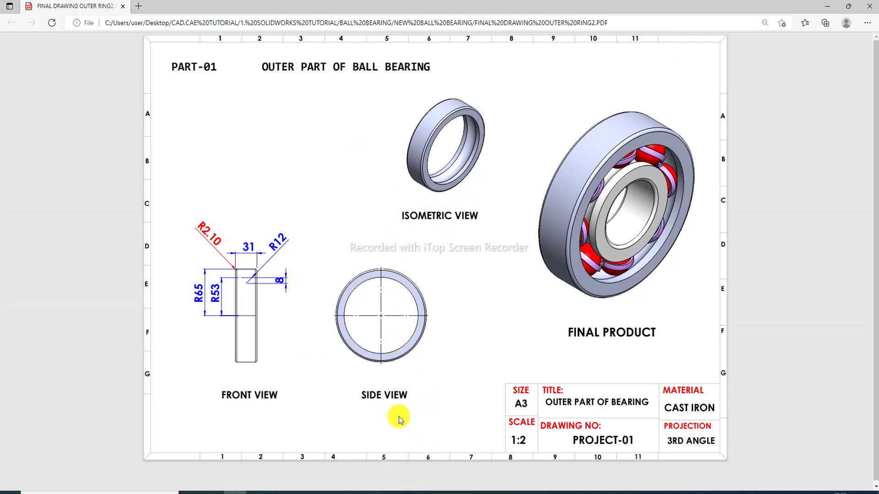
Switch to the empty SOLIDWORKS part and start a new sketch on the Front Plane
mouse_move(394, 493)
left_click(426, 431)
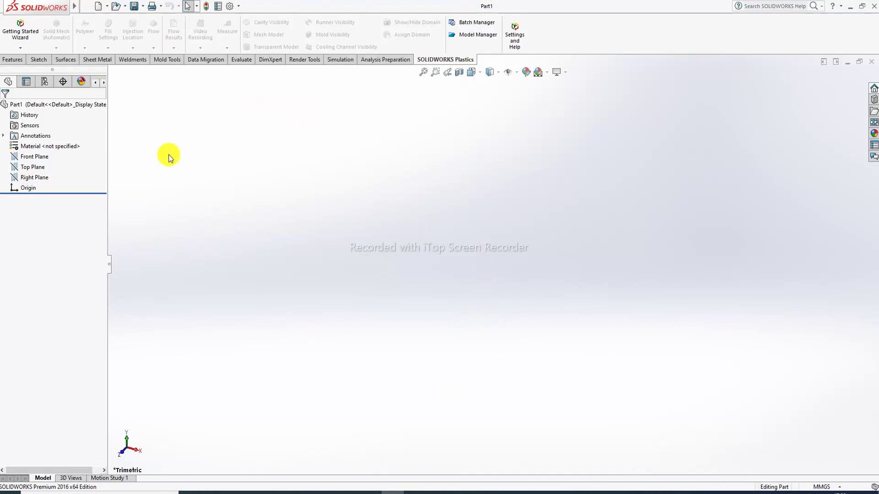
left_click(35, 157)
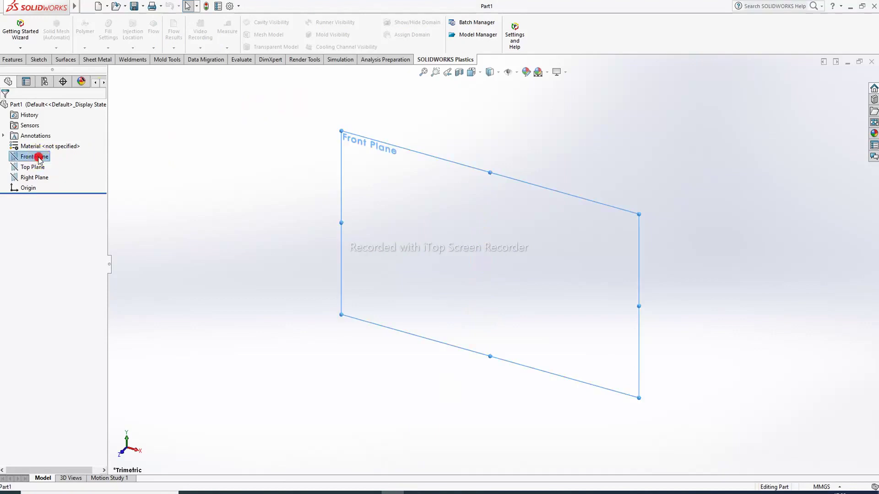
left_click(44, 146)
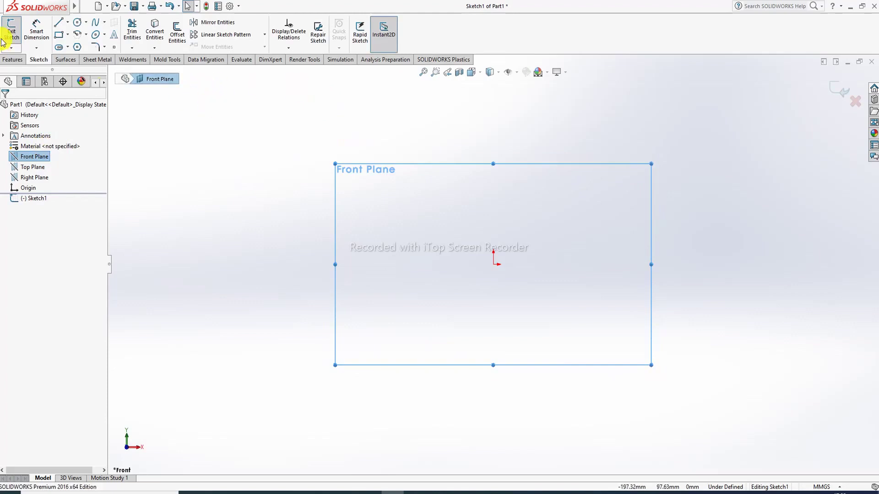
Sketch a horizontal centerline about 114 mm long passing through the origin
left_click(67, 23)
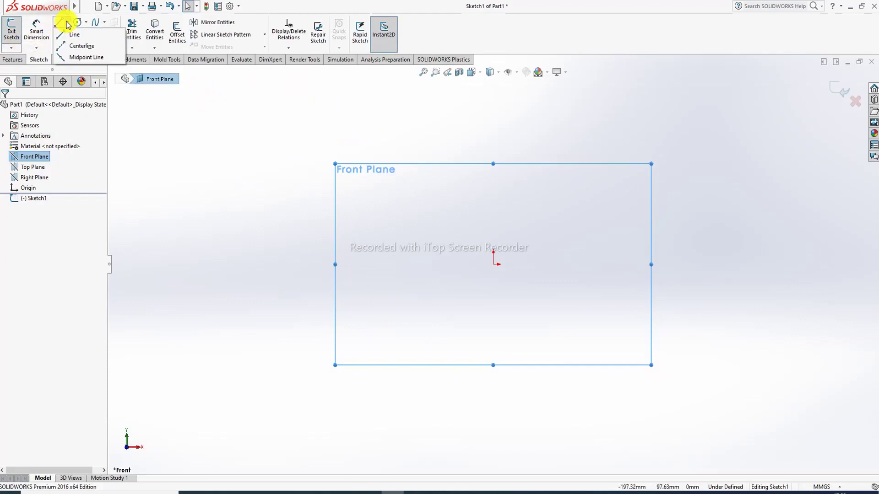
left_click(69, 46)
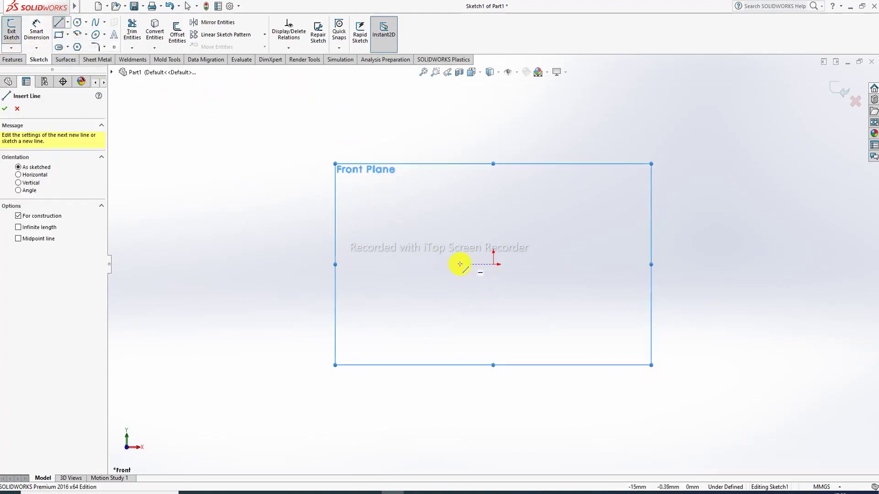
left_click(416, 265)
left_click(618, 264)
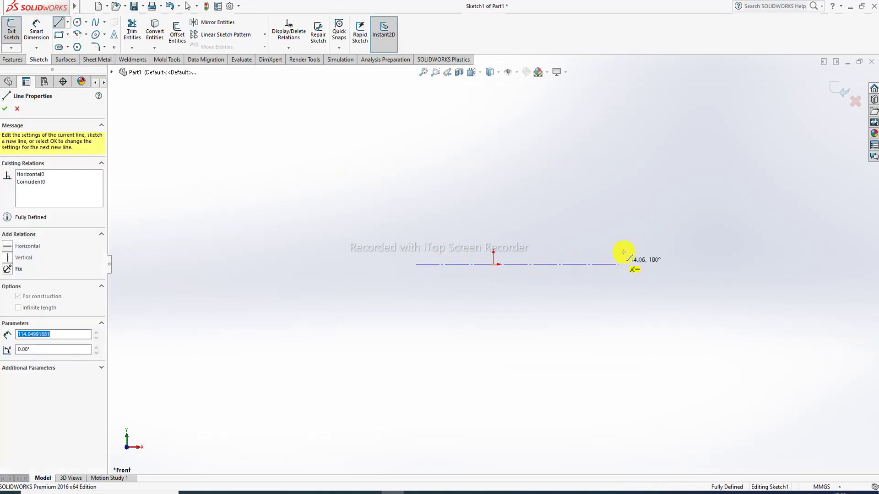
right_click(650, 126)
left_click(685, 136)
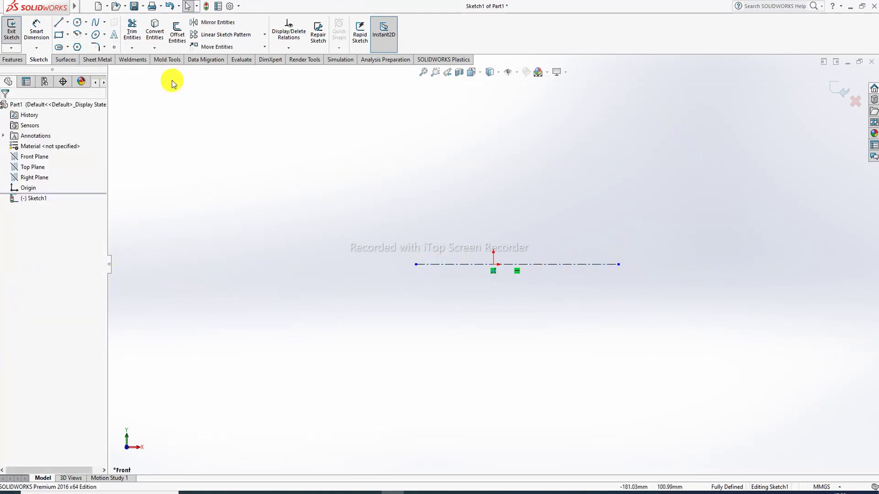
Sketch a center rectangle about 141 mm wide and 53 mm high above the horizontal centerline
left_click(67, 35)
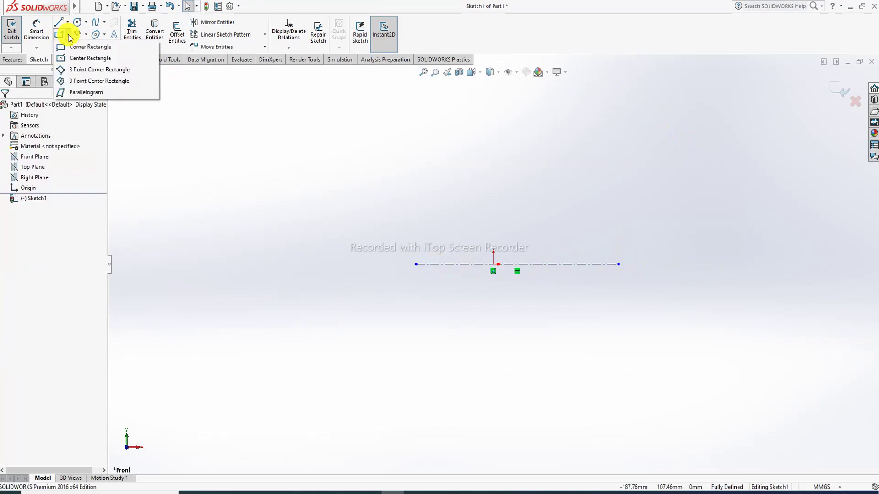
left_click(80, 59)
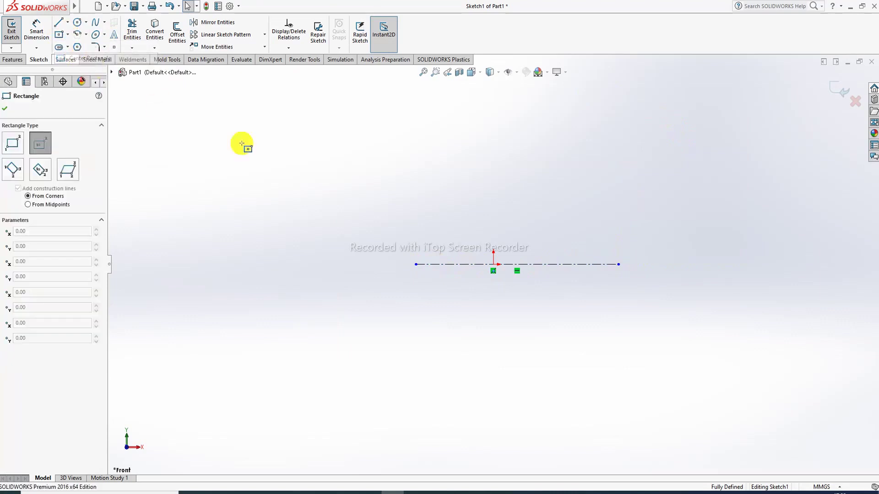
left_click(433, 137)
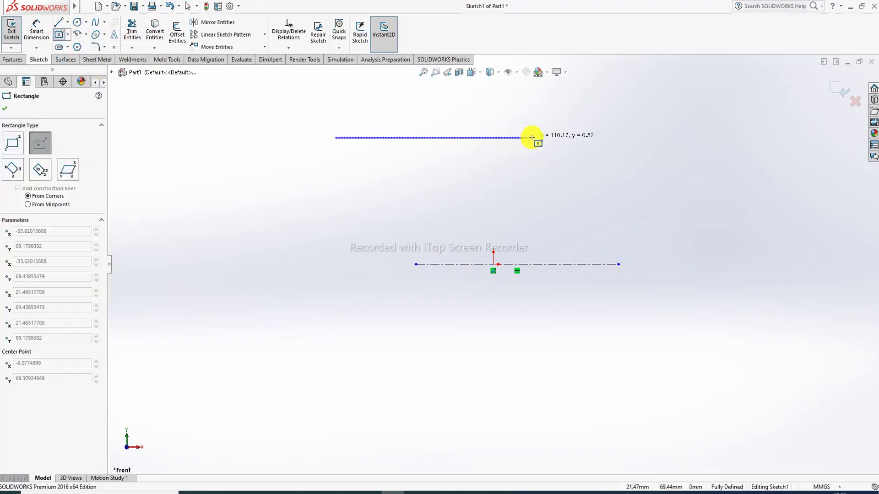
left_click(559, 186)
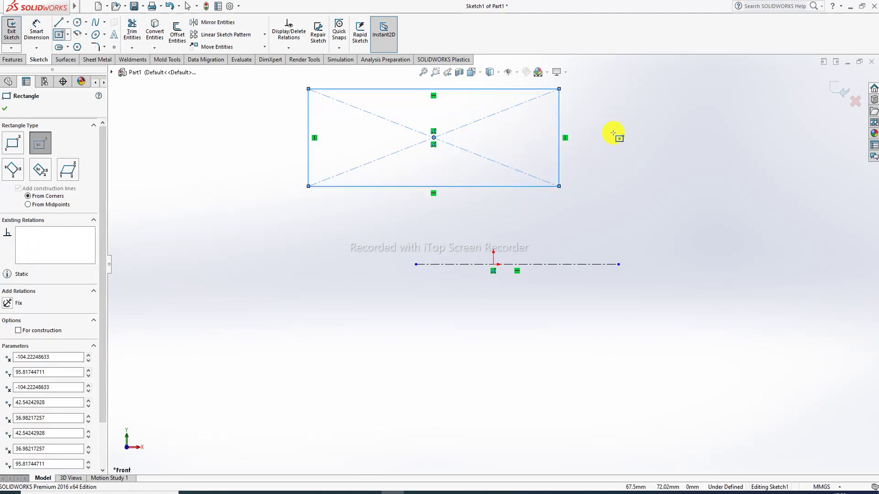
right_click(614, 133)
left_click(632, 143)
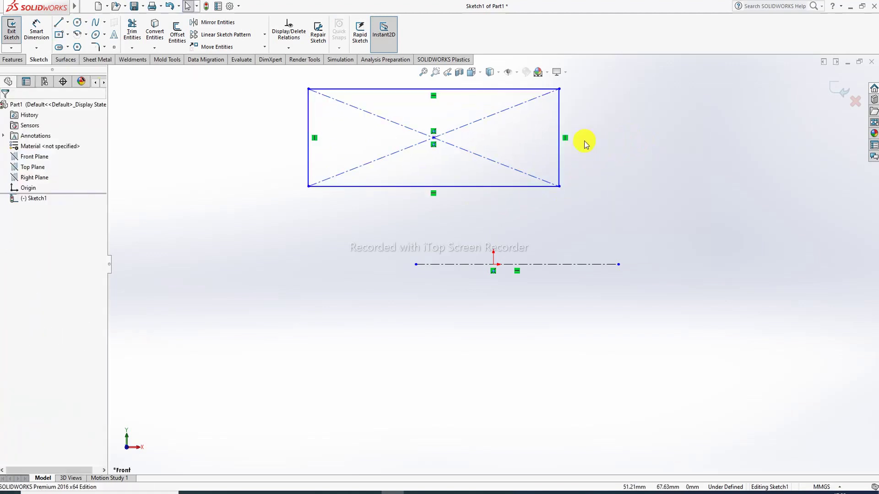
scroll(559, 163, "up", 2)
scroll(551, 175, "down", 1)
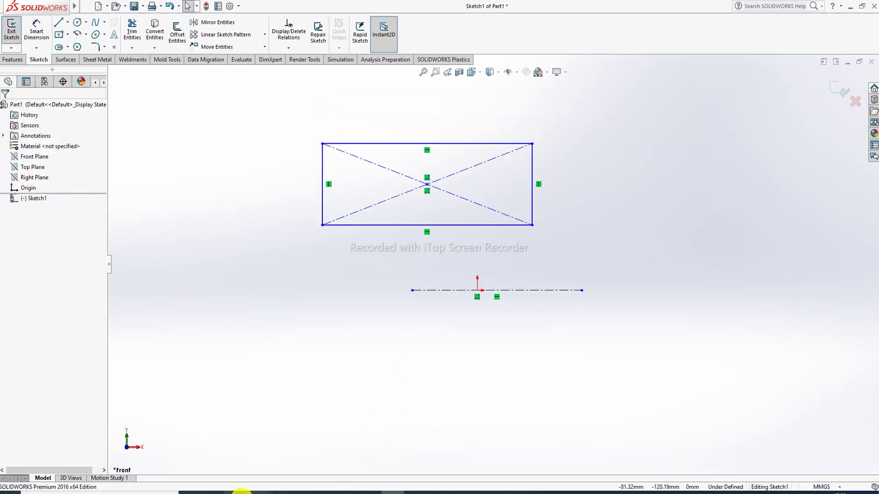
Check the outer ring's PDF drawing, return to the sketch and dimension the rectangle's upper edge to 31 mm
left_click(239, 492)
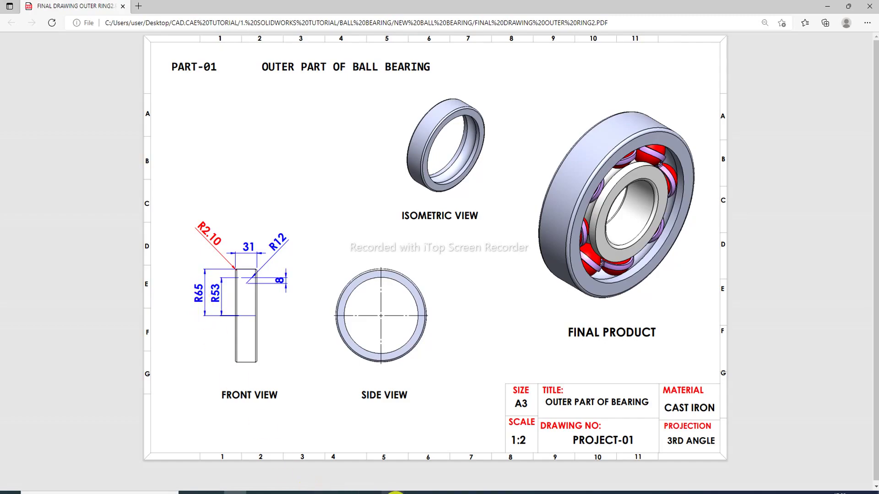
left_click(395, 492)
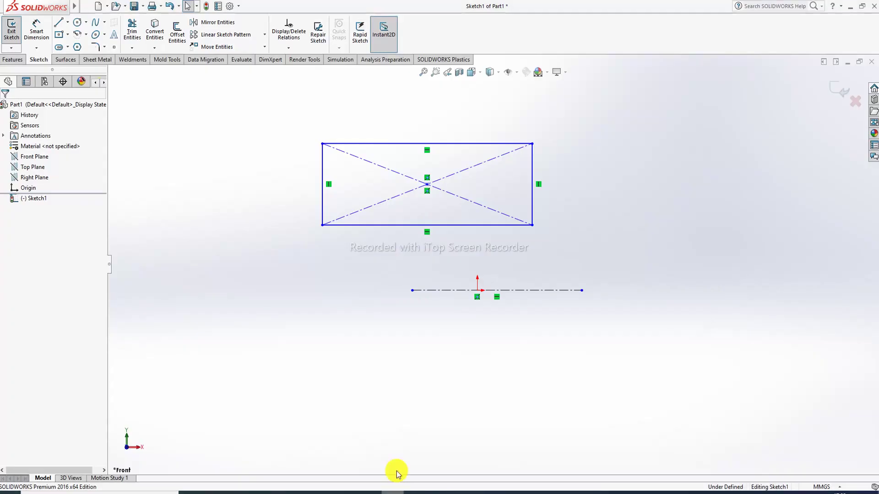
left_click(39, 31)
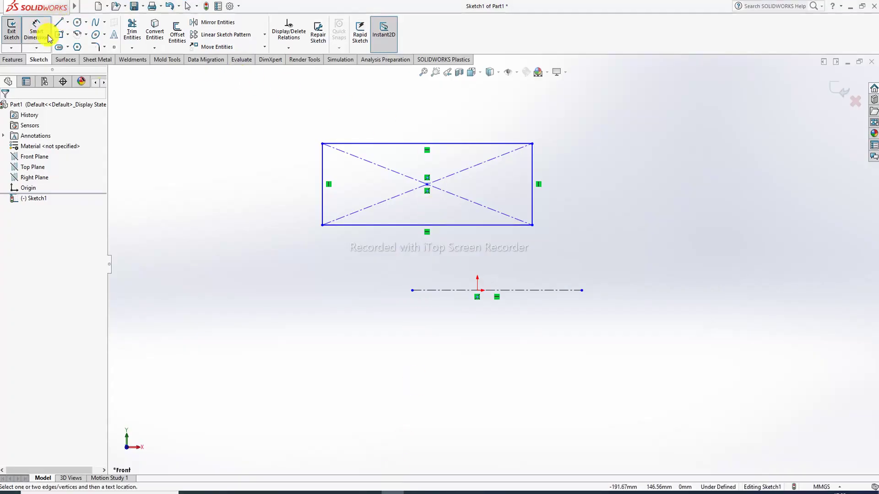
left_click(421, 145)
left_click(426, 123)
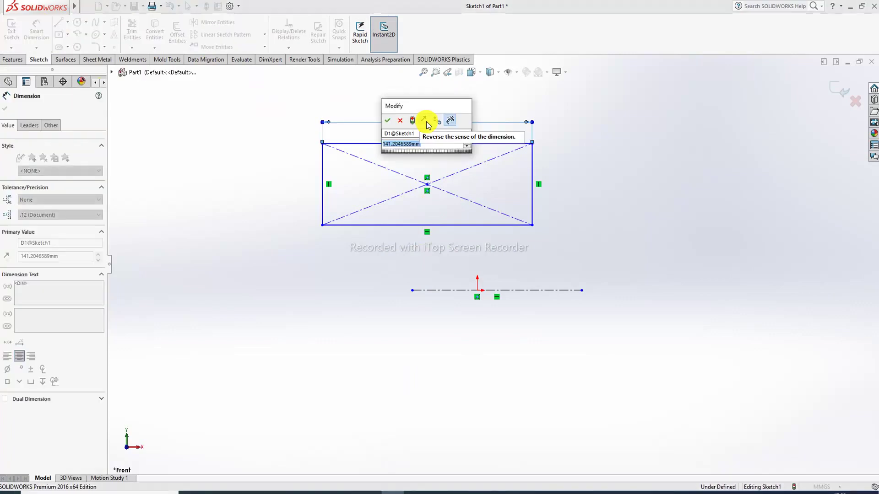
type("31")
key("Return")
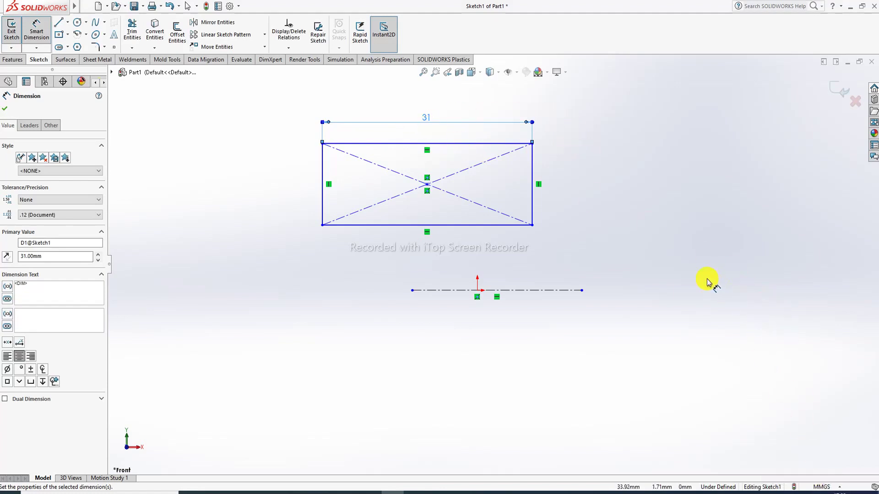
key("Escape")
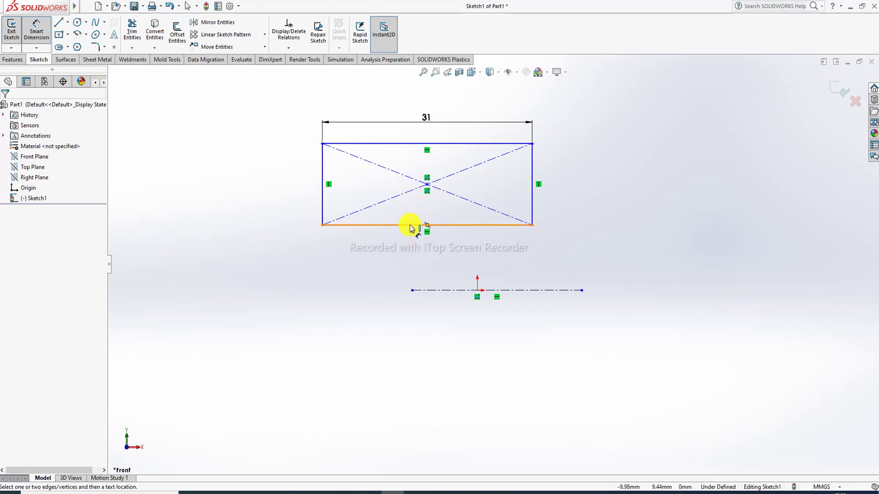
Dimension the distance from the rectangle's lower edge to the horizontal centerline as 53 mm
left_click_drag(408, 225, 437, 291)
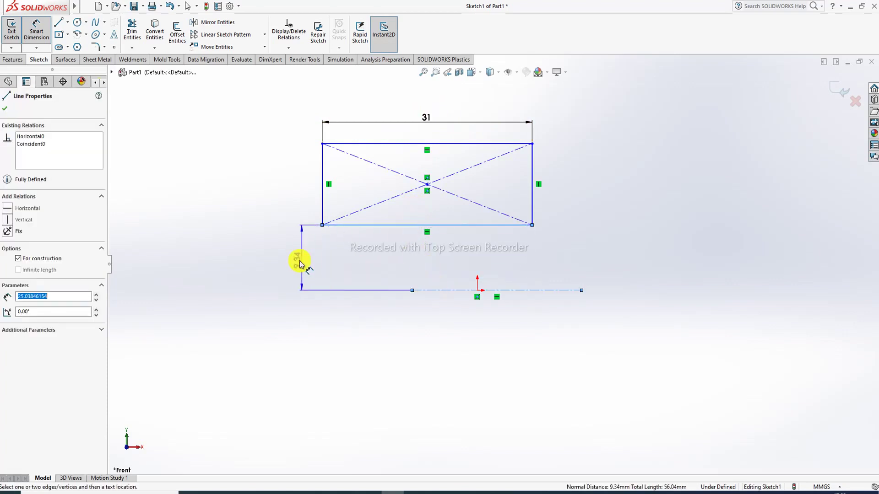
left_click(298, 259)
type("53")
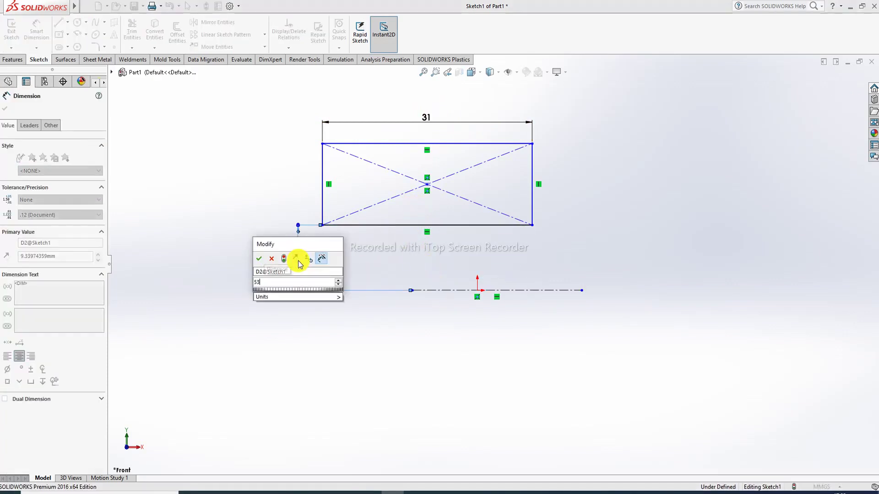
key("Return")
Dimension the distance from the rectangle's upper edge to the horizontal centerline as 65 mm, then recheck the PDF drawing
scroll(416, 160, "down", 3)
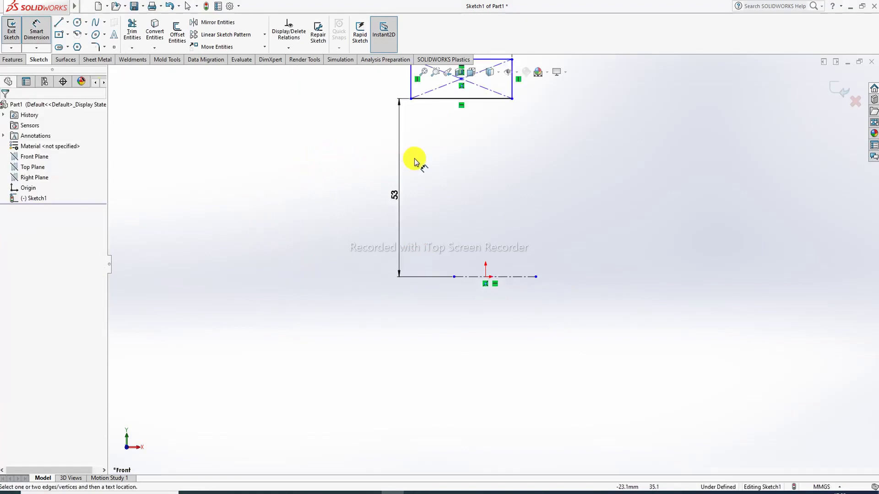
scroll(474, 141, "up", 2)
left_click(457, 129)
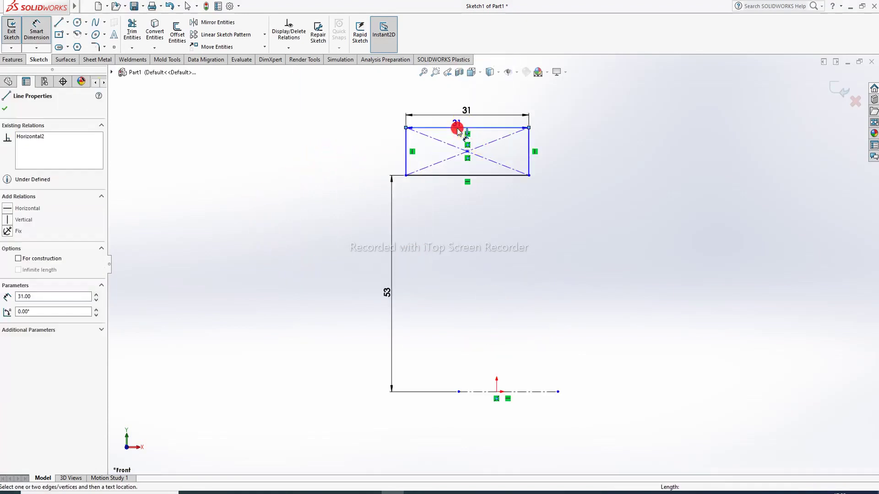
left_click(480, 391)
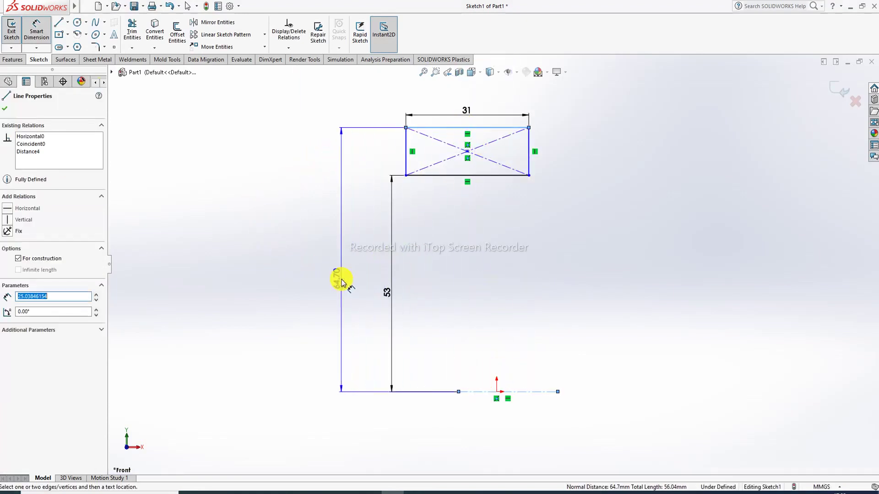
left_click(340, 281)
type("6")
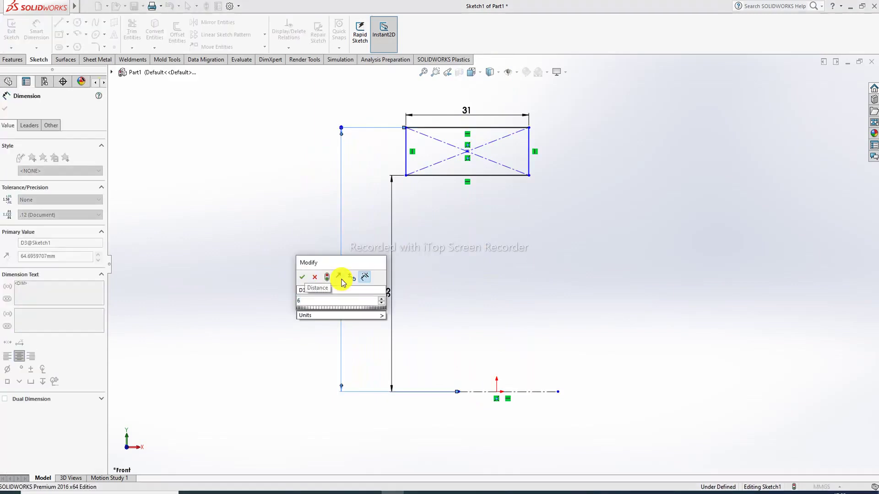
type("5")
key("Return")
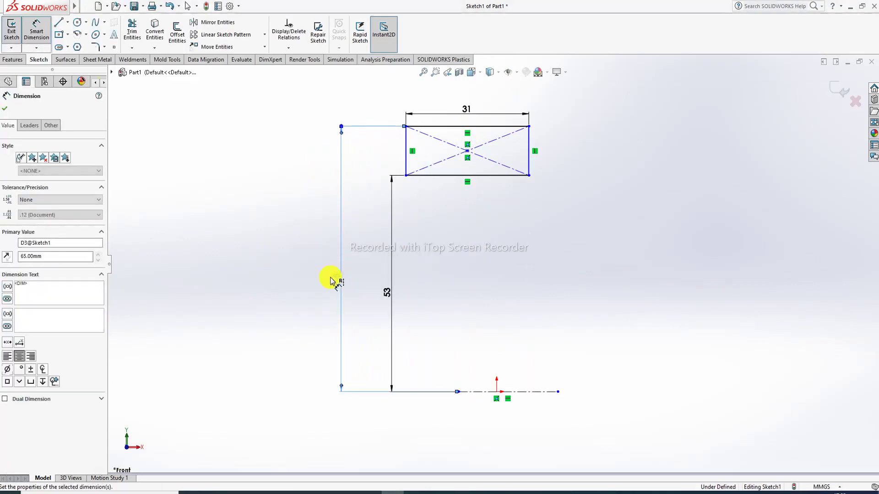
key("alt+Tab")
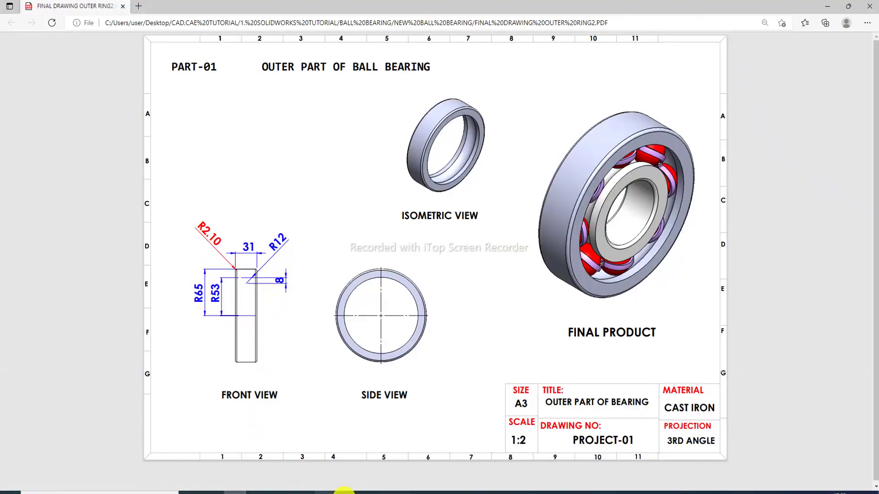
left_click(389, 492)
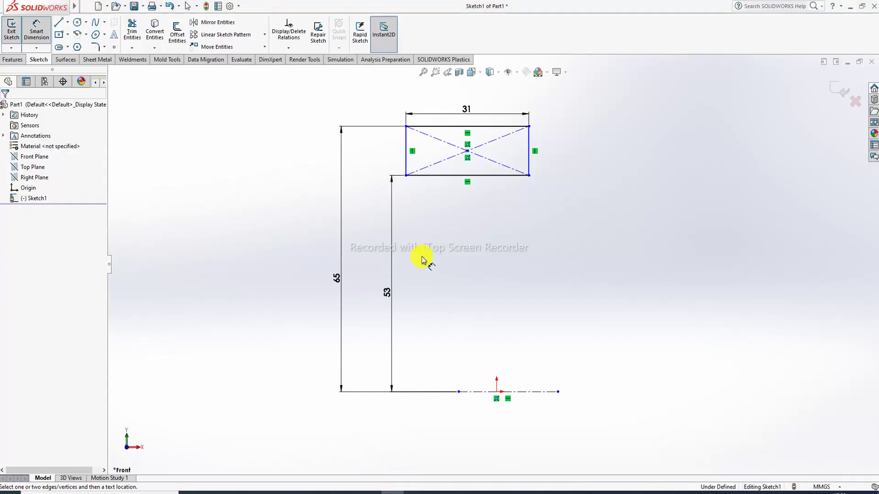
right_click(570, 129)
left_click(600, 137)
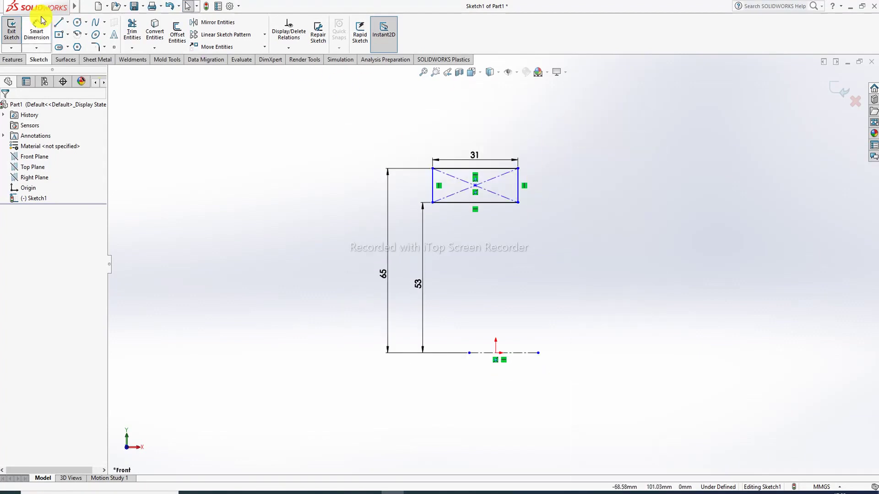
Sketch a centerline about 53.5 mm long from the midpoint of the rectangle's lower edge to the origin
left_click(67, 22)
left_click(72, 46)
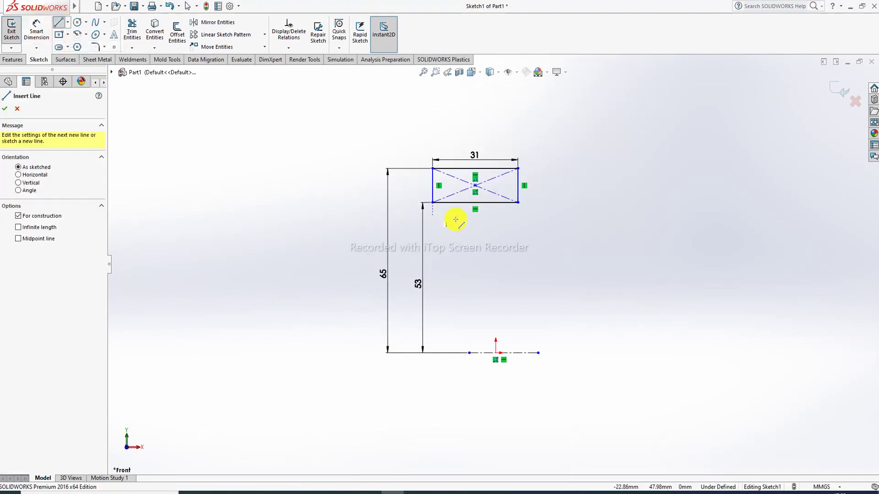
left_click(475, 202)
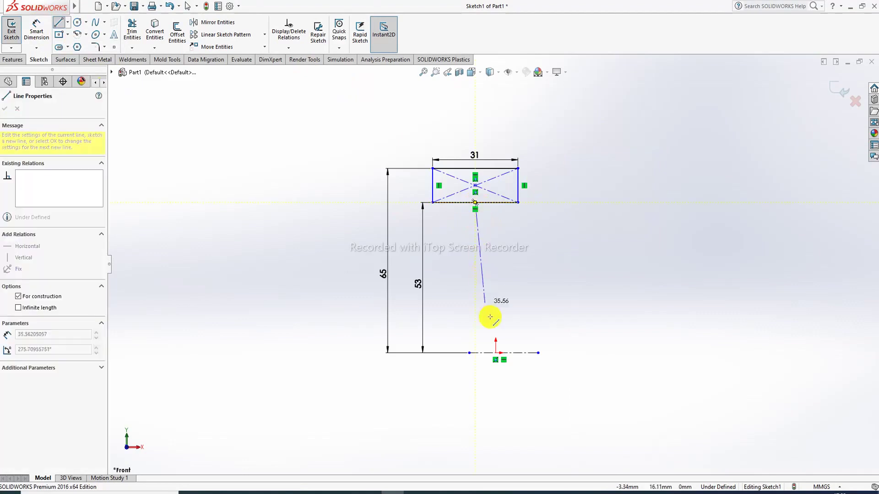
left_click(496, 353)
right_click(543, 274)
left_click(565, 280)
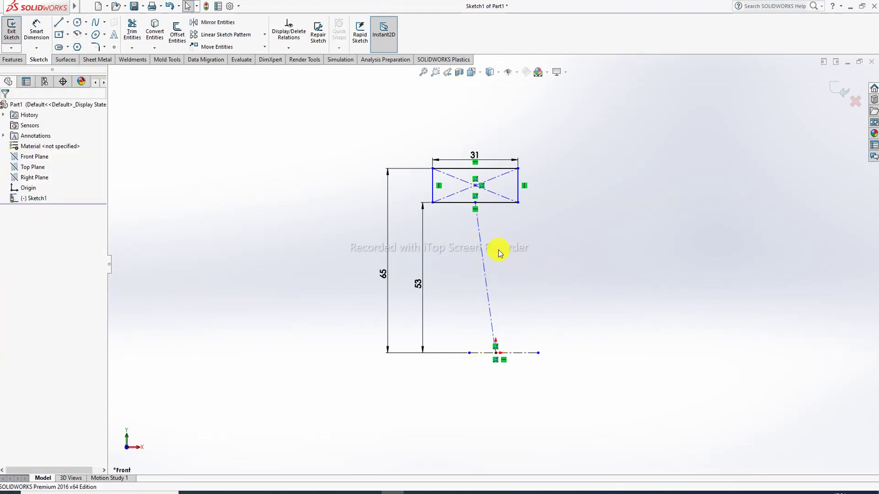
Add a Vertical relation to the centerline joining the rectangle and the origin
left_click(484, 269)
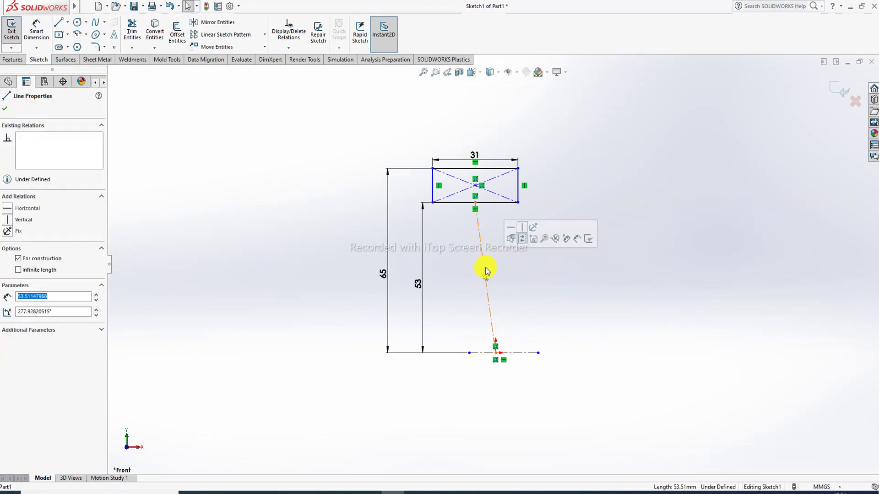
left_click(521, 234)
left_click(568, 210)
scroll(569, 181, "down", 2)
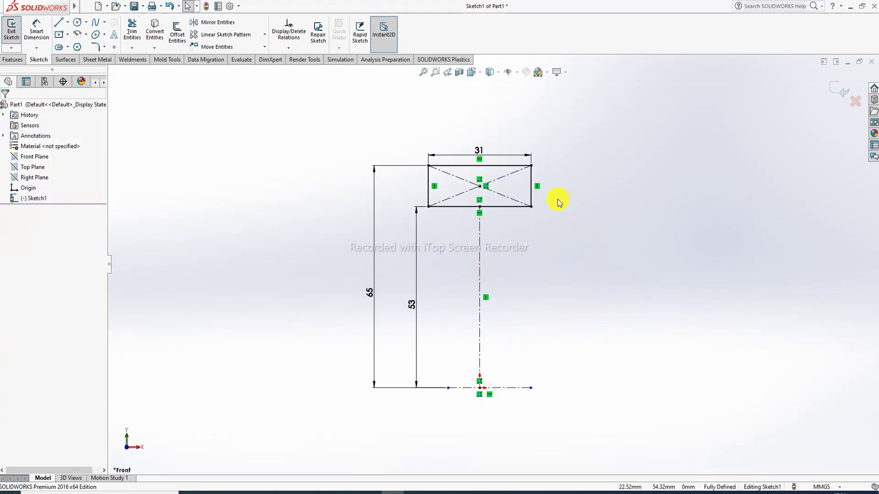
scroll(555, 215, "up", 1)
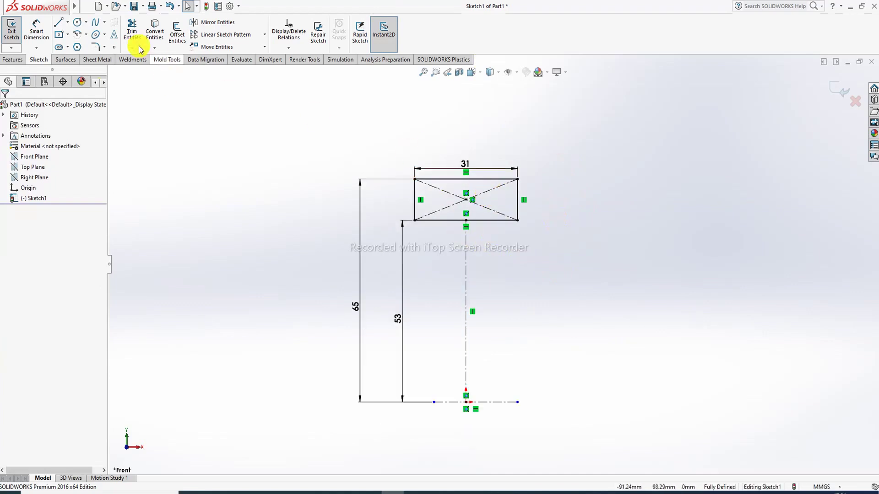
Sketch a centerpoint arc of about 20 mm radius, centered on the vertical centerline with both ends on the rectangle's lower edge
left_click(85, 34)
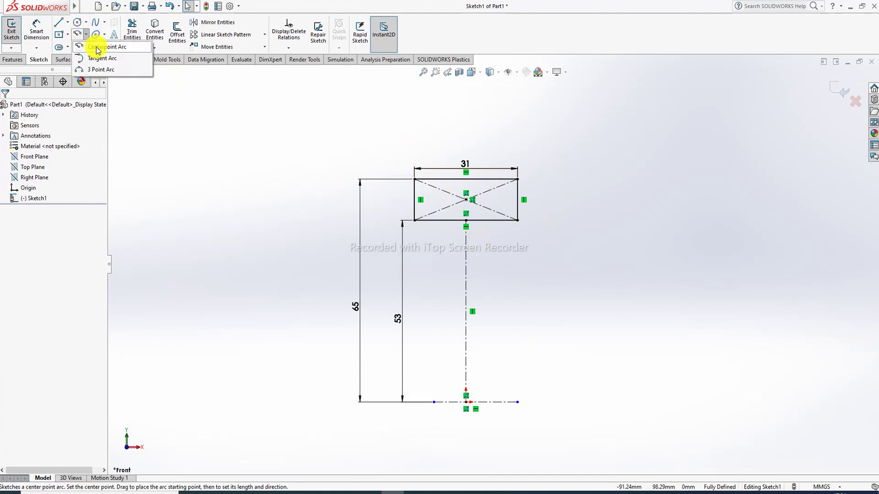
left_click(99, 47)
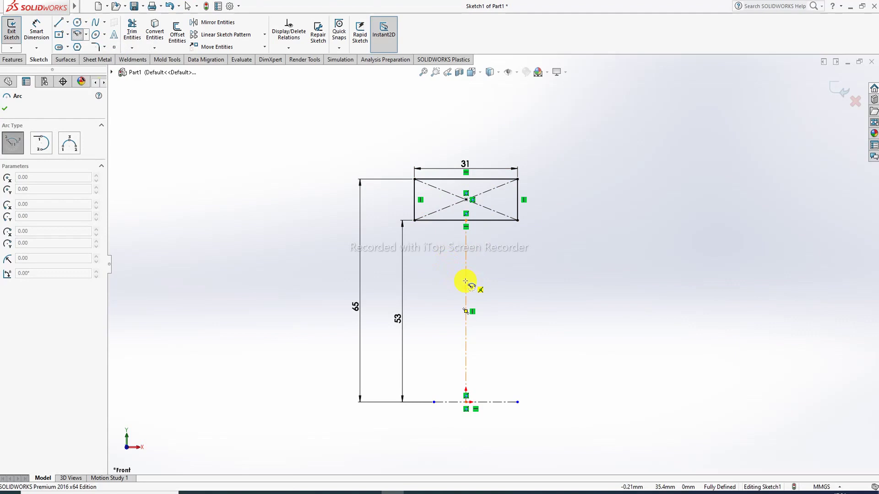
left_click(466, 281)
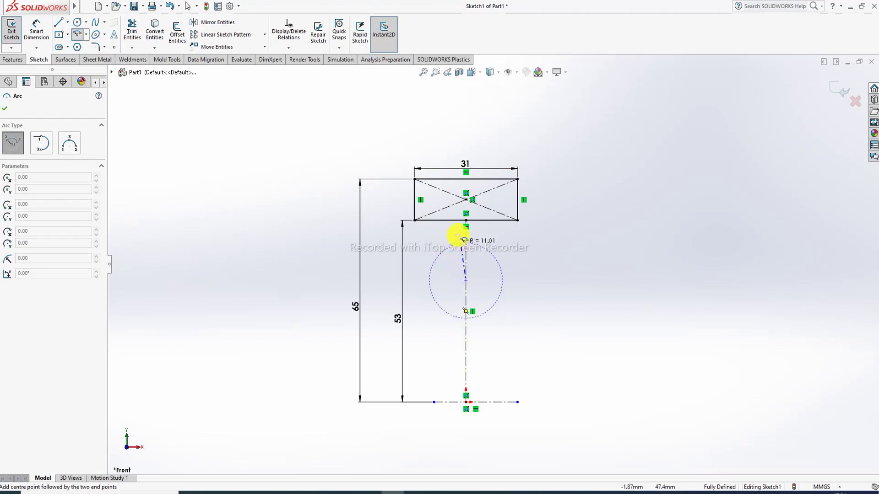
left_click(433, 220)
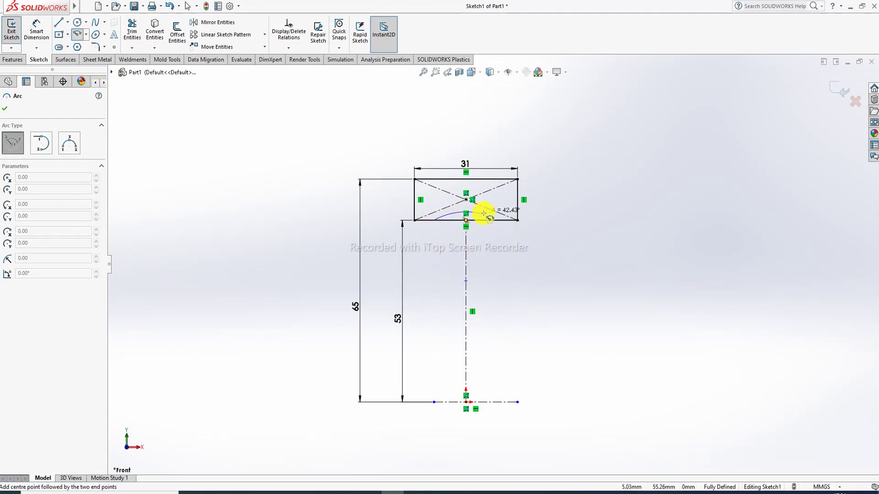
left_click(498, 220)
right_click(558, 207)
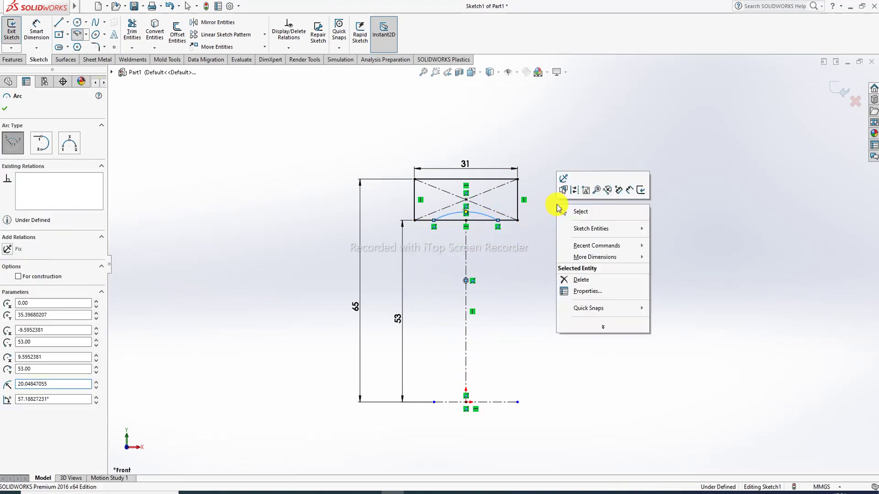
left_click(576, 211)
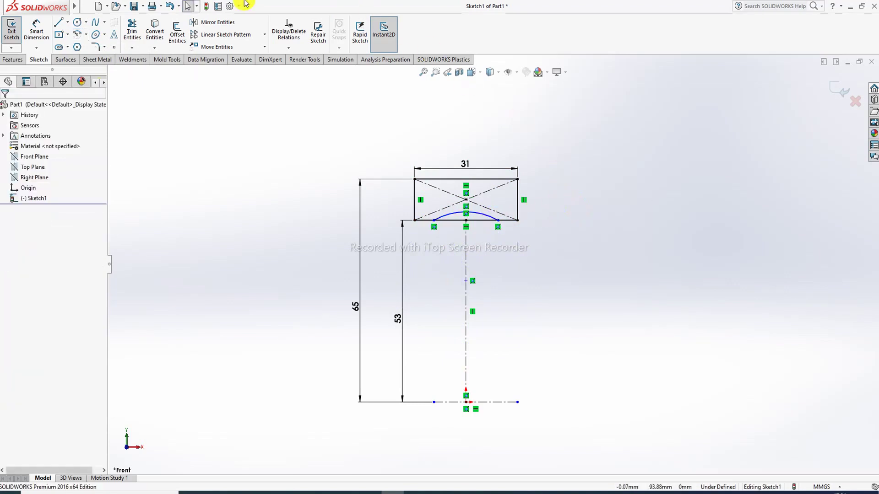
Dimension the distance from the arc's center to the rectangle's lower edge as 8 mm
left_click(36, 29)
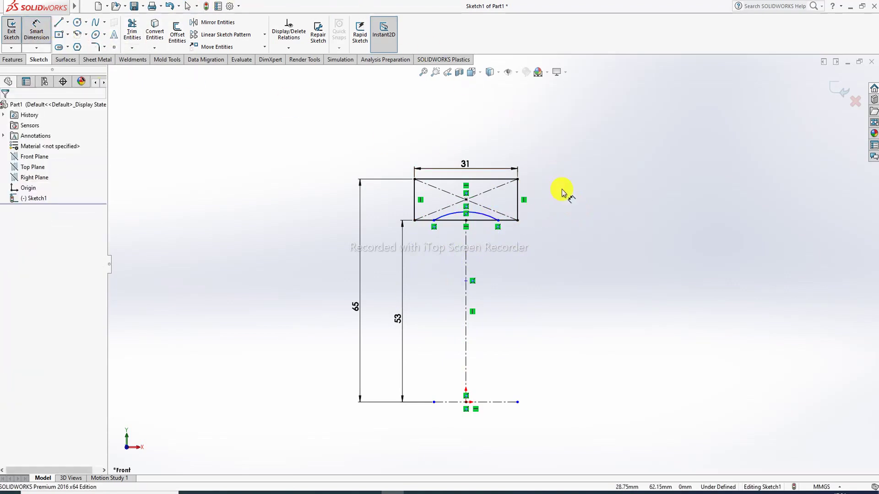
left_click(467, 280)
left_click(480, 221)
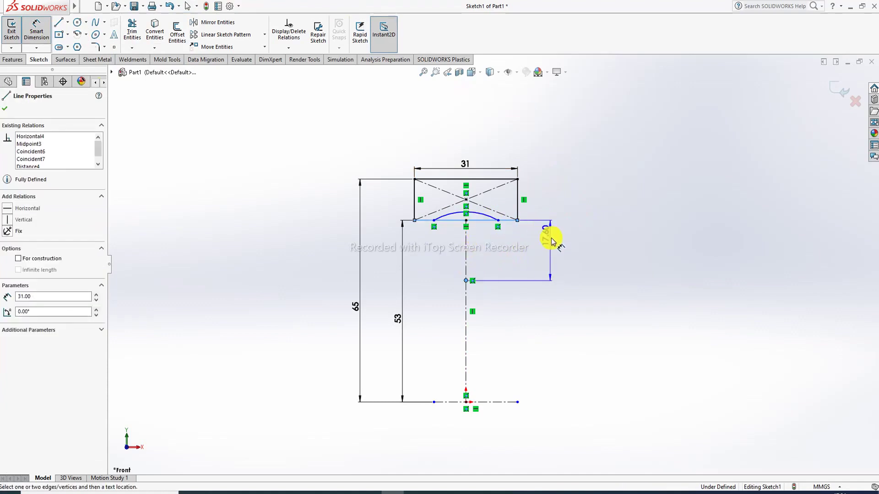
left_click(553, 241)
type("8")
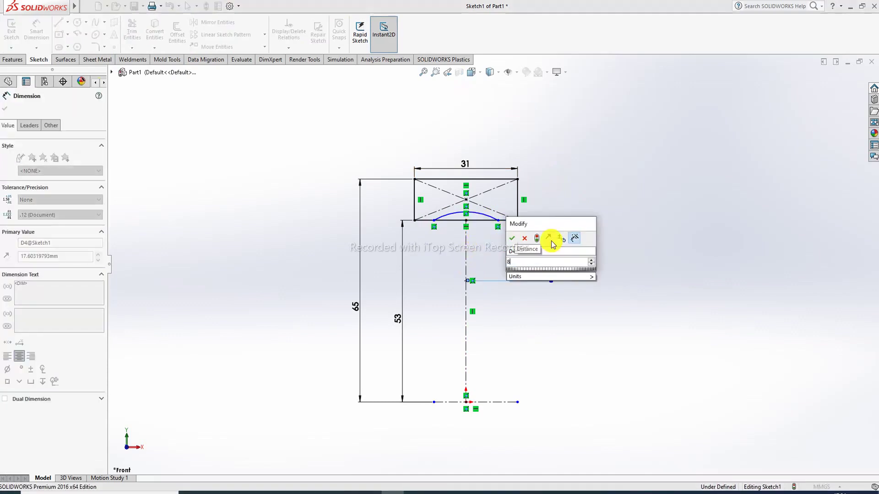
key("Return")
Dimension the arc's radius as 12 mm
scroll(524, 196, "down", 2)
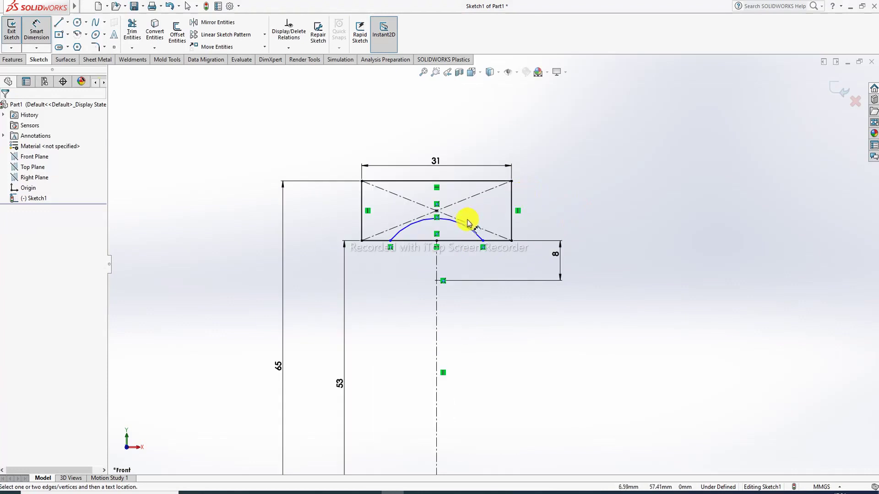
left_click(463, 229)
left_click(541, 169)
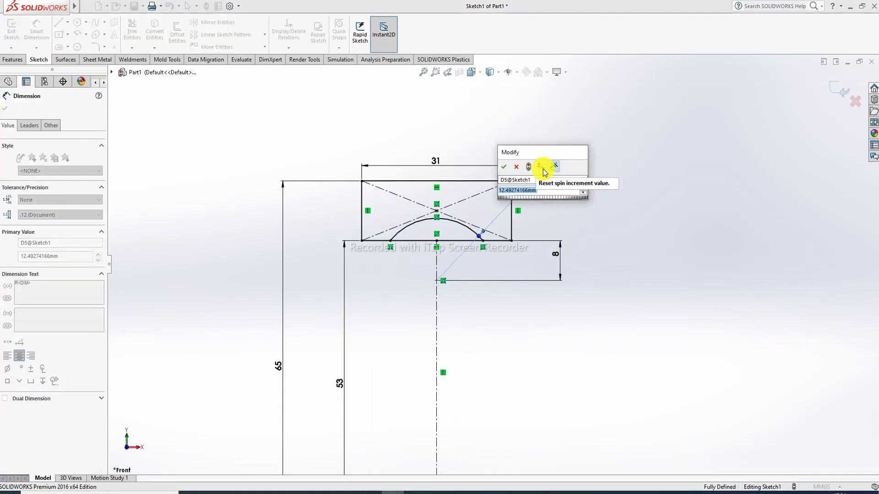
type("12")
key("Return")
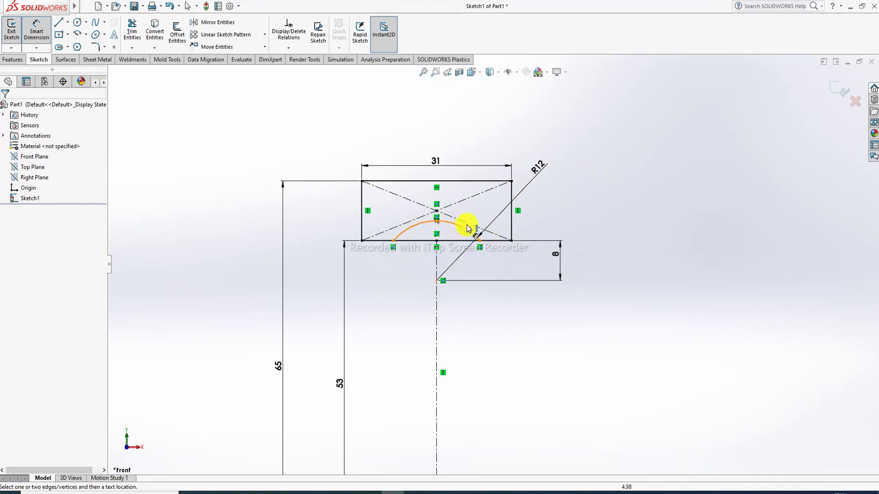
Move the 8 mm dimension closer to the profile, then compare the sketch with the PDF drawing
left_click(542, 168)
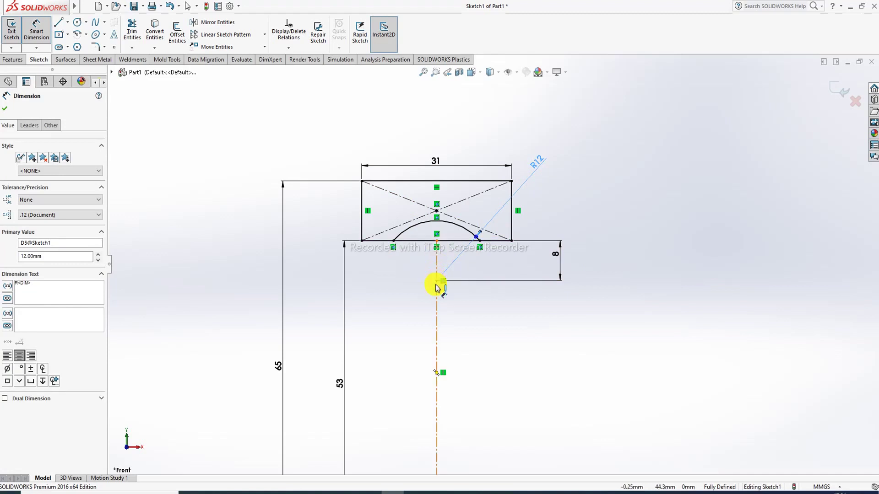
left_click_drag(560, 255, 524, 259)
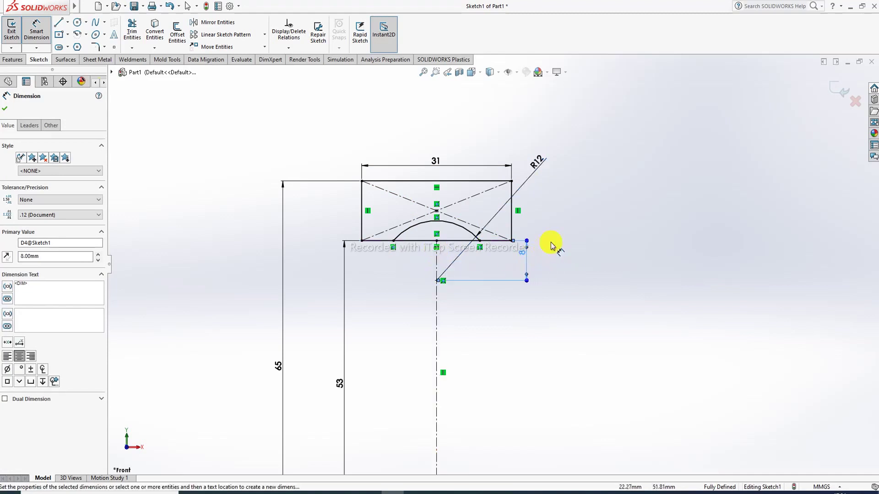
left_click(557, 240)
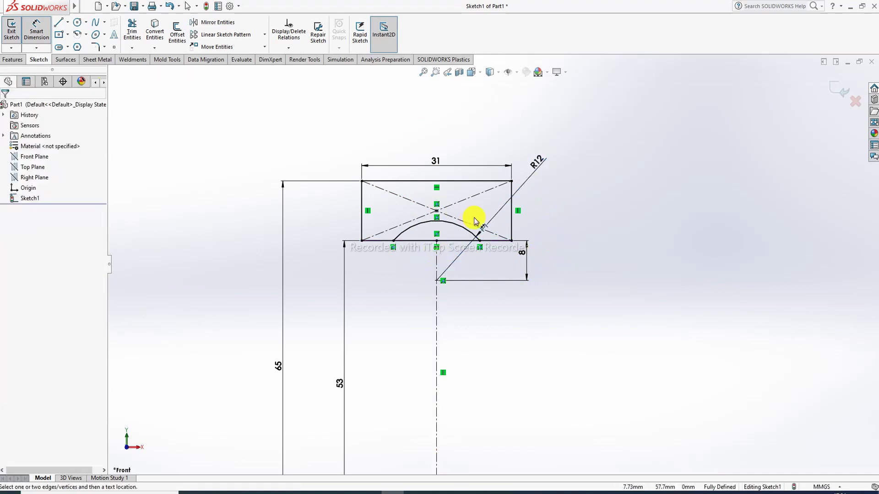
key("f")
right_click(596, 199)
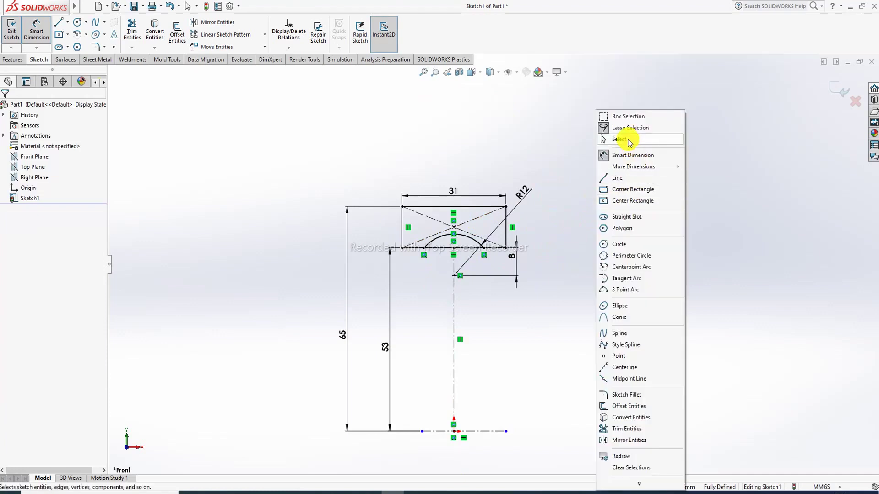
left_click(622, 138)
key("f")
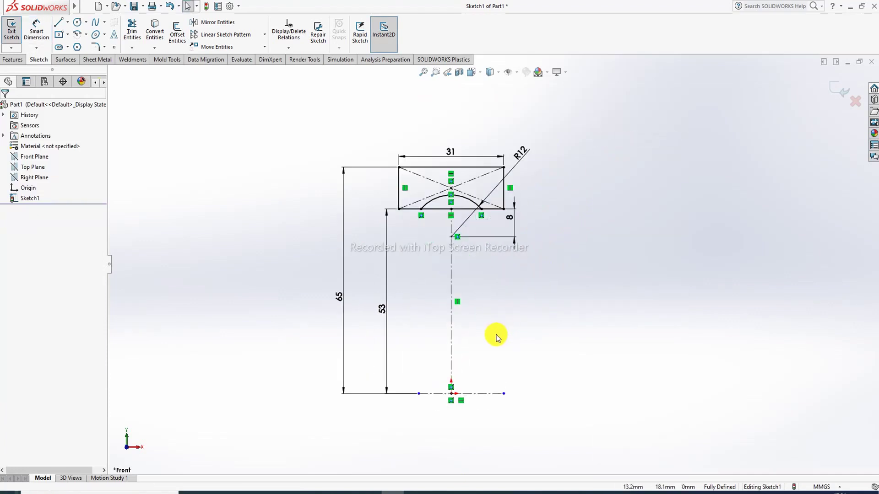
left_click(241, 490)
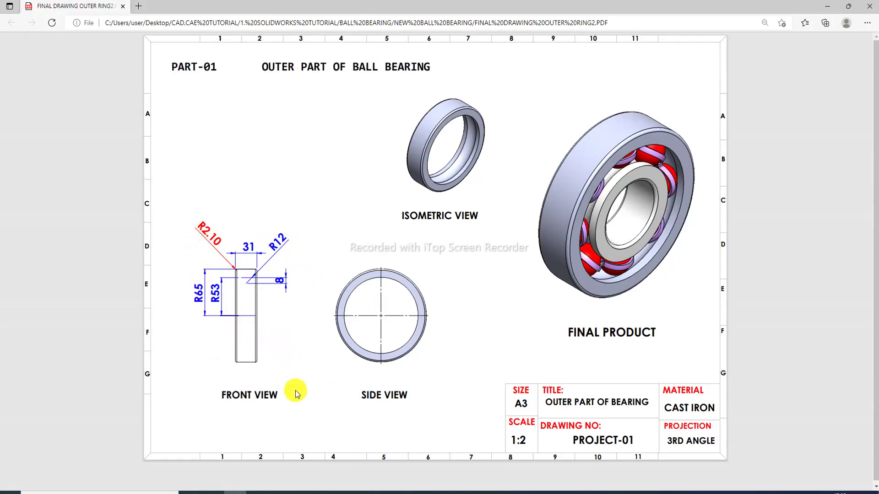
left_click(388, 492)
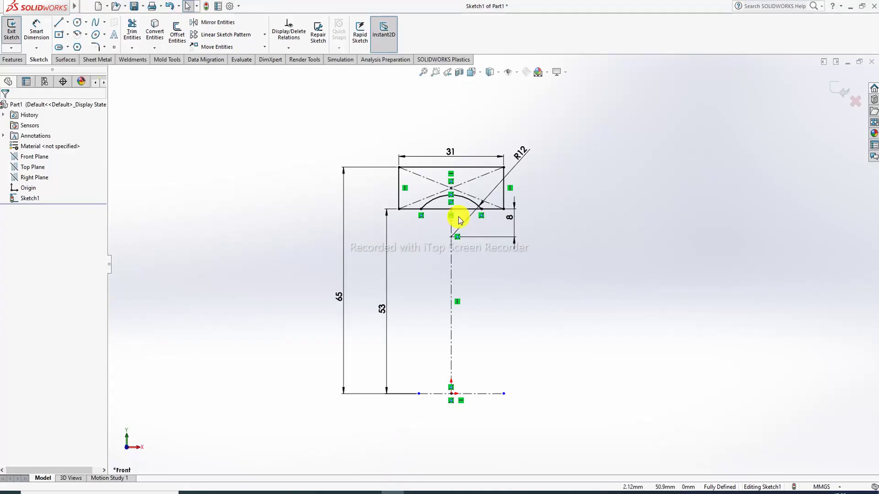
left_click(19, 61)
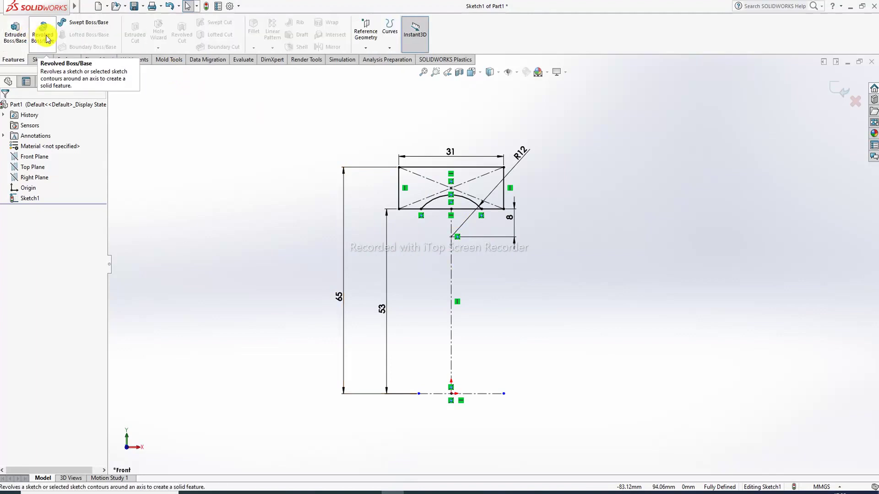
left_click(47, 39)
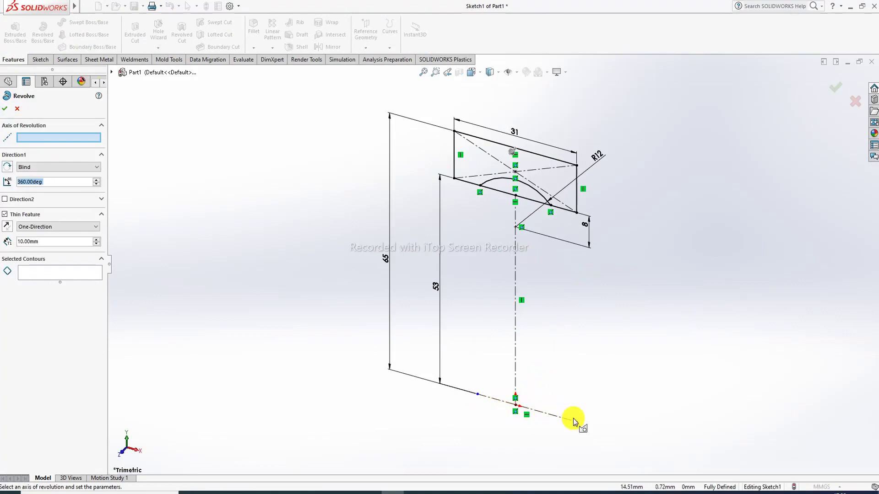
left_click(495, 403)
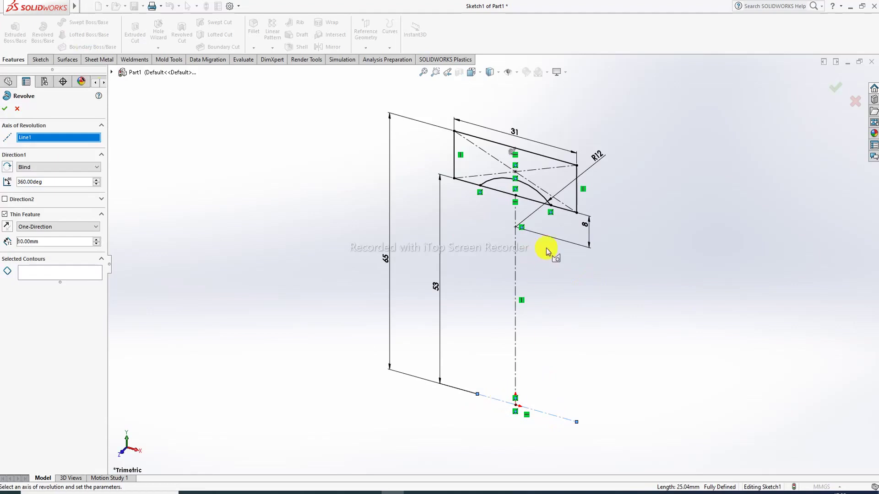
left_click(500, 403)
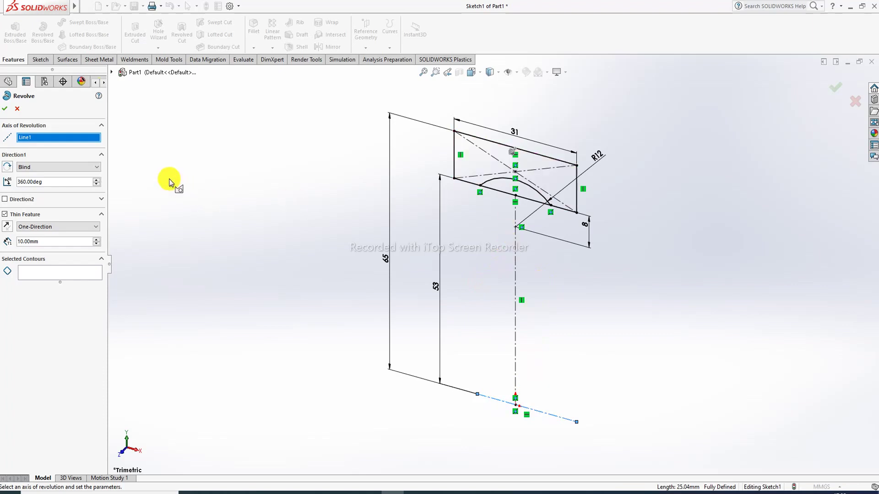
left_click(17, 109)
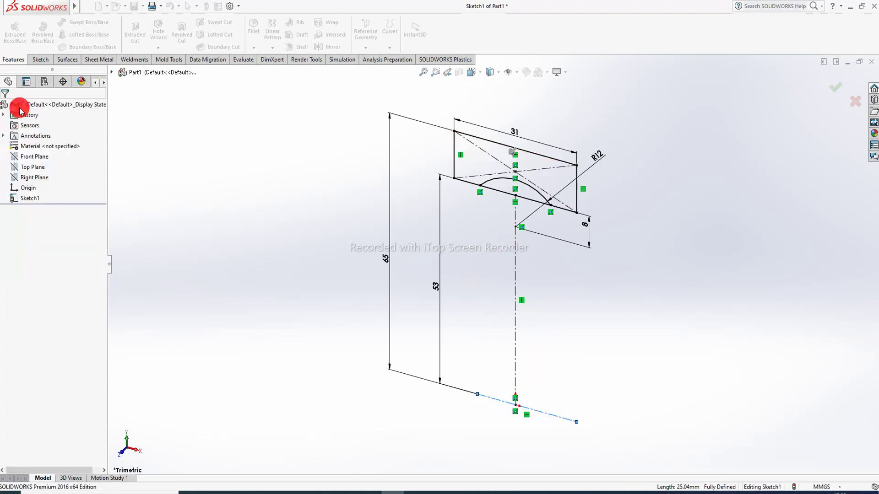
Trim away the parts of the rectangle's lower edge between the arc's endpoints with the Trim to closest option
left_click(489, 72)
left_click(526, 121)
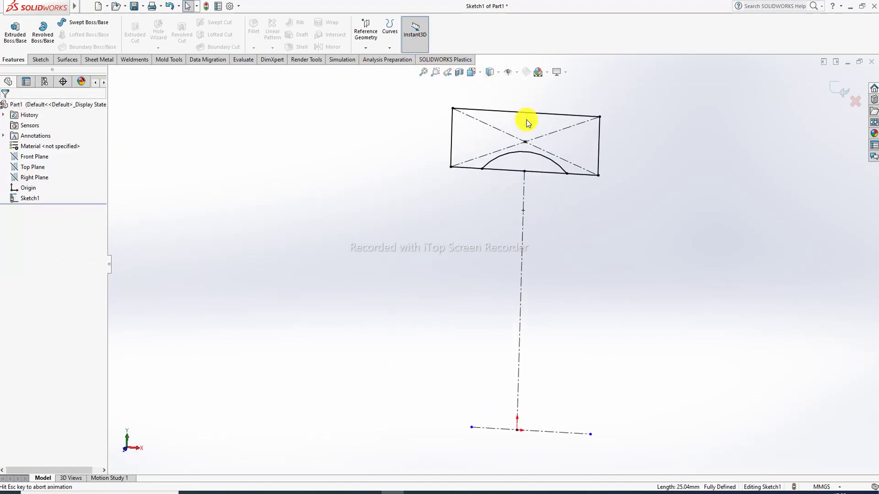
scroll(533, 210, "down", 2)
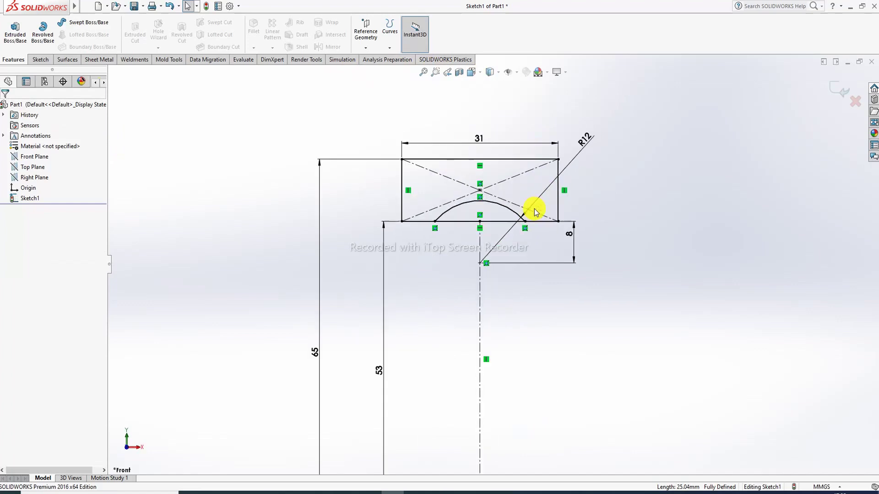
scroll(534, 210, "down", 1)
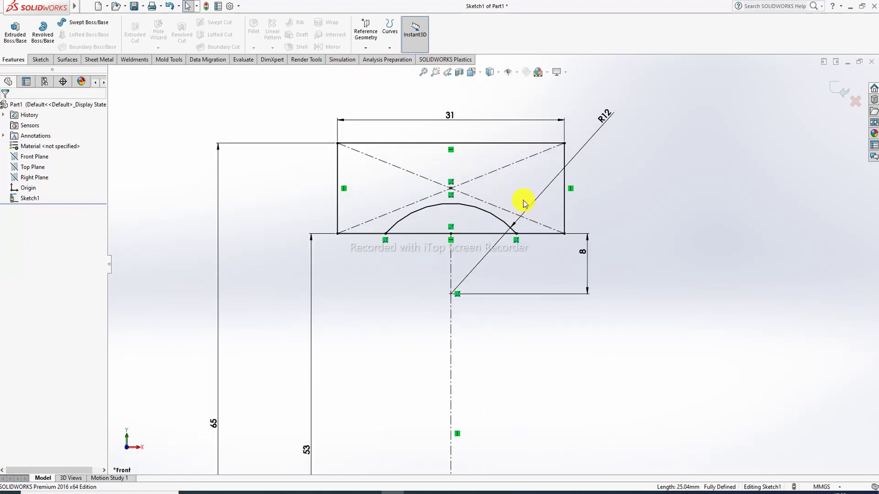
left_click(41, 60)
left_click(131, 28)
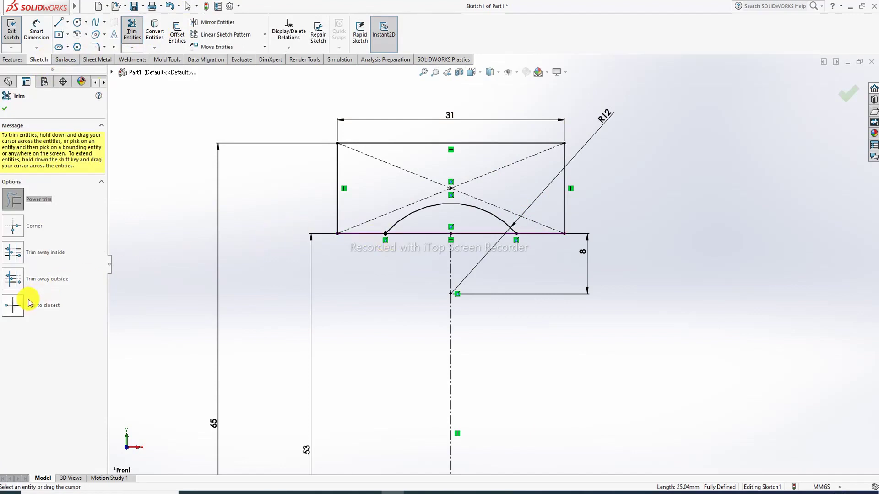
left_click(18, 303)
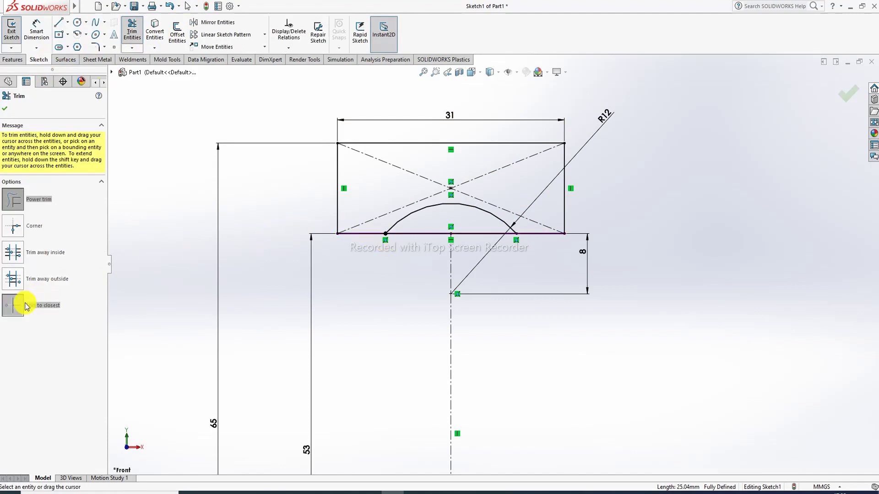
left_click(482, 237)
left_click(462, 257)
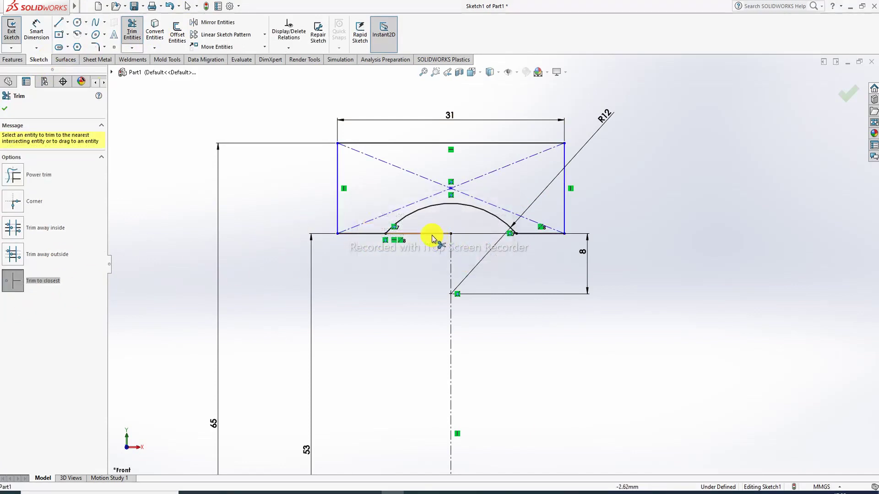
left_click(431, 234)
right_click(393, 265)
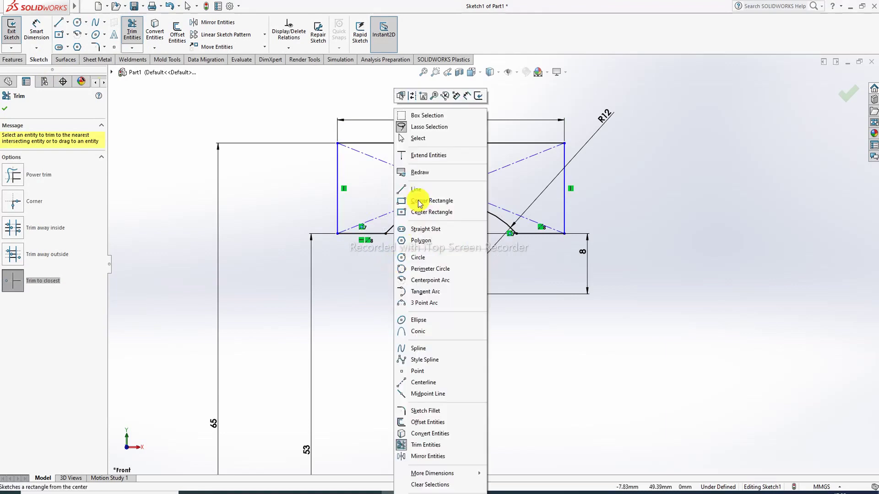
left_click(417, 138)
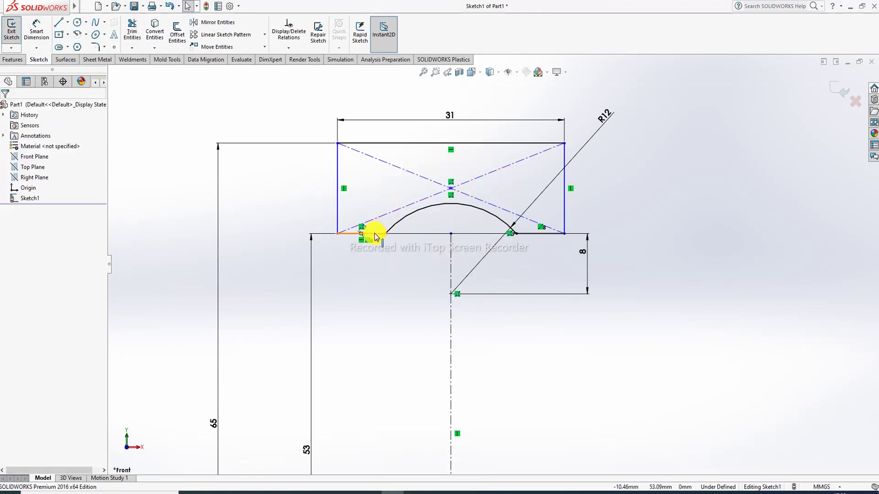
Add an Equal relation between the two remaining segments of the rectangle's lower edge
left_click(375, 233)
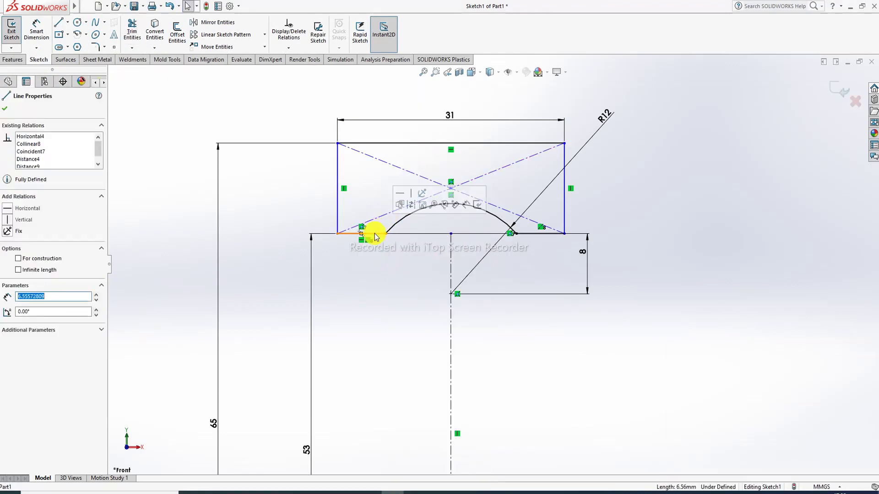
left_click(528, 234, "ctrl")
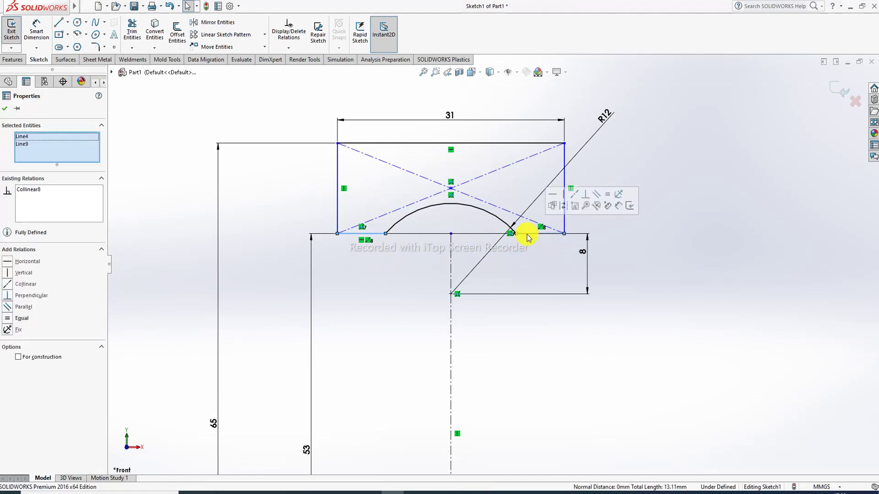
left_click(626, 169)
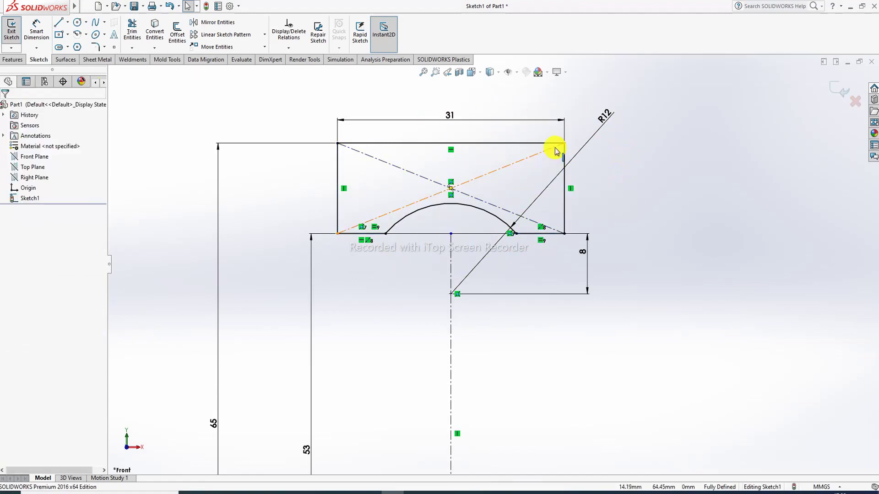
Revolve the ring profile 360° about the horizontal construction line through the origin
scroll(506, 267, "up", 5)
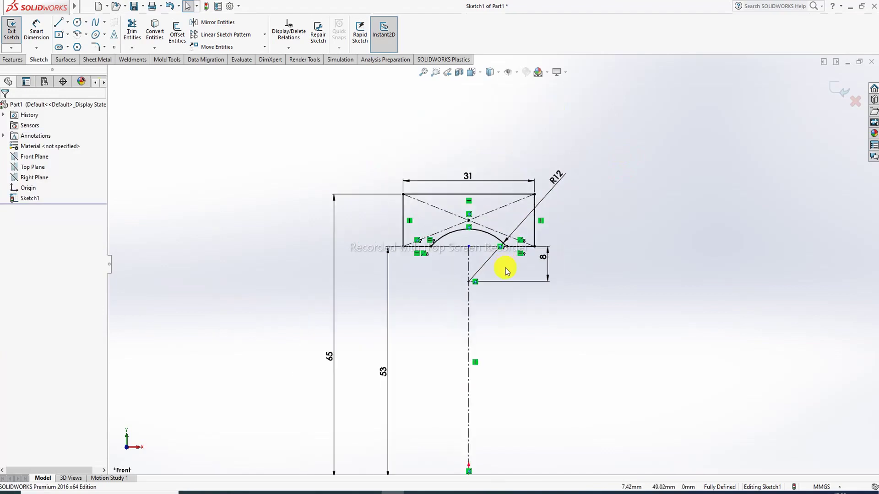
scroll(503, 304, "down", 2)
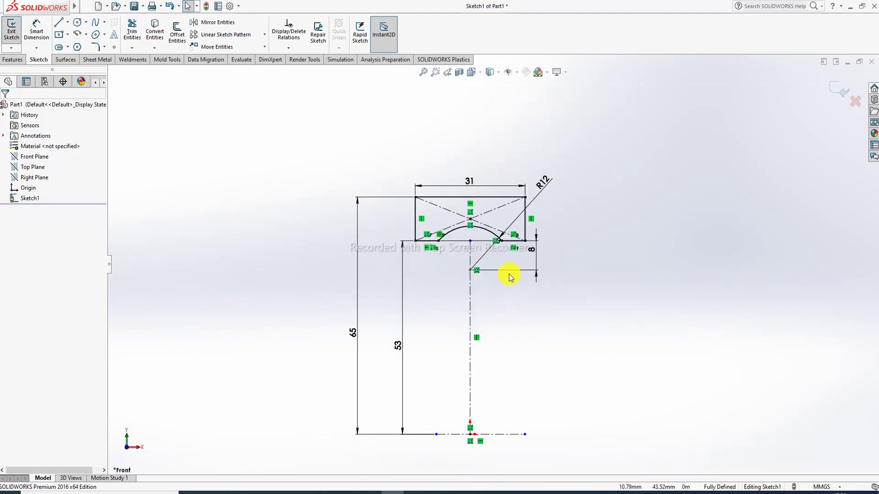
left_click(17, 61)
left_click(43, 32)
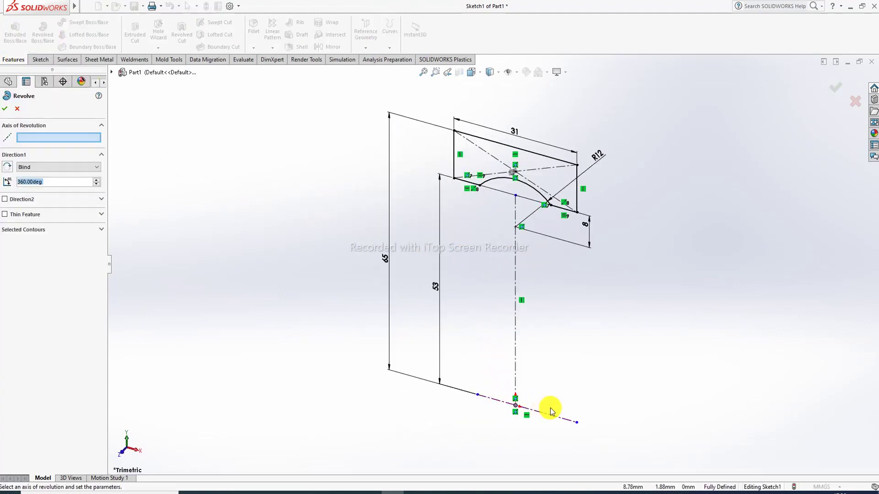
left_click(498, 402)
scroll(572, 315, "up", 5)
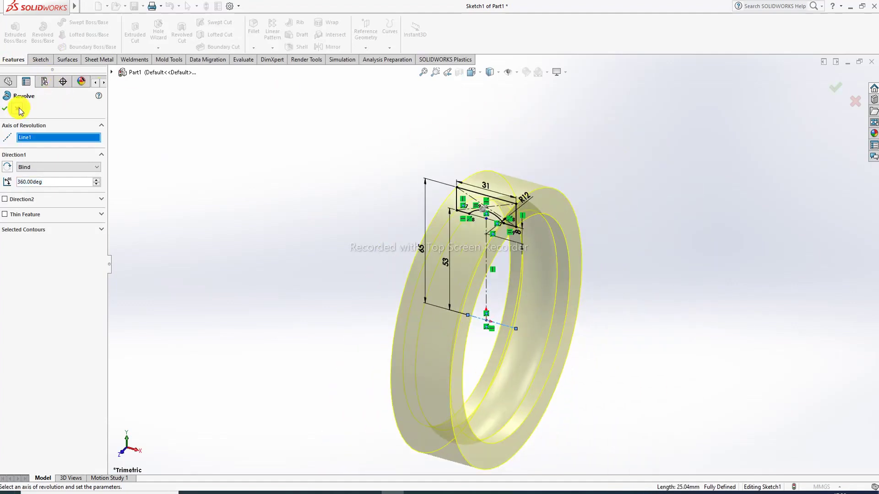
left_click(4, 110)
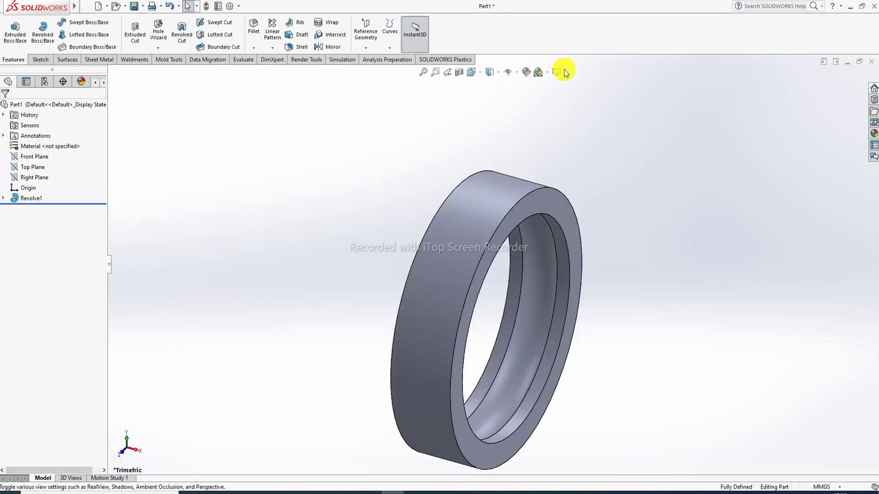
Apply the Plain White scene and turn on the Cartoon effect for the model view
left_click(547, 74)
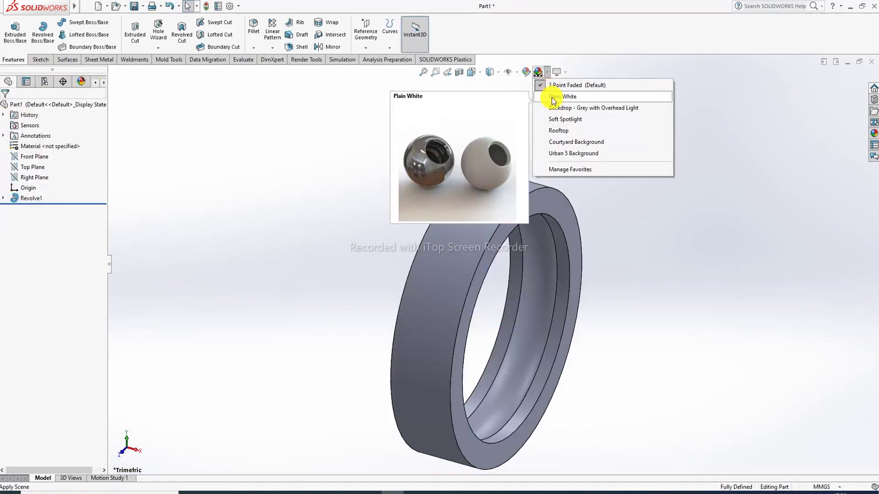
left_click(552, 98)
left_click(566, 73)
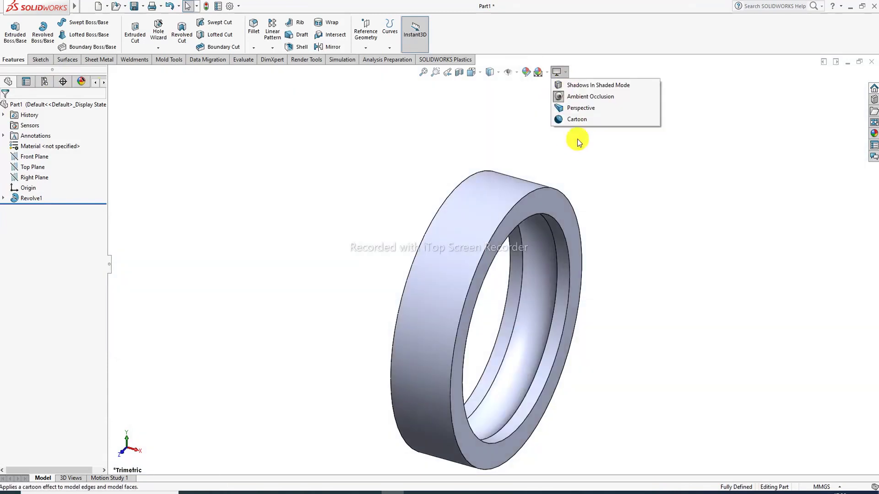
left_click(576, 120)
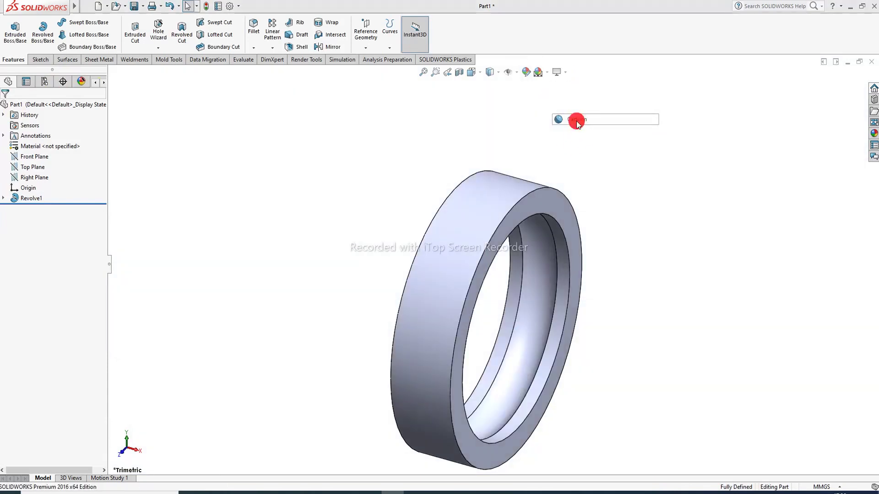
left_click(496, 257)
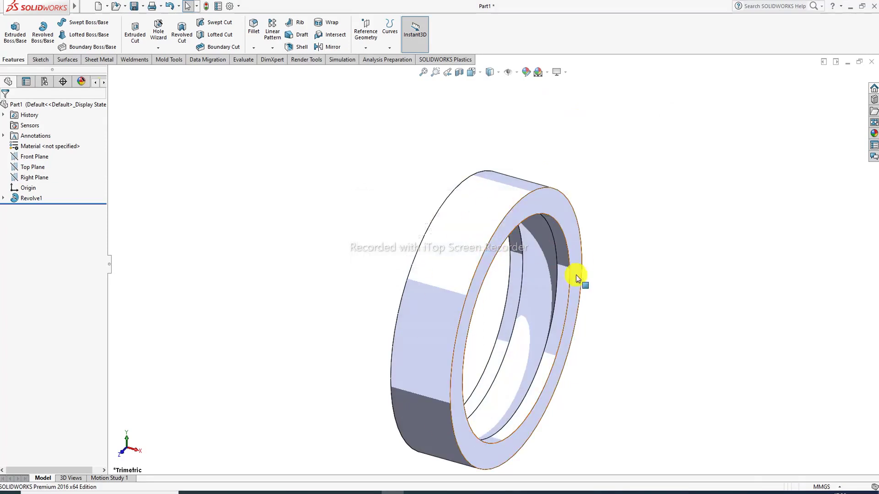
Check the corner radius in the PDF drawing and fillet the ring's outer cylindrical face with a symmetric 2.1 mm radius
middle_click_drag(611, 265, 514, 310)
scroll(494, 300, "down", 3)
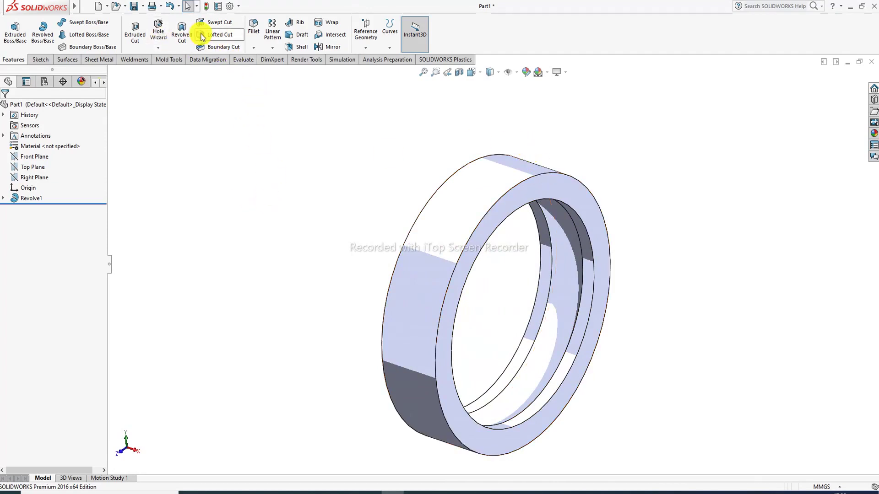
left_click(257, 26)
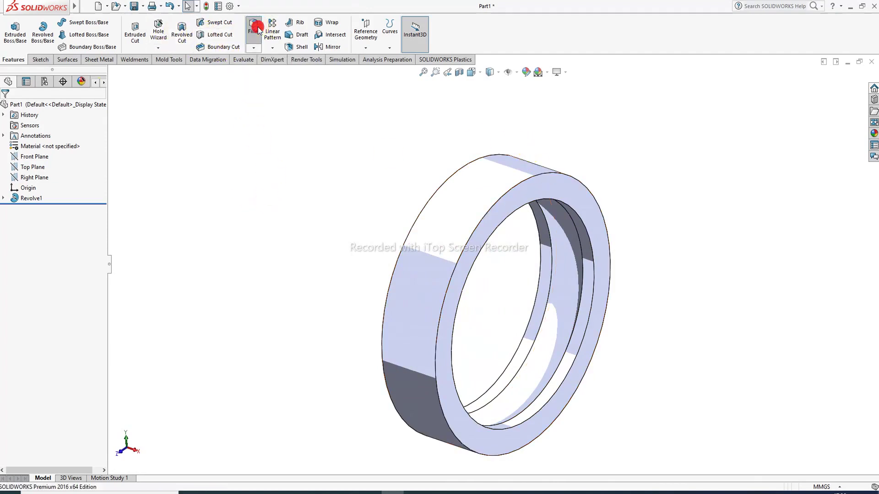
left_click(236, 492)
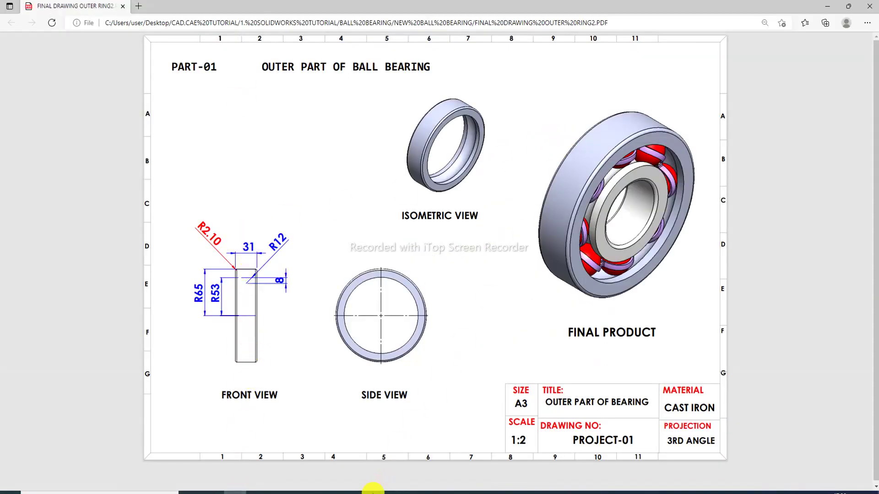
left_click(400, 489)
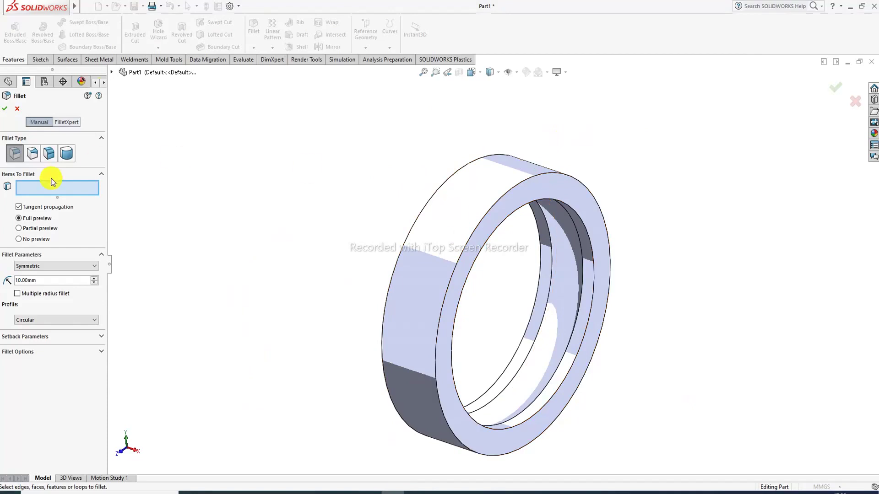
left_click(16, 280)
left_click_drag(36, 280, 4, 284)
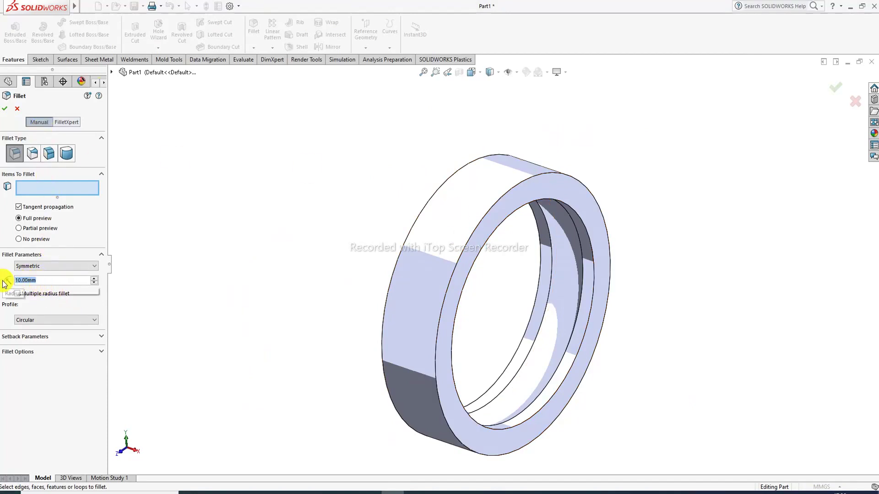
type("2.1")
key("Return")
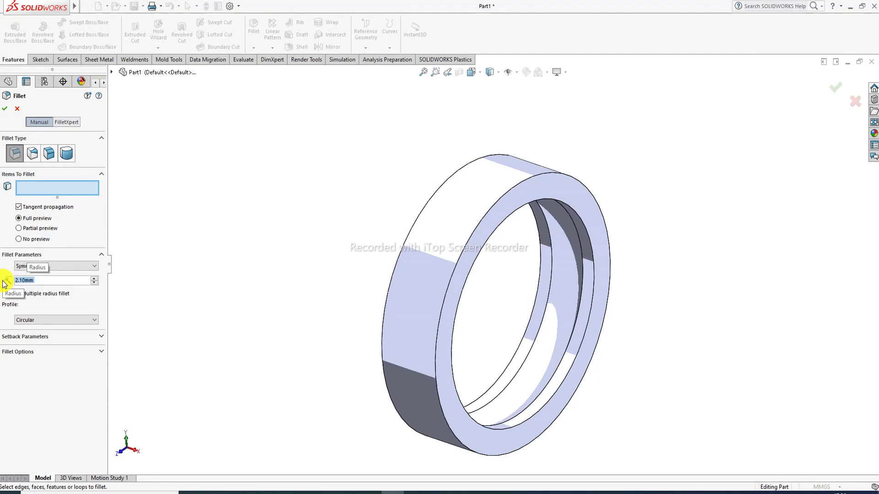
left_click(441, 246)
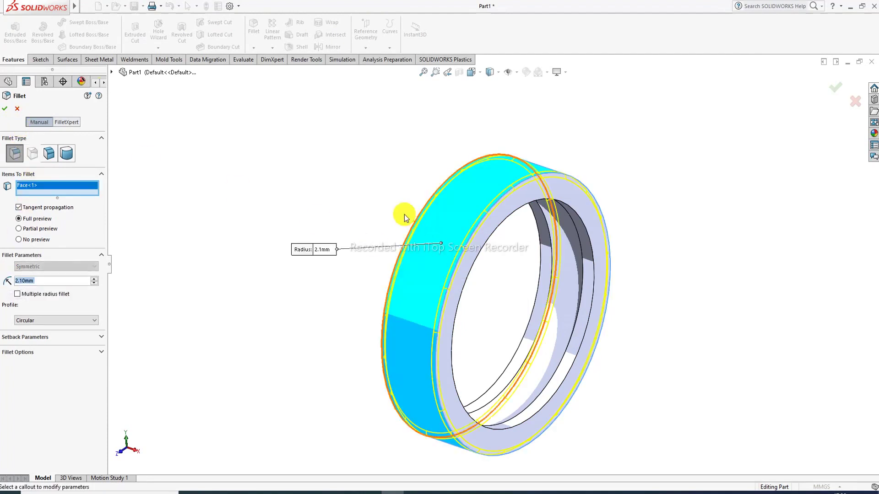
left_click(4, 110)
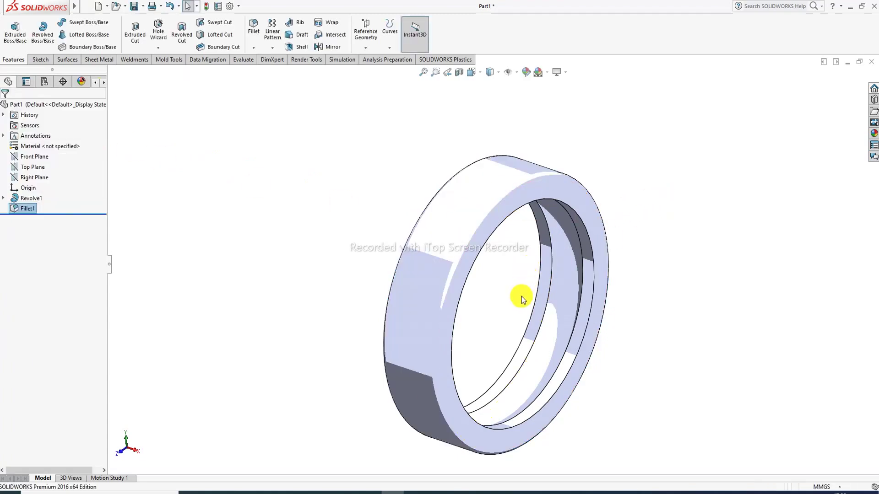
Try standard colours such as green, magenta, grey, white and red on the fillet and revolve features, and discard the colour change
middle_click_drag(517, 296, 504, 284)
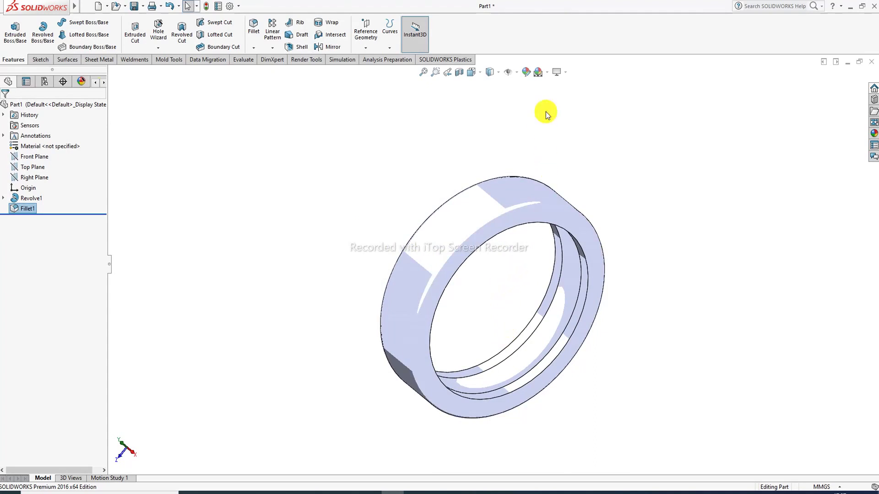
left_click(538, 74)
left_click(525, 74)
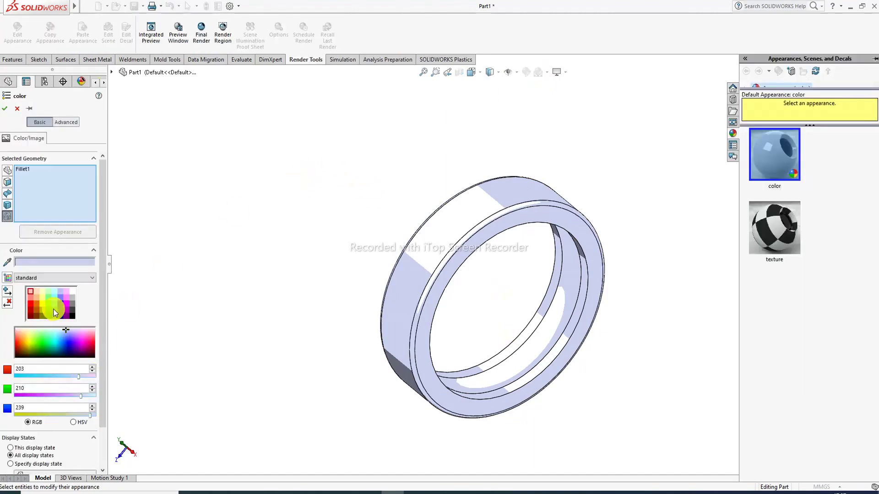
left_click(54, 308)
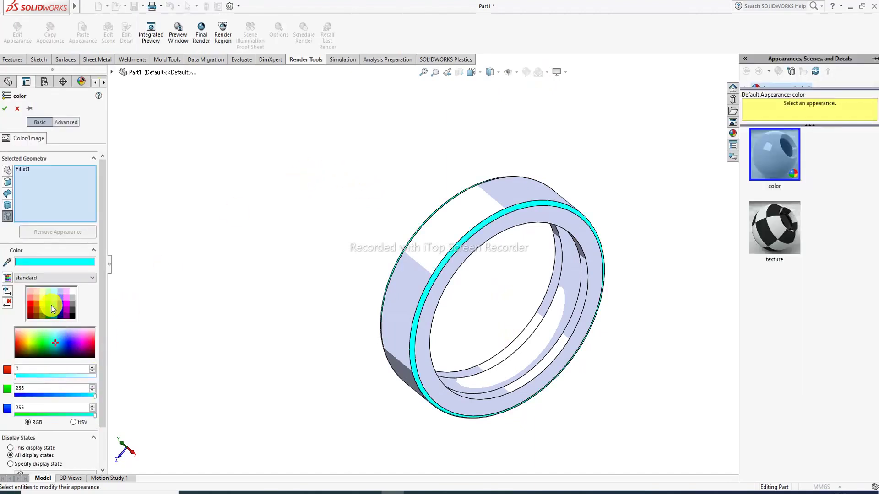
left_click(49, 304)
left_click(429, 251)
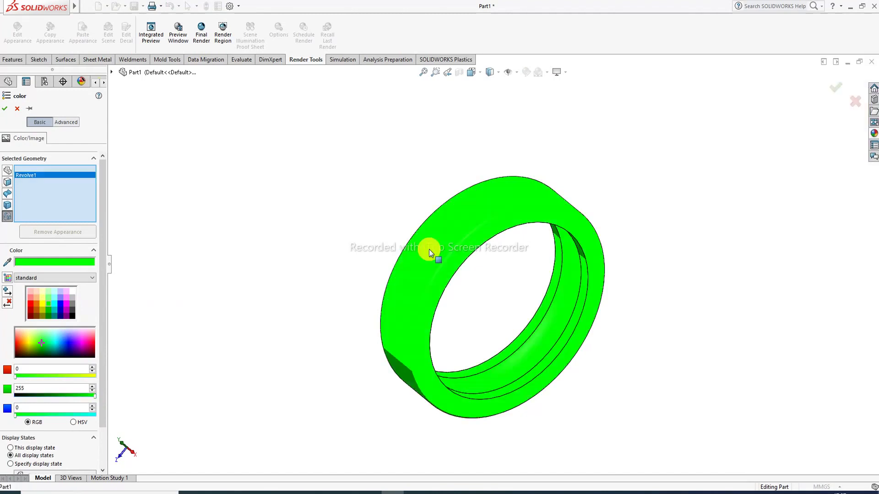
left_click(67, 305)
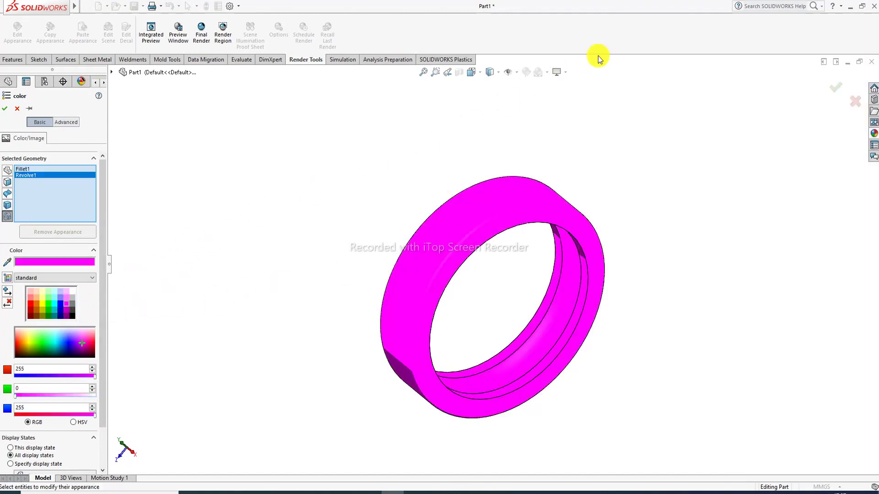
left_click(74, 306)
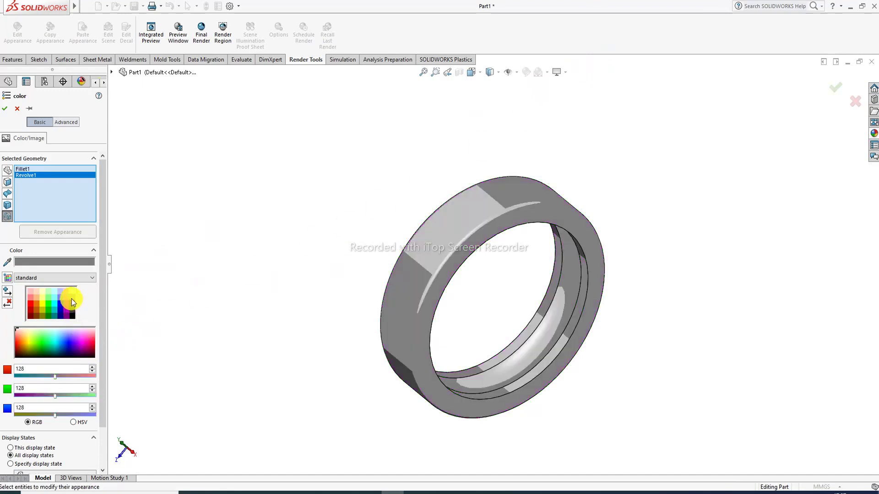
left_click(72, 293)
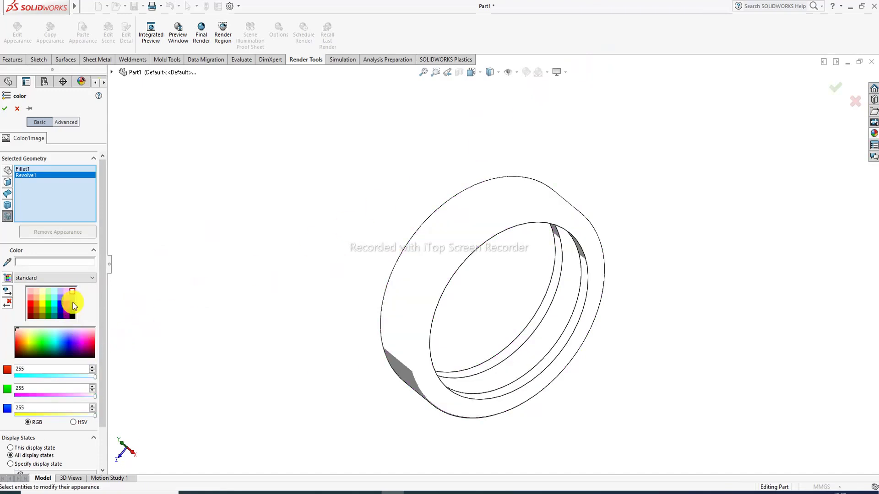
left_click(73, 303)
left_click(33, 303)
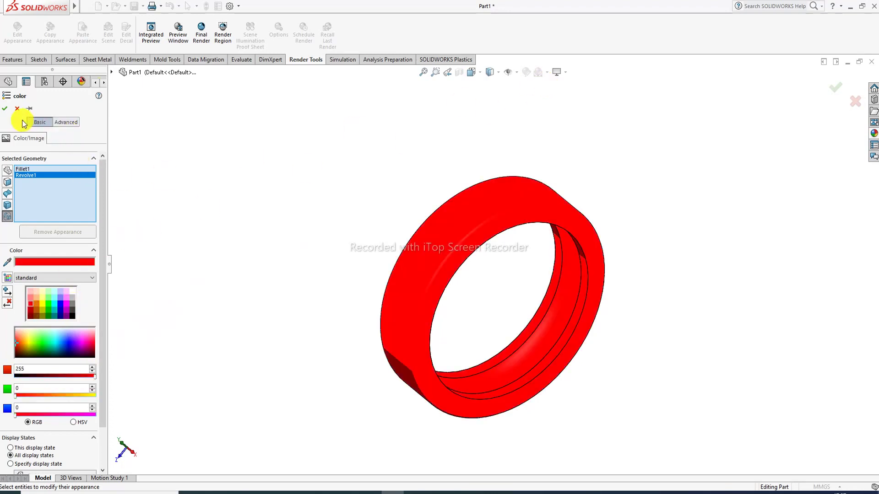
left_click(17, 109)
Turn off the Cartoon effect and inspect the filleted ring with normal shading
middle_click_drag(542, 224, 488, 287)
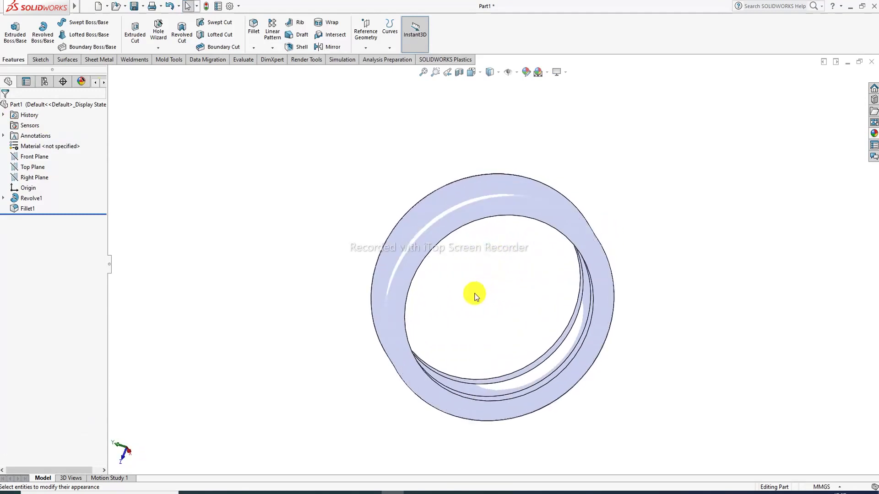
left_click(566, 72)
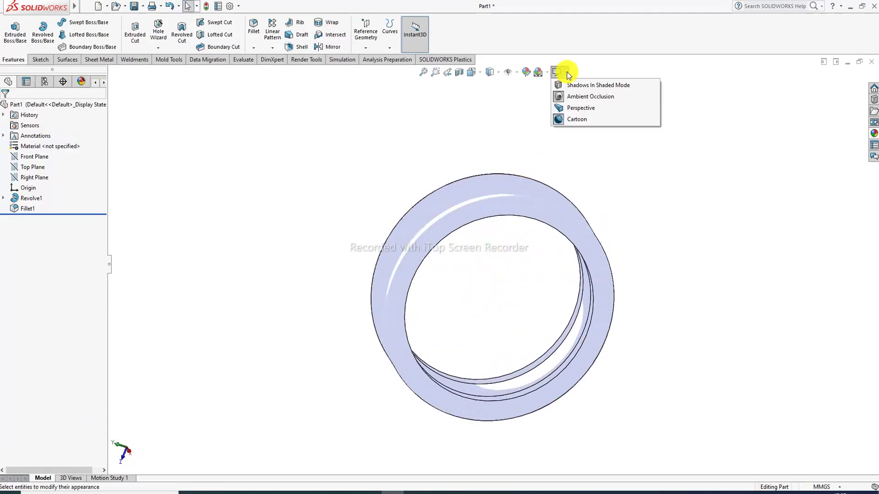
left_click(575, 120)
mouse_move(514, 261)
middle_mouse_down()
mouse_move(539, 257)
mouse_move(559, 312)
mouse_move(549, 246)
mouse_move(551, 298)
mouse_move(508, 298)
mouse_move(462, 322)
mouse_move(559, 294)
mouse_move(546, 279)
middle_mouse_up()
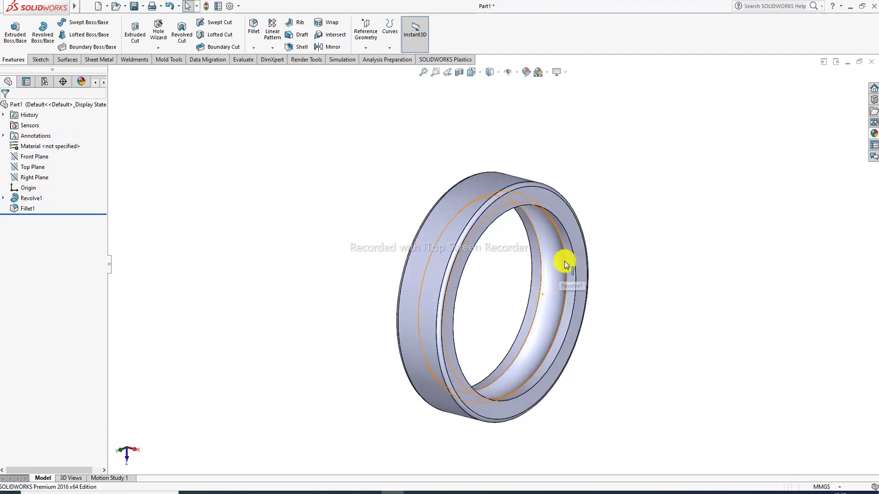
scroll(534, 246, "down", 2)
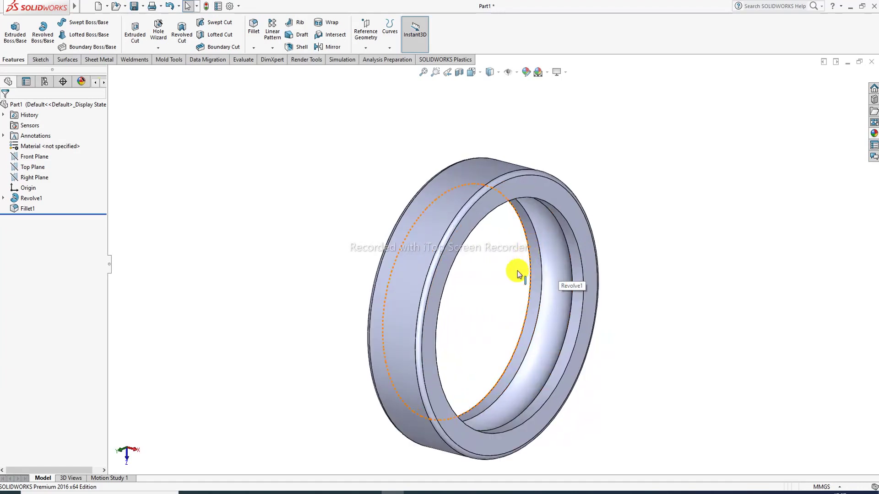
mouse_move(372, 491)
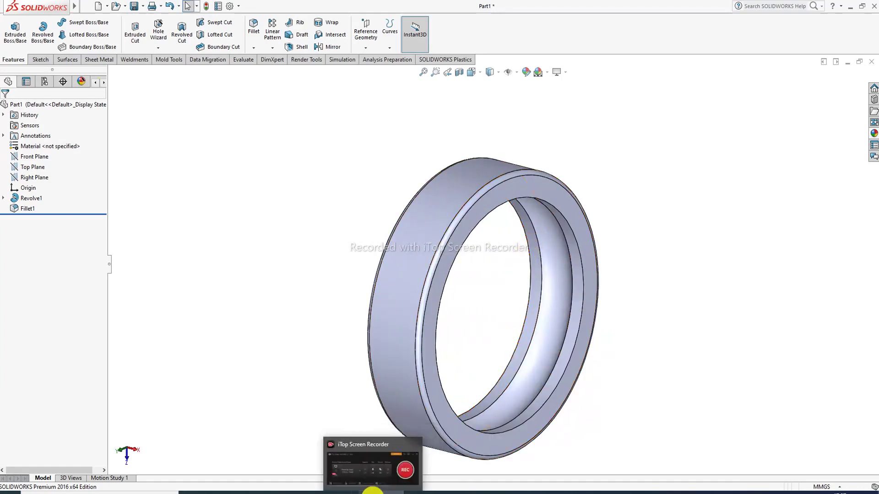
left_click(759, 479)
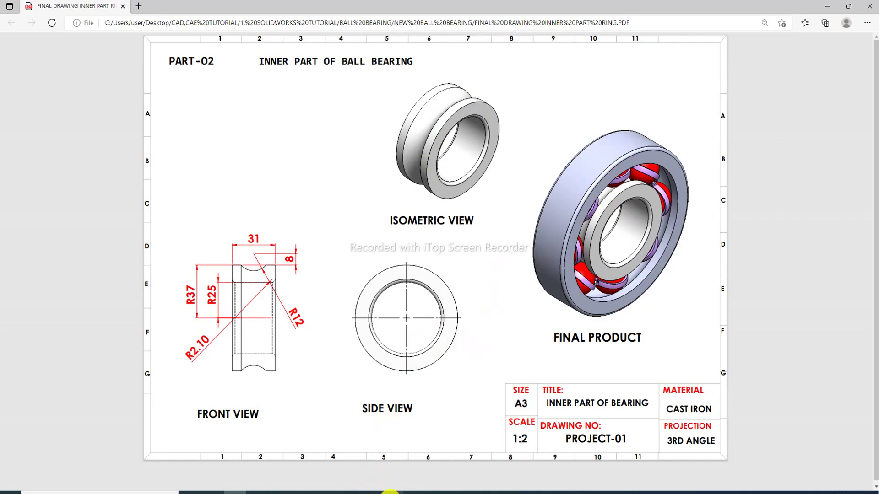
Switch to the new part in SOLIDWORKS, start a sketch on the Front Plane and draw a horizontal centerline through the origin
left_click(389, 492)
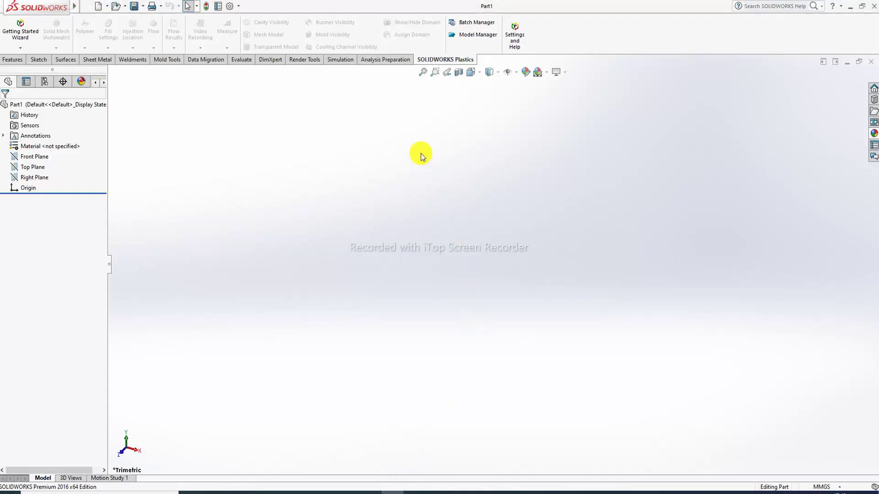
left_click(42, 157)
left_click(47, 145)
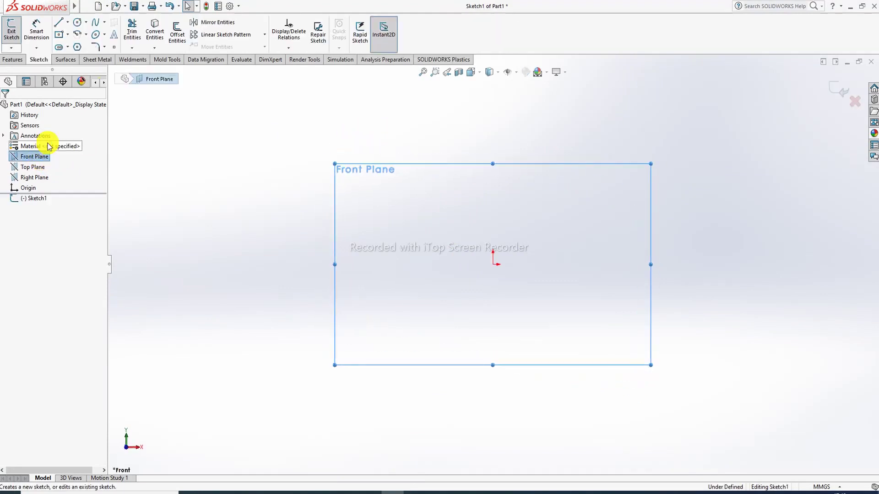
left_click(60, 23)
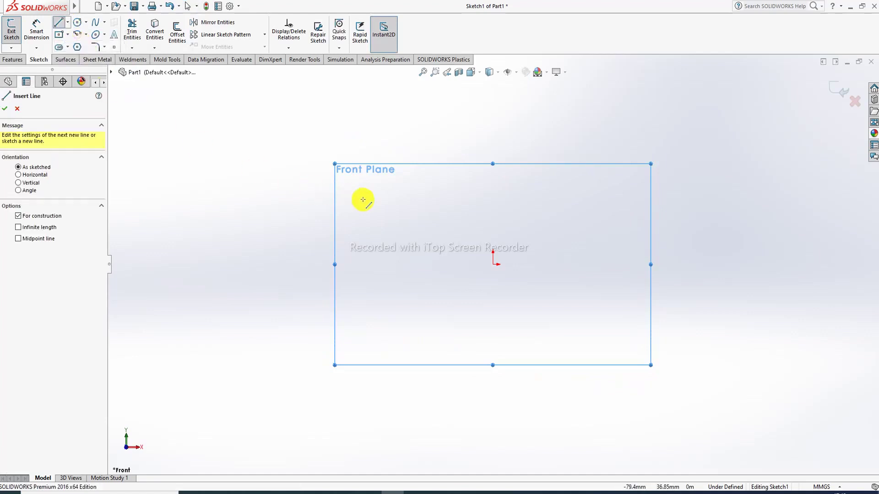
left_click(416, 264)
left_click(574, 264)
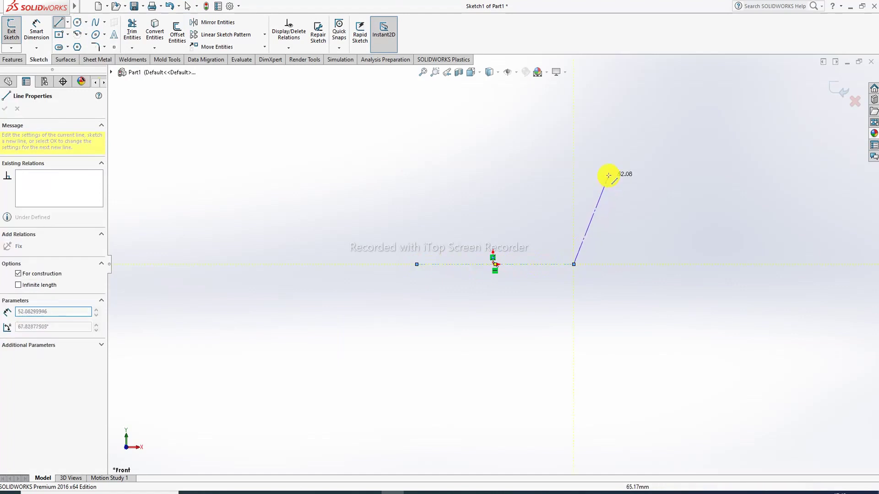
right_click(608, 175)
left_click(631, 180)
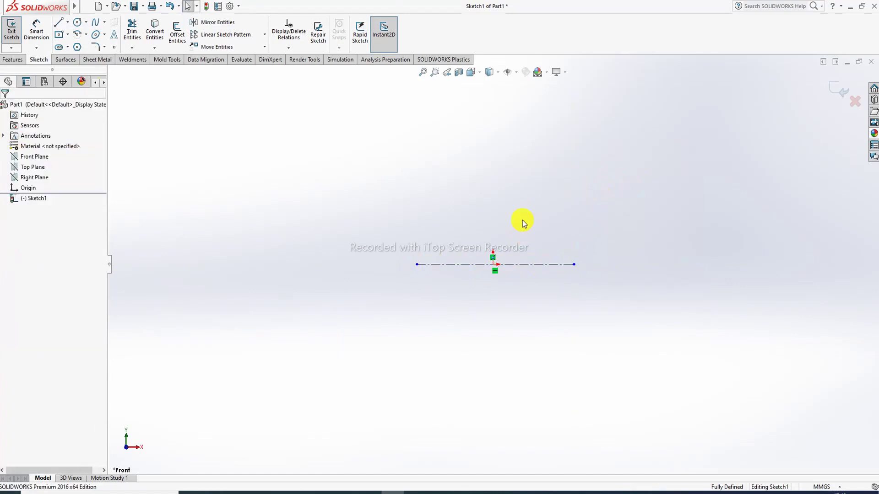
Sketch a center rectangle about 141 mm wide and 63 mm high above the centerline
left_click(67, 37)
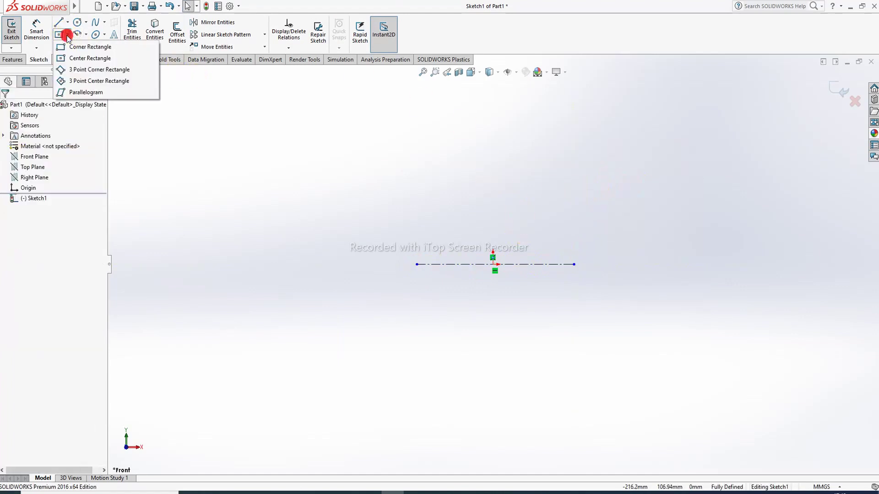
left_click(86, 58)
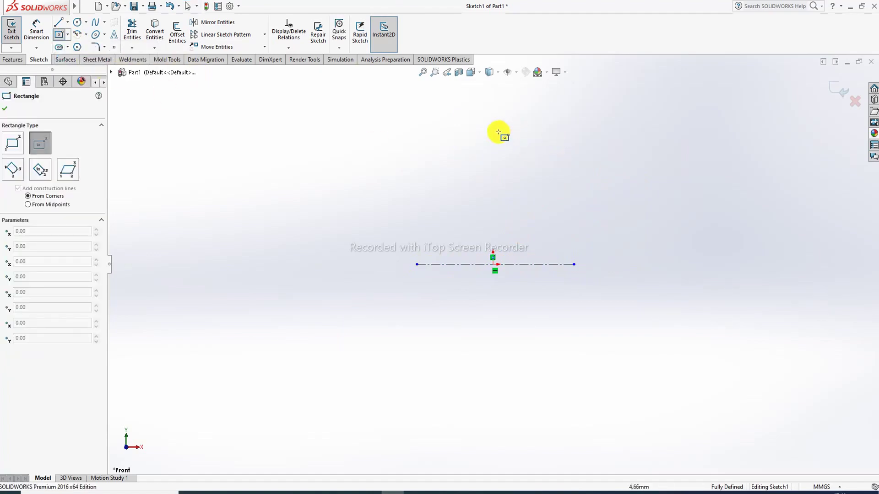
left_click(425, 136)
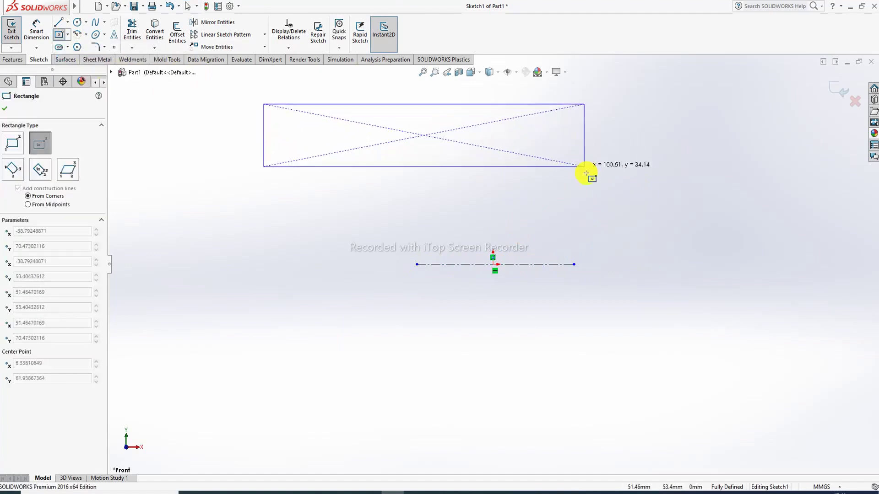
left_click(548, 192)
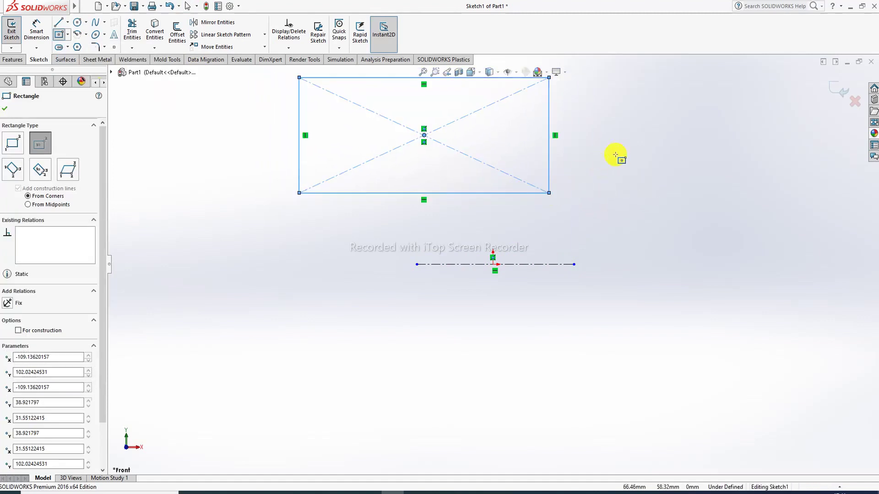
right_click(614, 154)
left_click(651, 156)
scroll(525, 171, "up", 2)
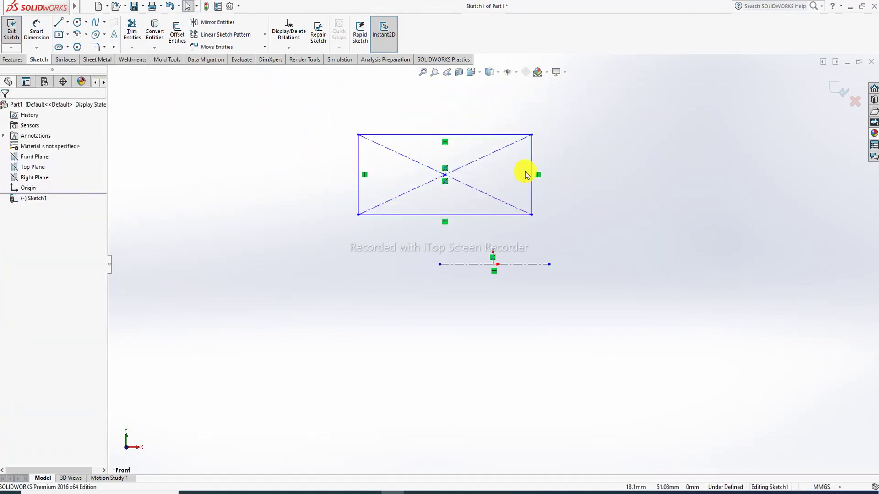
scroll(526, 171, "down", 2)
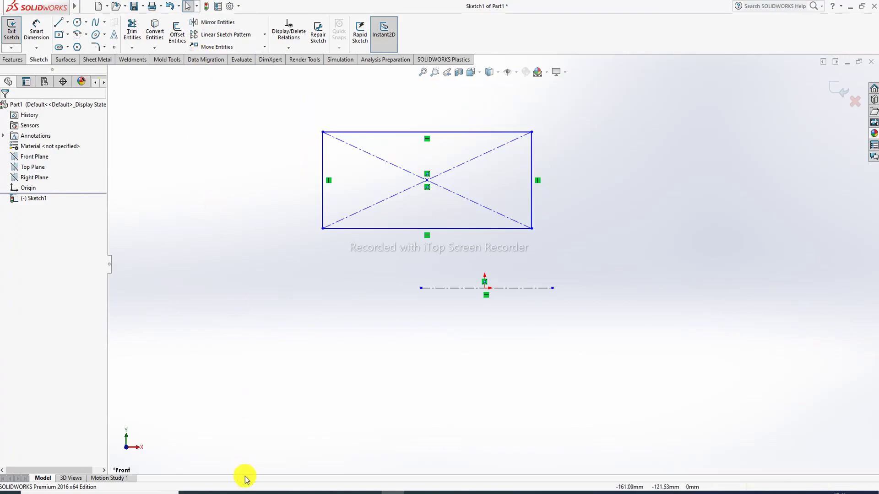
Check the inner ring's dimensions in the PDF drawing and dimension the rectangle's upper edge to 31 mm
left_click(234, 486)
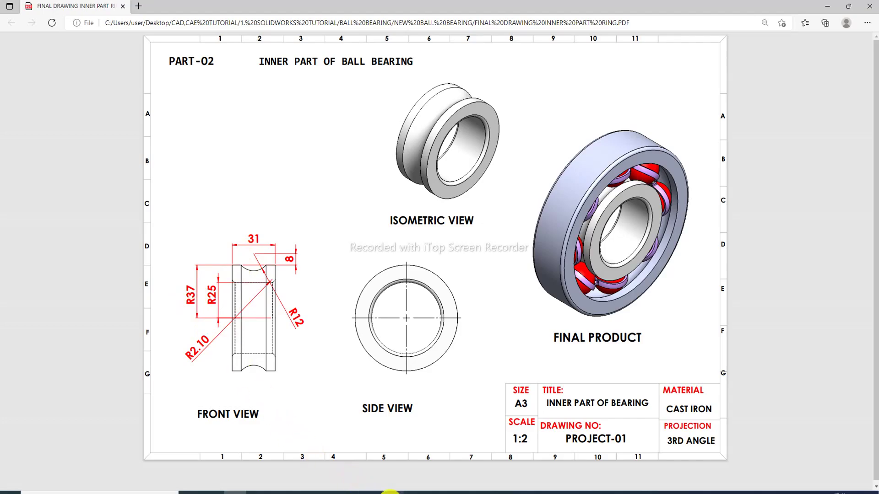
left_click(389, 492)
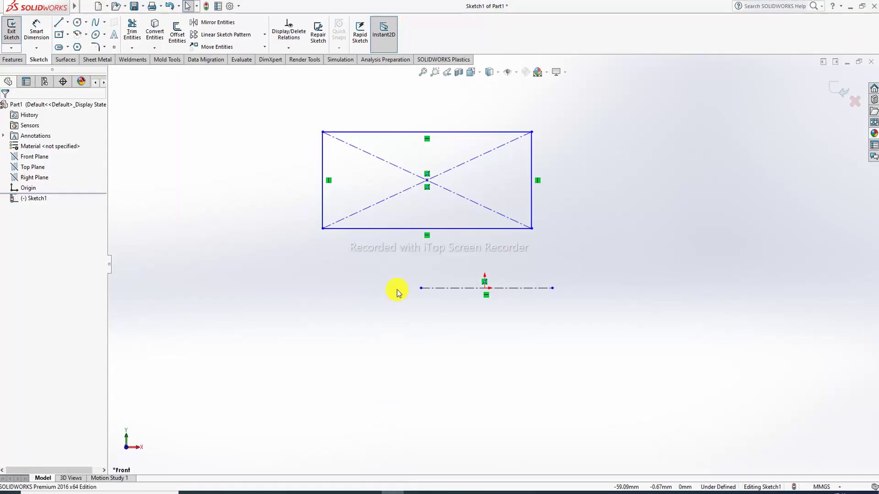
left_click(36, 30)
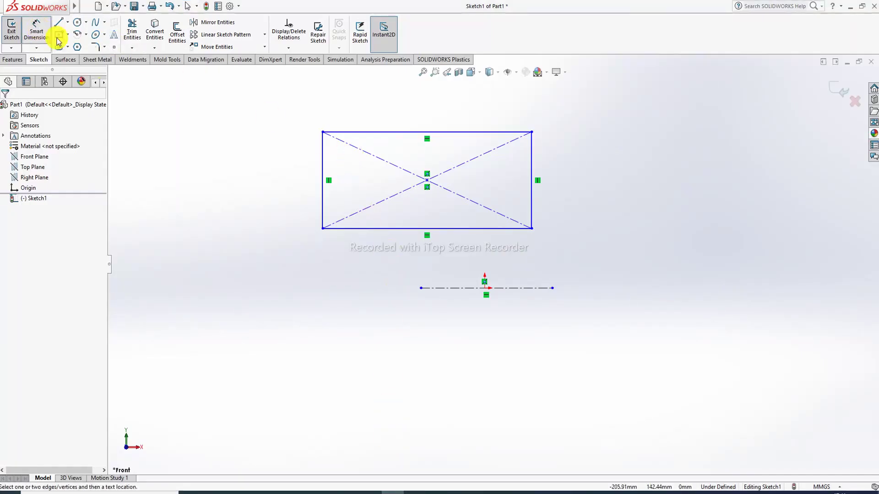
left_click(437, 132)
left_click(440, 115)
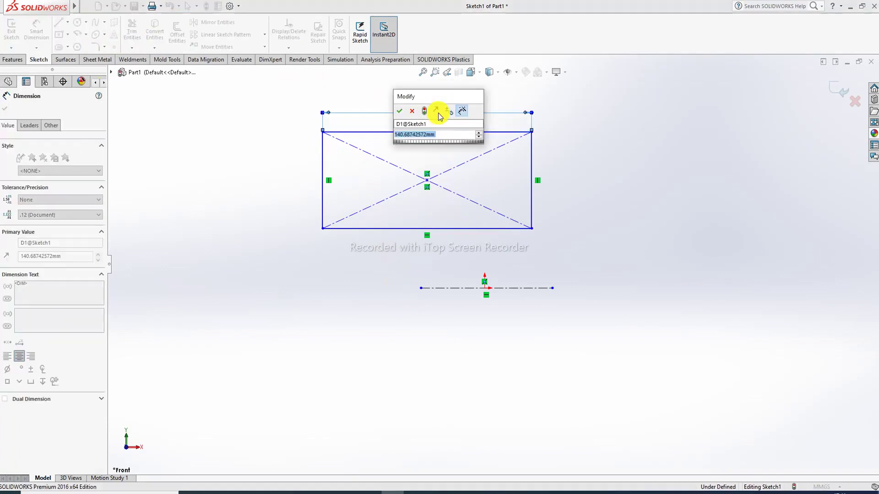
type("31")
key("Return")
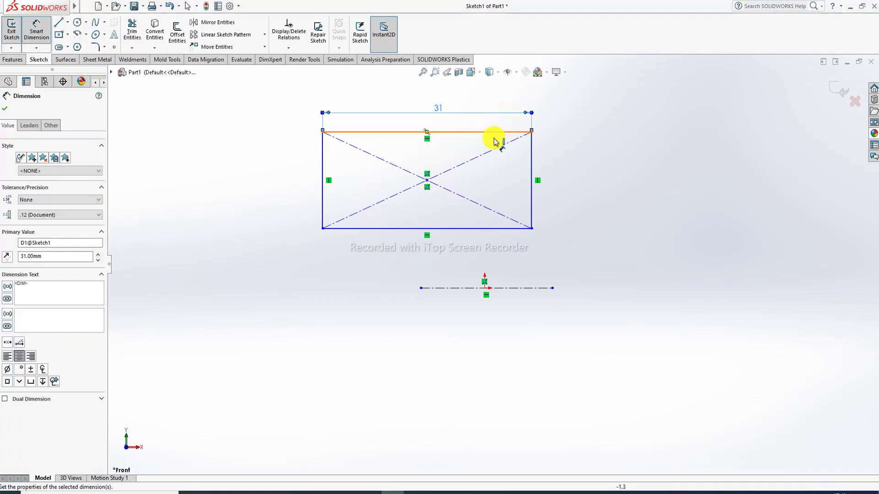
left_click(585, 138)
Dimension the distance from the rectangle's lower edge to the horizontal centerline as 25 mm
left_click(456, 228)
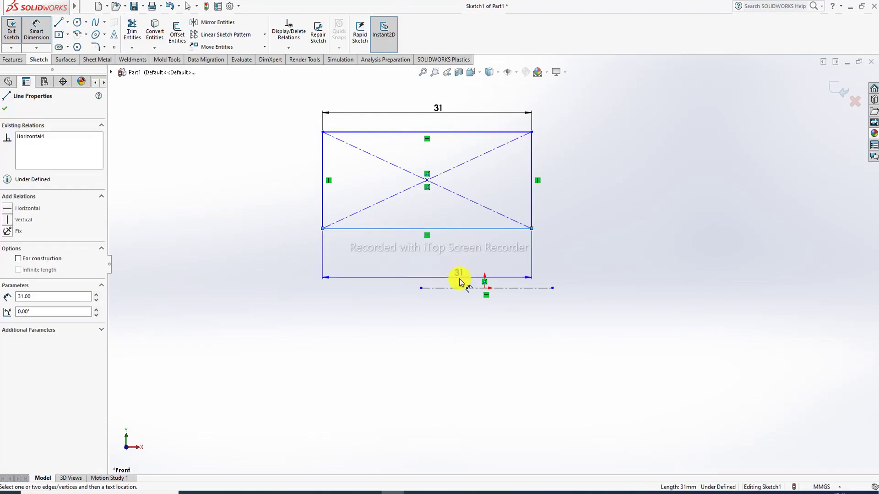
left_click(458, 287)
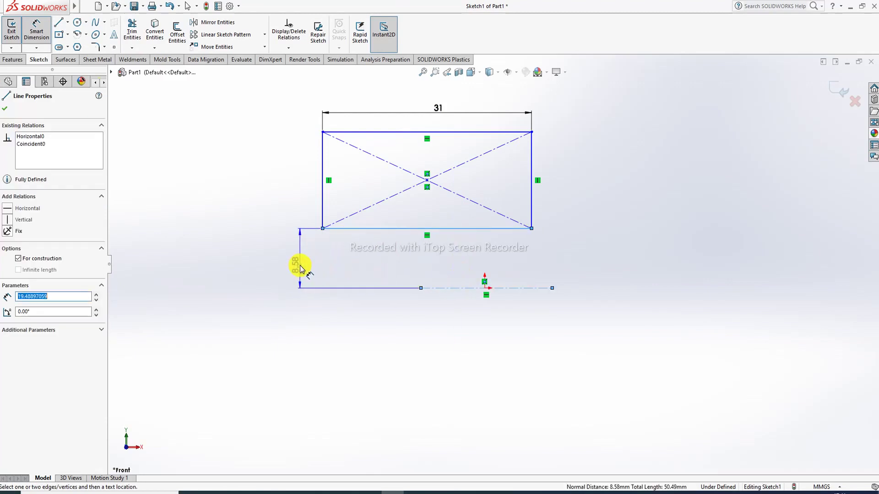
left_click(300, 268)
type("2")
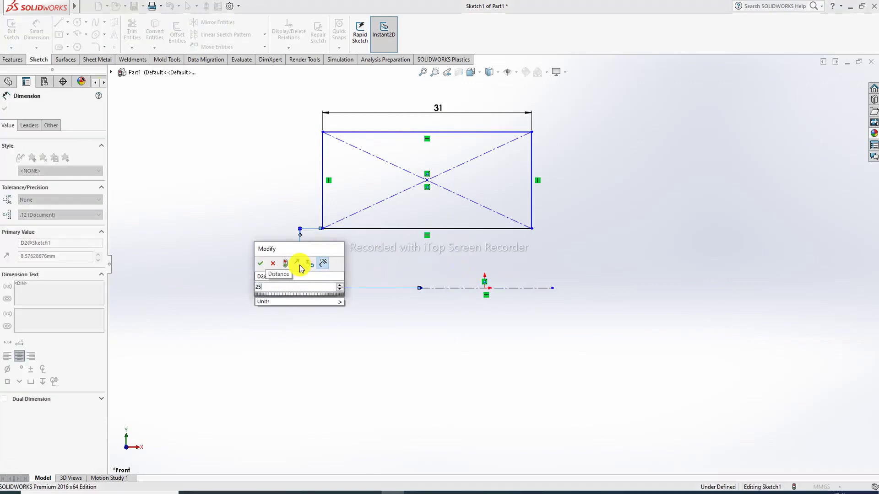
type("5")
key("Return")
left_click(344, 183)
scroll(349, 183, "up", 3)
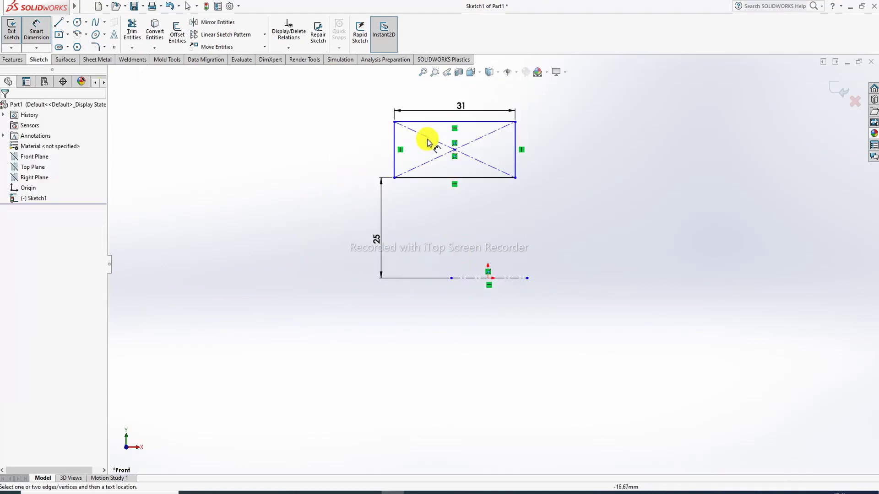
Dimension the distance from the rectangle's upper edge to the horizontal centerline as 37 mm
left_click(431, 121)
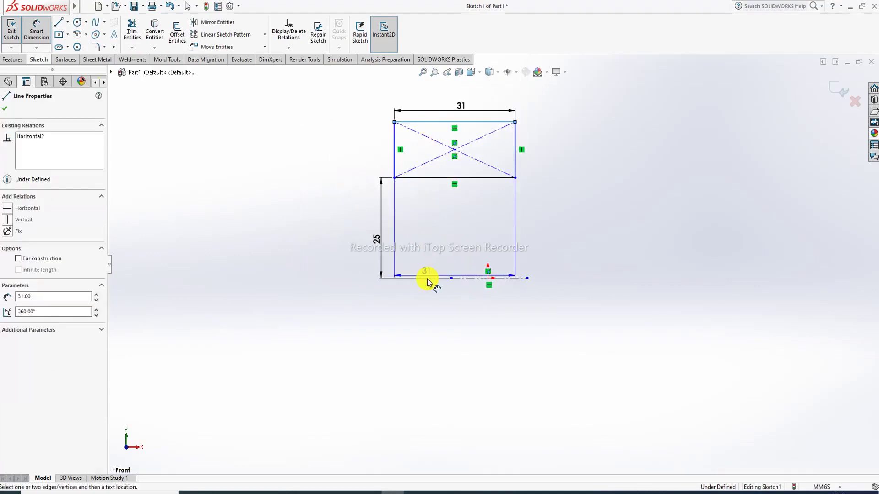
left_click(451, 278)
left_click(339, 220)
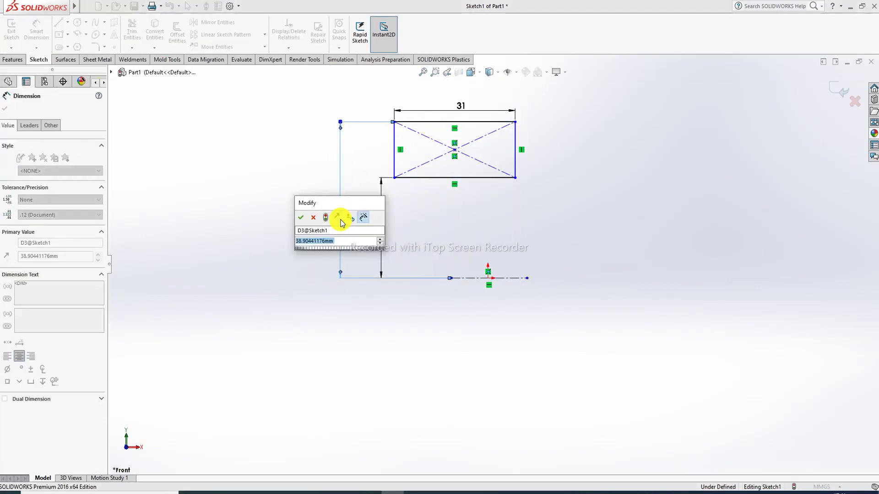
type("37")
key("Return")
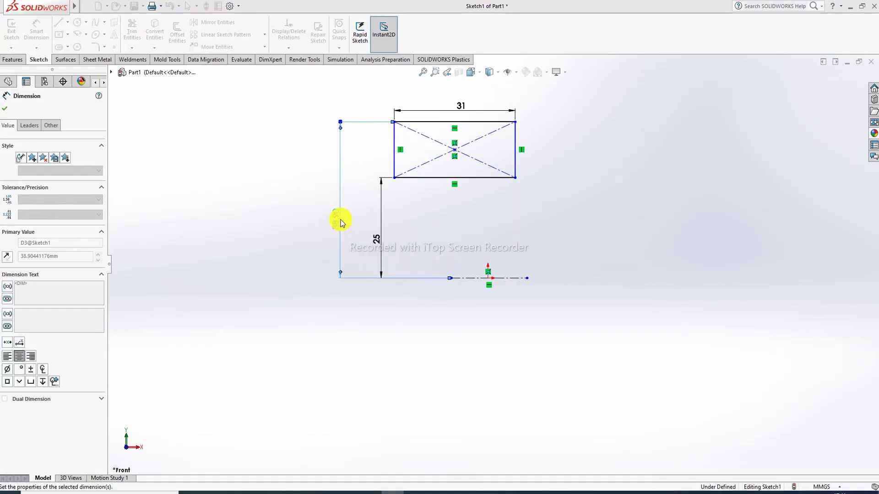
scroll(477, 211, "up", 2)
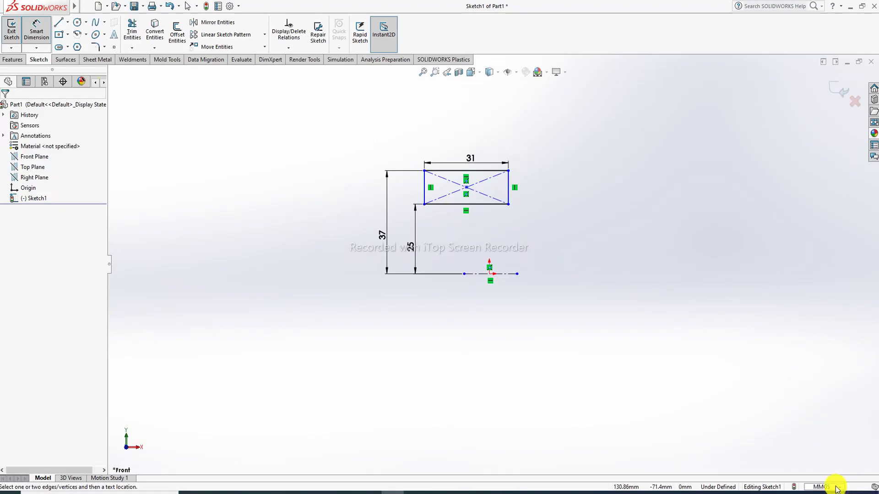
Check the document's unit system, review the inner ring's PDF drawing and leave the dimension command
left_click(836, 487)
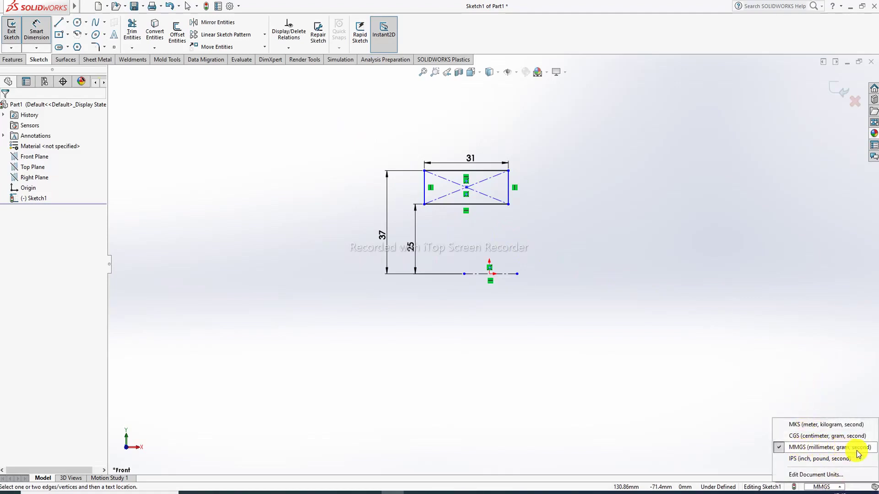
left_click(686, 372)
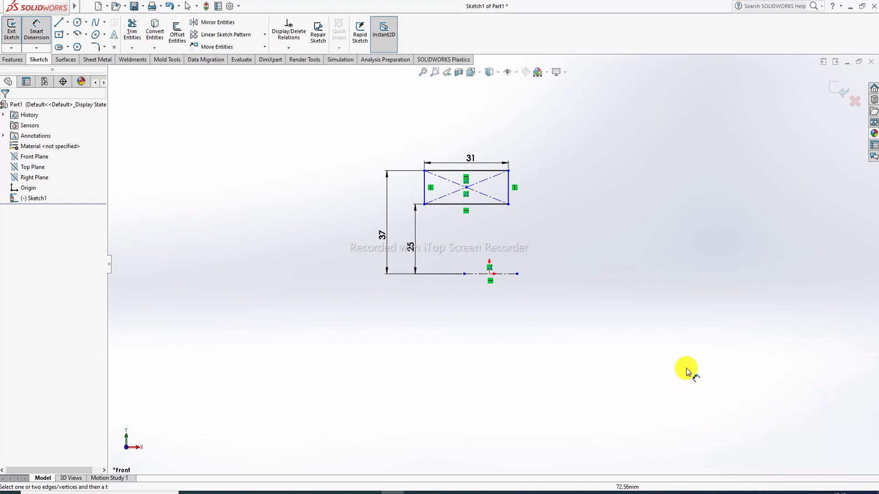
left_click(236, 493)
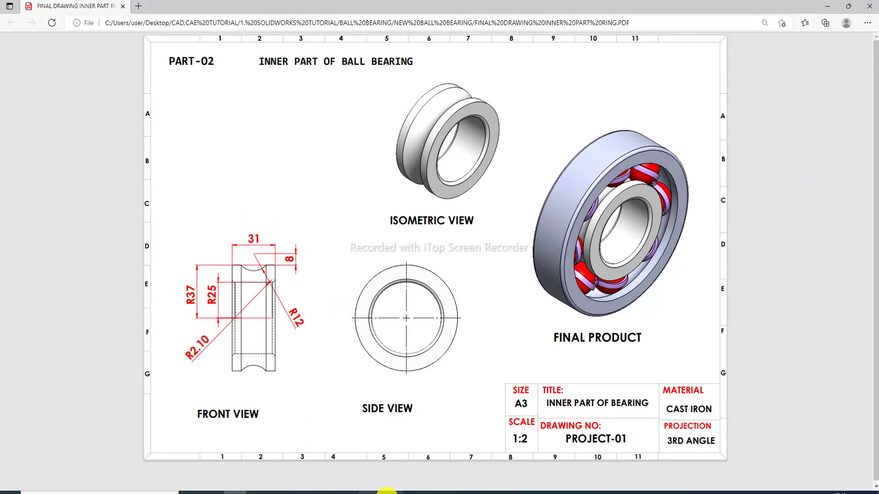
left_click(387, 492)
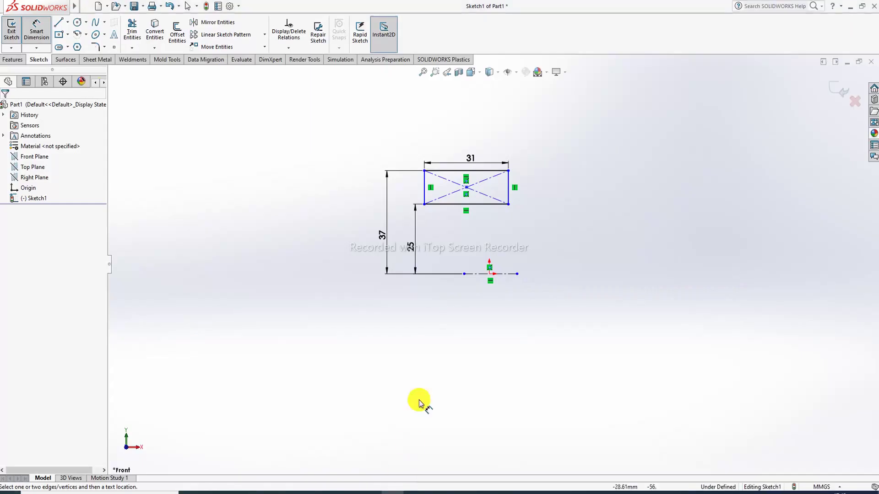
right_click(432, 127)
left_click(442, 130)
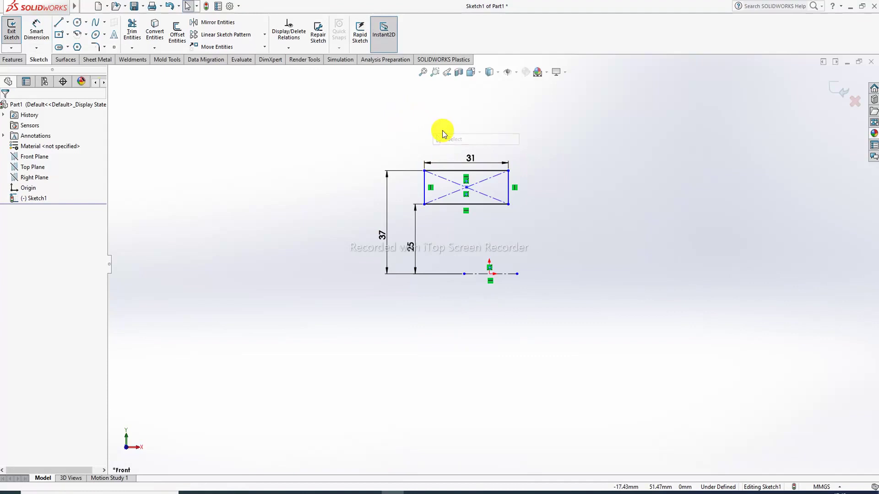
Draw a centerline from the midpoint of the rectangle's lower edge to the origin and make it vertical
left_click(67, 23)
left_click(74, 46)
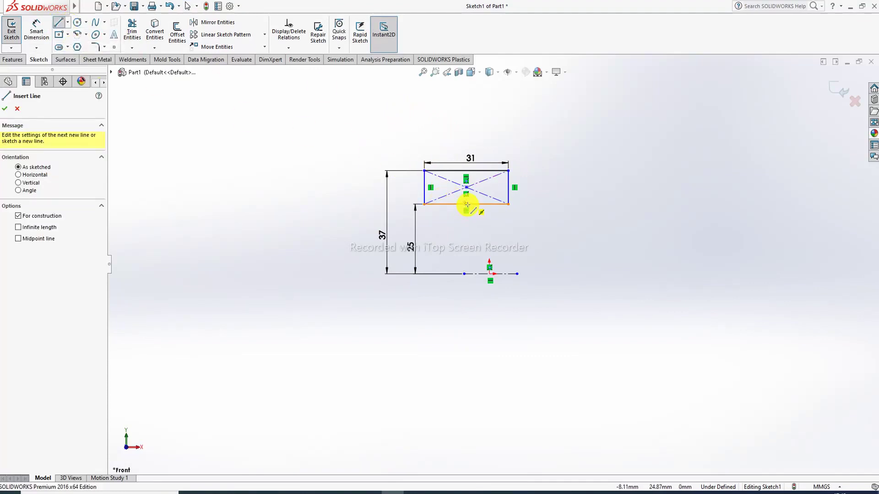
left_click(465, 204)
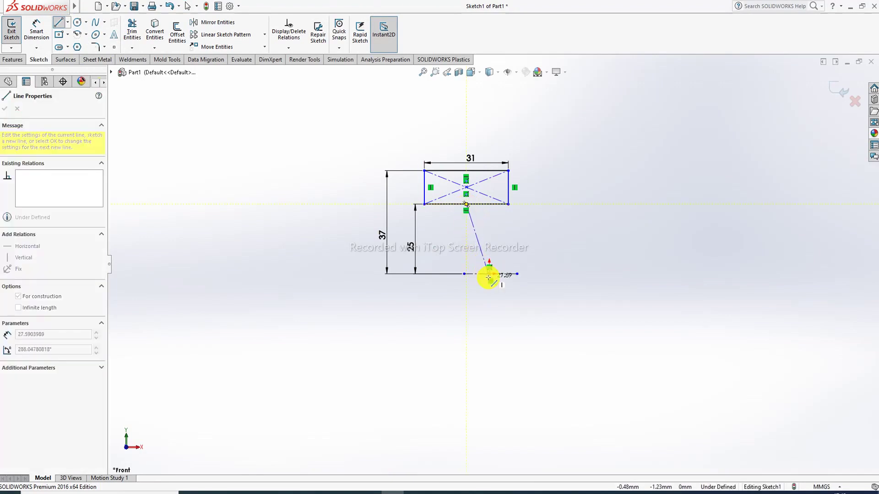
scroll(489, 274, "down", 3)
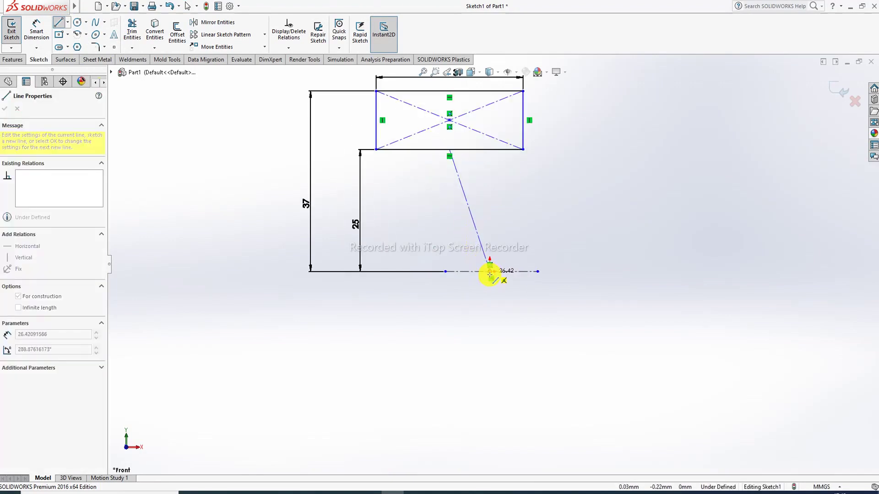
left_click(490, 272)
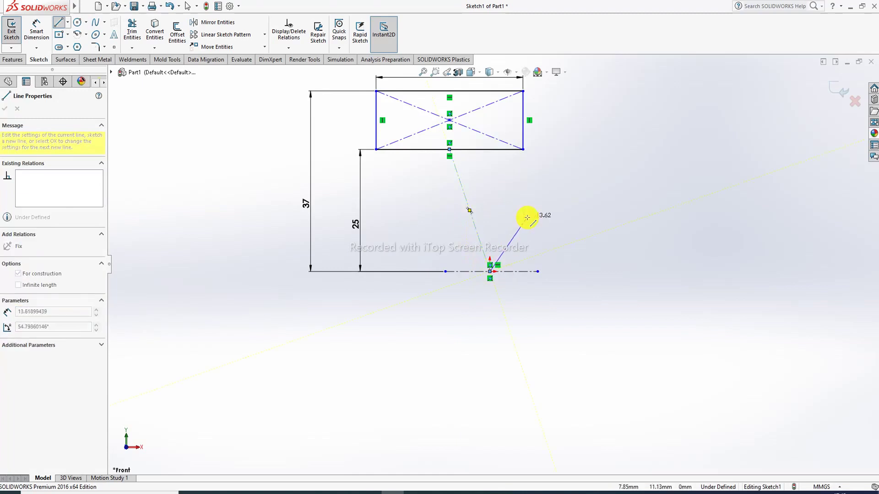
right_click(527, 221)
left_click(551, 225)
left_click(466, 202)
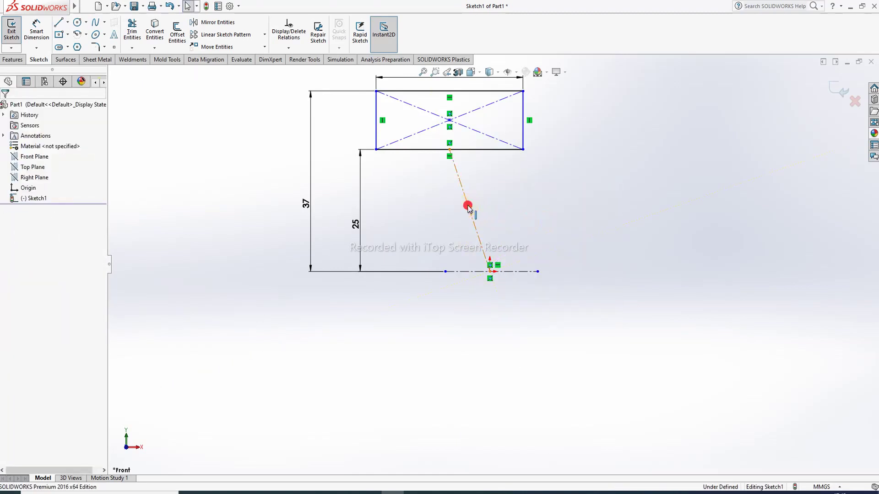
left_click(506, 171)
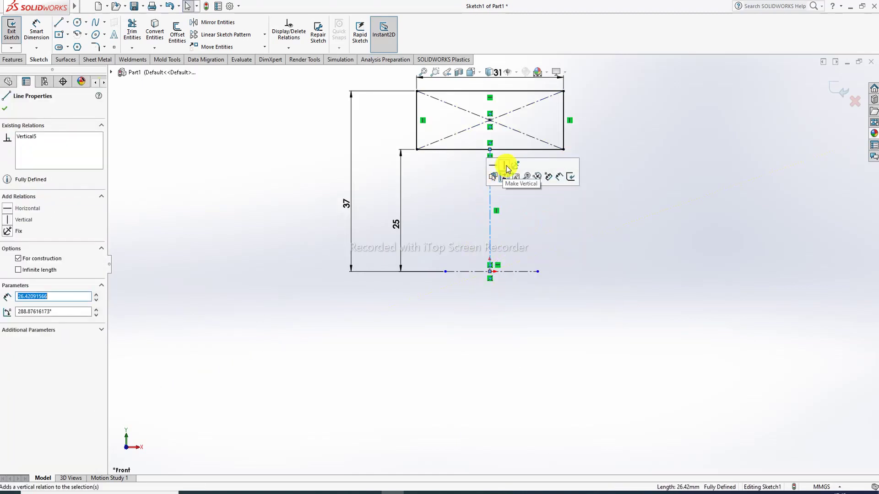
left_click(563, 219)
scroll(511, 173, "up", 2)
scroll(510, 172, "down", 1)
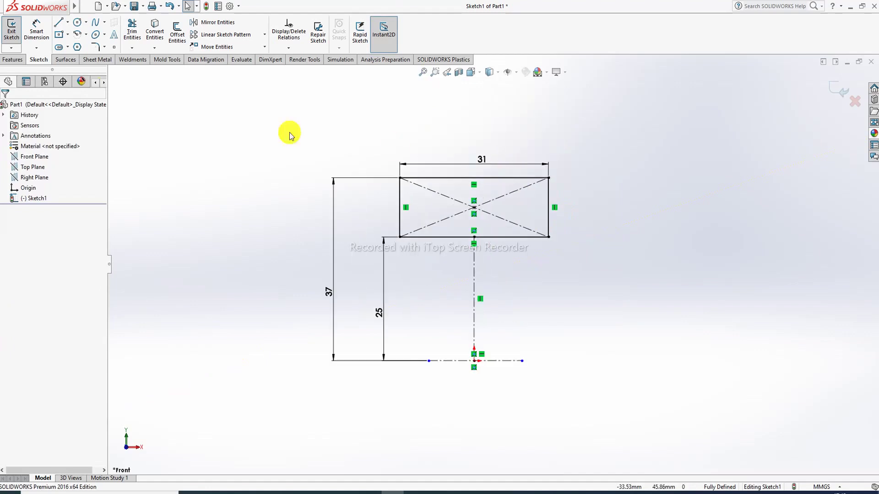
left_click(67, 23)
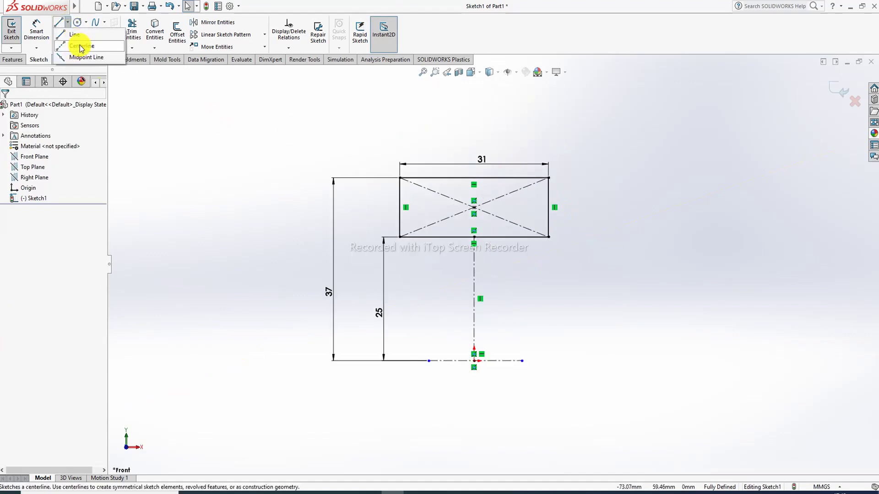
left_click(82, 47)
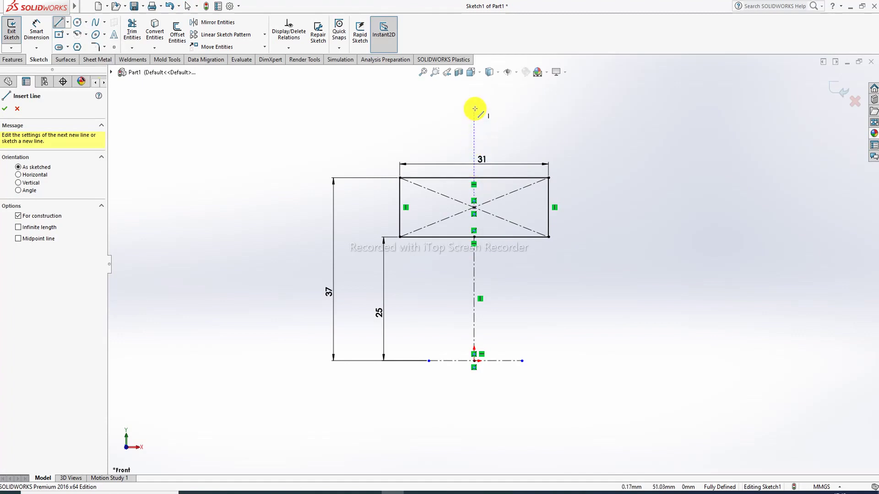
key("Escape")
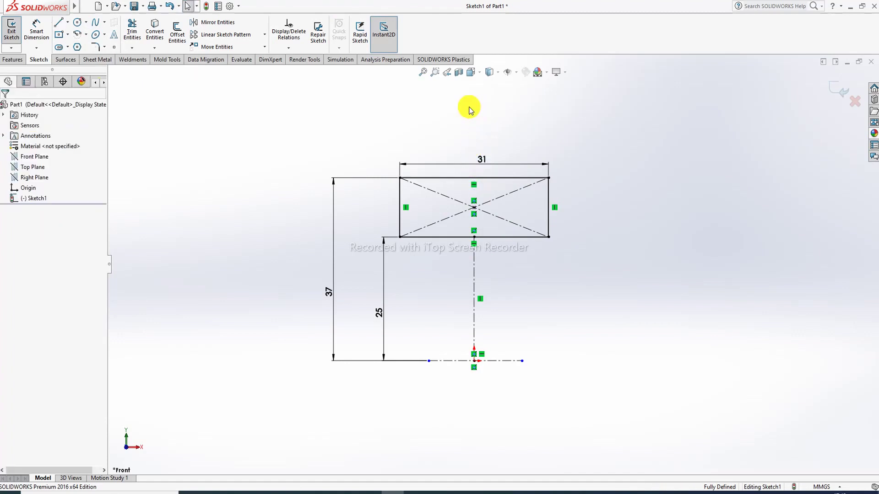
Draw a centerpoint arc centered about 16 mm above the rectangle's upper edge, spanning about 64° with both ends on that edge
left_click(87, 37)
left_click(102, 48)
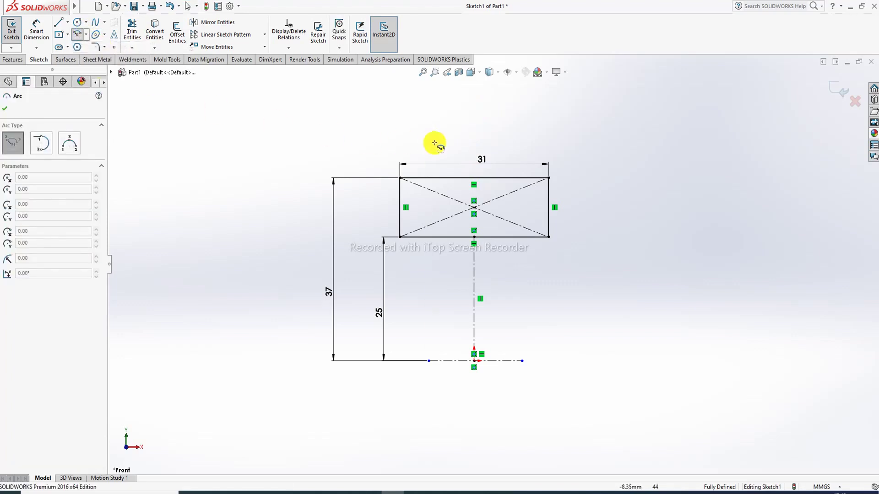
left_click(473, 98)
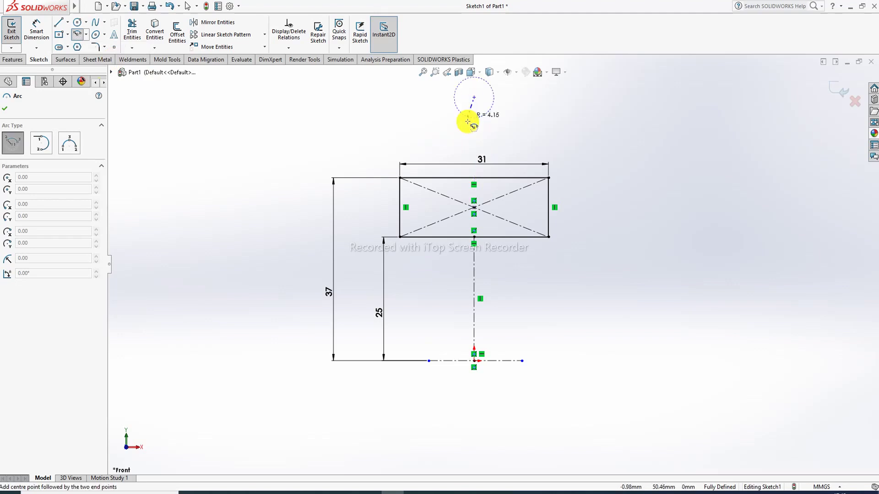
left_click(425, 179)
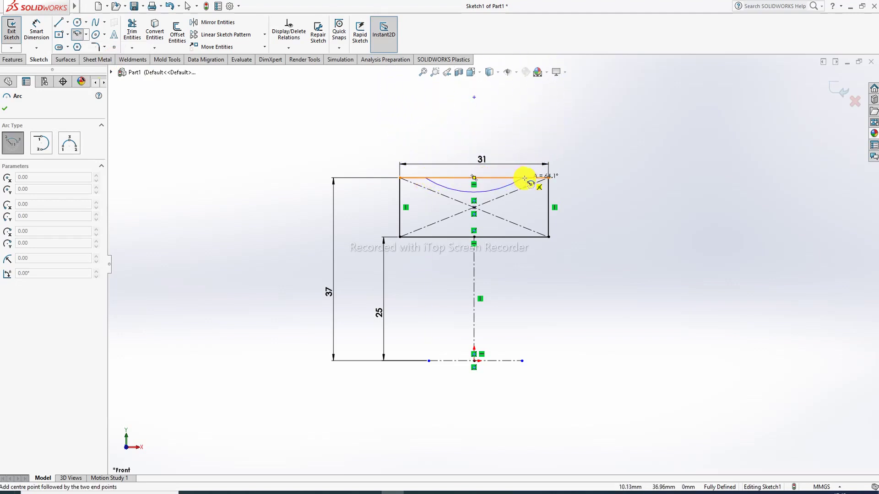
left_click(523, 178)
right_click(554, 137)
left_click(575, 139)
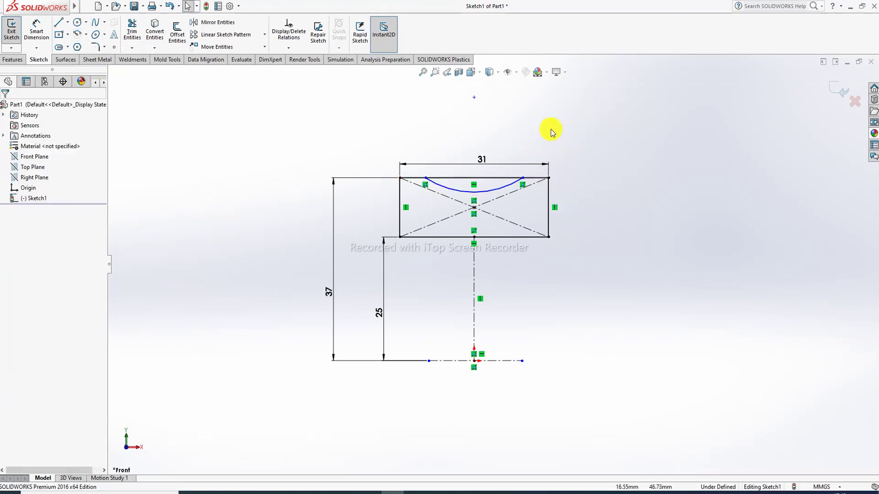
Dimension the distance from the arc's center point to the rectangle's upper edge as 8 mm
left_click(45, 40)
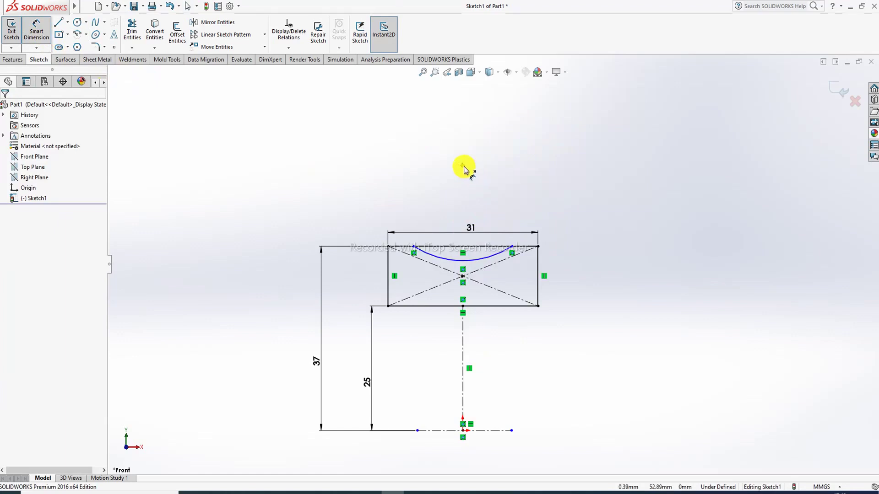
left_click(462, 165)
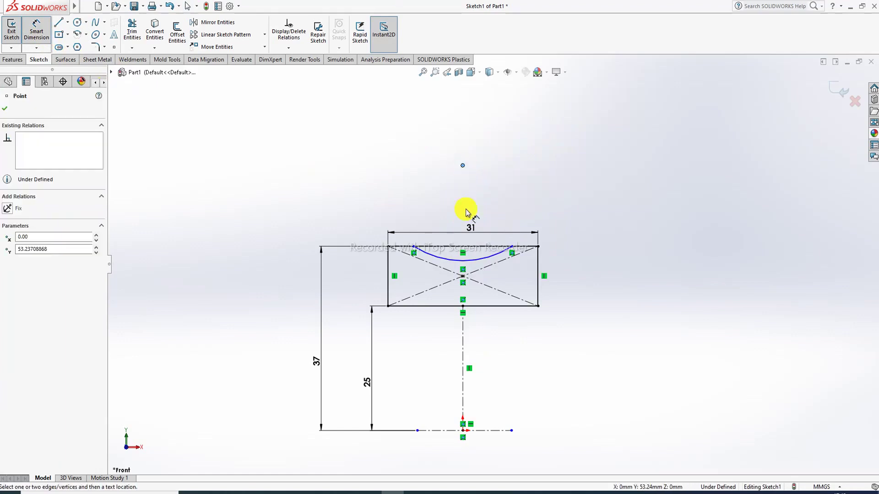
left_click(469, 247)
left_click(588, 216)
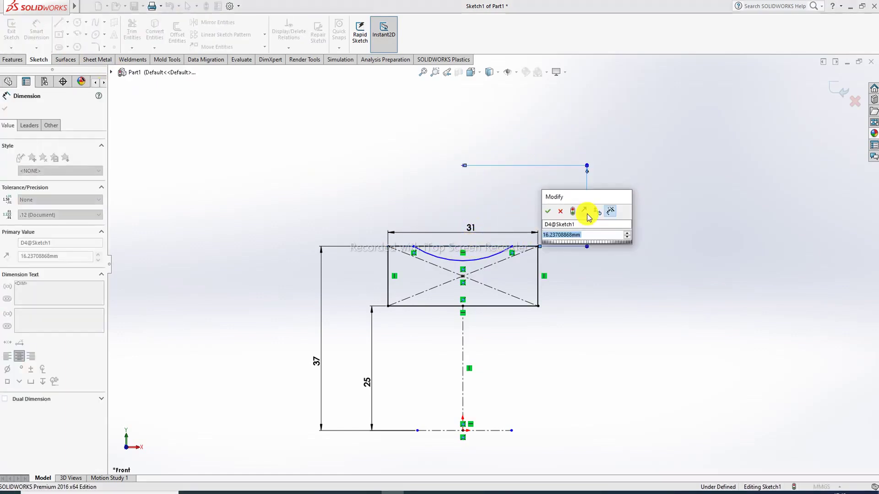
type("8")
key("Return")
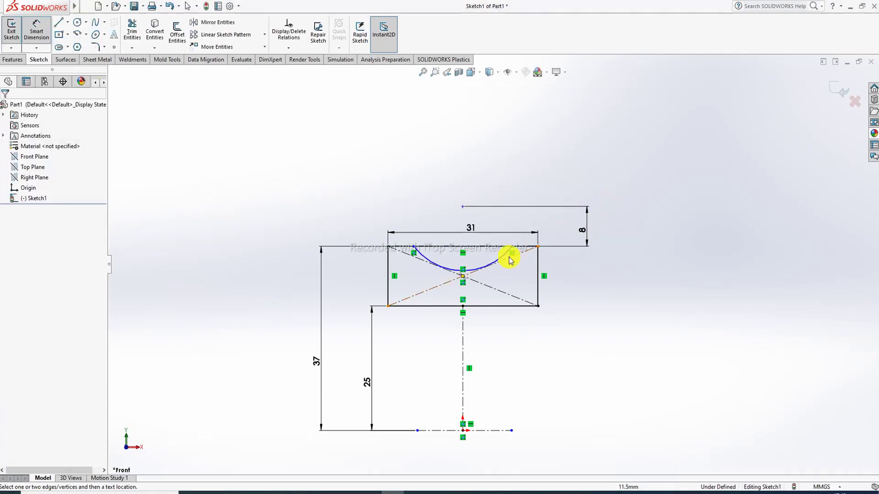
Dimension the arc's radius as 12 mm and leave the dimension command
left_click(499, 258)
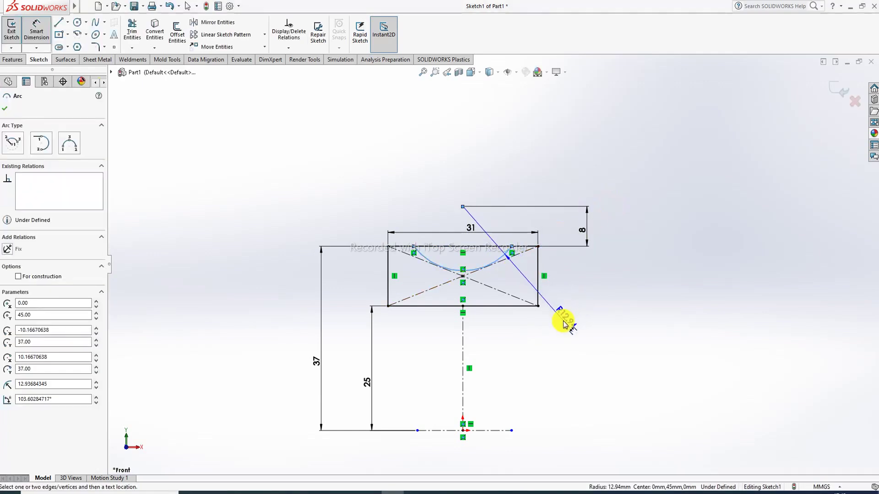
left_click(566, 315)
type("12")
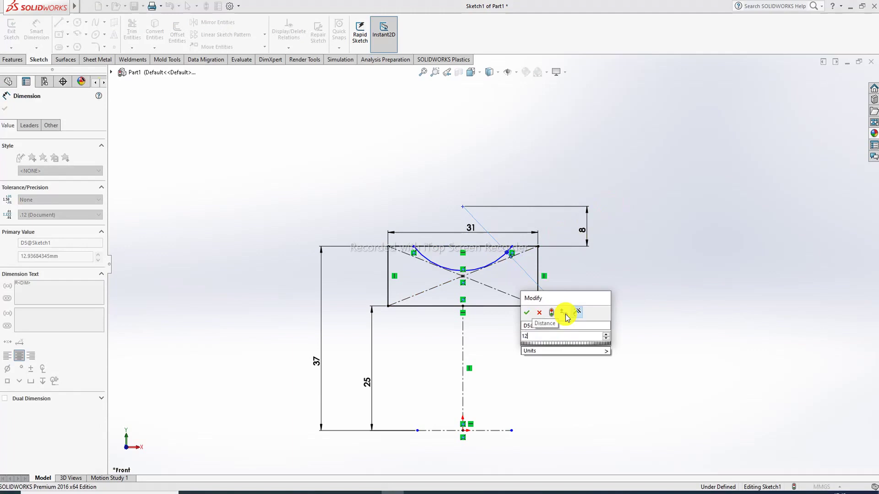
key("Return")
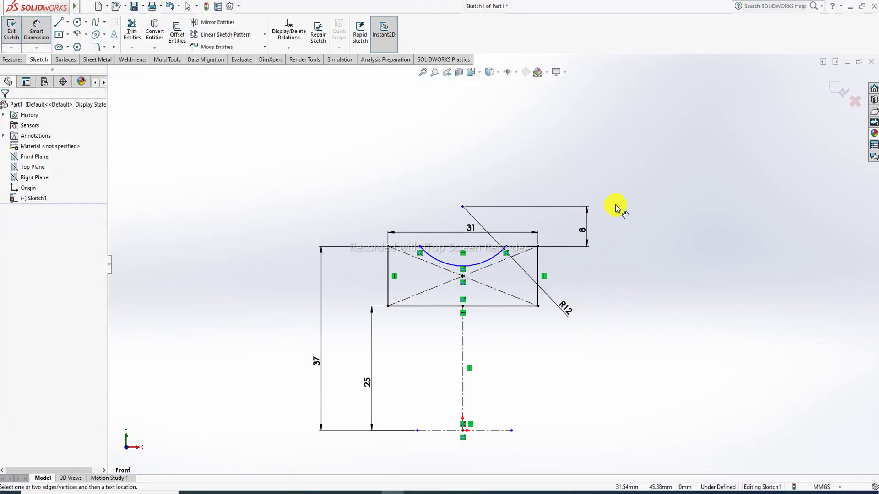
right_click(617, 183)
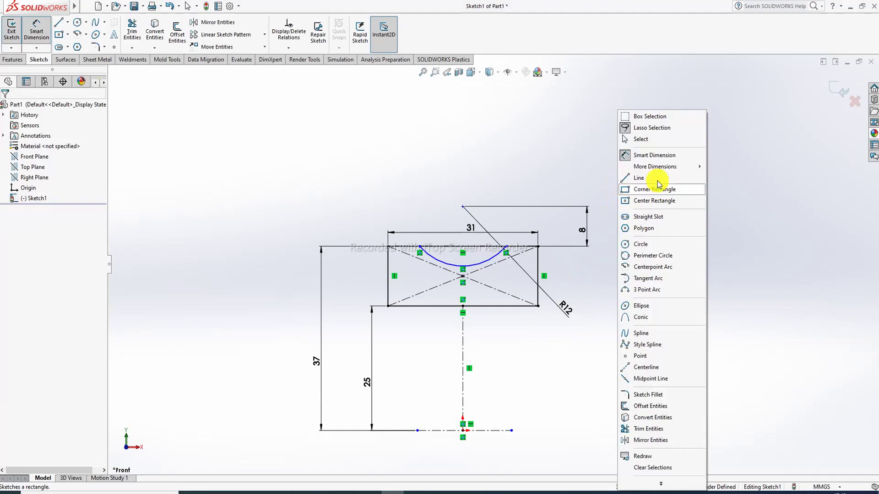
left_click(641, 138)
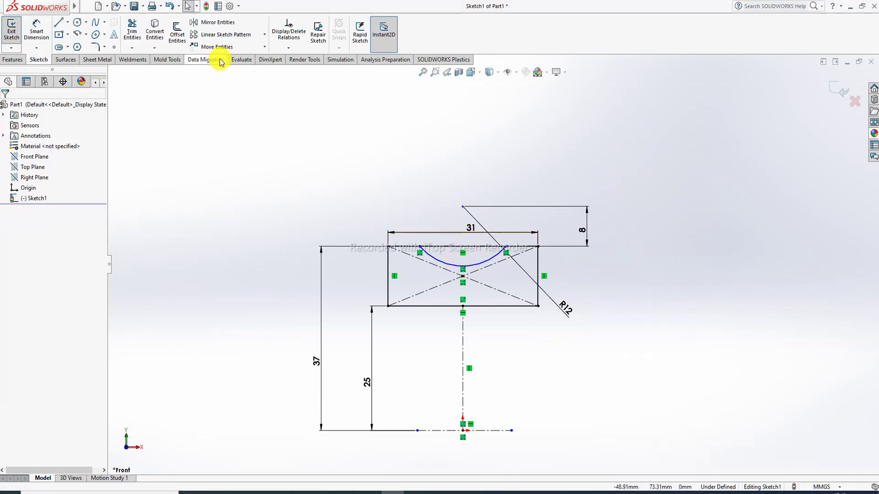
Trim away the part of the rectangle's upper edge between the arc's endpoints, using Trim to closest
left_click(131, 33)
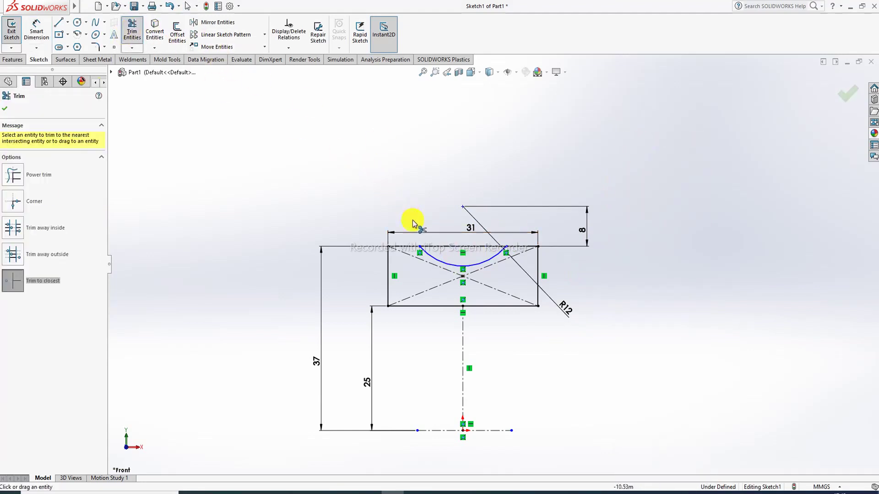
left_click(459, 247)
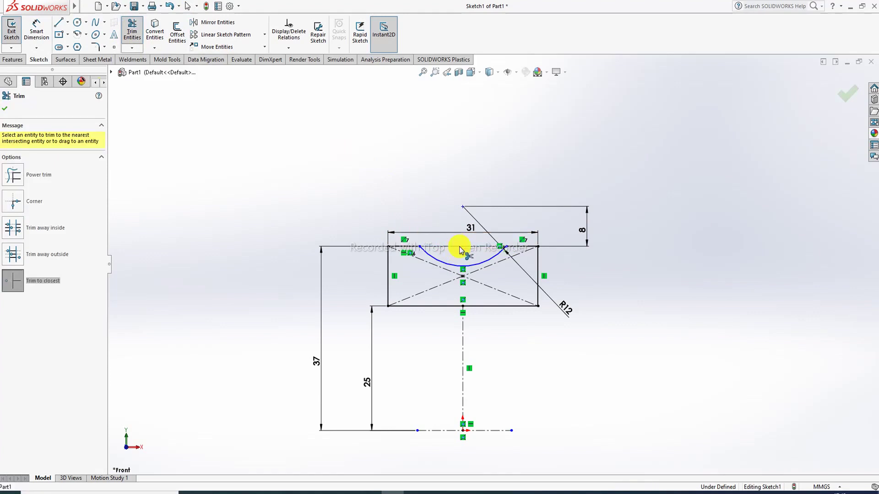
right_click(480, 178)
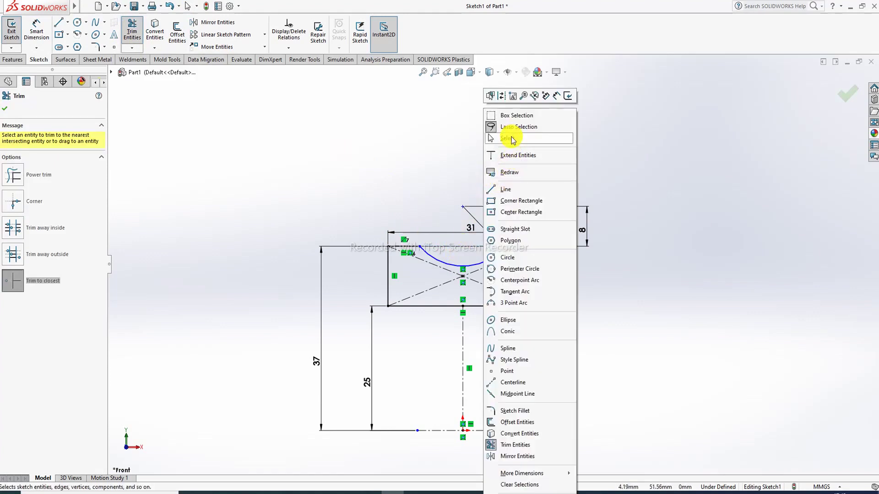
left_click(512, 139)
Add an Equal relation between the two upper-edge segments beside the arc and review their relations
left_click(515, 246)
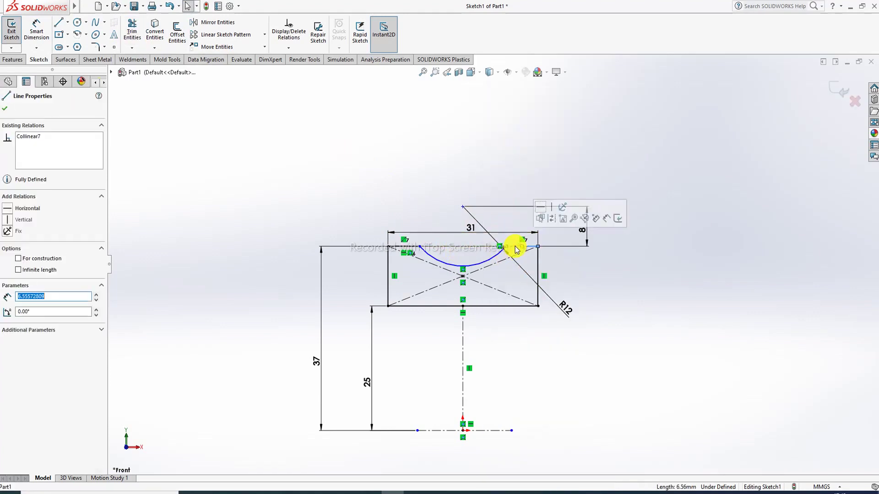
left_click(409, 250, "ctrl")
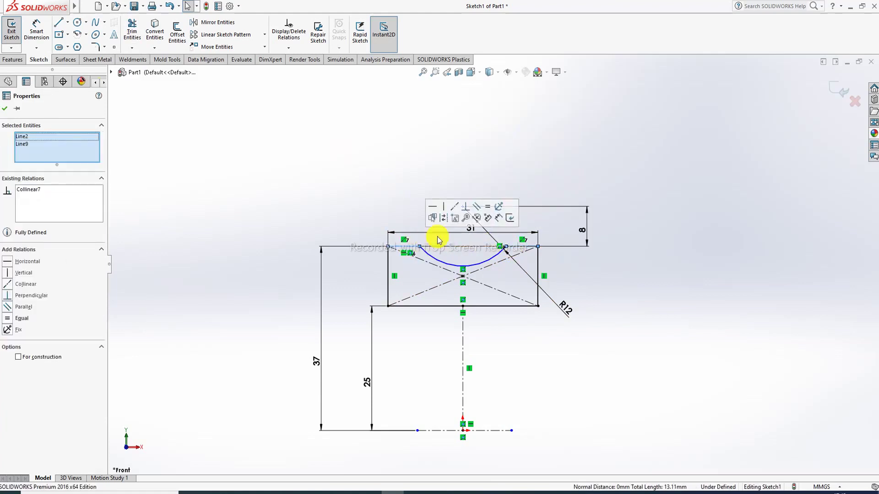
left_click(488, 212)
left_click(504, 157)
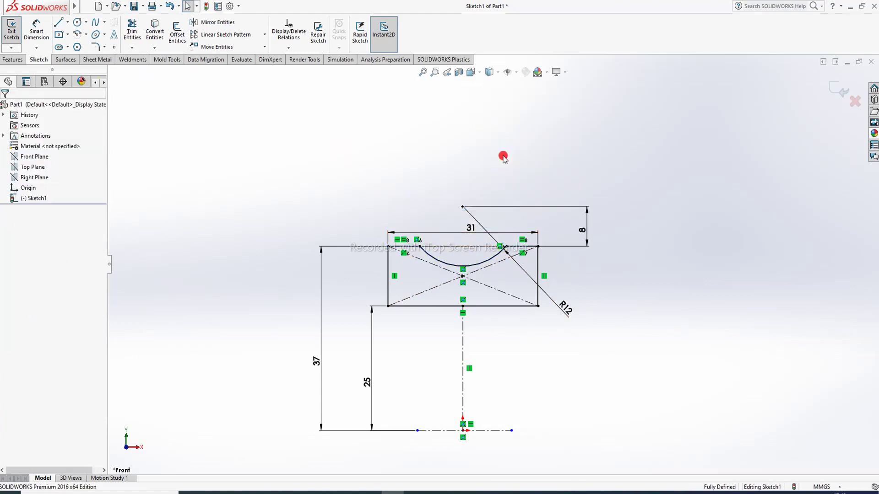
left_click(519, 250)
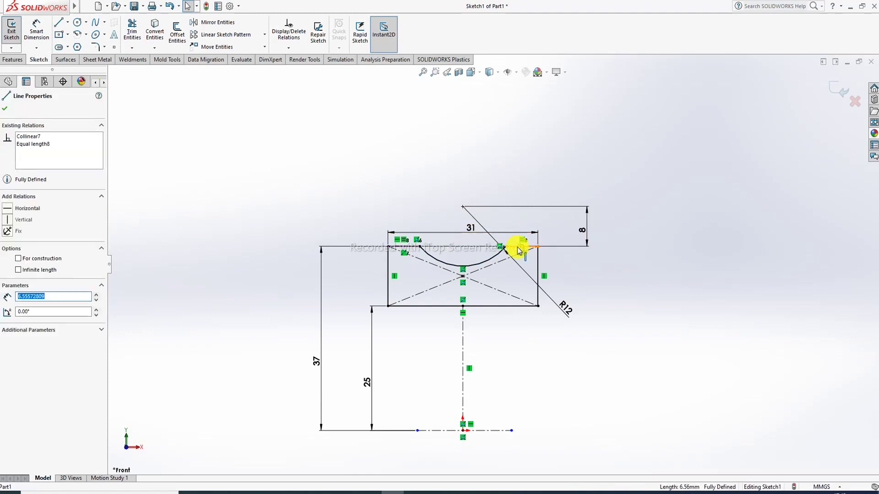
left_click(409, 250, "ctrl")
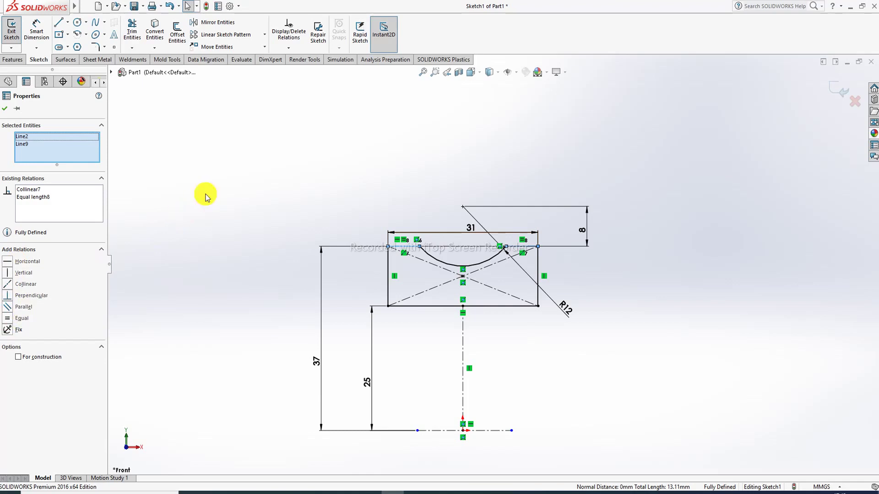
left_click(6, 110)
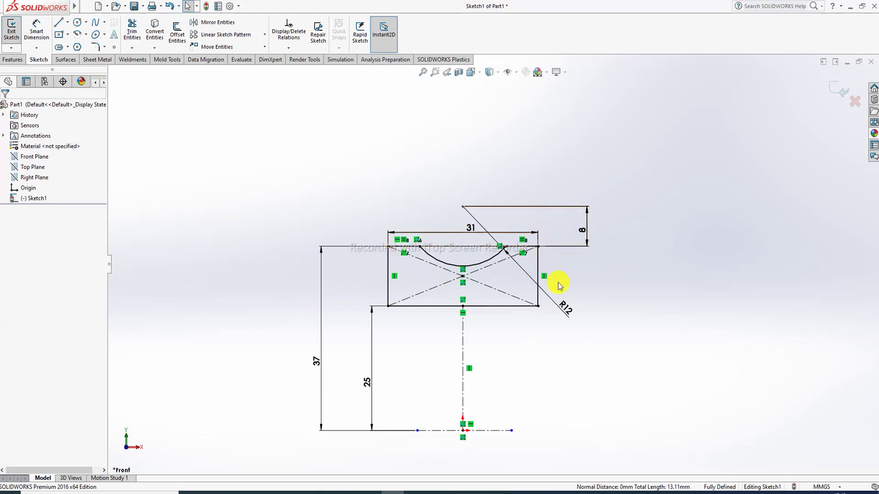
Move the arc's radius dimension and the 37 mm height dimension slightly closer to the profile
left_click(562, 309)
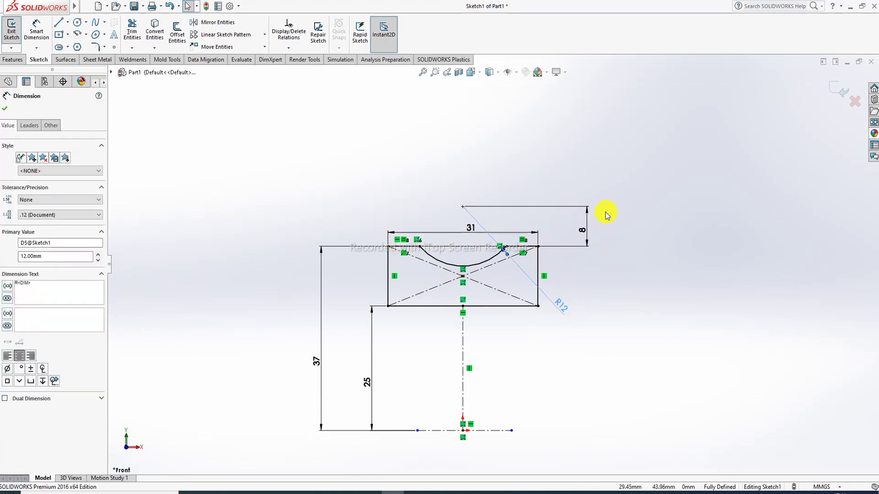
left_click(608, 204)
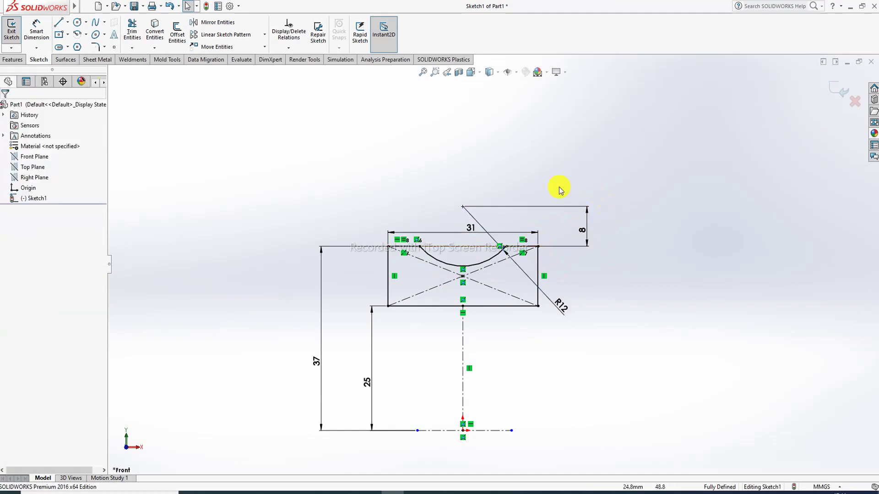
scroll(492, 318, "up", 2)
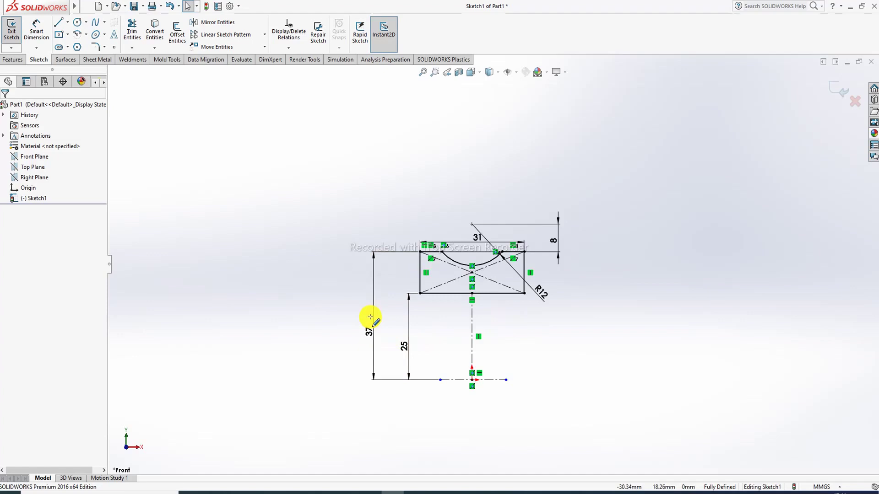
mouse_move(370, 317)
left_mouse_down()
mouse_move(369, 337)
mouse_move(383, 325)
left_mouse_up()
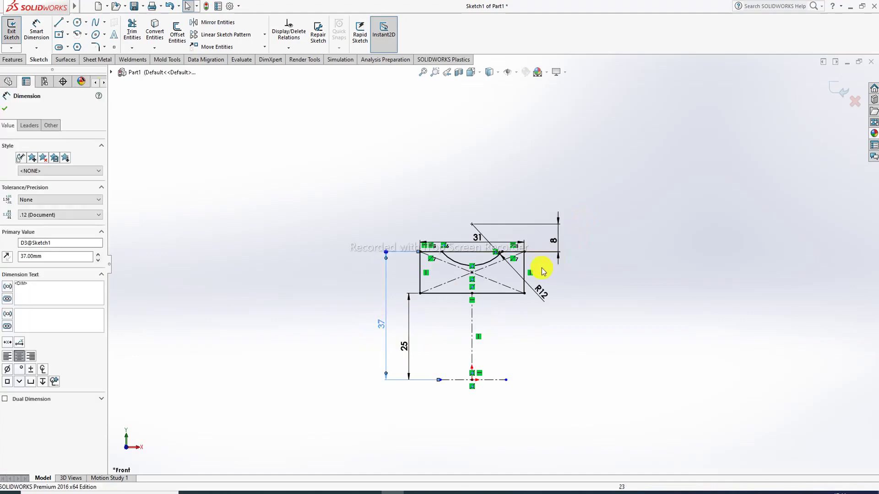
scroll(501, 295, "down", 1)
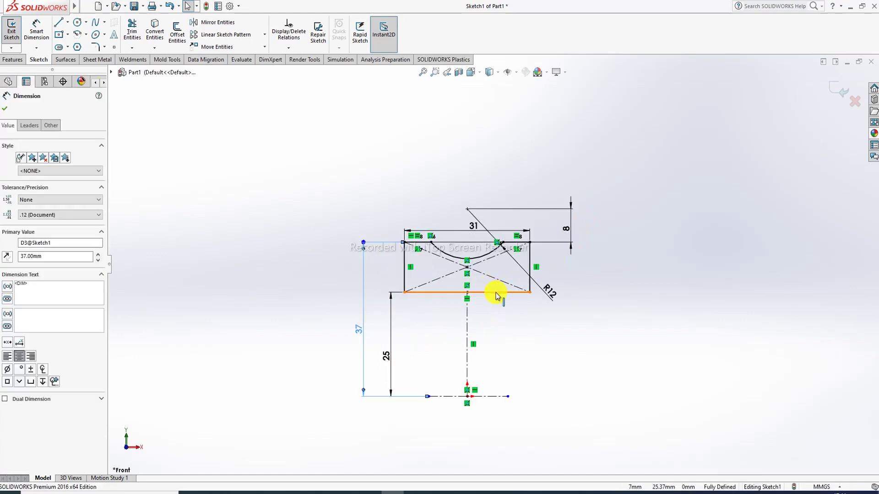
Revolve the grooved ring profile 360 degrees about the horizontal centerline through the origin
left_click(16, 61)
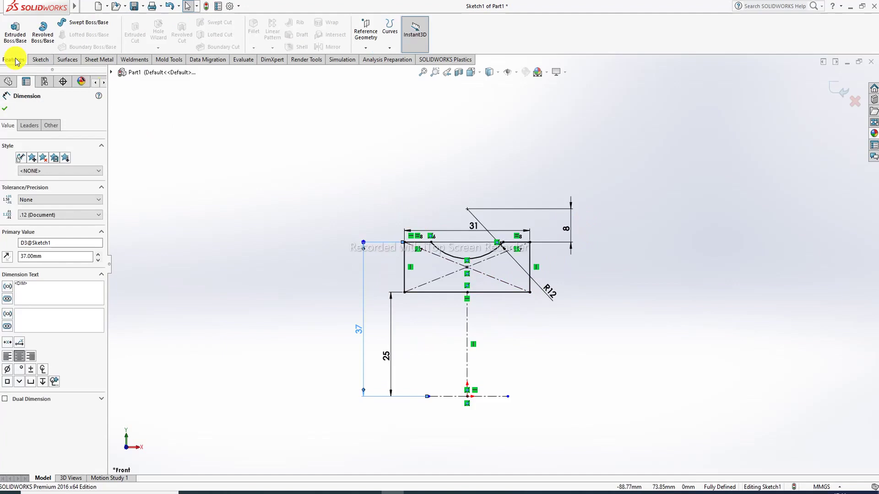
left_click(6, 110)
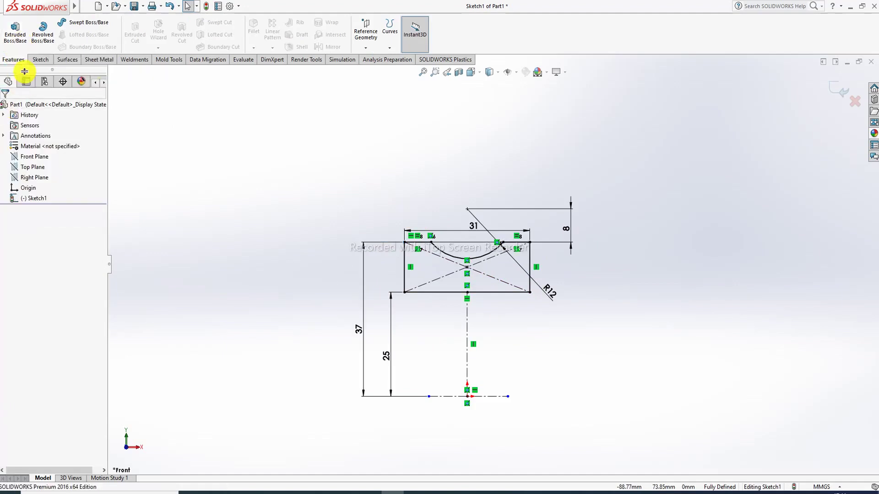
left_click(43, 33)
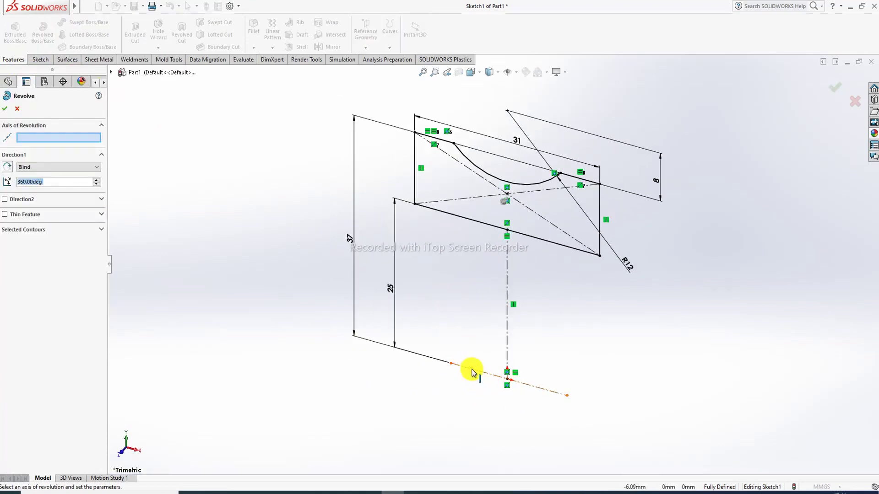
left_click(472, 372)
scroll(550, 283, "up", 4)
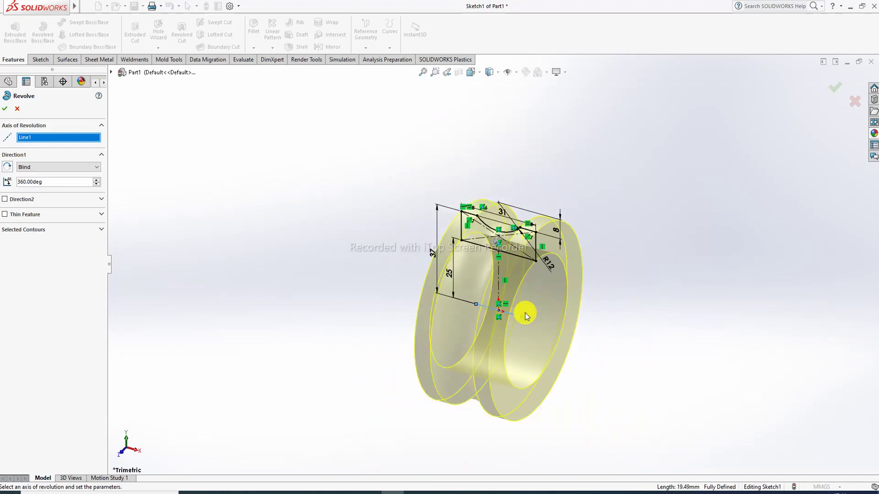
left_click(4, 109)
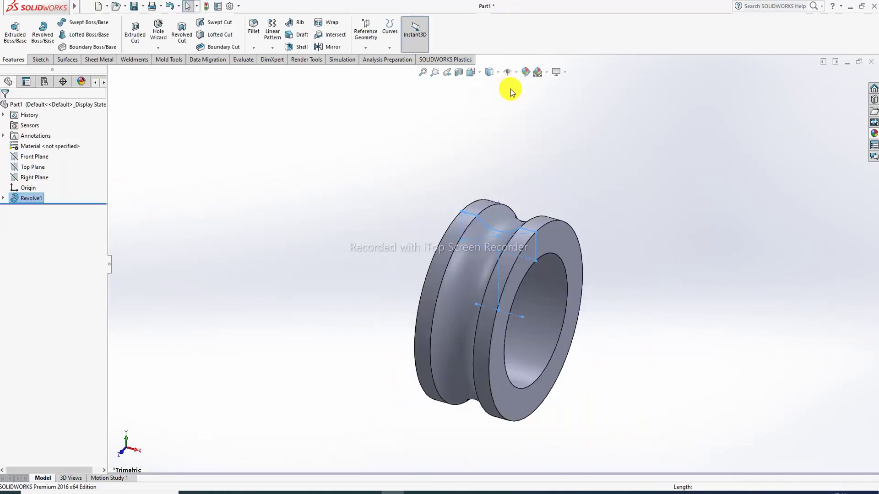
Apply the Plain White scene behind the revolved inner ring
left_click(546, 72)
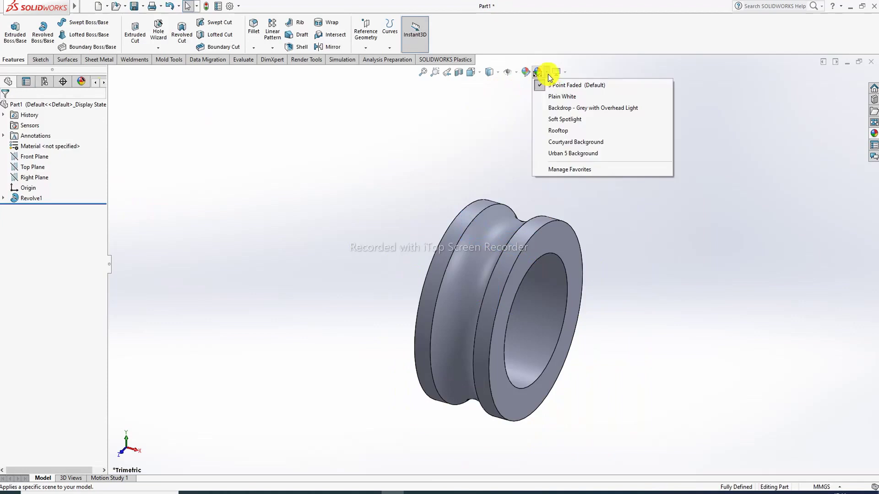
left_click(556, 104)
scroll(513, 316, "down", 2)
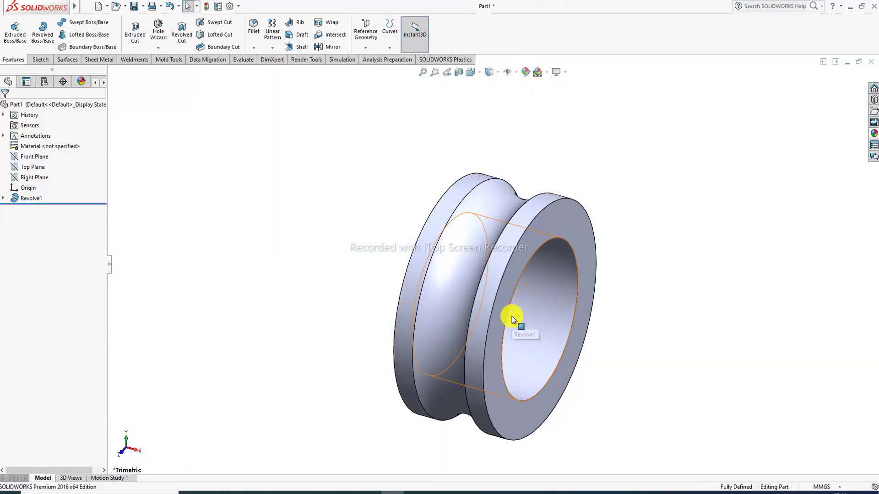
Turn on the Cartoon display effect and inspect the inner ring from a slightly rotated angle
left_click(567, 71)
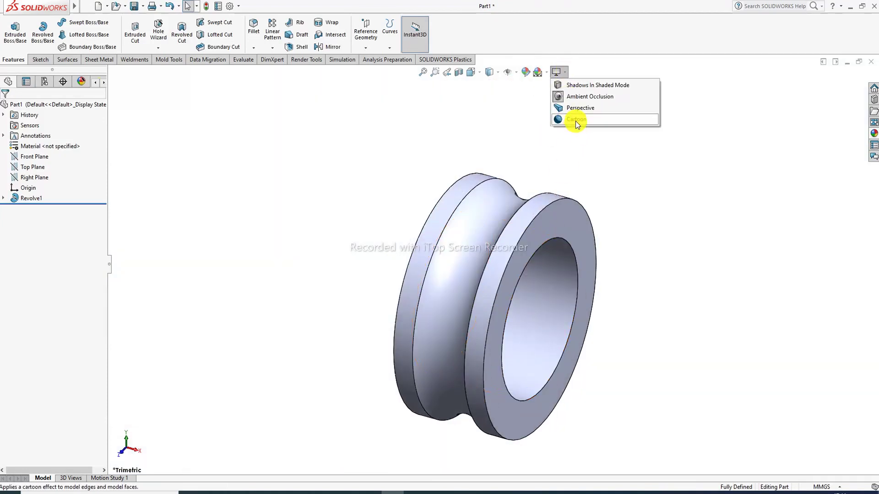
left_click(575, 121)
left_click(496, 256)
scroll(531, 264, "down", 1)
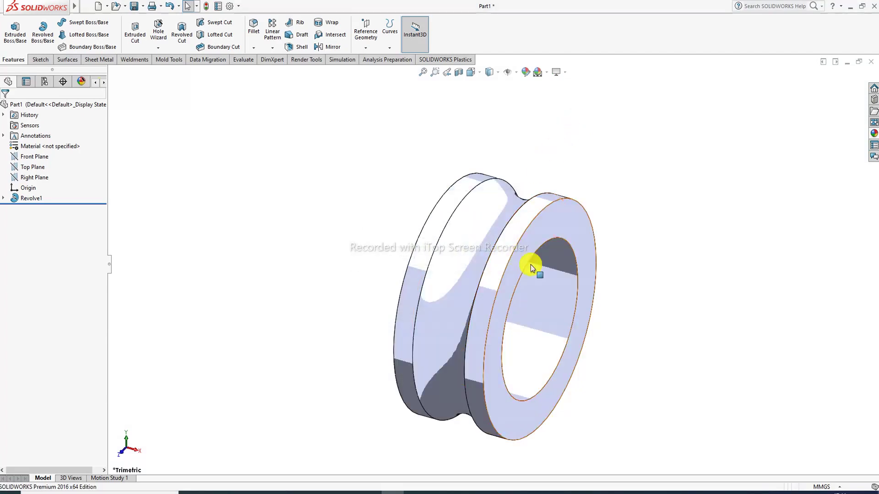
mouse_move(527, 290)
middle_mouse_down()
mouse_move(502, 316)
mouse_move(481, 308)
mouse_move(535, 284)
mouse_move(516, 300)
mouse_move(500, 273)
mouse_move(508, 314)
mouse_move(521, 289)
middle_mouse_up()
scroll(538, 284, "up", 2)
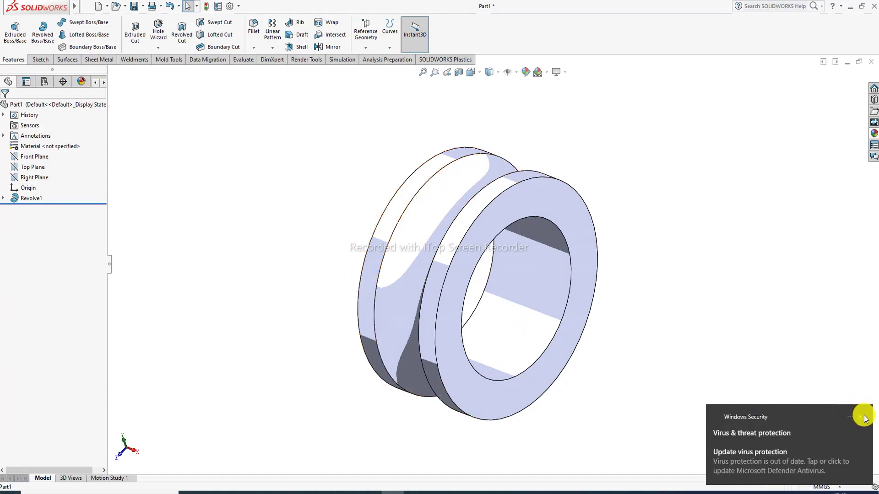
Dismiss the Windows Security notification about virus protection
left_click(862, 416)
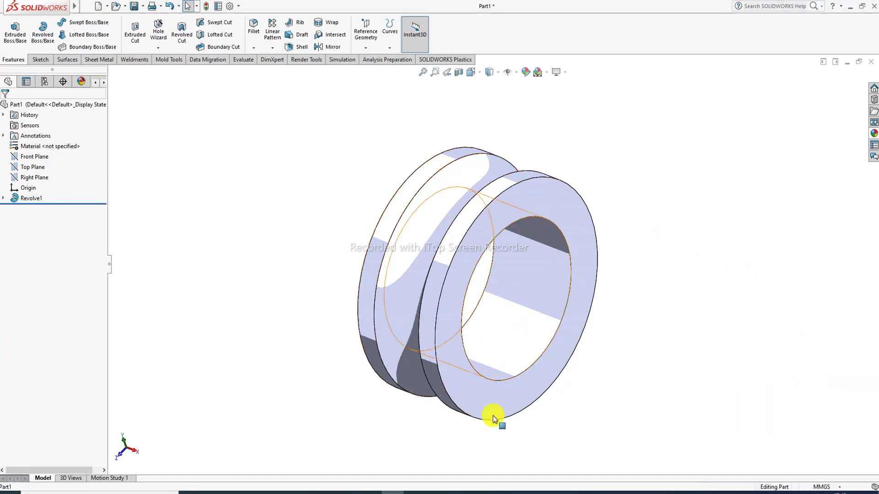
mouse_move(393, 493)
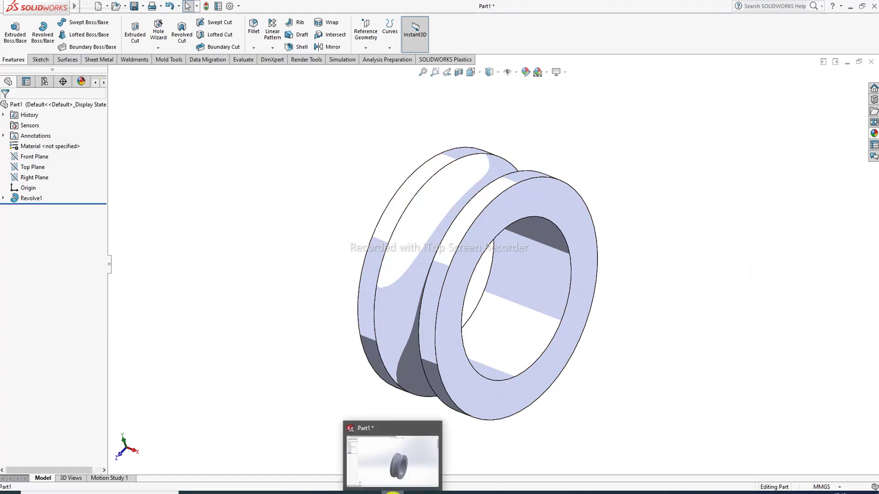
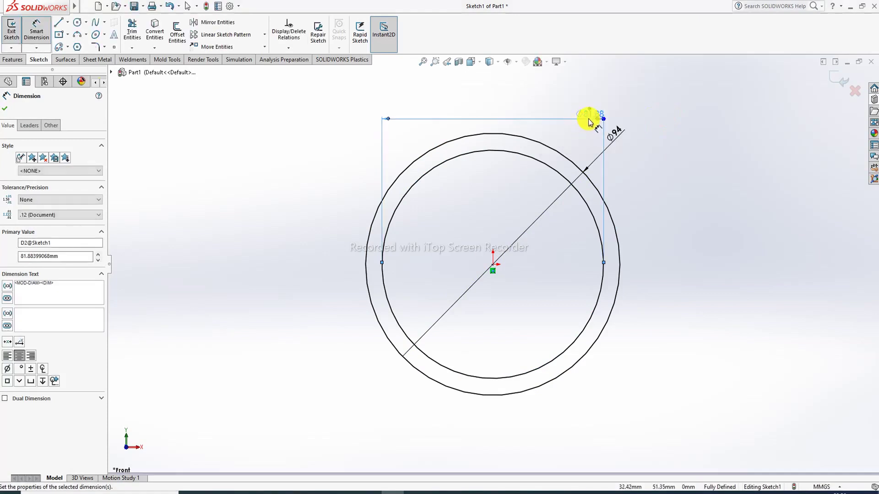
Delete the inner circle's horizontal diameter dimension, redimension the circle with a slanted 86 mm diameter, and leave the dimension command
key("Delete")
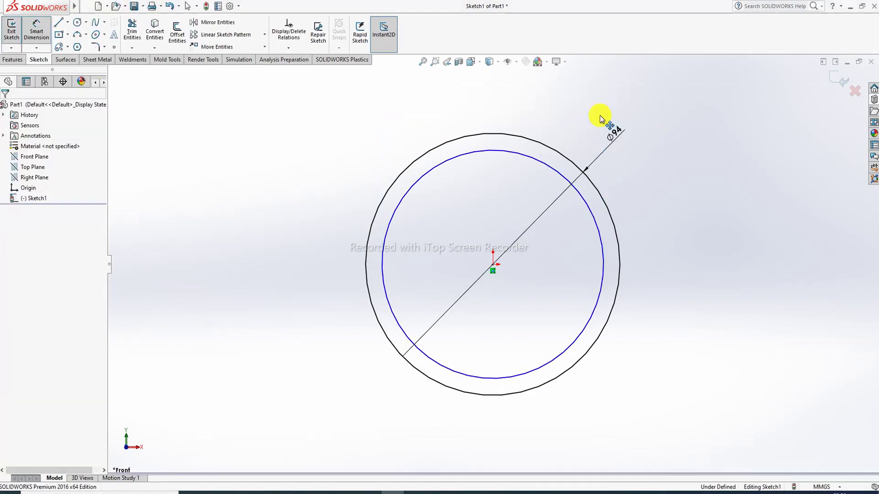
left_click(37, 28)
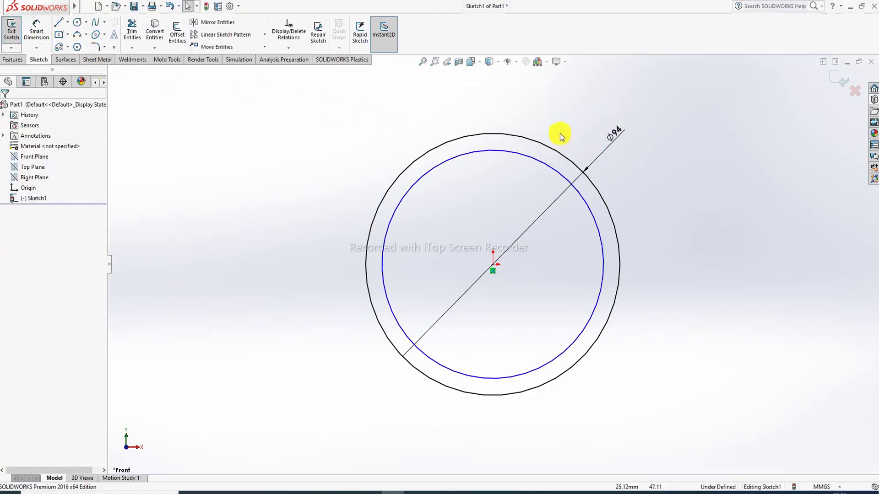
left_click(37, 28)
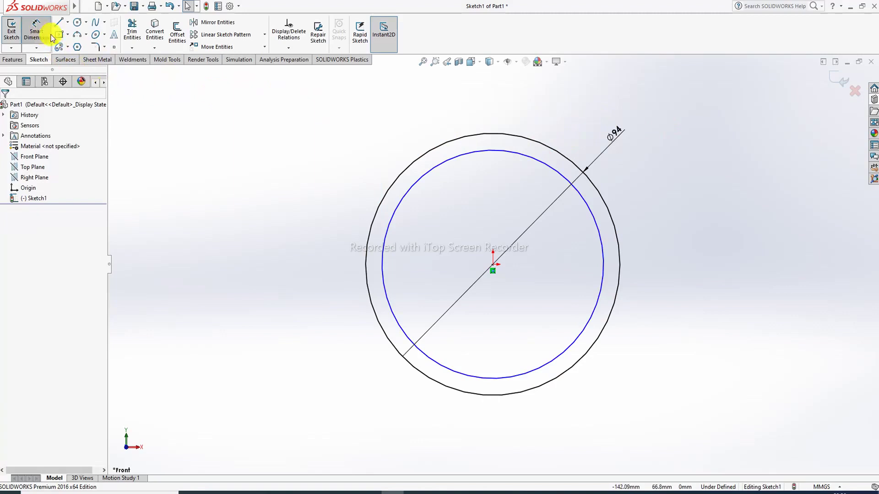
left_click(583, 204)
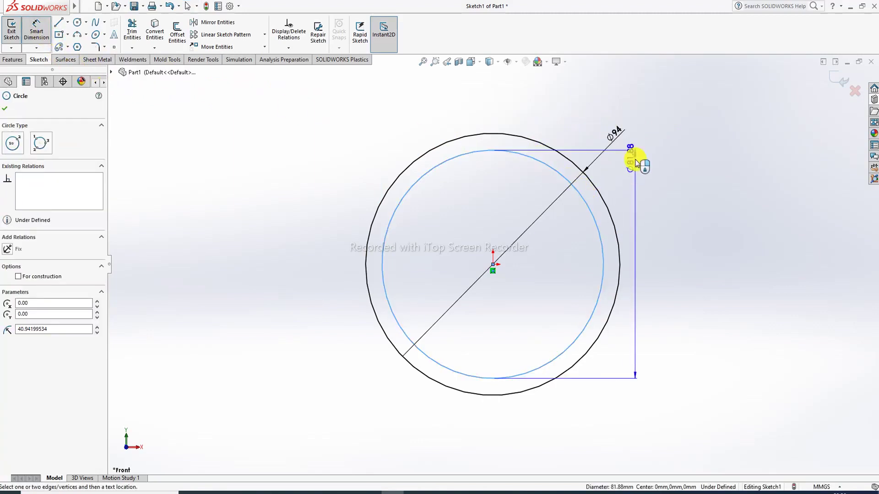
left_click(647, 134)
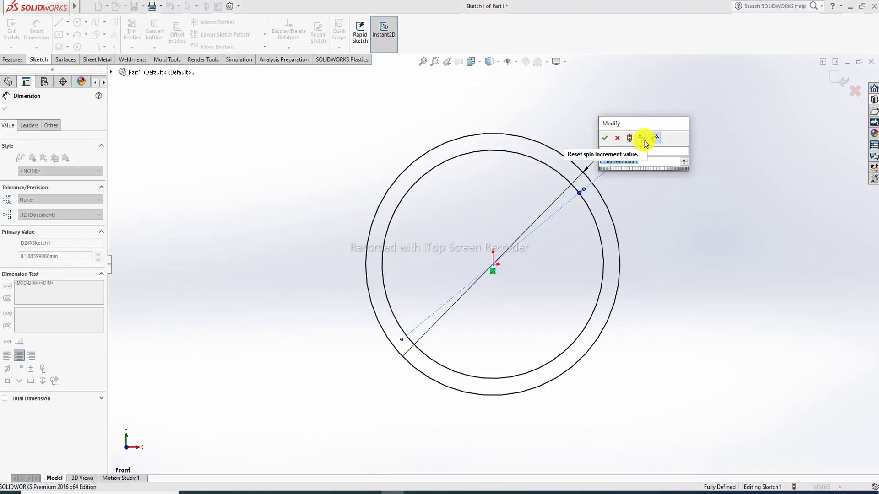
type("86")
key("Return")
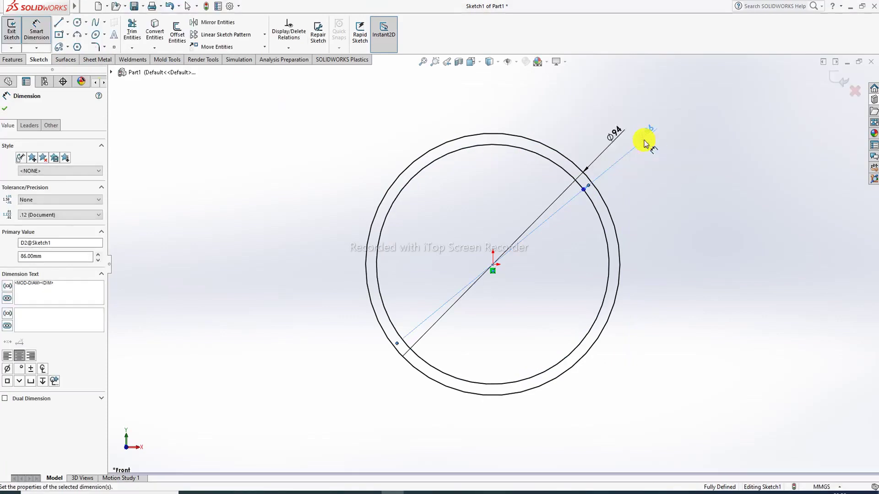
left_click(693, 188)
right_click(728, 124)
left_click(745, 137)
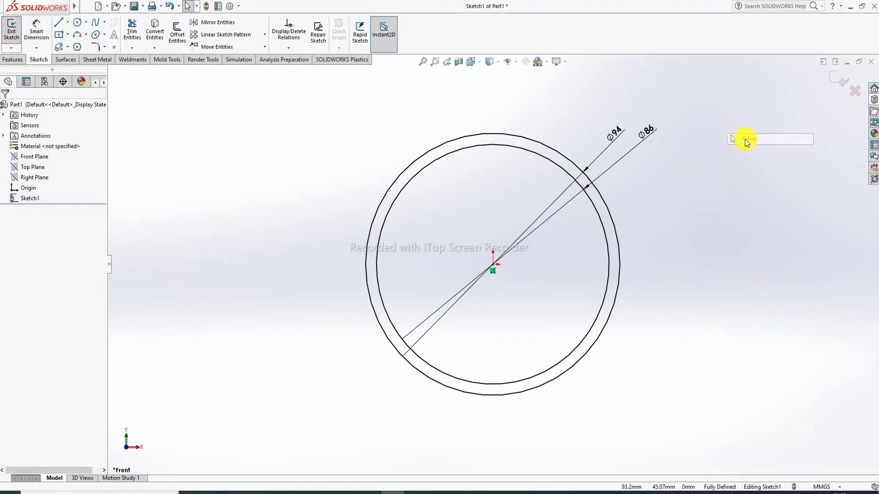
Set up a boss extrusion of the ring between the two circles, using Mid Plane and a 16 mm depth
left_click(14, 60)
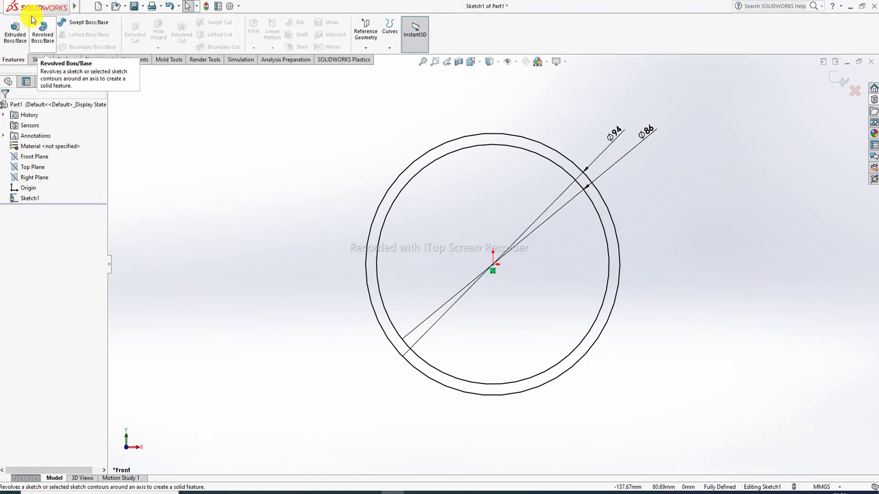
left_click(17, 41)
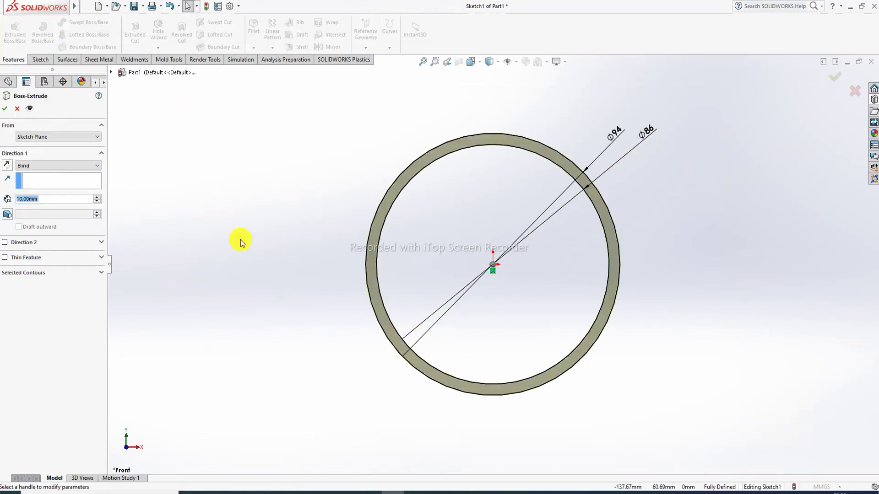
left_click(72, 165)
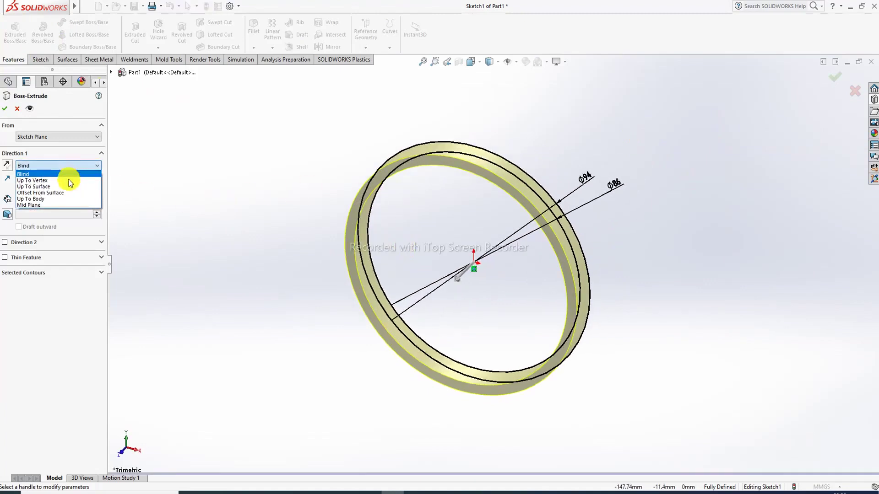
left_click(62, 204)
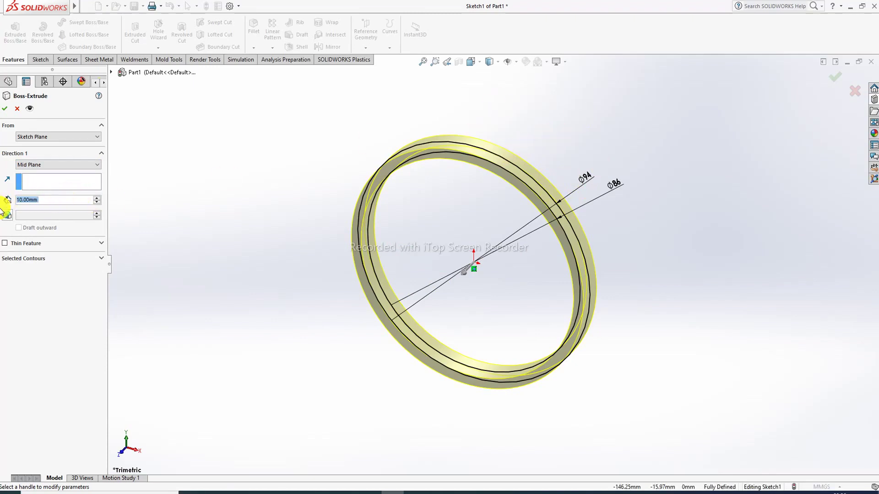
type("16")
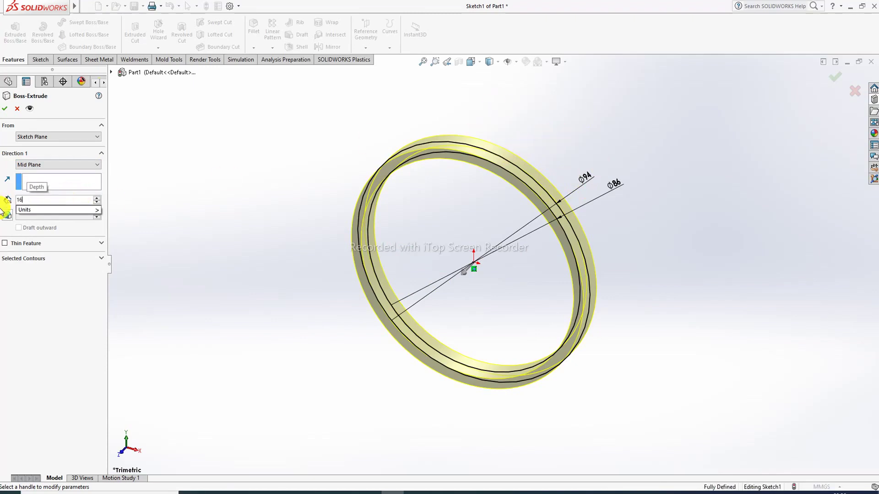
key("Return")
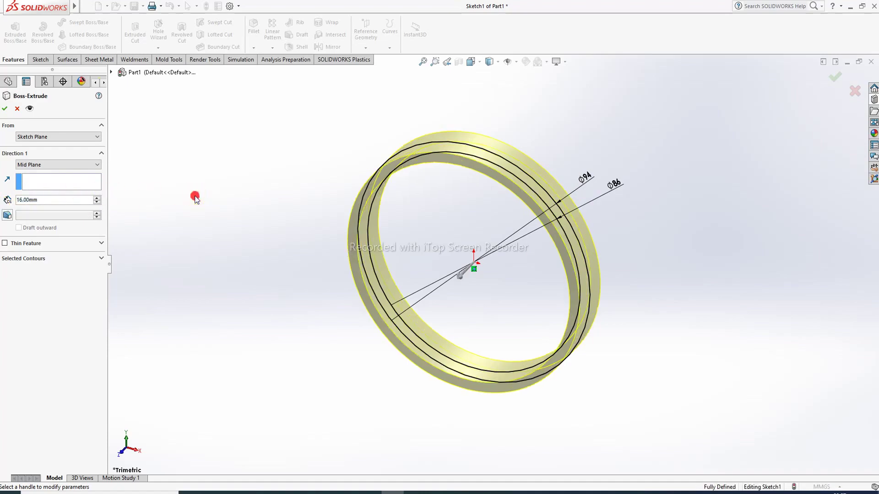
Check the bearing cage's PDF drawing in Microsoft Edge, return to SOLIDWORKS and accept the ring's extrusion
left_click(235, 490)
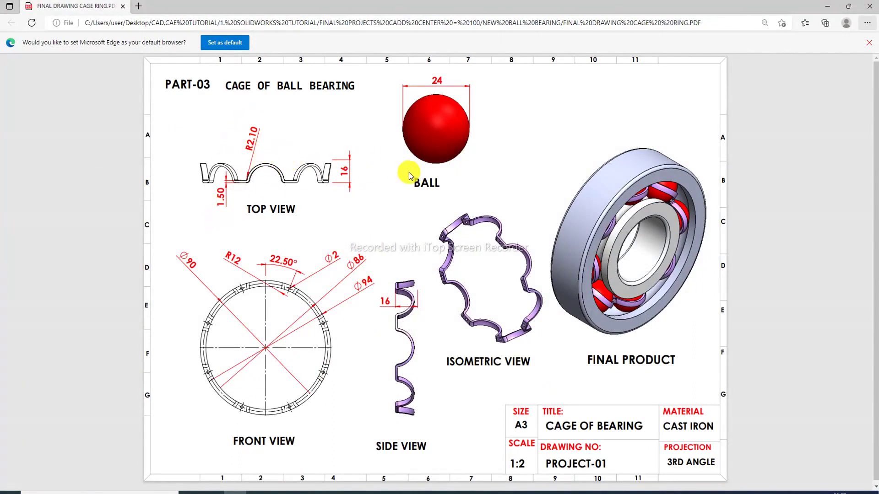
left_click(365, 492)
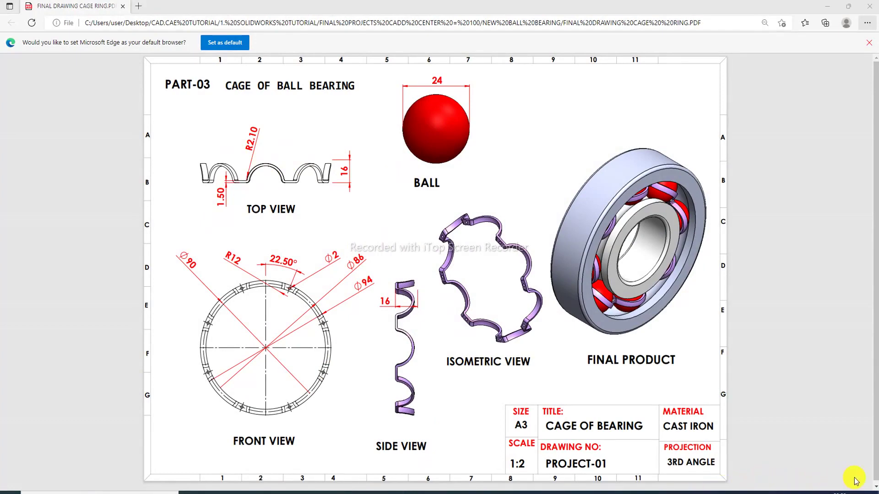
left_click(633, 180)
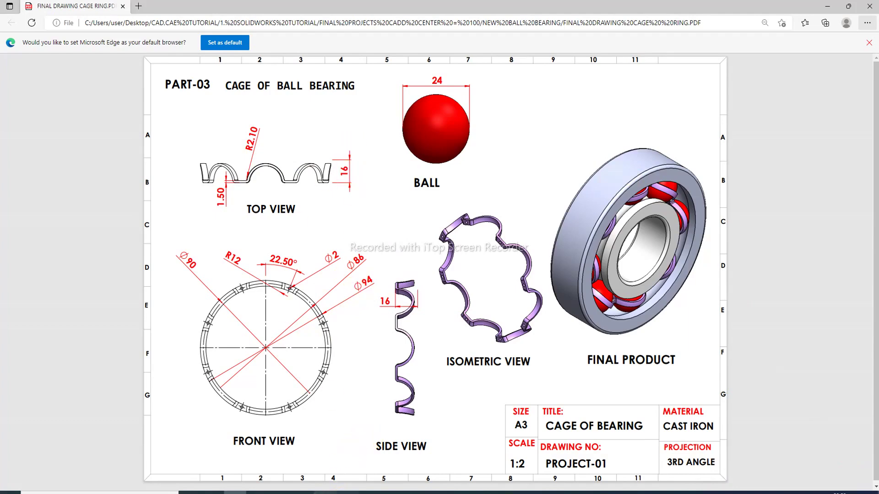
left_click(395, 492)
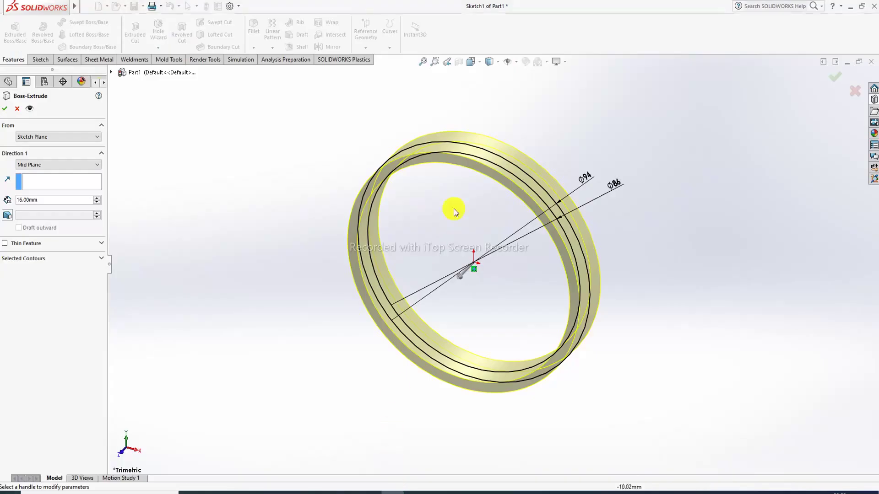
left_click(6, 109)
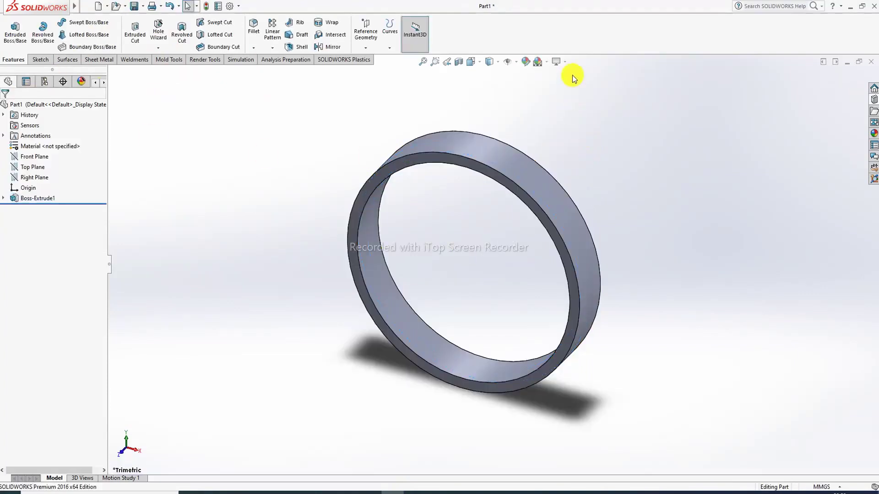
Change the scene behind the extruded cage ring to Plain White
left_click(552, 65)
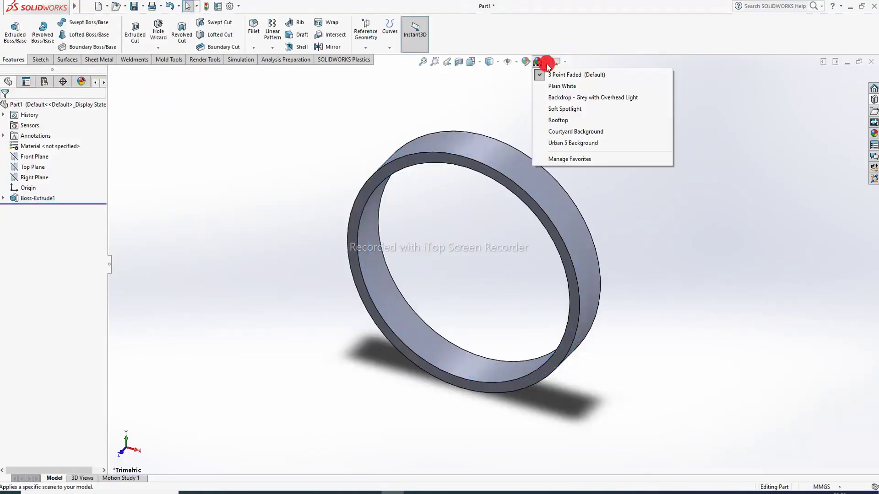
left_click(566, 86)
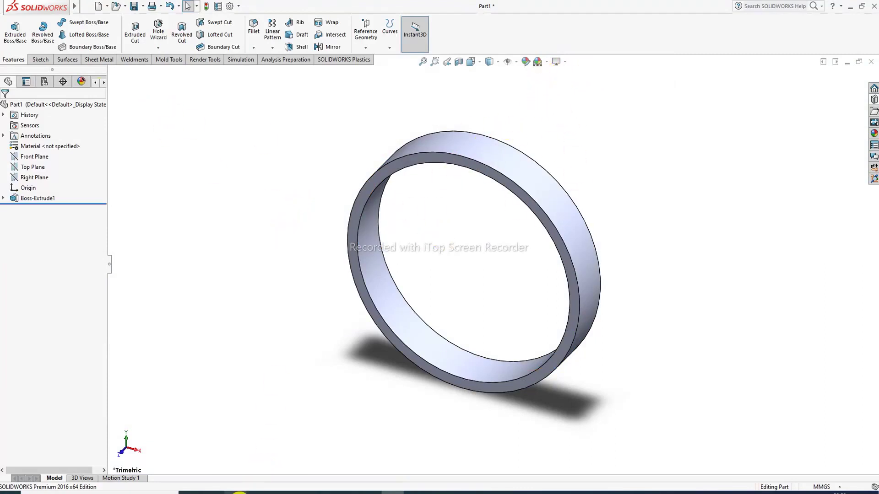
Start a sketch on the cage ring's front face and orient the view normal to it
left_click(477, 167)
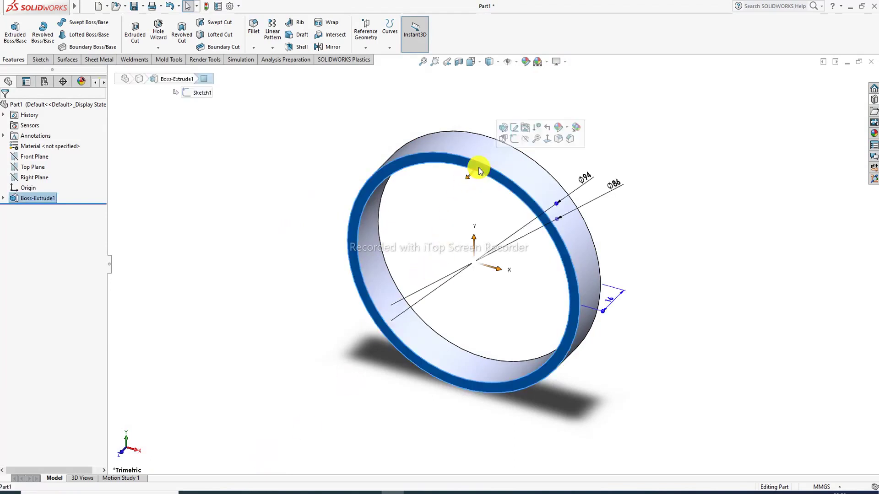
left_click(529, 131)
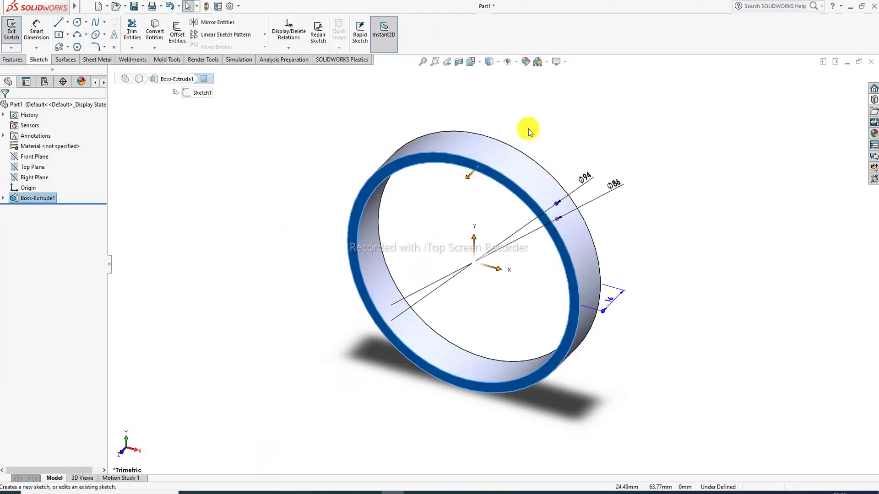
left_click(478, 62)
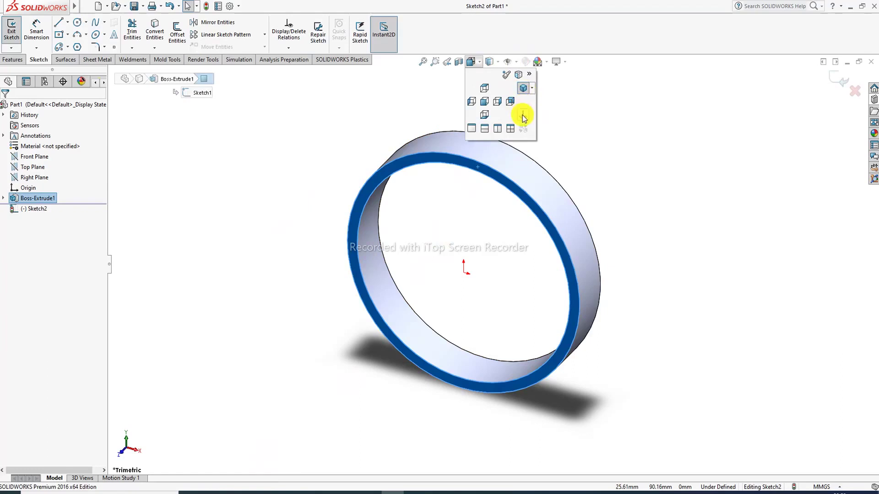
left_click(524, 90)
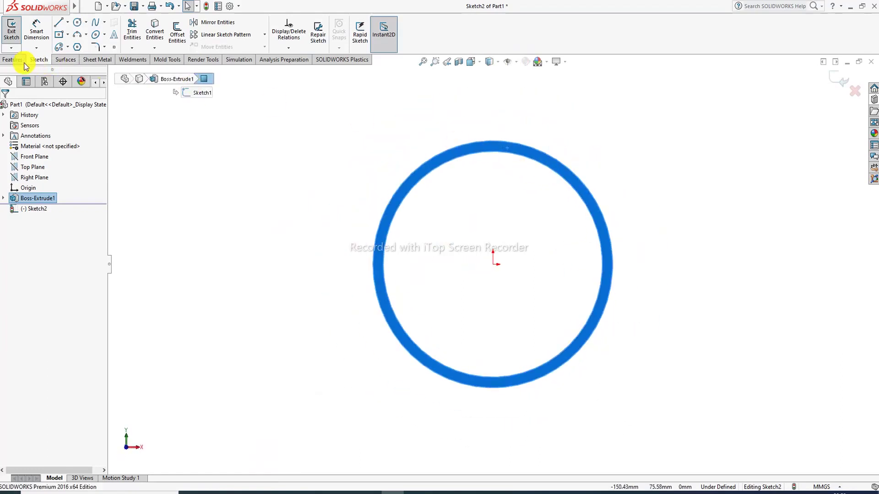
Draw a vertical construction centerline from the origin upward until it extends past the ring's outer edge
left_click(67, 23)
left_click(75, 48)
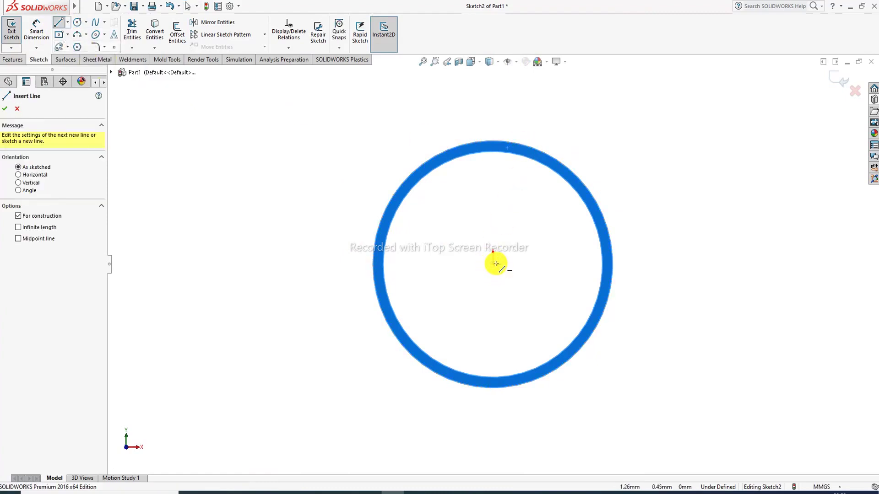
left_click(494, 264)
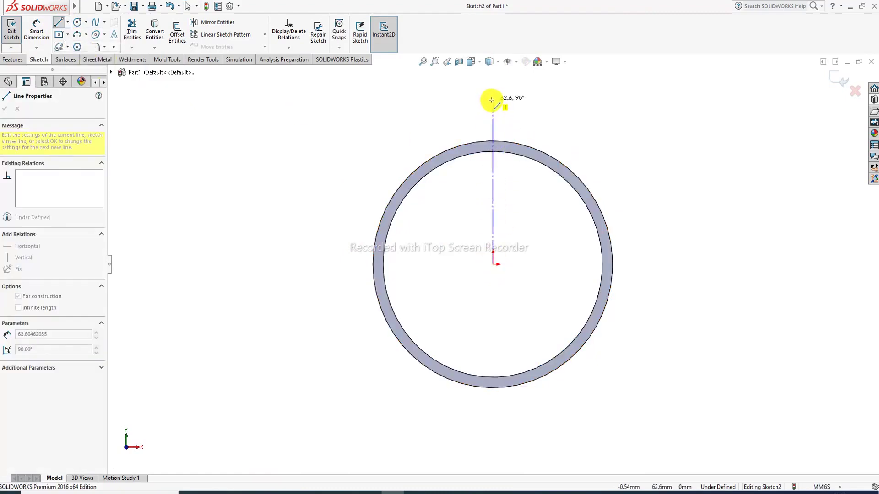
left_click(493, 82)
right_click(537, 95)
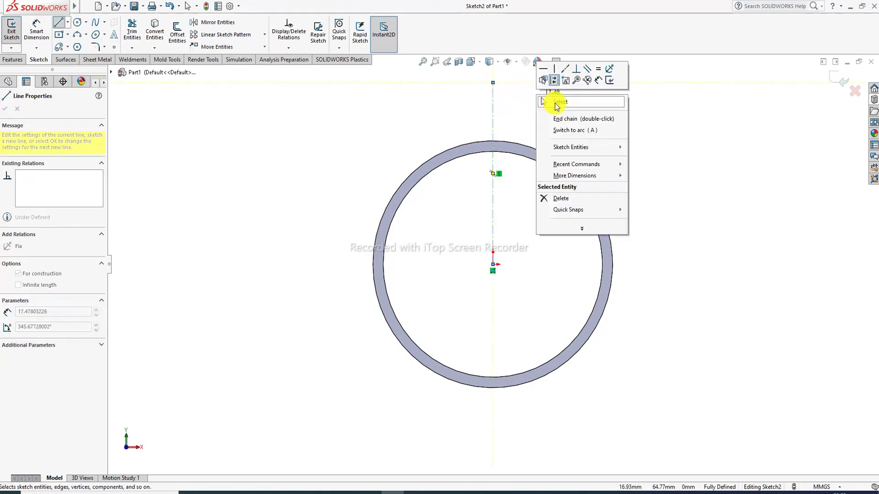
left_click(557, 103)
scroll(514, 133, "up", 2)
scroll(514, 137, "down", 2)
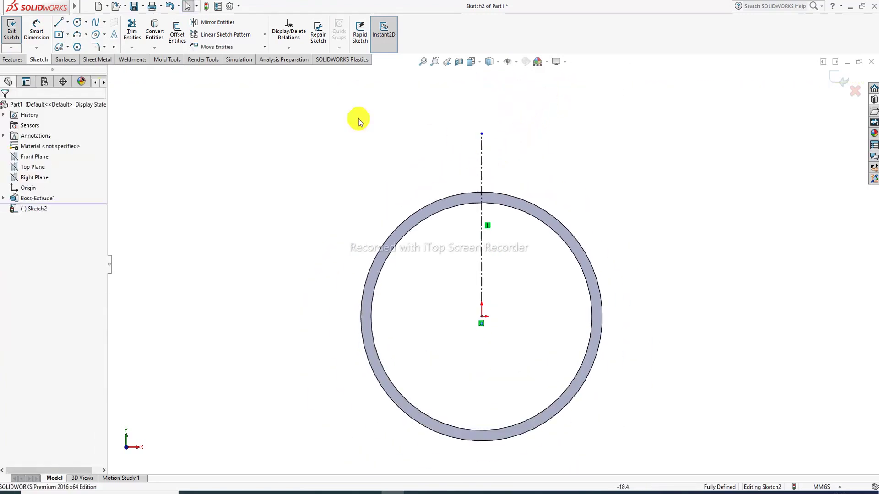
Sketch a half-circle about 16 mm in radius across the ring's upper edge, closed by a straight vertical line on the centerline
left_click(59, 24)
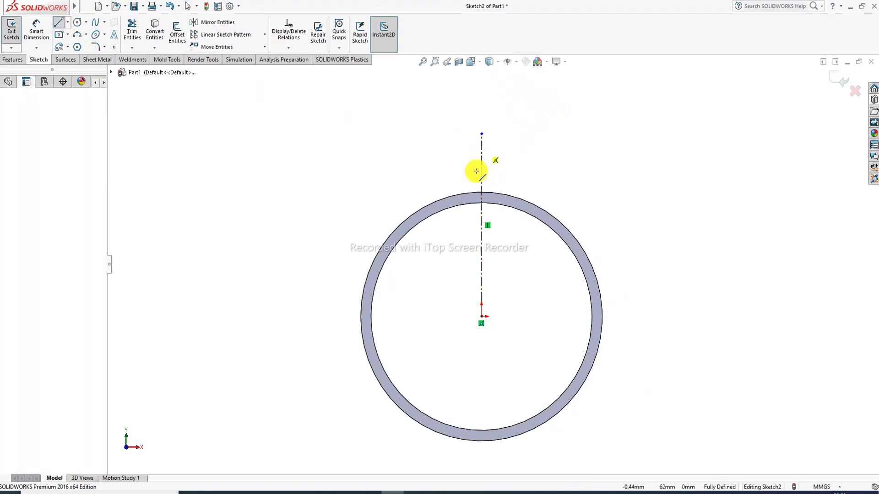
left_click(478, 168)
left_click(482, 238)
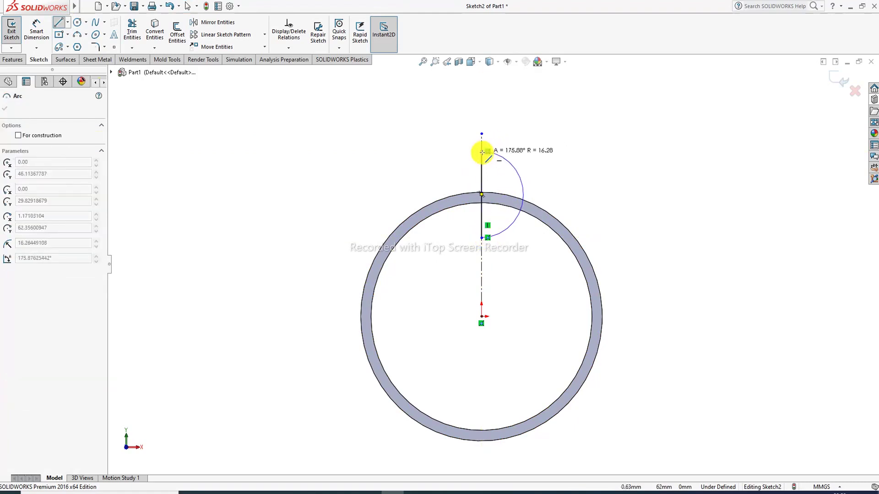
left_click(482, 149)
right_click(525, 129)
left_click(549, 134)
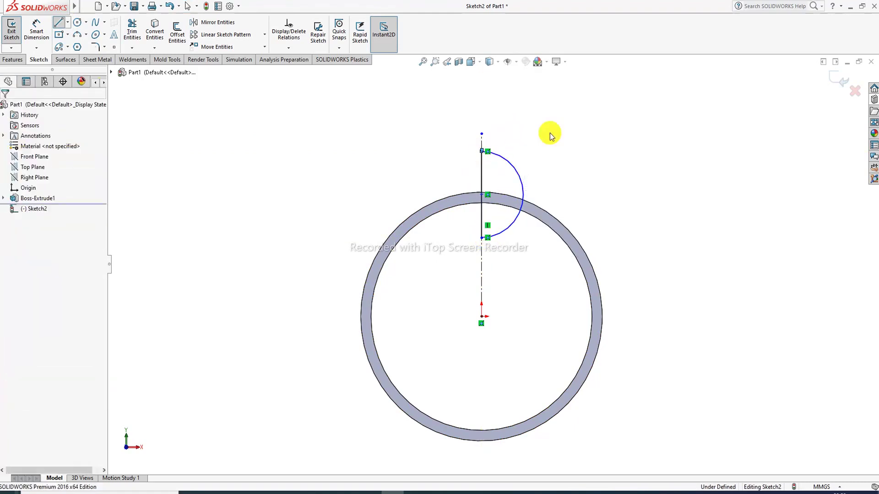
scroll(490, 193, "down", 5)
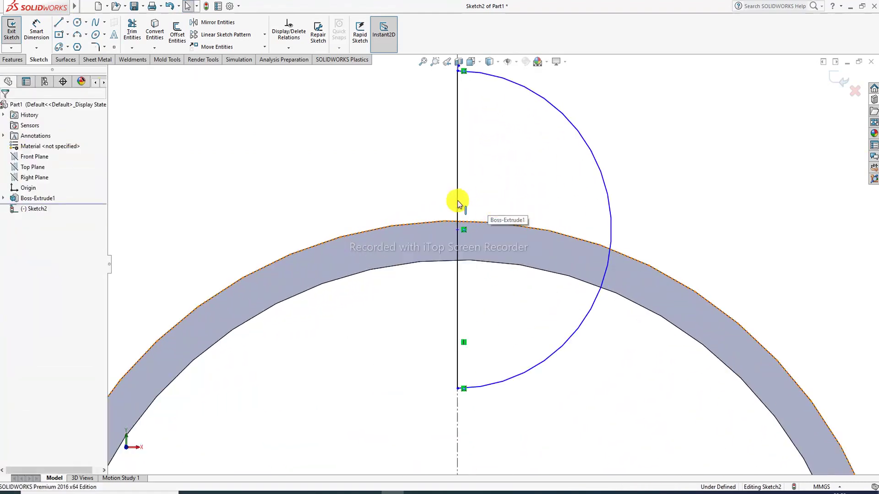
scroll(459, 201, "up", 6)
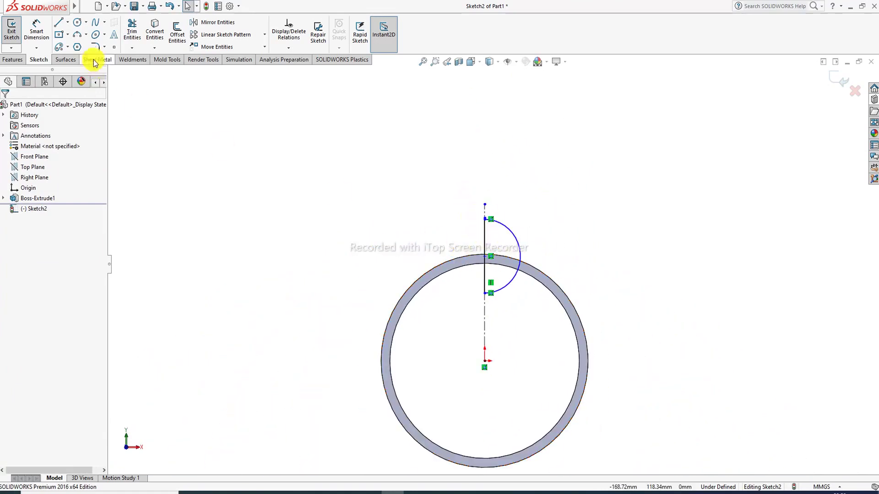
Draw a circle centred on the origin, enlarge it to about 45 mm in radius within the ring's wall, and convert it to construction geometry
left_click(78, 22)
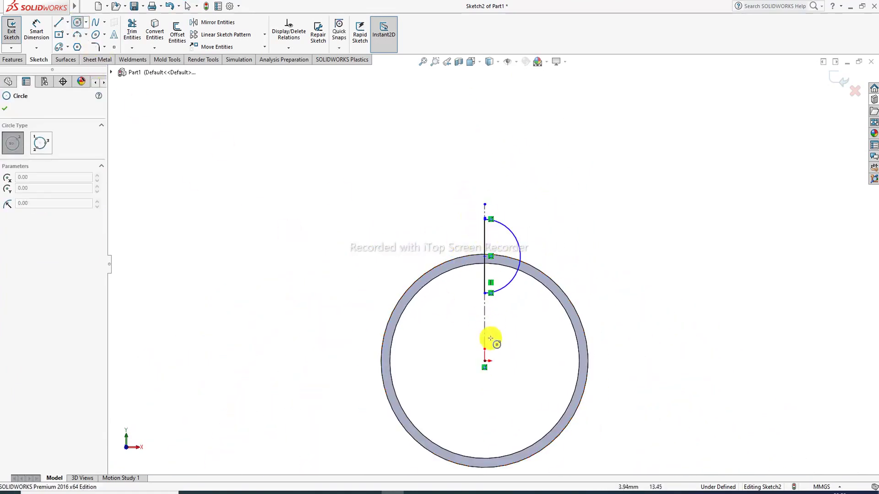
left_click(484, 360)
left_click(492, 349)
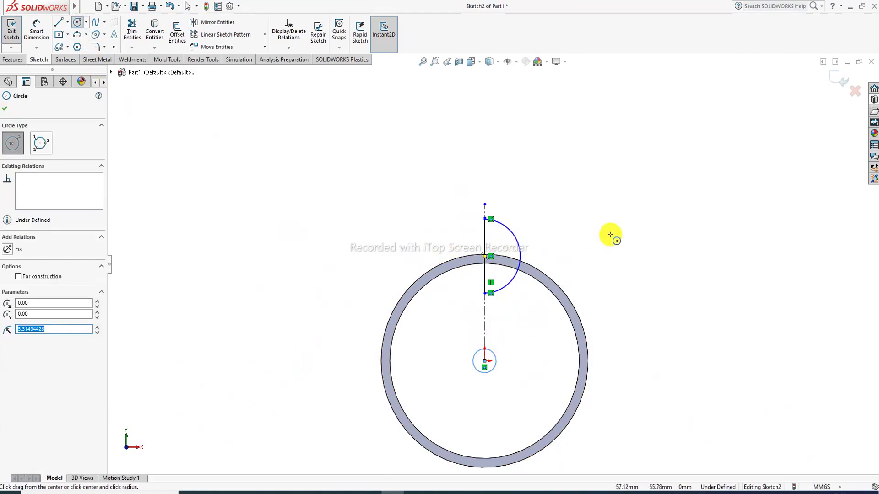
right_click(613, 237)
left_click(616, 252)
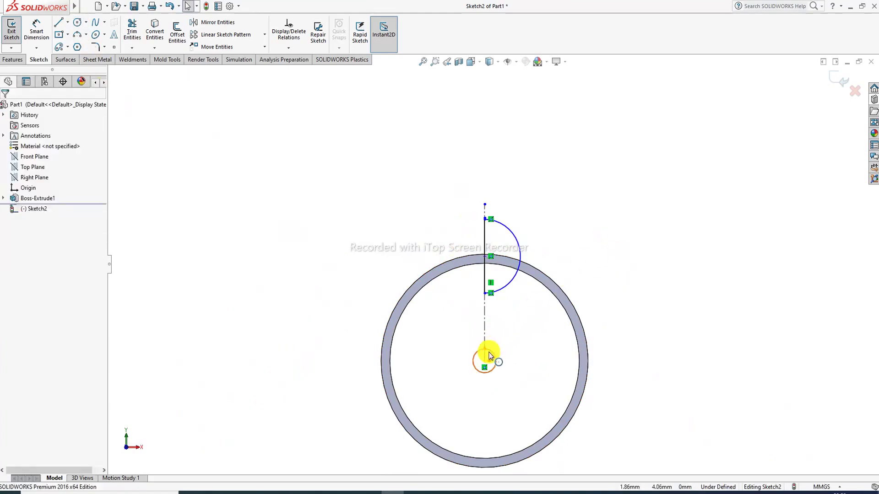
left_click_drag(489, 356, 480, 261)
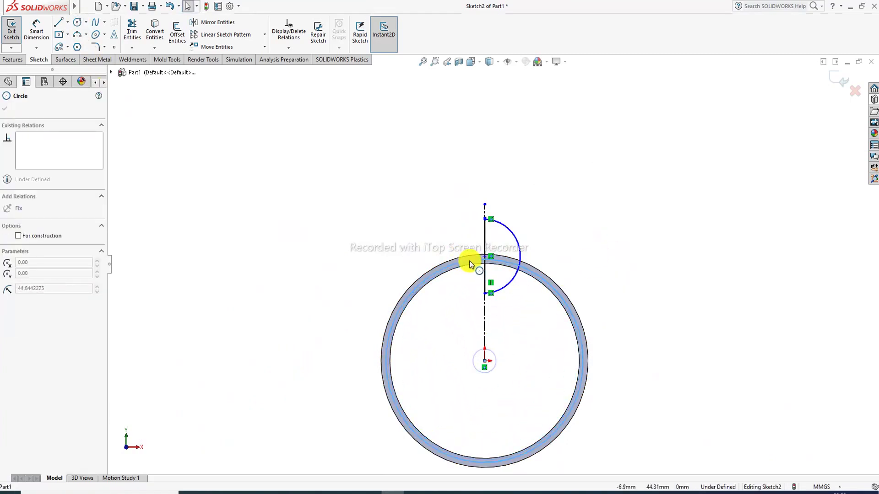
left_click(604, 234)
left_click(539, 273)
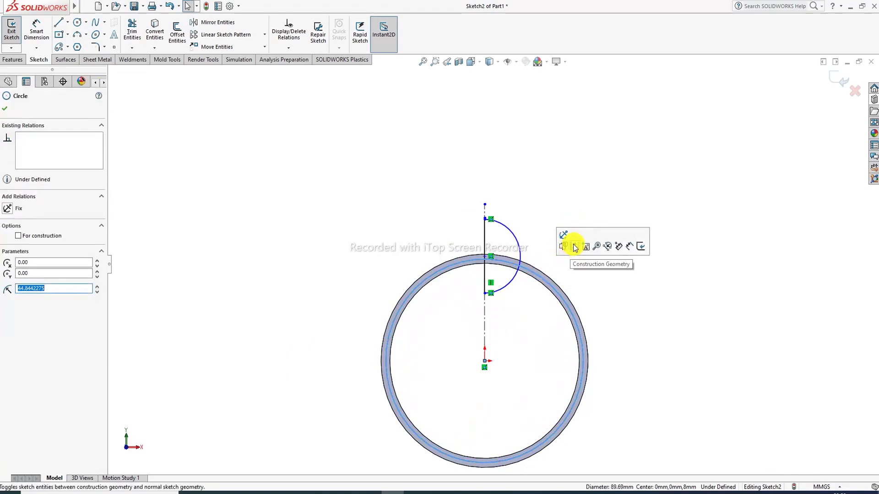
left_click(575, 248)
Add a Coincident relation between the construction circle and the half-circle's centre point
scroll(490, 274, "down", 4)
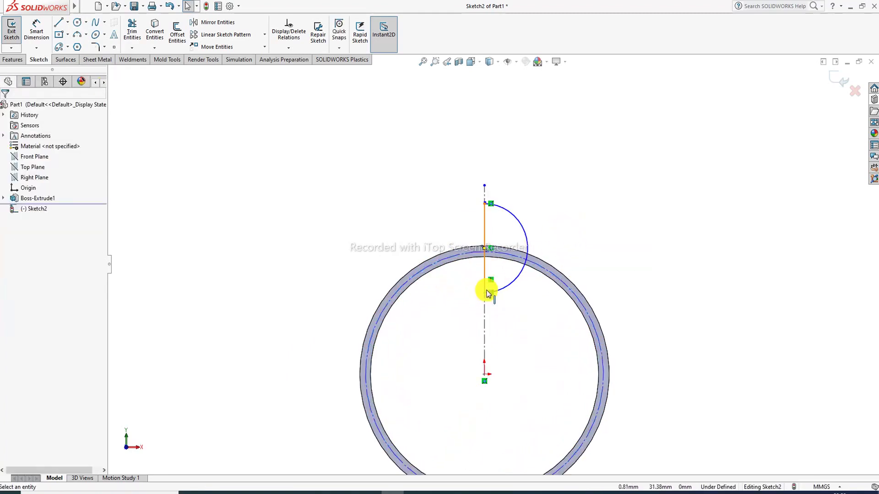
scroll(490, 261, "down", 1)
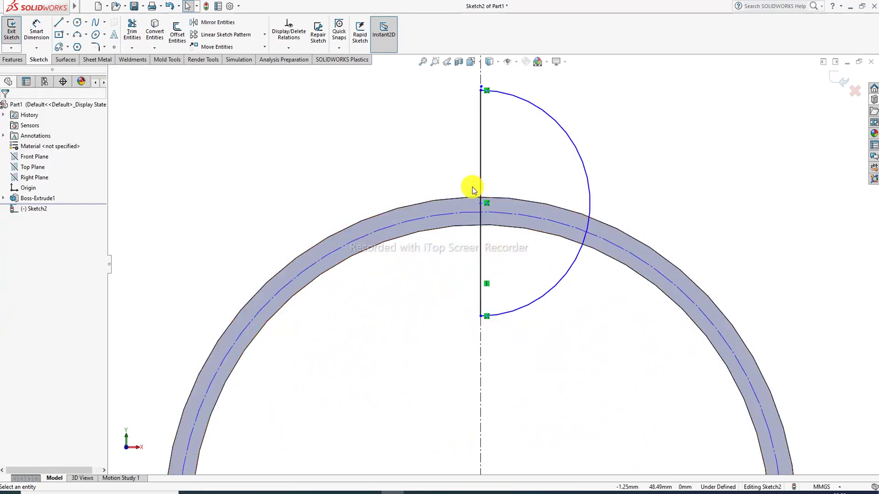
left_click(463, 214)
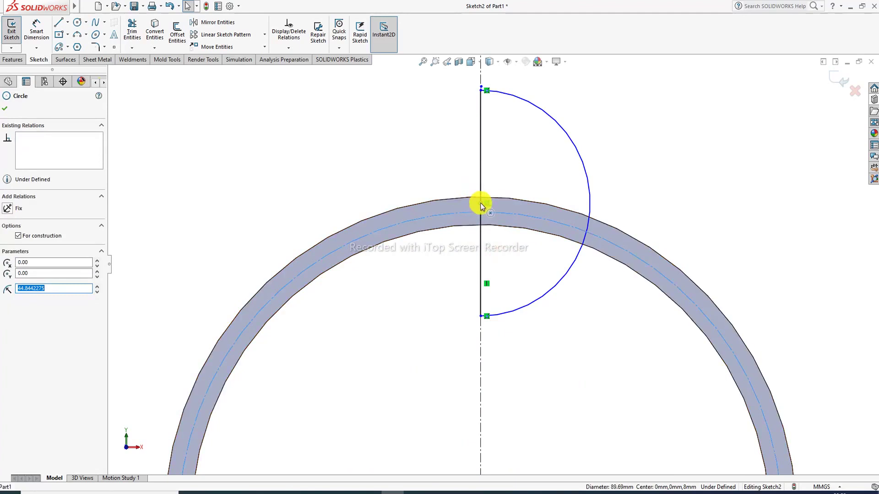
left_click(480, 204, "ctrl")
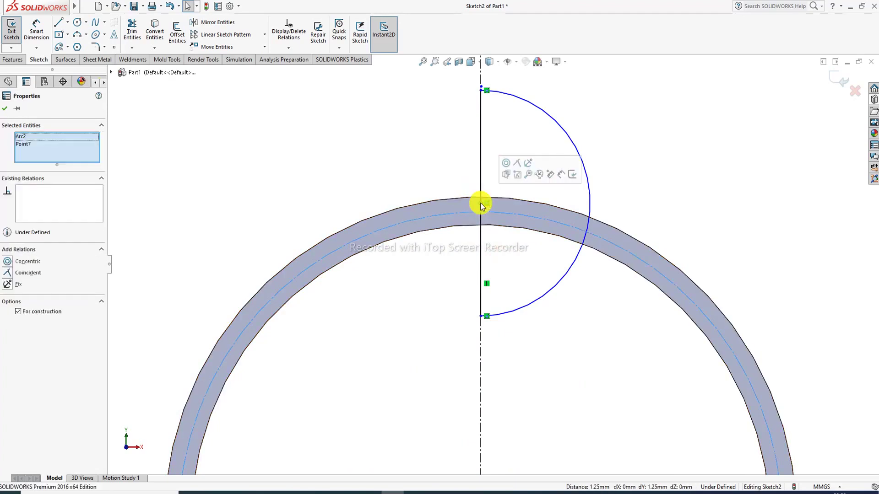
left_click(518, 163)
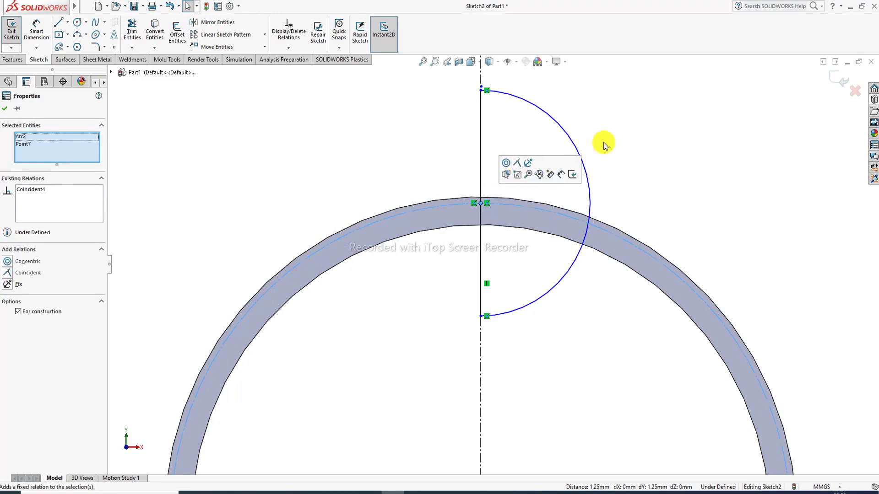
key("Escape")
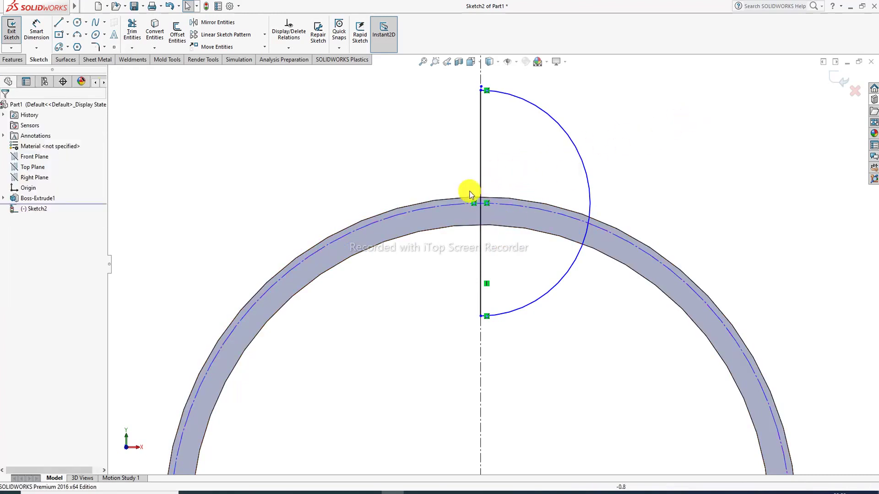
Try moving the construction circle freely within the ring's wall, then deselect it
scroll(490, 211, "up", 2)
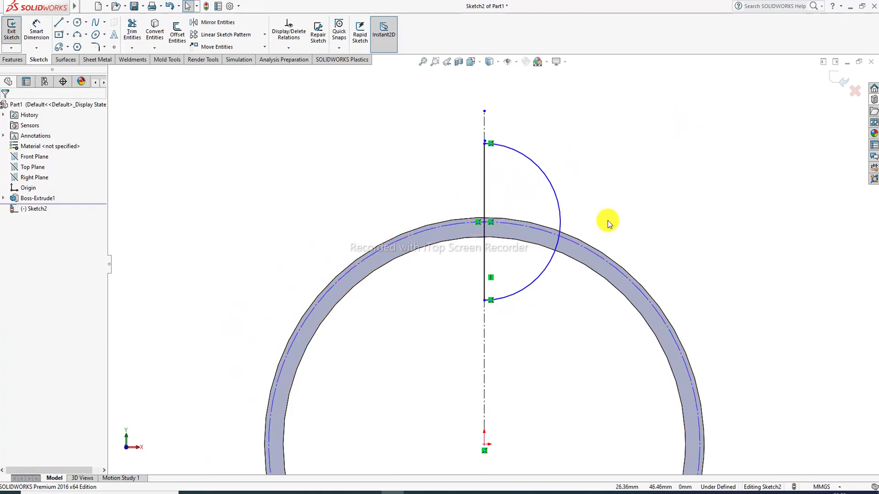
scroll(509, 317, "up", 1)
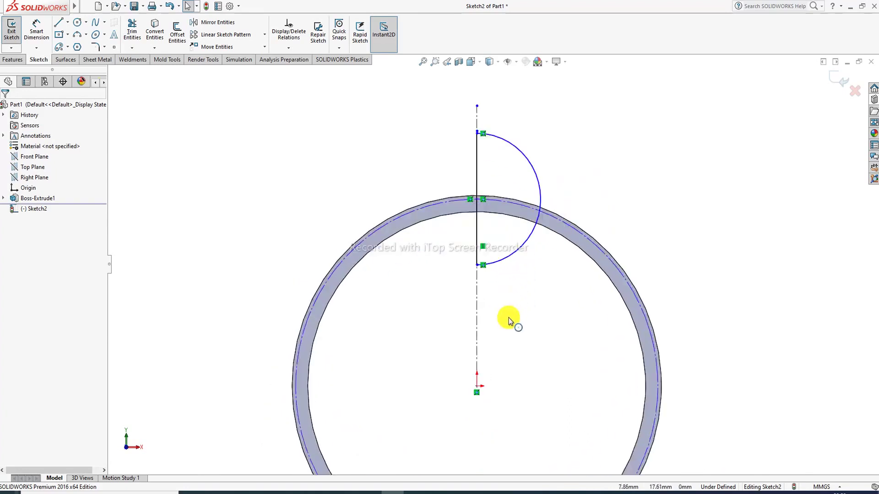
scroll(518, 247, "down", 1)
left_click_drag(495, 174, 502, 182)
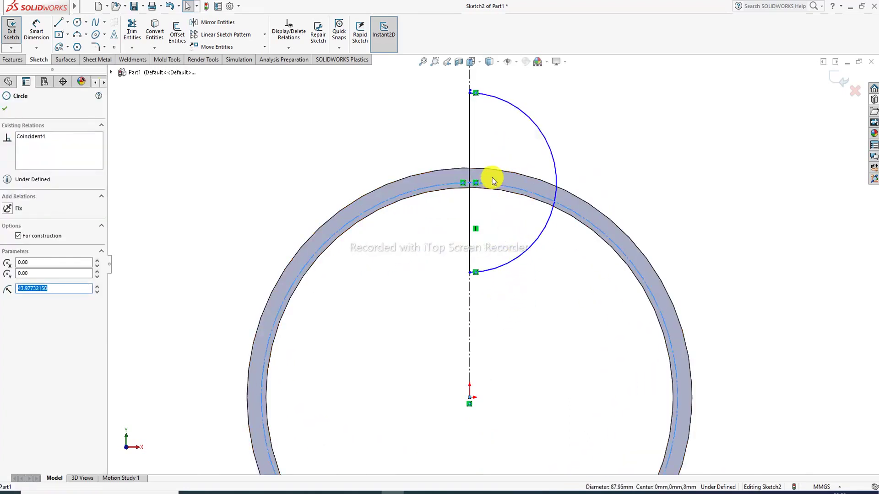
left_click(598, 133)
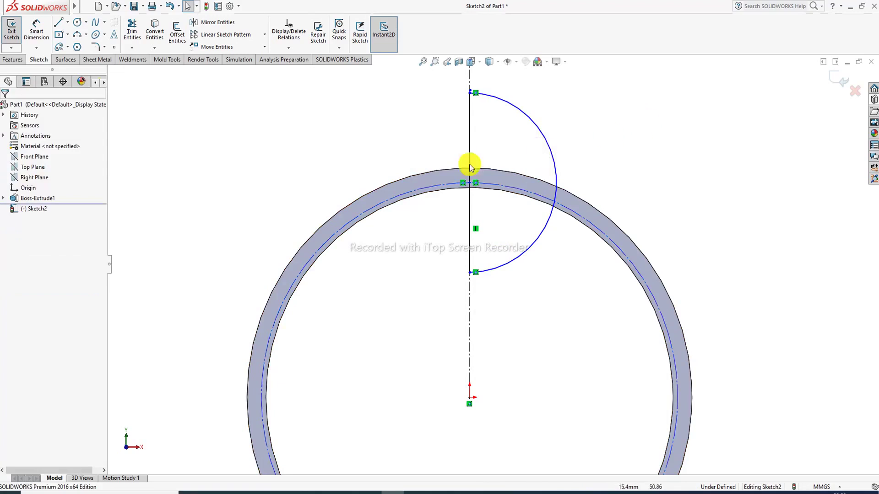
Dimension the construction circle with a slanted 90 mm diameter
left_click(39, 32)
left_click(416, 189)
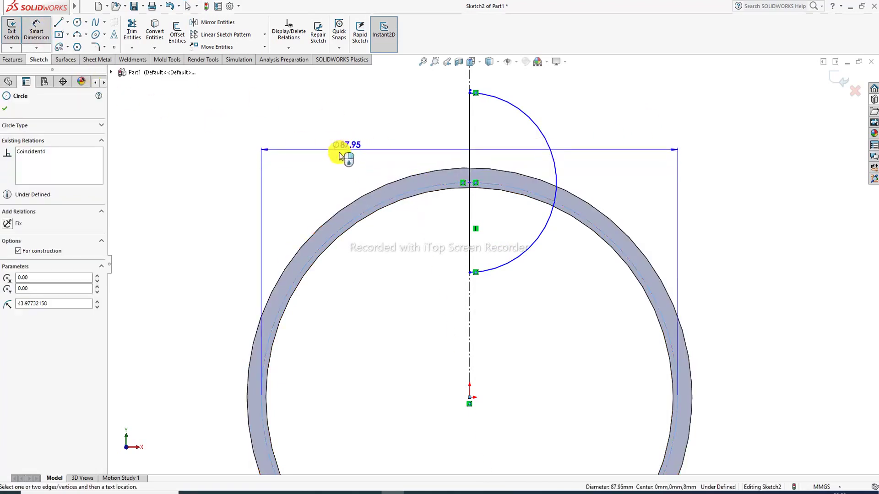
left_click(248, 143)
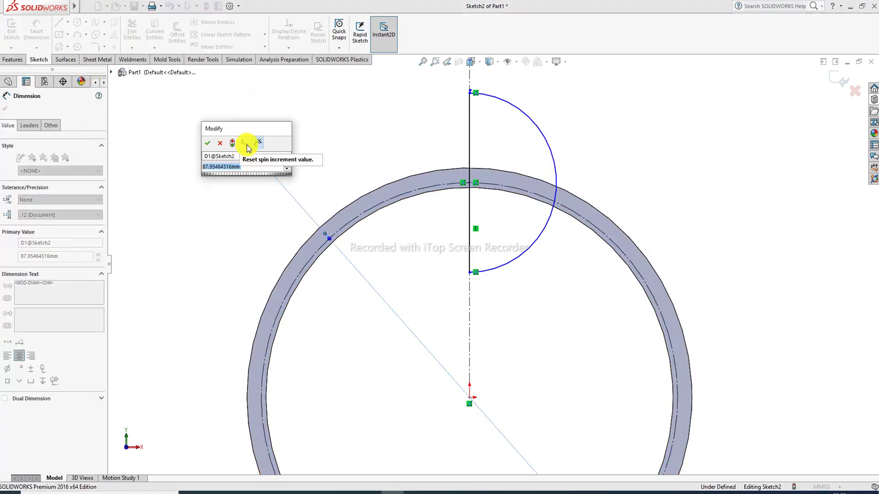
type("90")
key("Return")
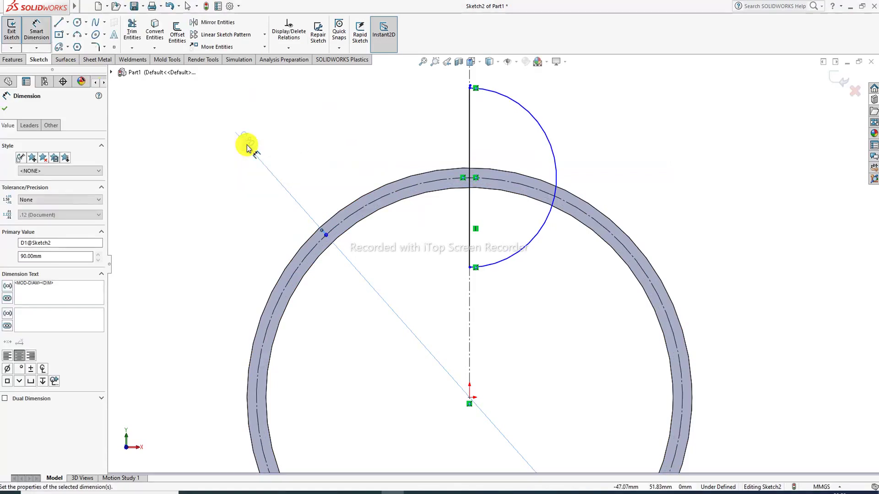
left_click(679, 153)
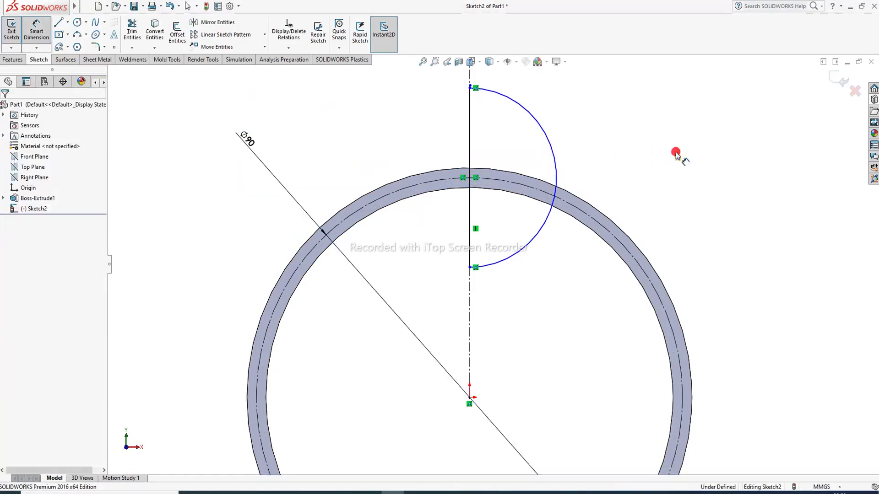
Dimension the half-circle's arc with a 12 mm radius and leave the dimension command
left_click(549, 131)
left_click(594, 103)
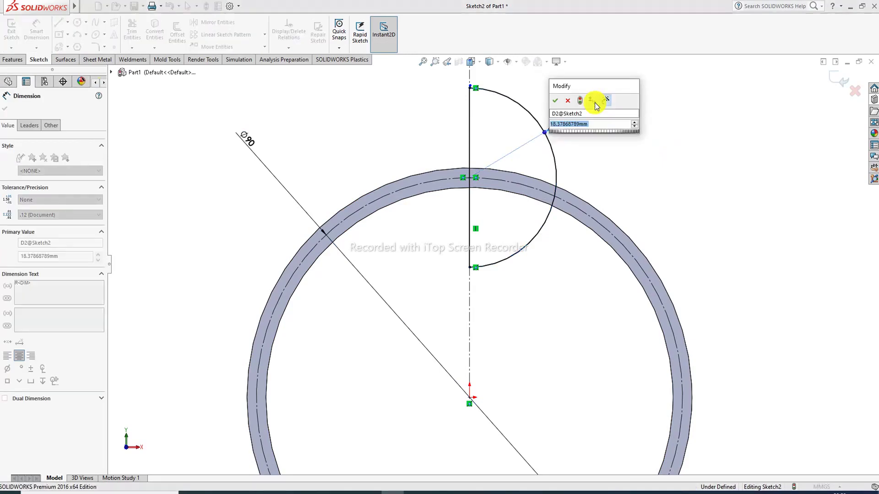
type("12")
key("Return")
left_click(631, 138)
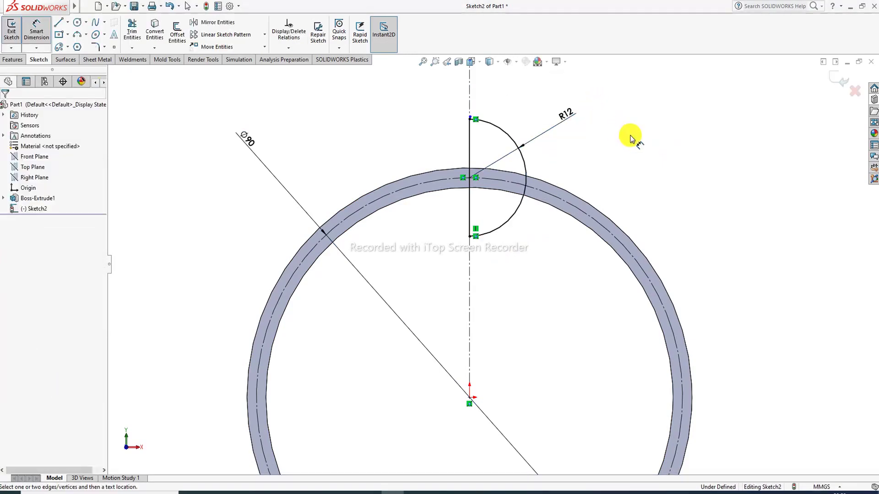
right_click(610, 123)
left_click(632, 139)
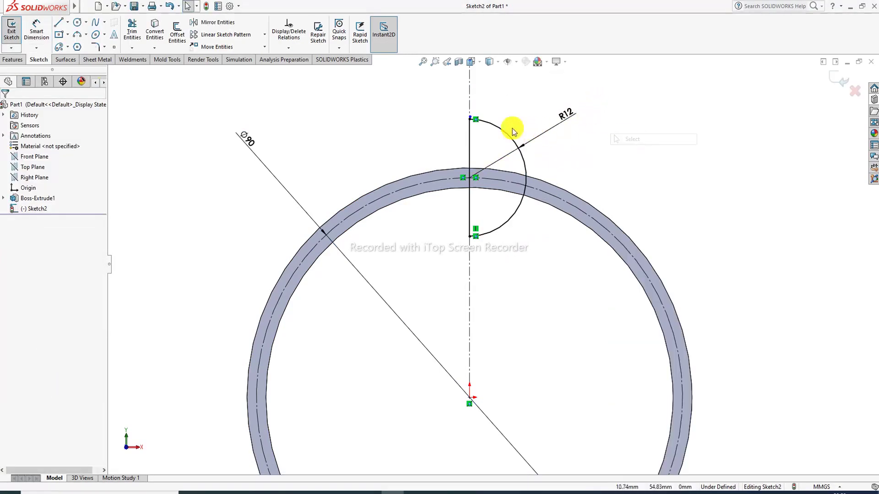
Constrain the half-circle's upper endpoint where the arc meets the vertical line, fully defining the sketch
scroll(473, 121, "down", 10)
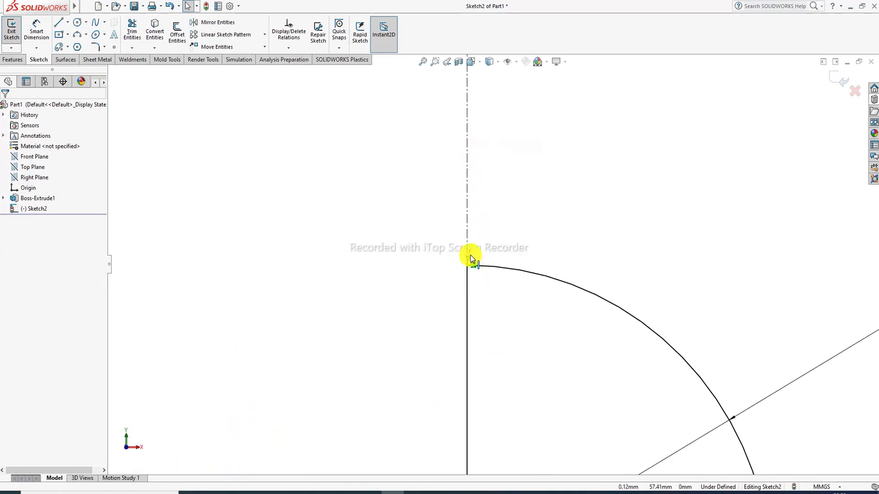
left_click(472, 260)
left_click(499, 275)
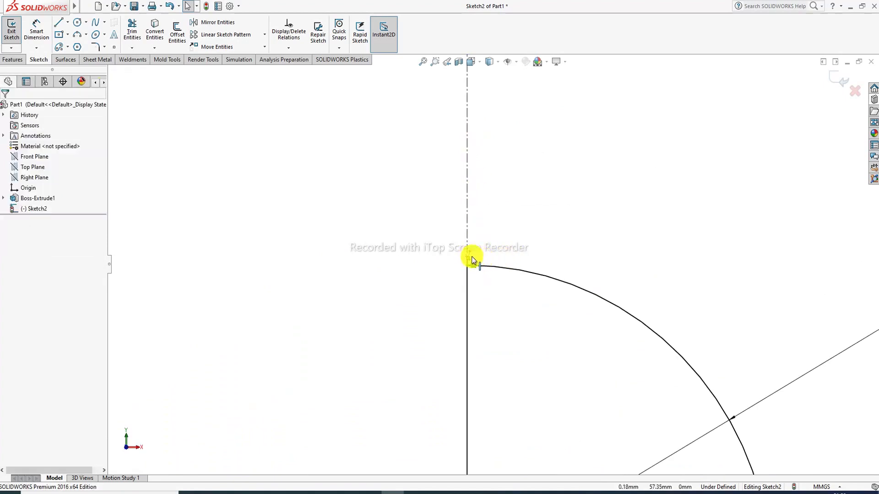
left_click(473, 260)
key("Escape")
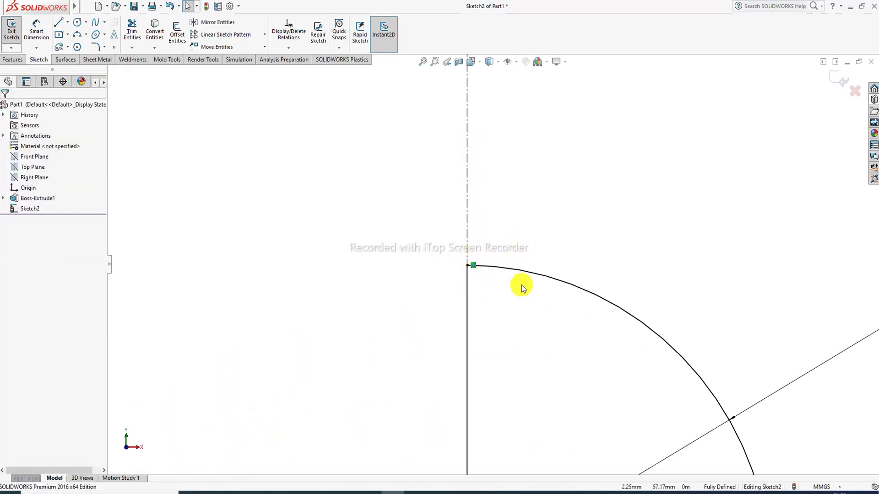
Create a 360-degree revolved cut from the half-circle profile about the vertical centreline through the ring's wall
scroll(514, 303, "up", 8)
scroll(510, 350, "up", 5)
scroll(507, 354, "down", 2)
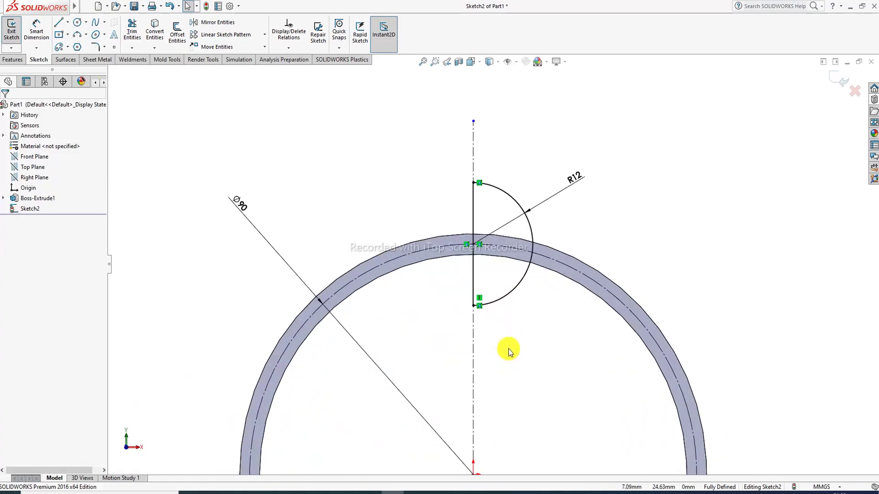
scroll(503, 346, "up", 3)
scroll(500, 357, "down", 1)
scroll(507, 344, "down", 3)
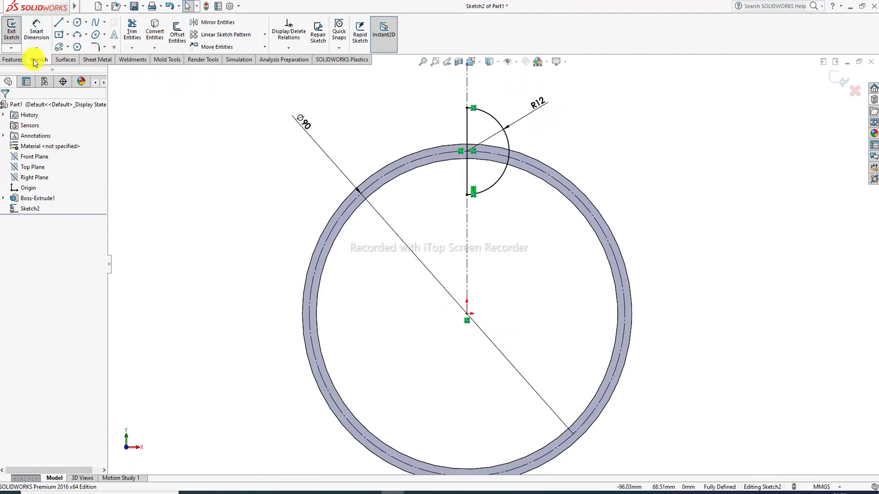
left_click(17, 60)
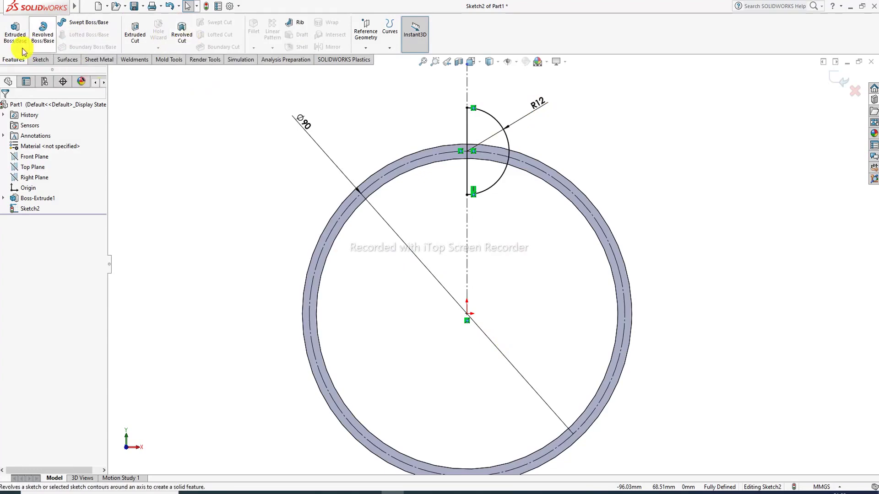
left_click(184, 35)
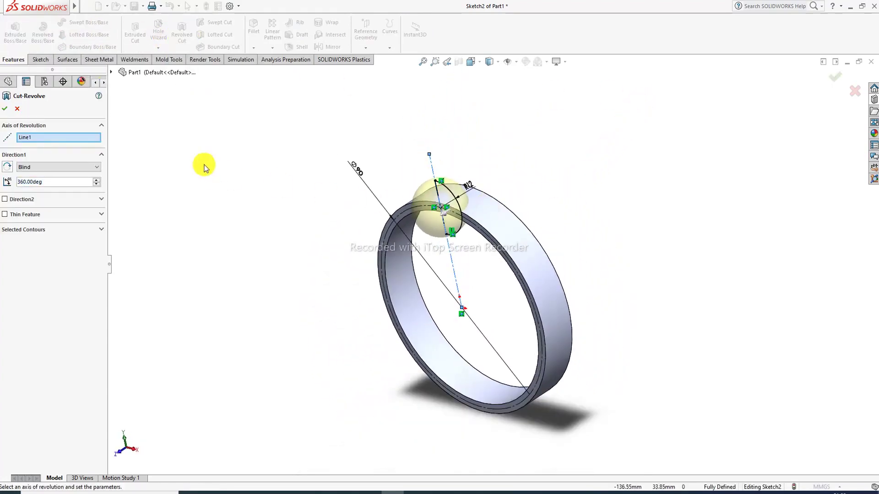
left_click(5, 110)
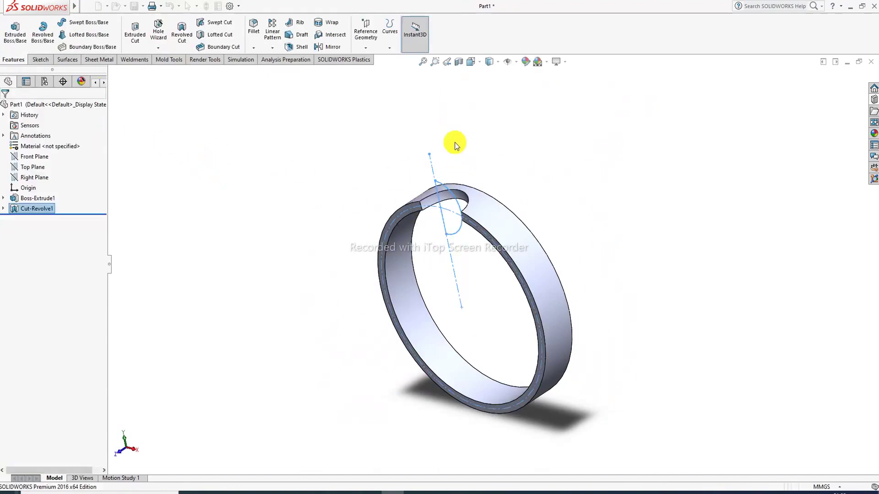
Fillet the two edges where the revolved cut meets the ring's end face with a 2.1 mm radius
middle_click_drag(441, 234, 455, 268)
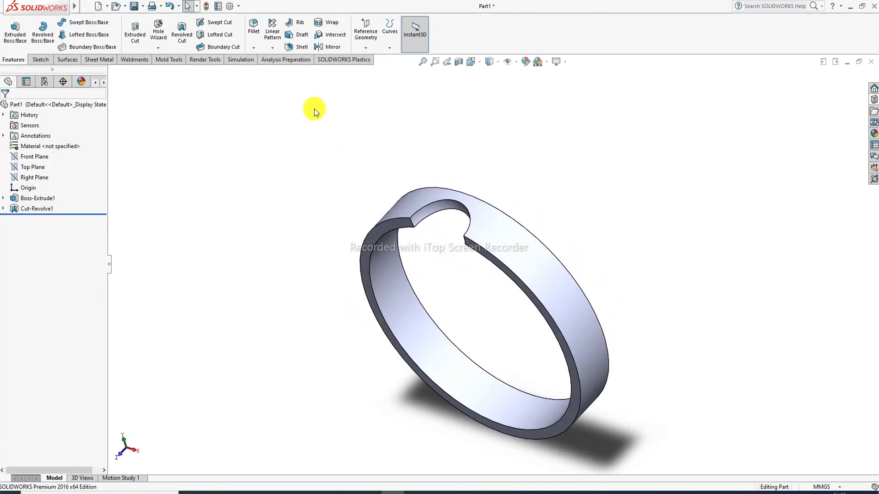
left_click(253, 31)
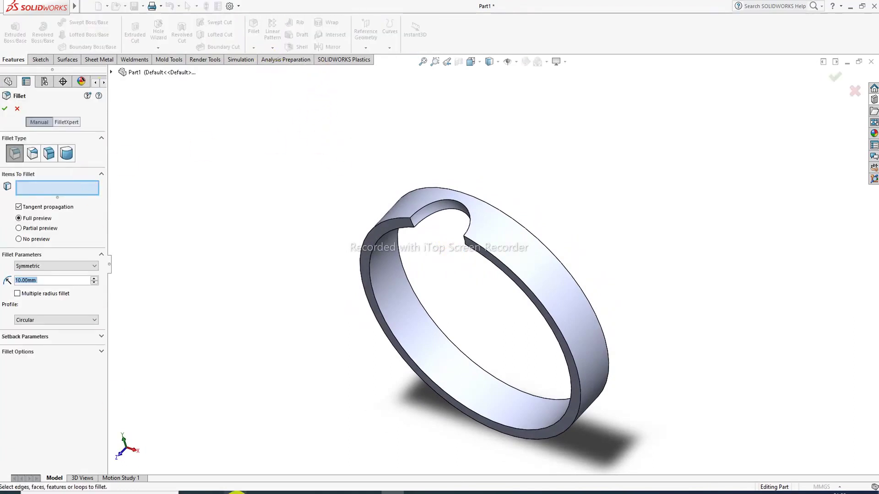
left_click(236, 493)
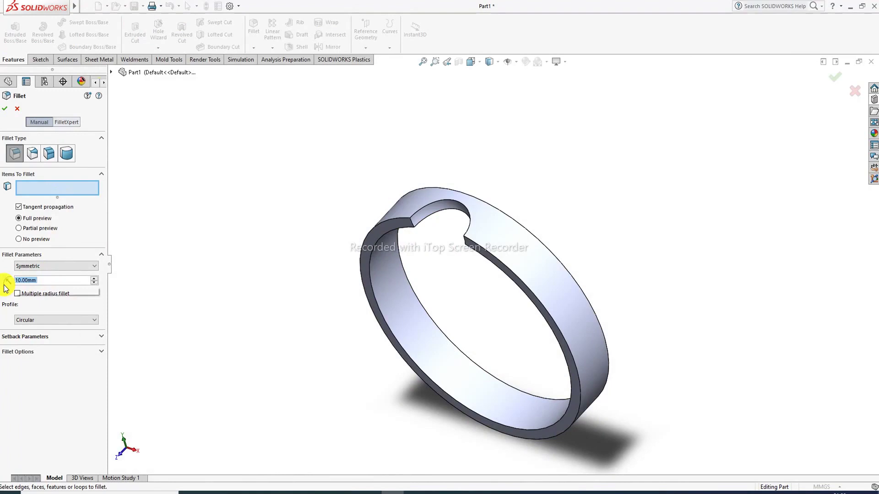
type("2.1")
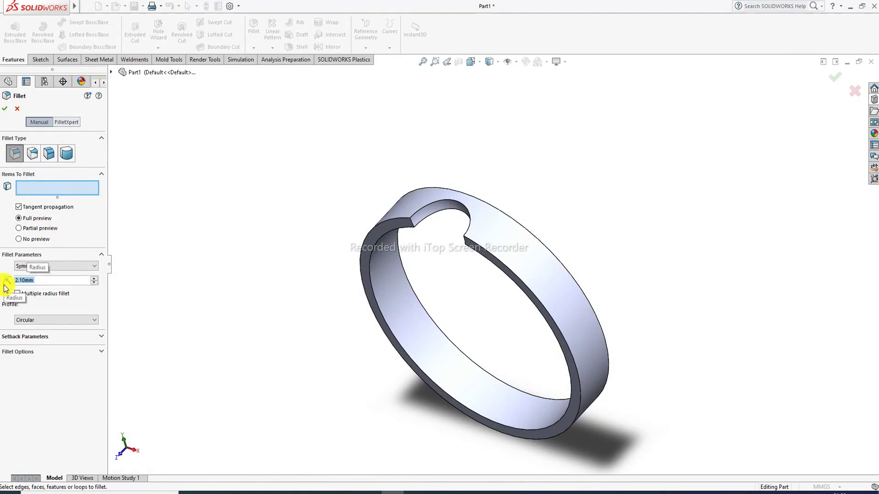
scroll(419, 259, "down", 2)
left_click(417, 209)
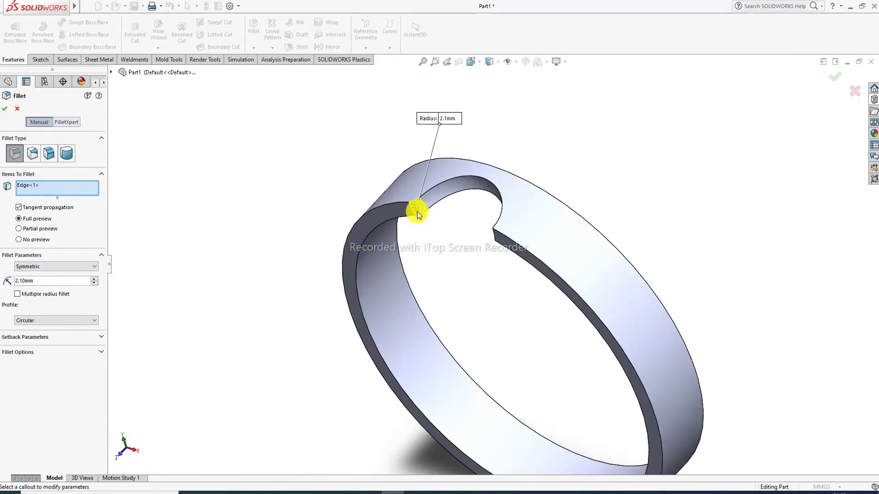
middle_click_drag(453, 263, 649, 198)
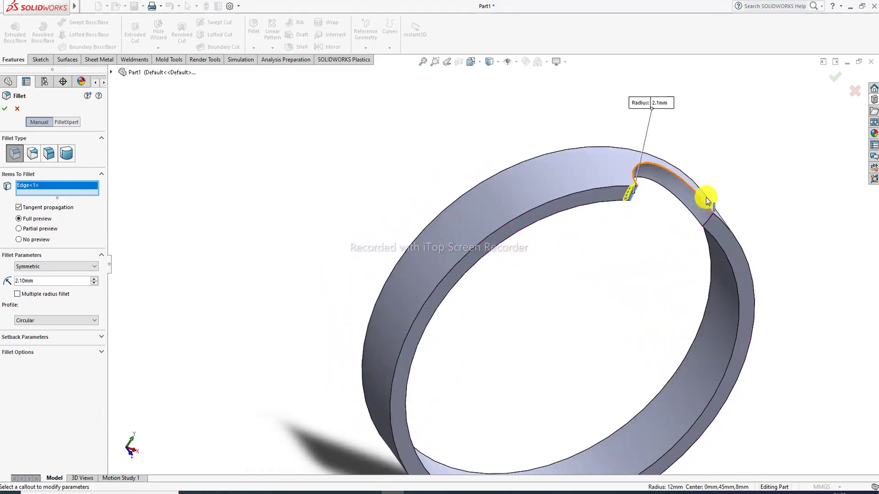
left_click(709, 222)
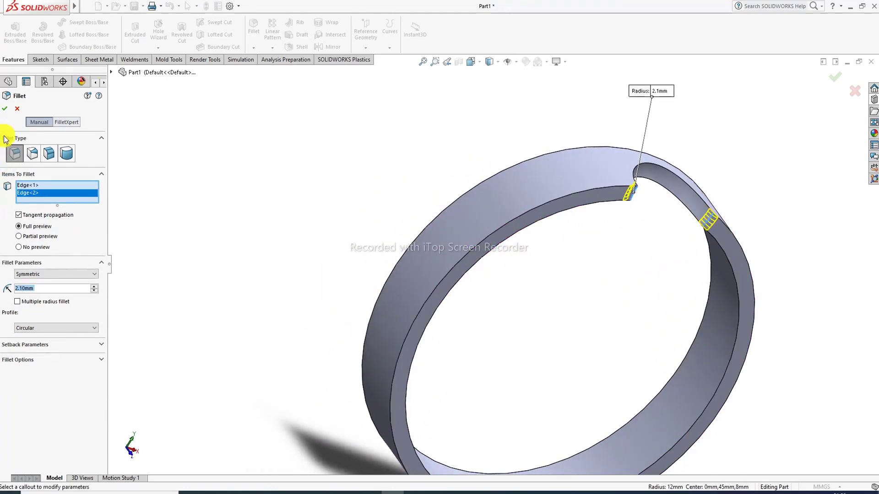
left_click(4, 109)
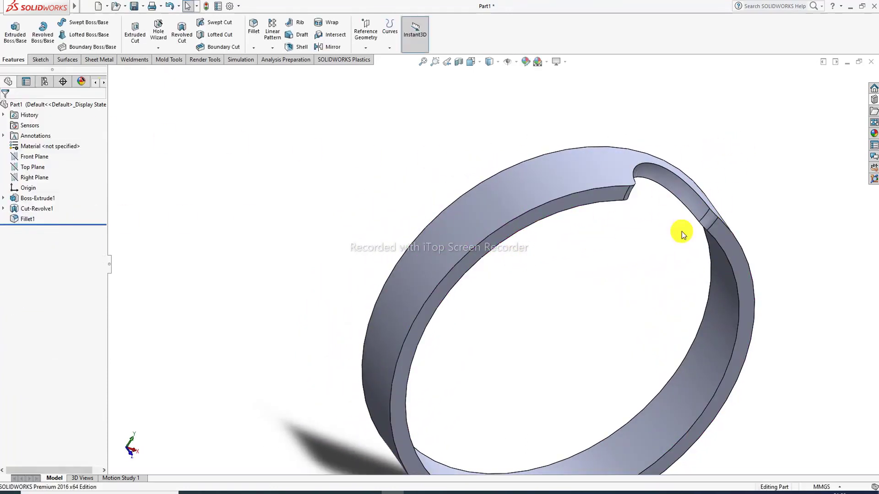
Display the temporary axes of the ring and its revolved cut
middle_click_drag(678, 232, 602, 225)
key("f")
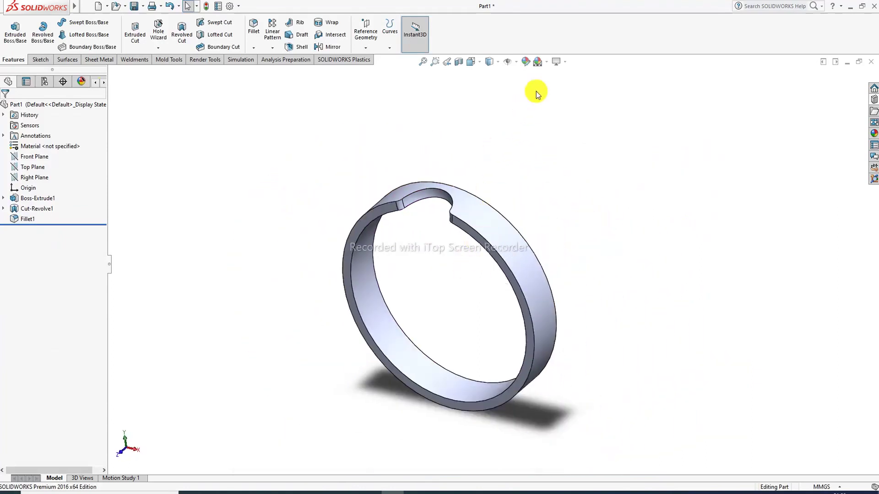
left_click(516, 62)
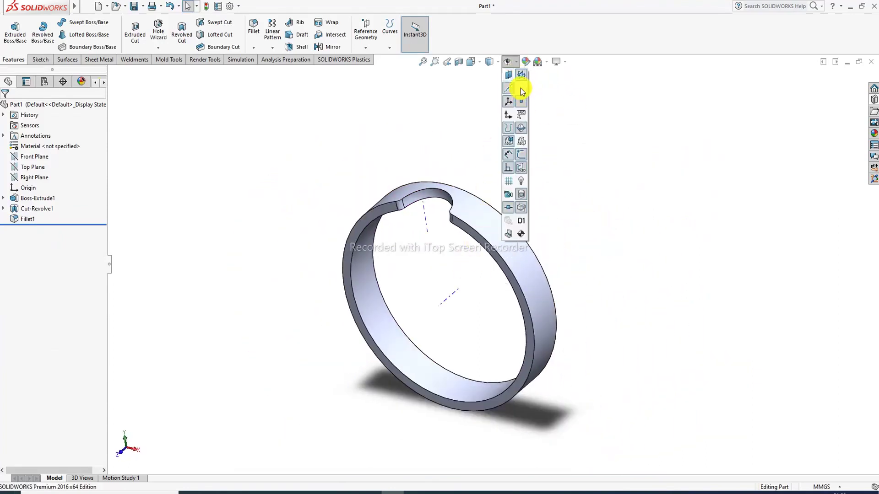
middle_click_drag(448, 284, 445, 231)
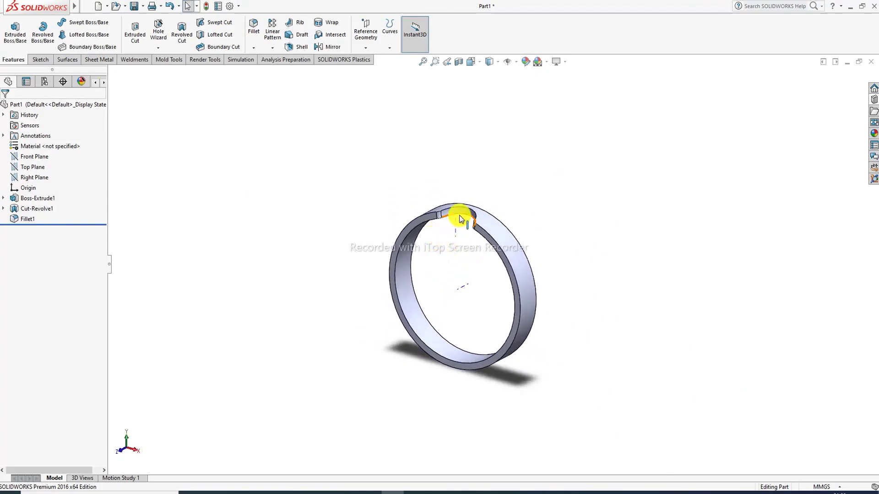
scroll(460, 219, "down", 3)
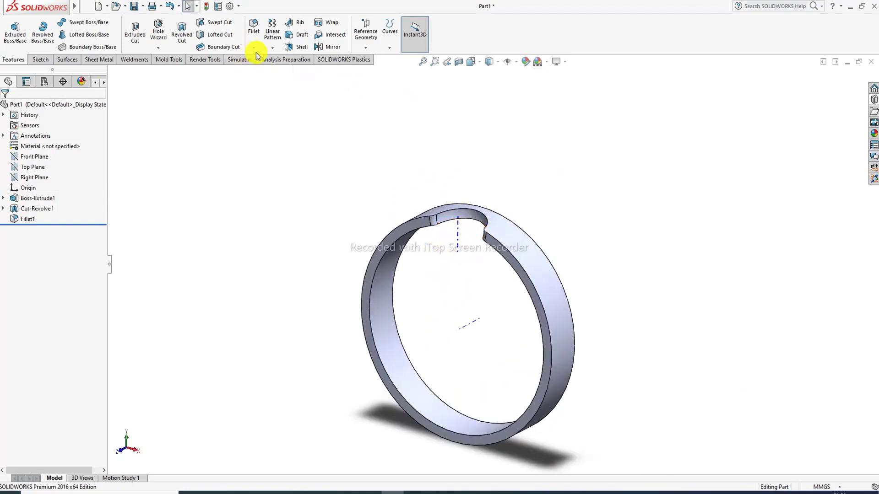
Circular-pattern the revolved cut and its fillet about the ring's central axis with 8 equally spaced instances over 360 degrees
left_click(273, 49)
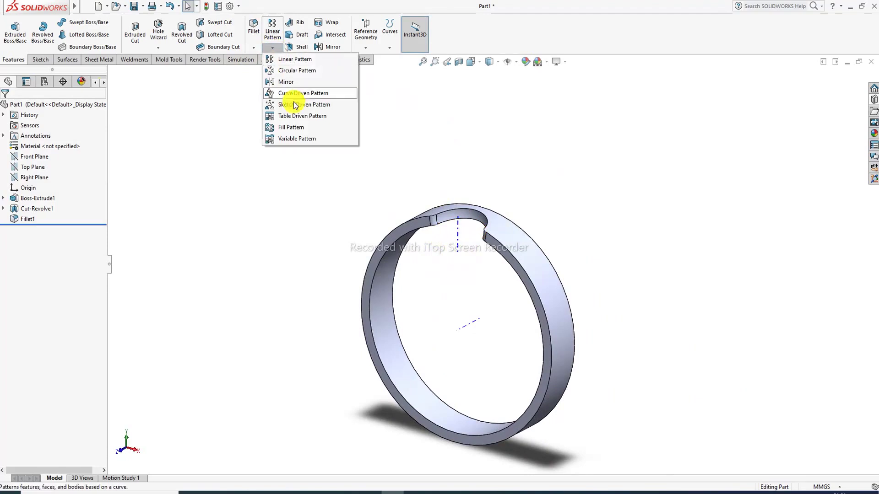
left_click(318, 74)
scroll(469, 298, "up", 2)
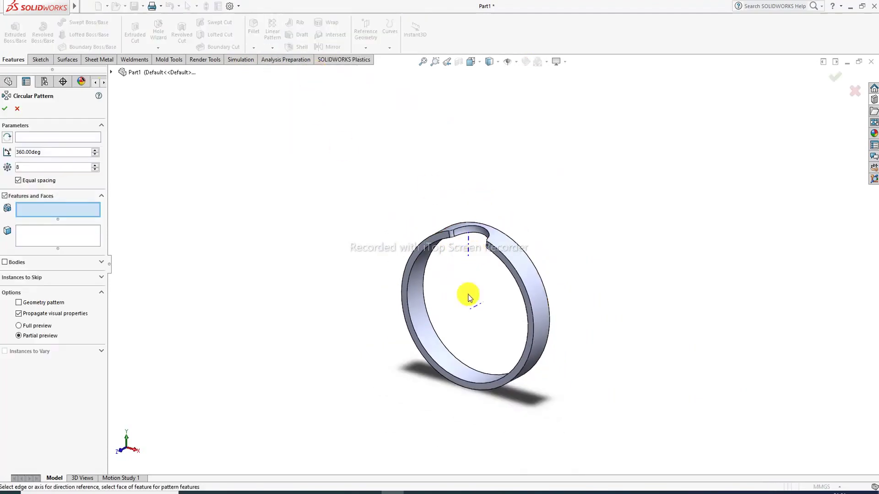
middle_click_drag(469, 298, 492, 286)
scroll(492, 286, "down", 1)
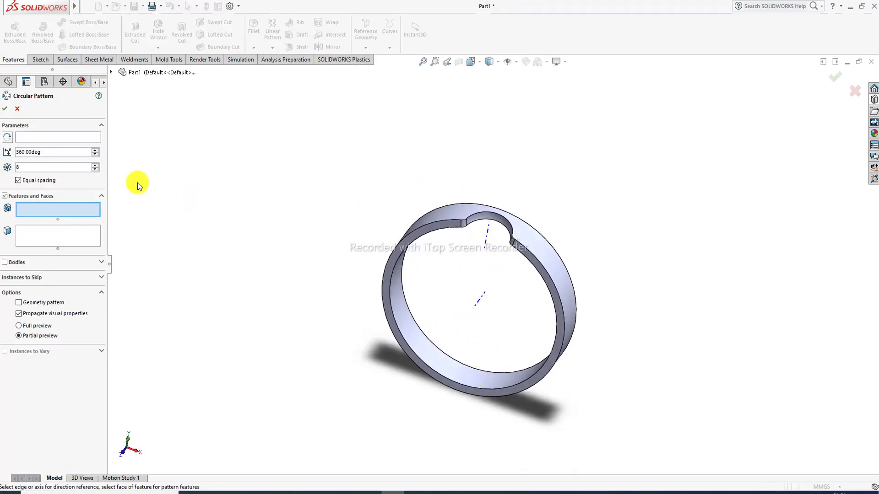
left_click(91, 140)
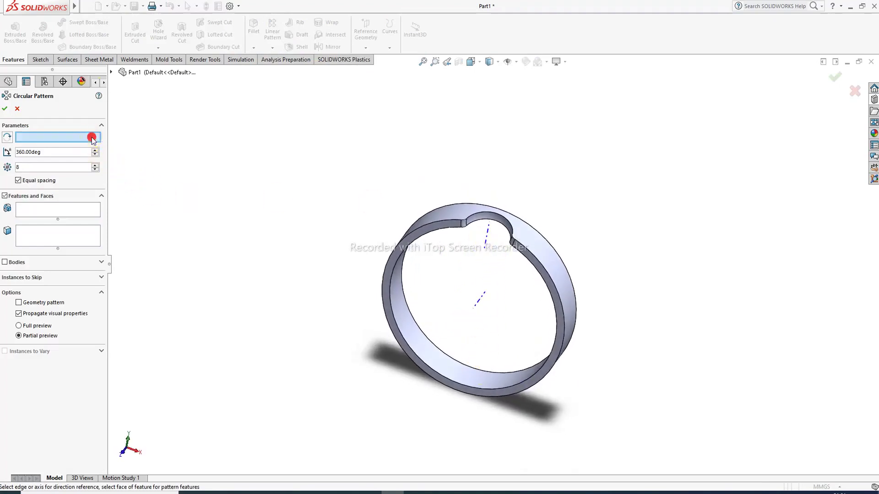
left_click(481, 302)
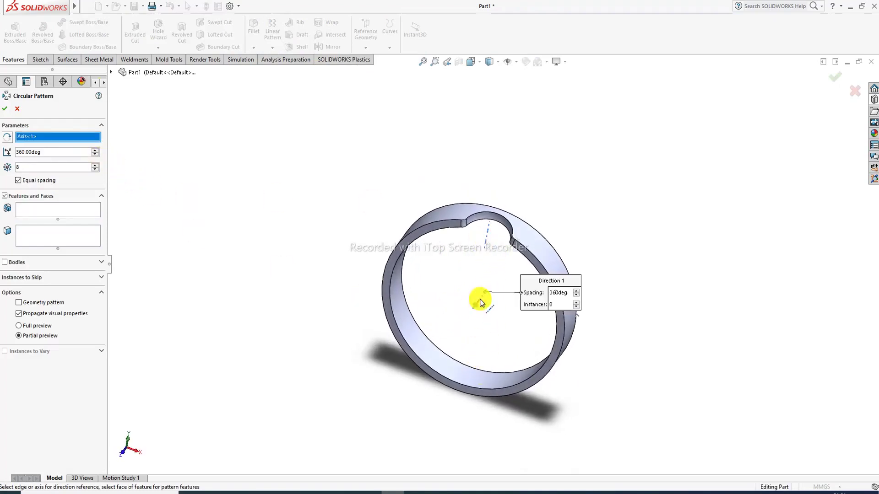
left_click(63, 210)
left_click(476, 223)
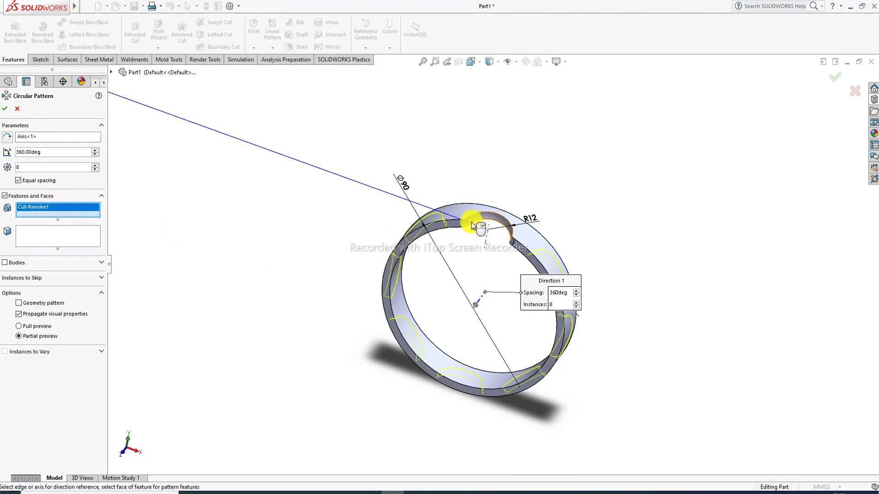
left_click(463, 224)
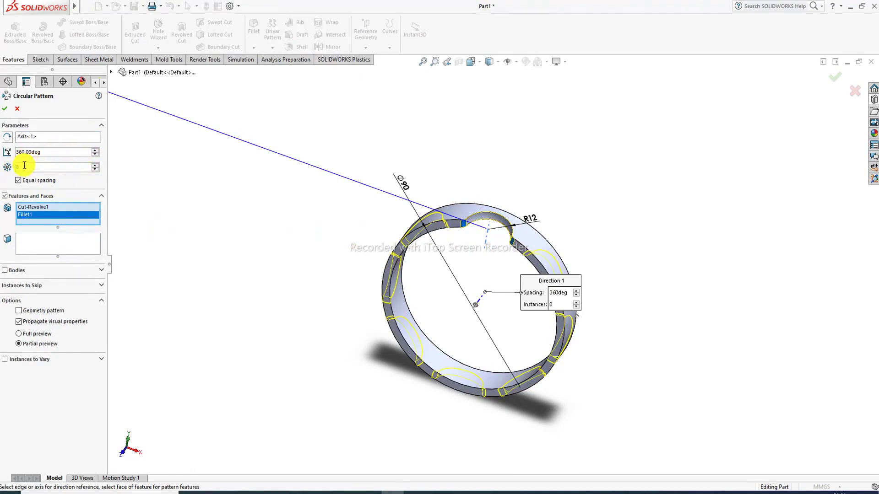
left_click(6, 109)
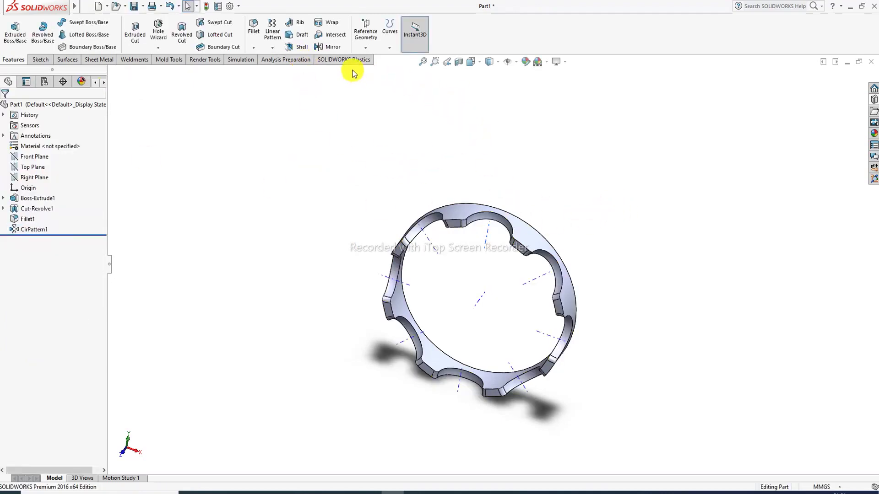
Shell the cage to a 1.5 mm thickness, removing its outer cylindrical face, uncut flat end face and inner cylindrical face
left_click(300, 46)
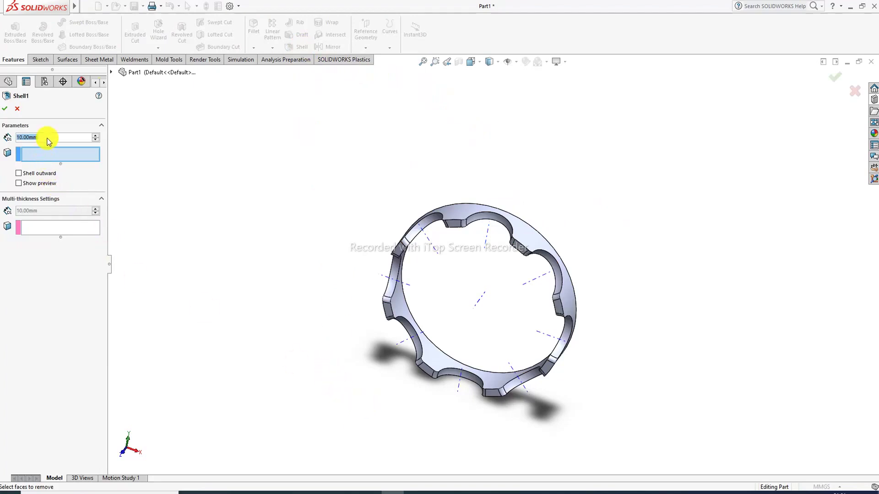
type("1.5")
key("Return")
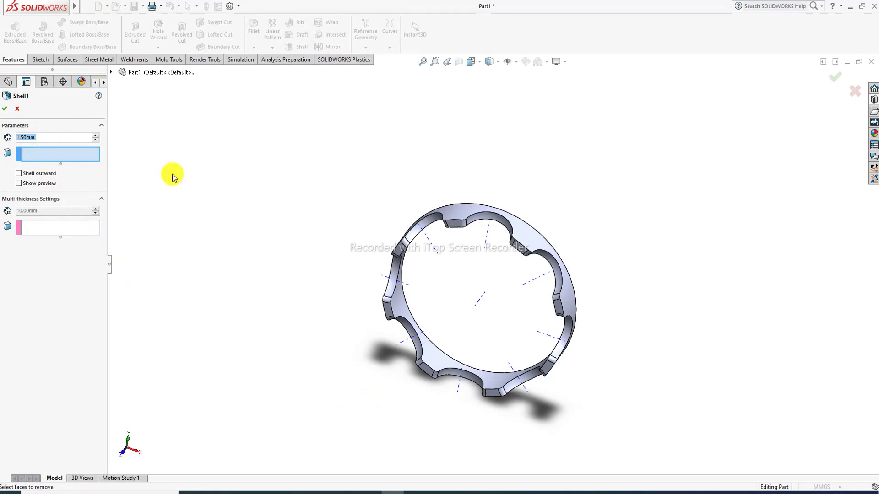
middle_click_drag(442, 300, 480, 284)
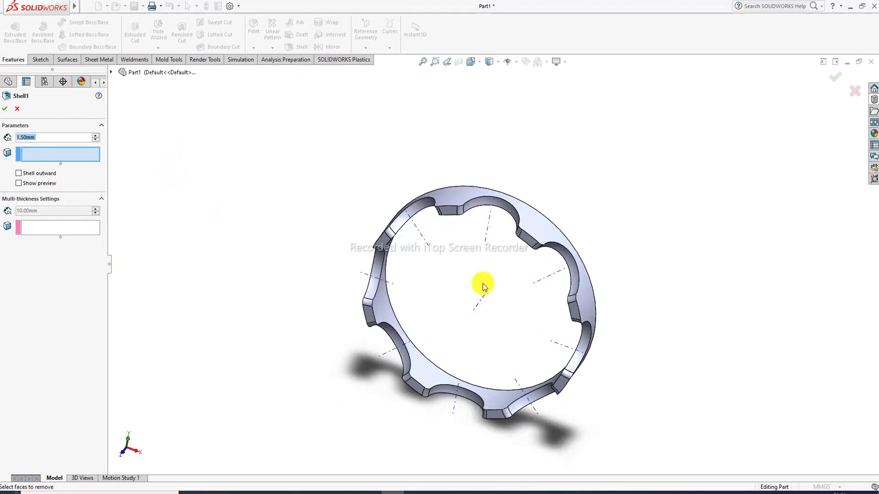
left_click(540, 227)
middle_click_drag(581, 218, 467, 298)
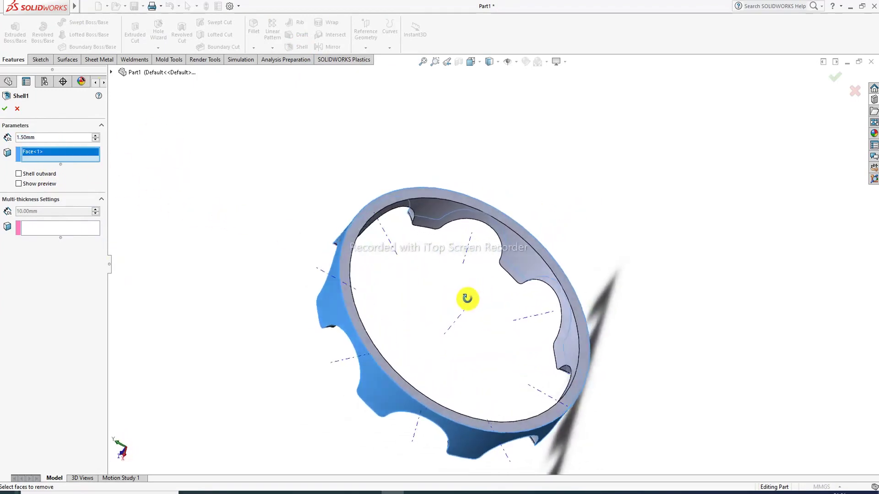
left_click(412, 203)
left_click(438, 209)
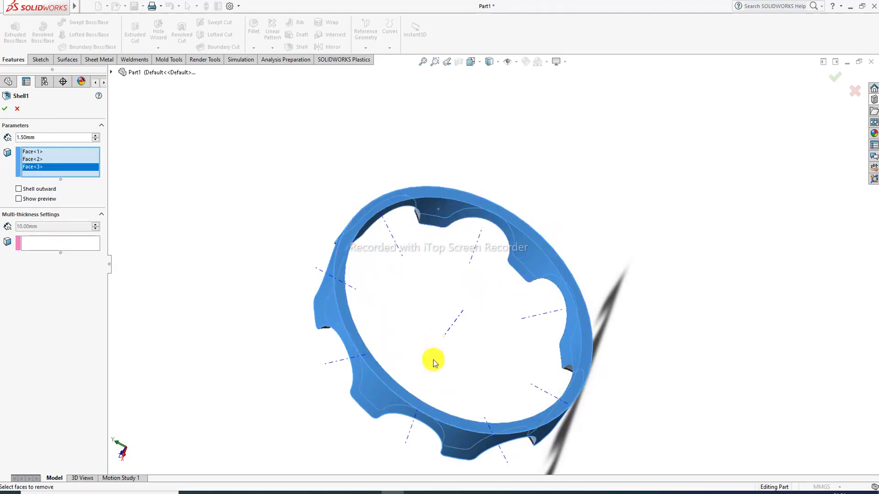
left_click(4, 108)
middle_click_drag(260, 251, 350, 383)
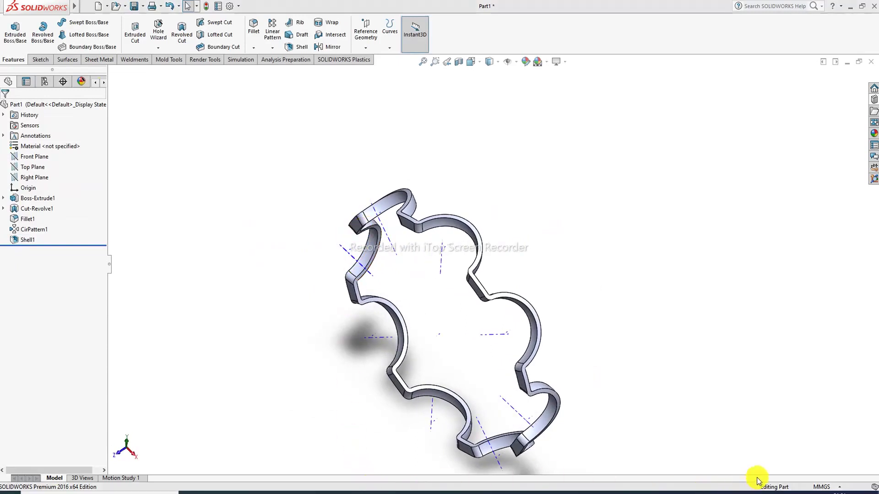
scroll(455, 319, "up", 3)
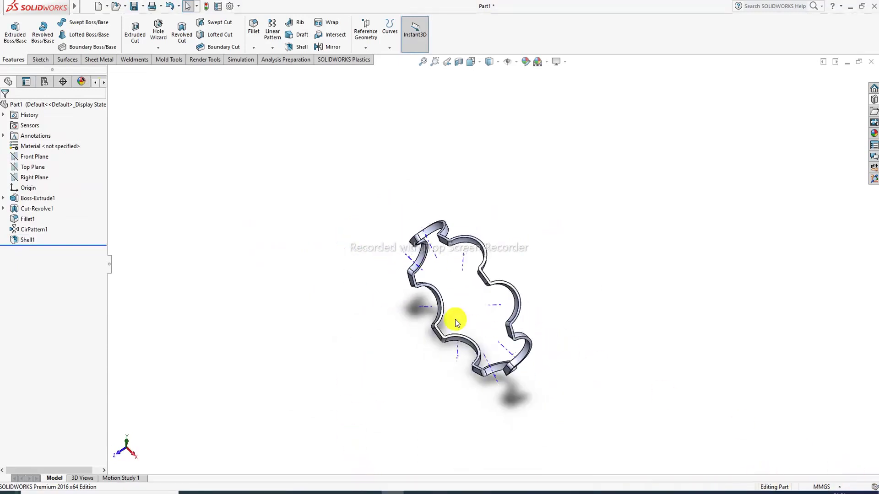
Start a sketch on a flat face of the cage between two ball pockets and view it face-on
mouse_move(455, 319)
middle_mouse_down()
mouse_move(547, 284)
mouse_move(520, 249)
mouse_move(476, 270)
mouse_move(486, 304)
mouse_move(389, 333)
mouse_move(495, 345)
mouse_move(423, 290)
middle_mouse_up()
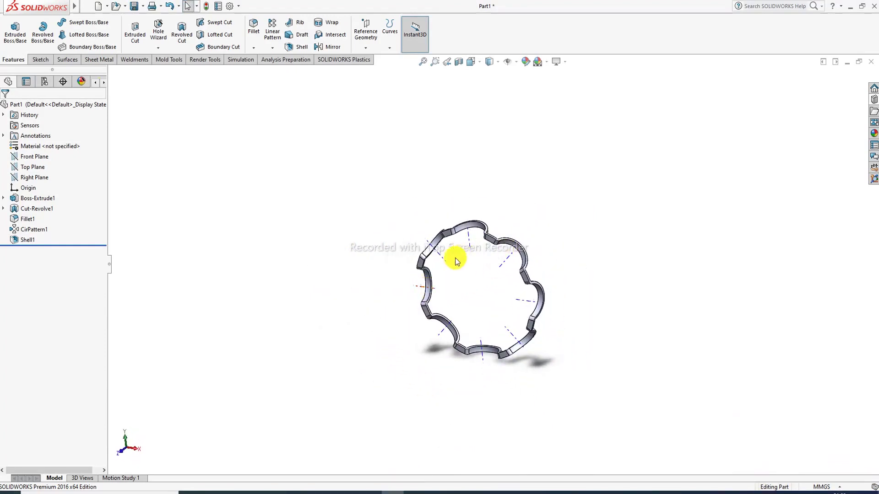
scroll(455, 265, "up", 3)
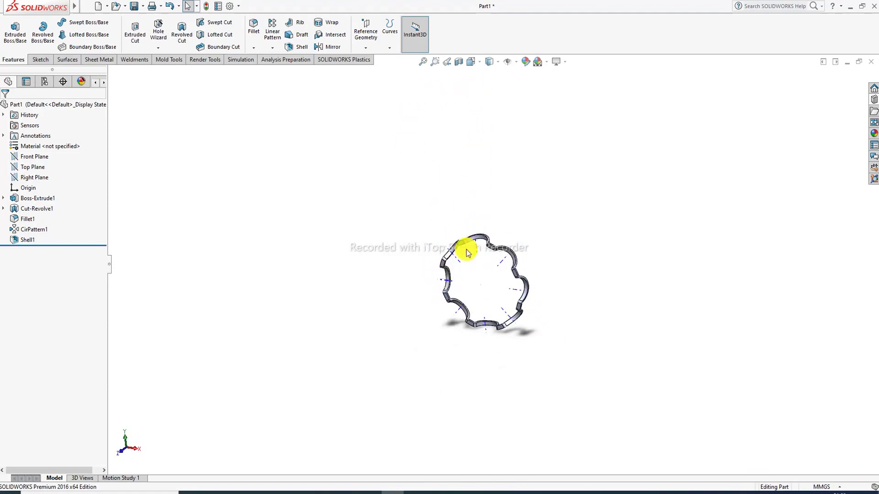
scroll(466, 253, "down", 3)
left_click(474, 237)
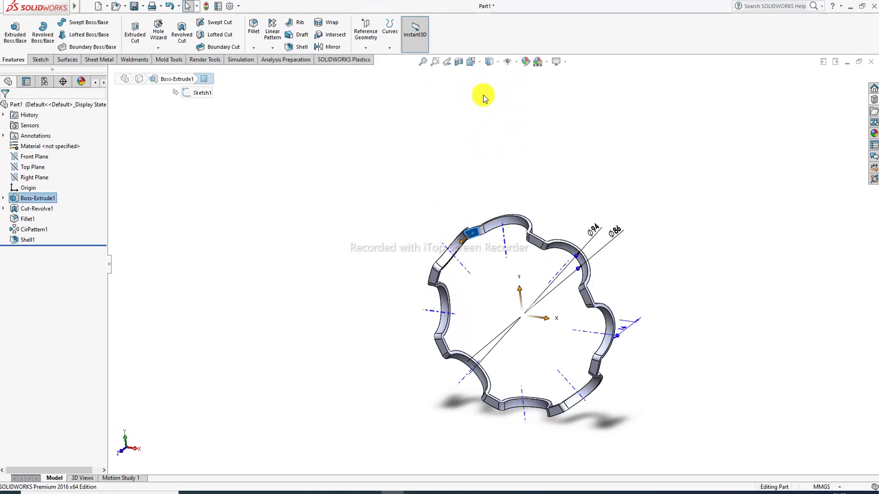
left_click(475, 234)
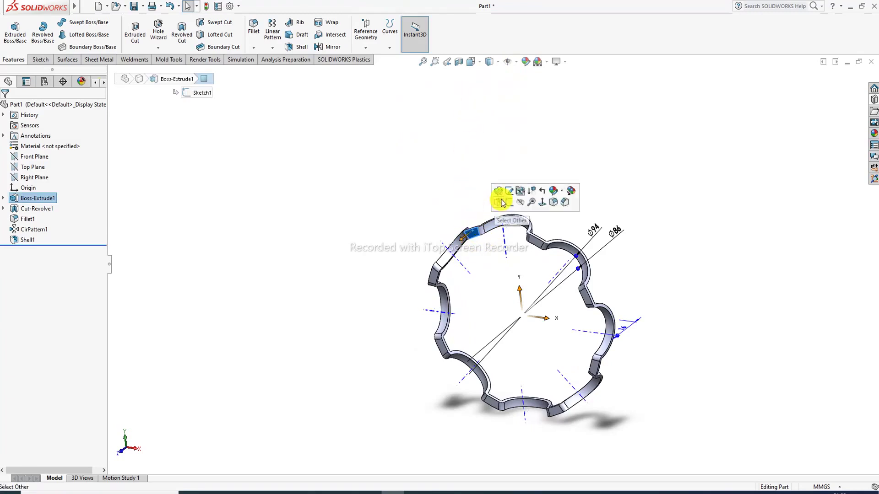
left_click(508, 201)
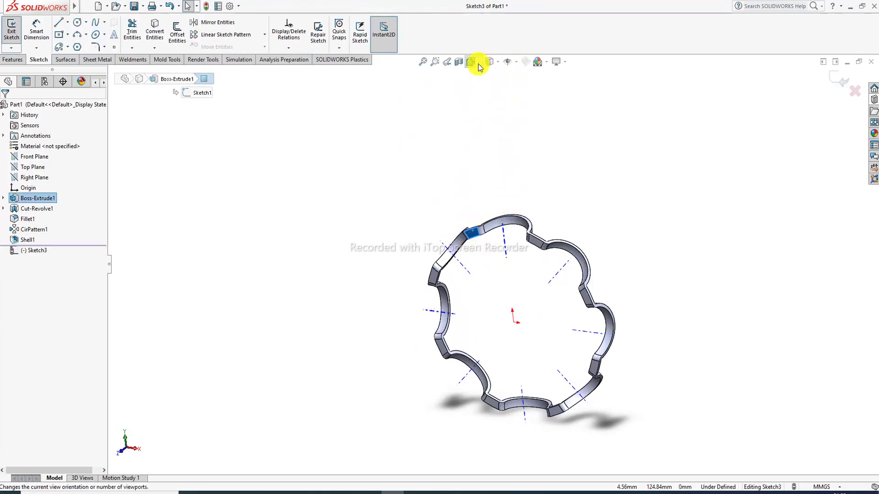
left_click(487, 62)
left_click(514, 125)
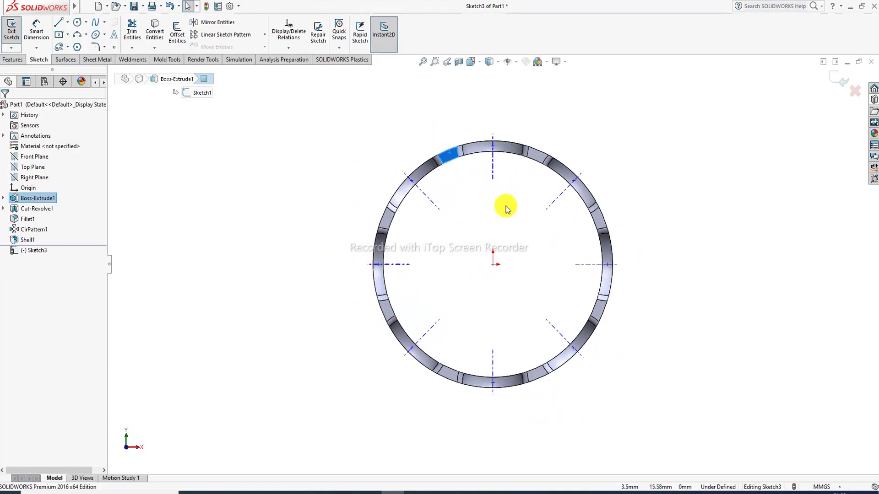
left_click(375, 103)
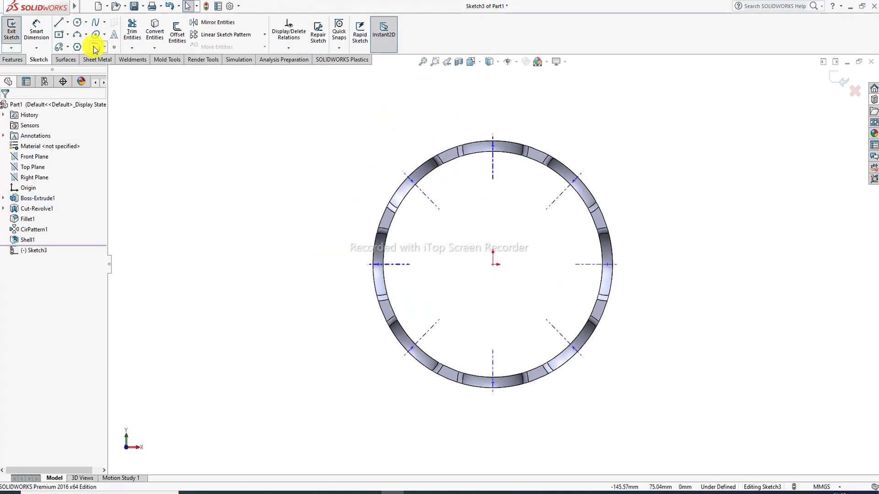
Sketch a centerline about 45 mm long from the origin to the middle of the flat section just clockwise of the uppermost pocket
left_click(67, 23)
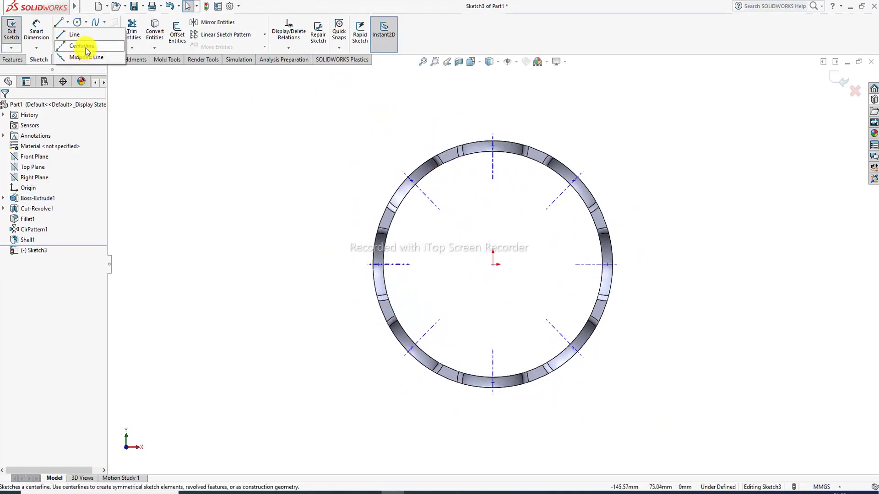
left_click(75, 44)
left_click(493, 265)
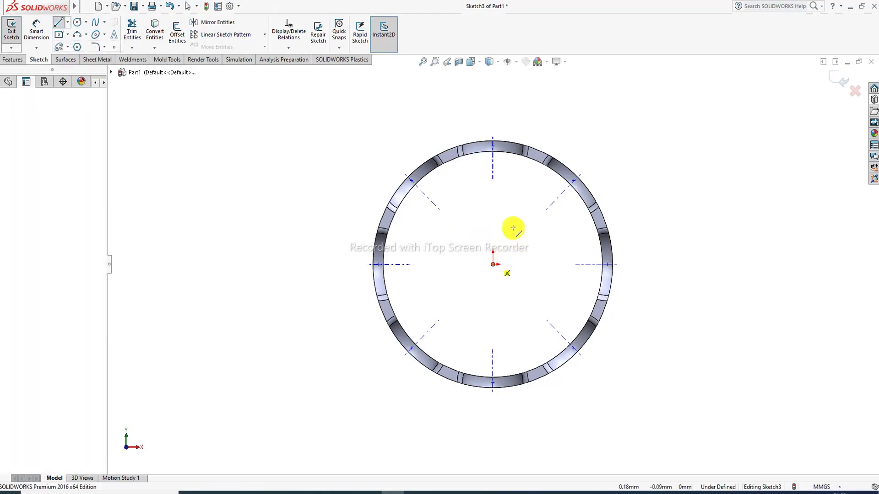
scroll(537, 158, "down", 4)
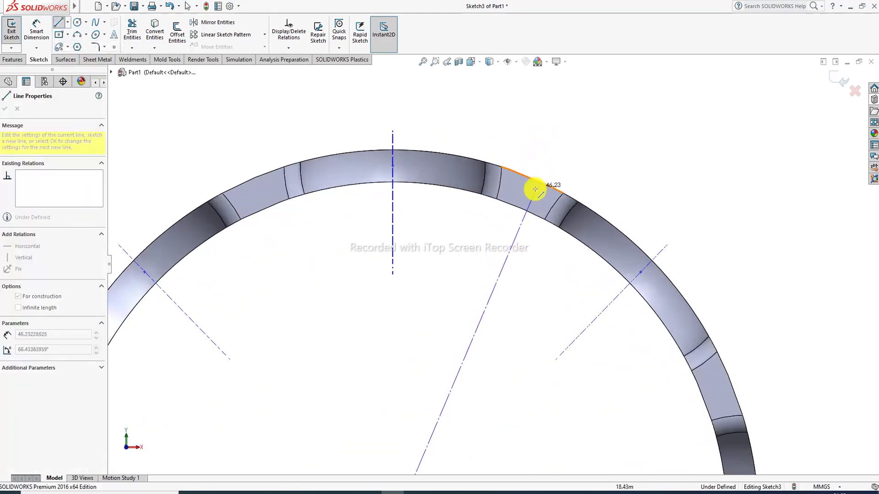
left_click(526, 194)
scroll(526, 193, "down", 2)
right_click(583, 137)
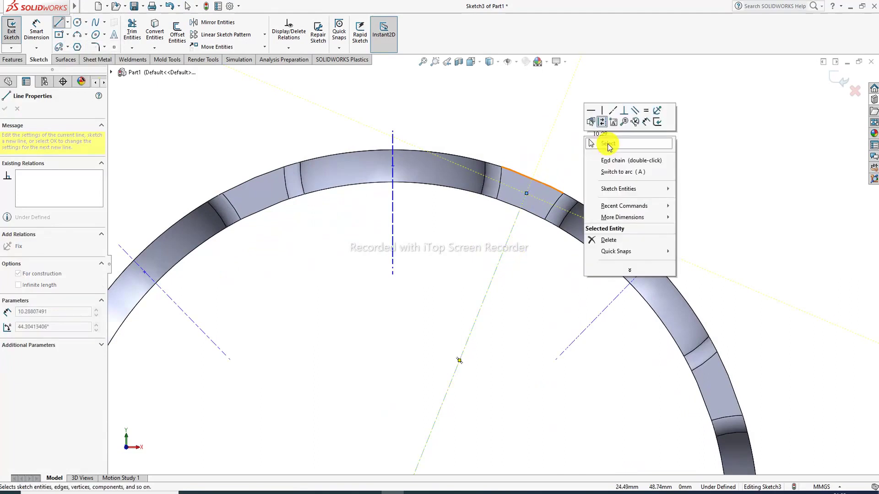
left_click(581, 143)
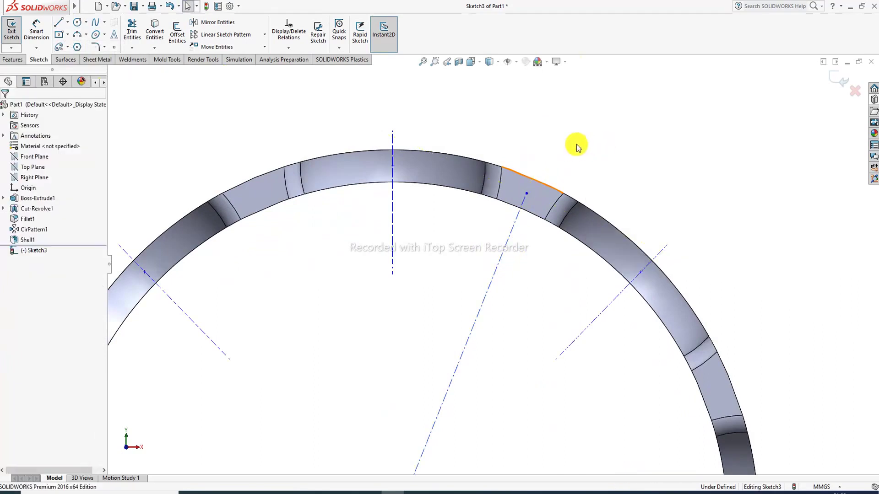
Sketch a circle about 2.1 mm in diameter centred on the outer end of the centerline
left_click(78, 26)
scroll(533, 197, "down", 2)
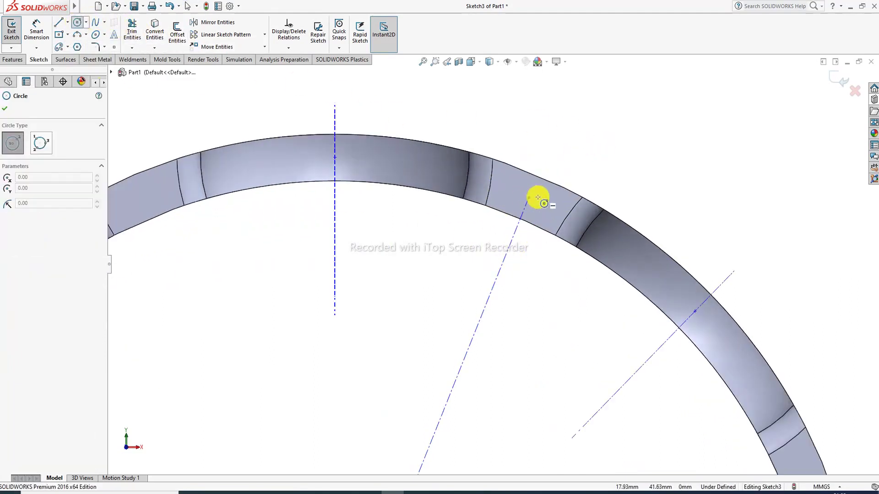
left_click(529, 198)
left_click(541, 198)
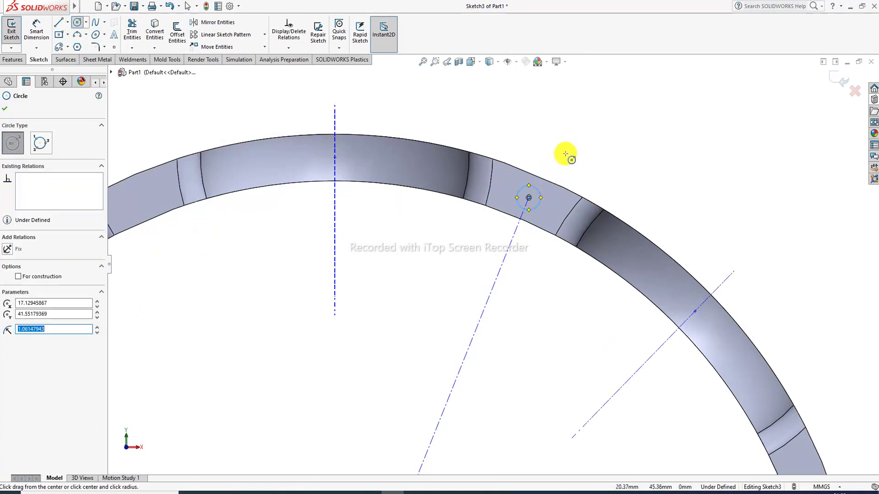
right_click(565, 156)
left_click(584, 161)
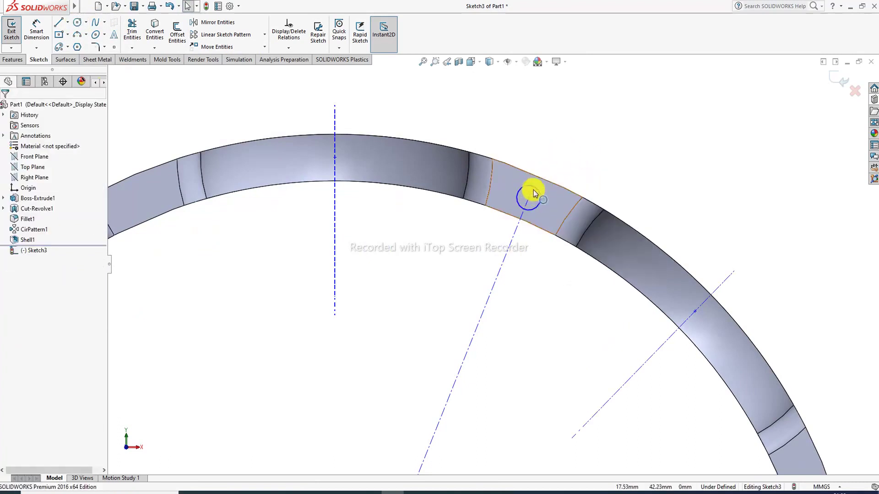
Dimension the circle's diameter to 2 mm
left_click(36, 28)
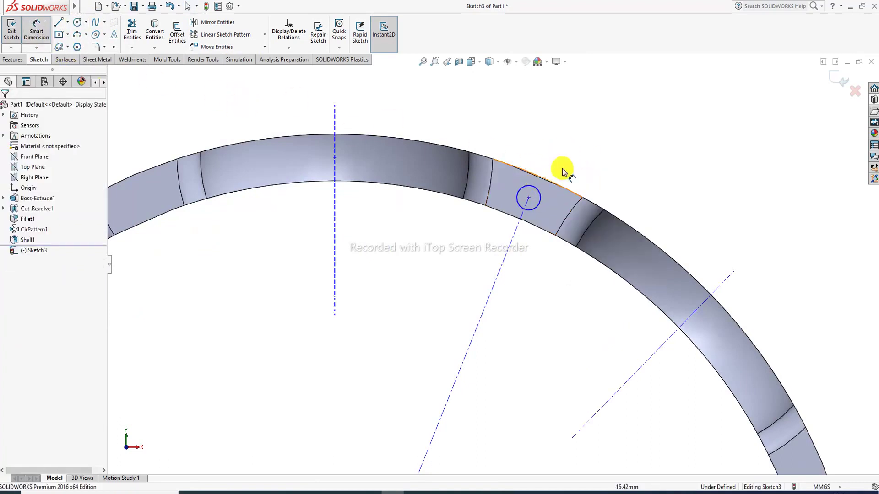
left_click(538, 193)
left_click(560, 151)
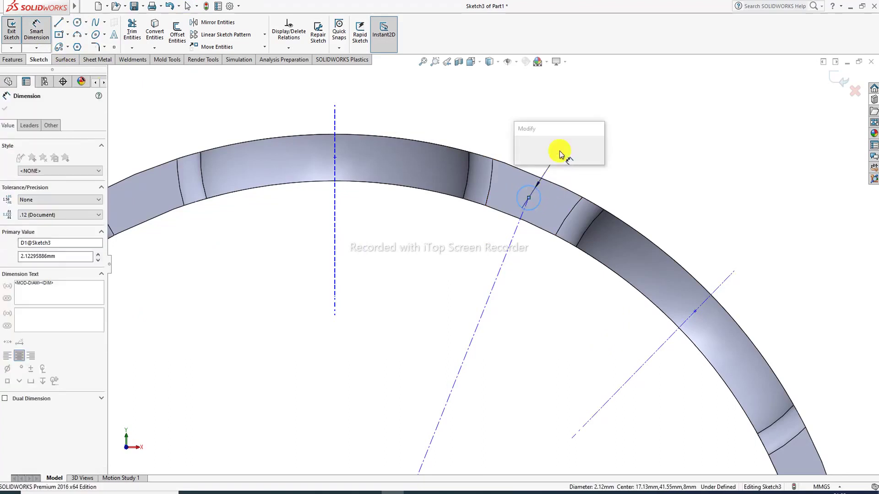
type("2")
key("Return")
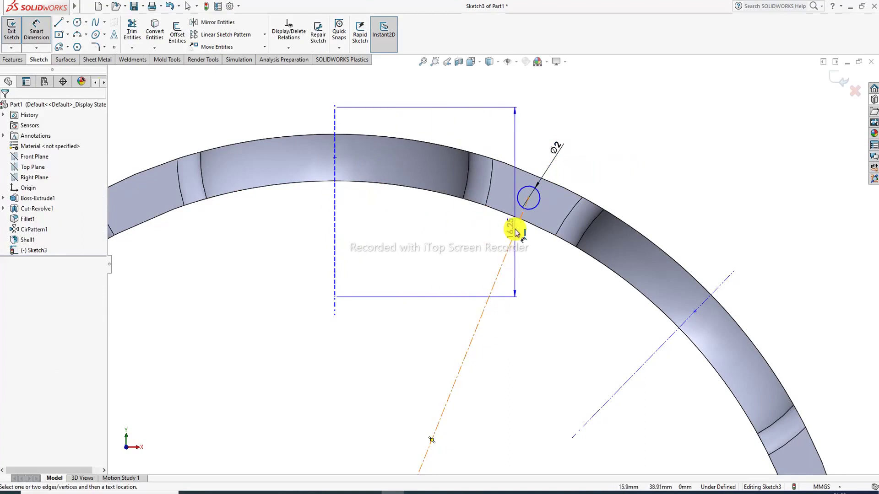
Dimension the angle between the uppermost pocket's vertical axis and the sketched centerline as 360/16 degrees
left_click(514, 232)
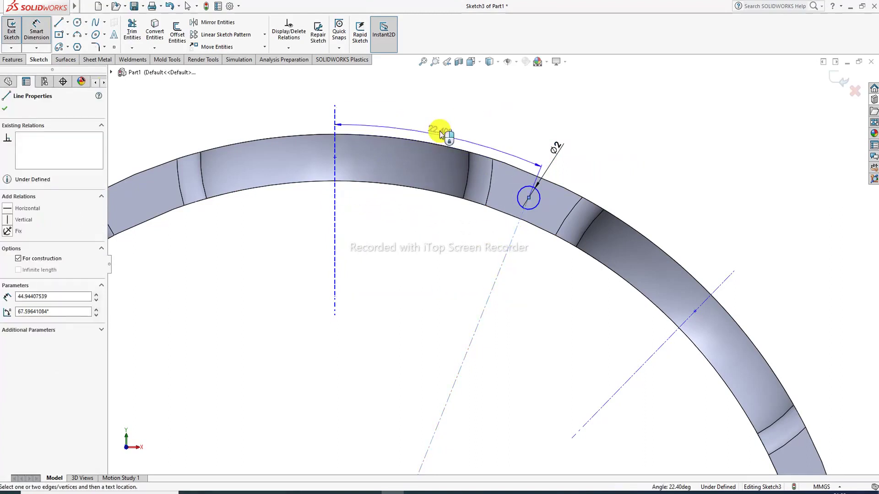
left_click(442, 122)
type("3")
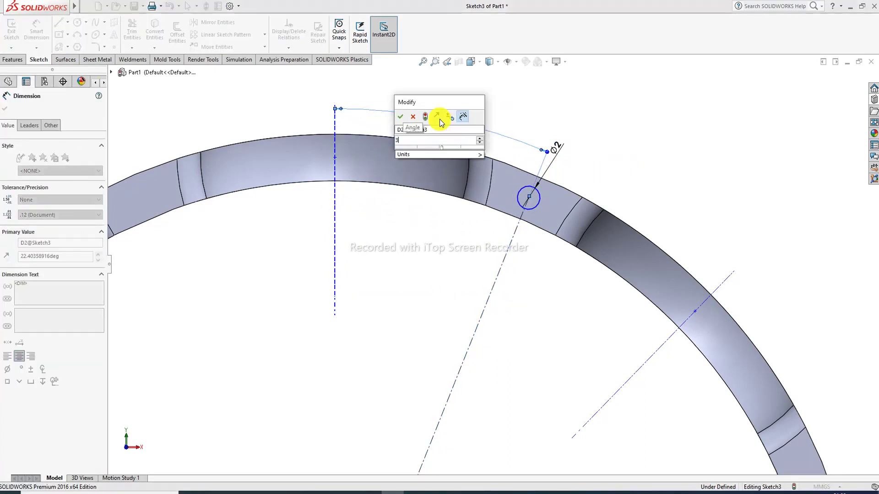
type("60/1")
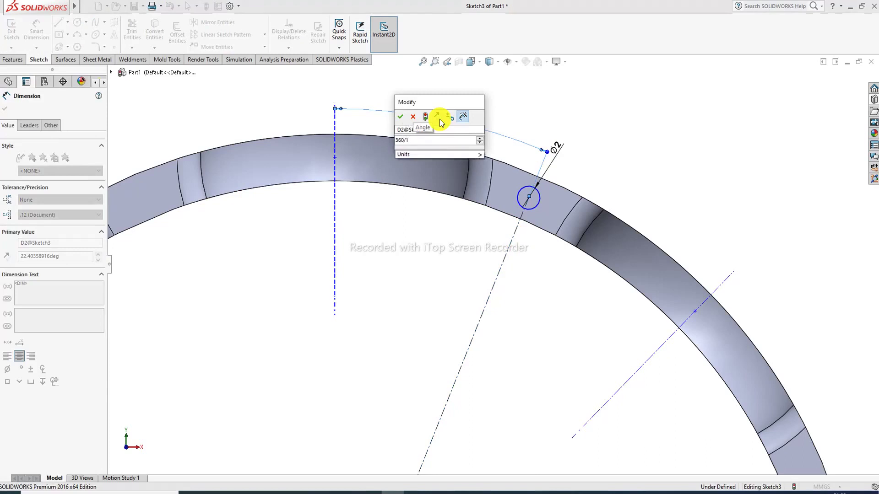
type("6")
key("Return")
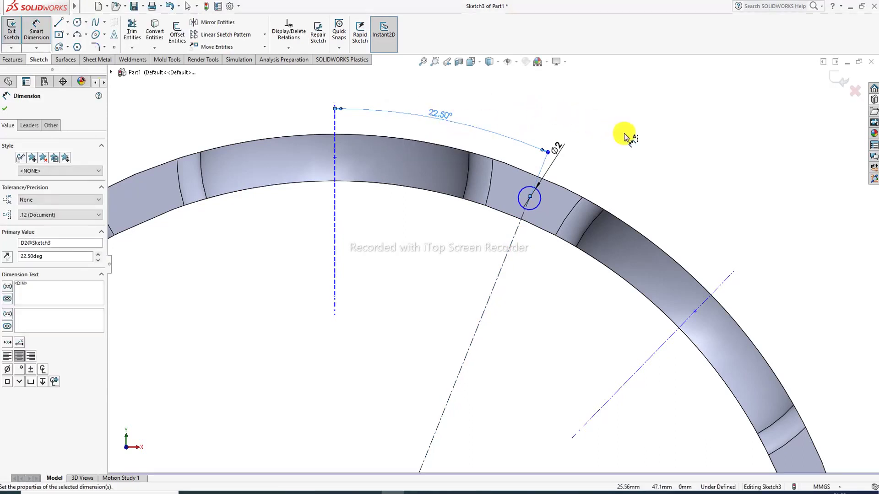
scroll(435, 243, "up", 3)
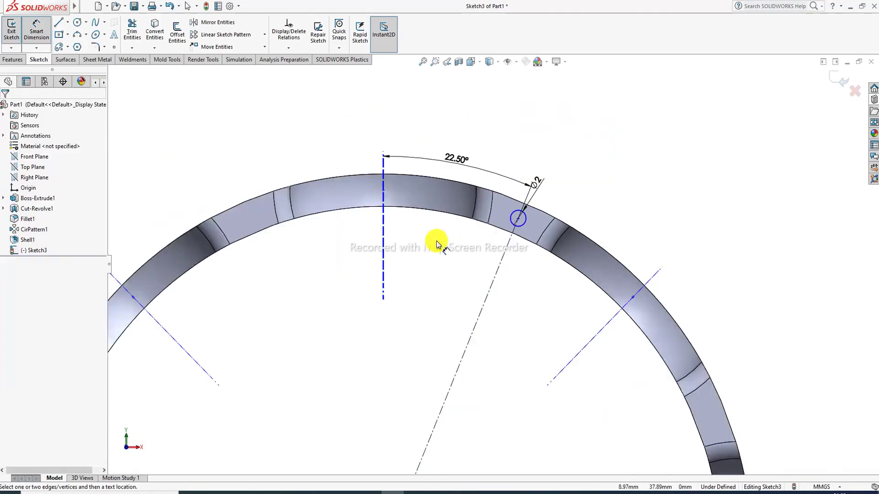
scroll(439, 297, "up", 2)
scroll(458, 297, "down", 3)
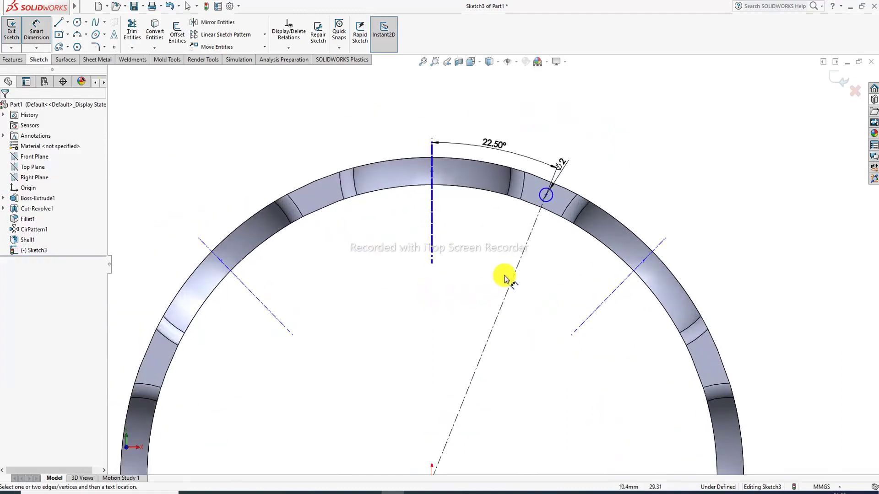
right_click(620, 151)
left_click(644, 139)
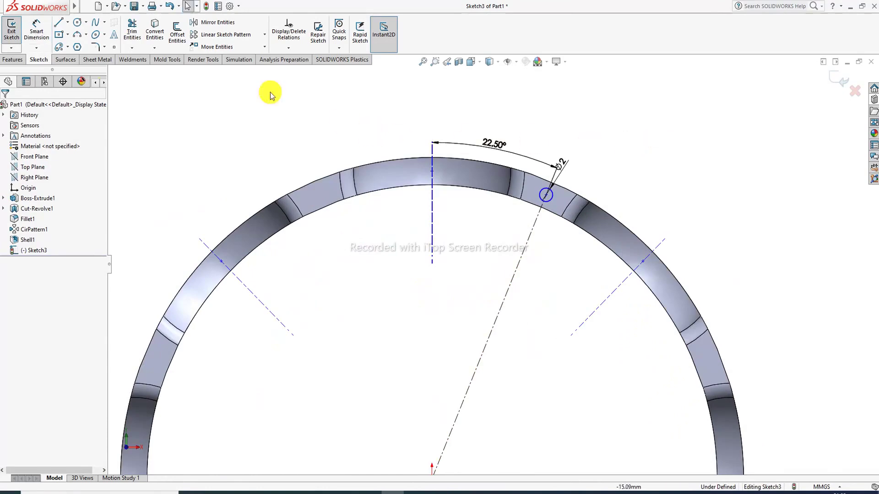
Cut the 2 mm circle through the cage with an Extruded Cut set to Through All
left_click(19, 60)
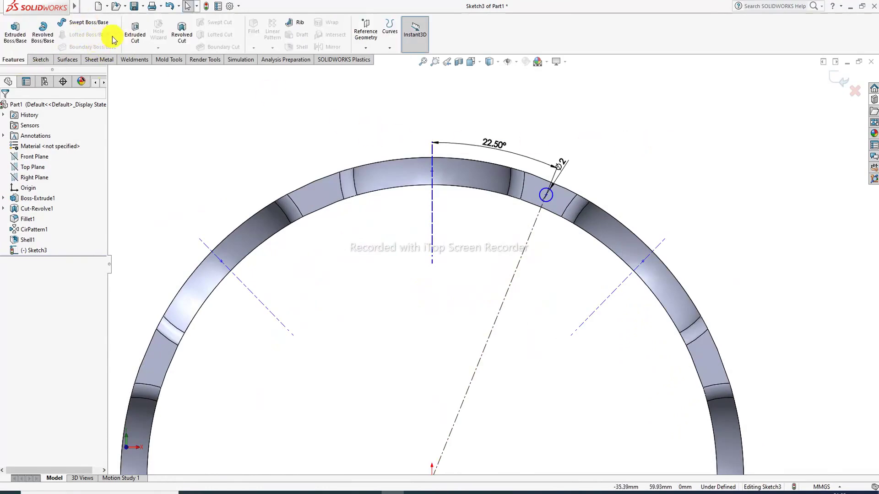
left_click(134, 32)
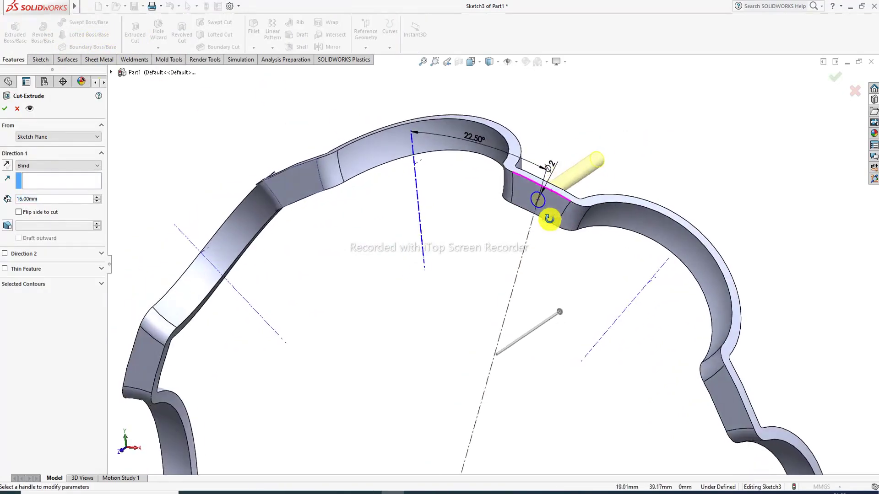
left_click(55, 166)
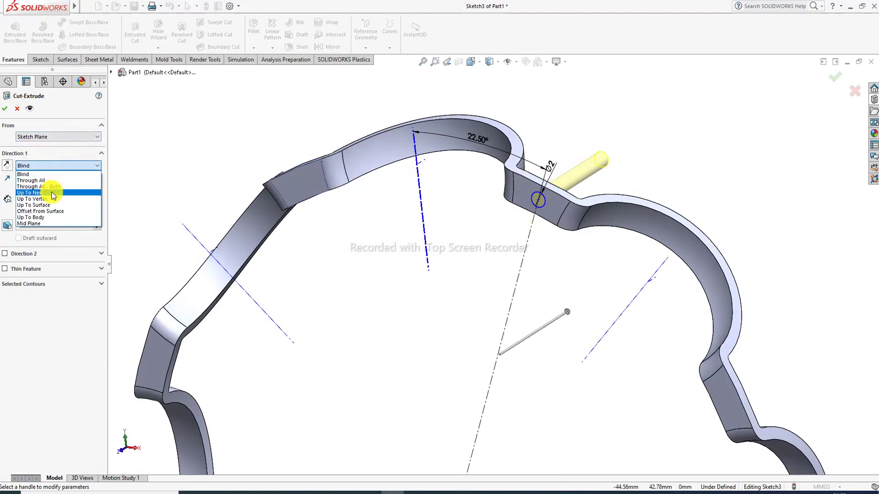
left_click(55, 181)
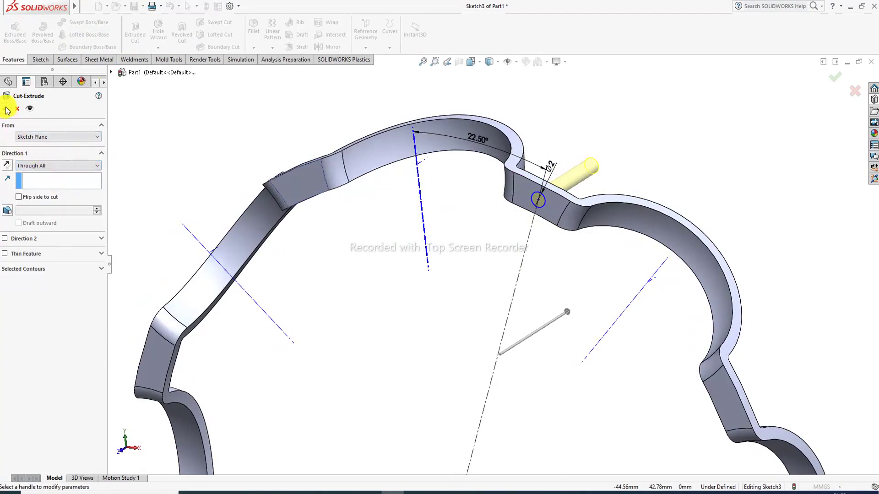
key("Return")
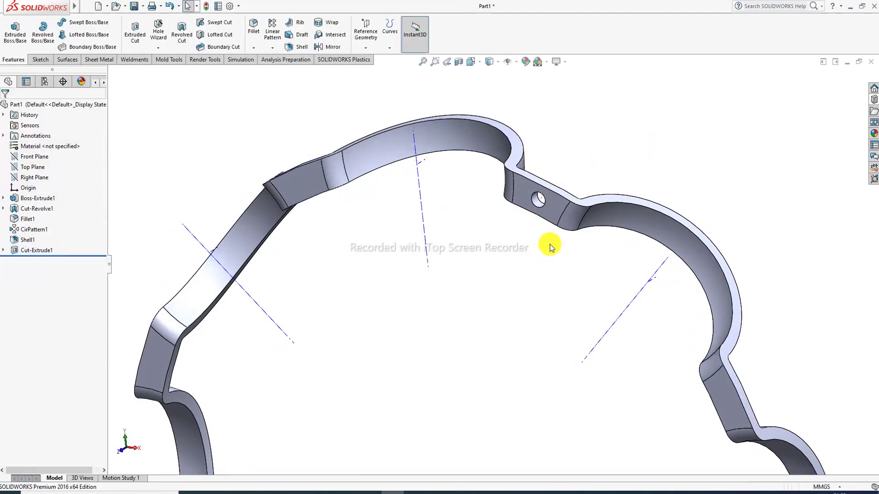
Circular-pattern the 2 mm hole cut about the cage's central axis with 8 equally spaced instances over 360 degrees
scroll(549, 245, "up", 5)
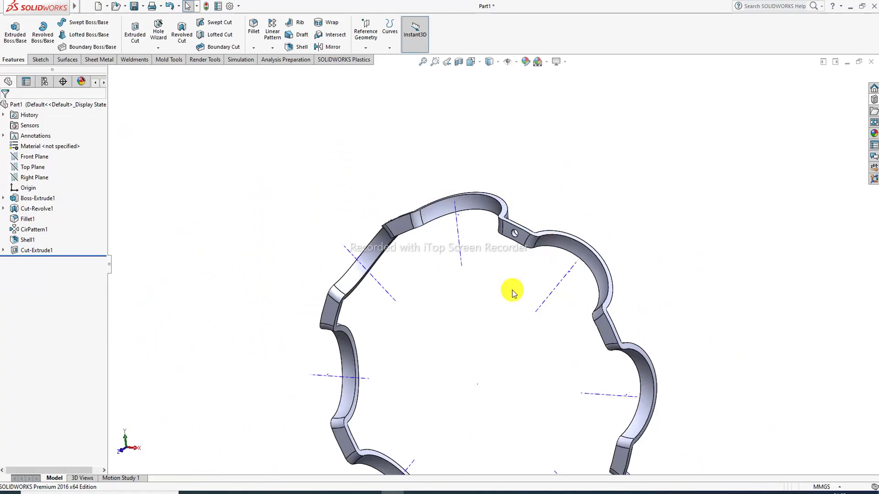
left_click(273, 48)
left_click(298, 71)
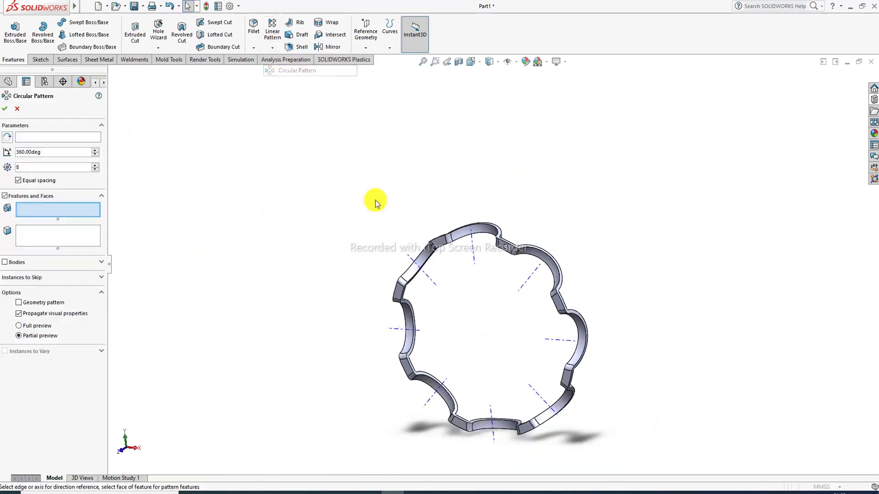
scroll(506, 303, "down", 2)
scroll(478, 361, "down", 2)
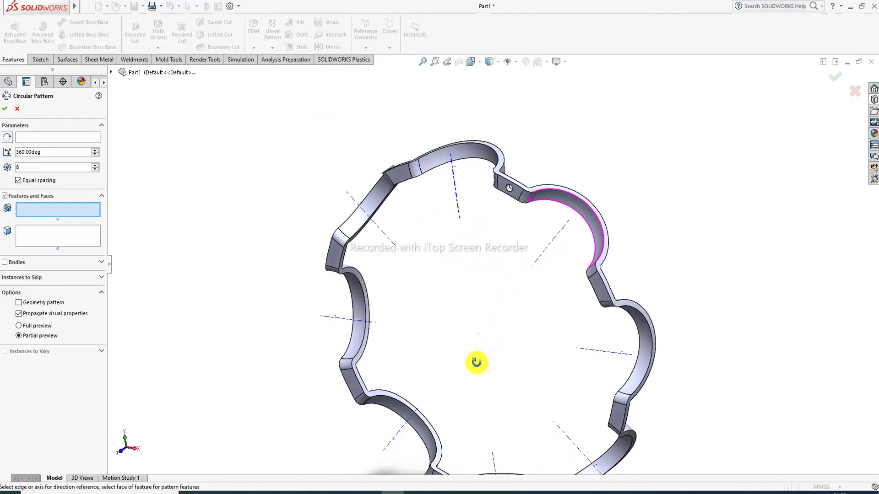
left_click(94, 136)
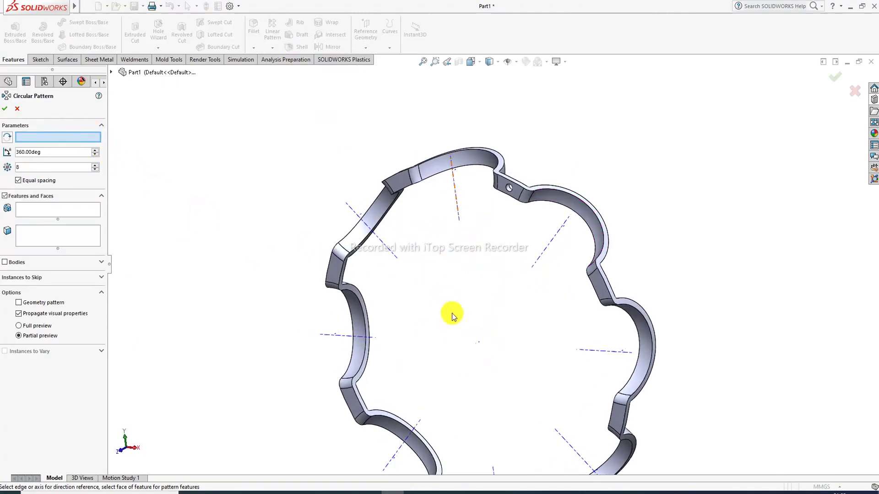
left_click(480, 346)
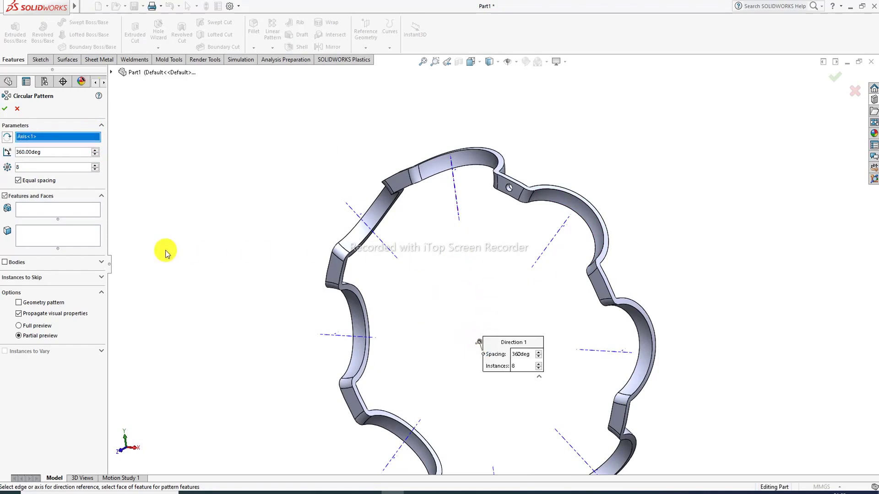
left_click(76, 212)
scroll(542, 192, "down", 3)
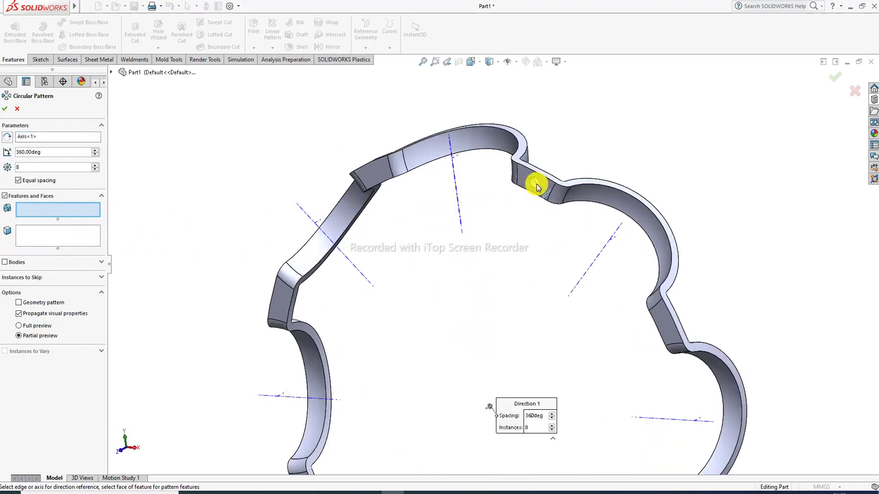
scroll(526, 183, "down", 3)
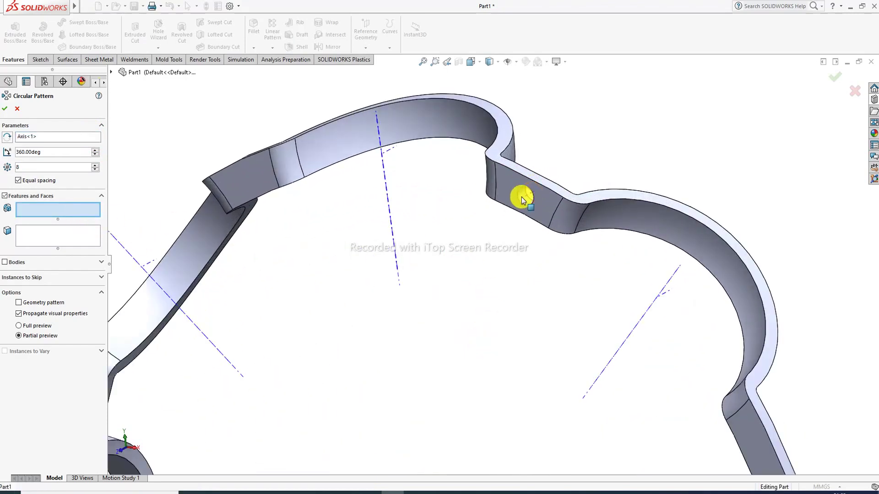
left_click(524, 200)
scroll(478, 308, "up", 8)
scroll(480, 422, "up", 3)
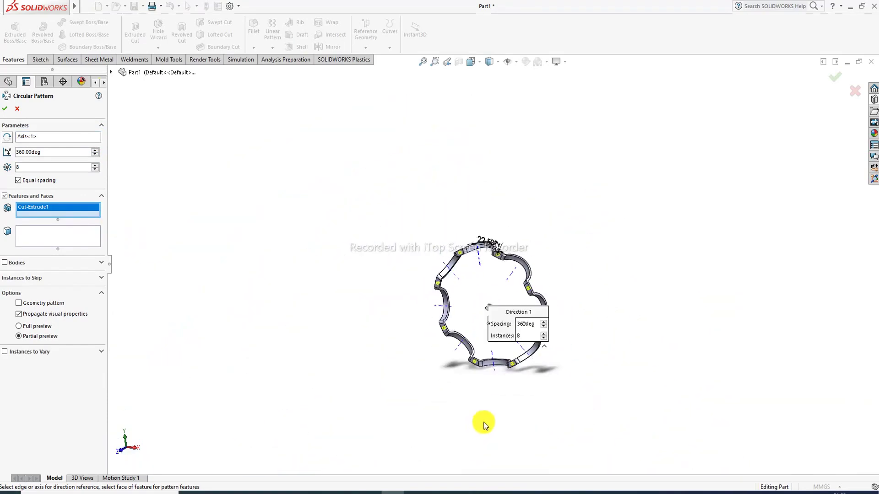
scroll(485, 337, "down", 8)
scroll(517, 174, "up", 4)
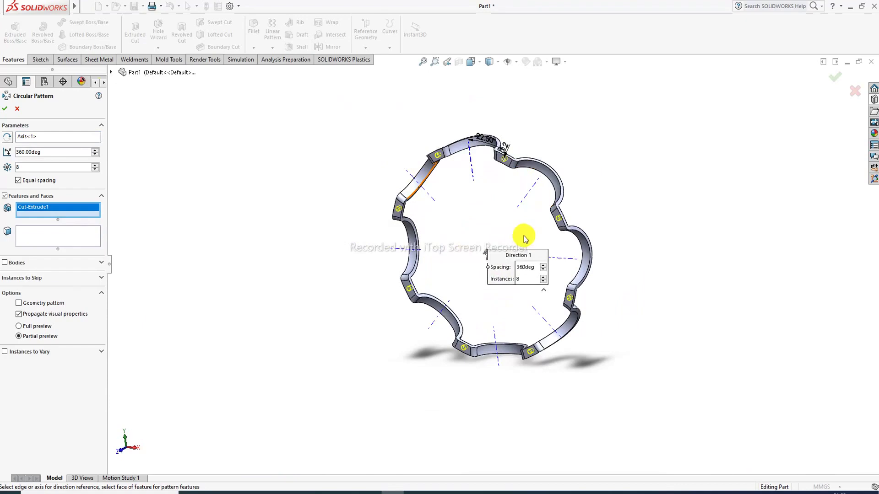
scroll(523, 238, "down", 2)
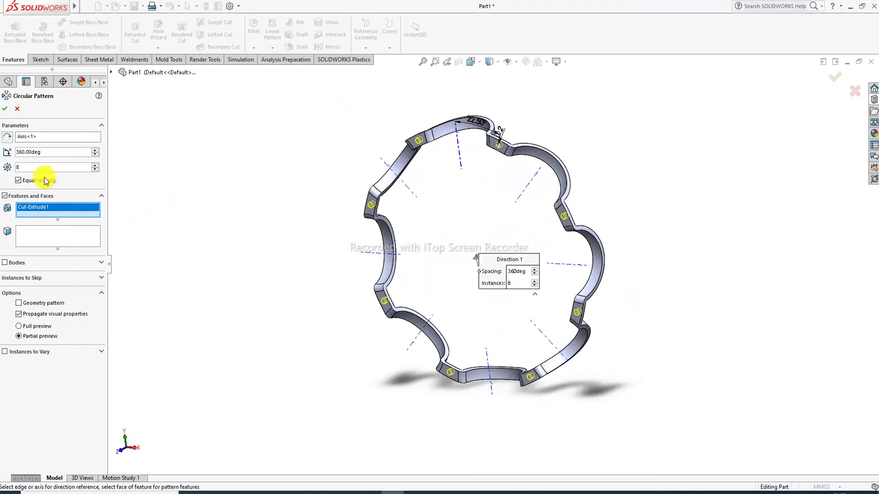
left_click(6, 109)
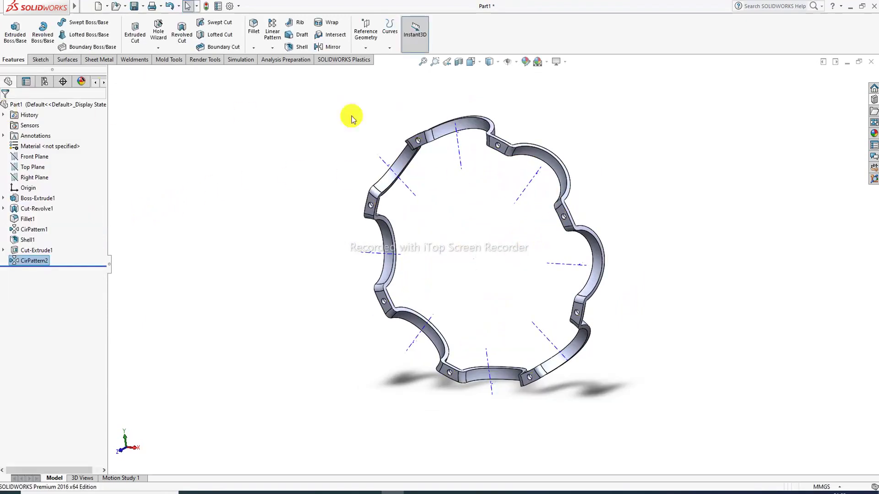
Hide the temporary axes in the cage part's display and fit the model in the view
scroll(415, 222, "down", 2)
middle_click_drag(488, 177, 522, 195)
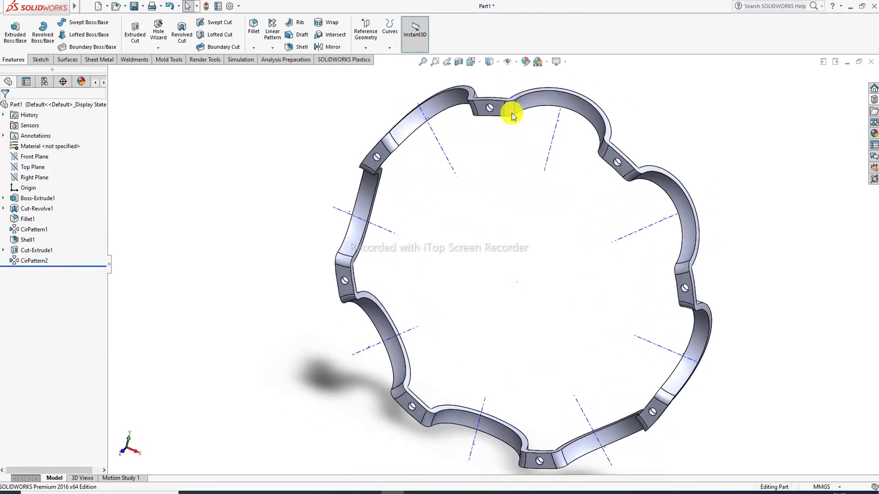
left_click(516, 62)
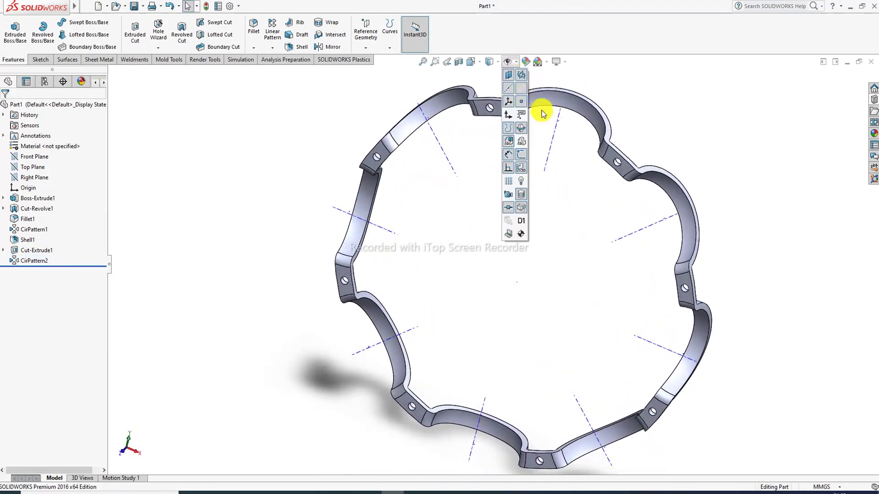
left_click(520, 93)
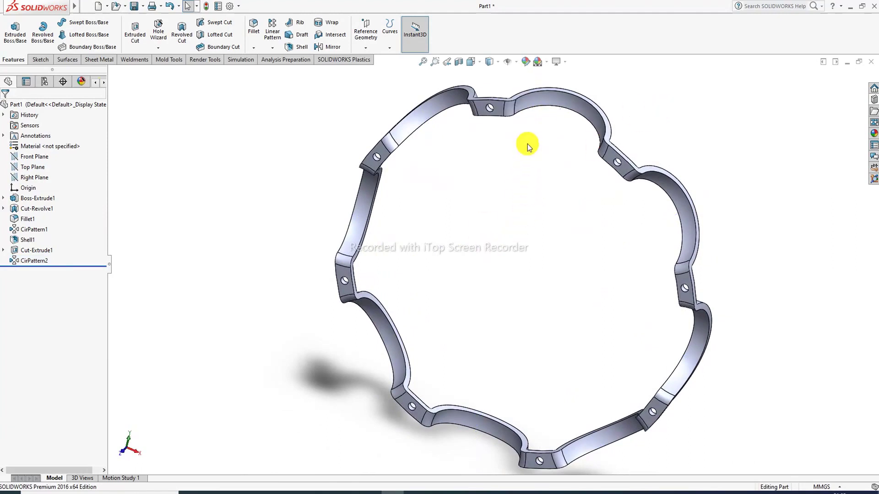
key("f")
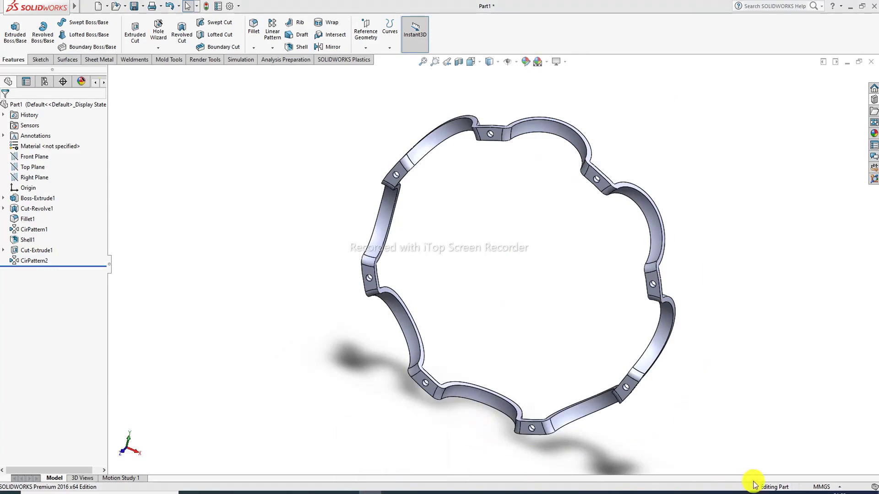
left_click(731, 297)
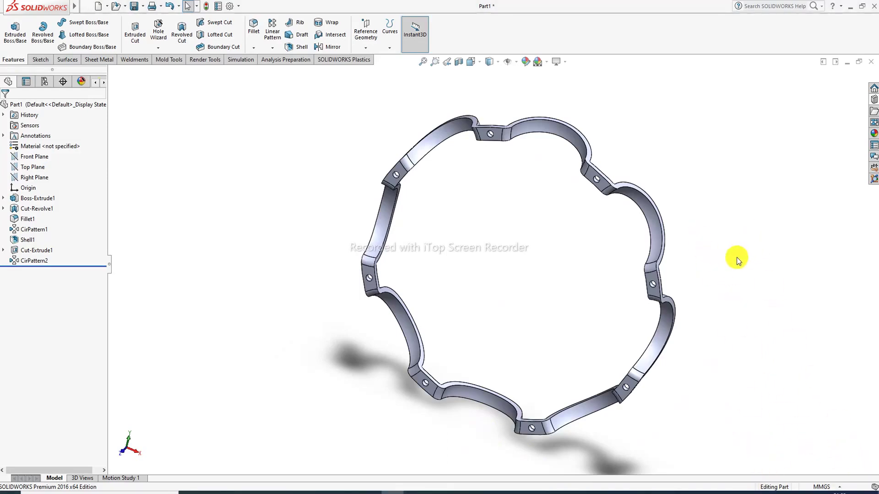
Check the cage's appearance in the PDF drawing and colour the whole cage part orange with RGB 232, 113, 8
key("alt+Tab")
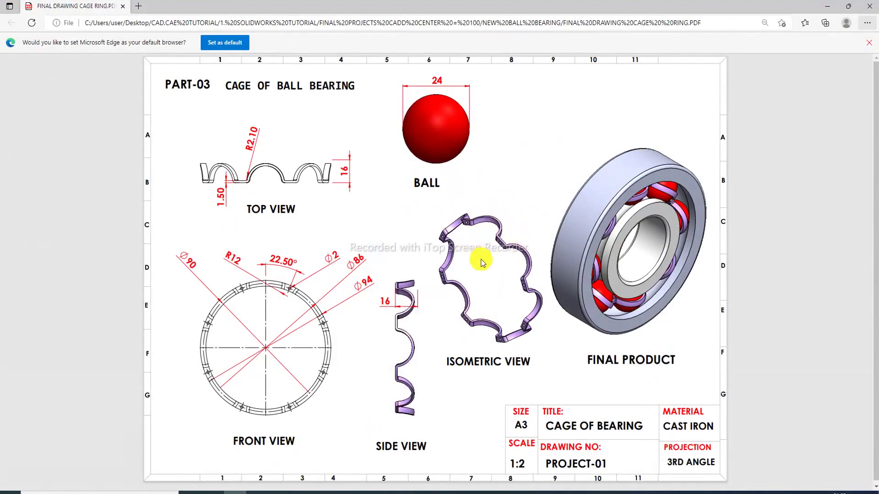
left_click(224, 492)
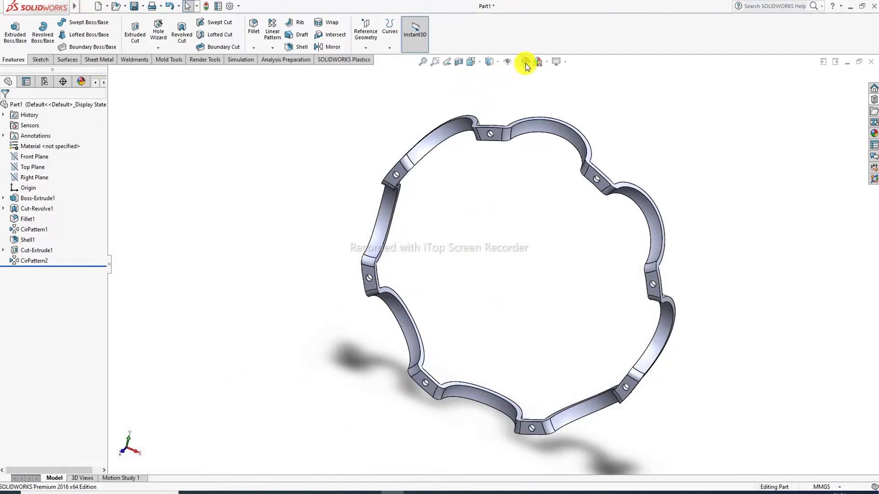
left_click(525, 63)
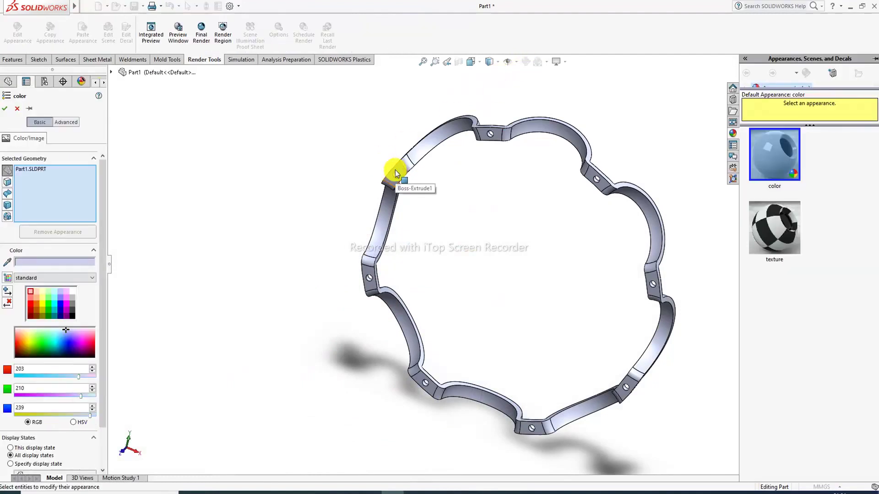
left_click(56, 396)
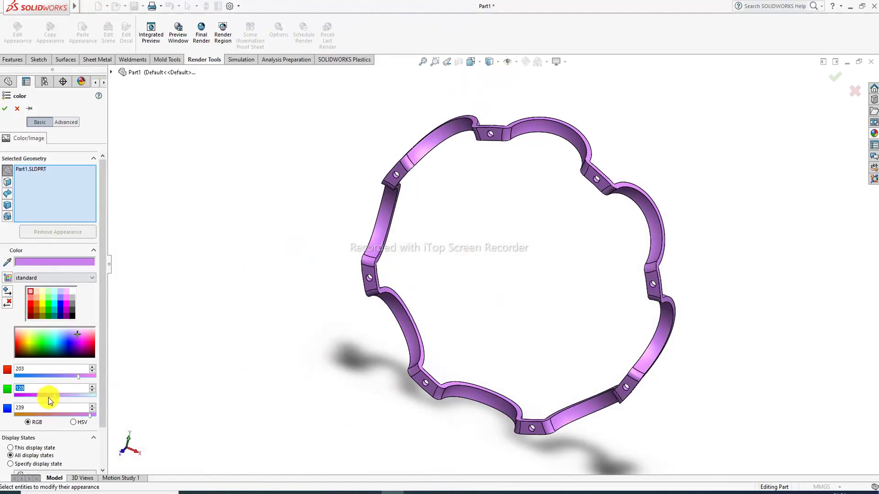
left_click(43, 395)
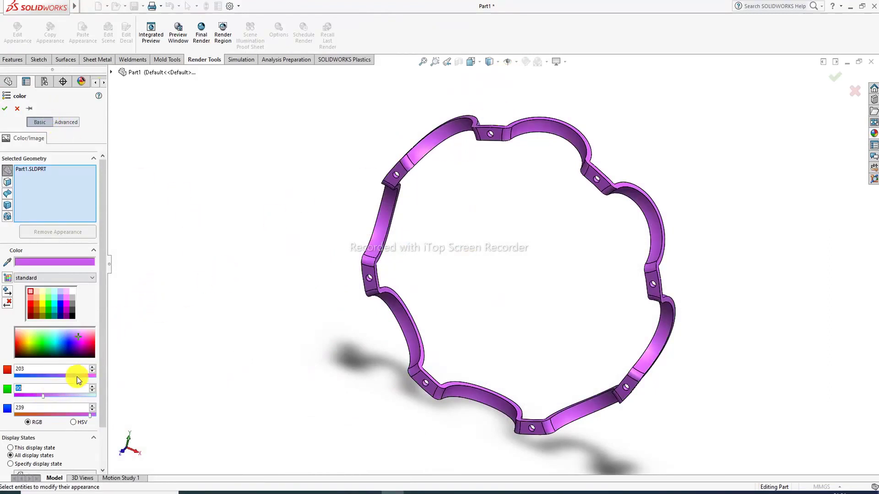
left_click(42, 304)
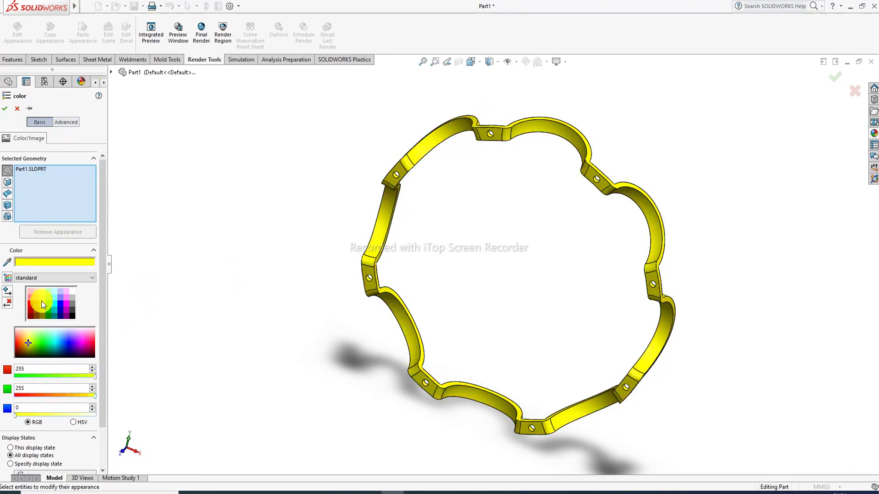
left_click(37, 306)
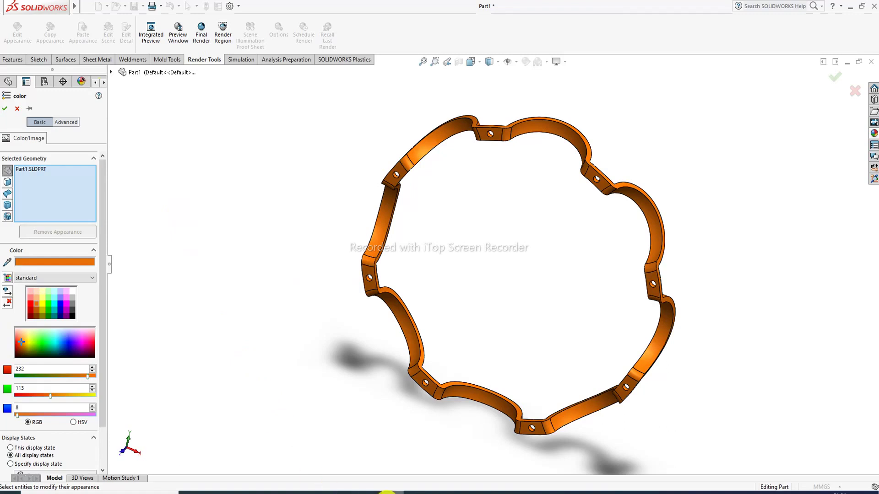
key("Return")
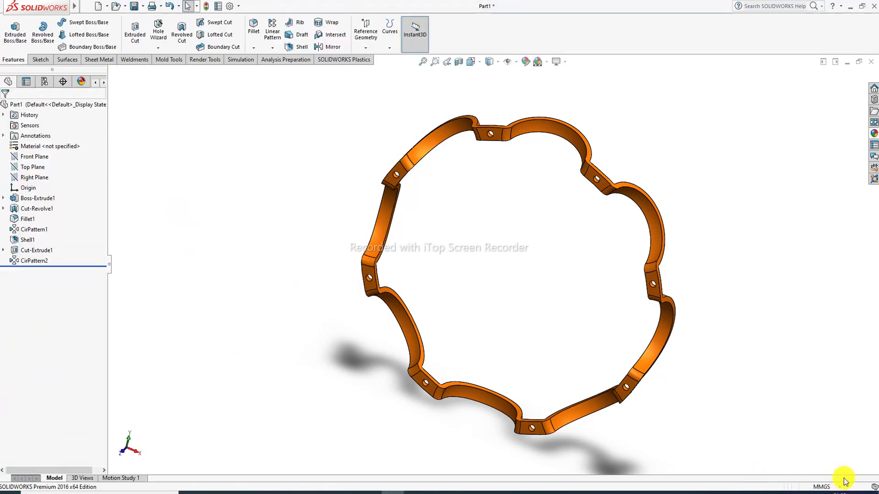
Save the cage part as Part12 in the NEW BALL BEARING folder and close it
scroll(593, 181, "up", 3)
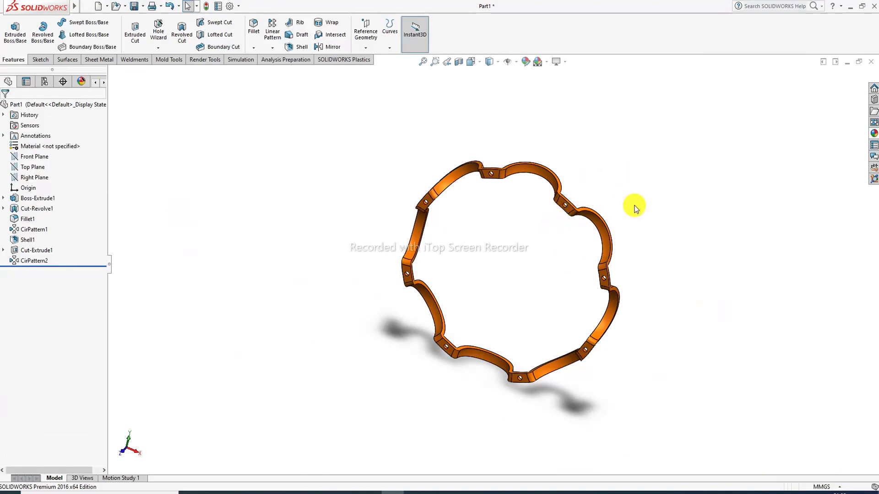
key("ctrl+s")
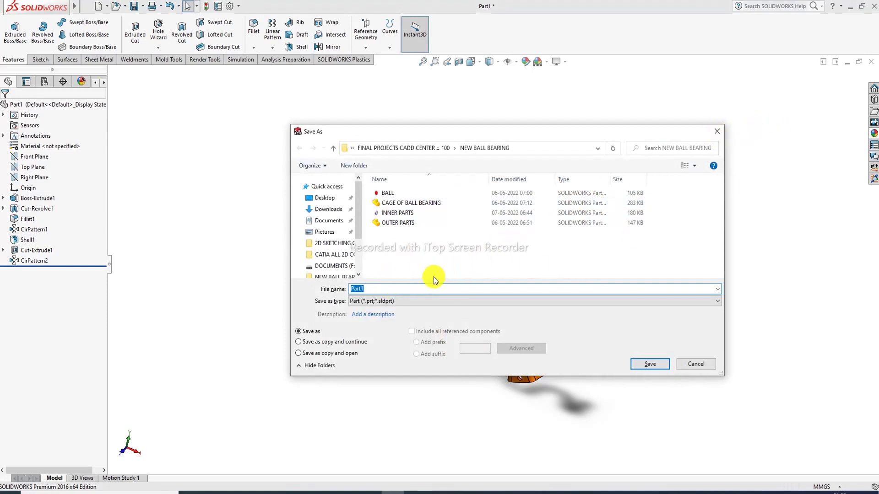
left_click(380, 288)
key("Return")
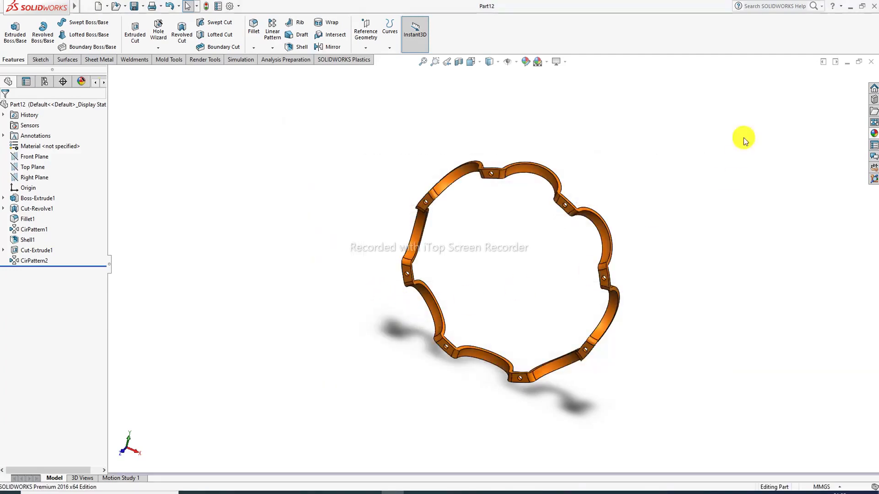
left_click(869, 63)
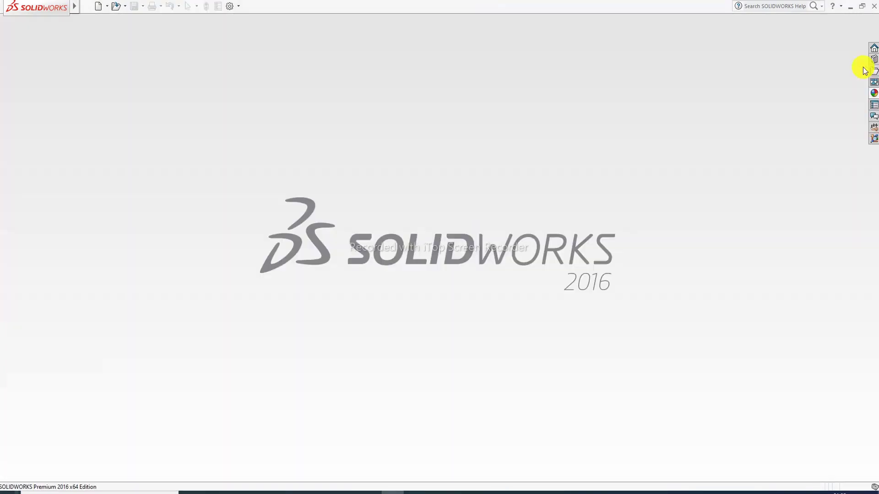
Create a new part document and consult the ball's dimensions in the PDF drawing
left_click(103, 7)
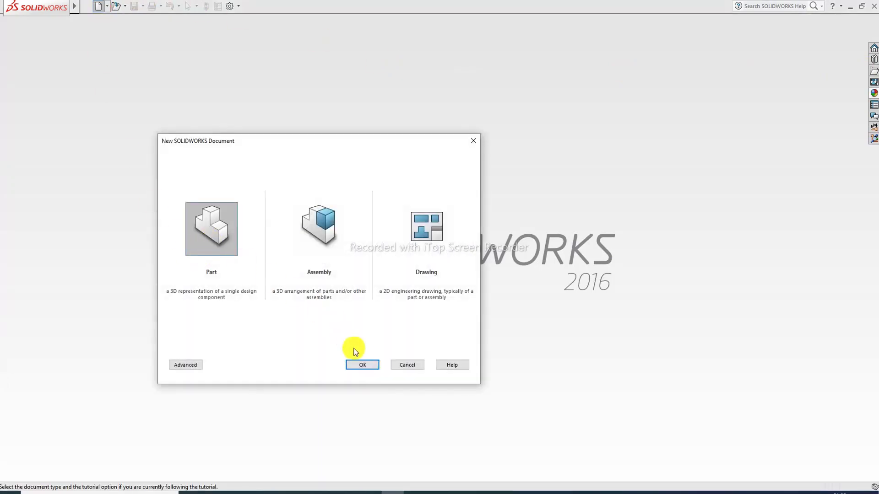
left_click(364, 364)
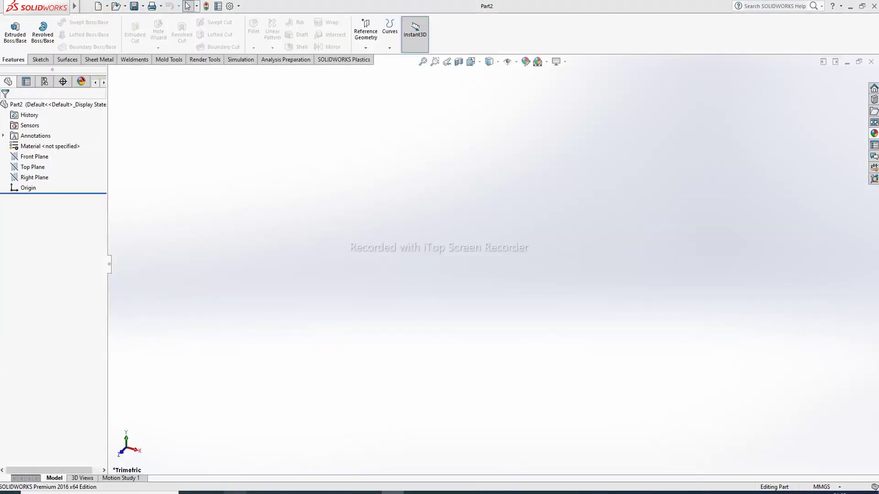
left_click(239, 493)
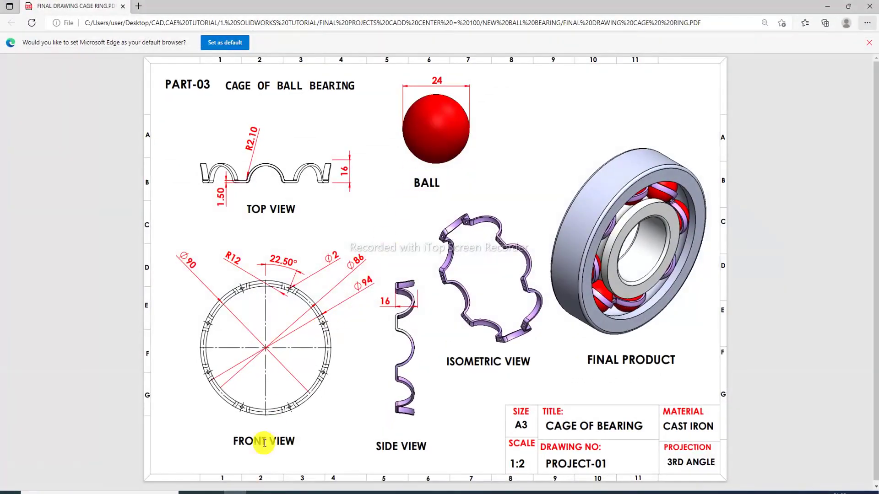
left_click(239, 493)
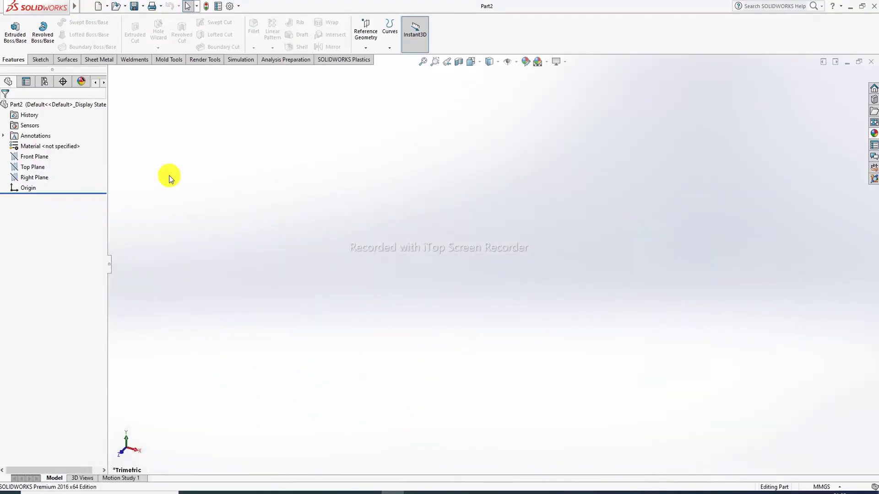
Start a sketch on the Front Plane and draw a half-circle profile with a horizontal base line about 60 mm long through the origin
left_click(34, 157)
left_click(68, 143)
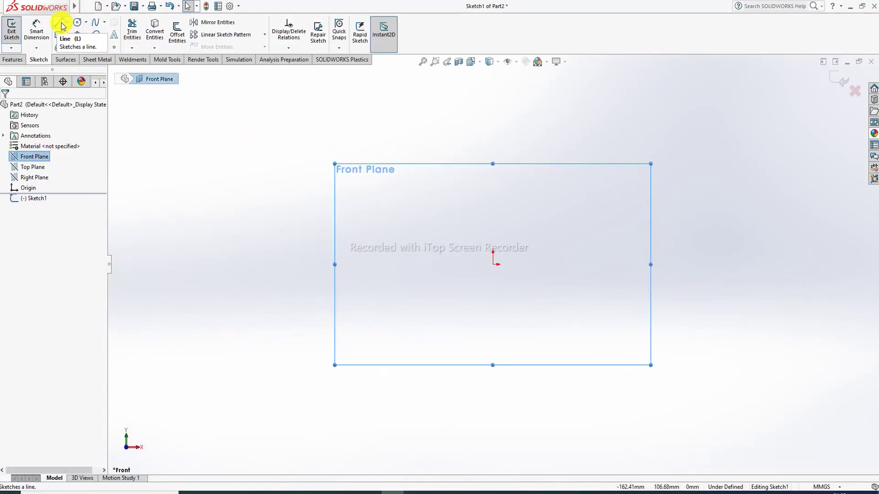
left_click(59, 23)
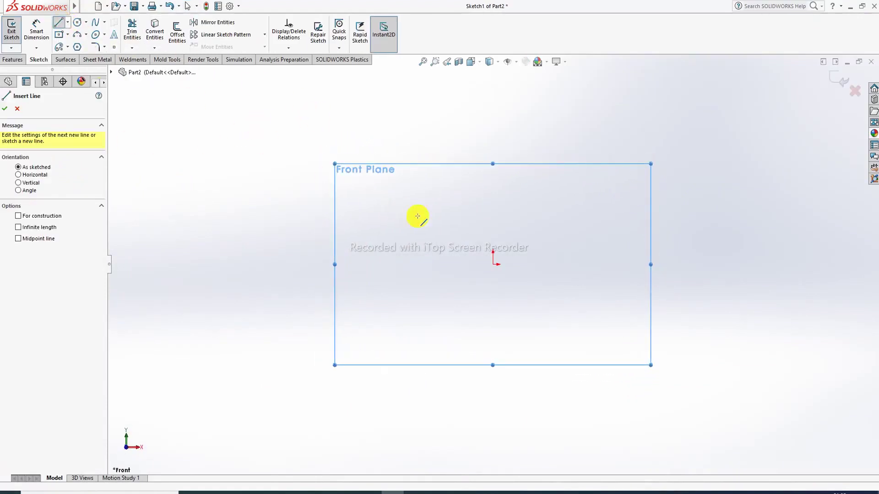
left_click(441, 264)
left_click(547, 265)
mouse_move(546, 265)
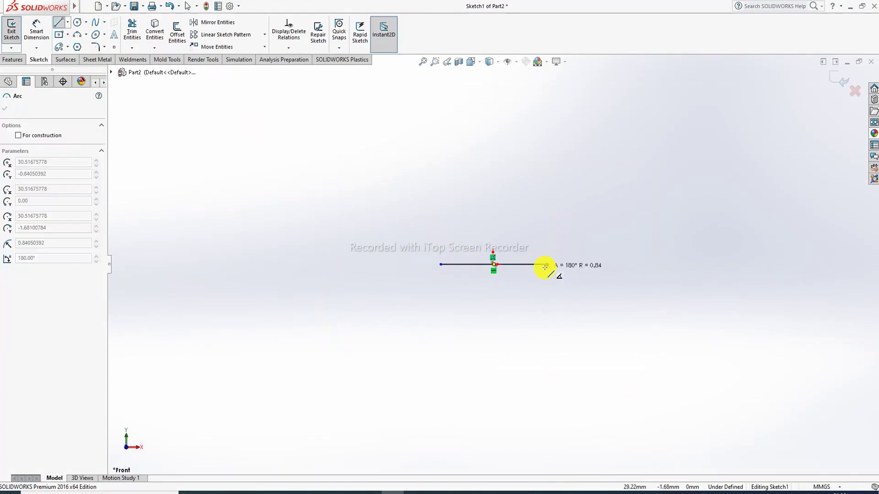
left_click(439, 264)
right_click(535, 196)
left_click(556, 202)
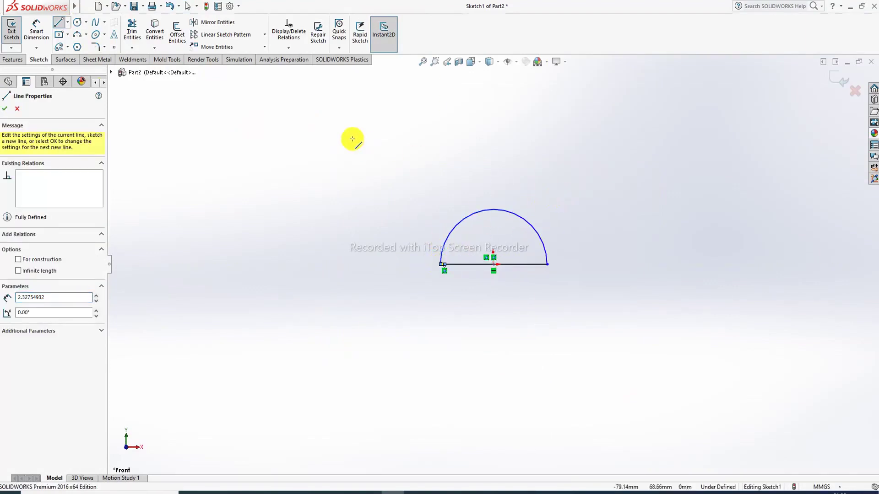
Remove the stray short segment at the profile's left end and join the arc's endpoint to the base line
left_click(36, 30)
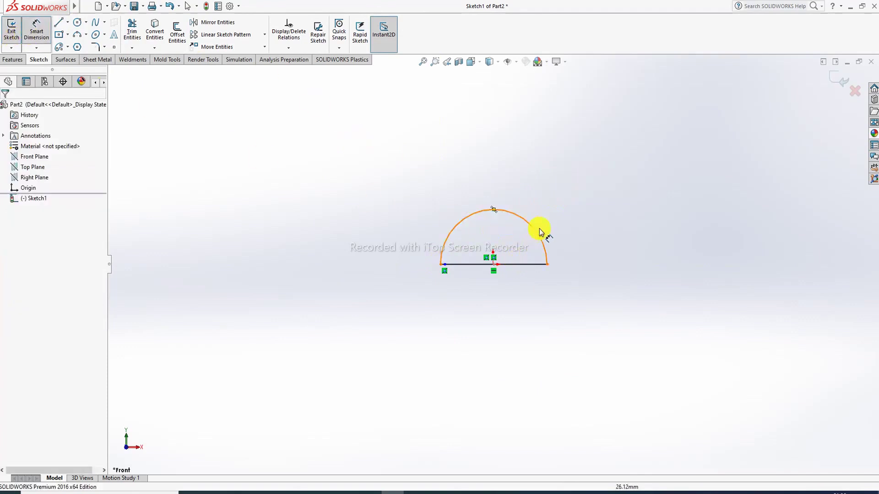
scroll(453, 266, "down", 8)
scroll(481, 274, "down", 4)
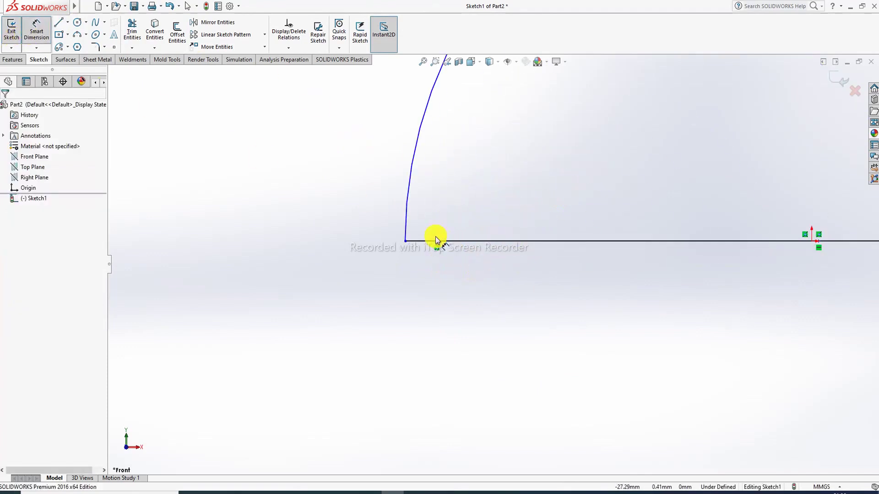
right_click(456, 227)
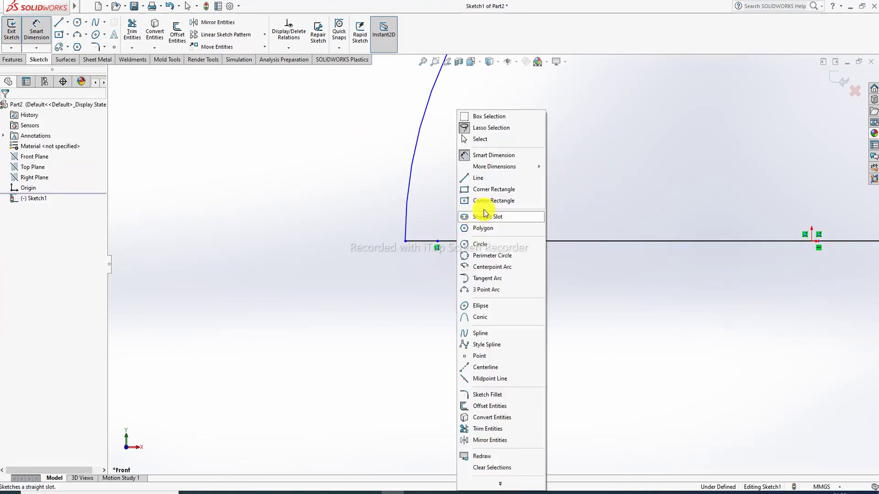
left_click(486, 139)
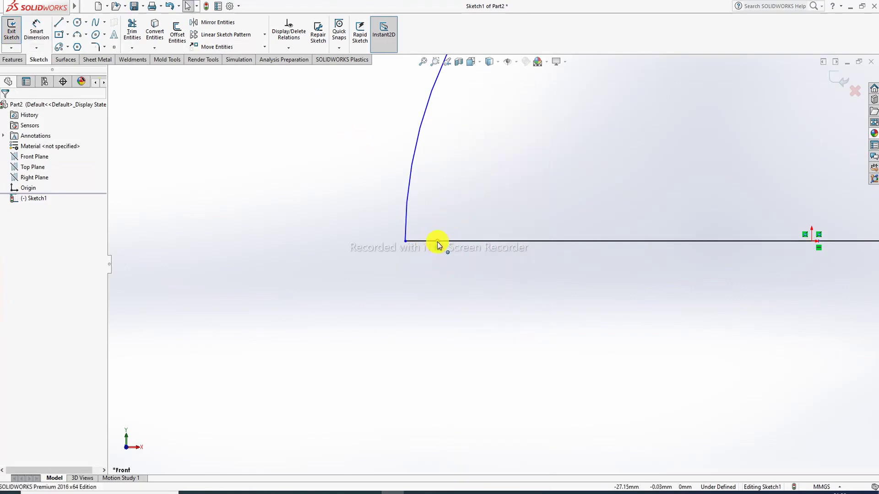
left_click(405, 242)
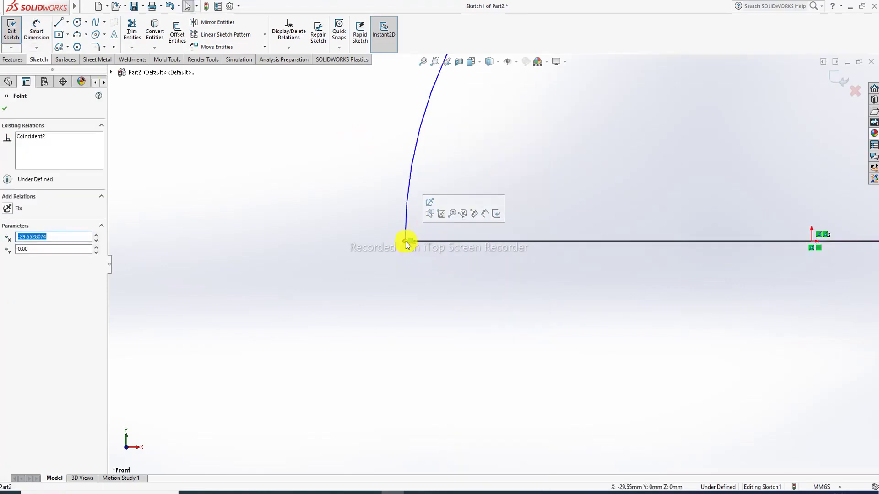
mouse_move(406, 241)
left_mouse_down()
mouse_move(406, 269)
mouse_move(412, 242)
left_mouse_up()
key("Escape")
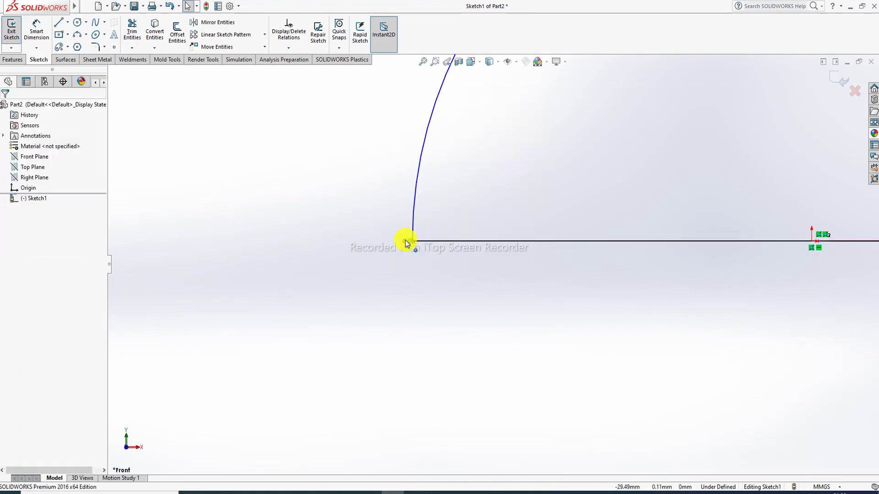
scroll(418, 247, "down", 2)
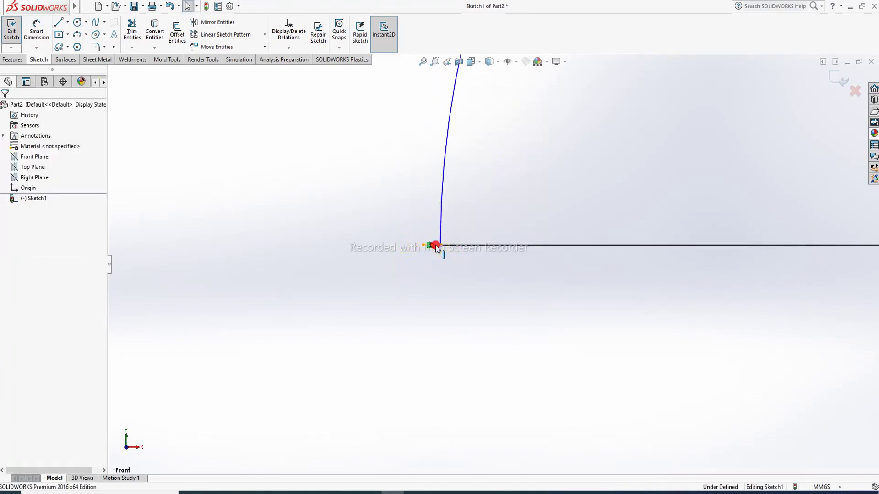
left_click(435, 245)
key("Escape")
Make the arc's centre point coincident with the sketch origin
scroll(486, 212, "up", 3)
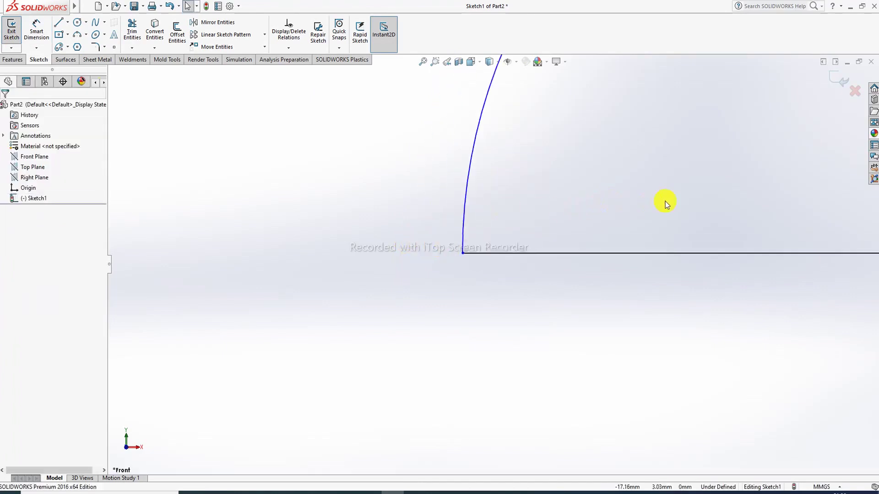
scroll(733, 210, "up", 3)
scroll(740, 213, "down", 6)
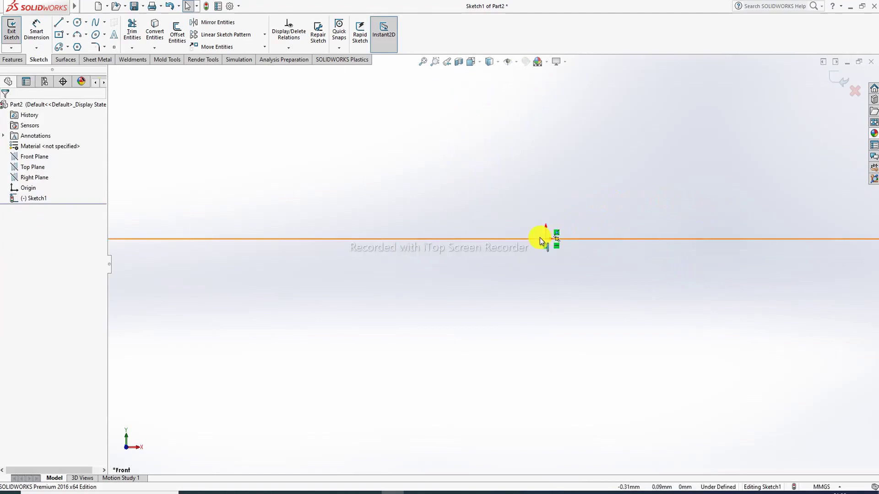
left_click(546, 238)
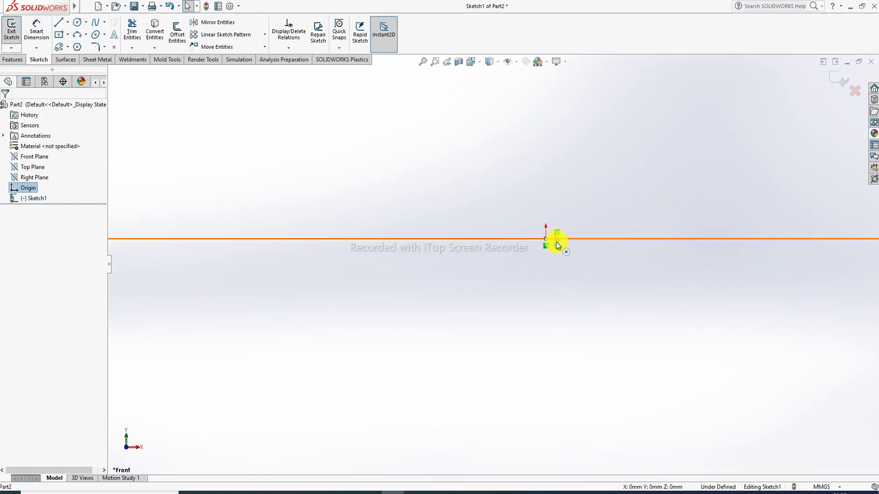
left_click(558, 240, "ctrl")
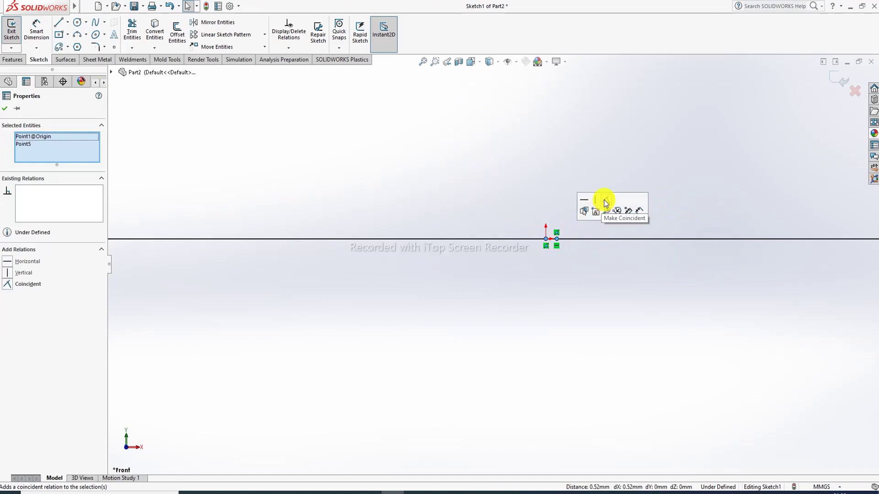
left_click(603, 199)
left_click(578, 232)
key("f")
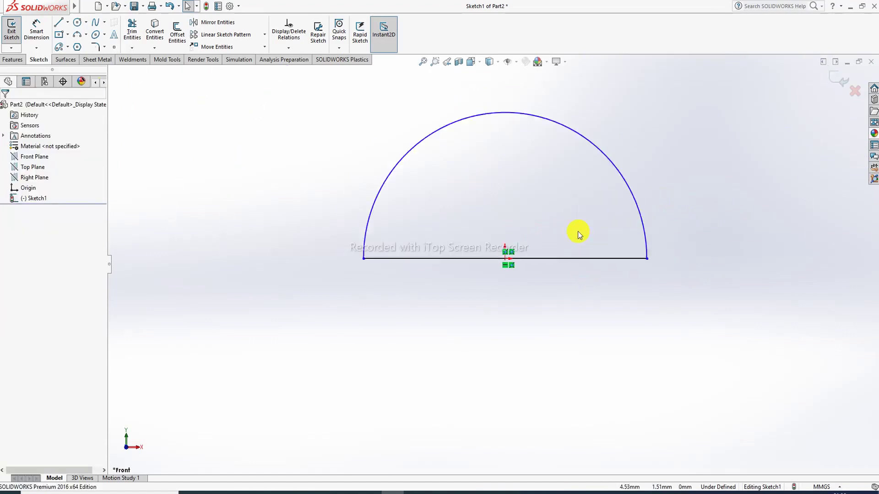
Dimension the half-circle arc with a radius of 12 mm
left_click(36, 32)
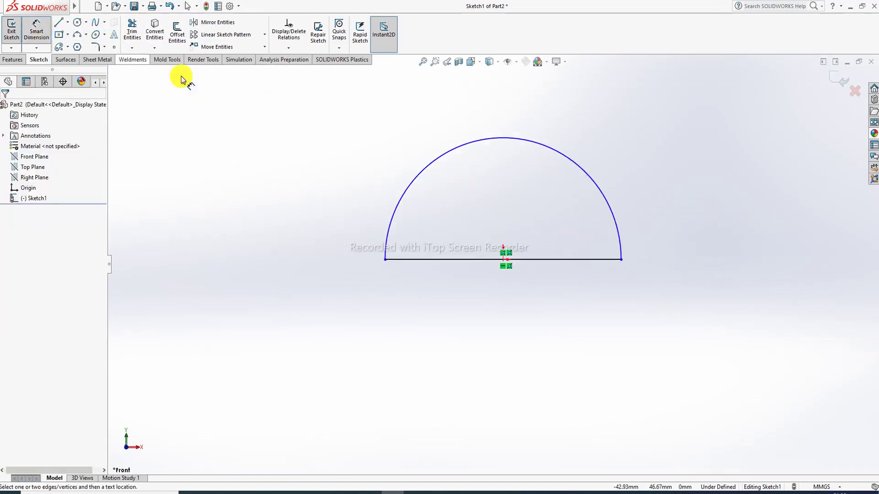
left_click(553, 151)
left_click(607, 121)
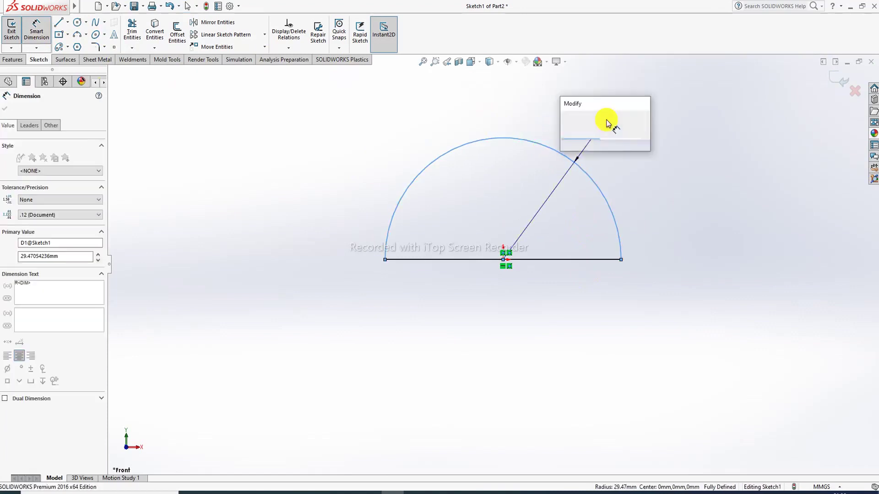
type("12")
key("Return")
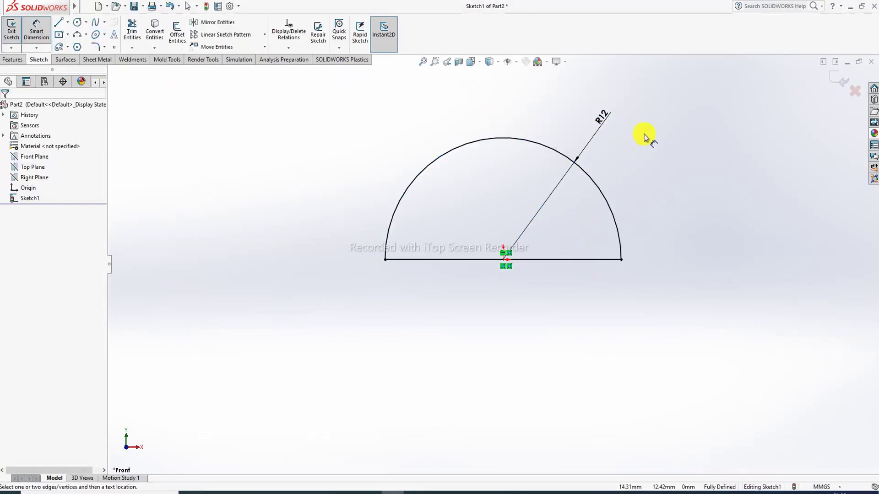
right_click(646, 118)
left_click(662, 139)
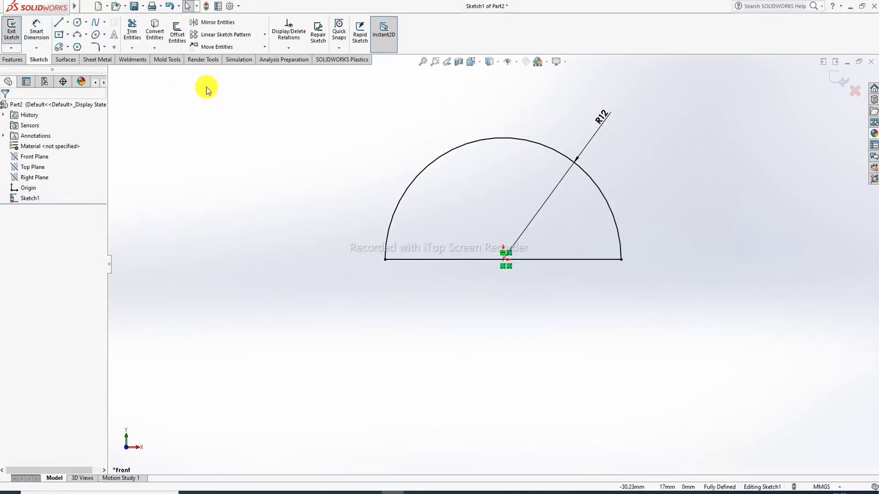
Revolve the half-circle profile 360° about its straight base line to form the solid ball
left_click(14, 59)
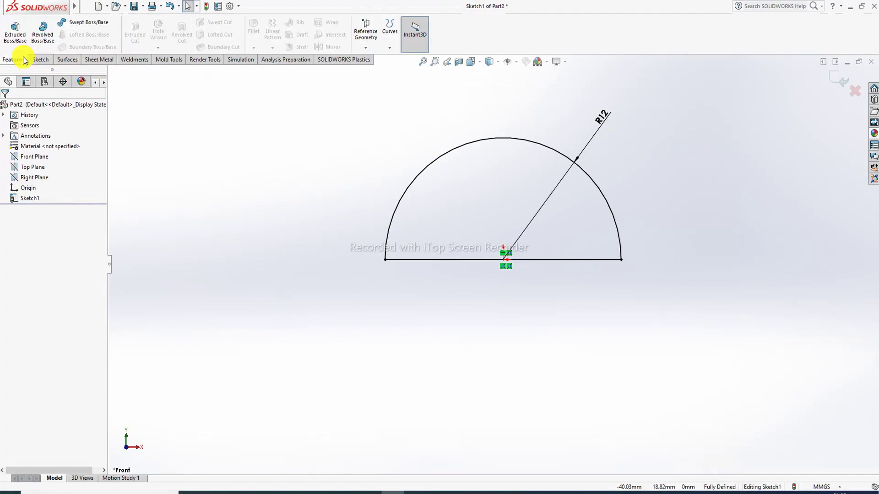
left_click(42, 37)
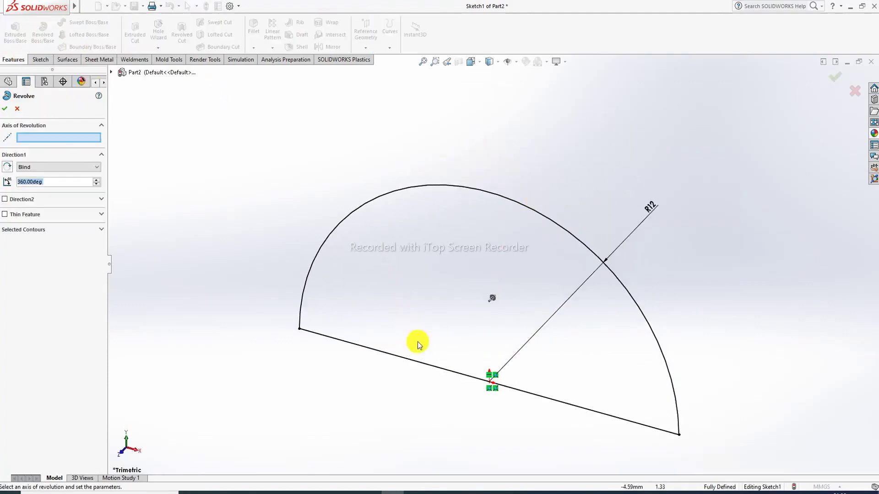
left_click(421, 362)
scroll(460, 288, "up", 3)
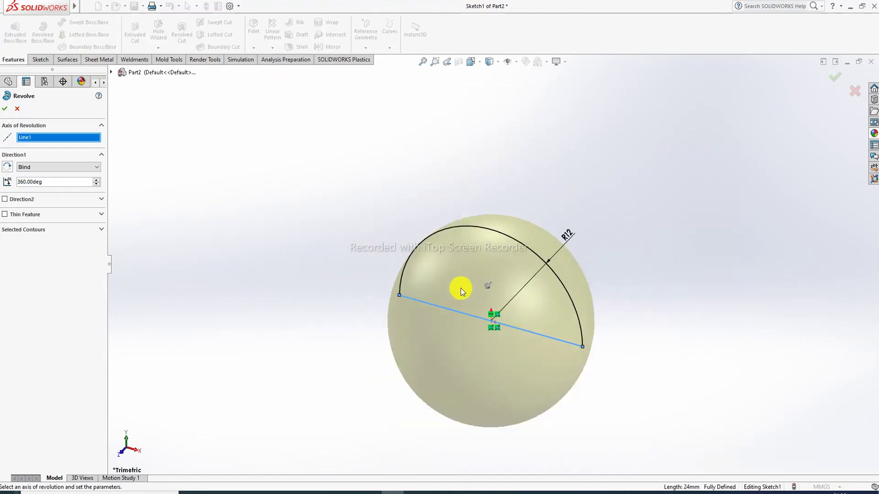
left_click(4, 110)
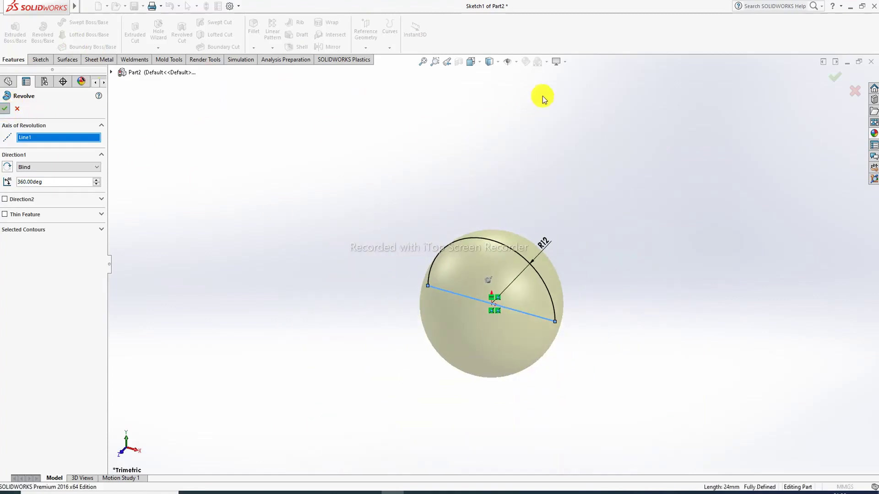
Apply the Plain White scene to the ball part's view
left_click(548, 64)
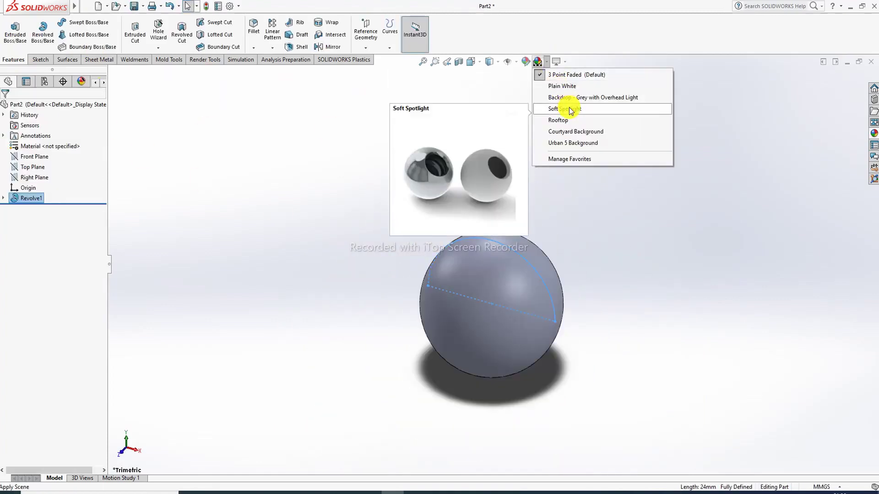
left_click(517, 81)
left_click(546, 62)
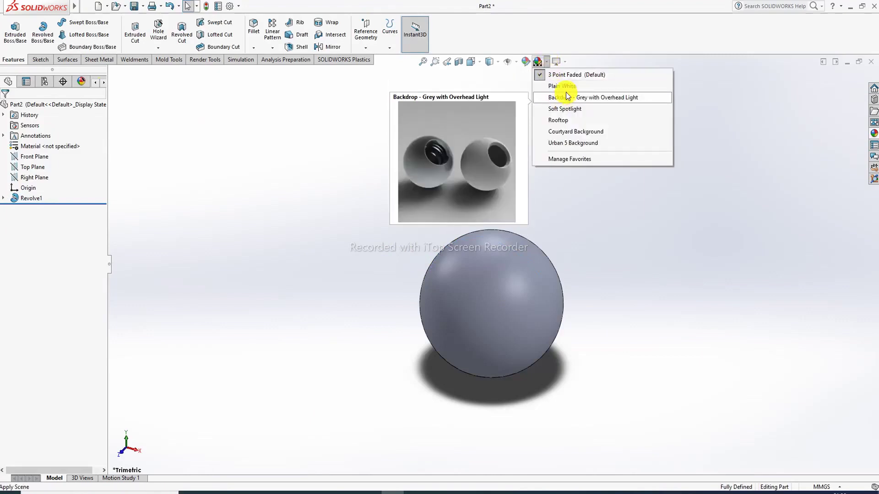
left_click(566, 86)
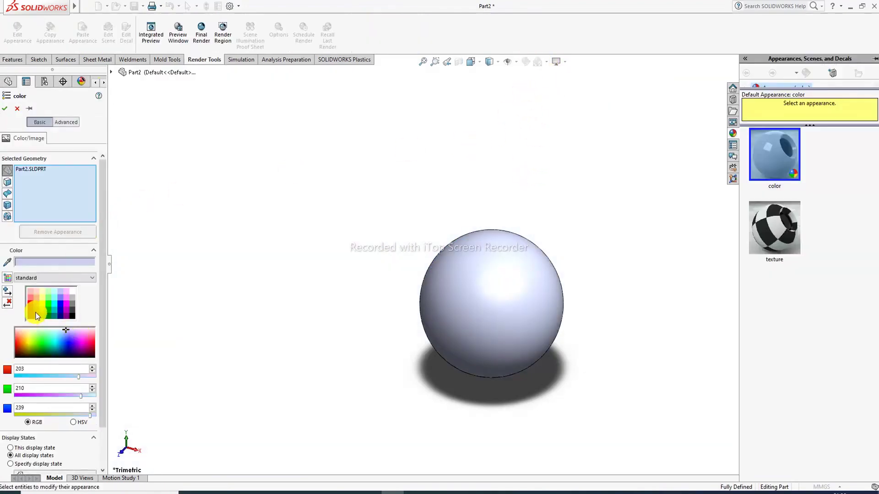
Colour the whole ball part red with RGB 255, 0, 0
left_click(31, 304)
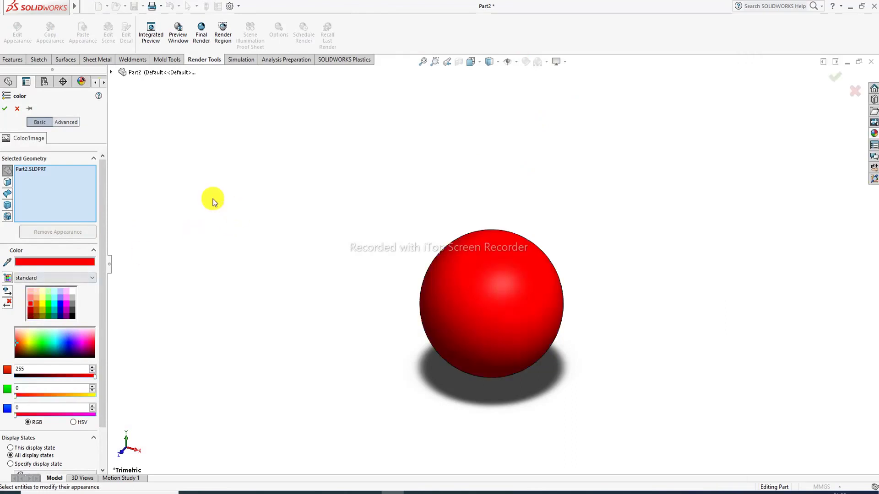
left_click(5, 110)
scroll(461, 347, "up", 3)
scroll(487, 333, "down", 2)
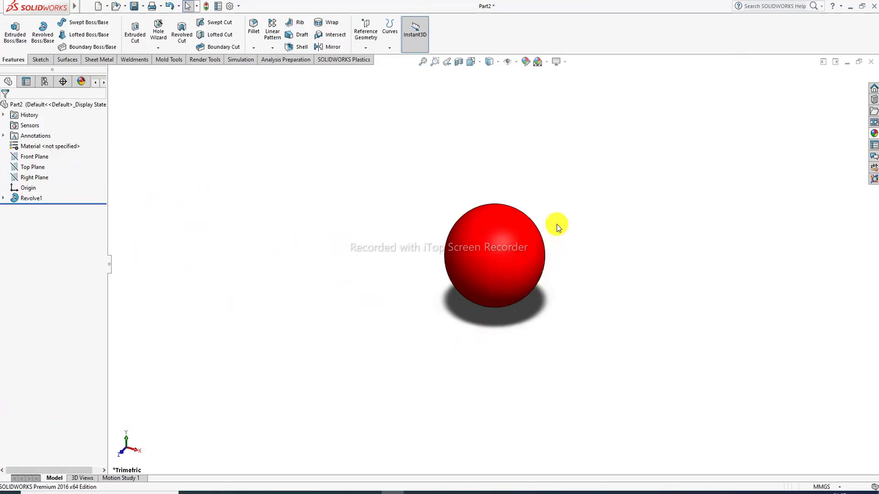
Save the ball part as Part22 in the NEW BALL BEARING folder and check it against the PDF drawing
left_click(237, 493)
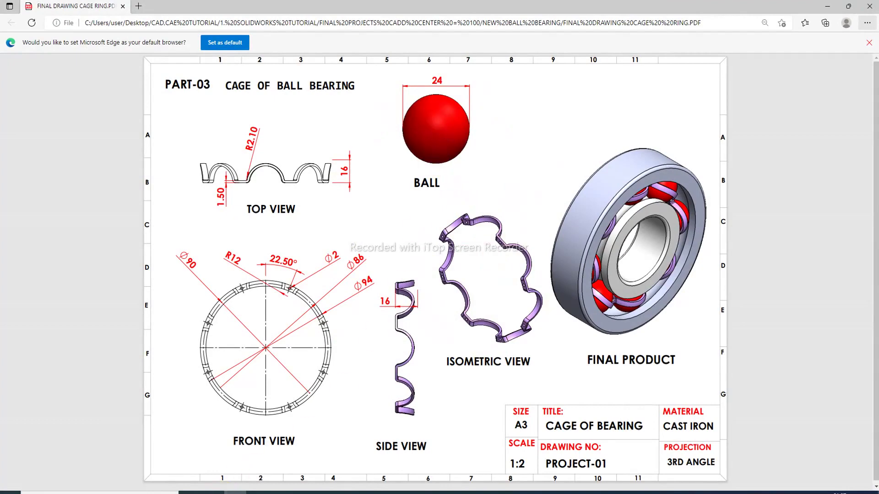
left_click(236, 492)
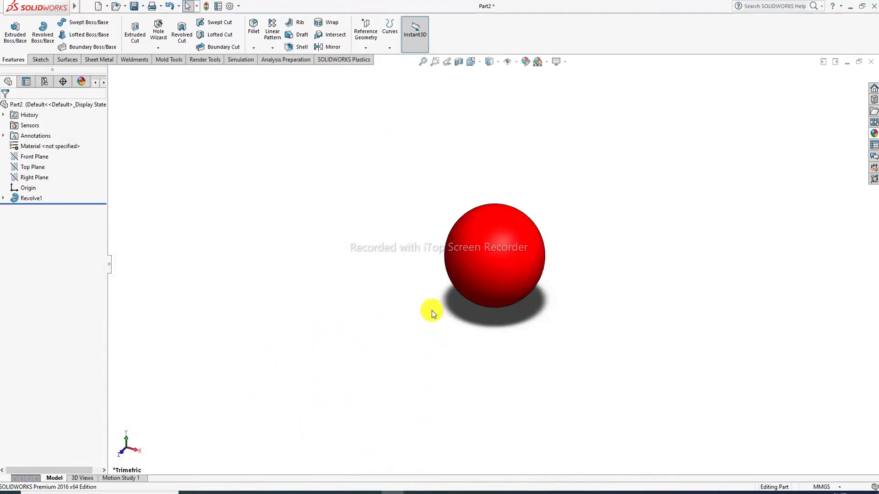
key("ctrl+s")
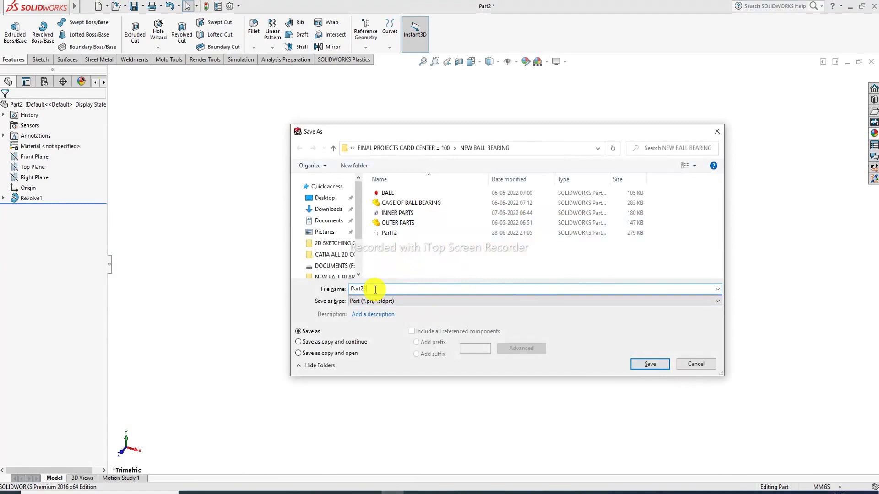
type("2")
key("Return")
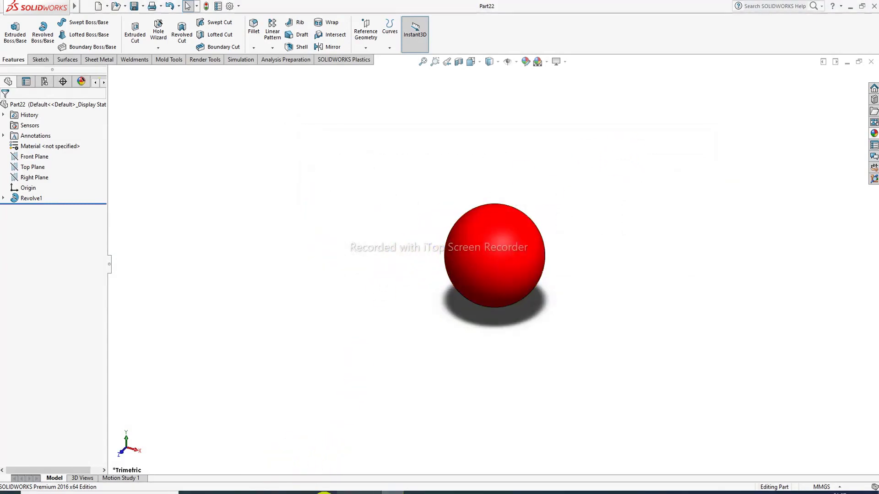
left_click(240, 492)
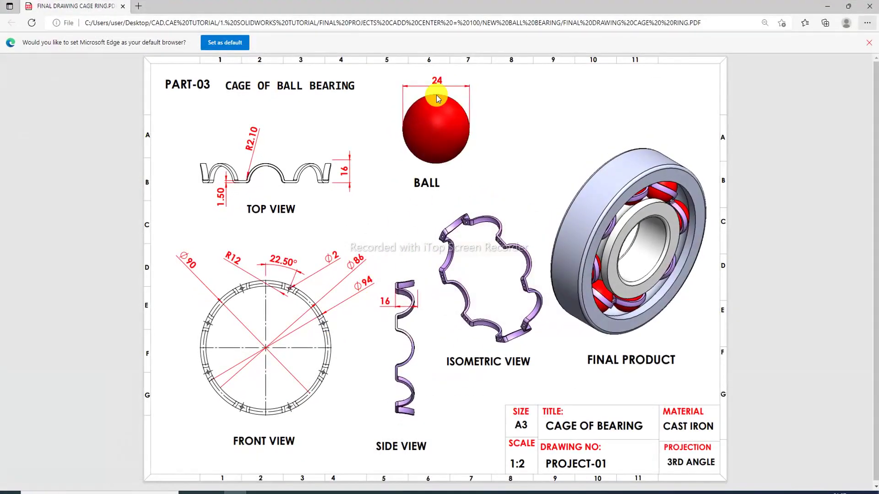
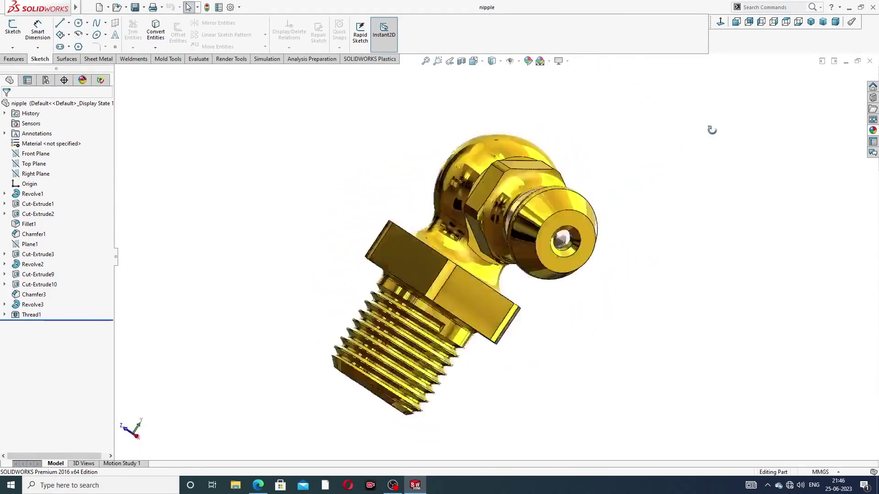
Show the nipple part in isometric view, section it along the Front Plane and examine its internal passages and ball seat
left_click(811, 22)
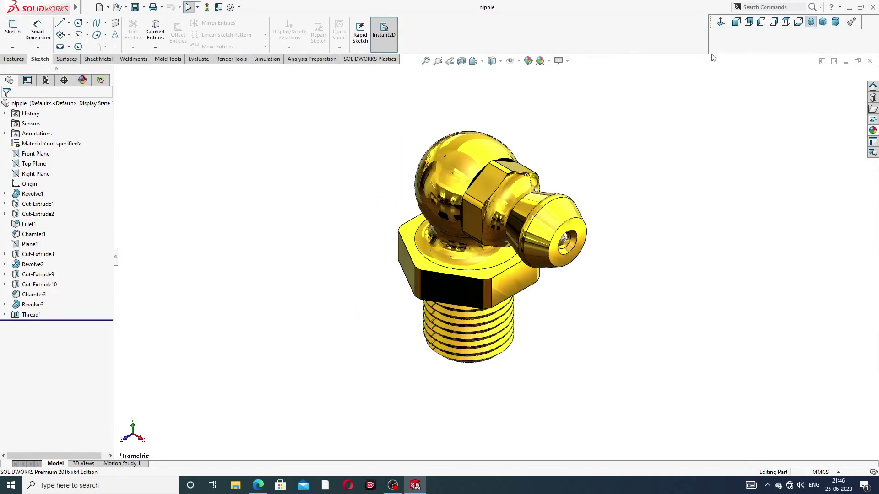
left_click(462, 61)
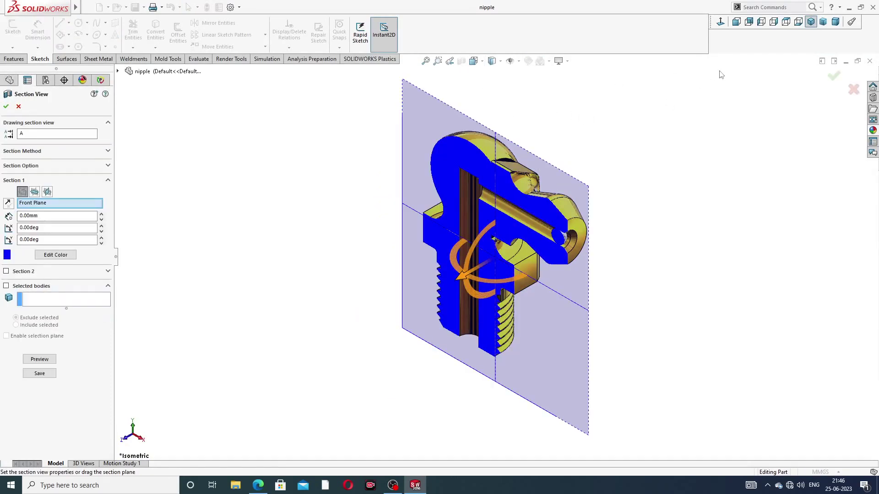
left_click(833, 76)
middle_click_drag(617, 145, 620, 167)
middle_click_drag(577, 194, 583, 155)
scroll(523, 180, "down", 4)
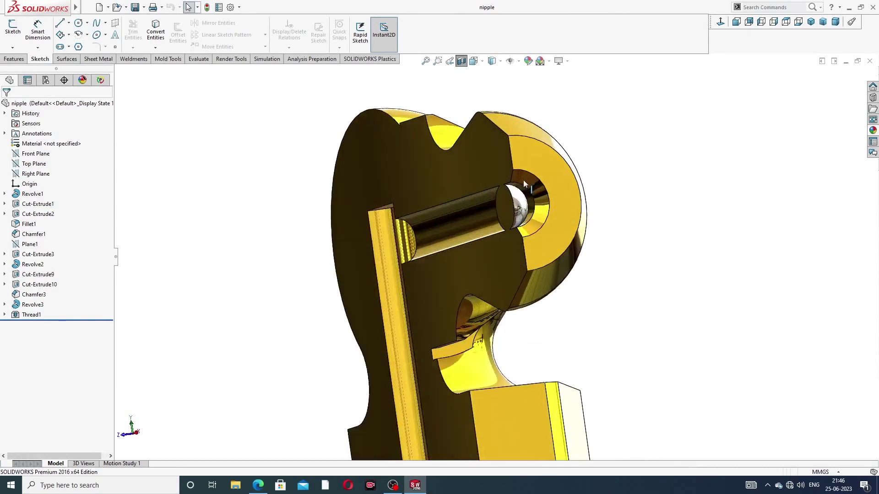
Examine the ball and bore in the sectioned nipple, turn off the section view and inspect the whole fitting
scroll(523, 180, "down", 3)
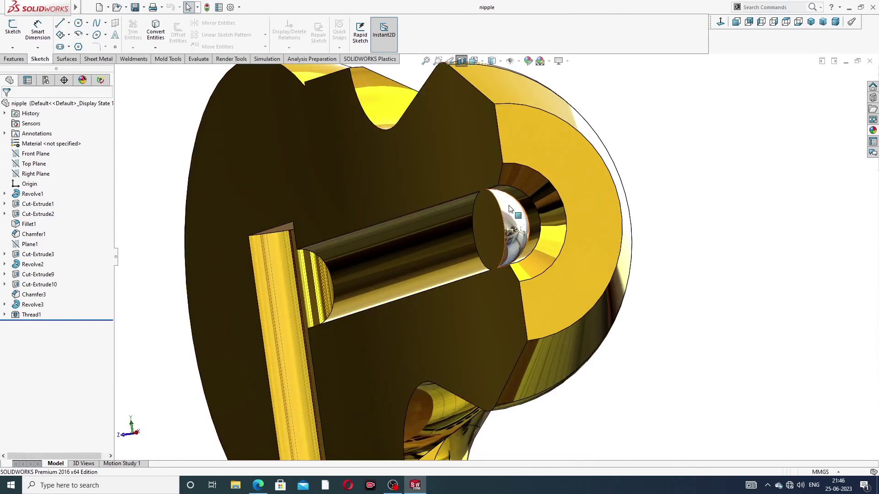
key("ctrl+1")
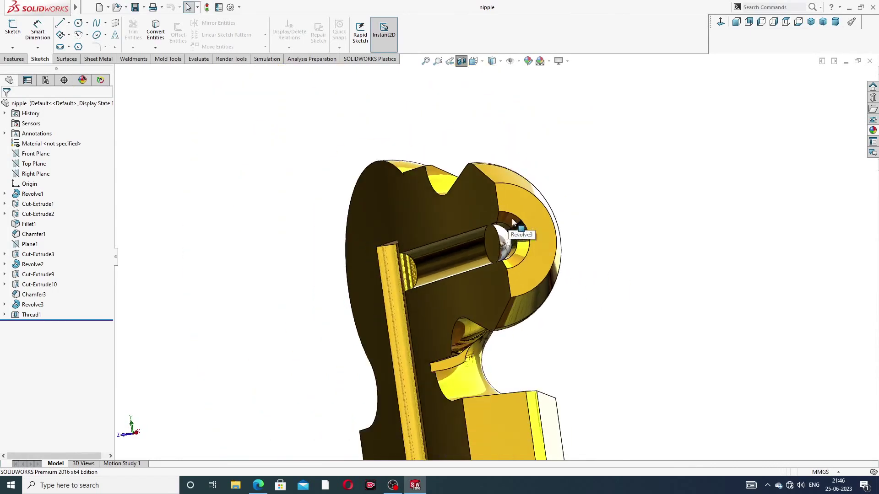
middle_click_drag(606, 246, 572, 259)
left_click(461, 62)
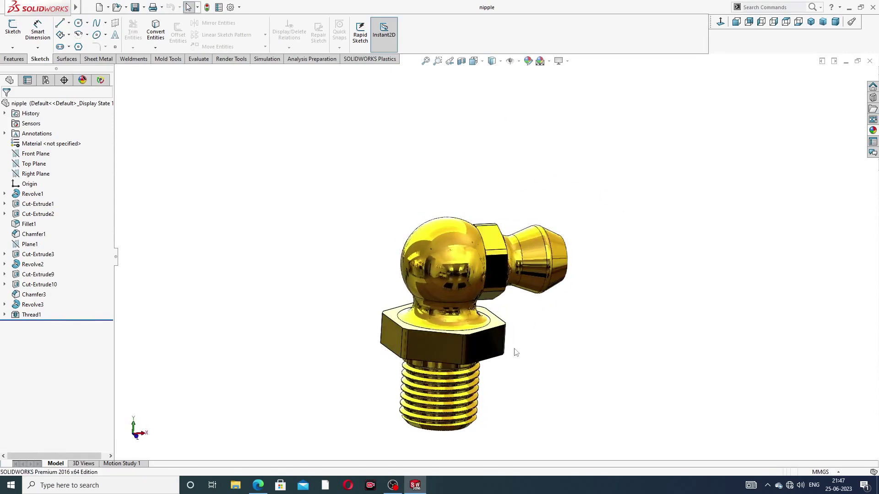
middle_click_drag(586, 294, 486, 339)
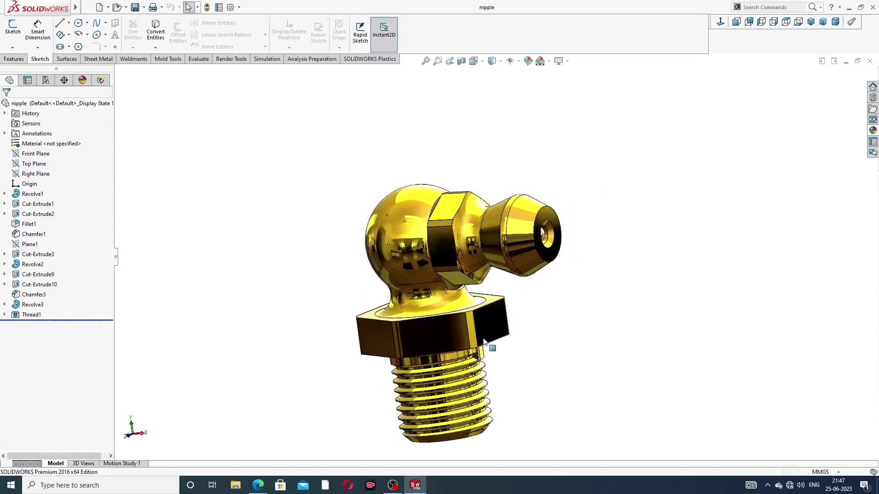
scroll(486, 339, "down", 2)
scroll(505, 345, "up", 2)
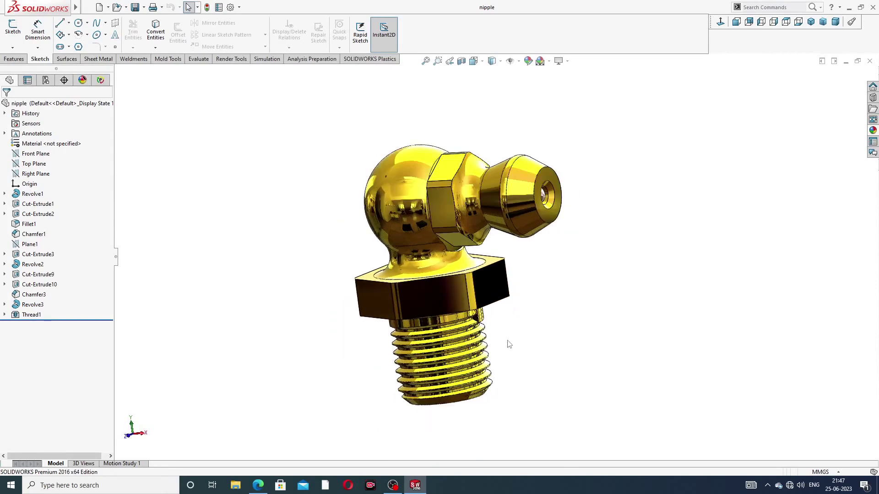
scroll(586, 178, "down", 1)
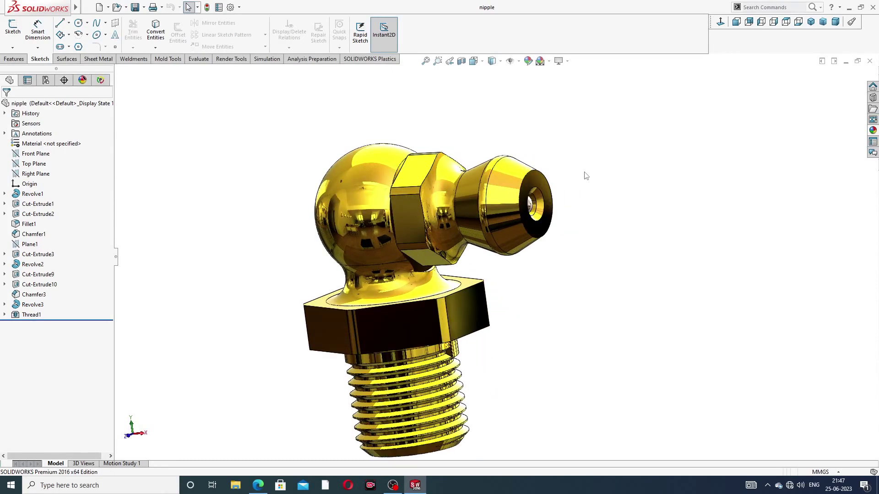
Close the nipple model and create a new part with the Plain White scene
left_click(870, 61)
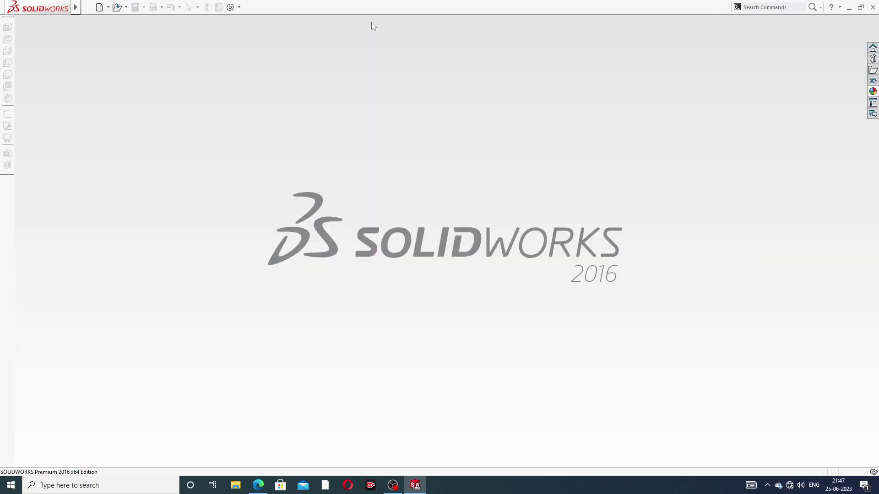
left_click(100, 10)
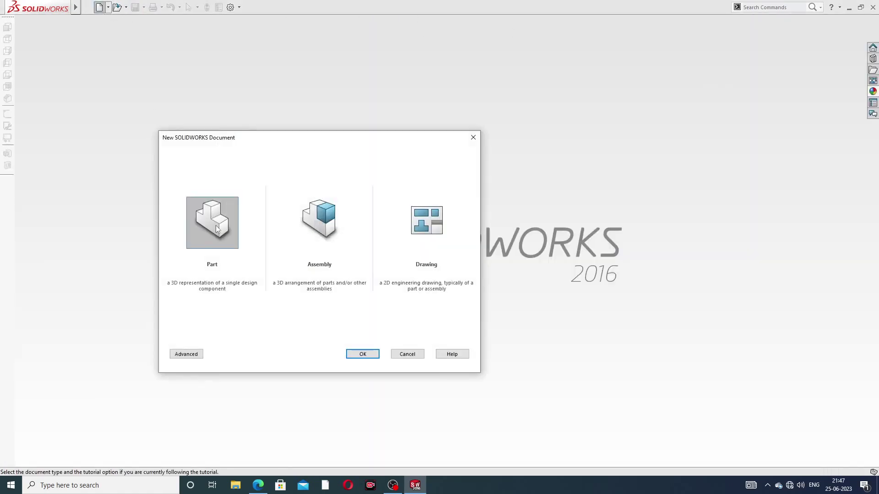
left_click(362, 353)
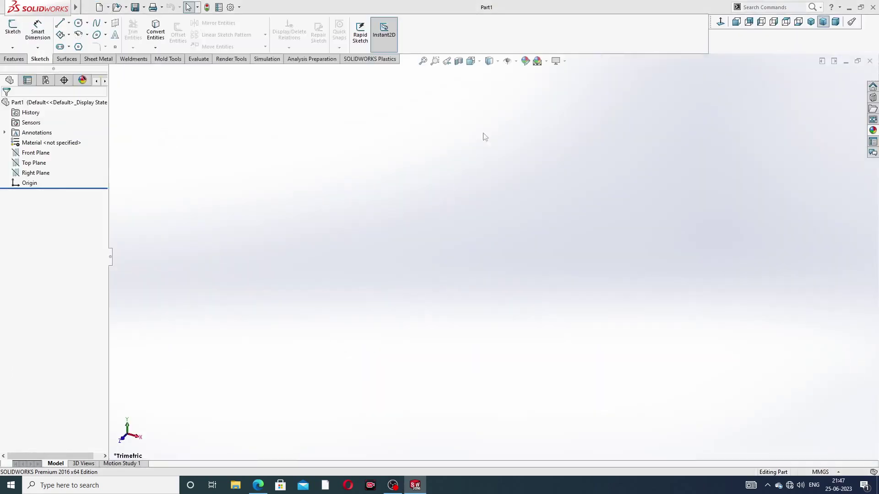
left_click(538, 61)
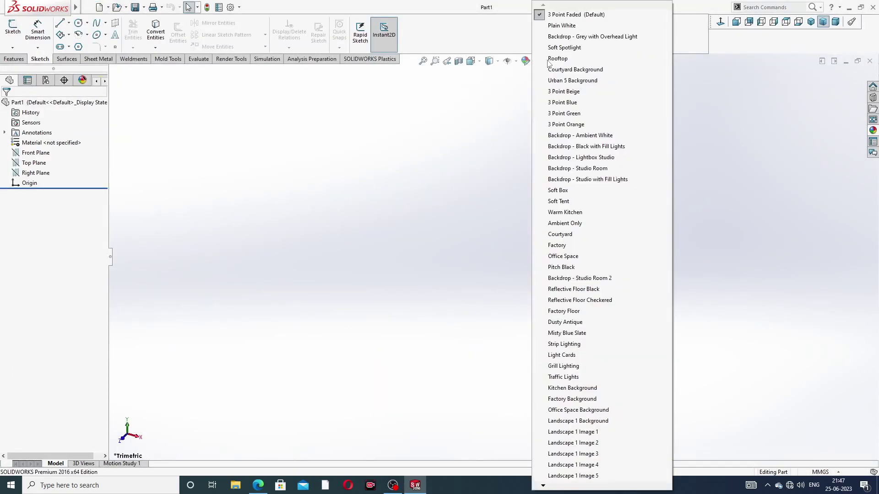
left_click(566, 27)
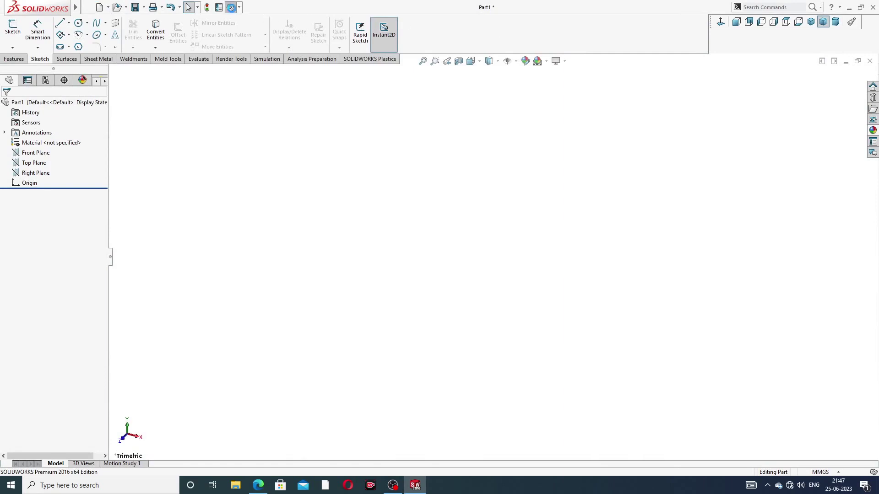
Set both the shaded and the wireframe image quality resolutions to their highest level in the document properties
left_click(231, 8)
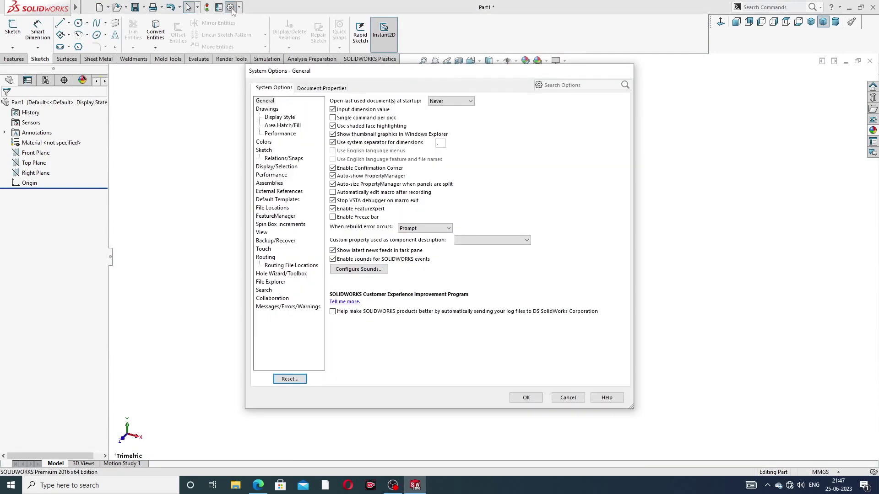
left_click(310, 89)
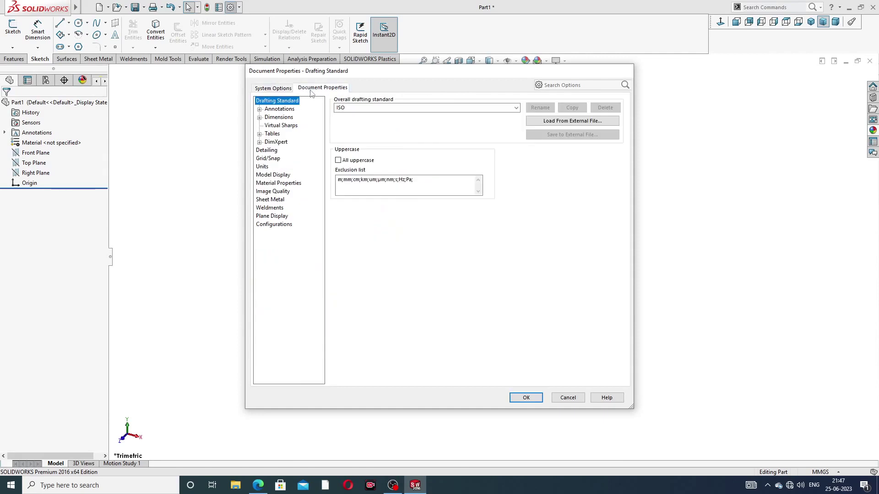
left_click(273, 191)
left_click_drag(408, 114, 504, 115)
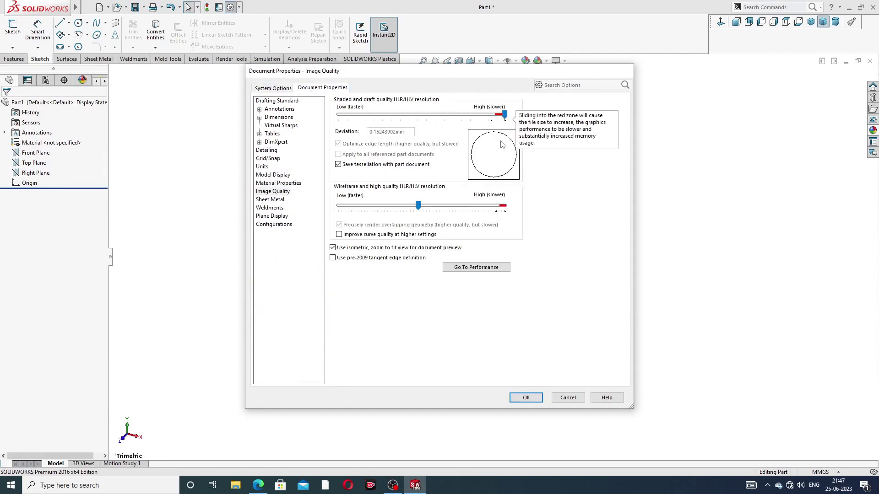
left_click_drag(418, 206, 504, 206)
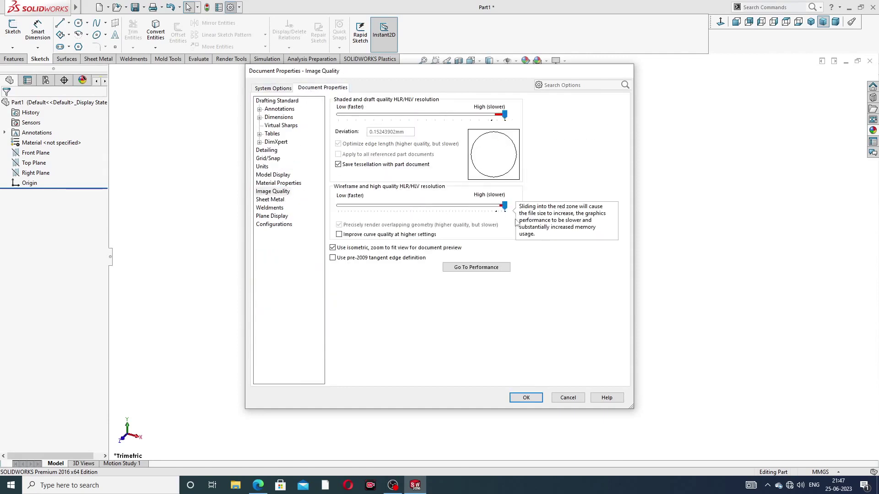
left_click(532, 398)
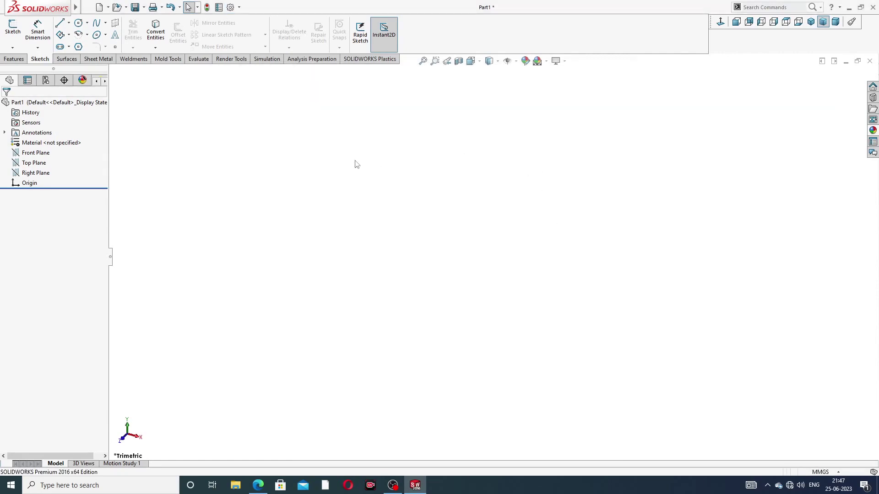
Check the grease nipple drawing PDF in the browser, and sketch a vertical line about 114 mm long through the origin on the Front Plane
left_click(258, 485)
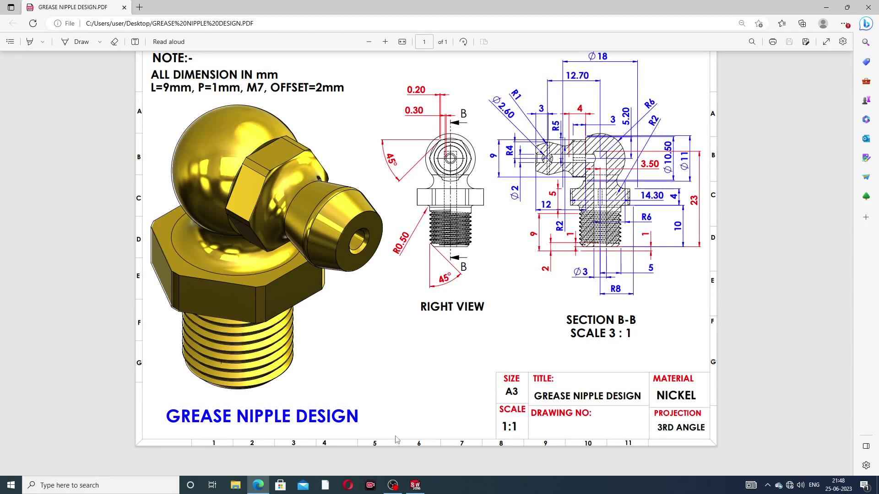
left_click(261, 484)
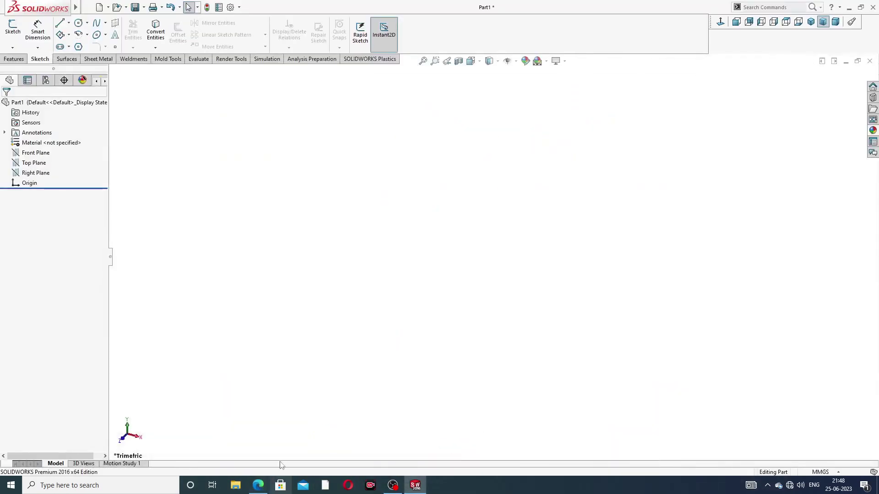
left_click(45, 154)
left_click(52, 142)
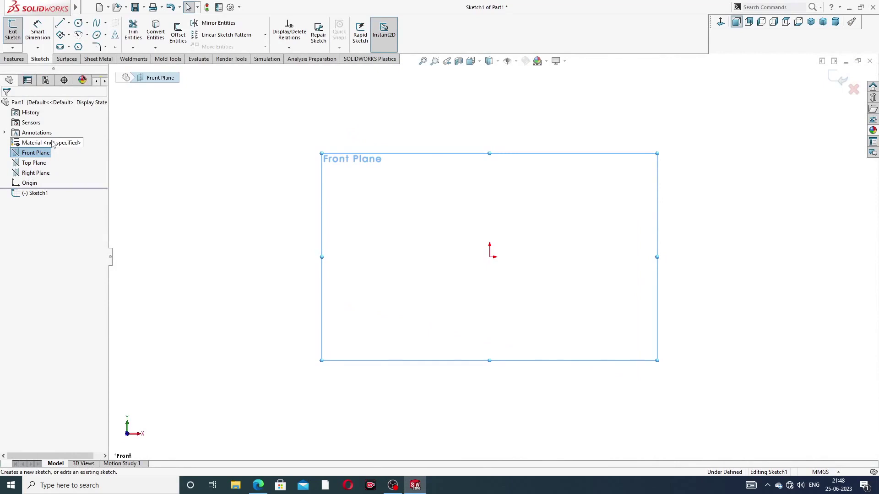
left_click(60, 24)
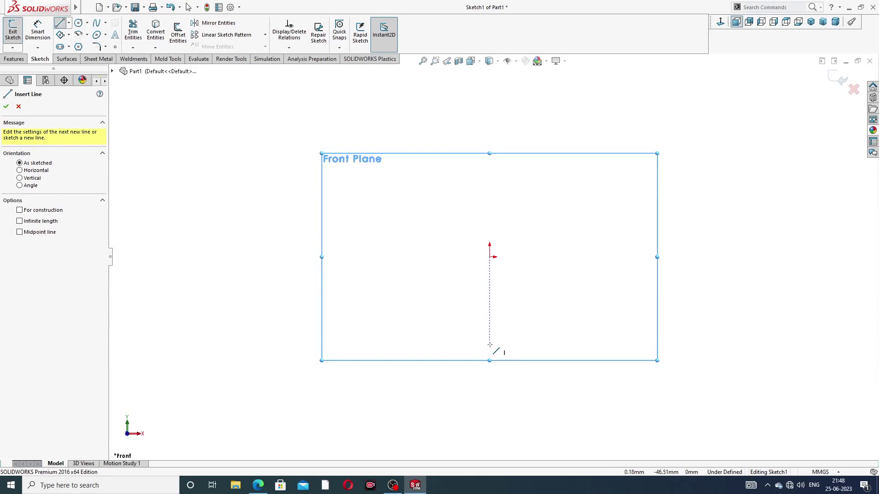
left_click(490, 344)
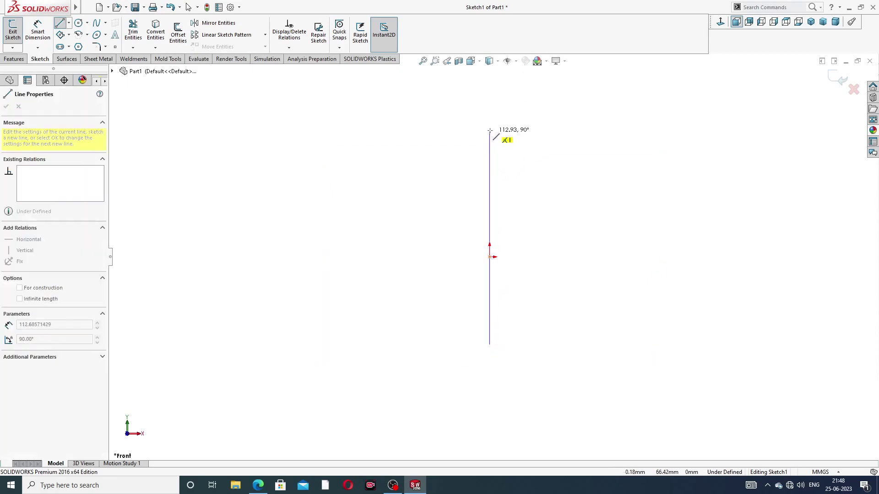
left_click(489, 129)
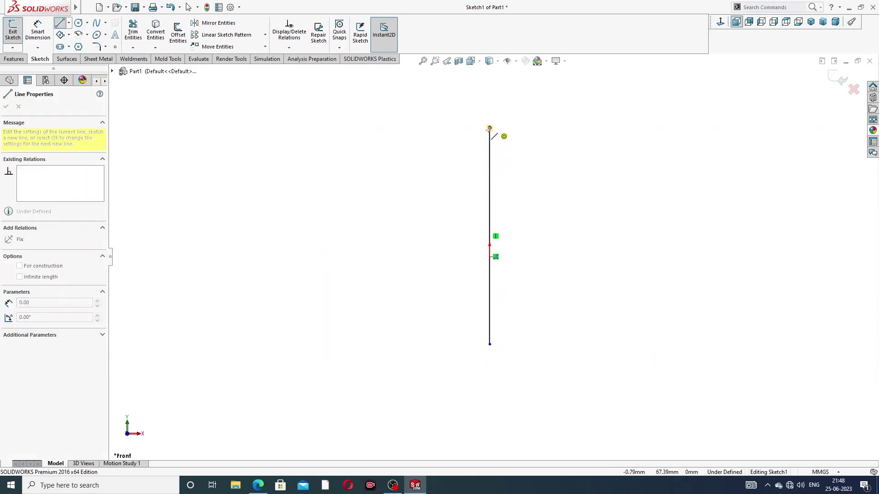
From the line's upper end, sketch an arc of about 25.7 mm radius centred on the line, followed by a smaller tangent arc curving the opposite way
key("a")
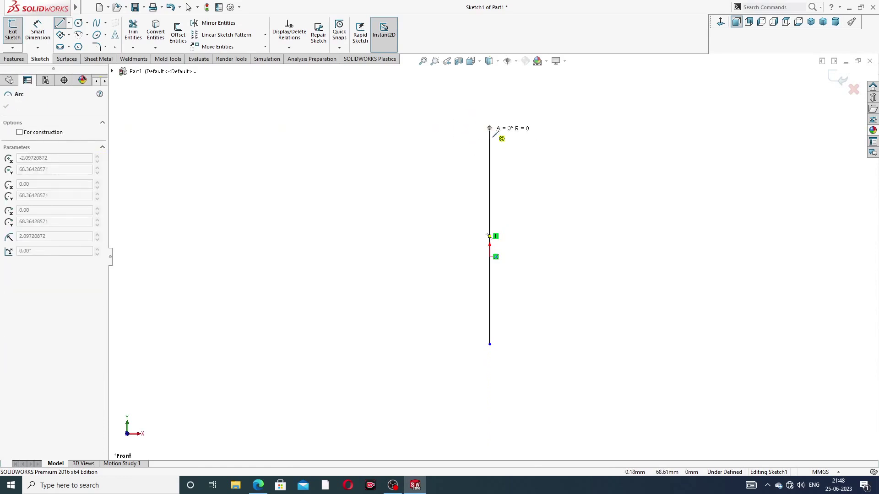
left_click(459, 214)
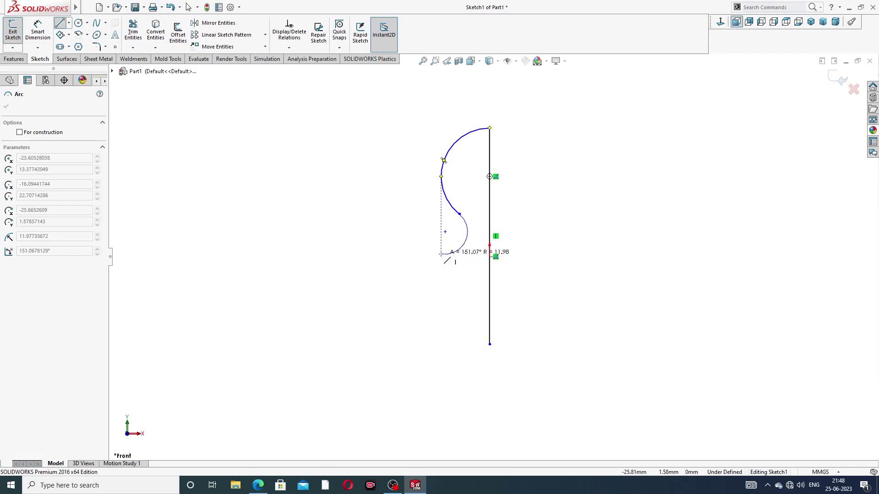
left_click(447, 252)
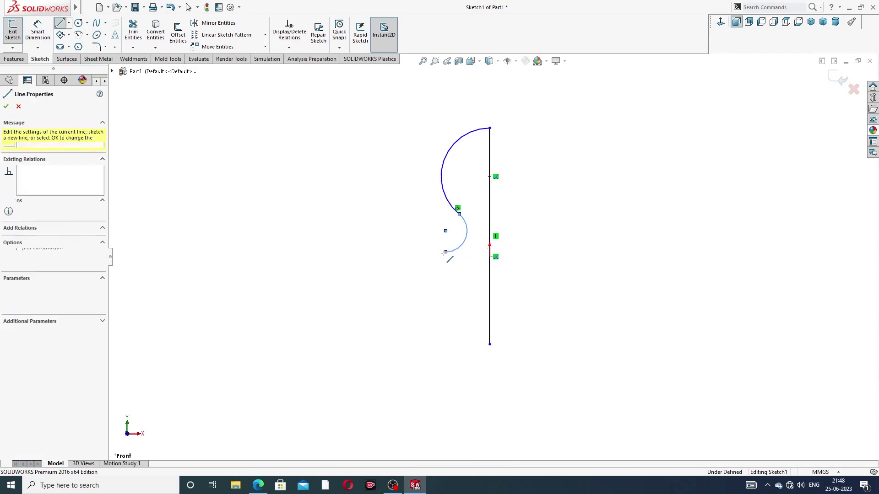
Close the half profile with stepped horizontal and vertical lines from the small arc's end to the axis line's lower endpoint
left_click(417, 252)
left_click(417, 288)
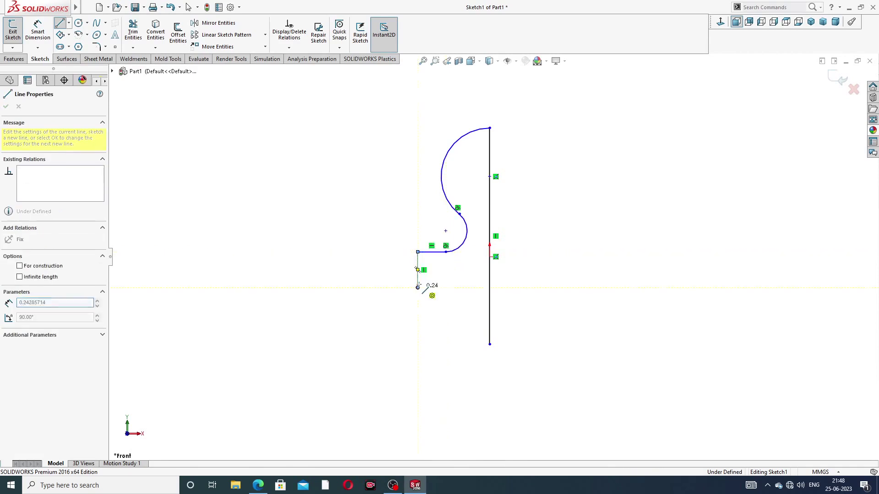
left_click(452, 288)
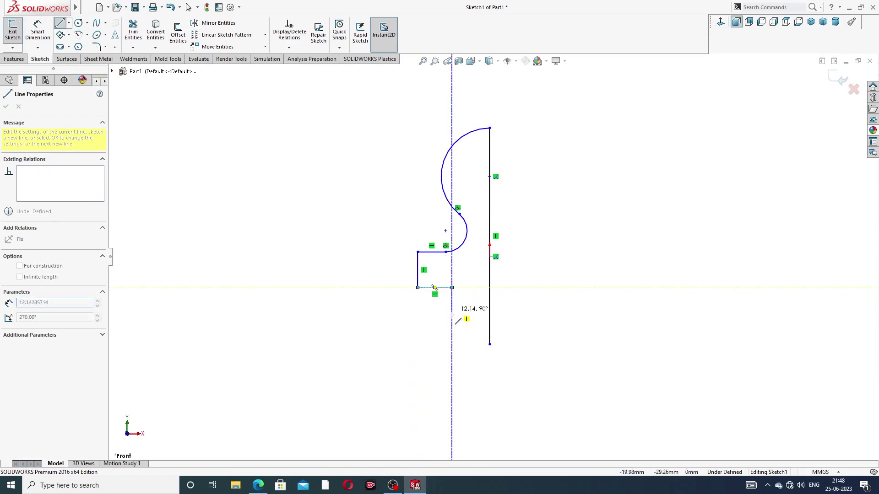
left_click(451, 344)
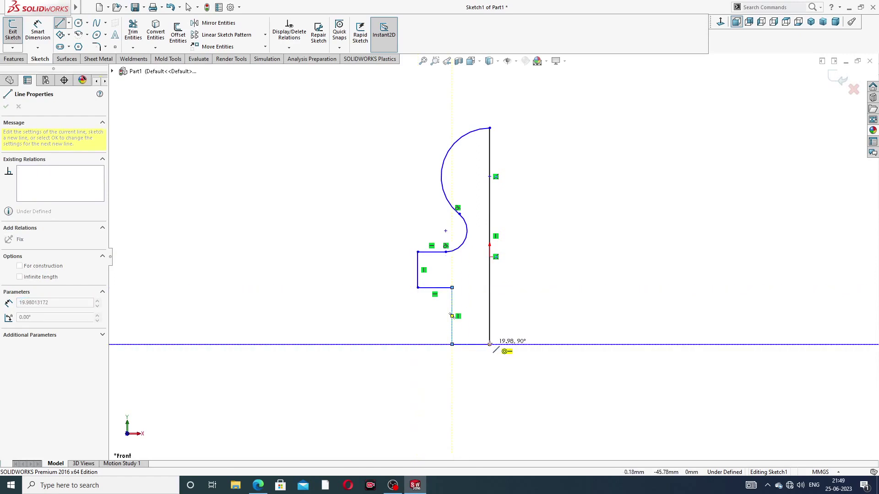
left_click(489, 344)
right_click(559, 154)
left_click(576, 153)
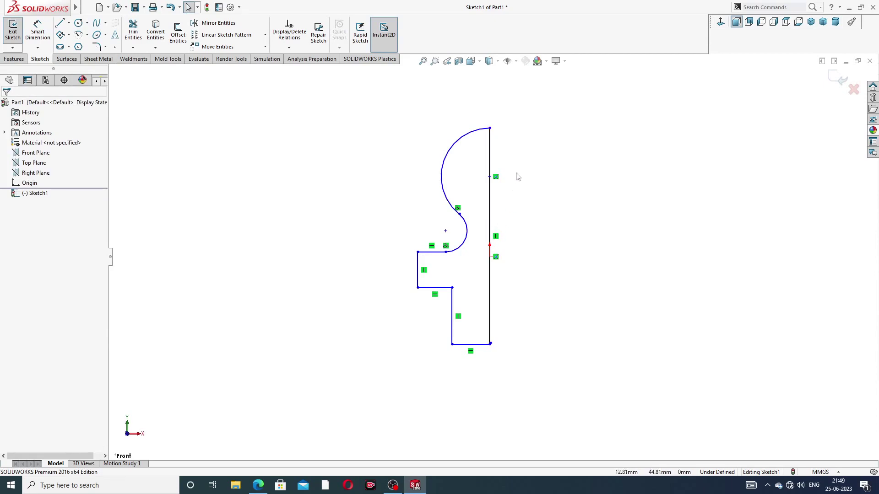
Make the large arc's centre point coincident with the origin
left_click(490, 177)
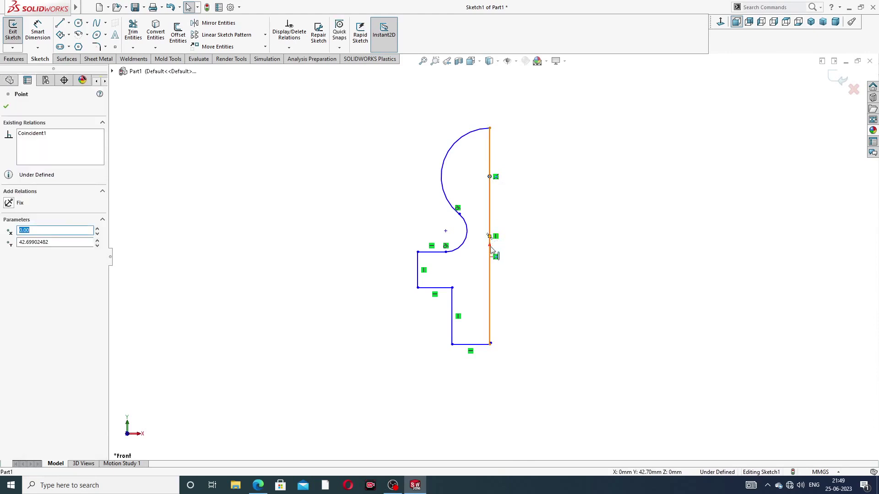
left_click(490, 258, "ctrl")
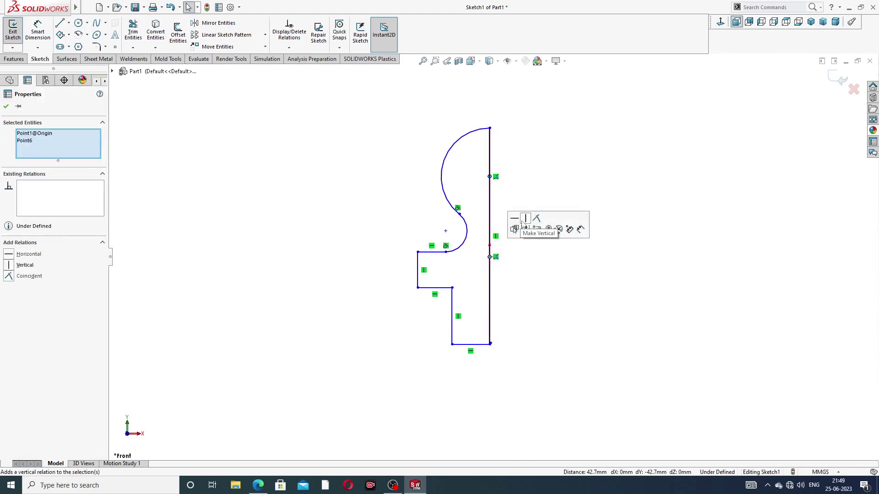
left_click(537, 220)
left_click(500, 349)
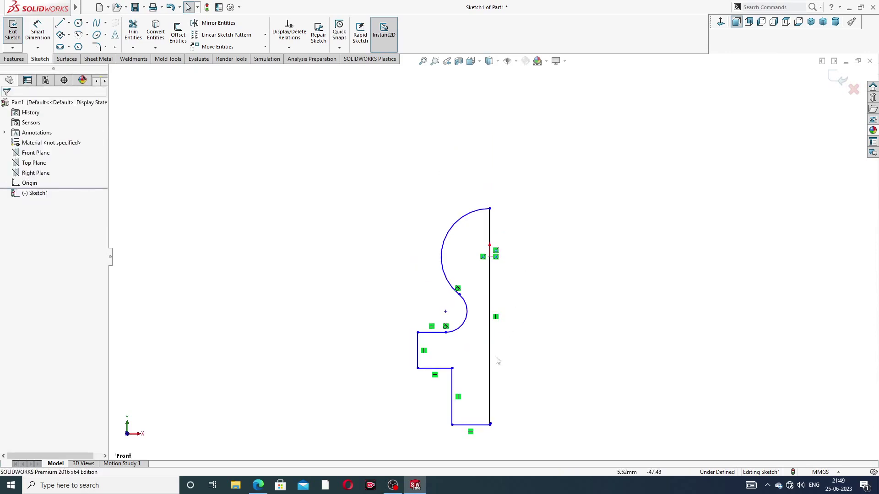
Dimension the large upper arc with a radius of 6 mm
middle_click_drag(536, 298, 541, 271, "ctrl")
left_click(39, 30)
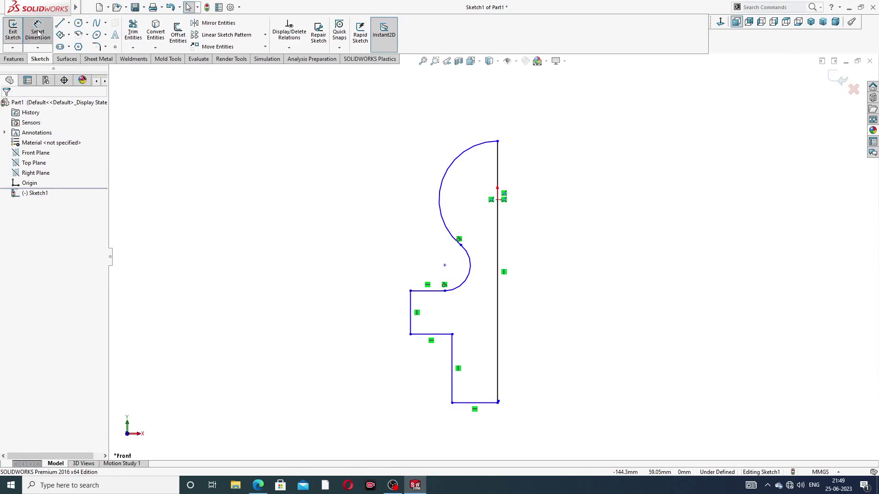
left_click(475, 147)
left_click(437, 136)
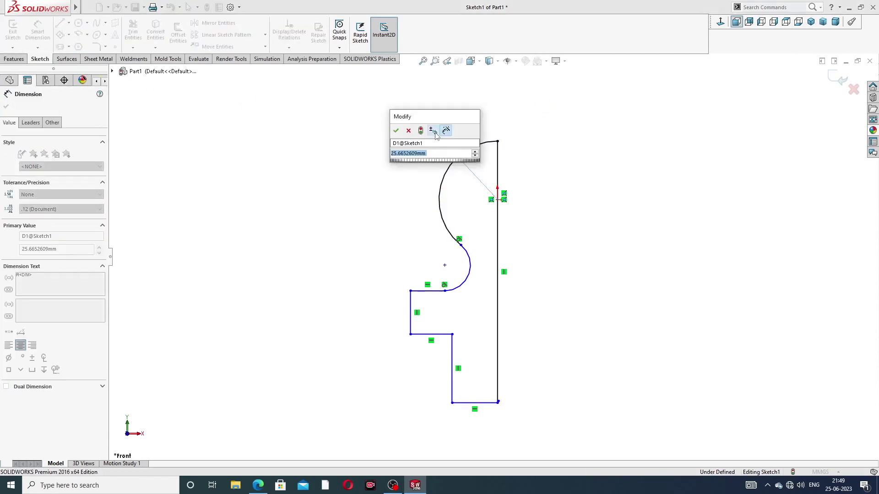
type("6")
key("Return")
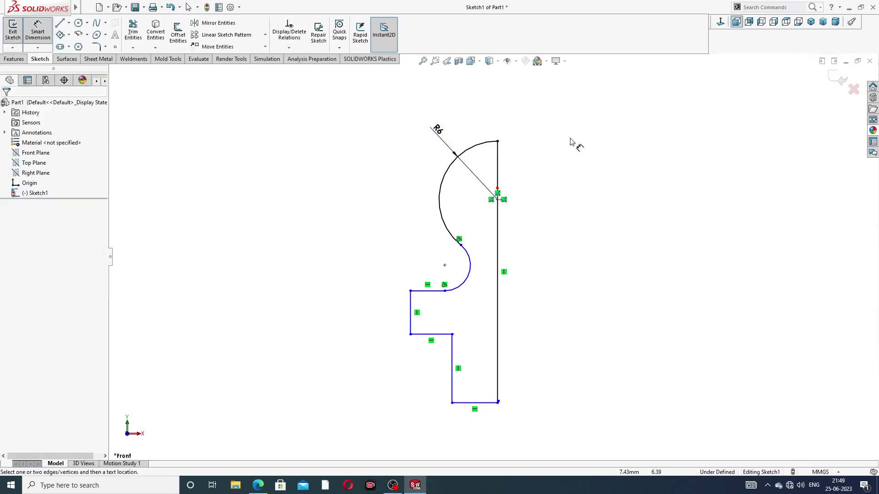
Dimension the small tangent arc with a radius of 2 mm and the flange's outer vertical line with a height of 4 mm
left_click(470, 266)
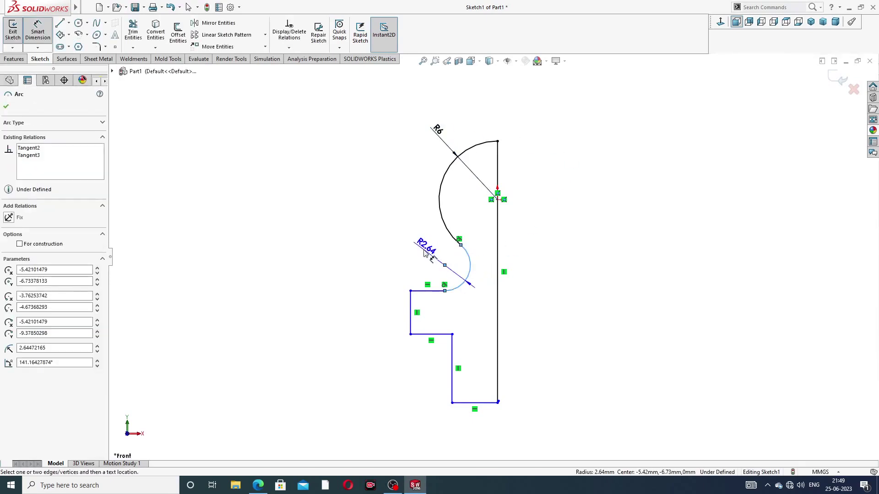
left_click(473, 256)
type("2")
key("Return")
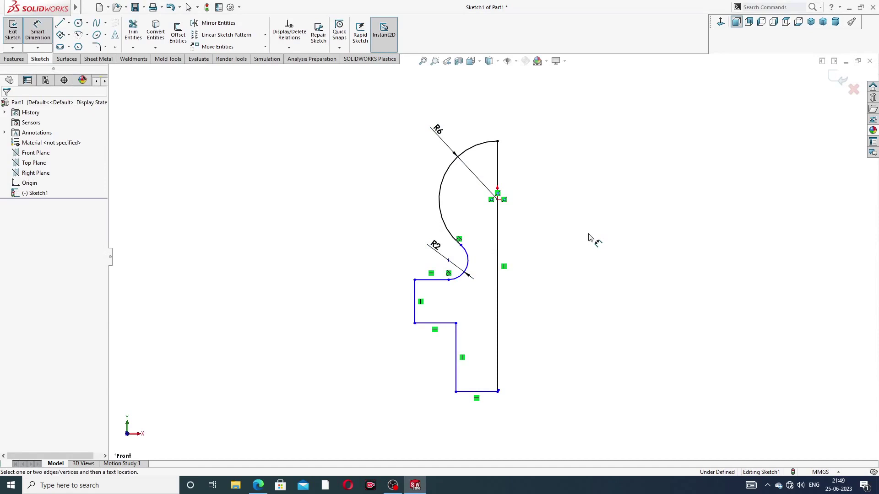
left_click(416, 293)
left_click(387, 302)
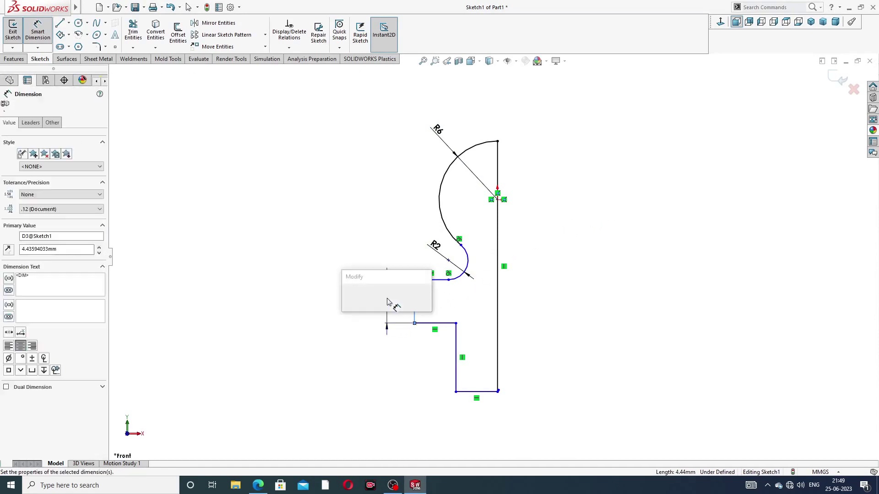
type("4")
key("Return")
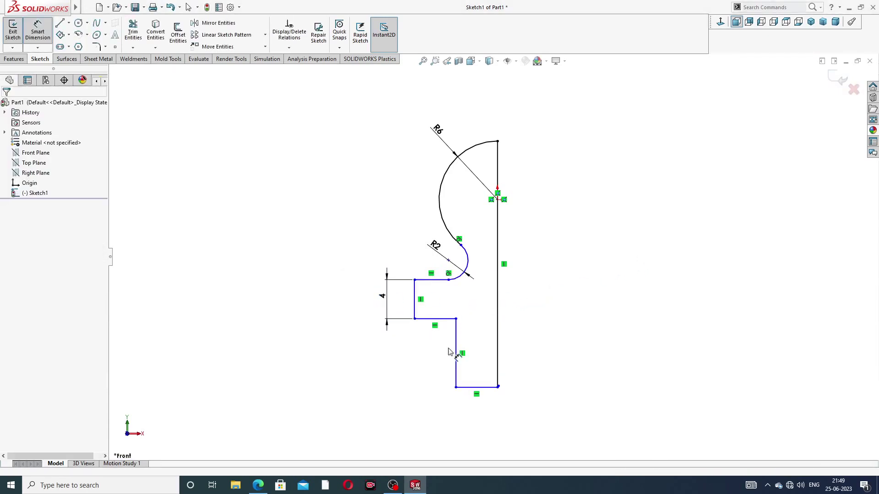
Dimension the bottom horizontal line at 5 mm and the distance from the flange's outer corner to the axis line at 8 mm
left_click(477, 387)
left_click(478, 418)
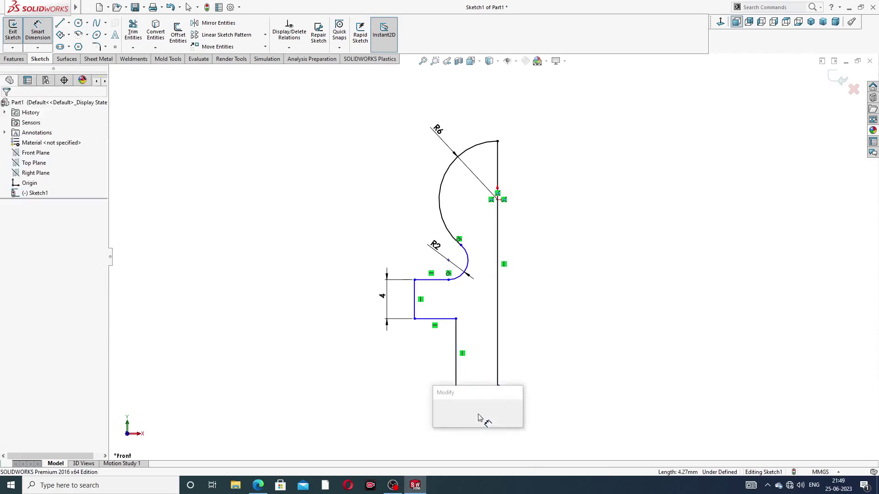
type("5")
key("Return")
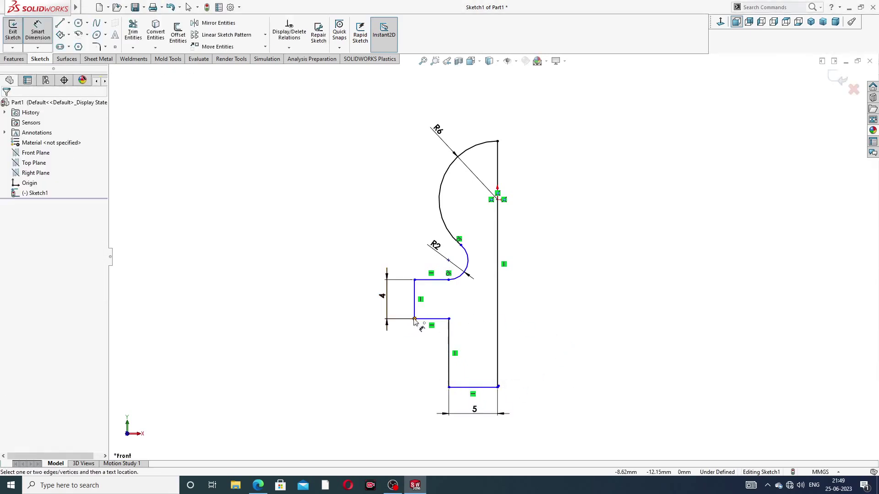
left_click(414, 318)
left_click(498, 331)
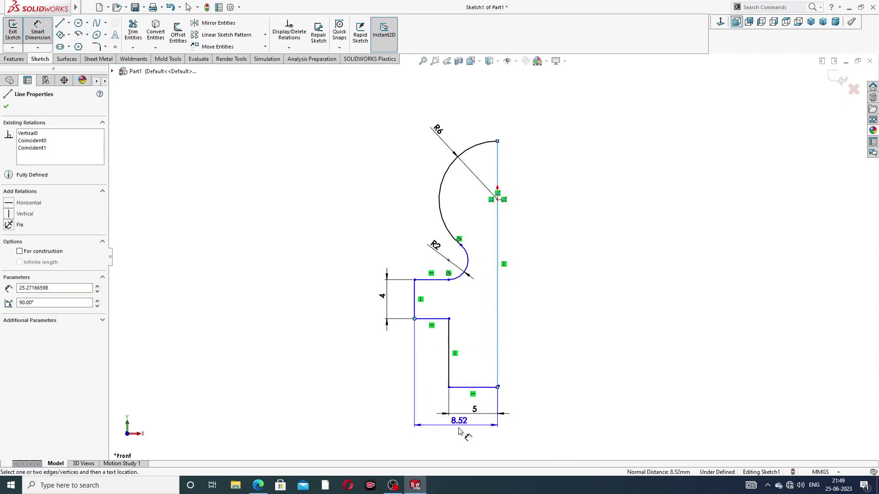
left_click(460, 429)
type("8")
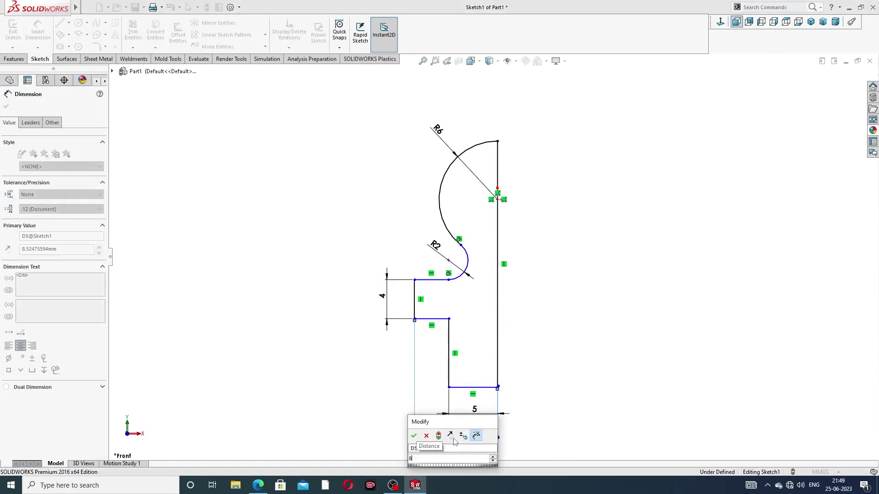
key("Return")
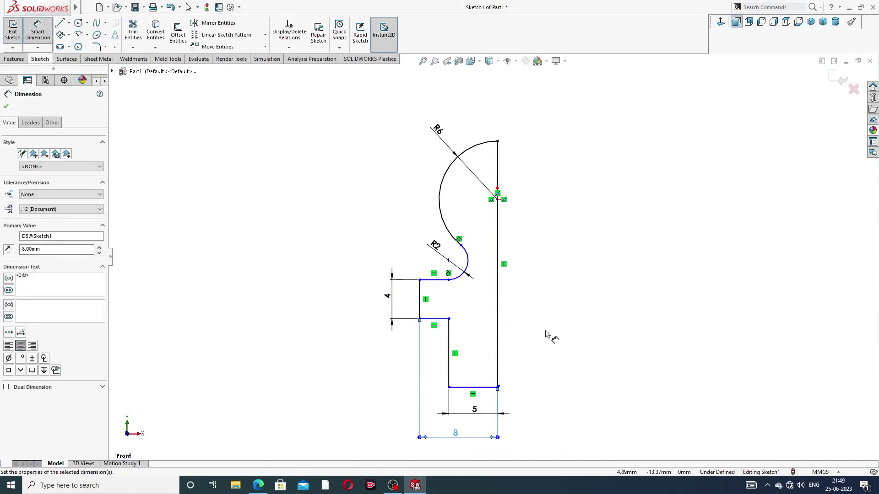
Dimension the small arc's centre point 6 mm from the axis line and position the dimension beneath the arc
left_click(449, 261)
left_click(498, 264)
left_click(478, 295)
type("6")
key("Return")
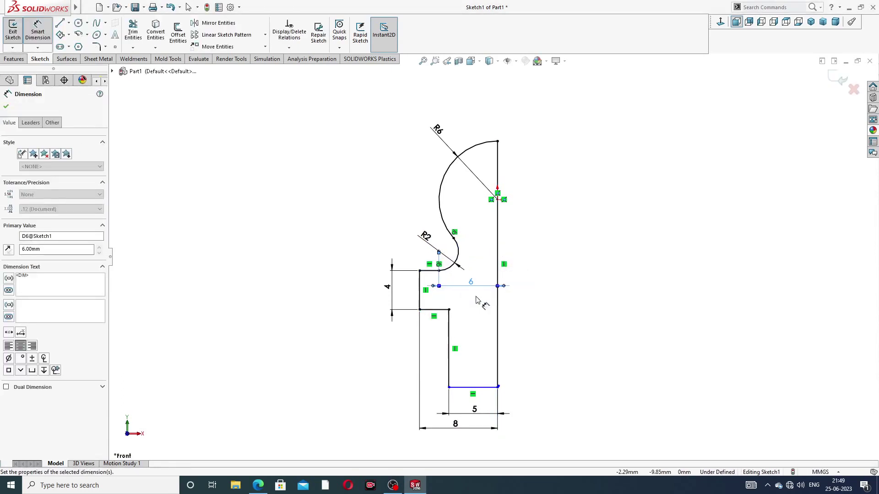
left_click_drag(477, 285, 476, 290)
key("ctrl+Up")
key("ctrl+Up")
key("ctrl+Up")
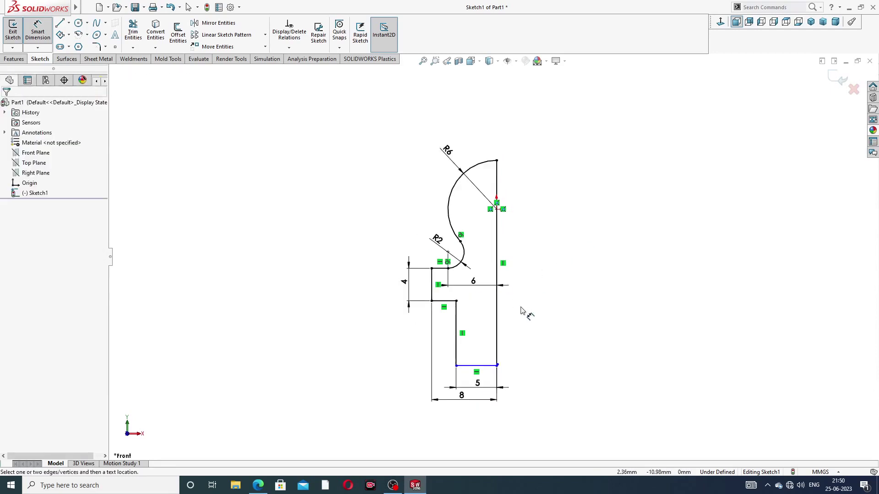
Leave dimensioning and delete the tiny stray line at the lower end of the axis line
right_click(550, 302)
left_click(576, 135)
scroll(503, 341, "down", 3)
scroll(503, 341, "down", 3)
left_click(517, 311)
mouse_move(520, 311)
left_mouse_down()
mouse_move(533, 327)
mouse_move(526, 326)
left_mouse_up()
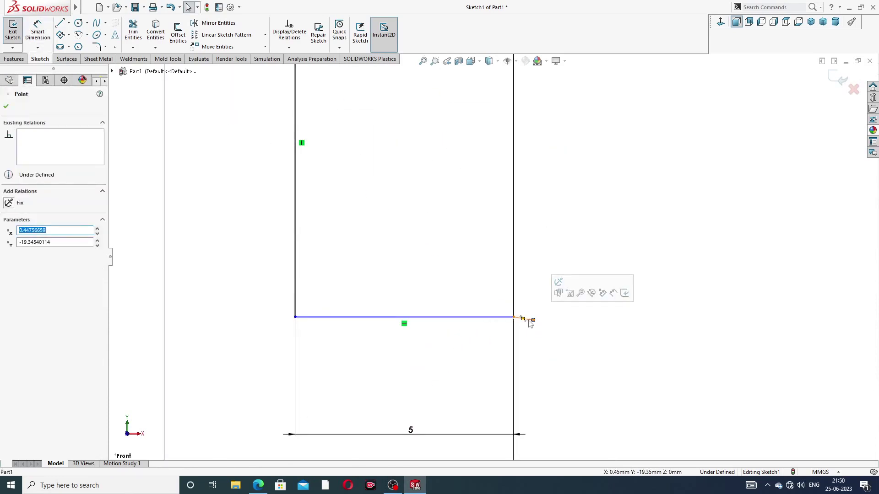
left_click(527, 319)
key("Delete")
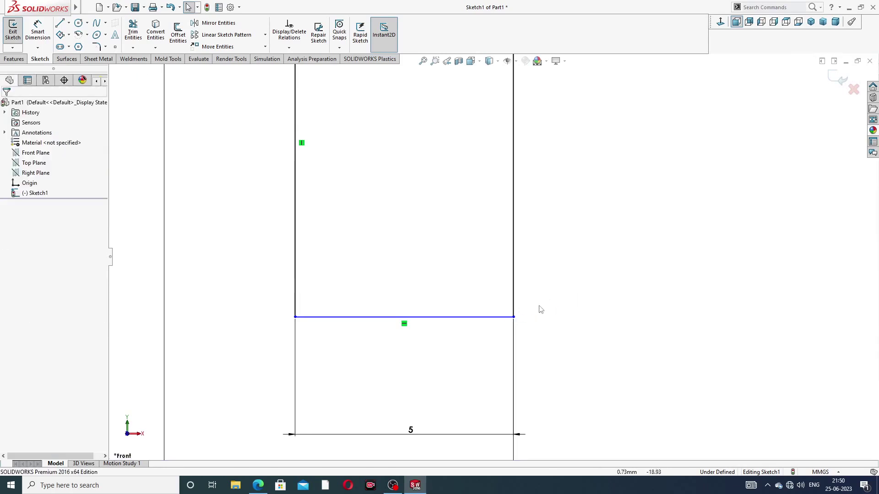
Examine the corner where the bottom line meets the axis line to check that the profile is closed
scroll(507, 305, "up", 1)
left_click(490, 312)
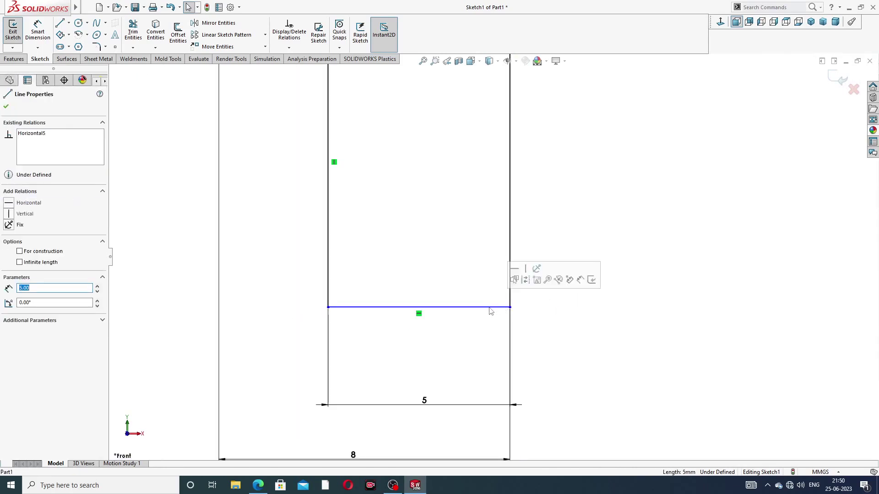
left_click(537, 242)
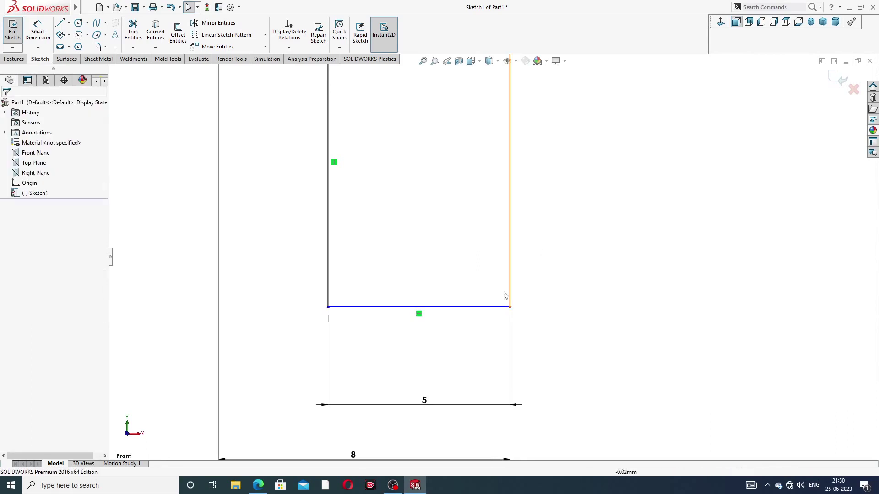
scroll(503, 310, "down", 3)
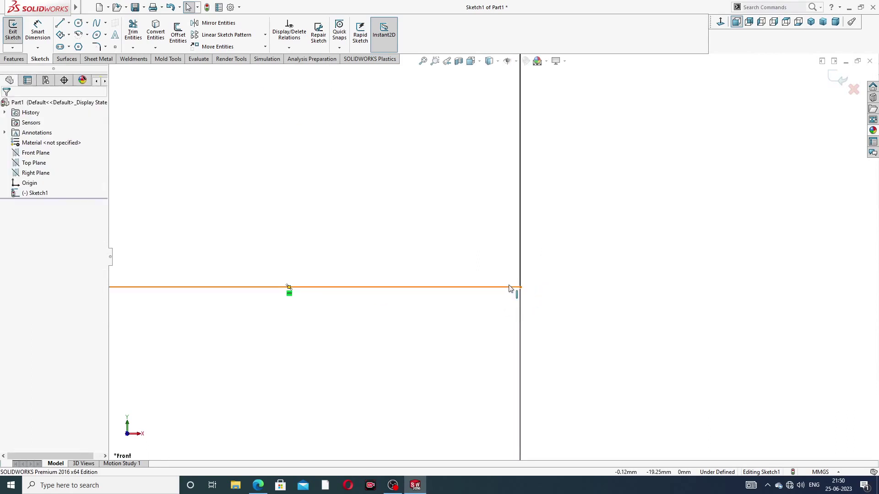
left_click(510, 288)
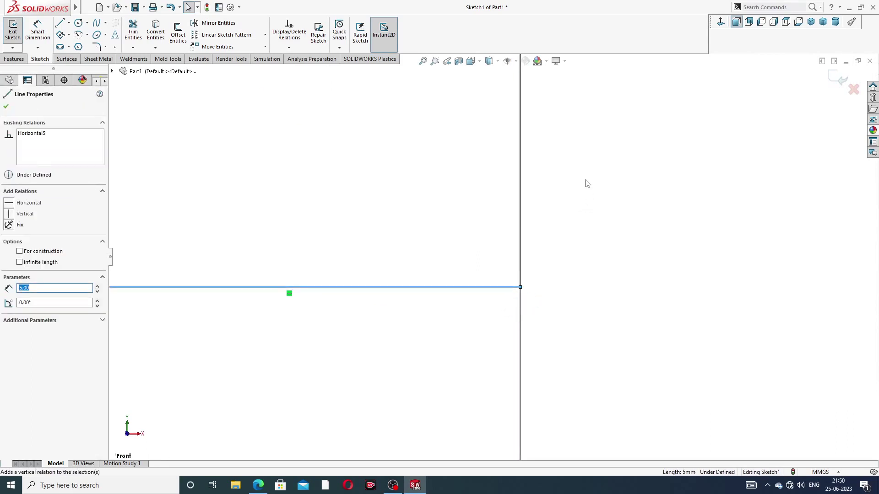
scroll(587, 183, "up", 10)
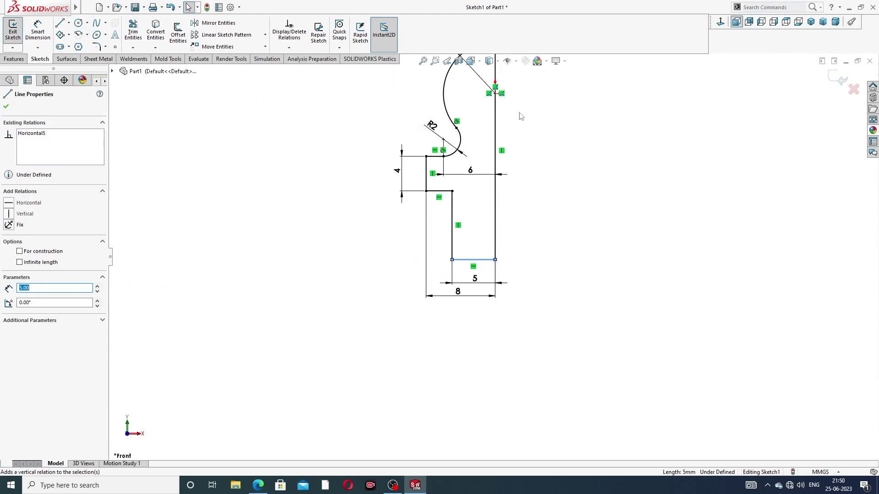
scroll(506, 144, "down", 3)
key("Escape")
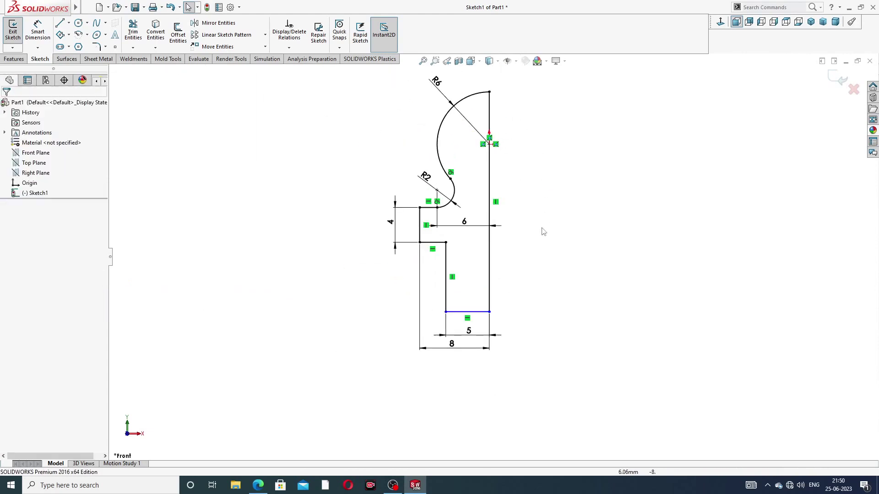
Rearrange the 5 mm and 8 mm dimensions below the profile so they are clearly spaced
left_click(492, 167)
key("Escape")
mouse_move(476, 330)
left_mouse_down()
mouse_move(467, 347)
mouse_move(468, 325)
left_mouse_up()
left_click(534, 293)
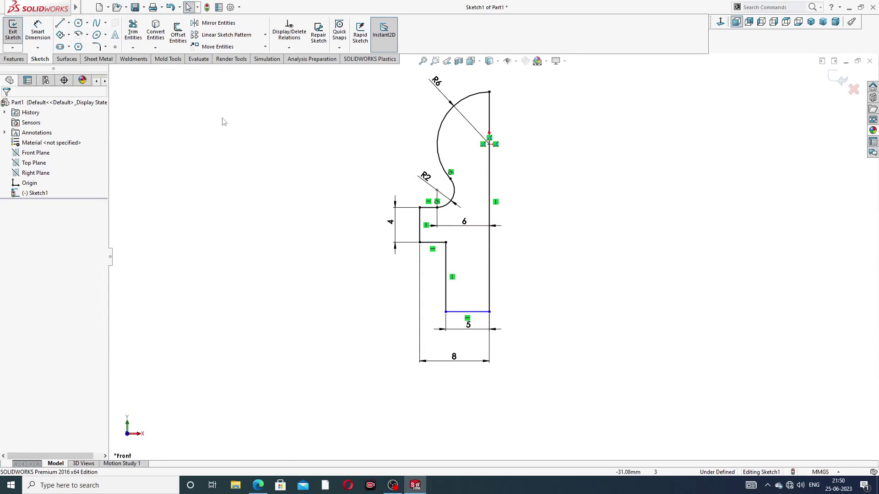
mouse_move(468, 324)
left_mouse_down()
mouse_move(469, 341)
mouse_move(467, 332)
left_mouse_up()
left_click(518, 284)
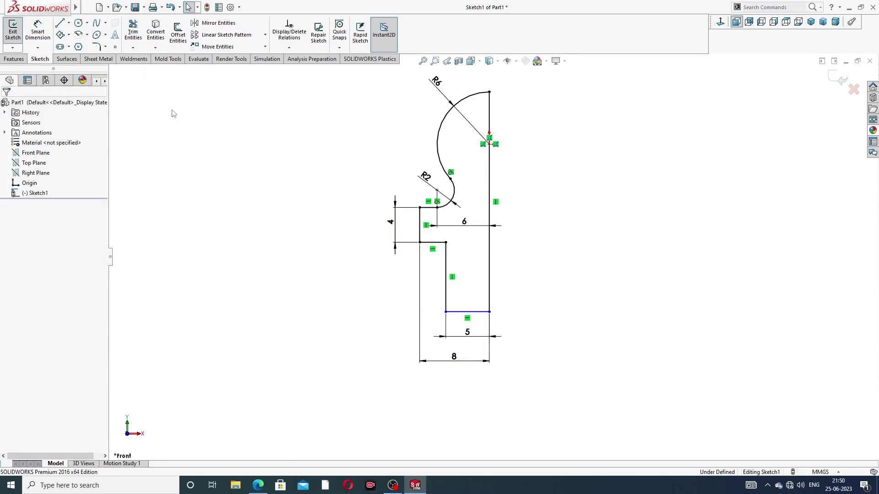
Revolve the profile 360 degrees around the long vertical line to create the main body
left_click(14, 59)
left_click(44, 34)
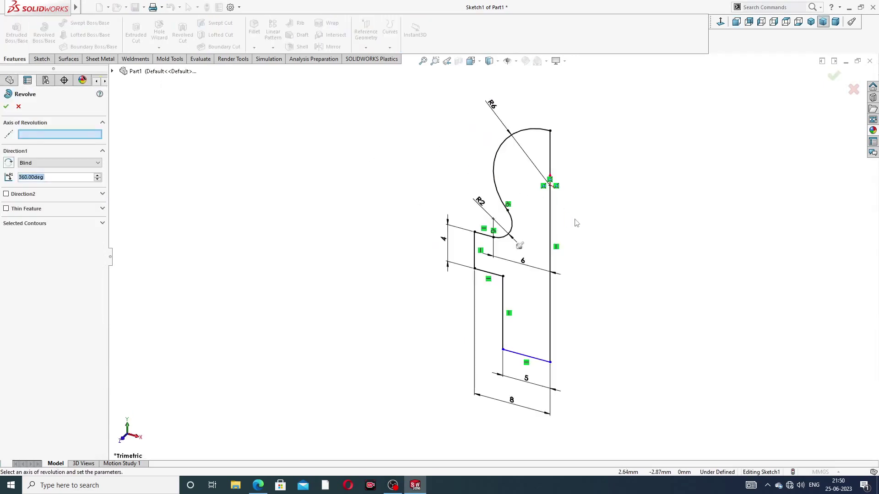
left_click(552, 214)
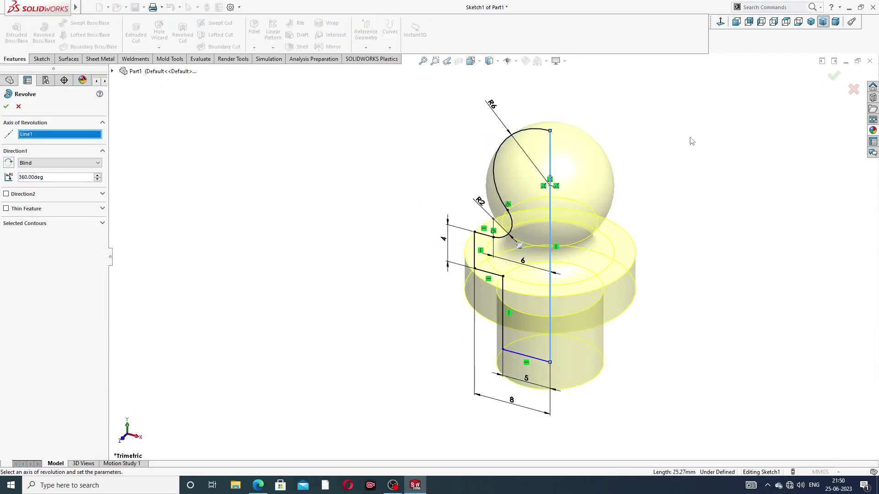
left_click(833, 77)
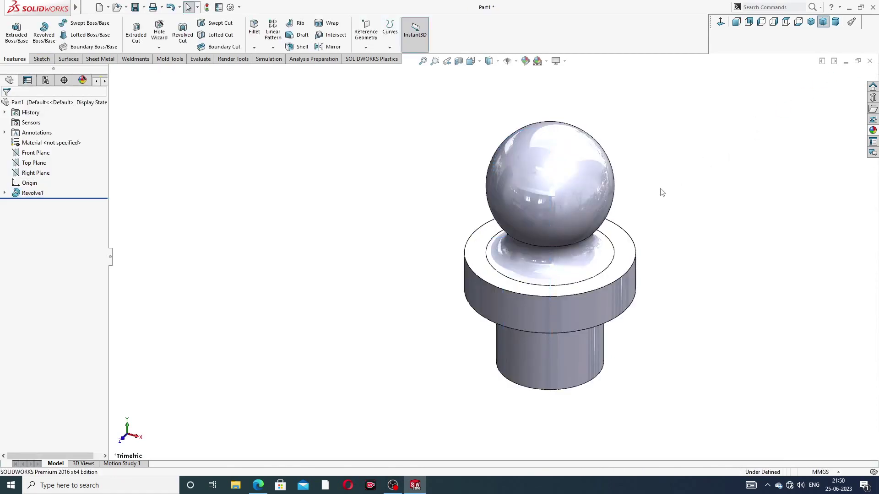
Consult the grease nipple drawing and start a sketch on the flange's upper ring face
middle_click_drag(670, 197, 641, 229)
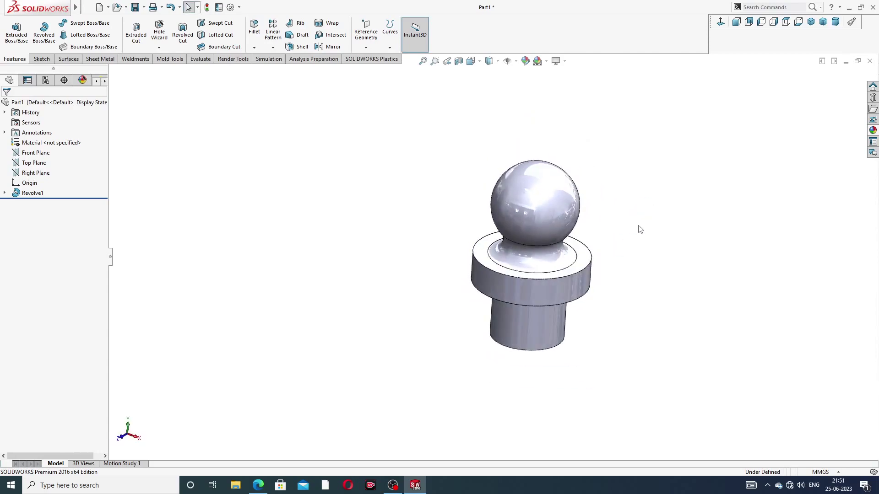
left_click(259, 486)
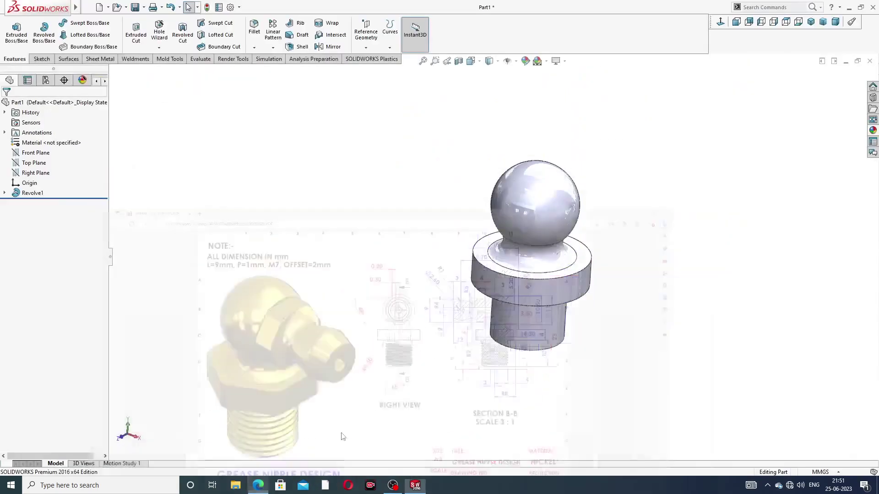
left_click(587, 256)
left_click(620, 225)
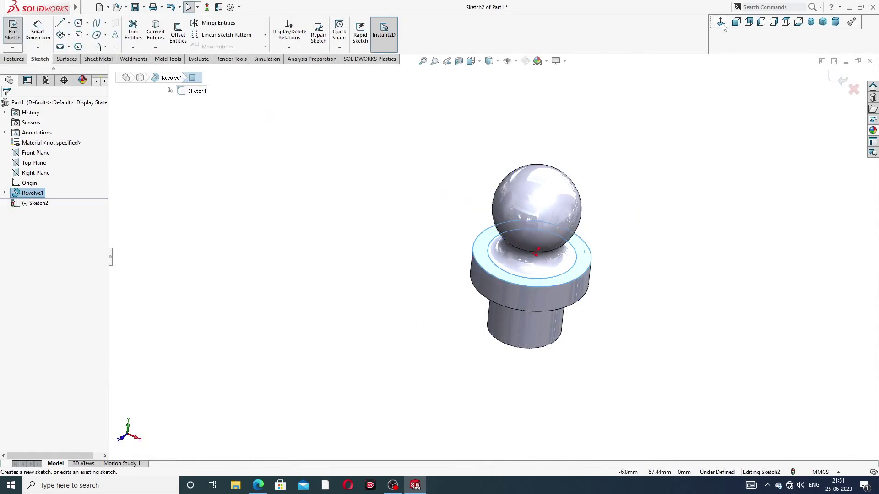
Sketch a six-sided polygon centred on the origin, with an inscribed circle about 14.6 mm in diameter
left_click(78, 46)
left_click(493, 257)
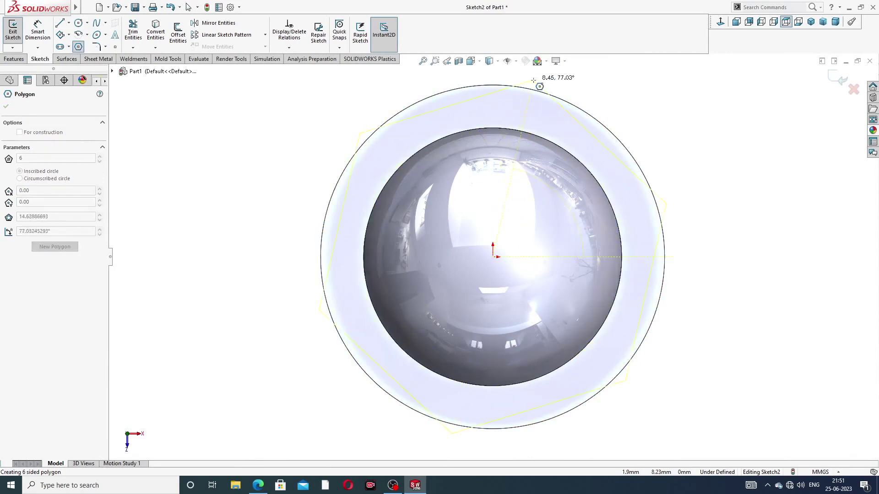
left_click(533, 81)
right_click(609, 72)
left_click(628, 99)
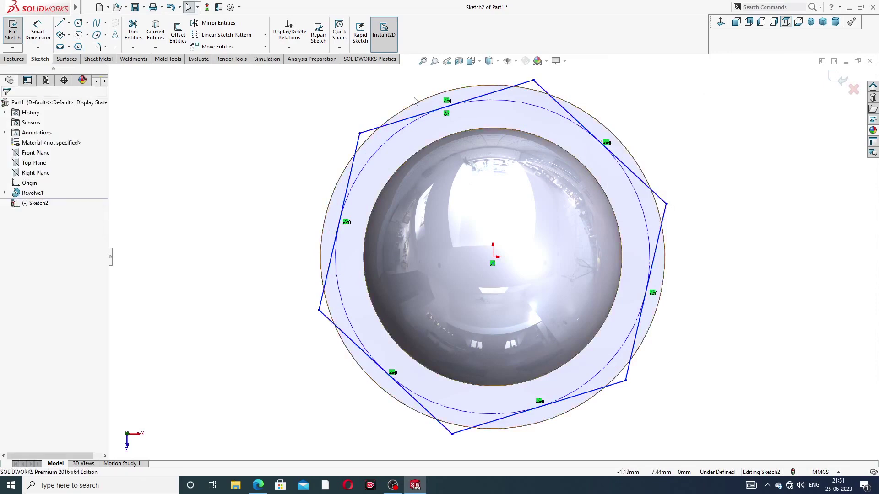
Sketch a circle centred on the origin that encloses both the hexagon and the flange
key("f")
key("c")
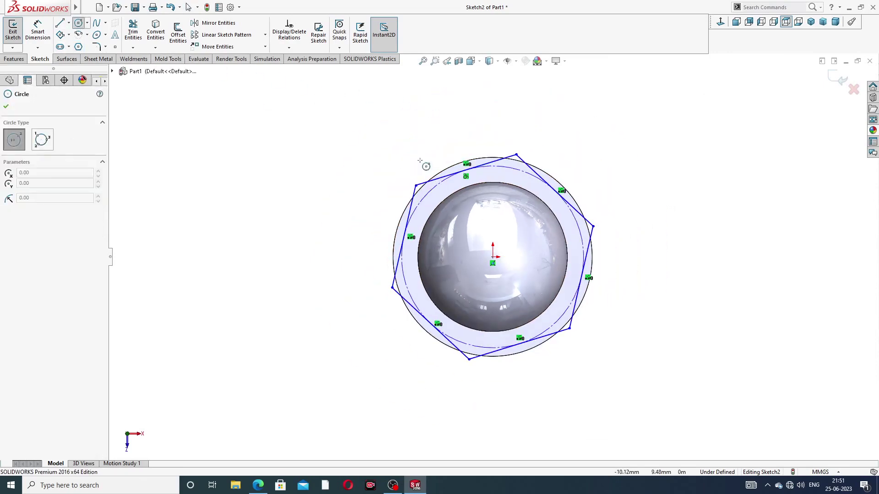
left_click(493, 257)
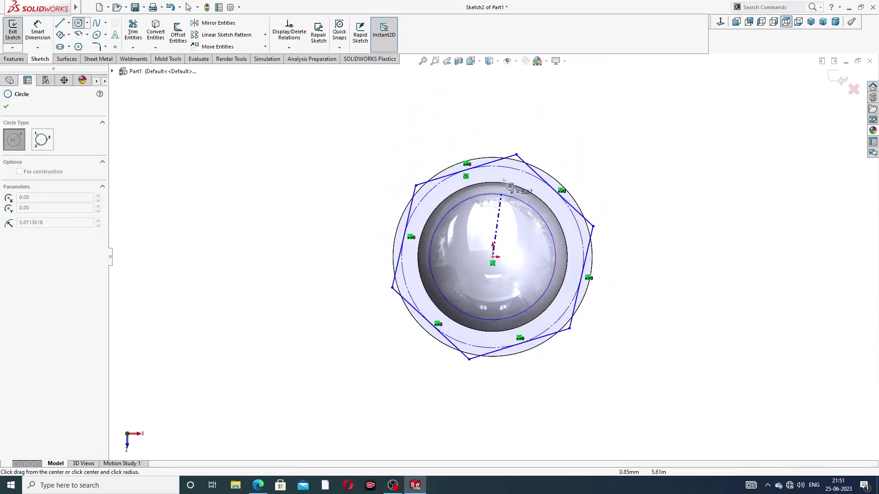
left_click(513, 140)
right_click(547, 124)
left_click(561, 132)
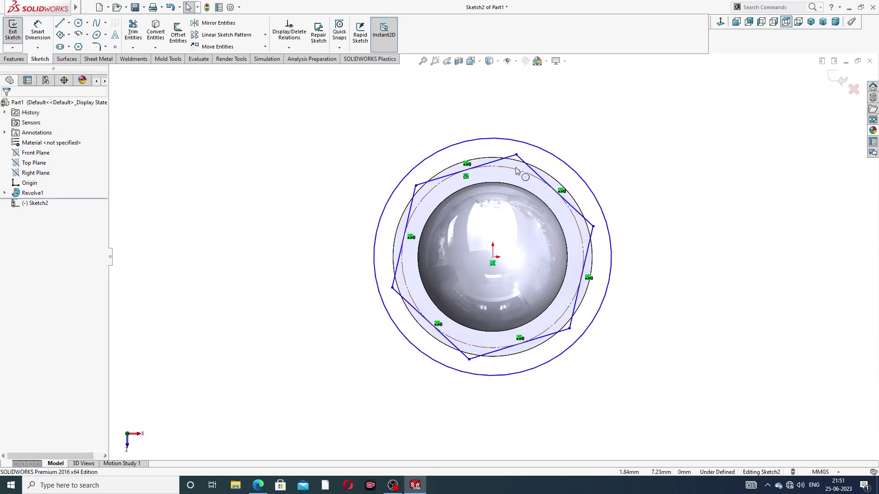
Add a vertical relation to one side of the hexagon
left_click(415, 196)
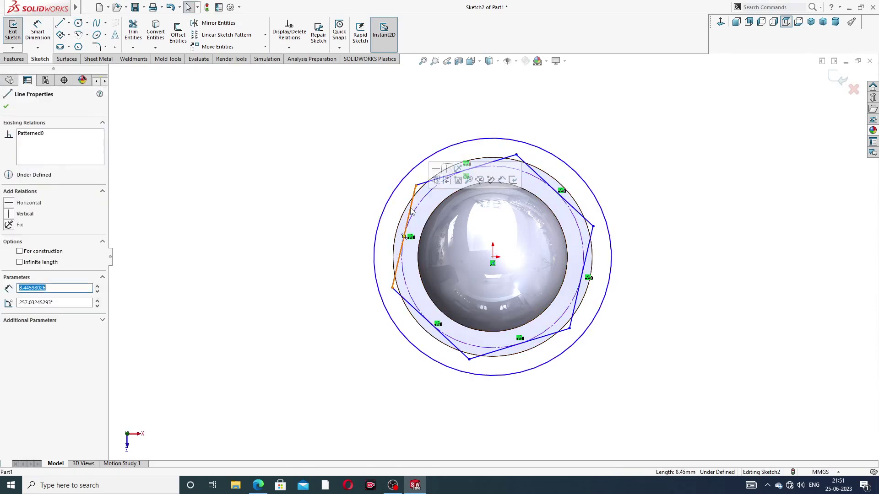
key("ctrl+z")
left_click(595, 148)
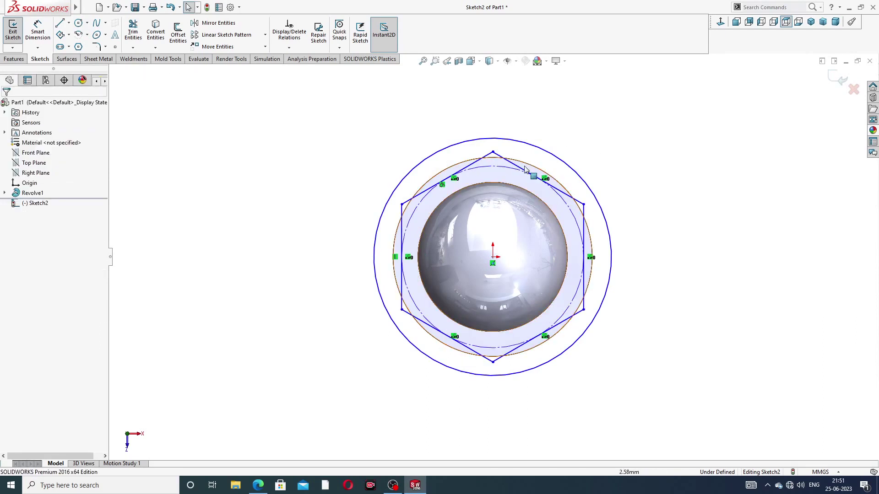
Dimension the hexagon's width between its two vertical sides and set it to 14.3 mm
left_click(38, 30)
left_click(402, 205)
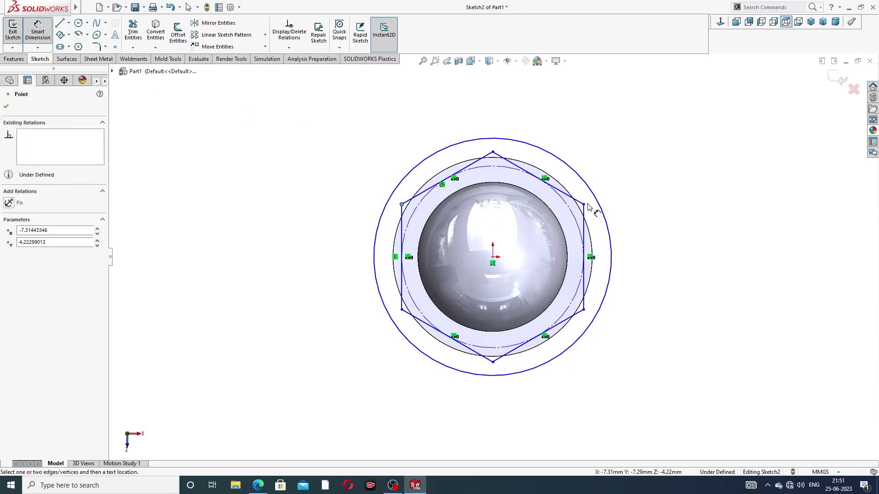
left_click(584, 205)
left_click(506, 118)
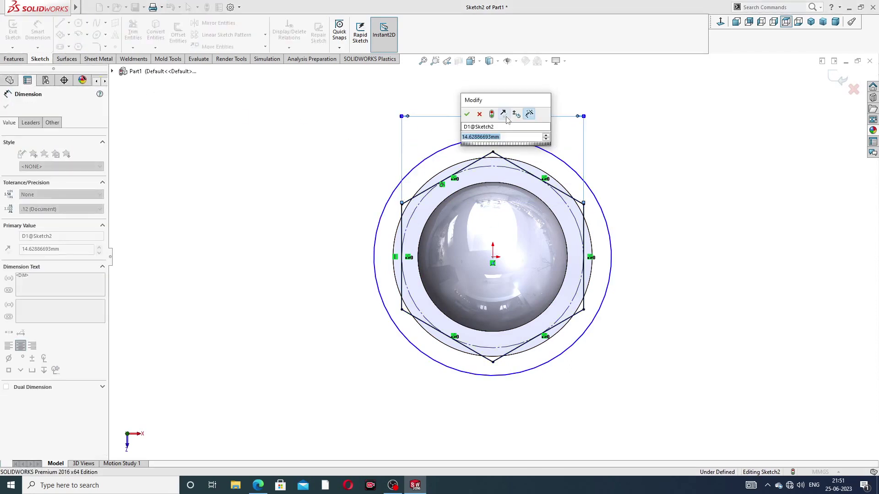
type("14.3")
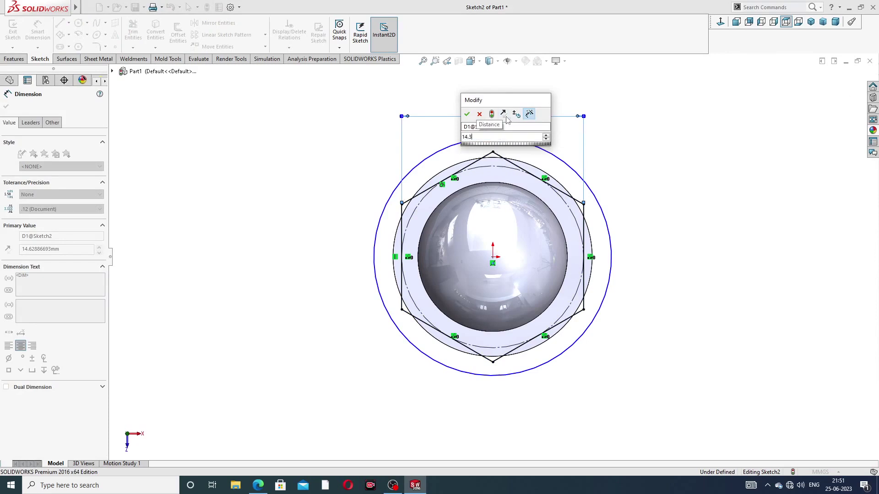
key("Return")
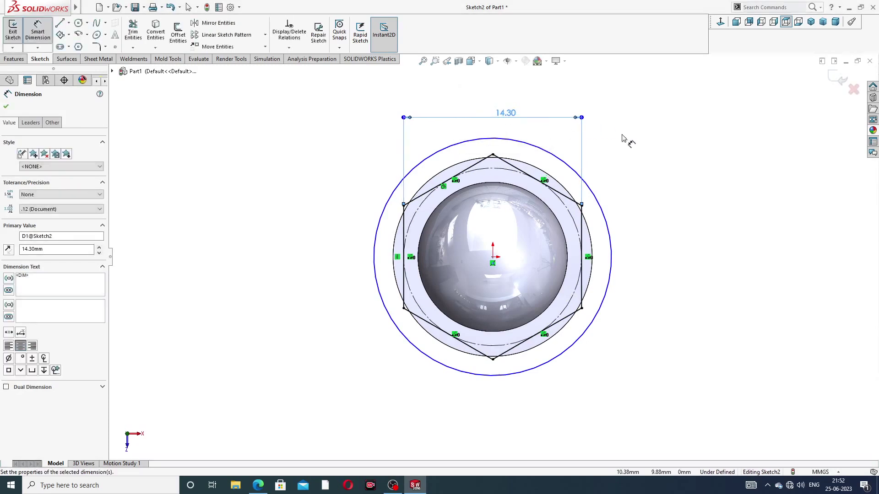
Dimension the outer circle around the hexagon with a diameter of 18 mm
left_click(543, 153)
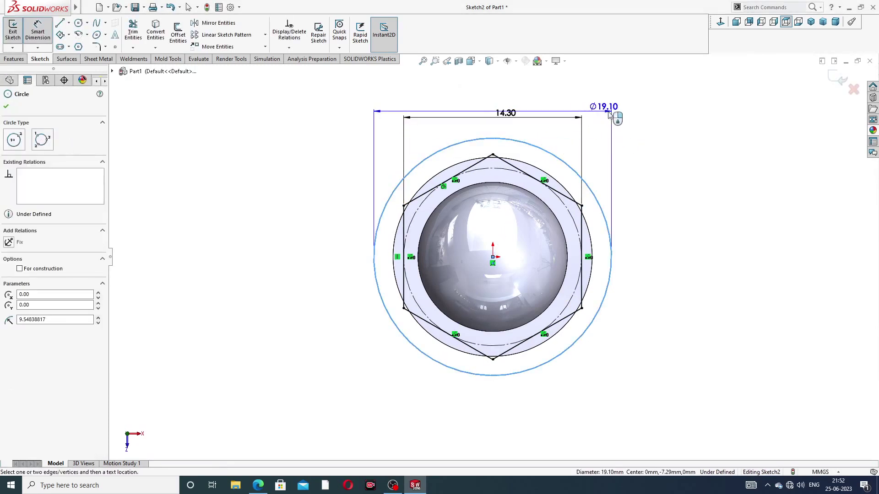
left_click(624, 126)
type("18")
key("Return")
right_click(667, 138)
left_click(673, 136)
Check the hexagon's width dimension against the flange outline, keeping its value
scroll(499, 165, "down", 4)
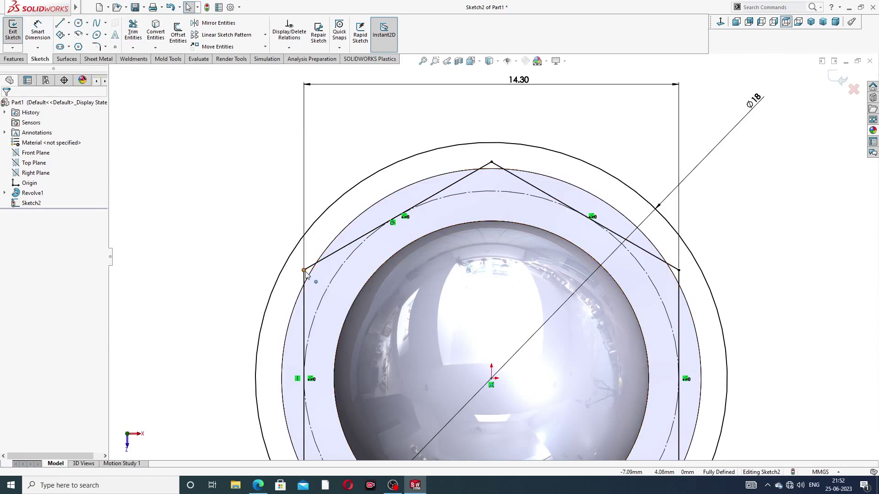
scroll(492, 257, "up", 3)
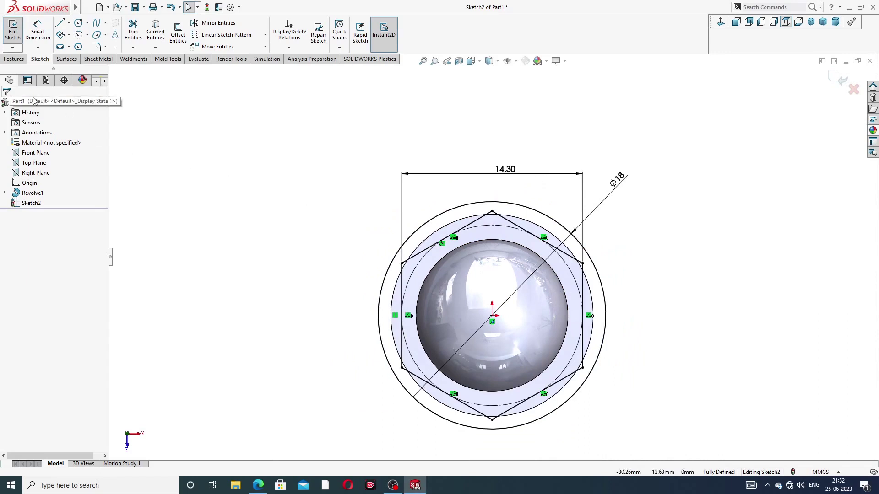
scroll(503, 210, "down", 2)
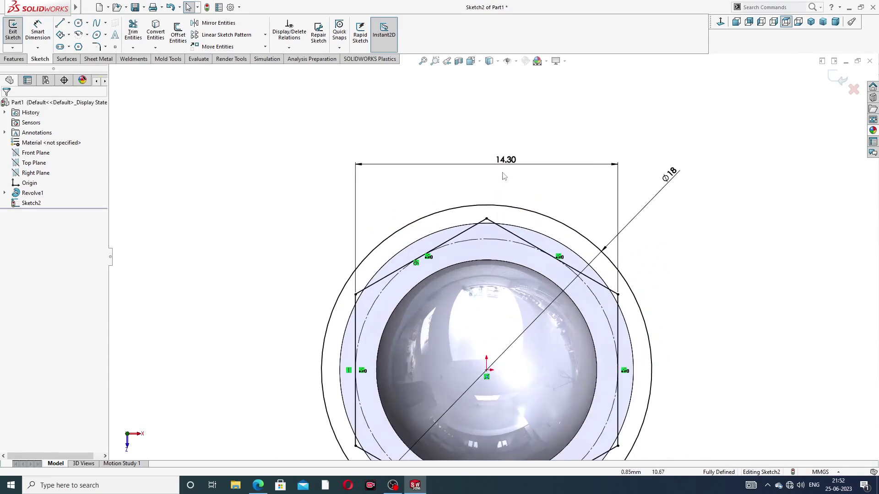
double_click(505, 164)
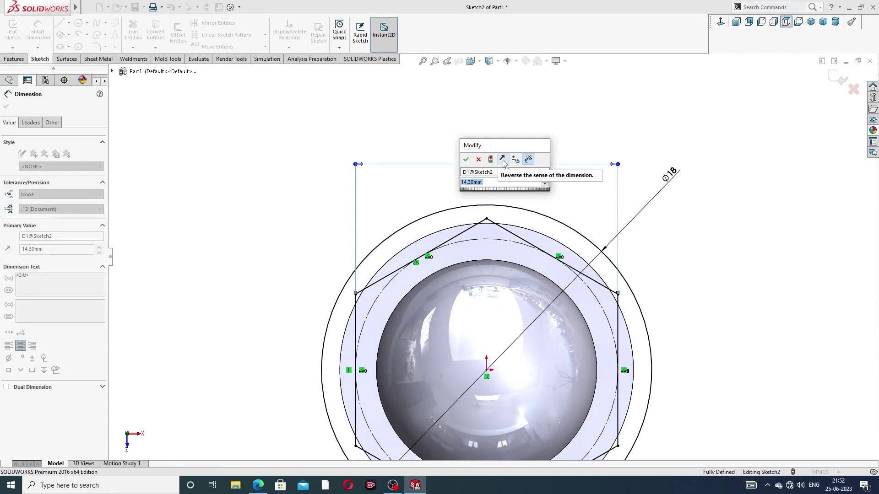
left_click(465, 160)
left_click(441, 136)
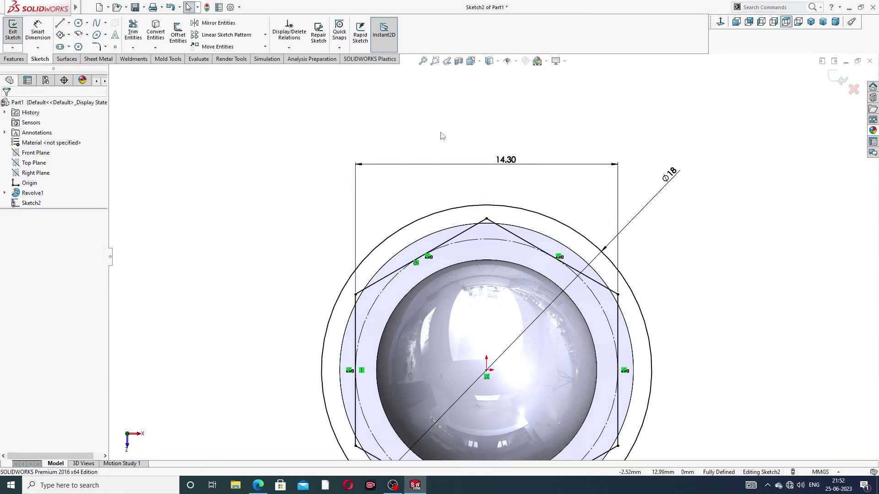
Cut away the region between the hexagon and the outer circle with a 5 mm blind Extruded Cut through the flange
left_click(14, 59)
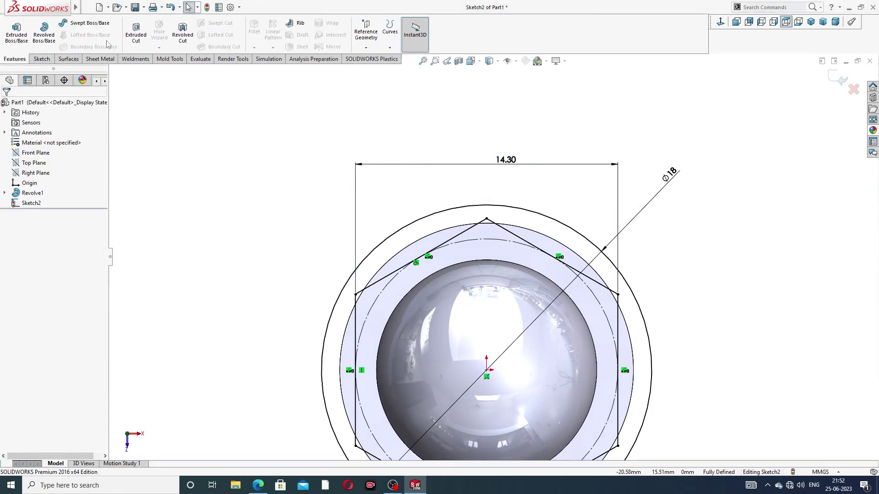
left_click(136, 31)
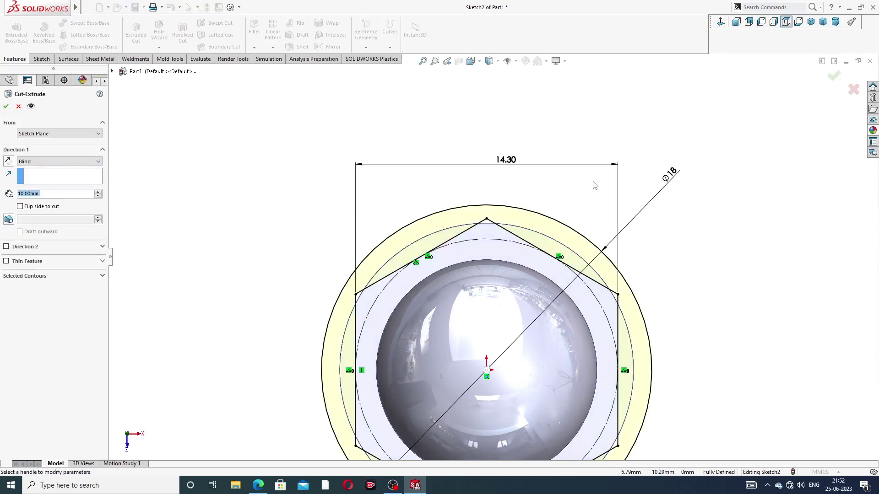
middle_click_drag(597, 189, 141, 223)
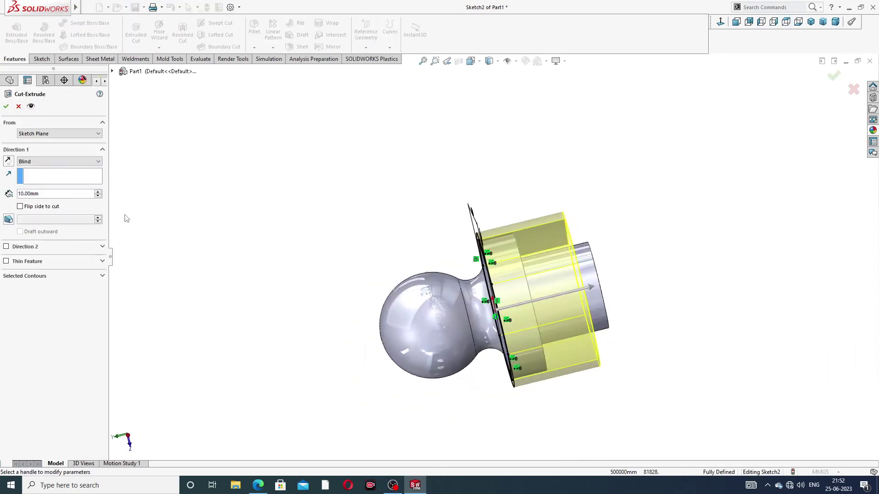
type("5")
key("Return")
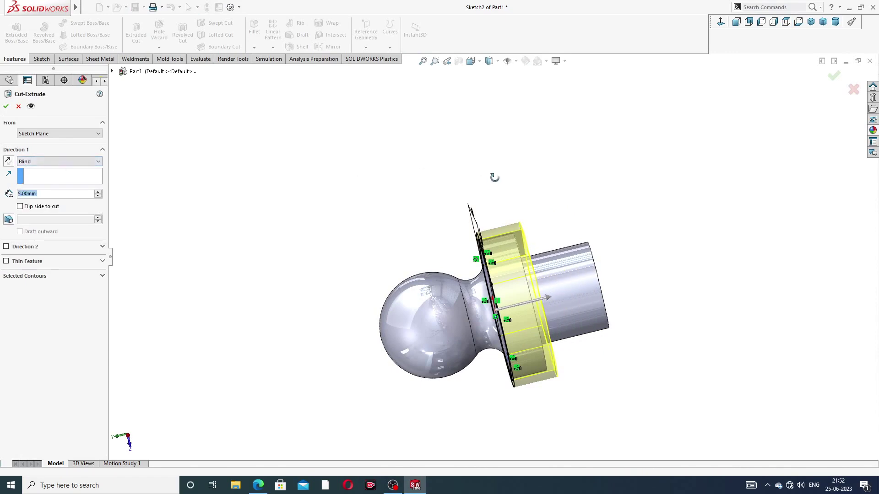
middle_click_drag(500, 179, 348, 170)
left_click(6, 106)
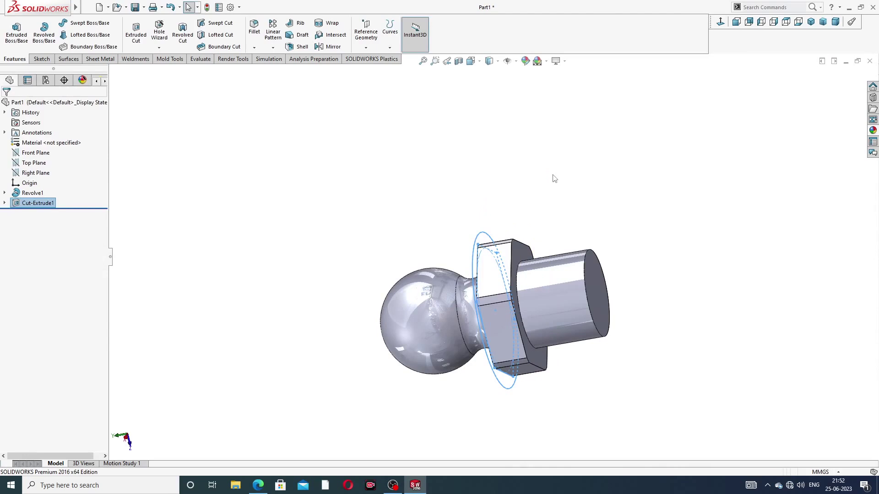
left_click(614, 206)
Inspect the hexagonal flange from above and below and consult the PDF drawing for the fillet radius under it
mouse_move(622, 206)
middle_mouse_down()
mouse_move(702, 135)
mouse_move(672, 131)
mouse_move(599, 236)
mouse_move(631, 136)
mouse_move(598, 269)
mouse_move(551, 229)
mouse_move(558, 189)
mouse_move(569, 241)
mouse_move(570, 210)
mouse_move(572, 280)
mouse_move(586, 200)
mouse_move(557, 196)
mouse_move(502, 146)
middle_mouse_up()
scroll(557, 189, "down", 3)
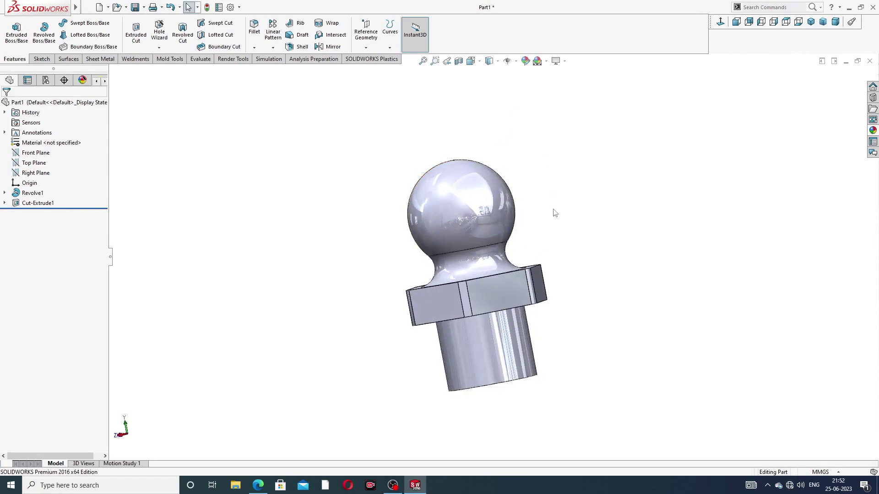
scroll(528, 239, "down", 1)
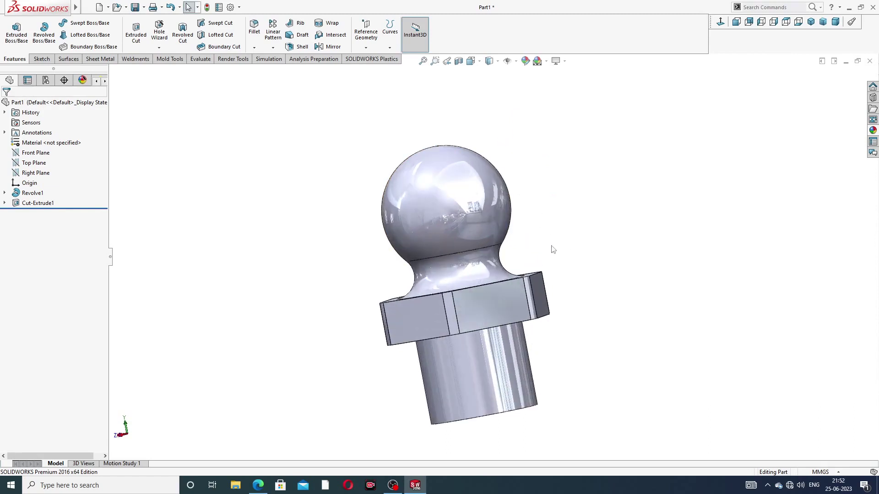
middle_click_drag(566, 253, 590, 272)
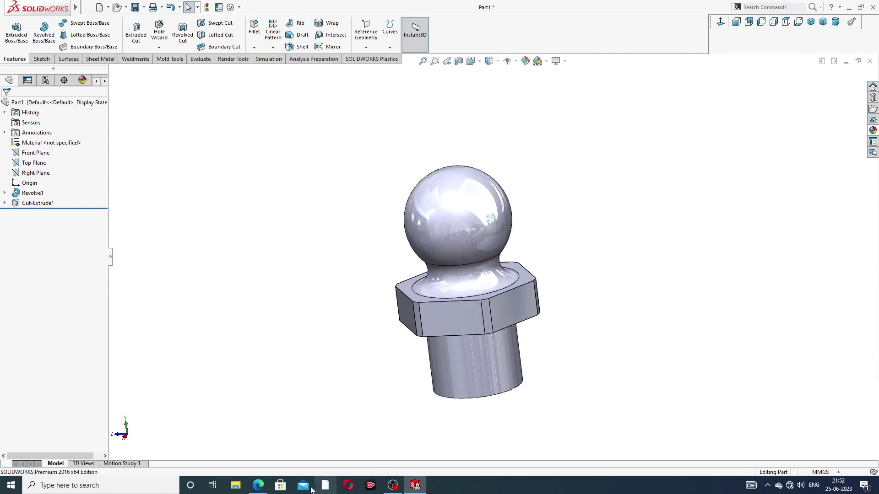
left_click(258, 485)
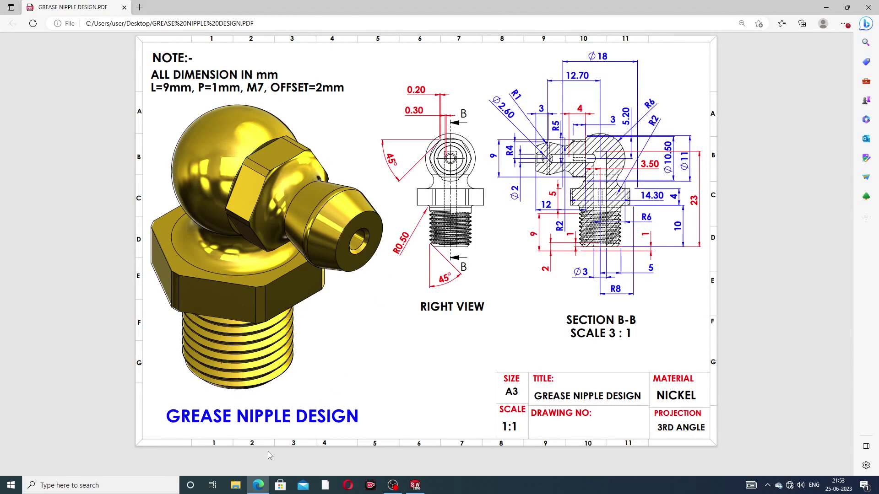
left_click(415, 485)
middle_click_drag(529, 208, 571, 204)
middle_click_drag(529, 183, 488, 327)
scroll(487, 327, "down", 2)
left_click(257, 485)
left_click(258, 485)
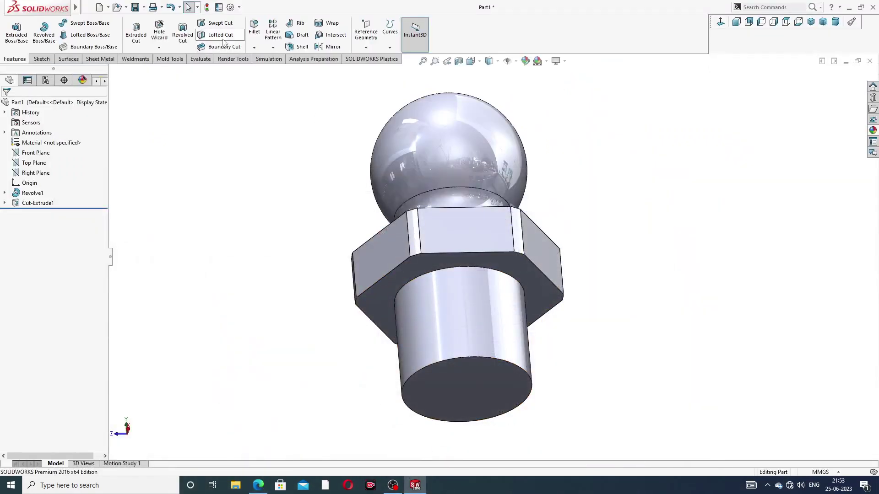
Fillet the circular edge where the shank meets the flange's underside with a 0.5 mm radius
left_click(254, 27)
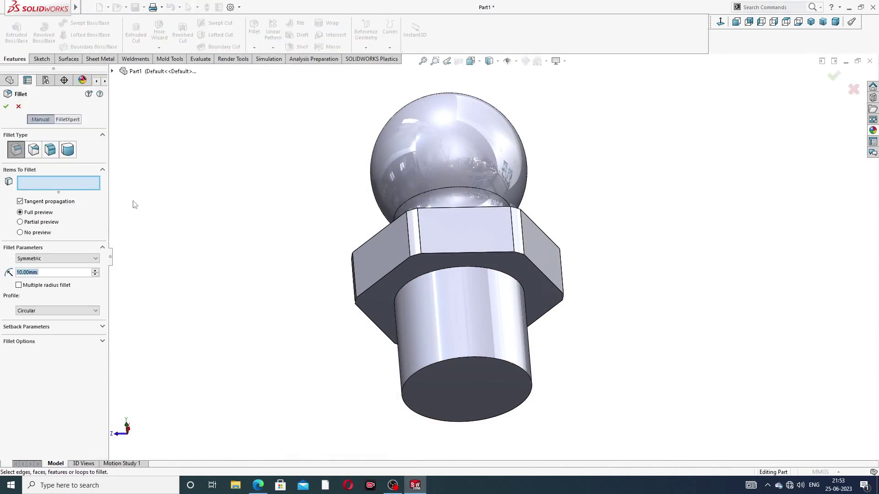
type("0.5")
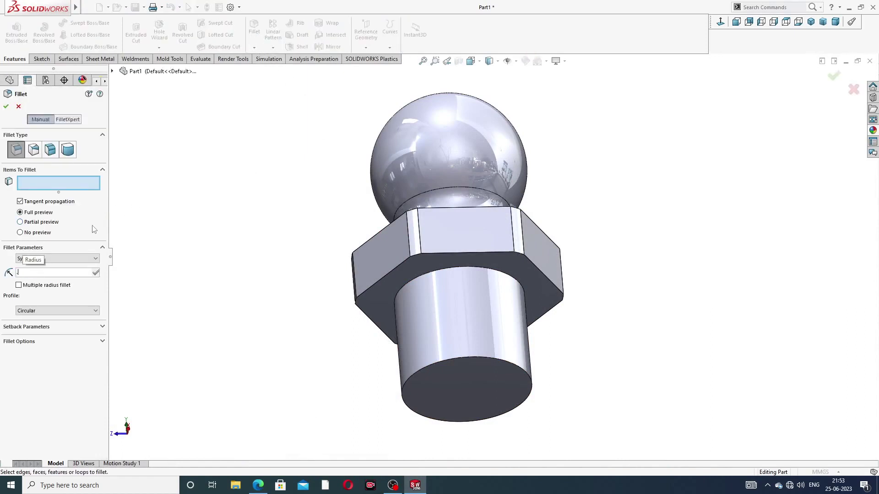
key("Return")
scroll(466, 266, "down", 3)
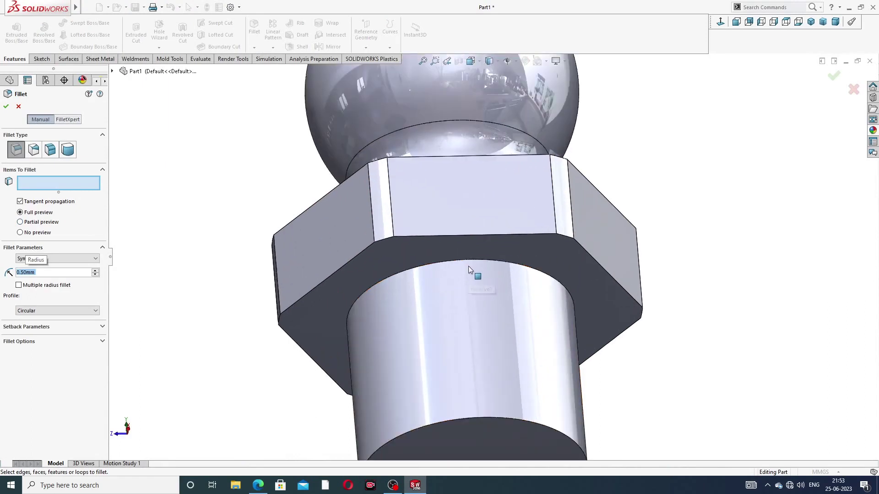
left_click(467, 261)
left_click(833, 76)
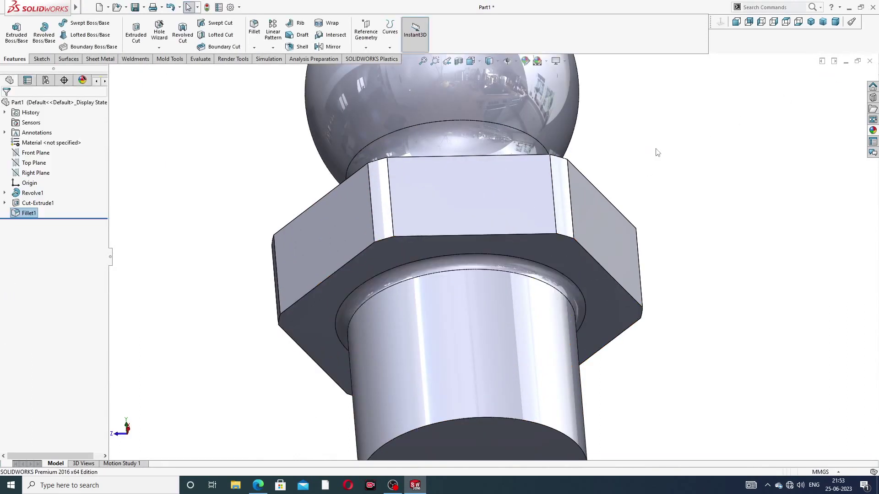
Consult the grease nipple drawing and start a sketch on the shank's flat end face
scroll(655, 152, "up", 5)
middle_click_drag(608, 157, 562, 237)
middle_click_drag(557, 128, 551, 164)
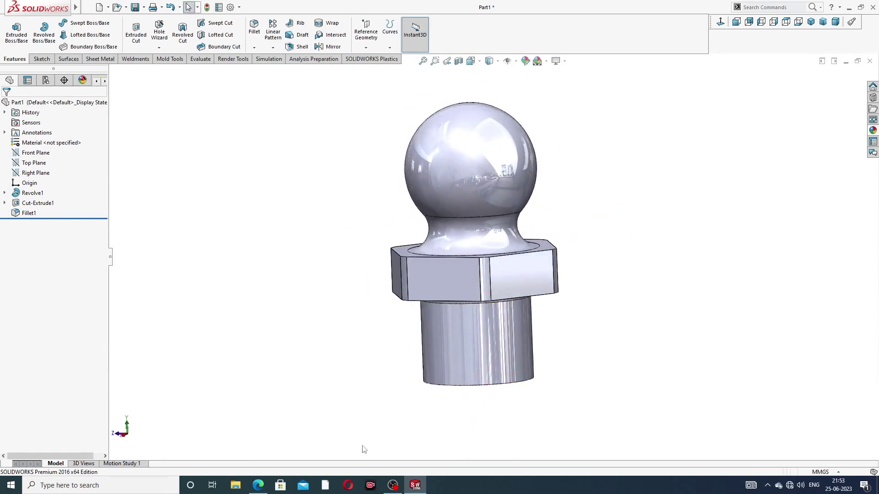
left_click(265, 485)
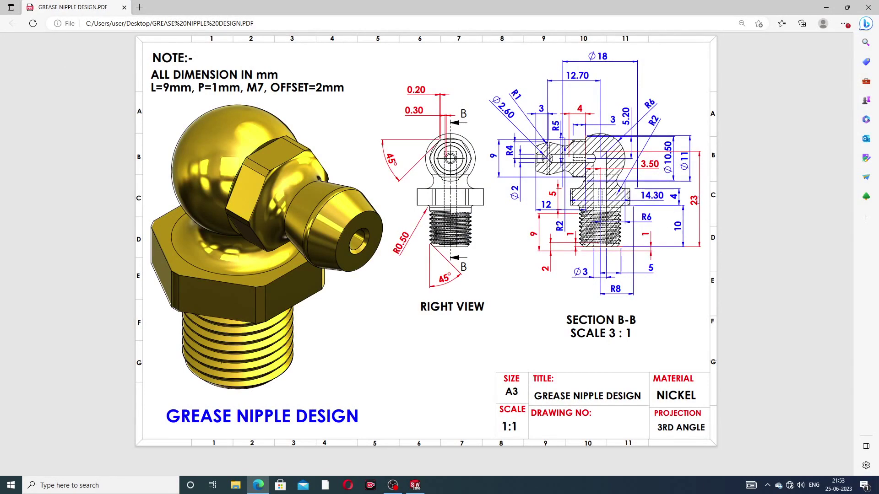
left_click(415, 485)
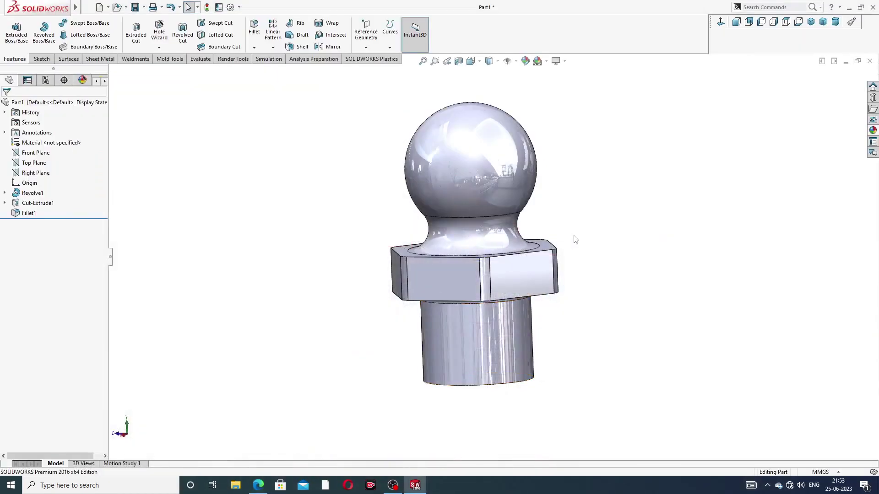
left_click(503, 321)
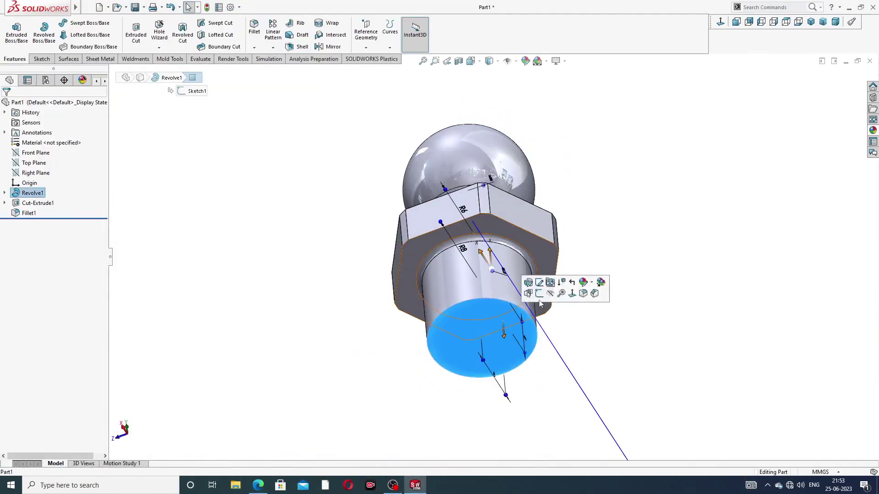
left_click(539, 293)
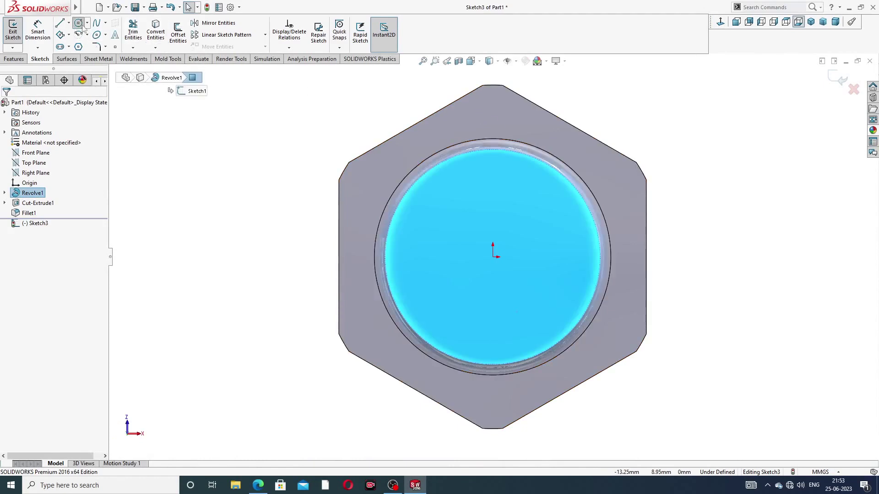
Sketch a circle about 4.15 mm in diameter centred on the origin of the shank's end face
left_click(78, 23)
left_click(493, 257)
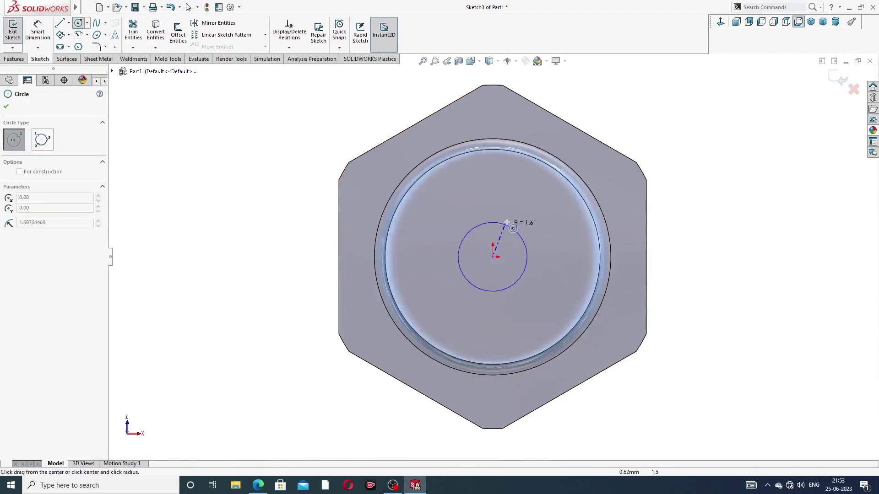
left_click(509, 215)
right_click(542, 194)
left_click(565, 198)
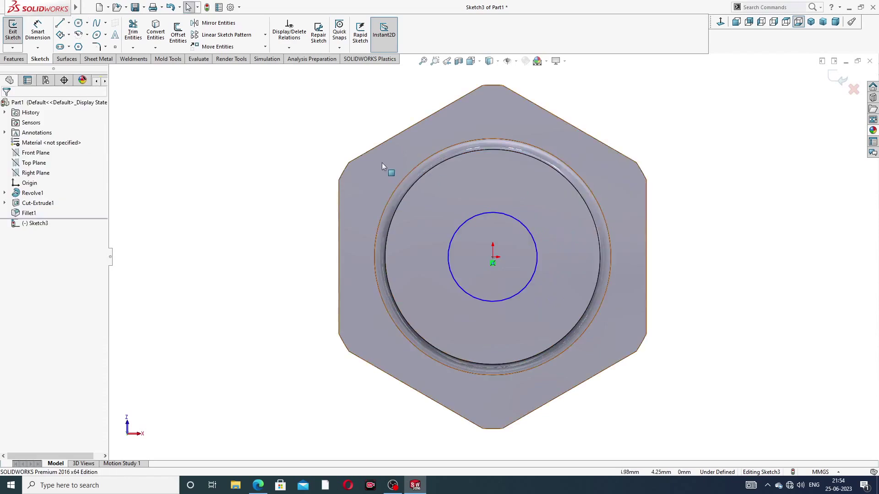
Dimension the circle on the shank's end face with a diameter of 3 mm
left_click(37, 30)
left_click(490, 212)
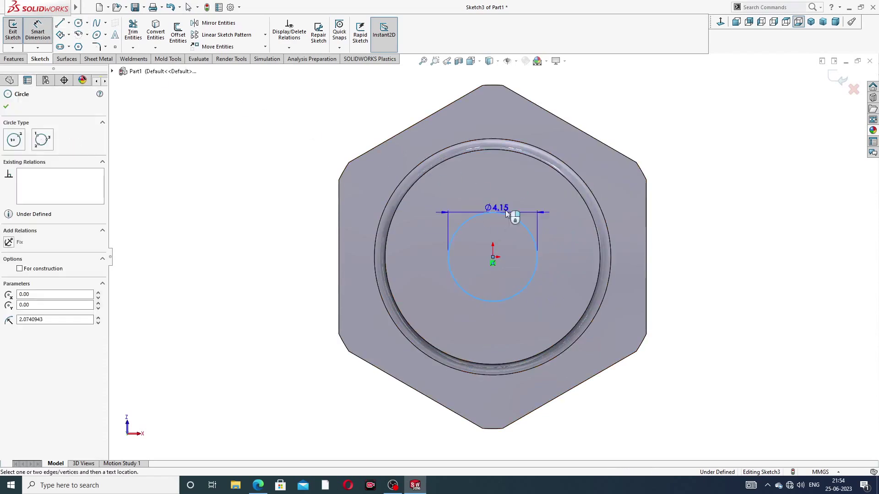
left_click(638, 142)
type("3")
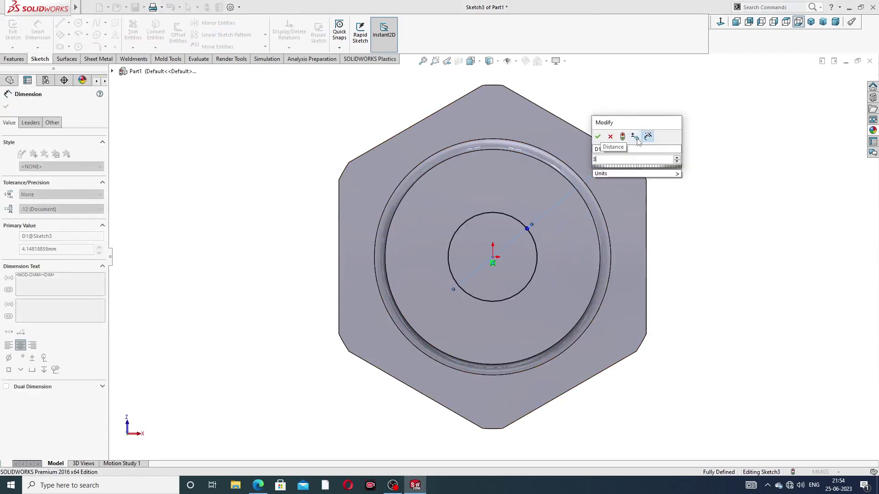
key("Return")
right_click(663, 98)
left_click(683, 121)
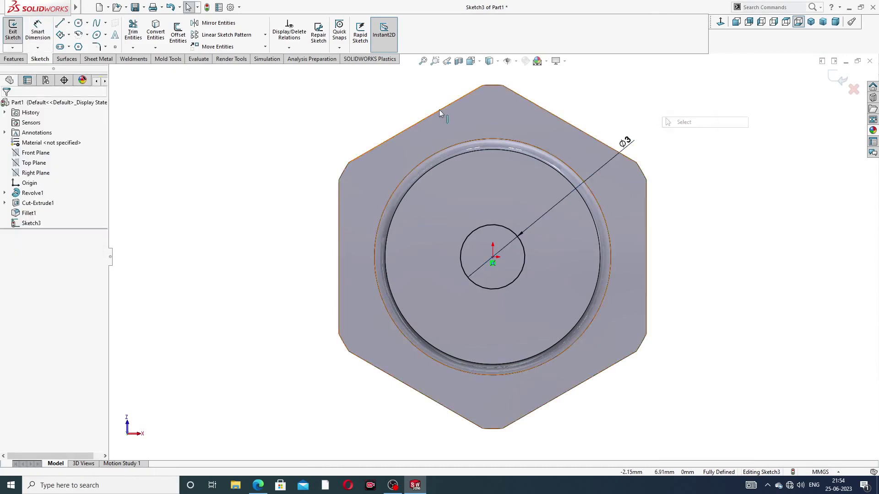
left_click(15, 59)
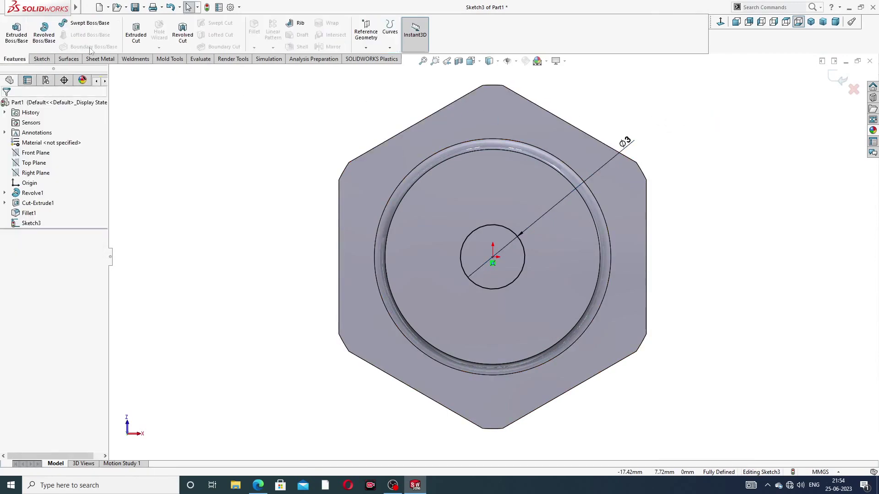
Cut-extrude the 3 mm circle from the shank's end face into the body to a blind depth of 23 mm
left_click(136, 31)
middle_click_drag(624, 118, 655, 254)
key("f")
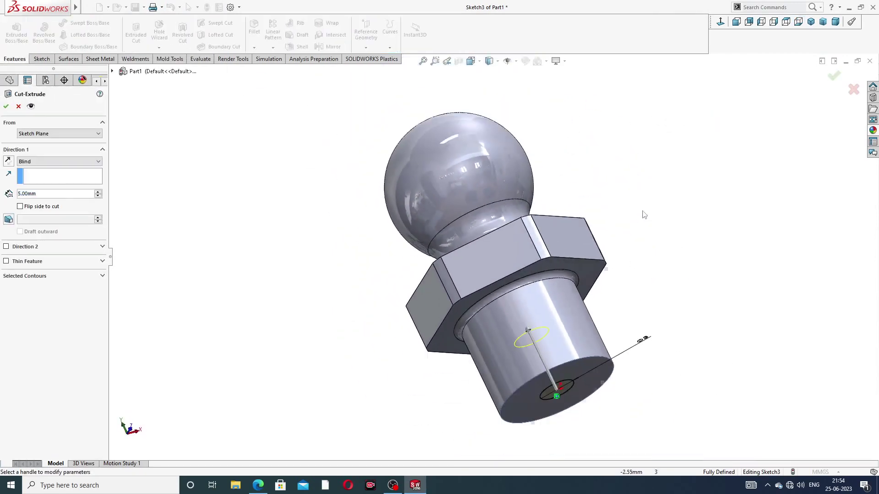
type("23")
key("Return")
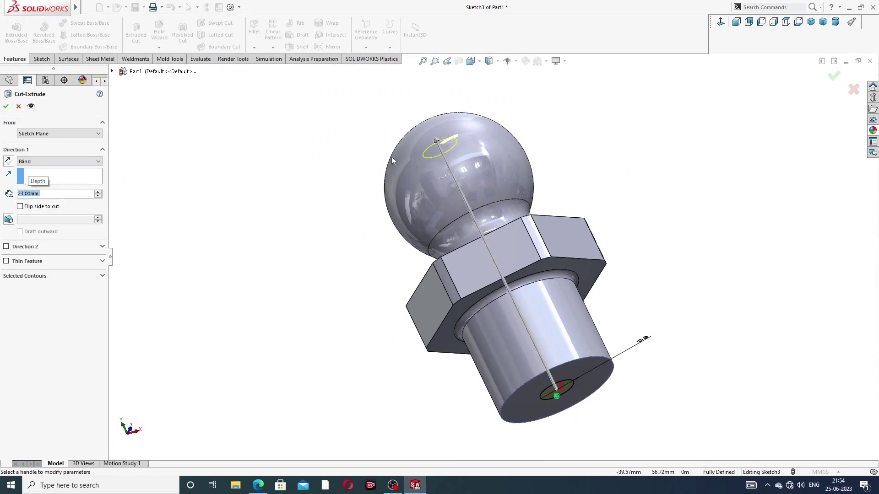
middle_click_drag(568, 118, 560, 137)
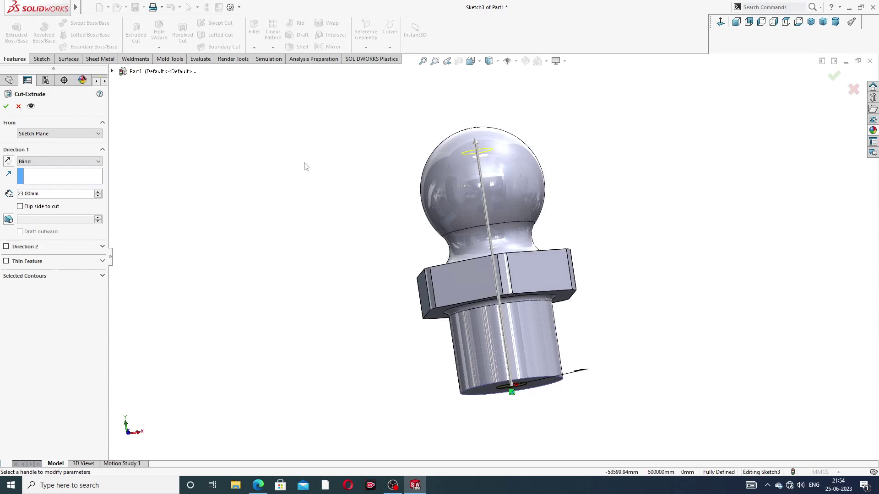
middle_click_drag(515, 197, 574, 225)
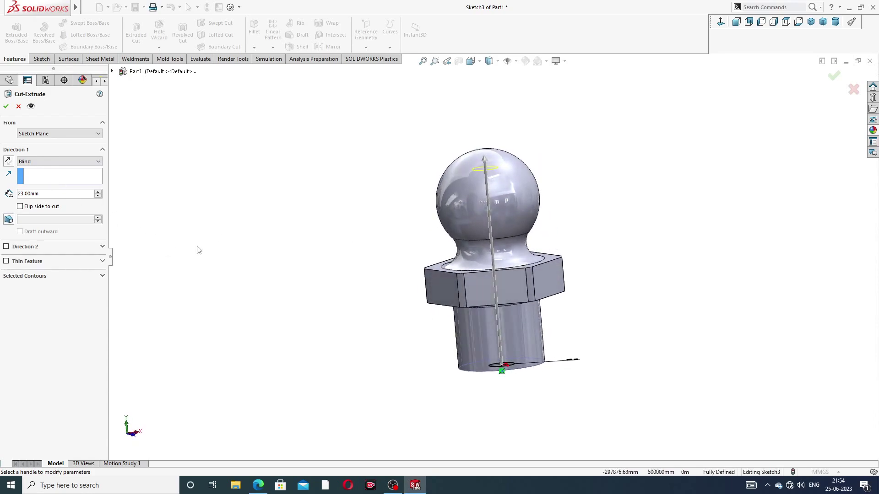
left_click(6, 108)
middle_click_drag(597, 164, 635, 212)
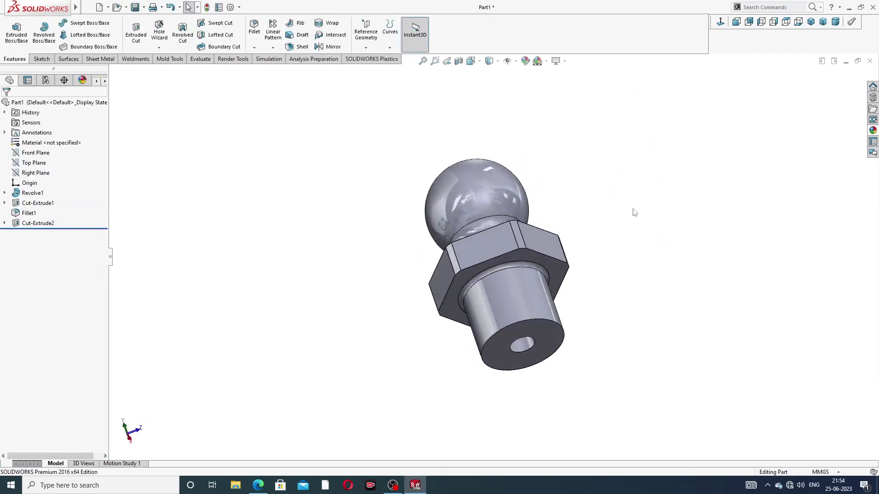
Section the model along the Front Plane to inspect the bore, and return to the full view
left_click(458, 61)
middle_click_drag(655, 201, 566, 242)
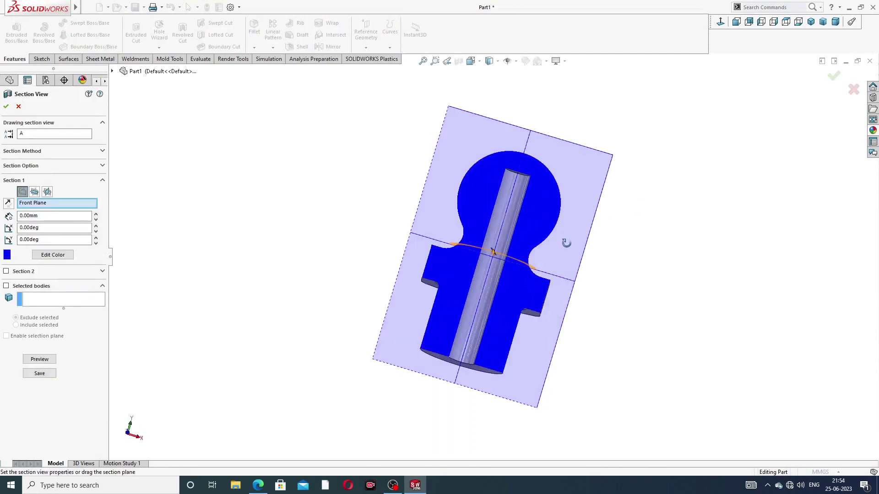
left_click(833, 75)
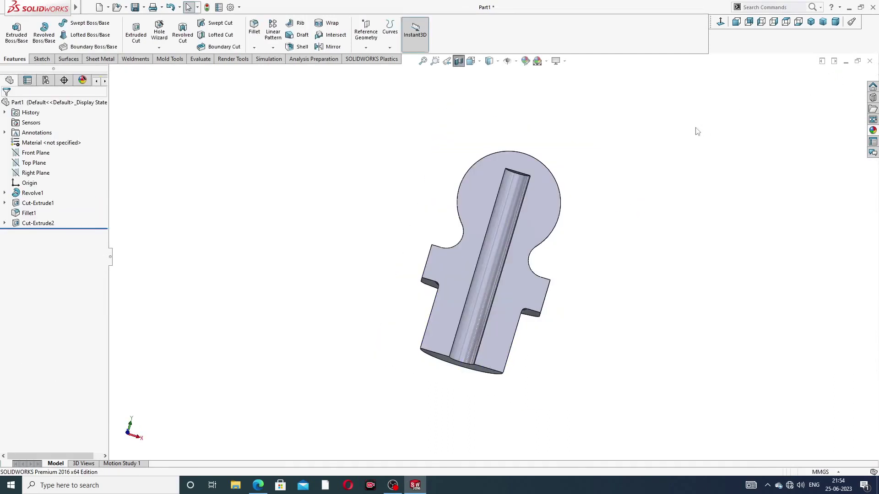
left_click(458, 61)
middle_click_drag(579, 170, 584, 139)
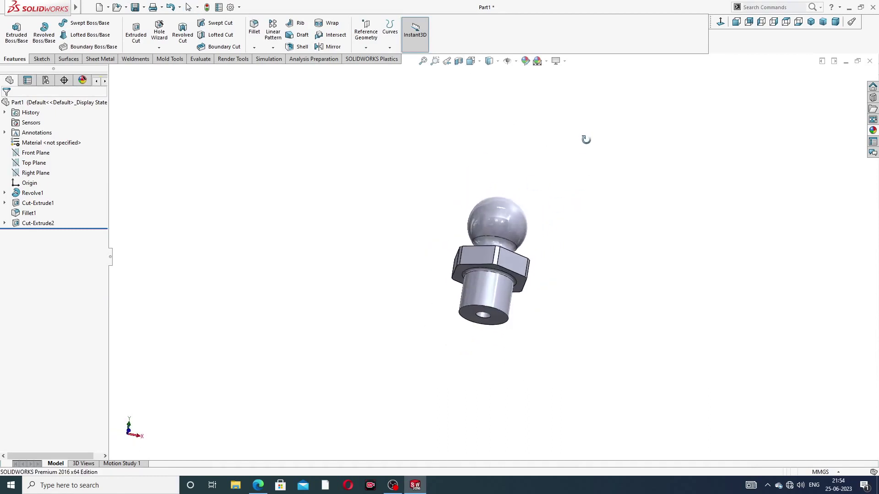
Open the revolved body's profile sketch for editing, view it face-on and reposition the flange's R8 dimension
middle_click_drag(454, 252, 516, 289)
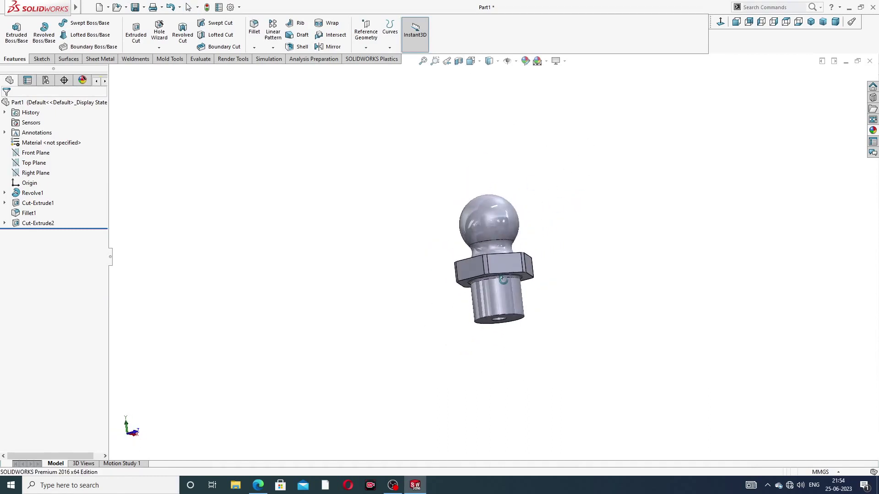
scroll(516, 290, "down", 2)
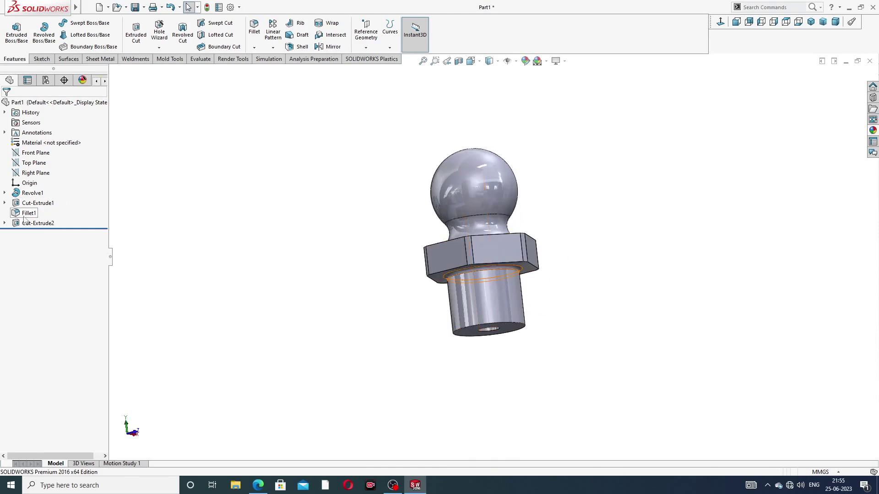
left_click(5, 193)
left_click(37, 203)
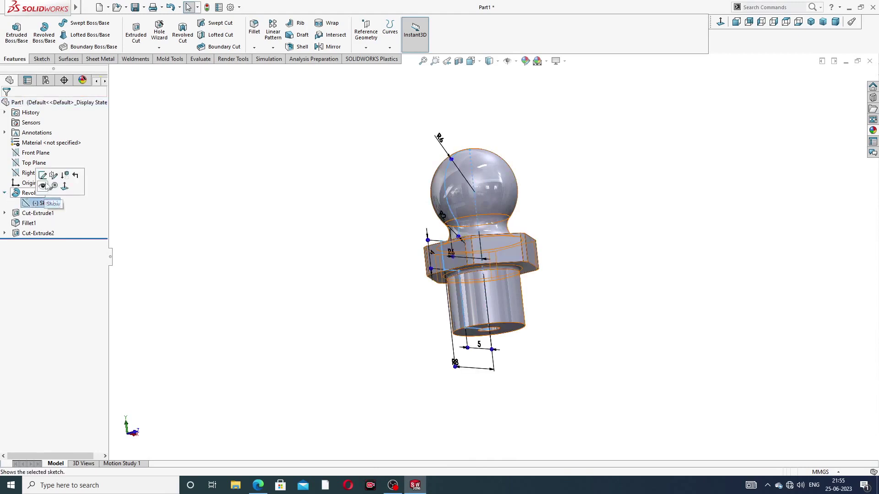
left_click(44, 180)
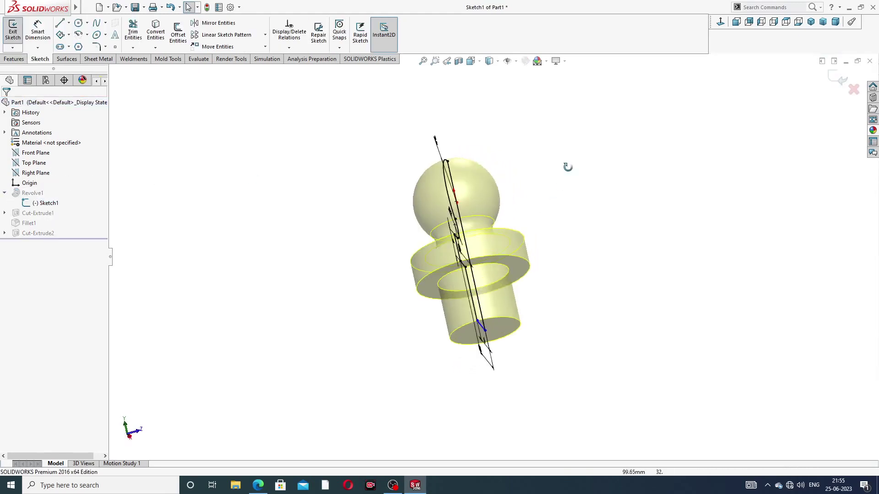
left_click(721, 22)
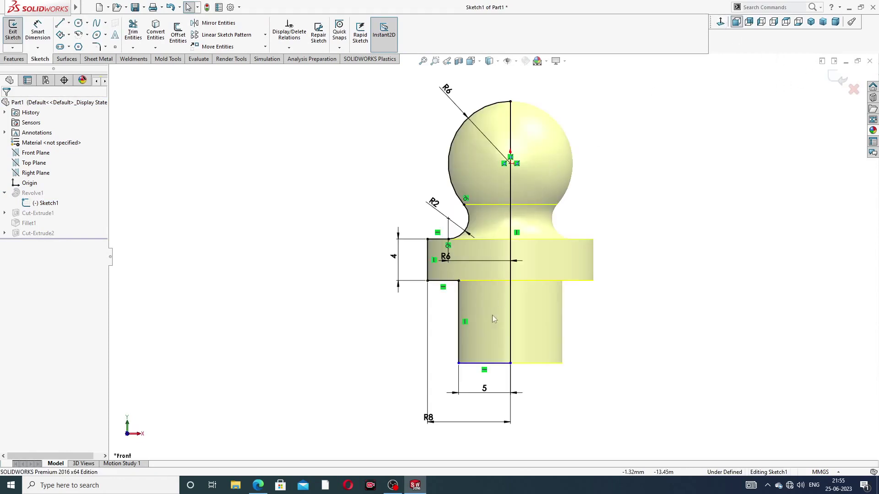
left_click_drag(428, 416, 469, 414)
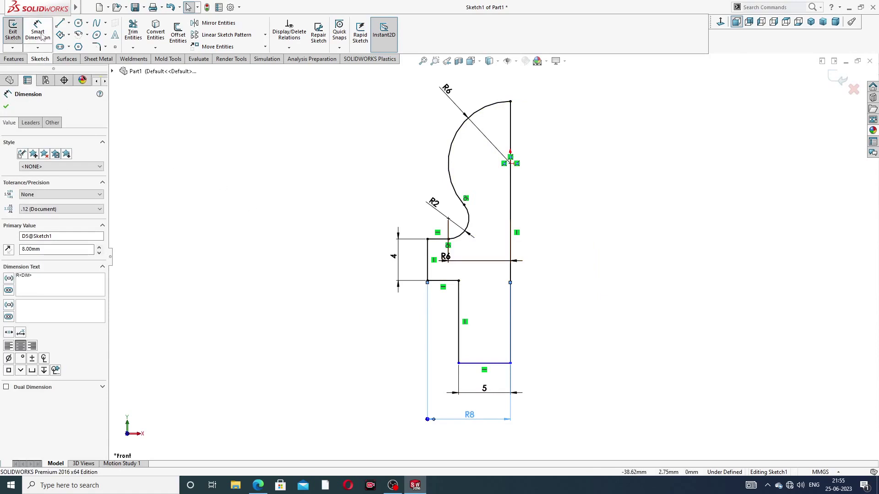
Dimension the vertical shank line below the flange with a length of 10 mm
left_click(37, 30)
left_click(458, 303)
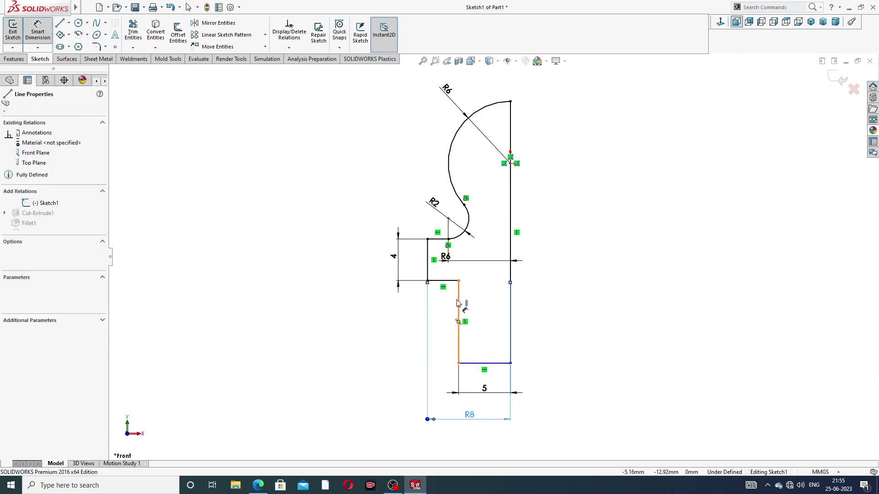
left_click(415, 320)
type("10")
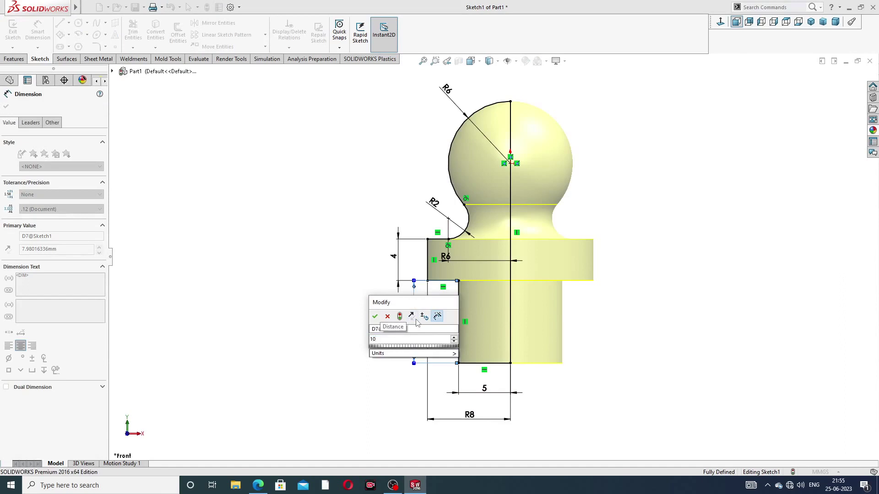
key("Return")
left_click(441, 320)
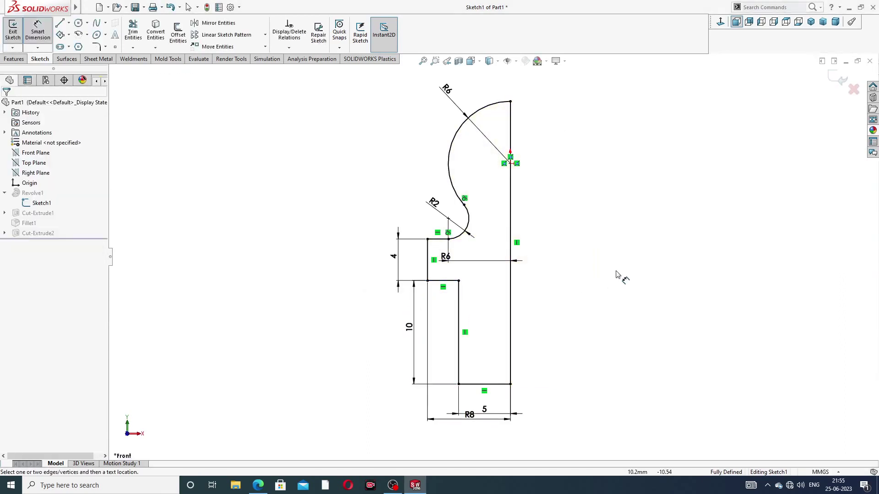
Space out the shank length, shank radius and flange radius dimensions, and exit the sketch to rebuild the part
left_click_drag(414, 334, 408, 334)
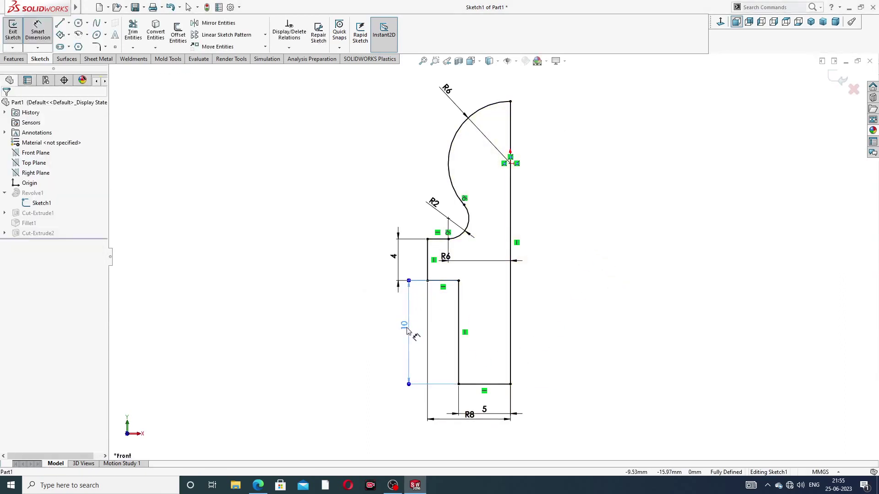
left_click_drag(486, 407, 474, 425)
left_click(616, 288)
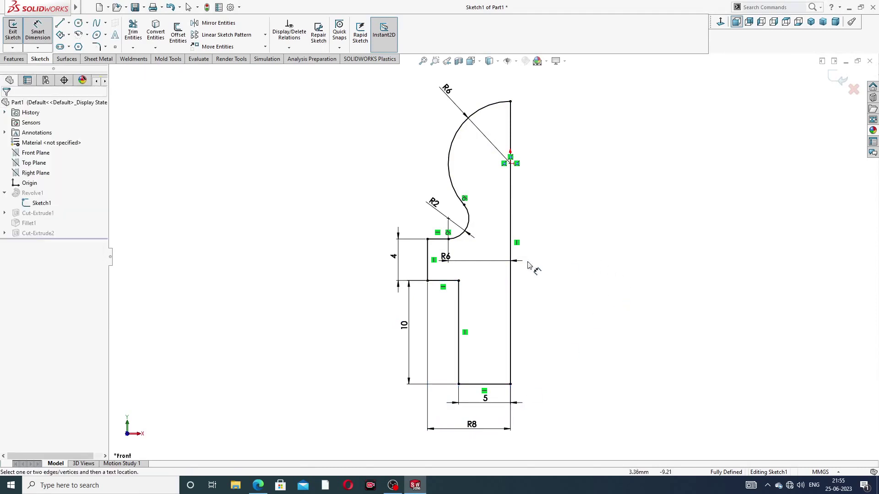
left_click(411, 325)
right_click(712, 109)
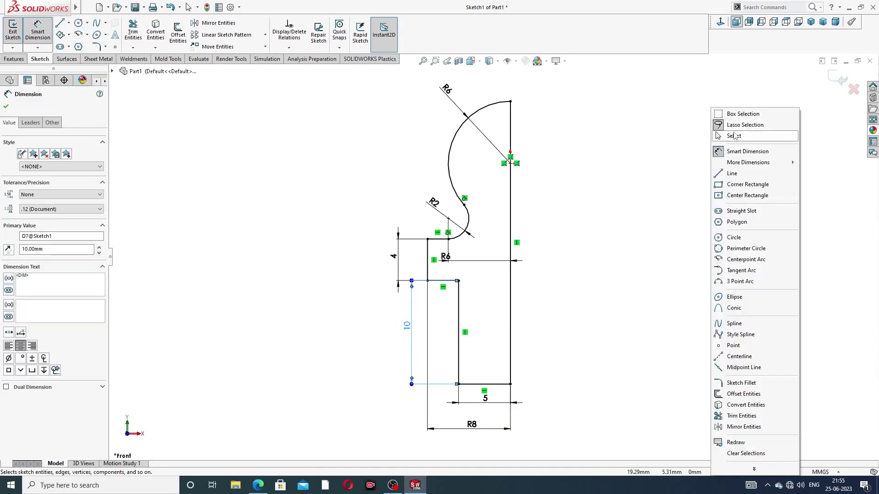
left_click(734, 136)
key("ctrl+b")
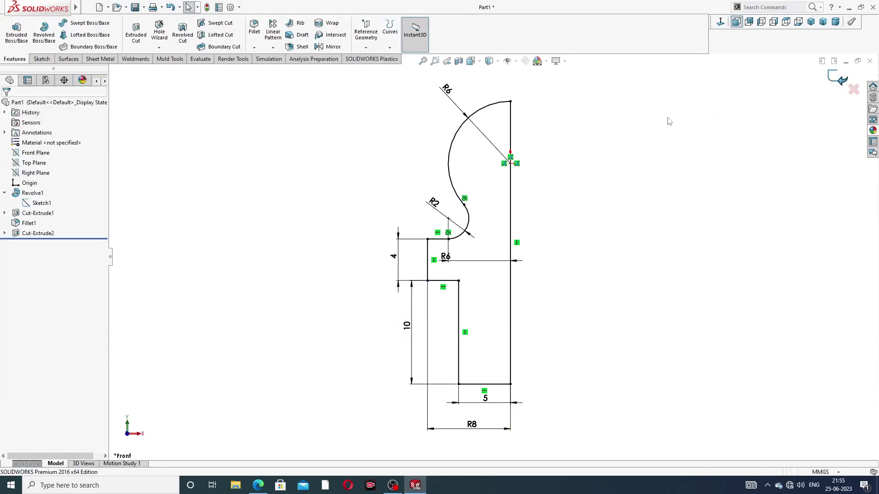
middle_click_drag(650, 215, 526, 106)
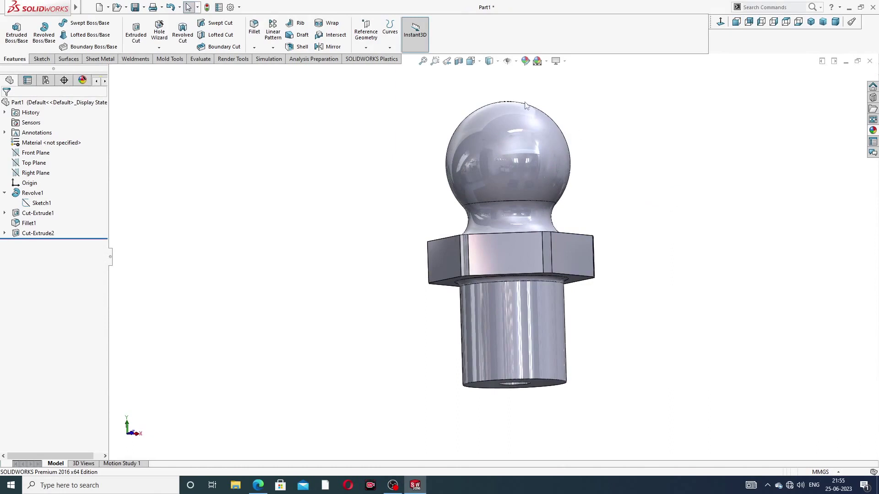
Check the resized shank and its bore in a Front Plane section view, and restore the full model
left_click(458, 61)
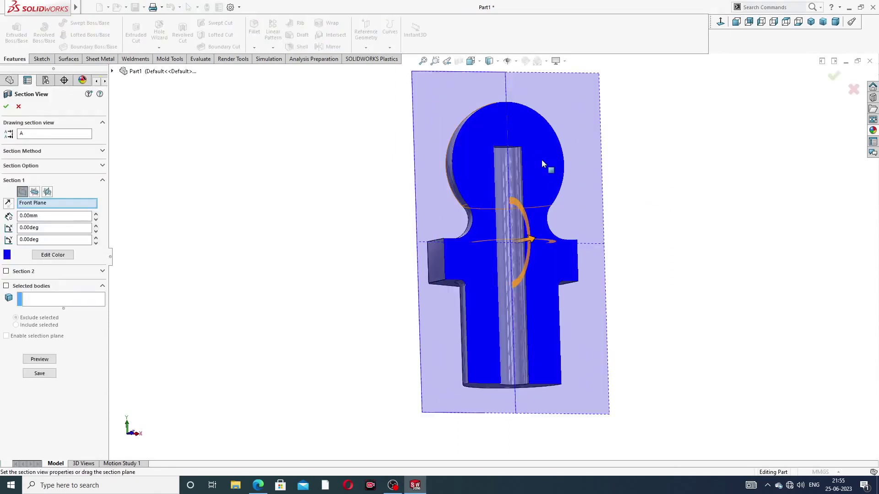
left_click(834, 78)
left_click(458, 61)
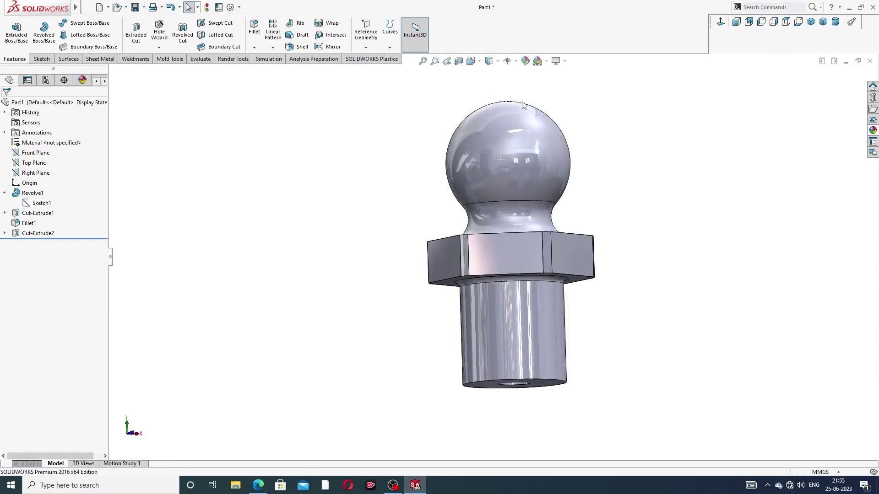
scroll(648, 170, "up", 3)
middle_click_drag(649, 174, 550, 180)
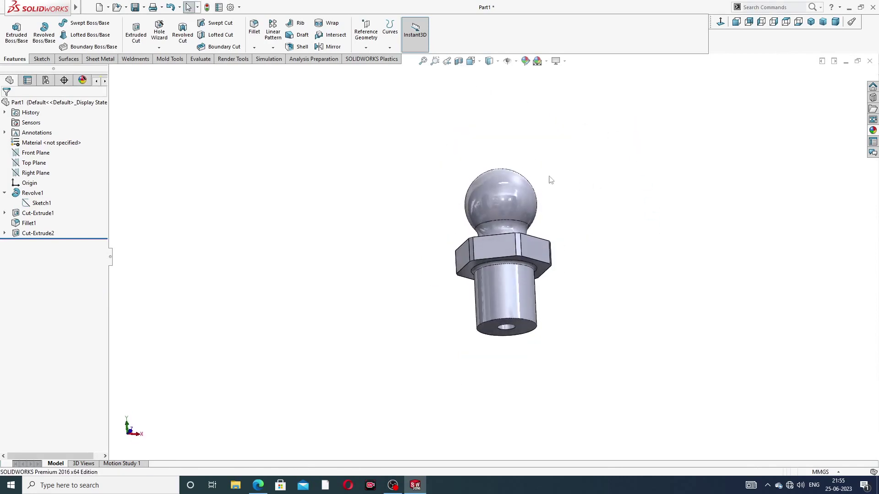
Chamfer the outer circular edge of the shank's end face by 1 mm at 45 degrees
left_click(253, 32)
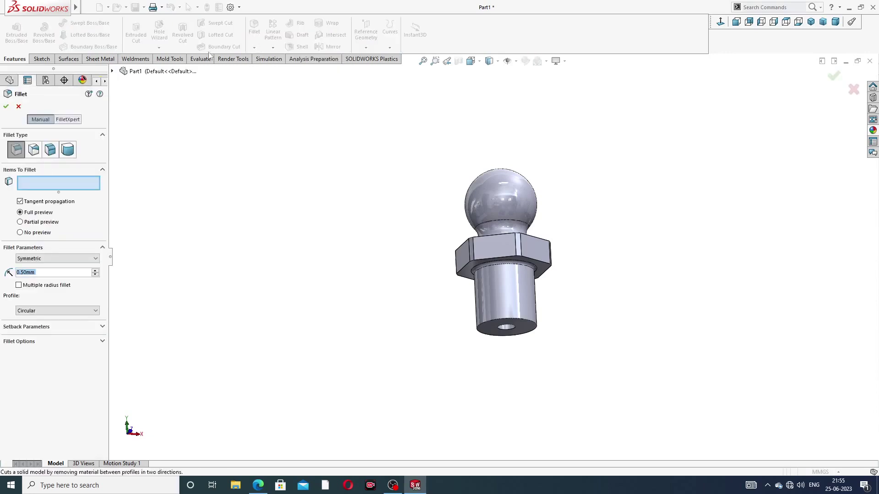
left_click(18, 106)
left_click(254, 48)
left_click(275, 71)
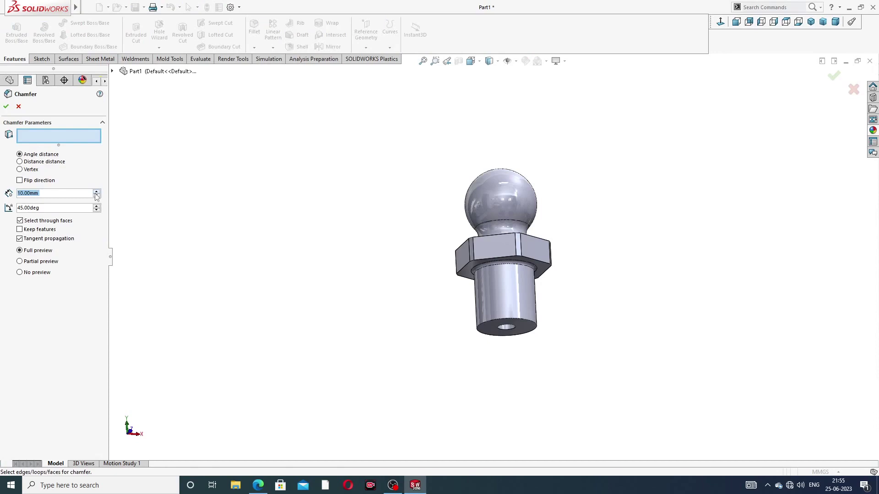
type("1")
key("Return")
scroll(467, 302, "down", 3)
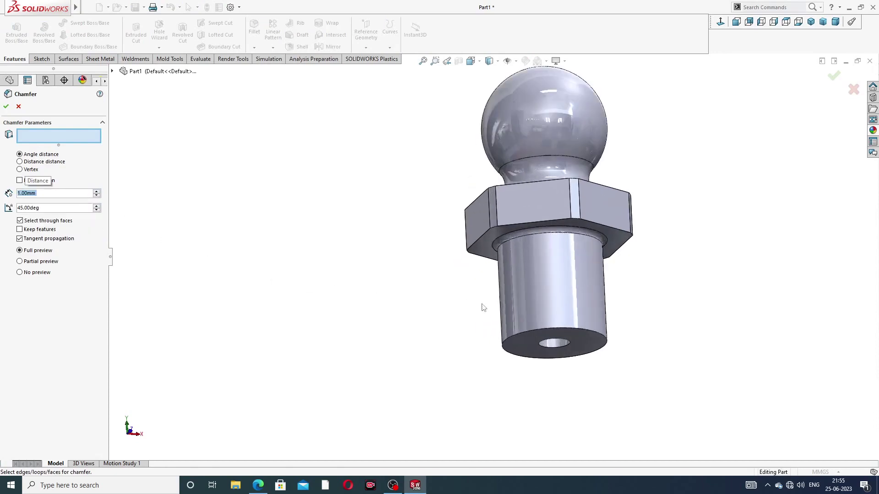
left_click(570, 327)
left_click(833, 75)
left_click(694, 142)
scroll(627, 155, "up", 2)
middle_click_drag(627, 155, 613, 235)
scroll(594, 159, "down", 2)
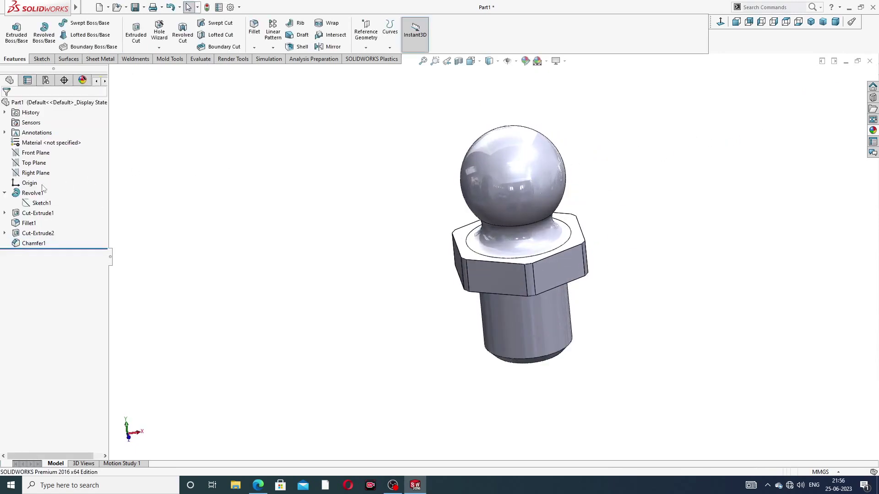
Create a reference plane parallel to the Right Plane at an offset distance of 3.5 mm
left_click(4, 193)
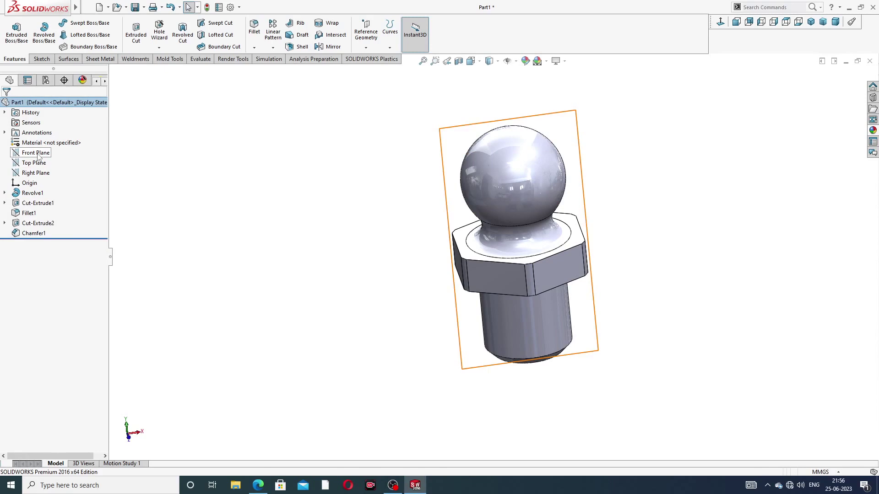
left_click(42, 174)
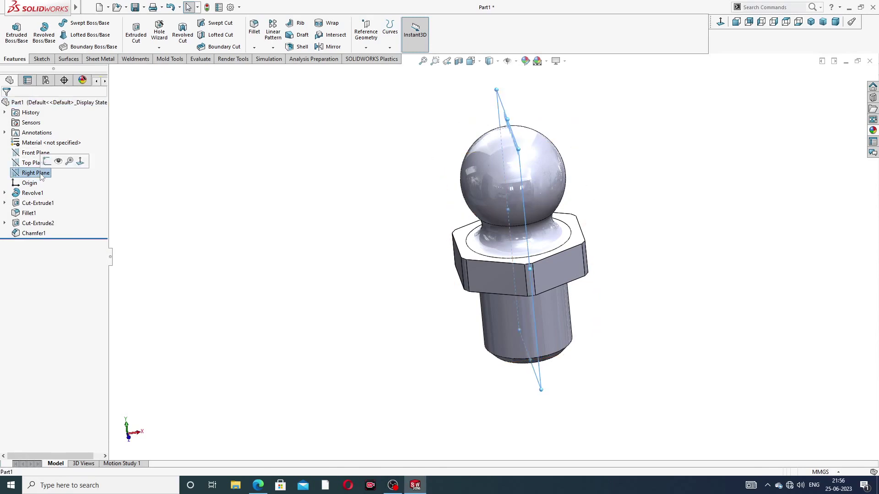
left_click(372, 50)
left_click(373, 59)
middle_click_drag(473, 111, 514, 174)
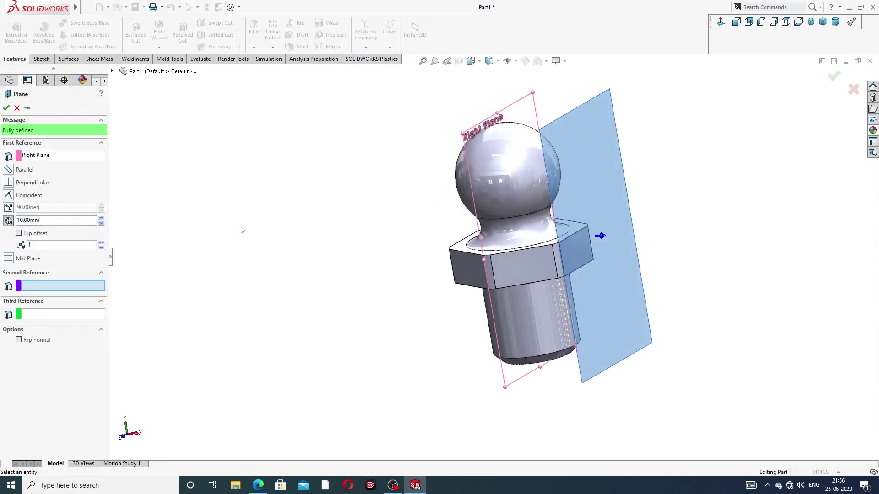
double_click(50, 220)
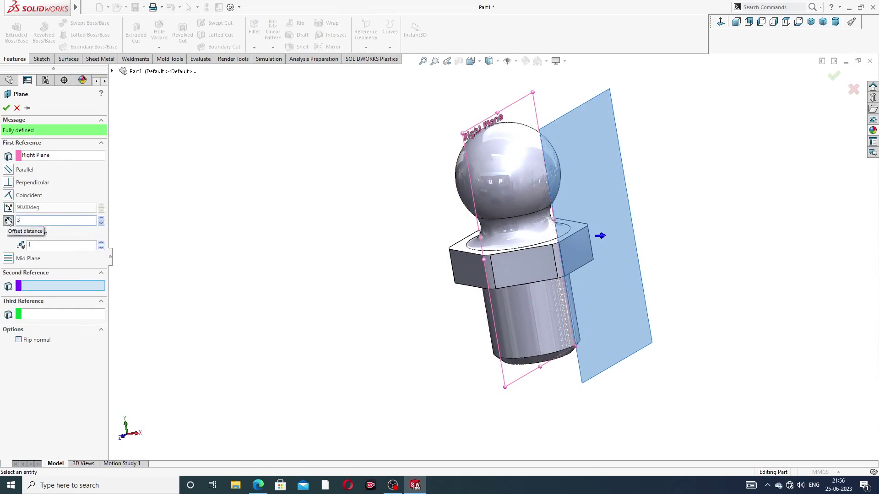
key("Return")
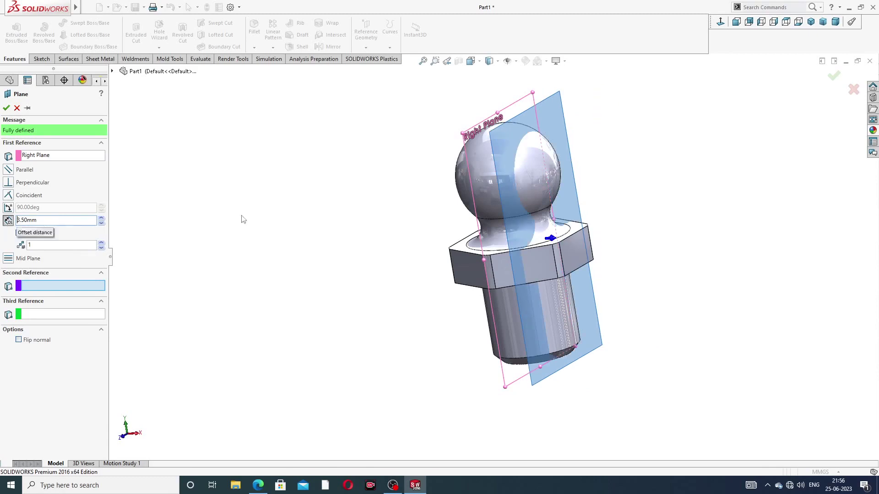
middle_click_drag(549, 183, 574, 133)
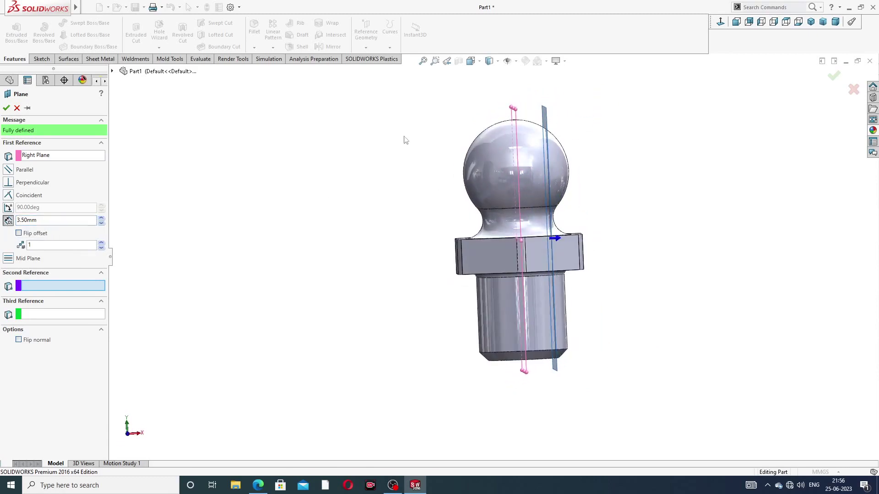
left_click(6, 109)
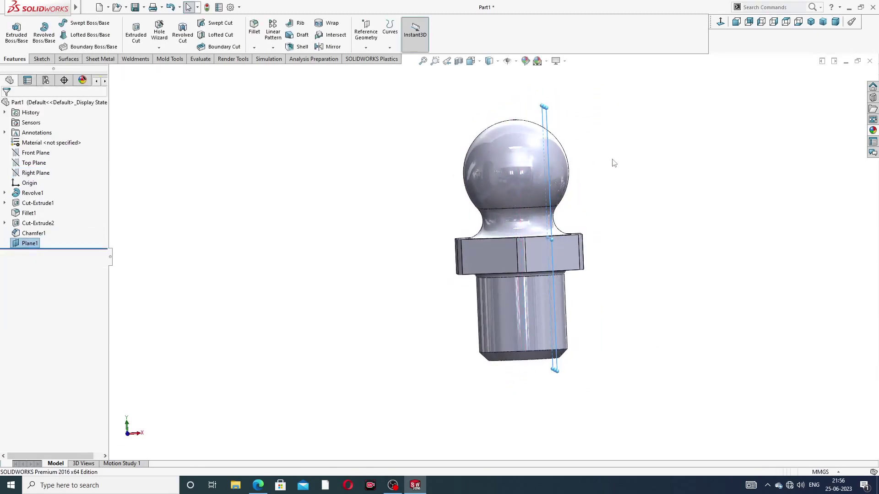
Start a sketch on the new offset plane and draw a circle of about 5.1 mm radius centred on the origin
middle_click_drag(611, 162, 567, 112)
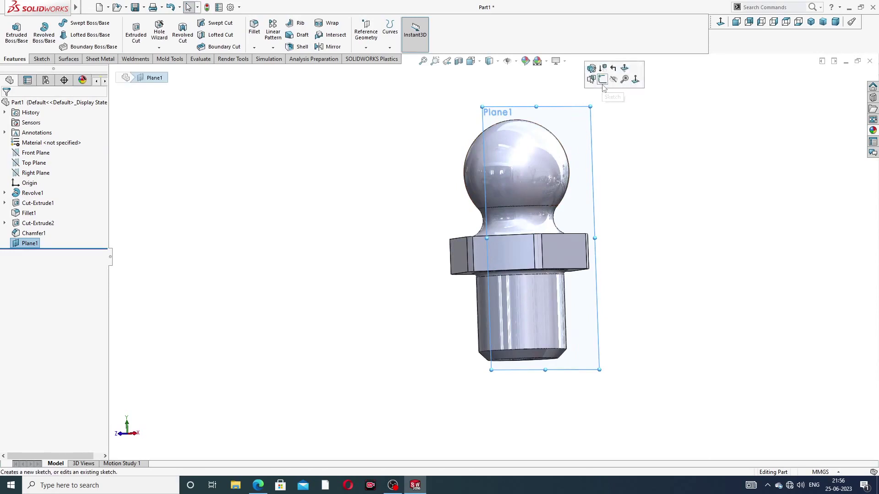
left_click(602, 80)
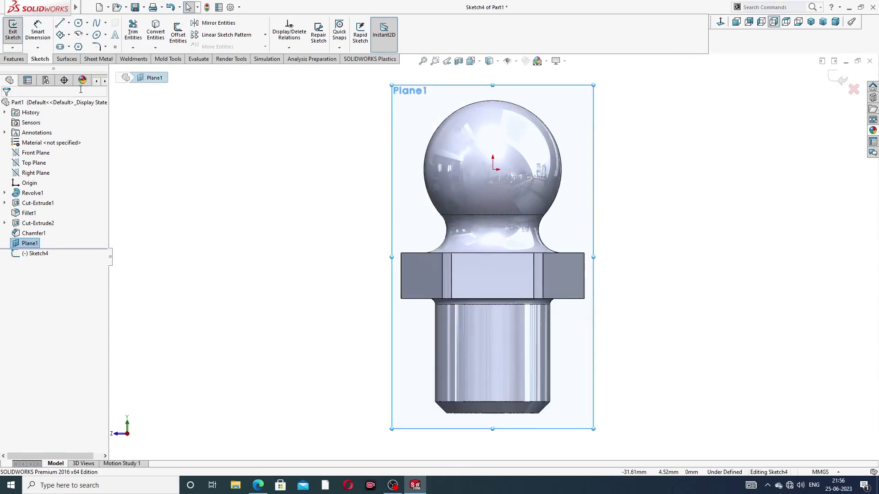
left_click(87, 23)
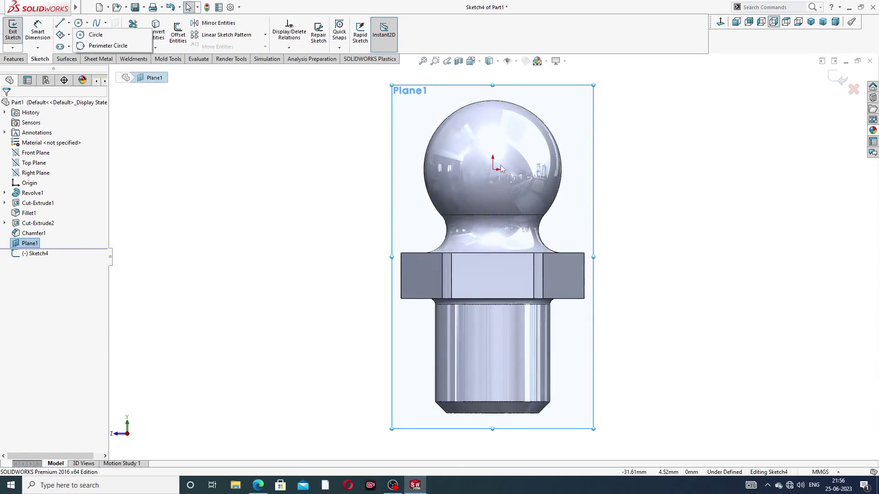
left_click(96, 35)
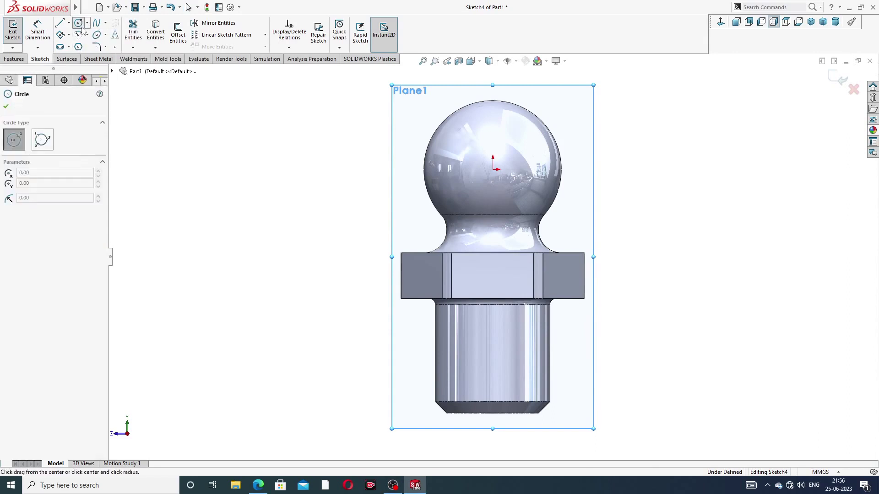
left_click(493, 169)
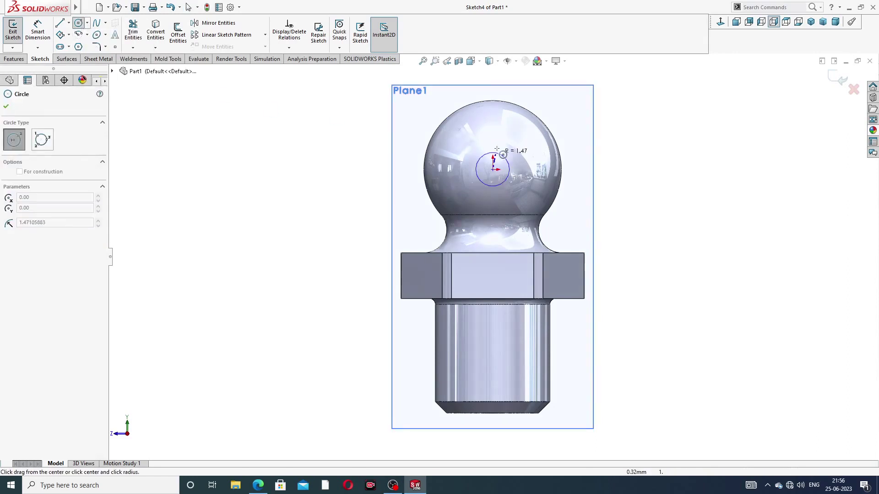
left_click(507, 116)
right_click(621, 119)
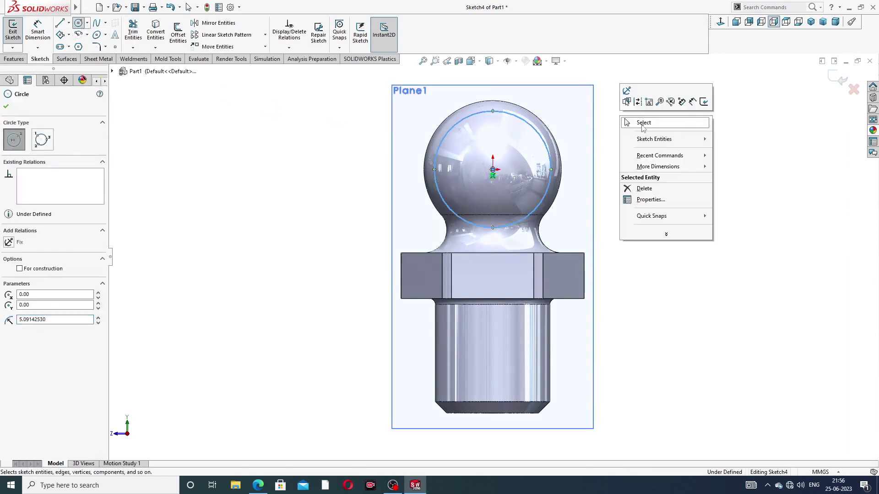
left_click(640, 125)
Dimension the circle on the ball with a diameter of 10.5 mm
left_click(37, 31)
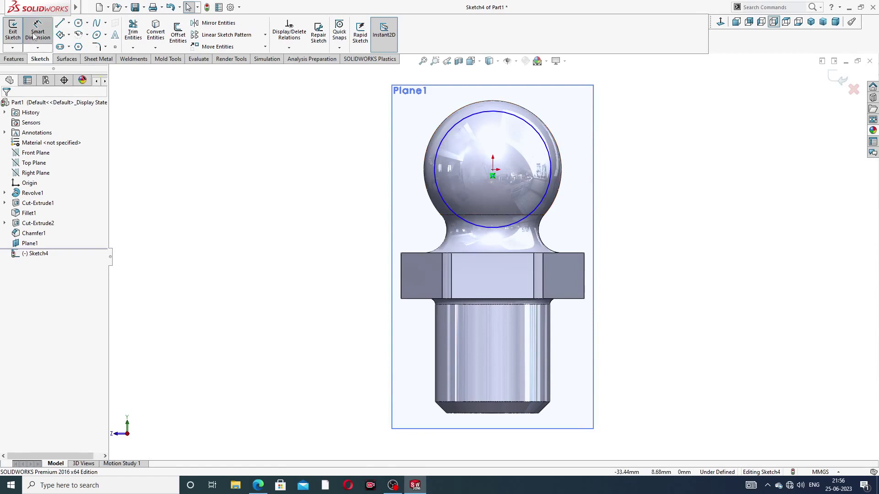
left_click(257, 485)
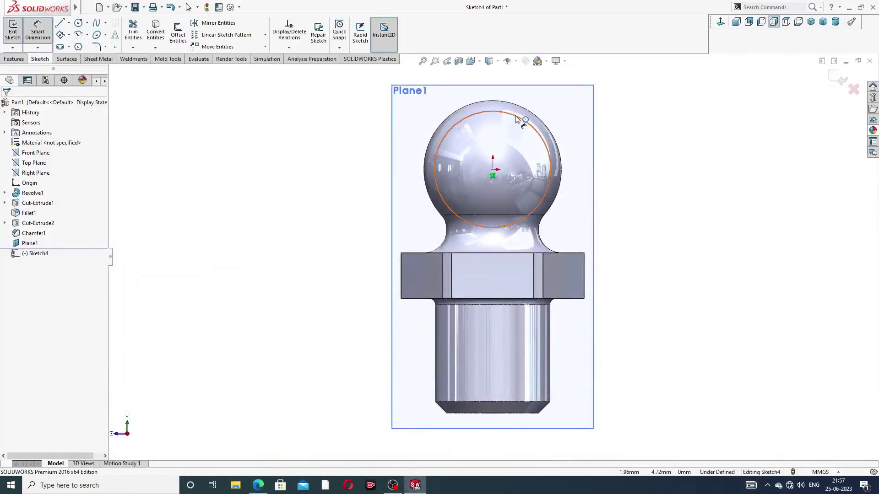
left_click(527, 120)
left_click(591, 104)
type("10.5")
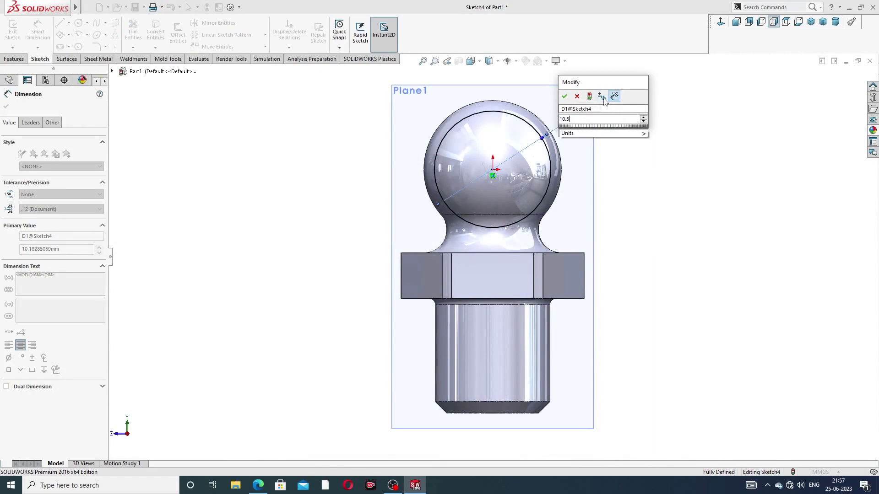
key("Return")
right_click(643, 123)
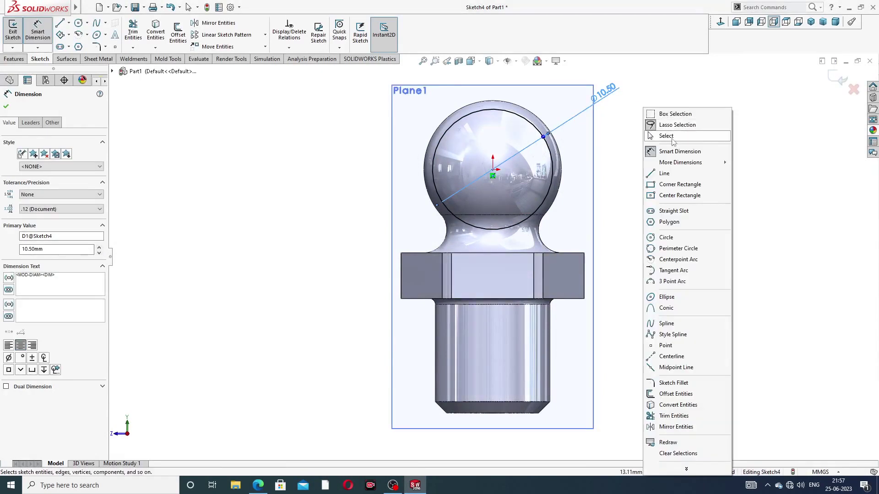
left_click(672, 138)
Cut-extrude the circle outward from the offset plane with a blind depth of 23 mm to flatten the ball's side
left_click(15, 59)
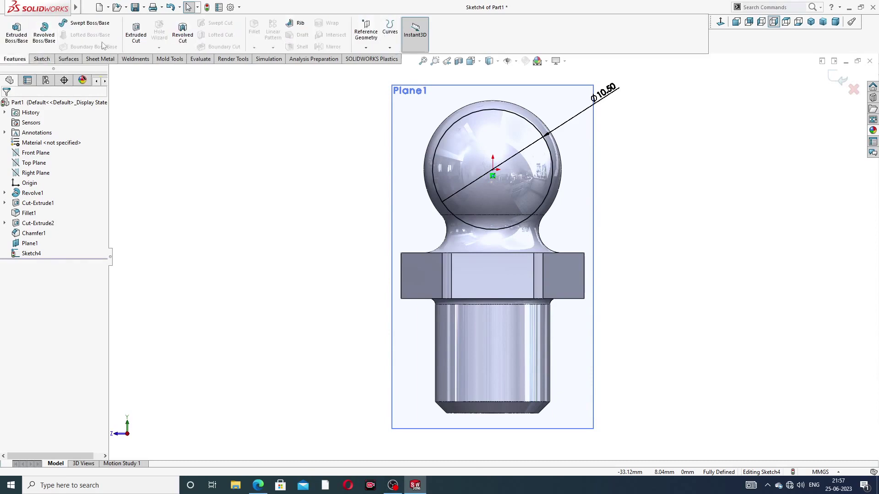
left_click(130, 38)
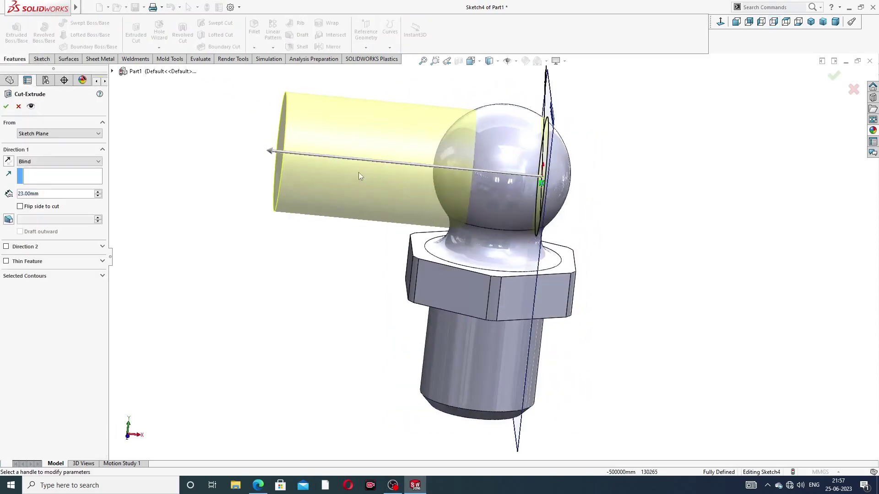
left_click(8, 160)
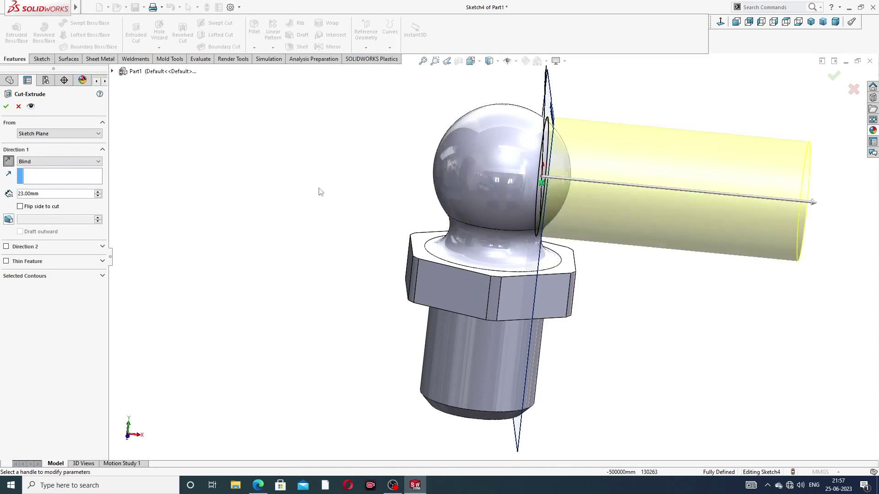
left_click(6, 106)
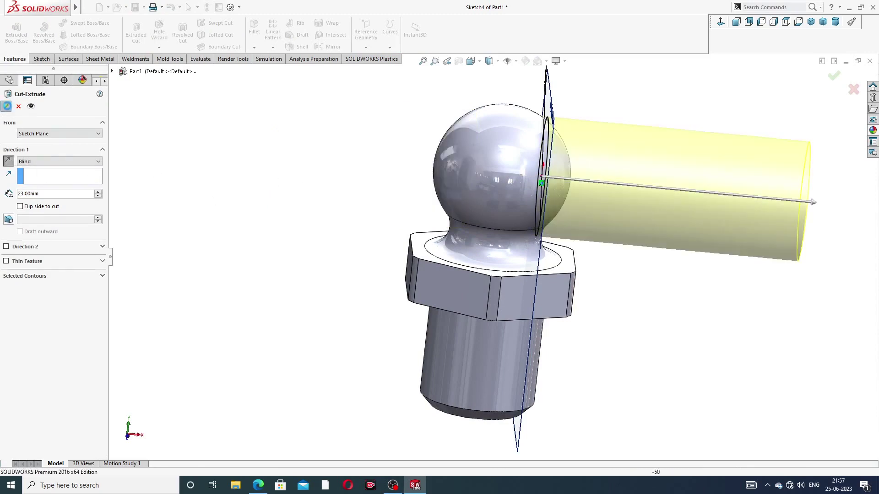
Hide the 3.5 mm offset plane beside the ball
middle_click_drag(662, 161, 597, 127)
left_click(589, 126)
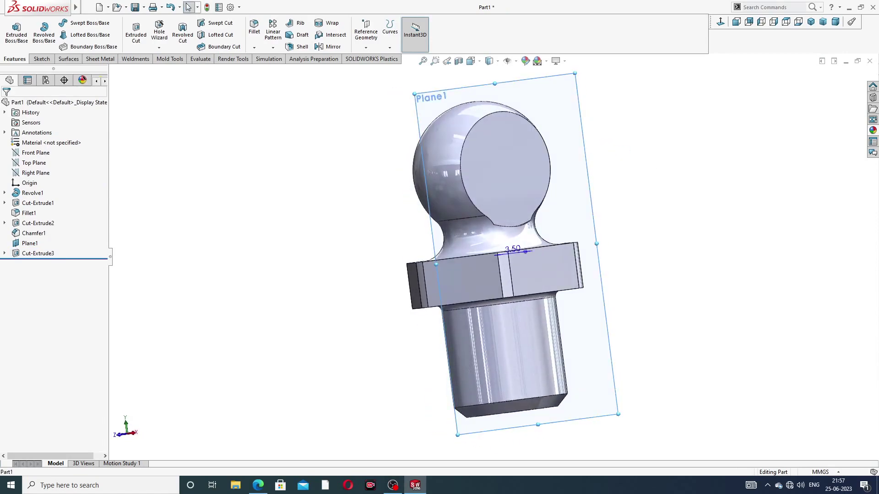
left_click(619, 97)
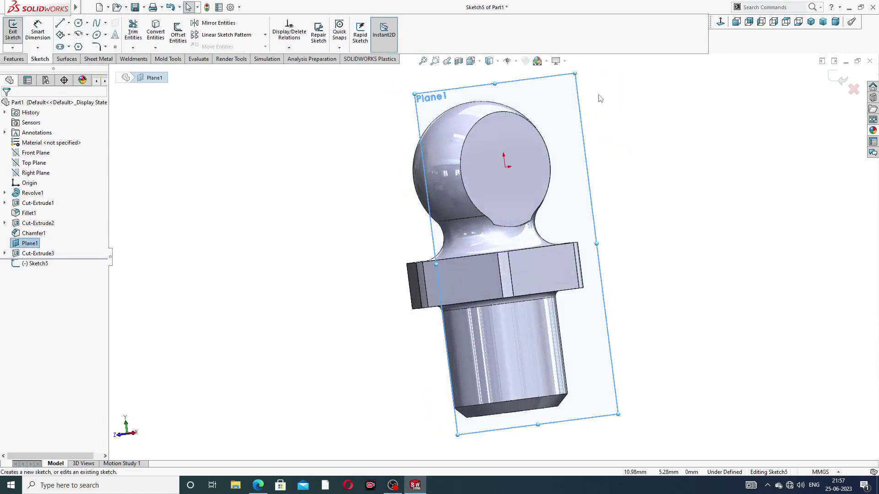
left_click(841, 81)
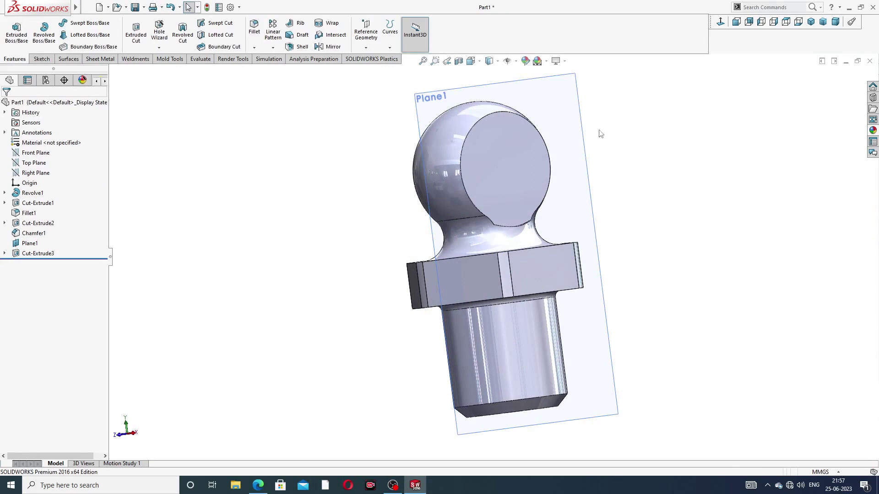
left_click(622, 126)
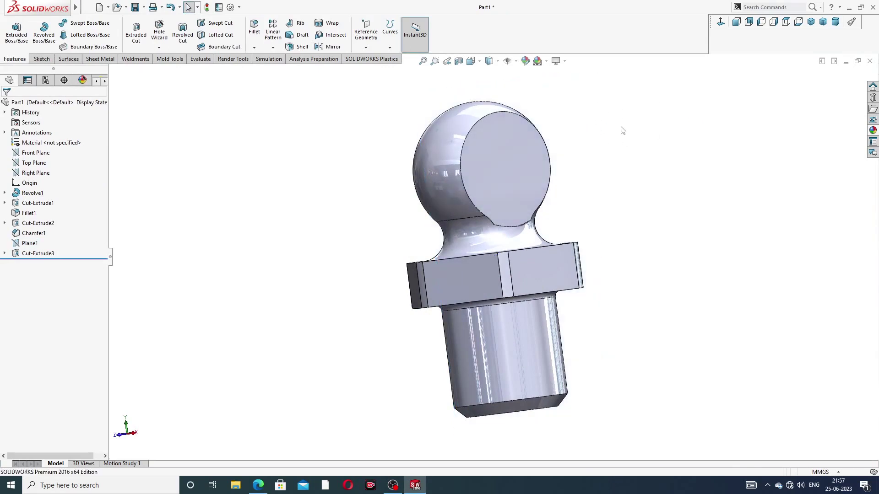
Start a new sketch on the Front Plane, viewed normal to the plane
middle_click_drag(578, 143, 612, 125)
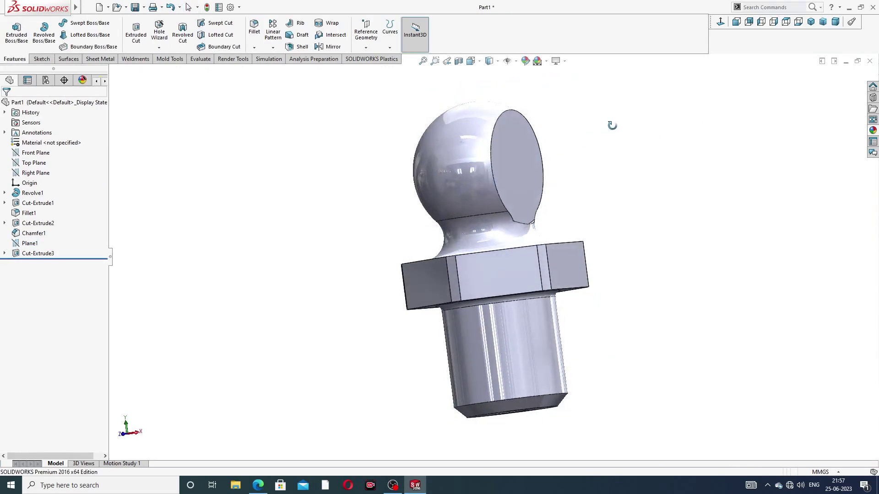
left_click(35, 152)
left_click(56, 143)
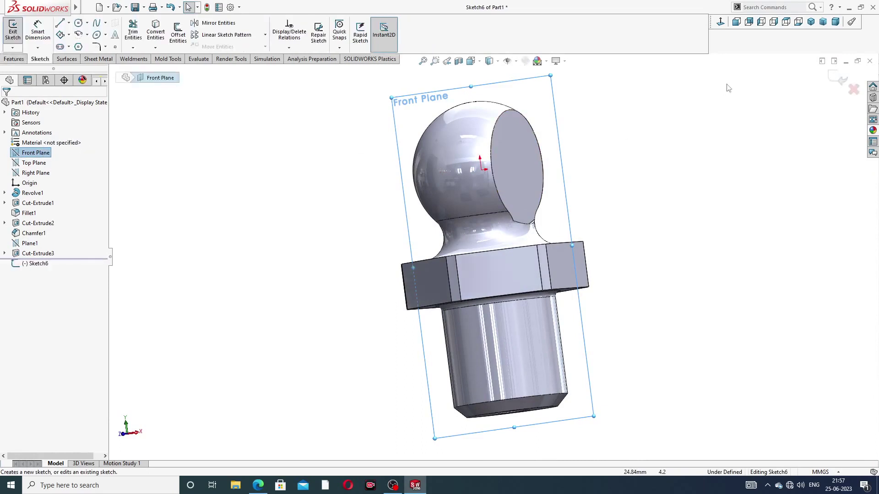
left_click(720, 21)
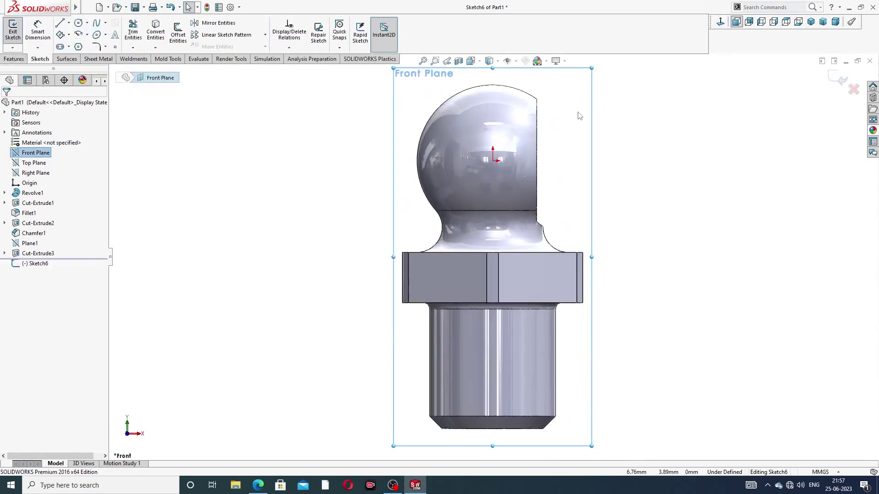
key("z")
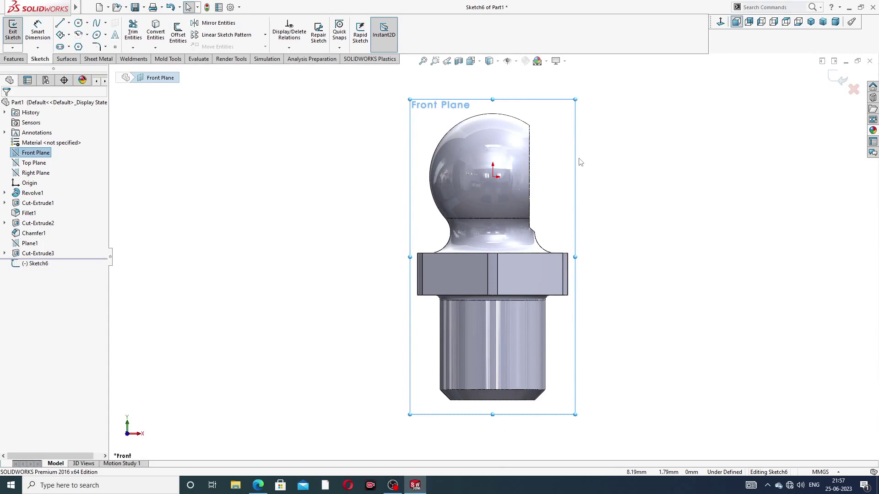
scroll(517, 142, "down", 3)
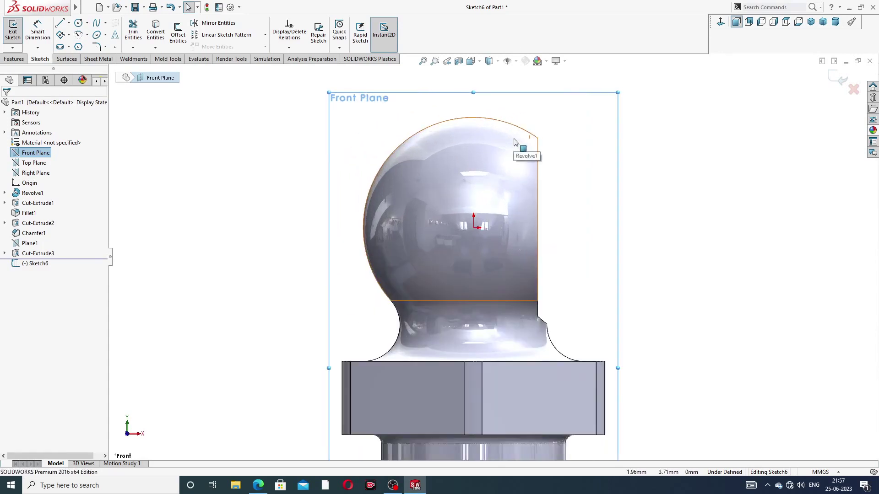
Sketch a closed nozzle half-profile outward from the ball's flat face: origin-level base line, vertical end, two slanted lines meeting at a peak, concave arc and horizontal top line
left_click(59, 22)
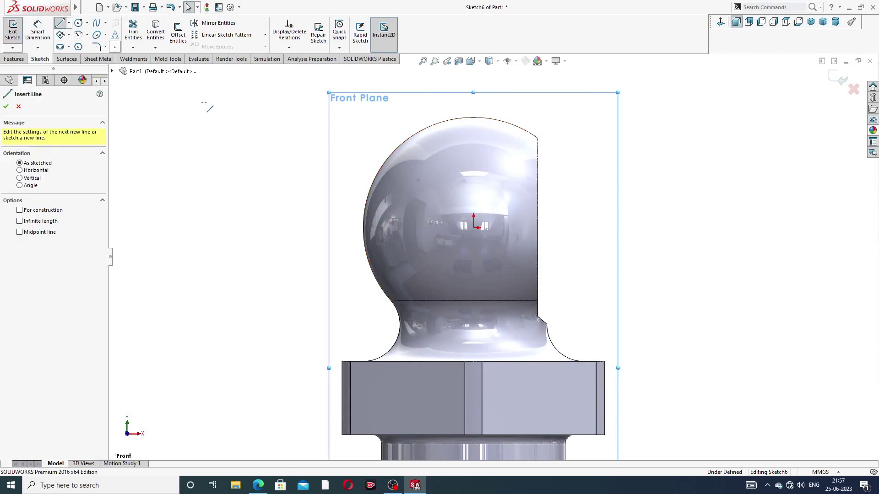
left_click(538, 228)
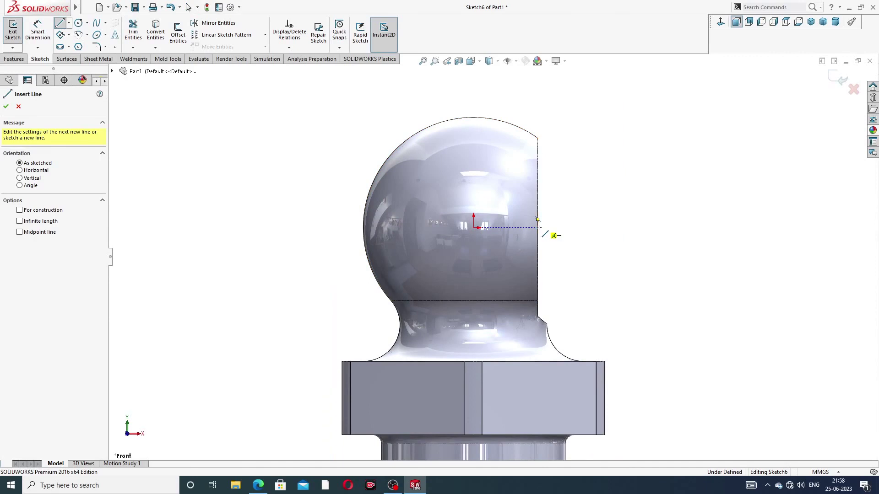
left_click(778, 227)
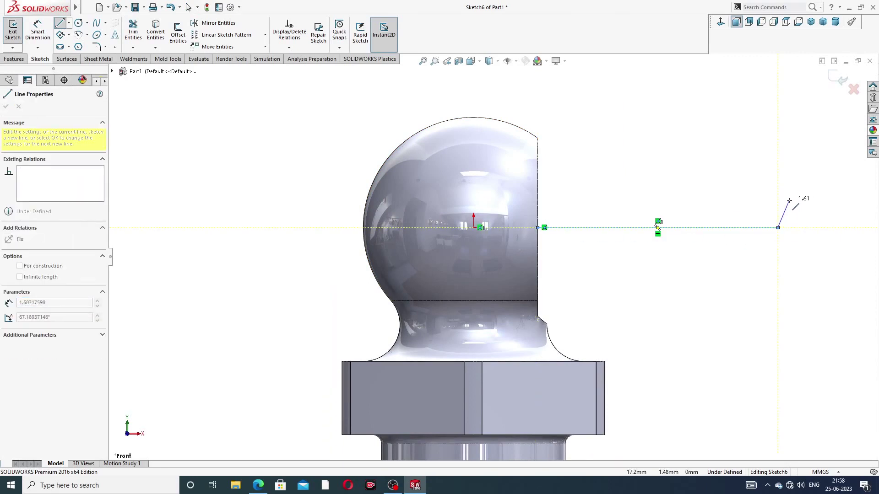
left_click(778, 177)
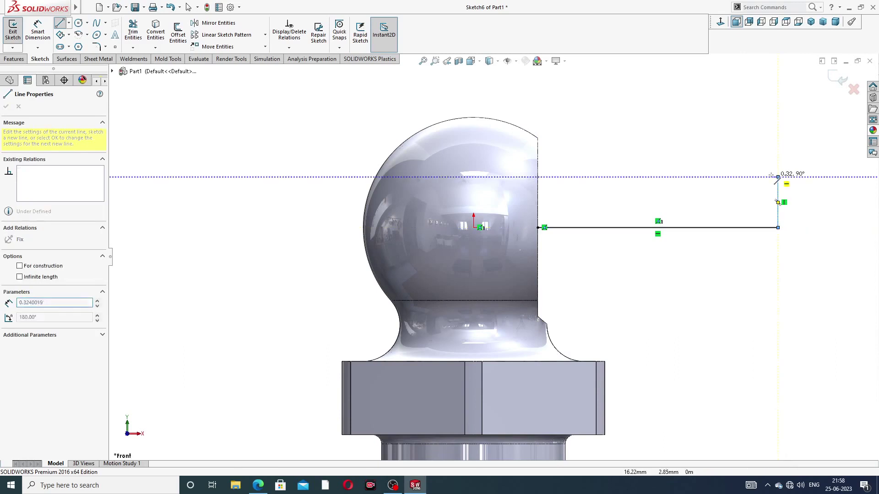
left_click(737, 155)
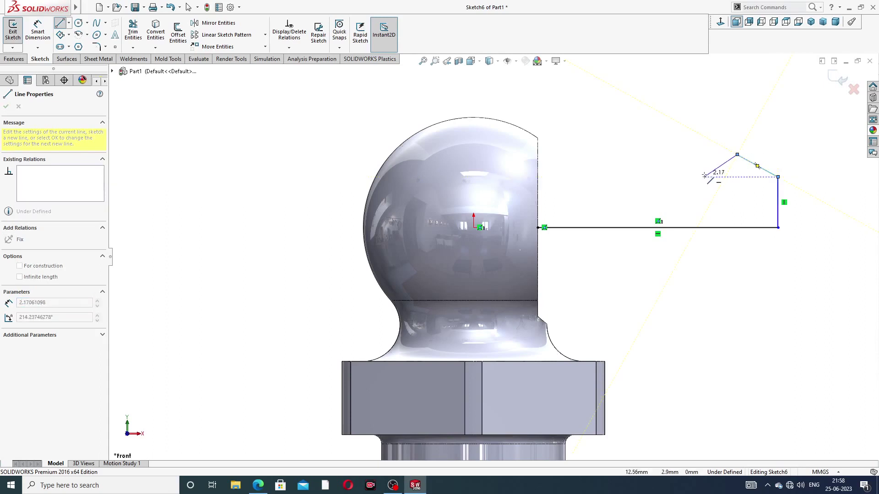
left_click(703, 172)
mouse_move(703, 172)
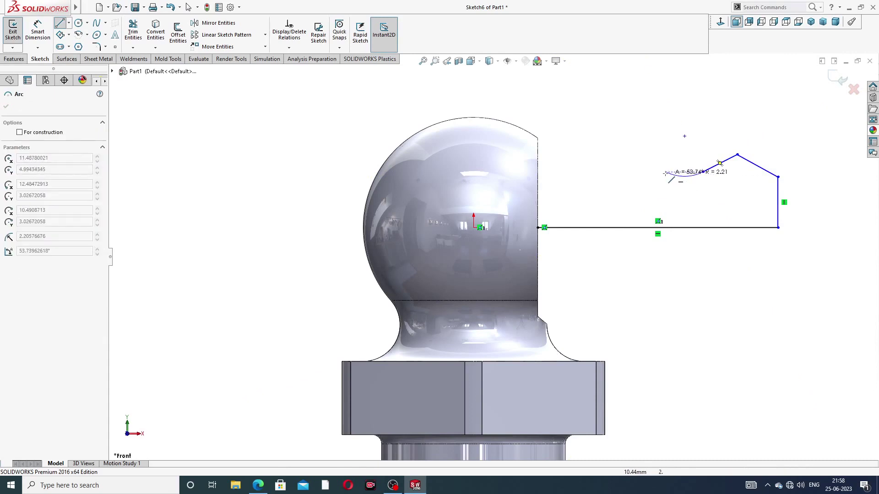
left_click(606, 147)
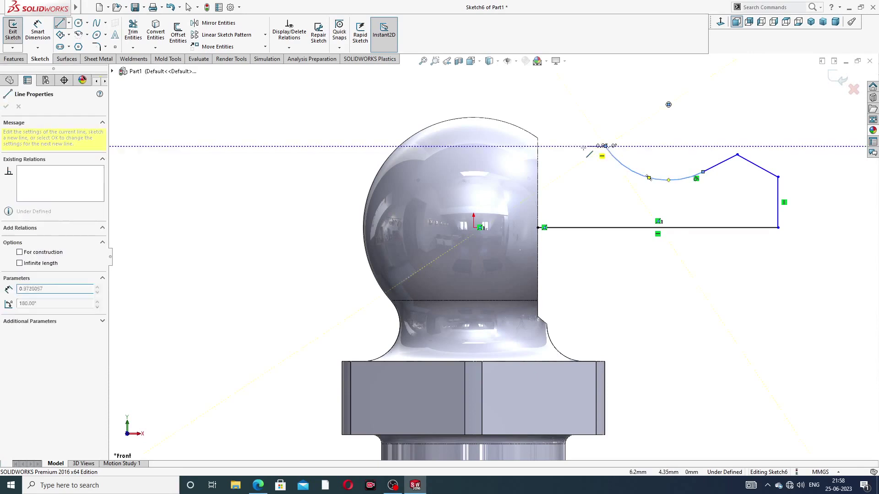
left_click(538, 146)
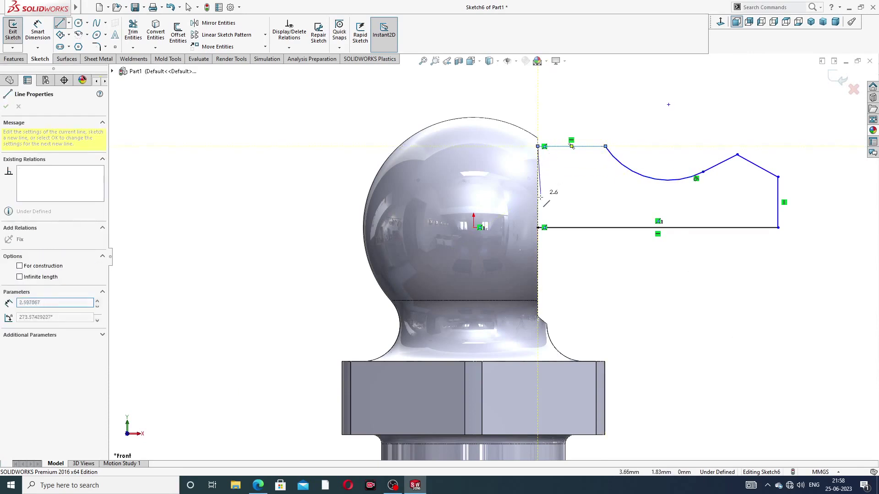
left_click(538, 227)
right_click(676, 115)
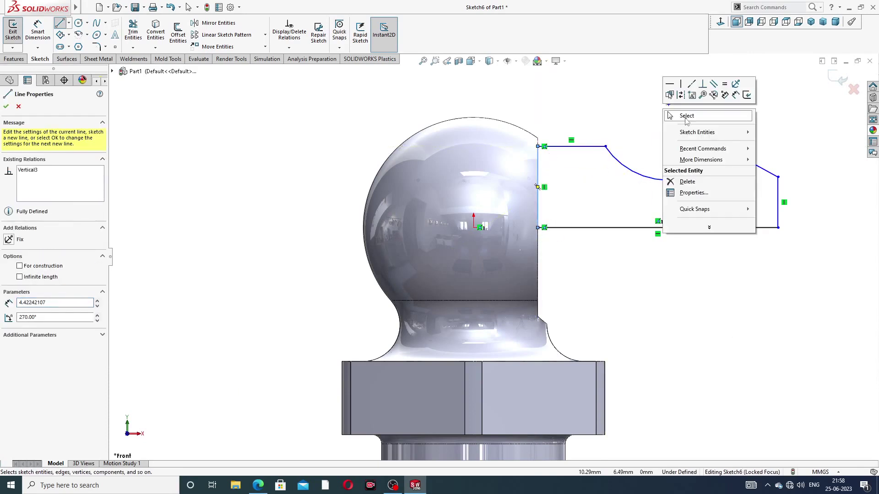
left_click(684, 120)
Check the nozzle length on the PDF drawing and dimension the profile's horizontal base line as 12 mm
scroll(687, 188, "down", 2)
scroll(686, 188, "down", 1)
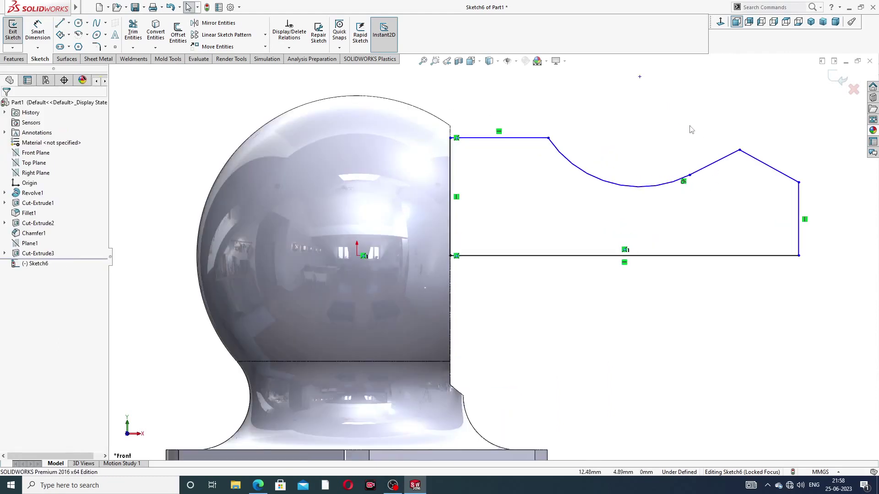
left_click(38, 33)
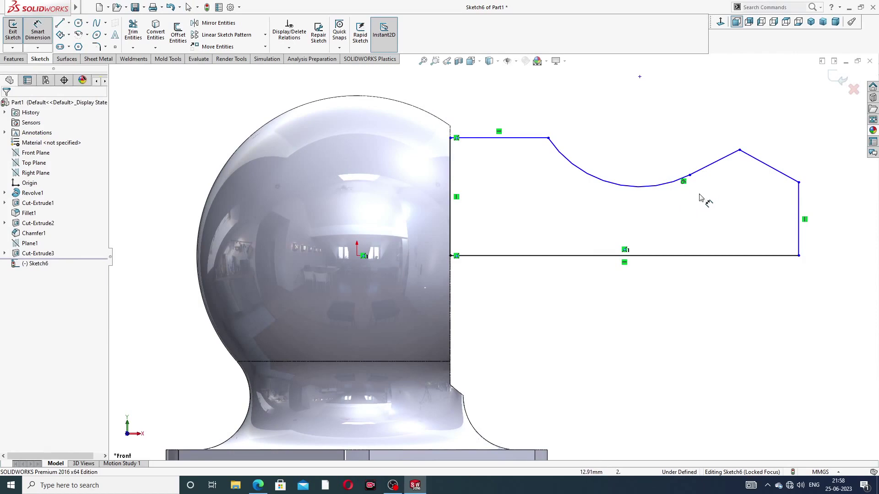
left_click(258, 485)
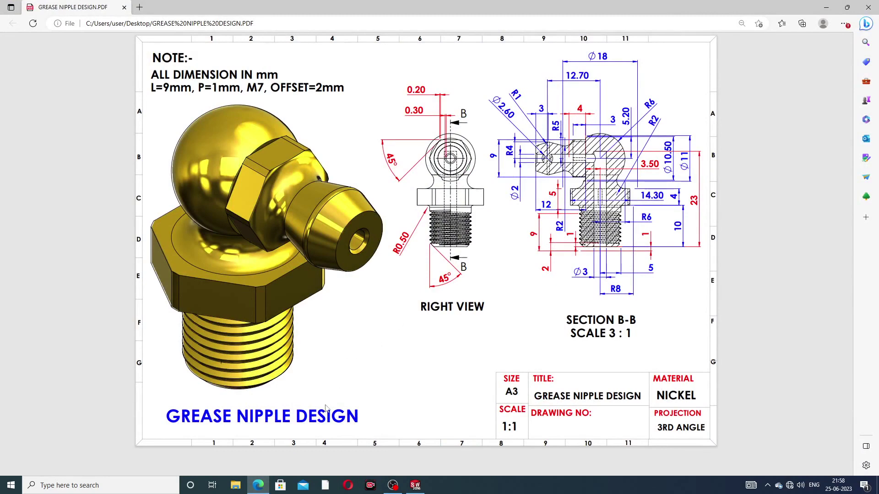
left_click(258, 485)
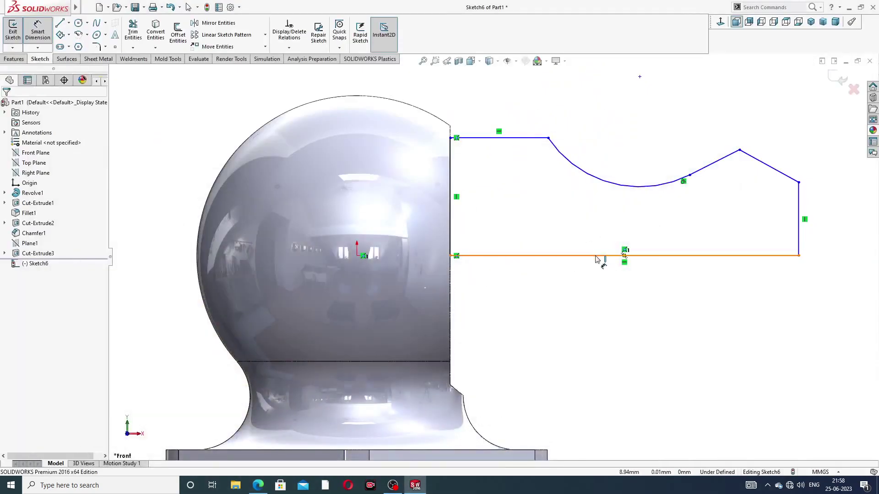
left_click(596, 257)
left_click(597, 288)
type("12")
key("Return")
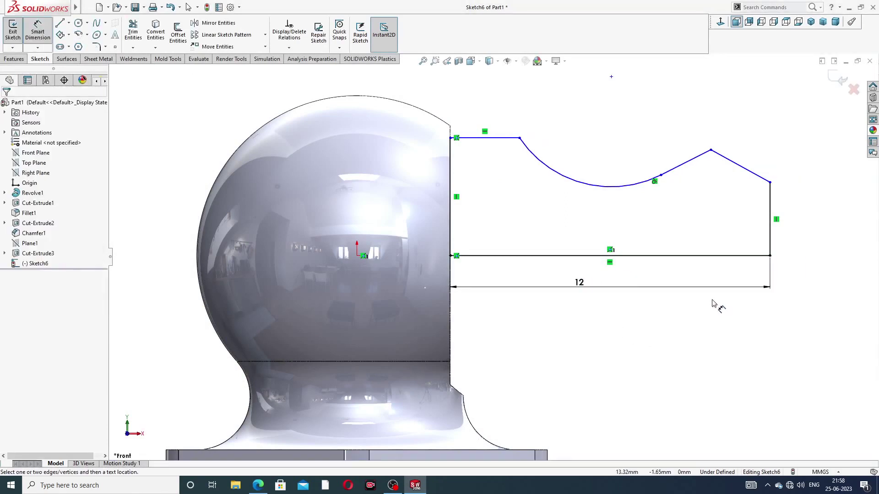
Dimension the profile's vertical line on the ball's flat face as 5 mm
left_click(450, 174)
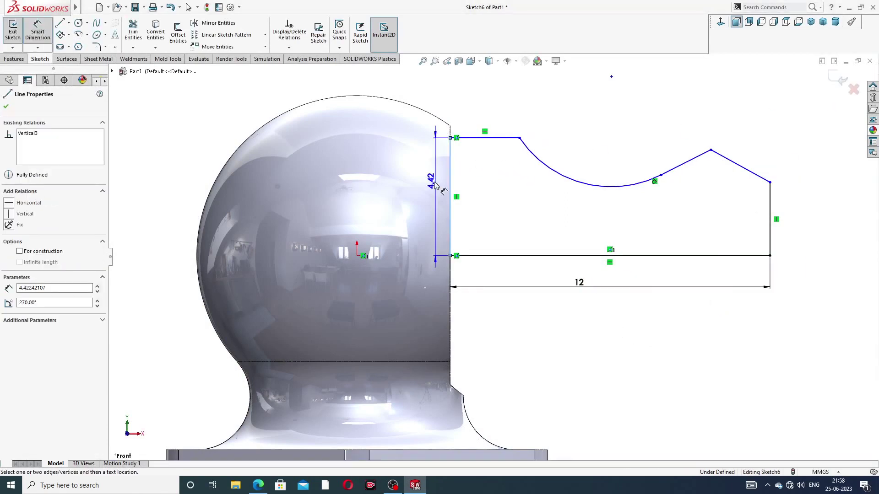
left_click(437, 184)
type("5")
key("Return")
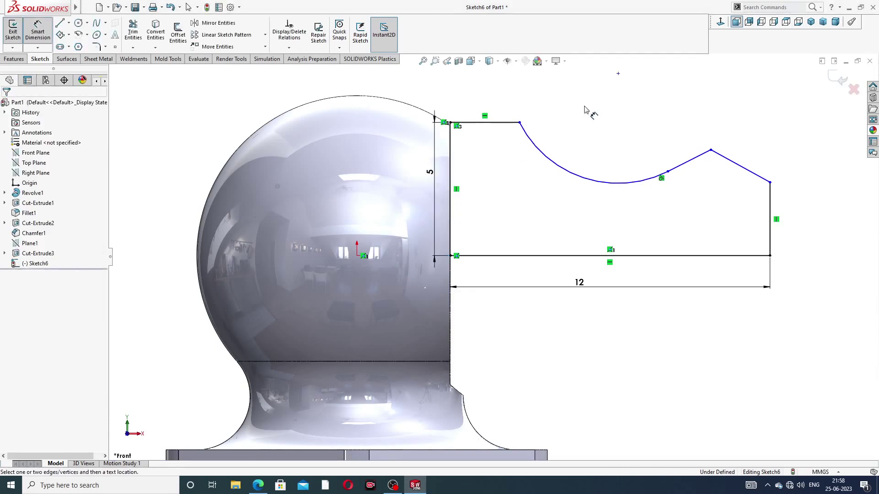
Dimension the profile's vertical end line farthest from the ball as 4 mm
left_click(770, 205)
left_click(785, 222)
type("4")
key("Return")
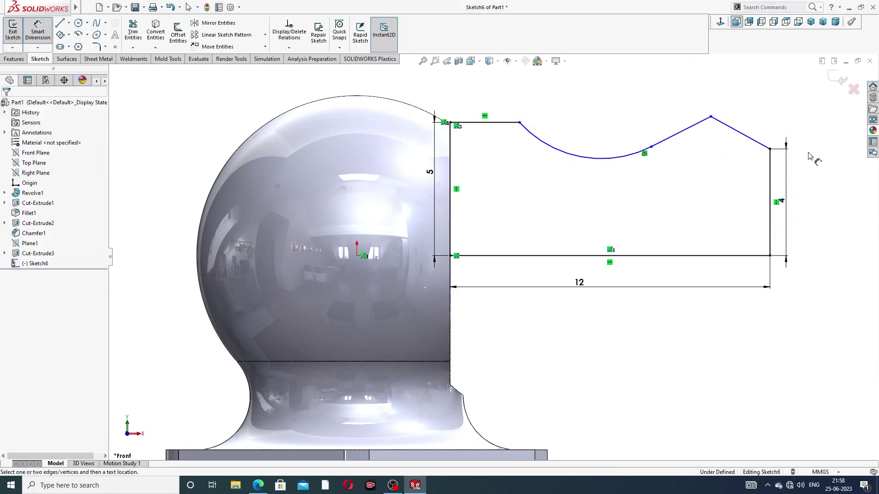
Move the outer end line's dimension slightly farther out and change its value to 3 mm
left_click_drag(786, 208, 797, 204)
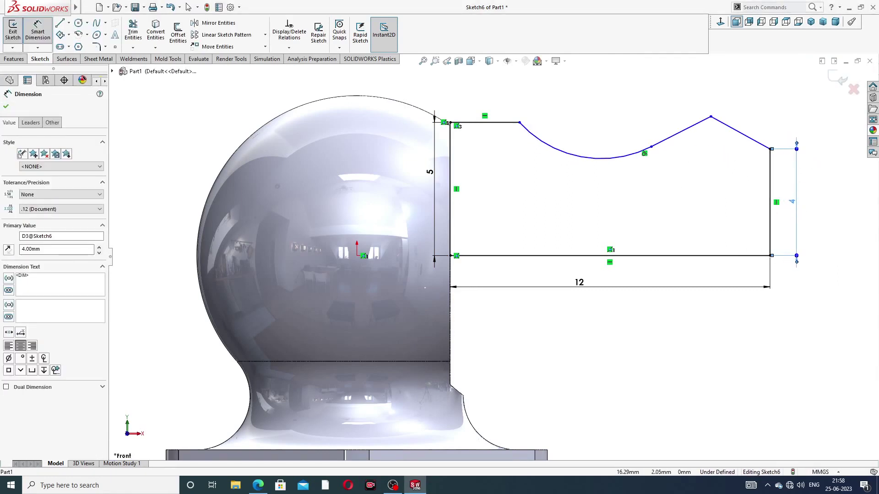
double_click(791, 201)
type("3")
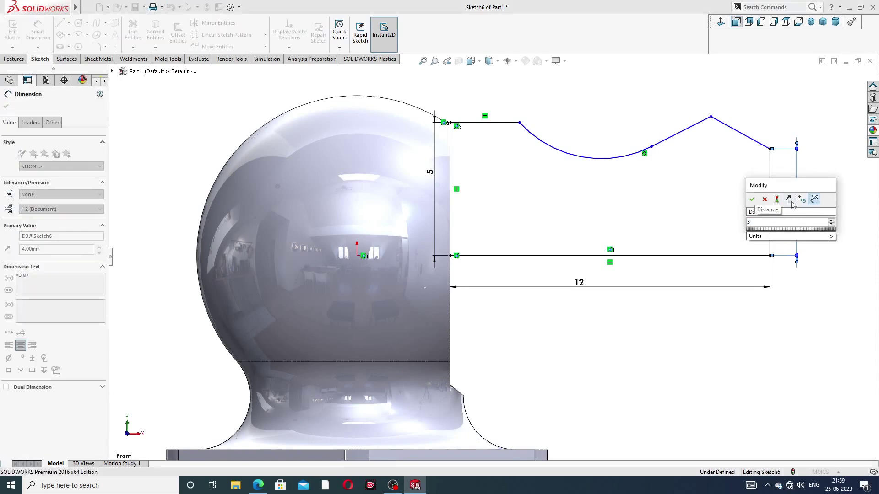
key("Return")
Dimension the short horizontal top line beside the ball as 3 mm
left_click(501, 122)
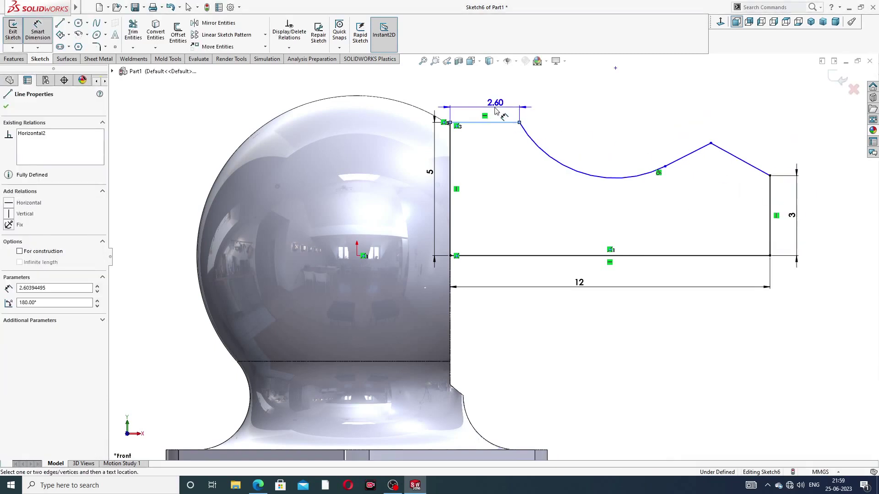
left_click(497, 112)
type("3")
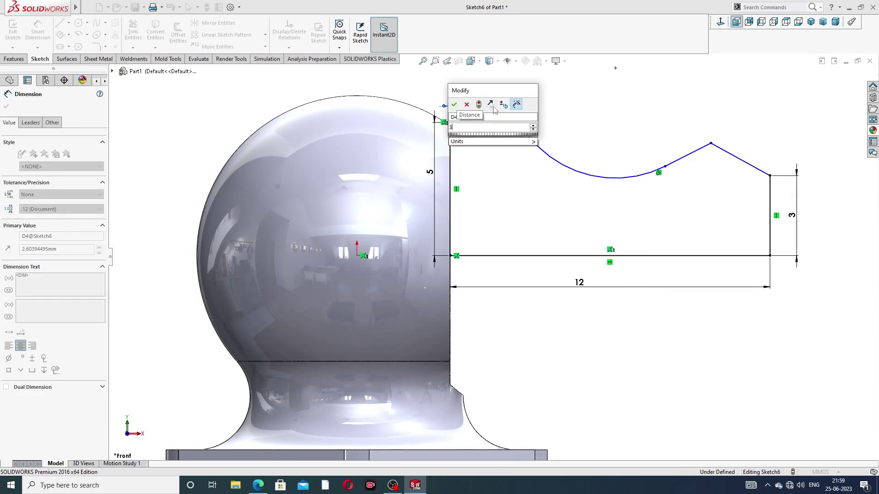
key("Return")
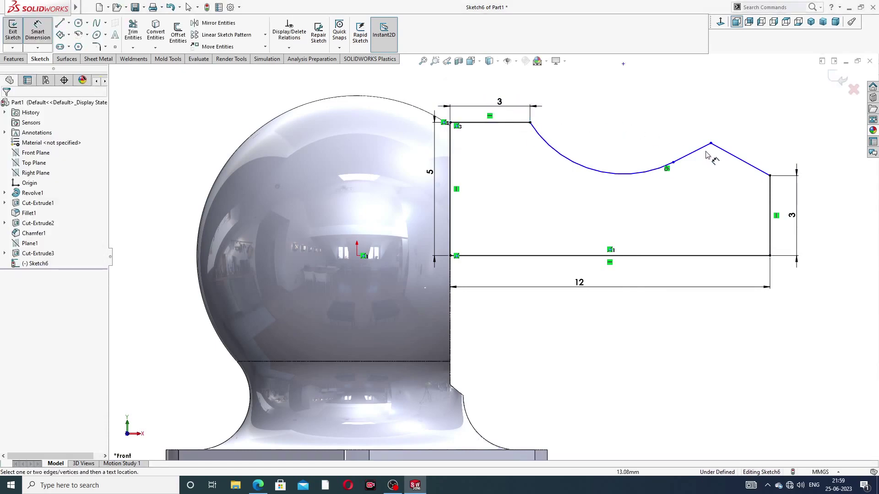
Consult the PDF drawing and dimension the concave arc of the nozzle profile with a 2 mm radius
left_click(264, 484)
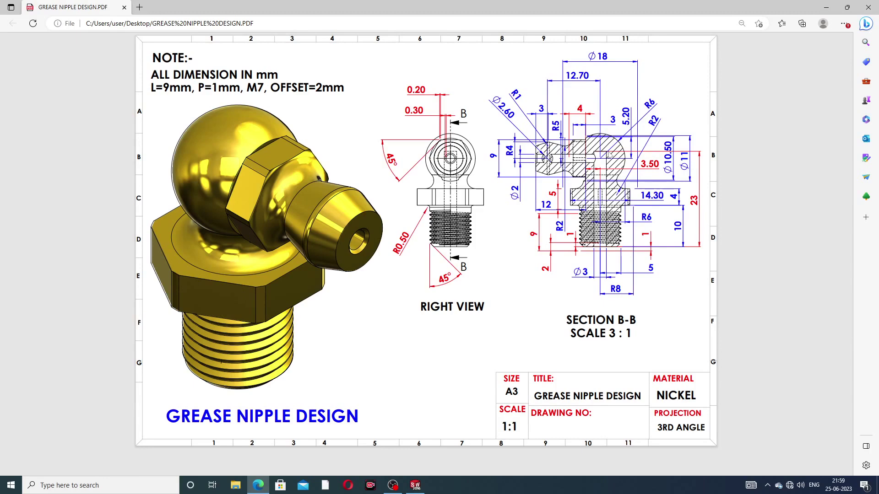
left_click(258, 485)
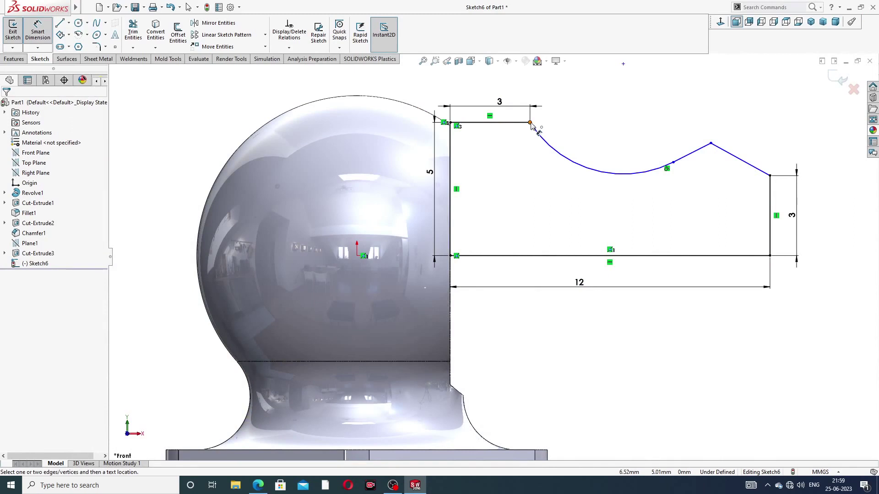
left_click(601, 173)
left_click(616, 136)
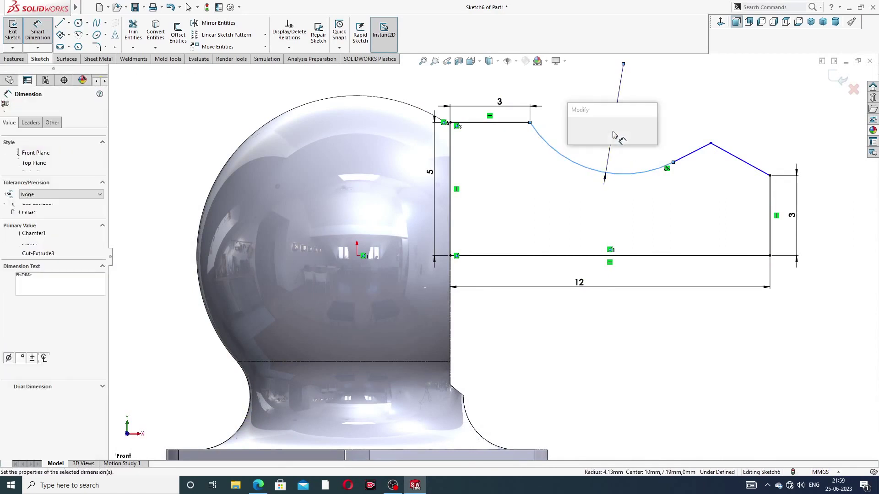
type("2")
key("Return")
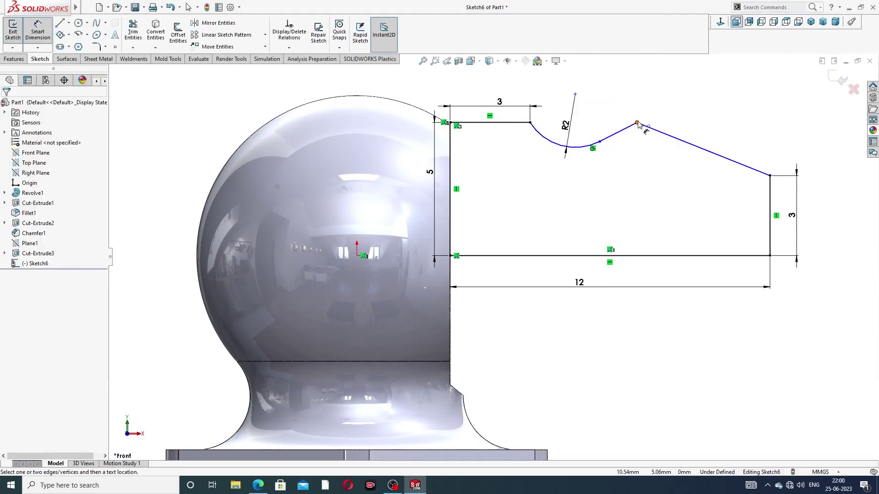
Dimension the horizontal distance between the peak point and the top of the outer end line as 3 mm
left_click(637, 123)
left_click(770, 175)
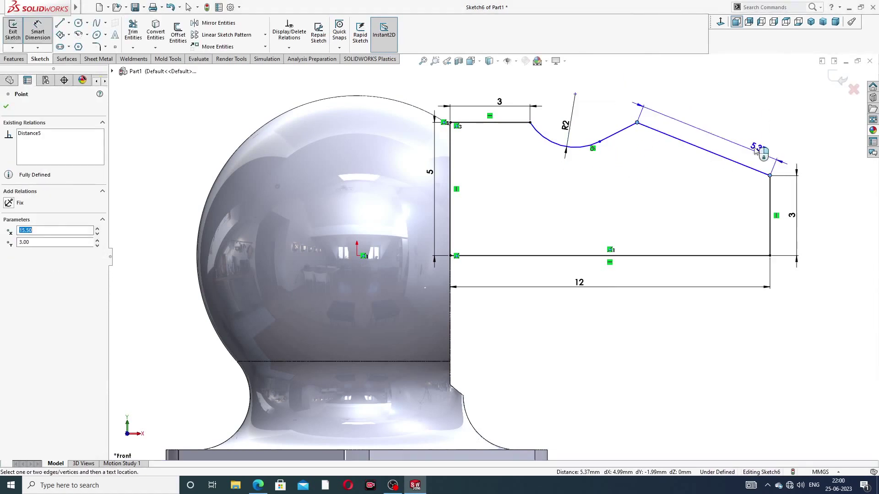
left_click(727, 115)
type("3")
key("Return")
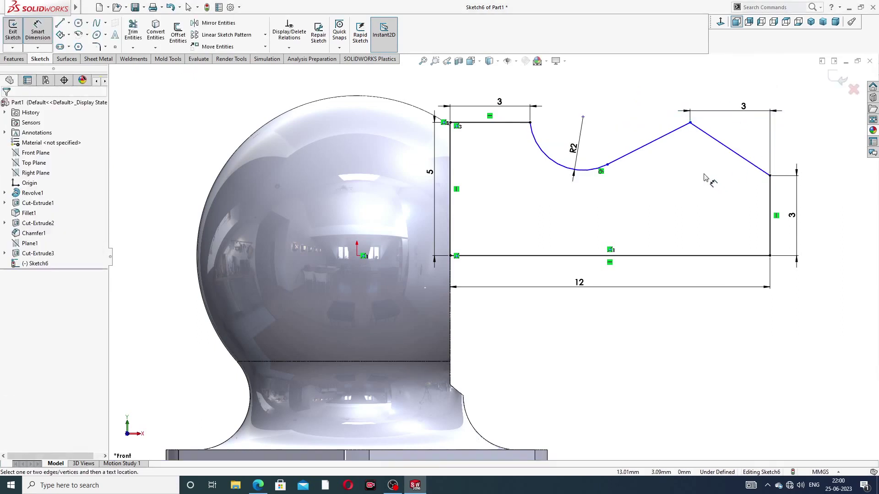
Dimension the vertical distance from the nozzle profile's peak point to the long base line as 5 mm
left_click(690, 124)
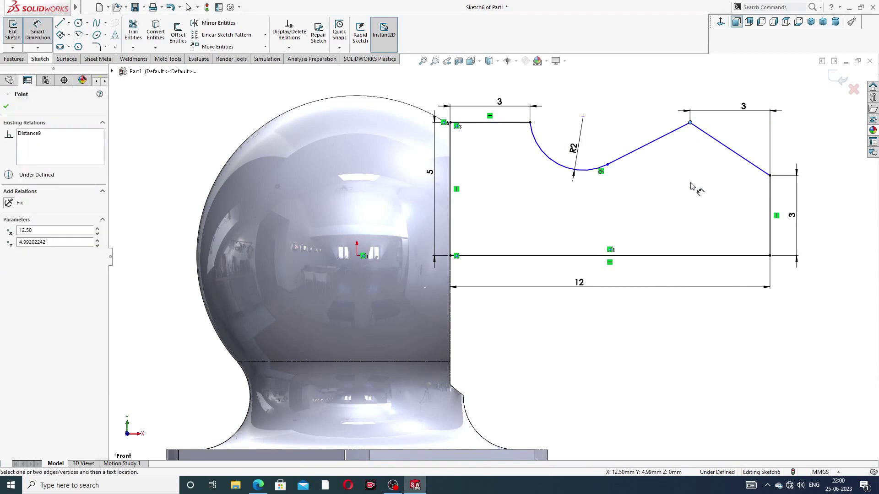
left_click(694, 255)
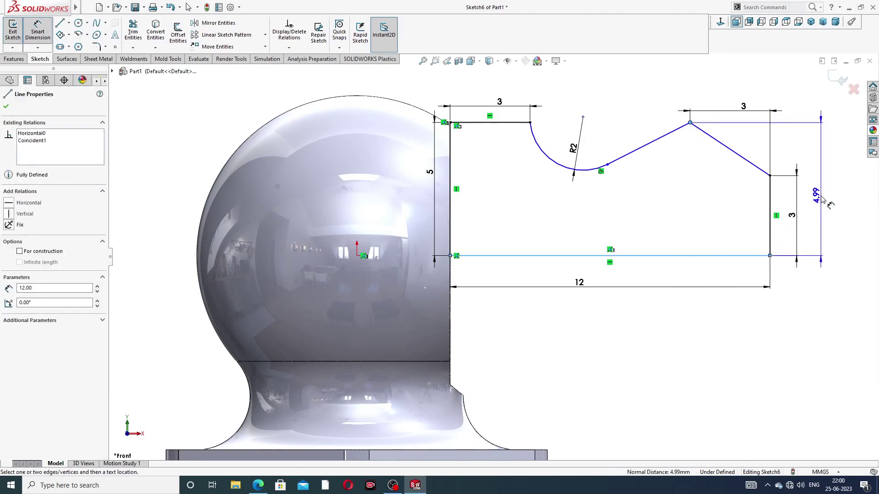
left_click(821, 216)
type("5")
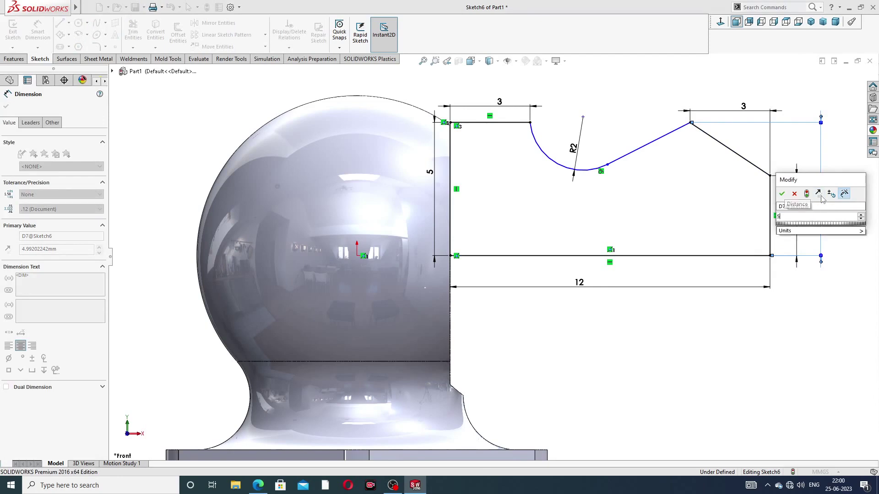
key("Return")
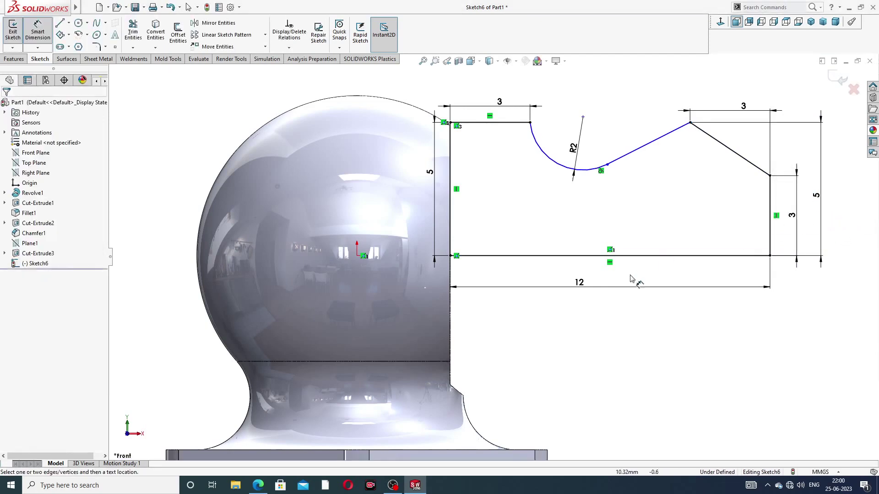
Consult the PDF drawing, set the concave arc's radius to 2.6 mm, and shift the peak's horizontal dimension slightly farther out
left_click(258, 485)
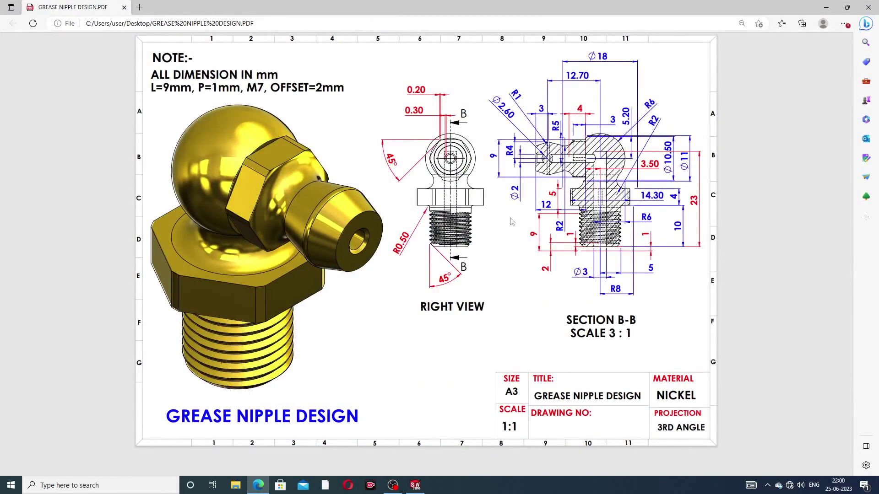
left_click(259, 484)
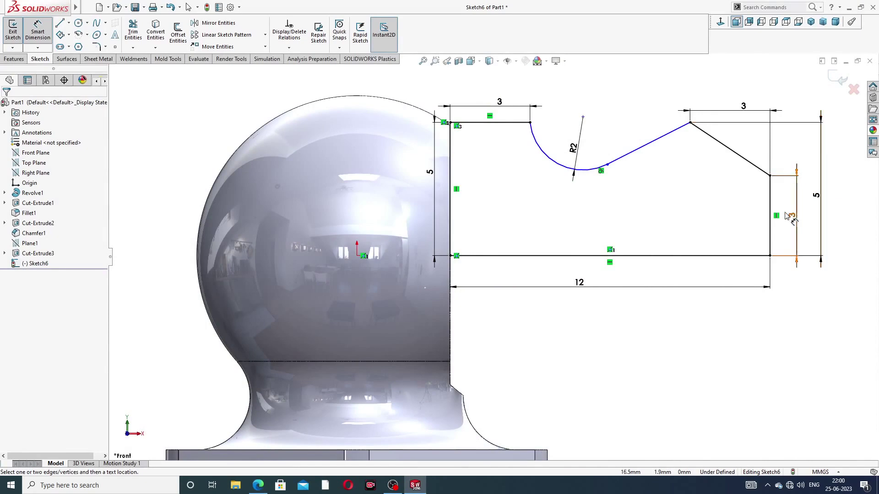
left_click(258, 485)
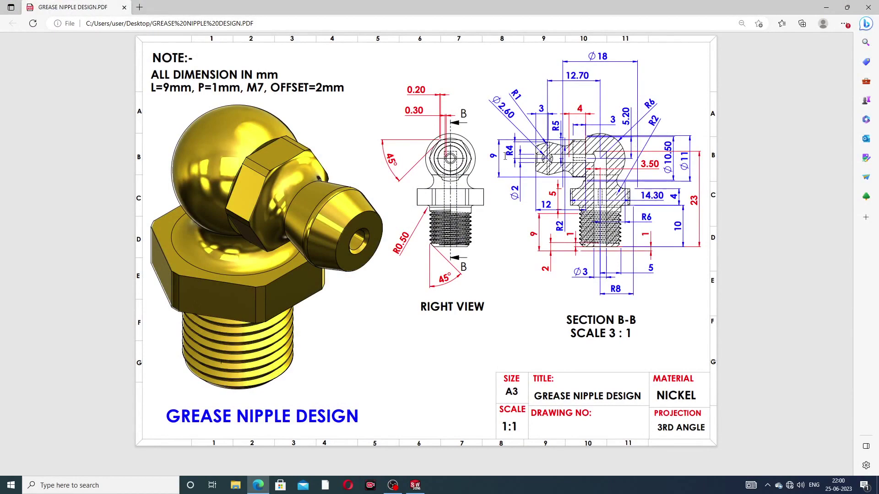
left_click(258, 485)
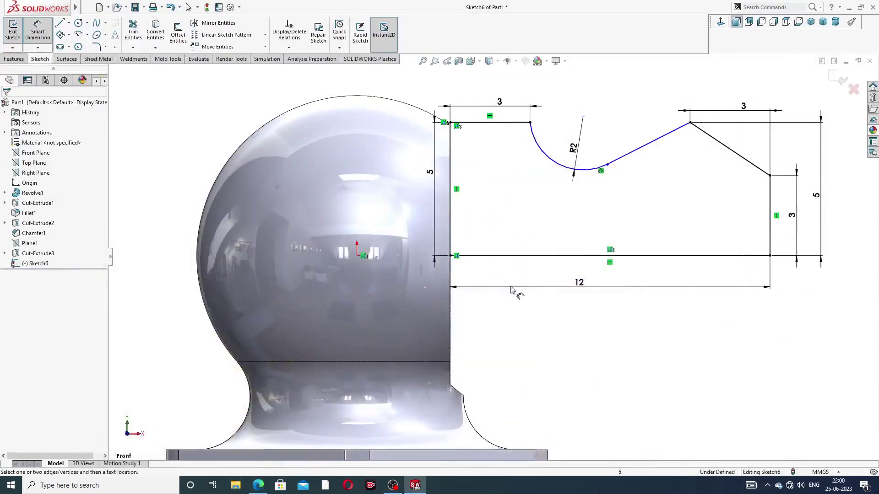
left_click(575, 151)
type("2.6")
key("Return")
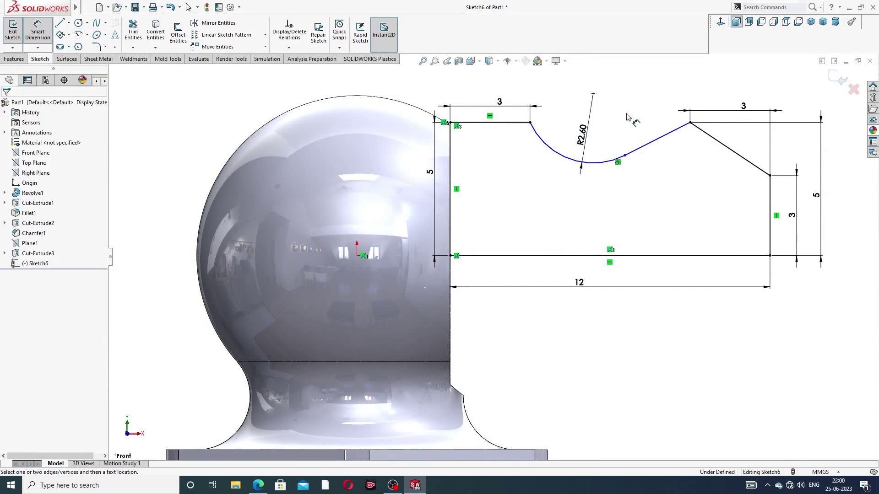
left_click_drag(739, 109, 733, 106)
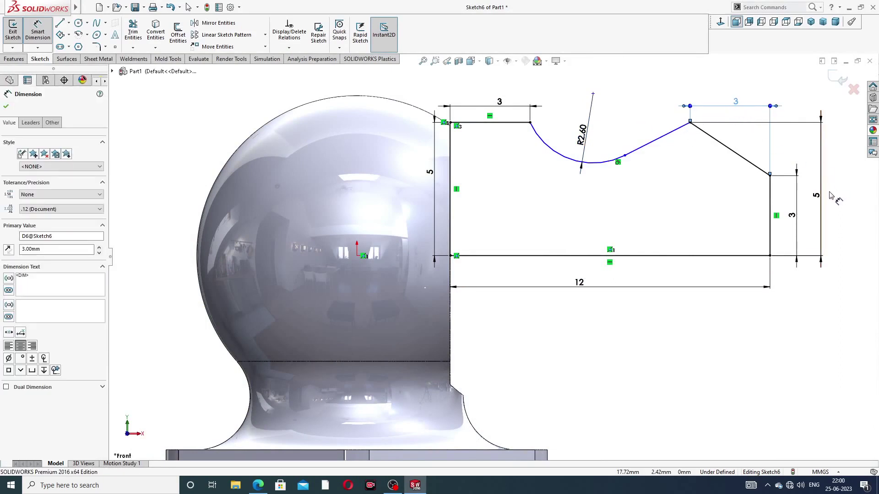
Try a horizontal dimension between the concave arc's starting point and its centre, and delete it
left_click(530, 123)
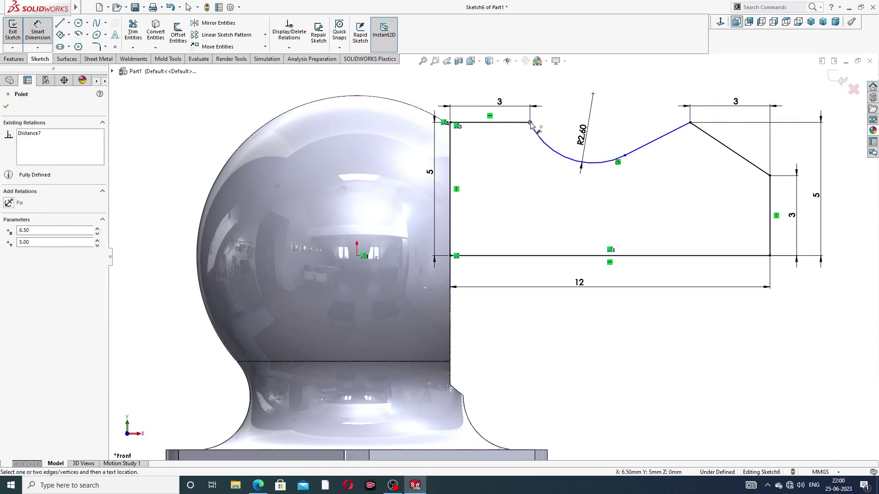
left_click(573, 257)
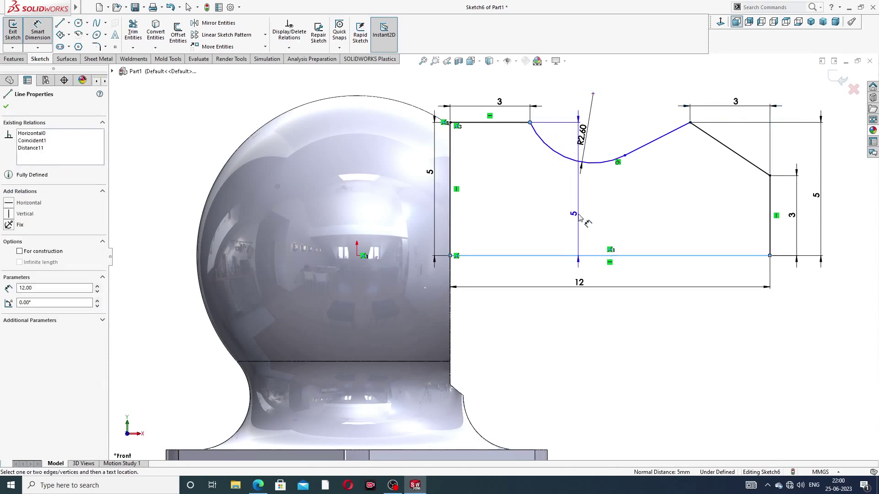
key("Escape")
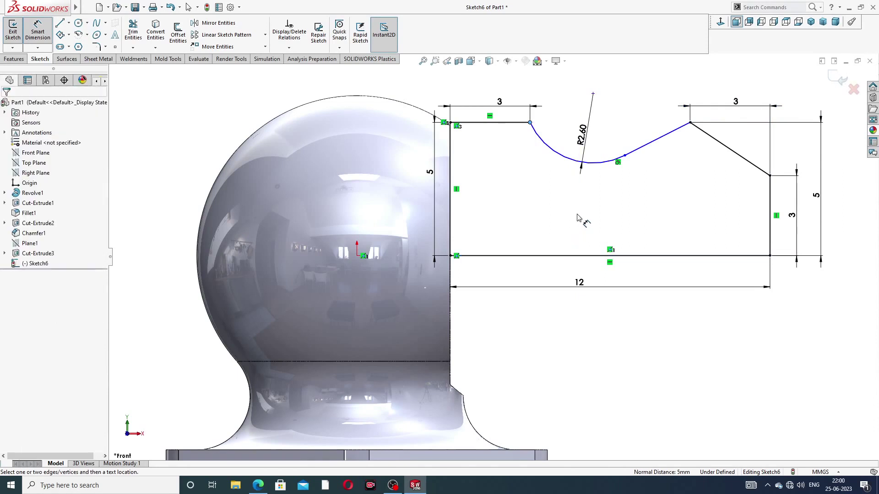
left_click(593, 94)
key("Escape")
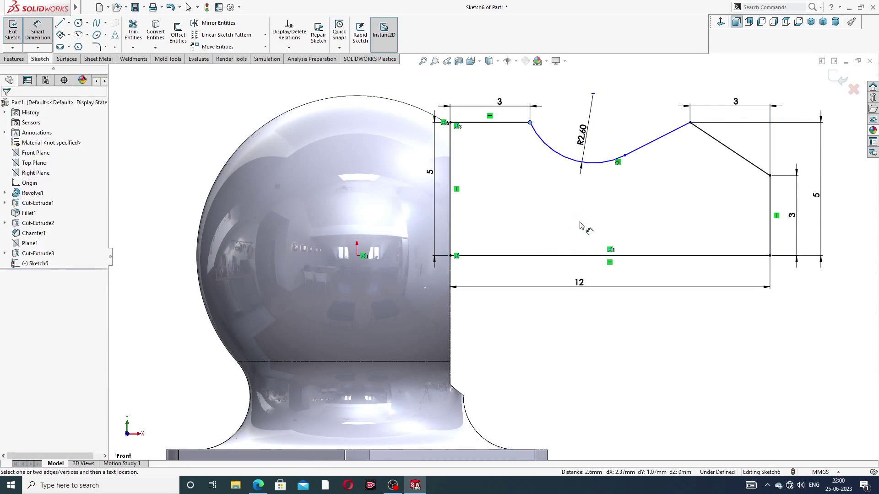
left_click(593, 95)
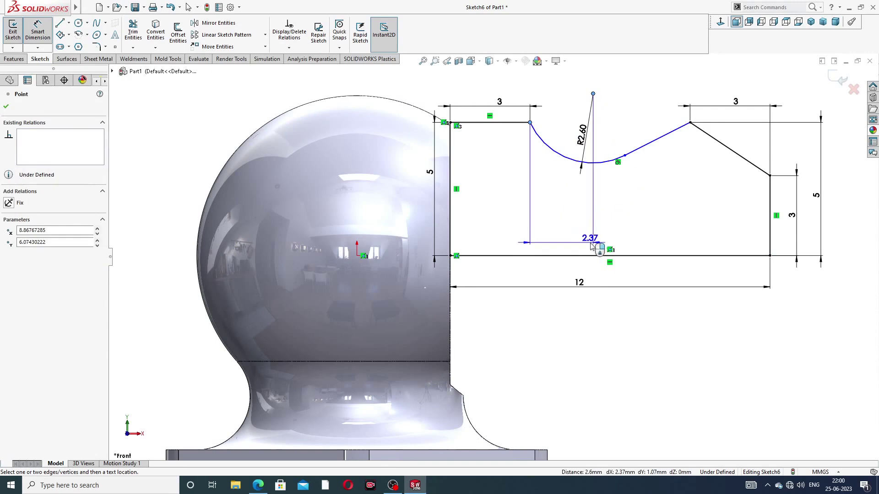
left_click(585, 260)
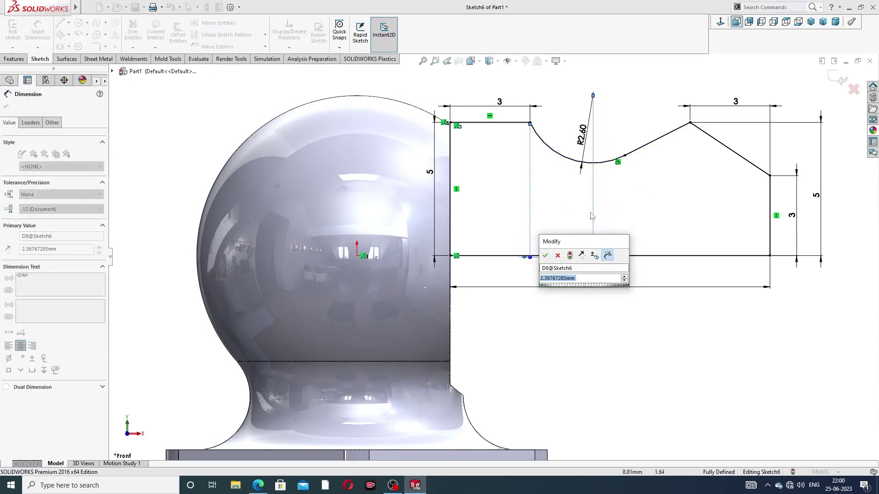
left_click(558, 256)
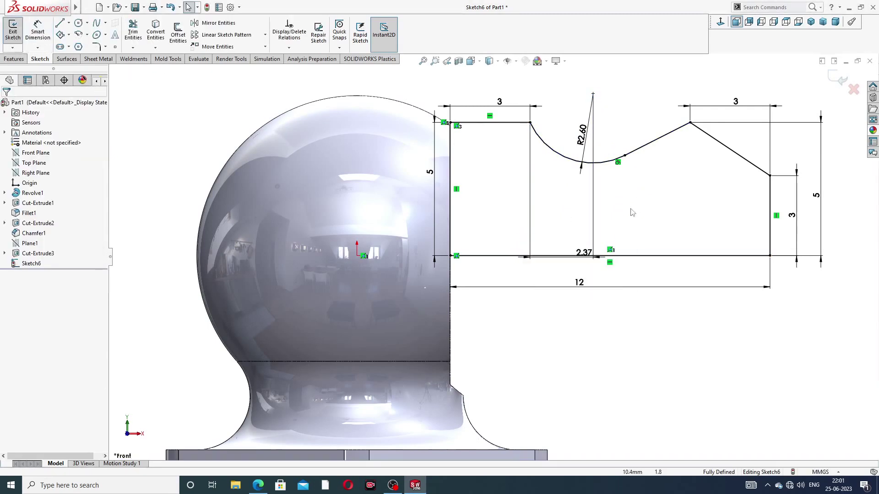
left_click(593, 213)
key("Delete")
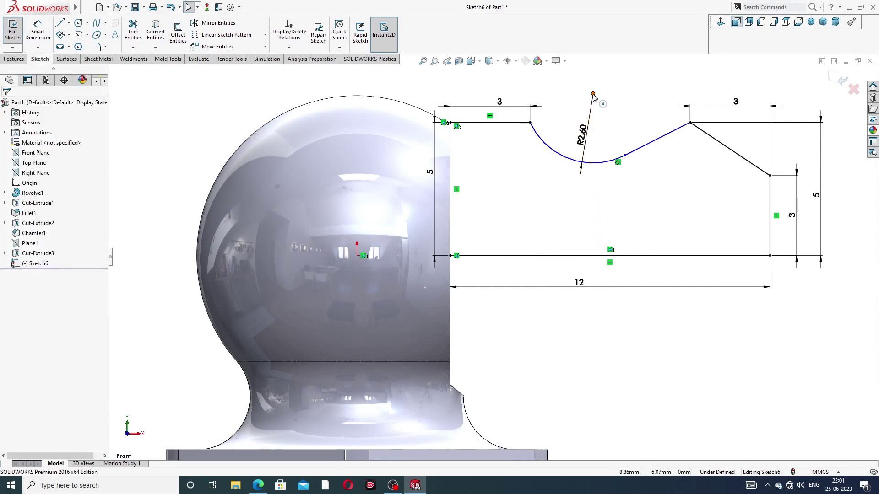
left_click(594, 95)
left_click(605, 200)
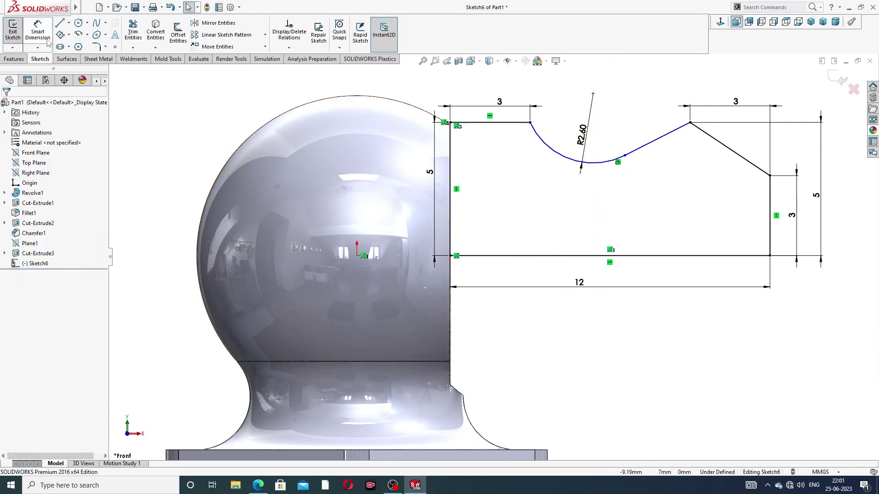
Dimension the arc's centre 5.2 mm above the base line and move that dimension closer to the ball
left_click(43, 34)
left_click(593, 94)
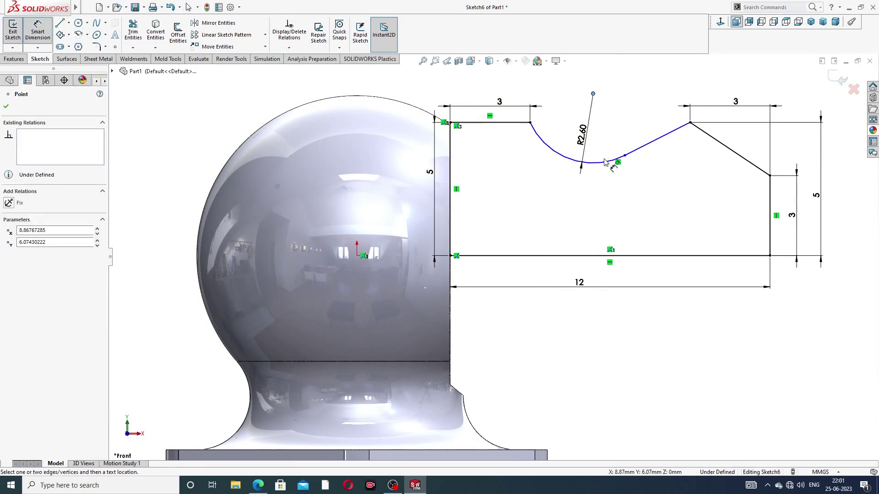
left_click(611, 256)
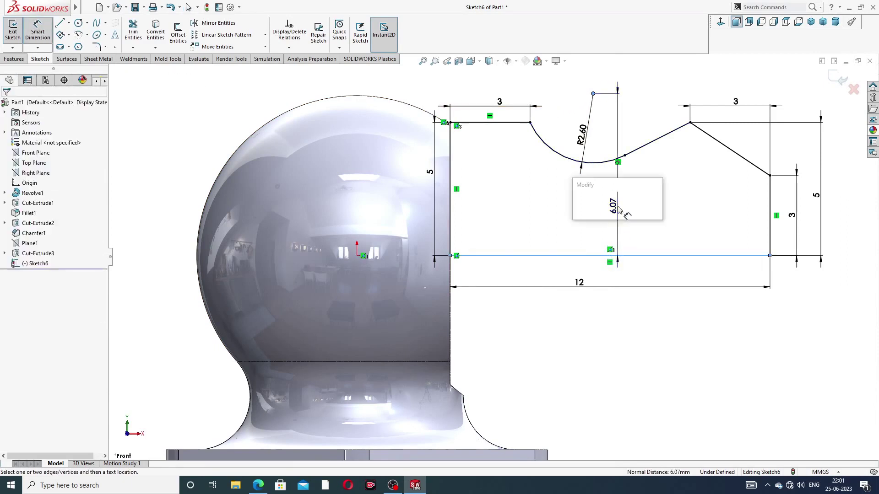
left_click(619, 210)
type("5")
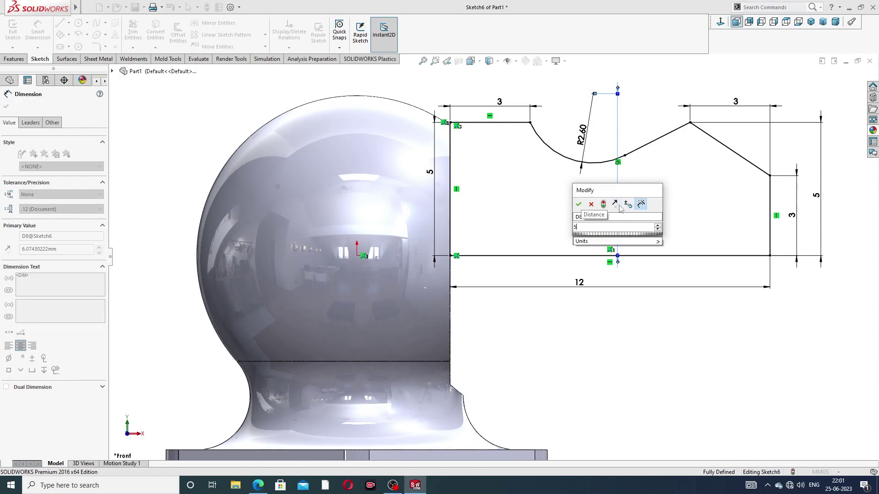
type(".2")
key("Return")
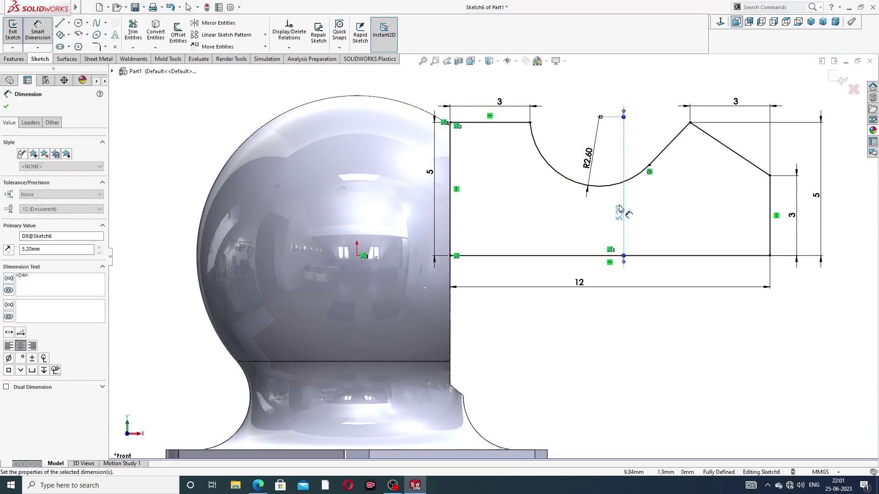
key("Escape")
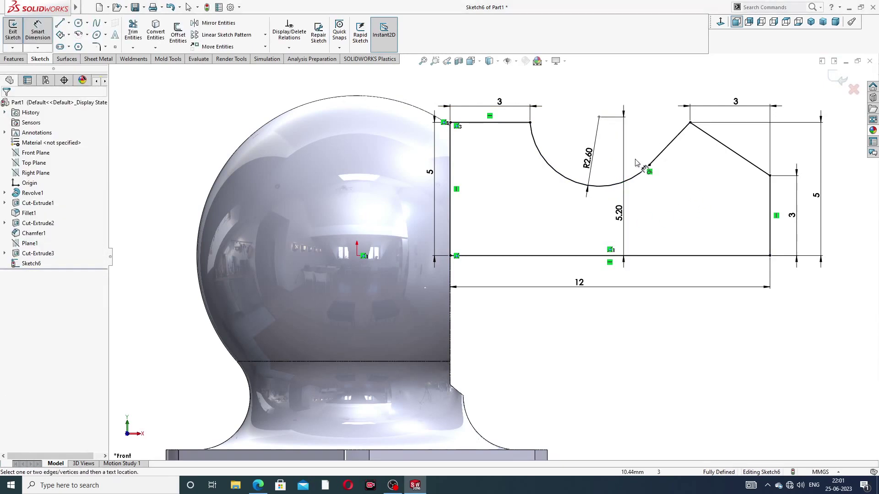
left_click_drag(622, 213, 556, 196)
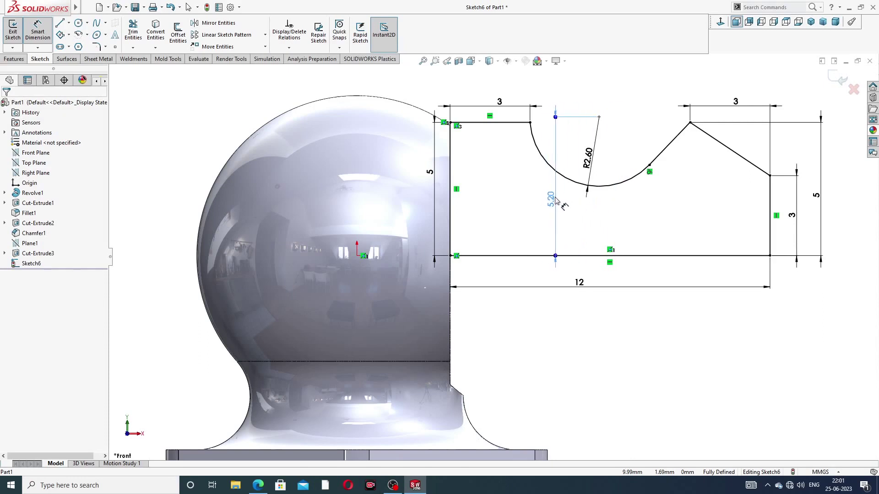
key("Escape")
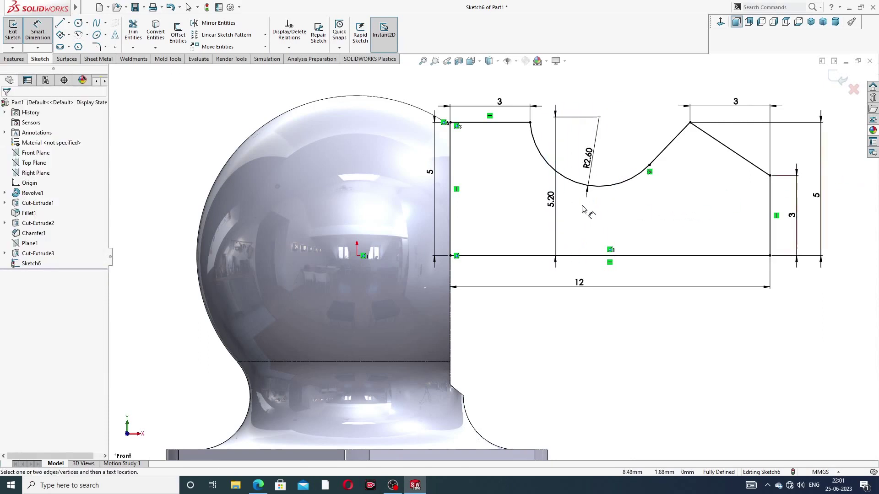
Set the peak point's height above the base line to 4.5 mm and move its horizontal dimension slightly farther out
double_click(817, 196)
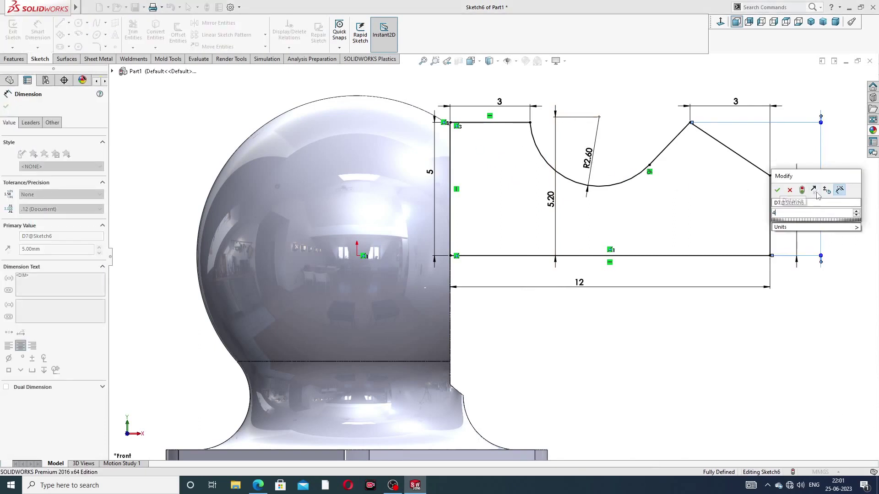
type("3")
key("Return")
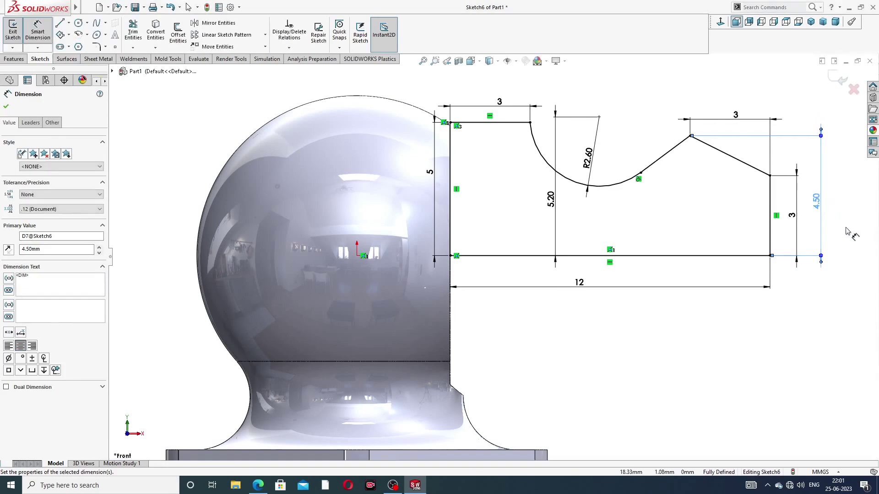
left_click(847, 230)
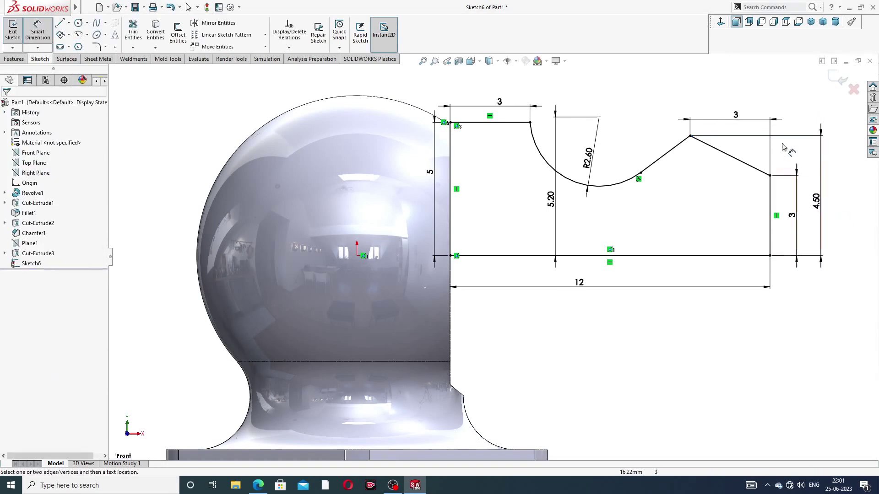
left_click_drag(744, 118, 739, 110)
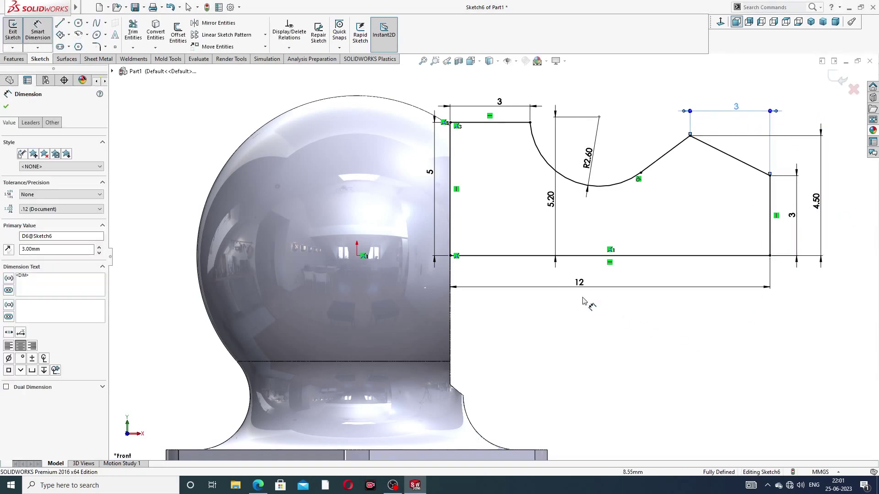
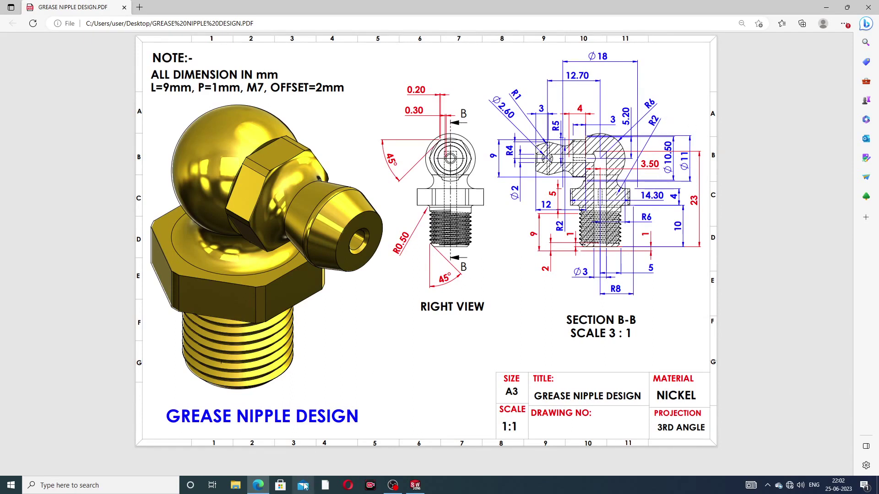
Return to the part and revolve the side nozzle profile 360 degrees about its horizontal base line, merged with the ball
left_click(258, 485)
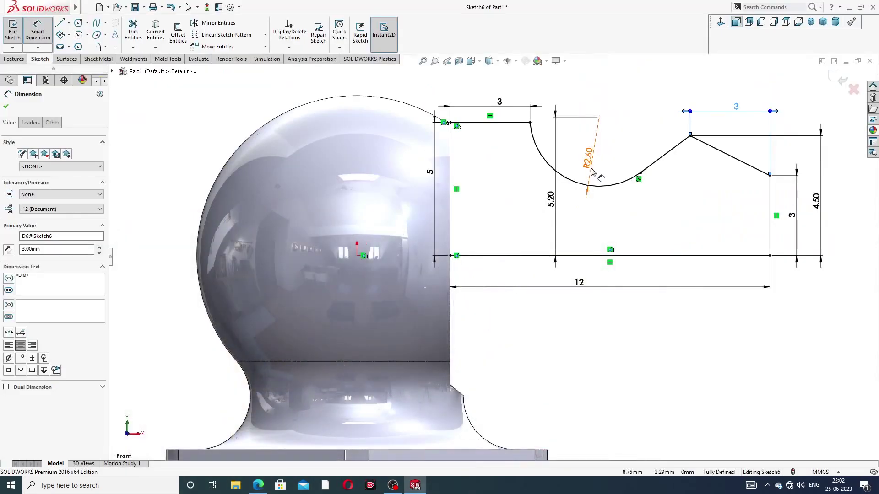
right_click(637, 108)
left_click(661, 136)
left_click(14, 59)
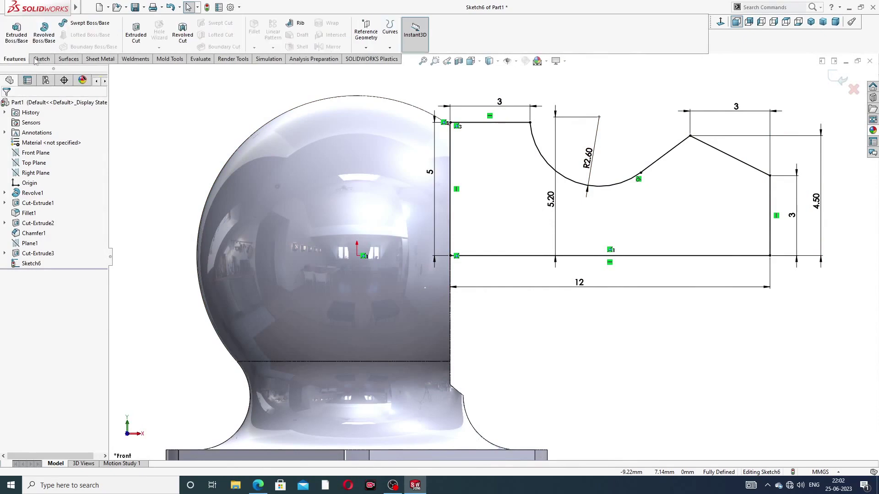
left_click(44, 32)
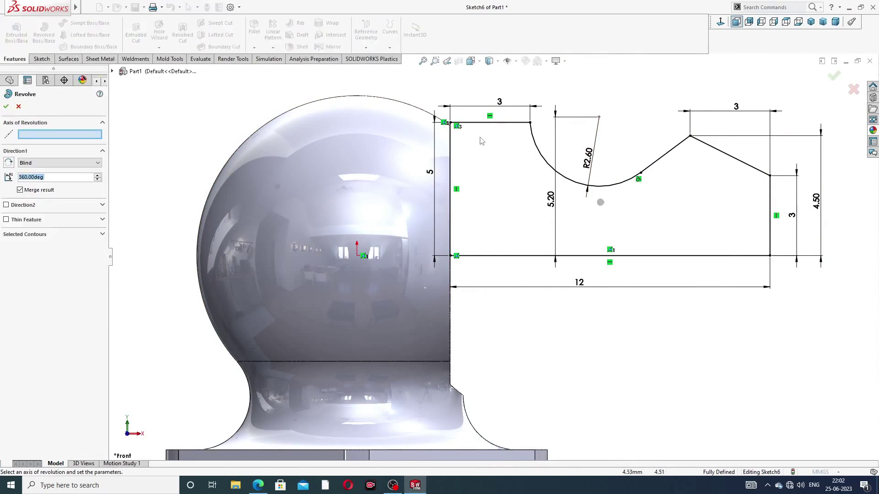
left_click(657, 255)
scroll(680, 275, "up", 3)
mouse_move(680, 275)
middle_mouse_down()
mouse_move(594, 251)
mouse_move(544, 268)
mouse_move(624, 230)
mouse_move(659, 261)
mouse_move(627, 261)
mouse_move(661, 263)
mouse_move(734, 229)
middle_mouse_up()
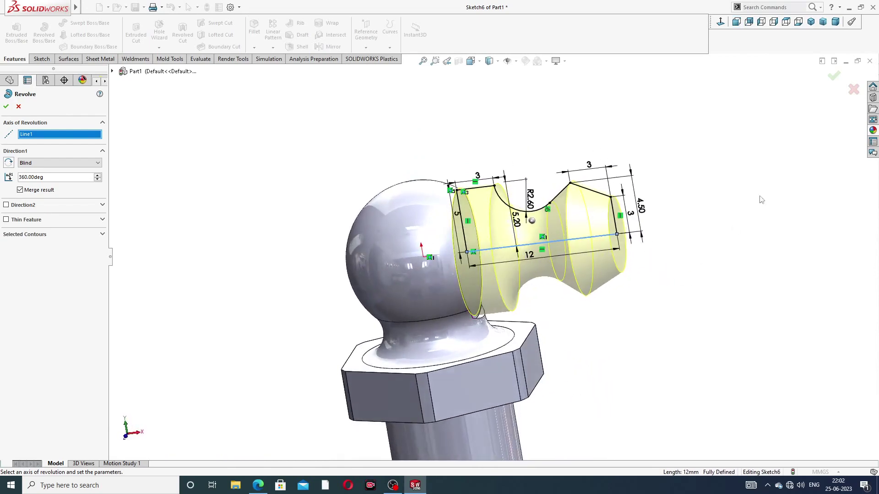
left_click(834, 76)
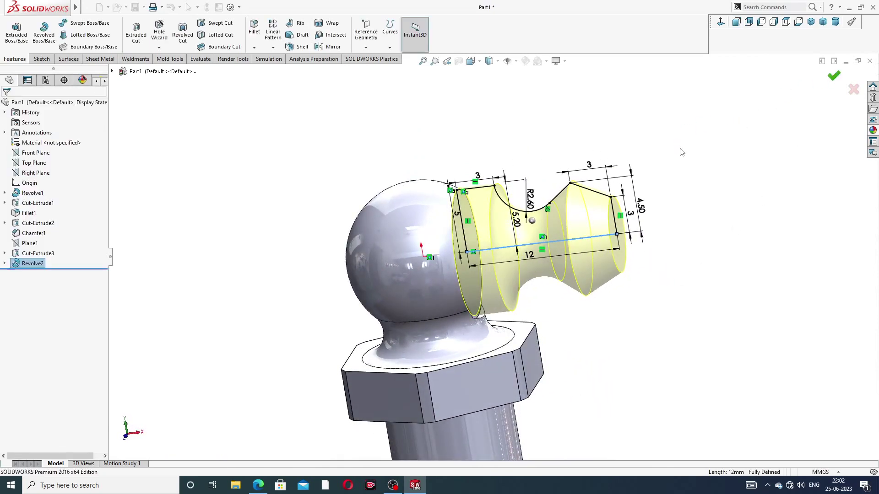
Start a sketch on the narrow ring face of the nozzle's base beside the ball and view it face-on
middle_click_drag(709, 202, 672, 146)
scroll(521, 256, "down", 3)
middle_click_drag(520, 256, 706, 281)
scroll(531, 274, "down", 5)
scroll(565, 259, "down", 2)
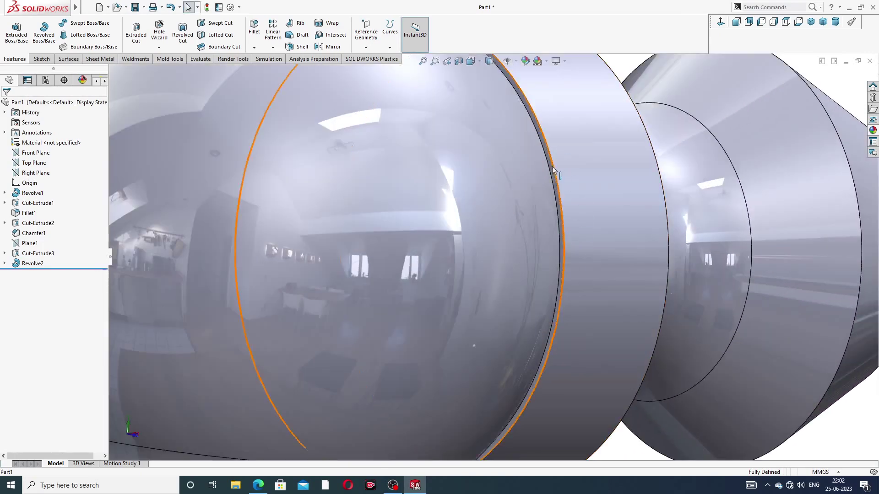
left_click(550, 165)
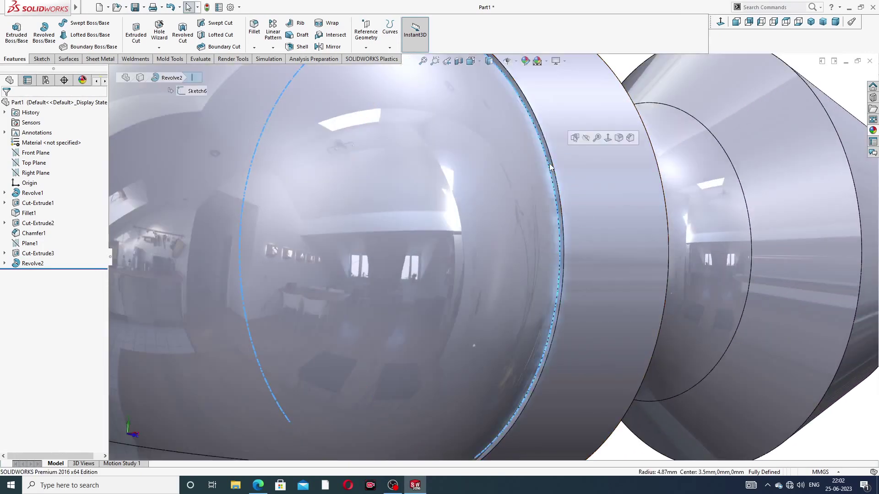
left_click(787, 64)
scroll(540, 155, "down", 2)
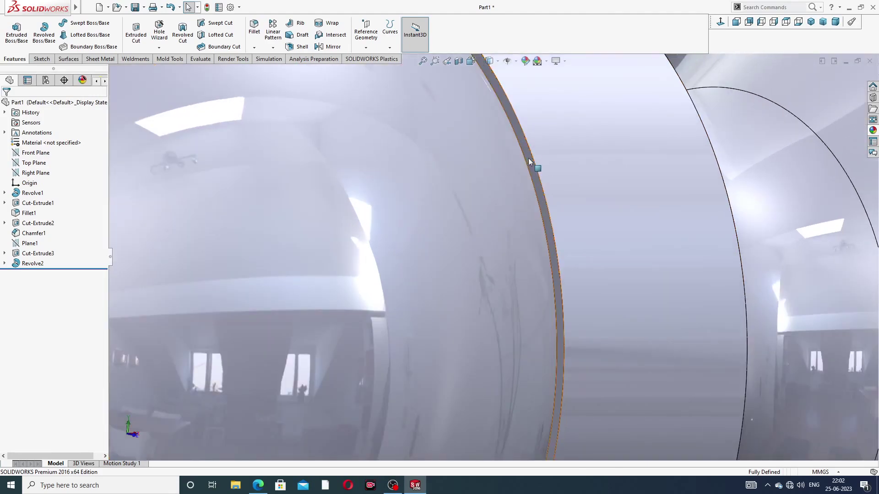
left_click(530, 158)
left_click(565, 119)
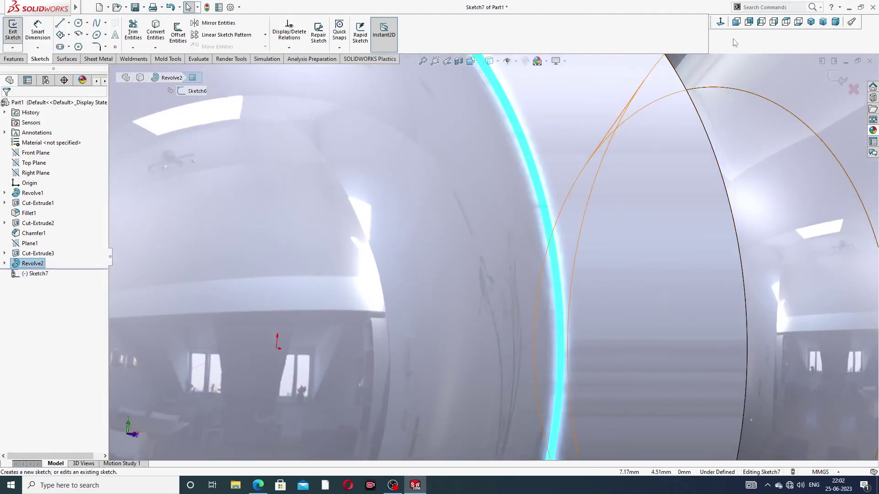
left_click(720, 22)
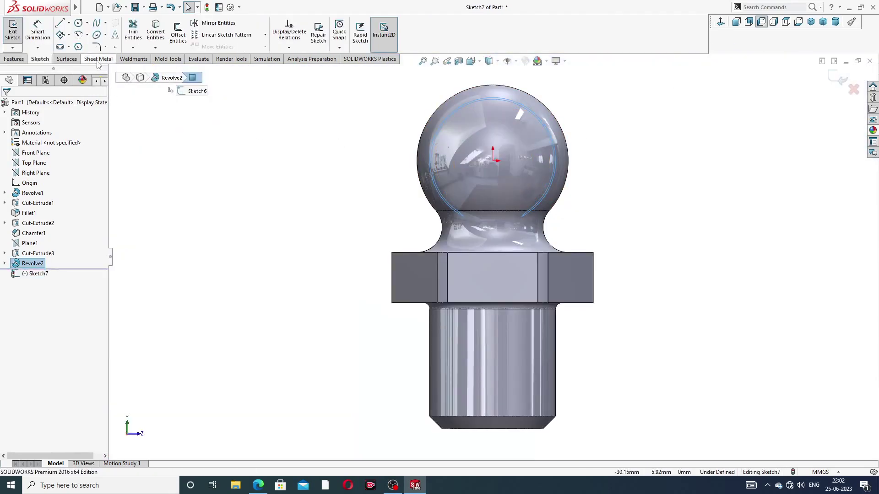
Draw a circle centred on the origin with a radius of about 8.4 mm, larger than the ball
left_click(78, 22)
scroll(495, 178, "down", 1)
scroll(496, 159, "down", 1)
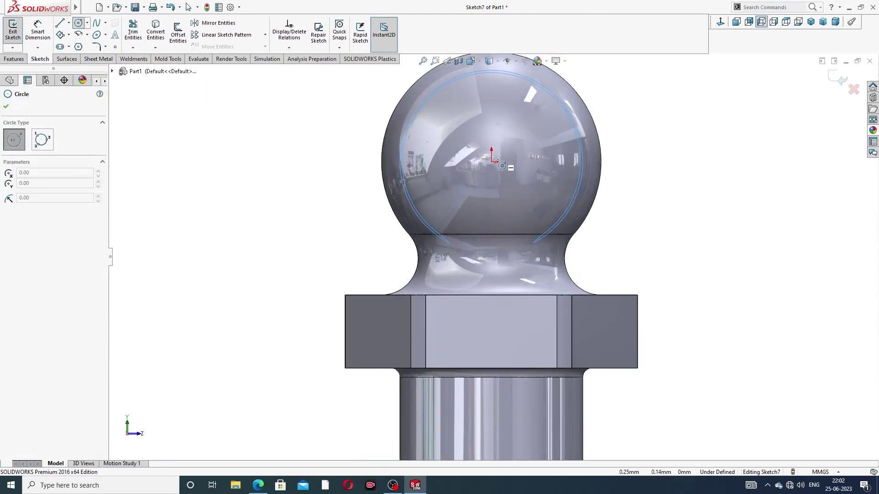
left_click(492, 162)
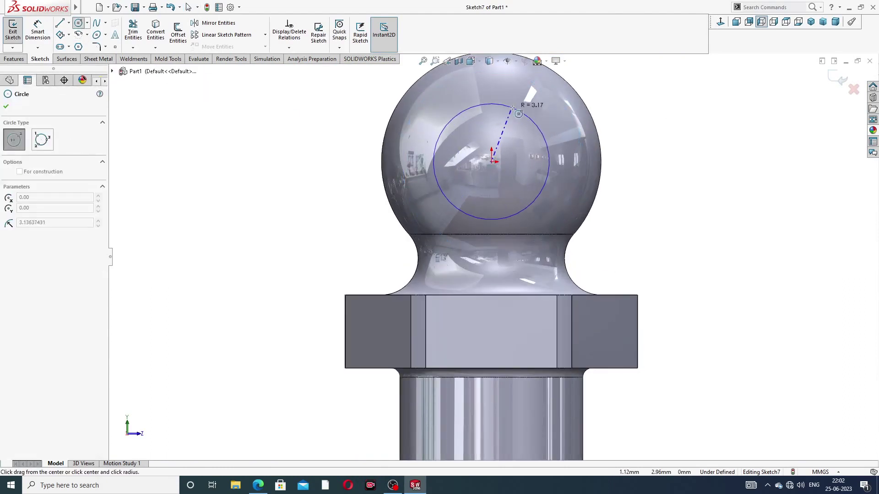
scroll(533, 87, "up", 2)
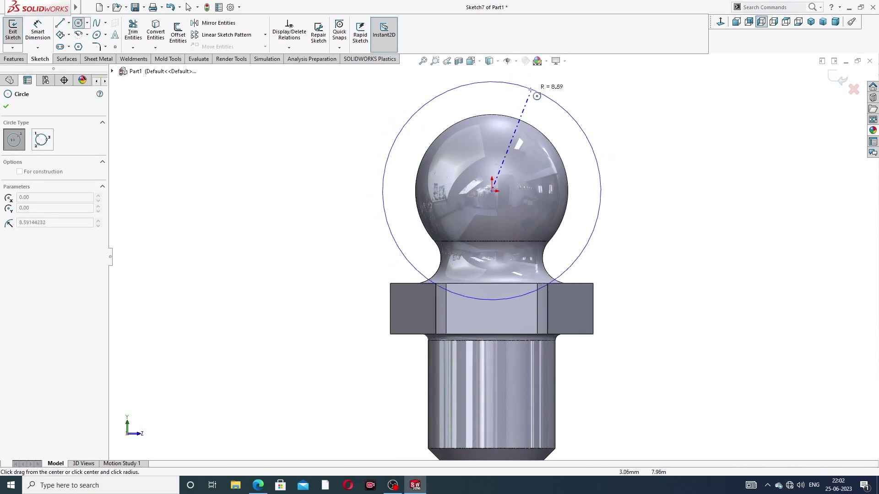
left_click(535, 93)
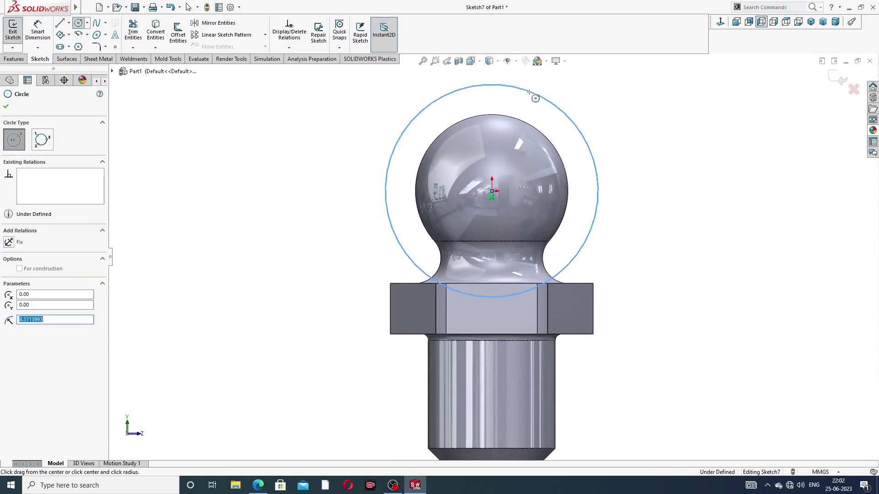
Draw a six-sided polygon by inscribed circle, centred on the origin inside the circle, with sides about 7 mm long
left_click(78, 46)
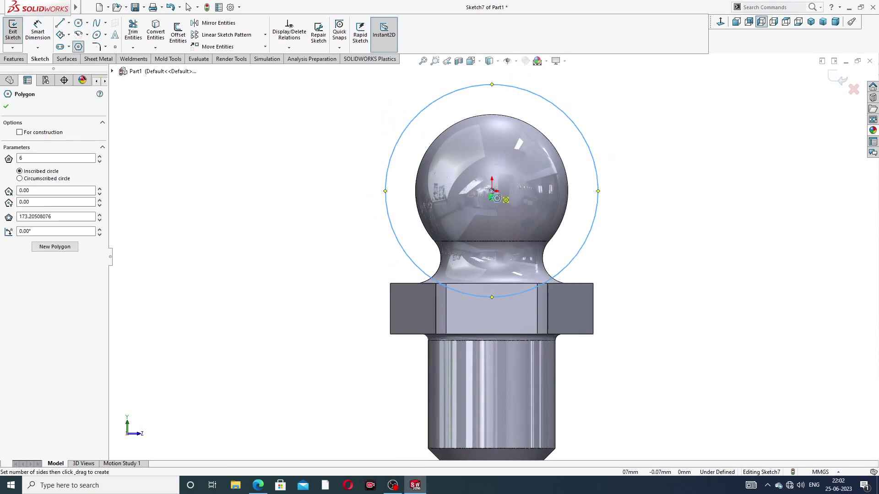
left_click(492, 191)
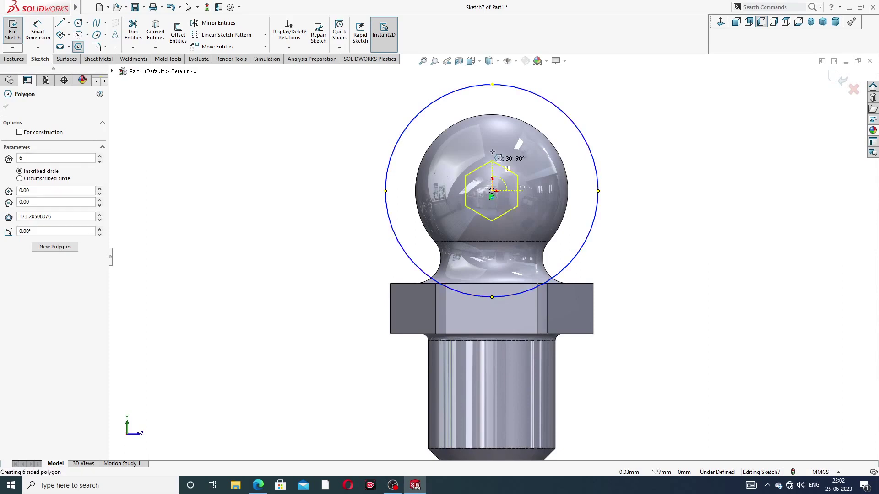
left_click(544, 119)
right_click(604, 83)
left_click(628, 90)
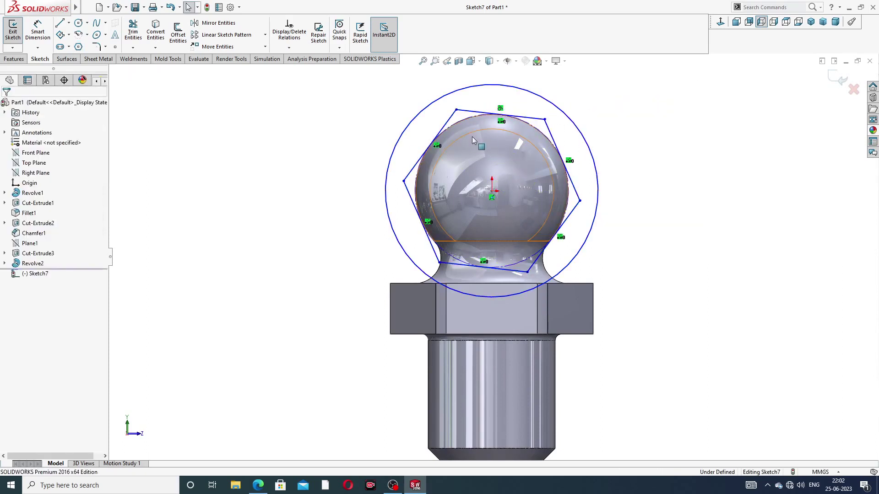
Make one side of the hexagon vertical so that its corners point straight up and down
left_click(449, 122)
left_click(490, 86)
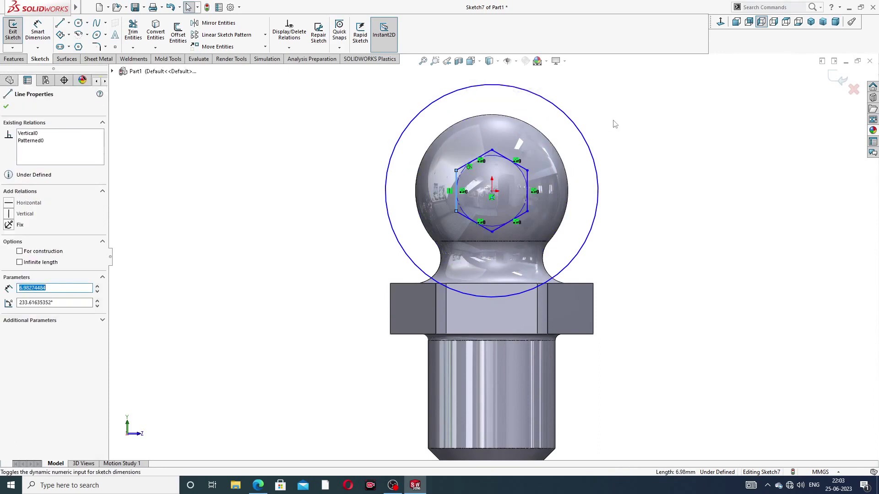
scroll(623, 126, "down", 2)
left_click(652, 120)
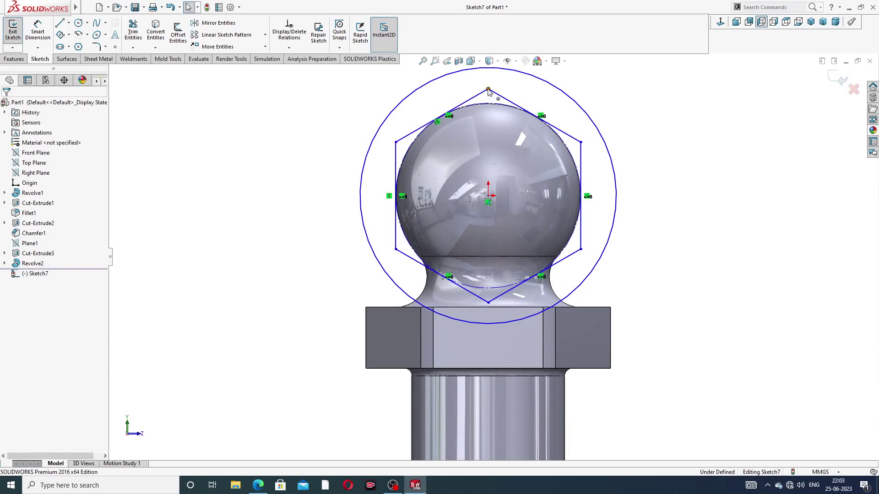
Dimension the hexagon horizontally between its two upper side corners and set the width across flats to 9 mm
left_click(38, 31)
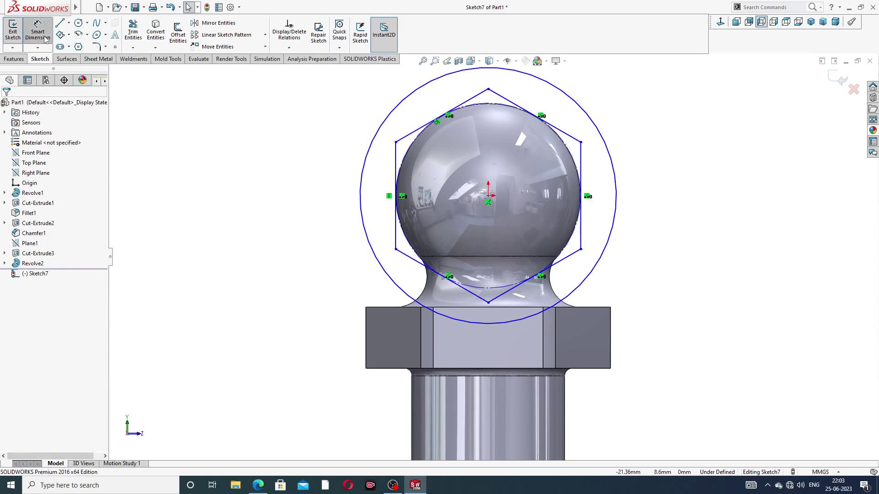
left_click(397, 143)
left_click(580, 142)
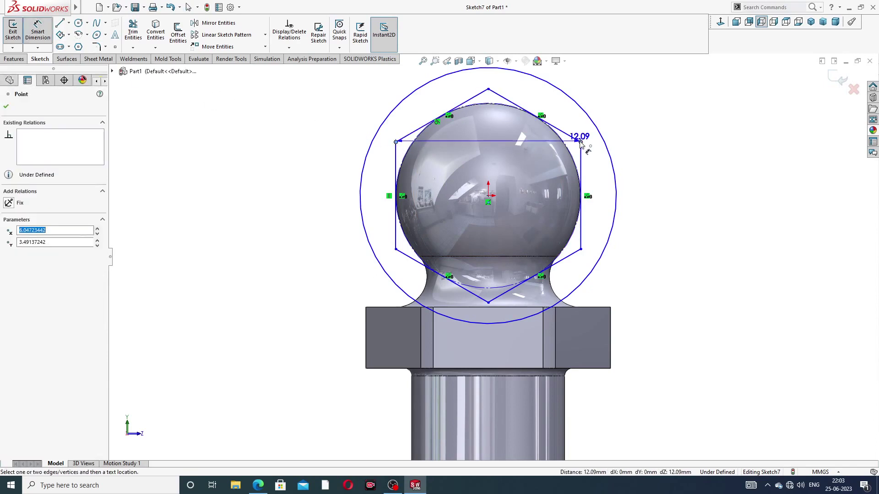
left_click(512, 90)
type("9")
key("Escape")
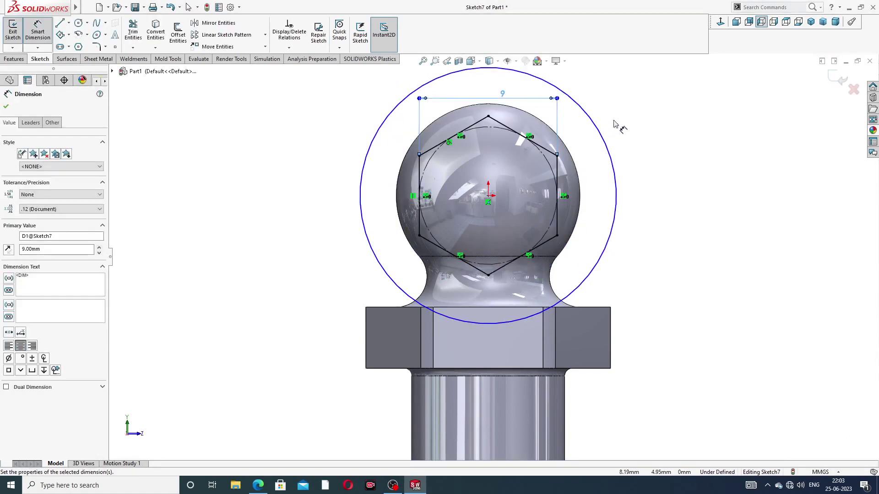
left_click(614, 123)
Set the diameter of the circle around the hexagon to 11 mm and finish dimensioning
left_click(588, 114)
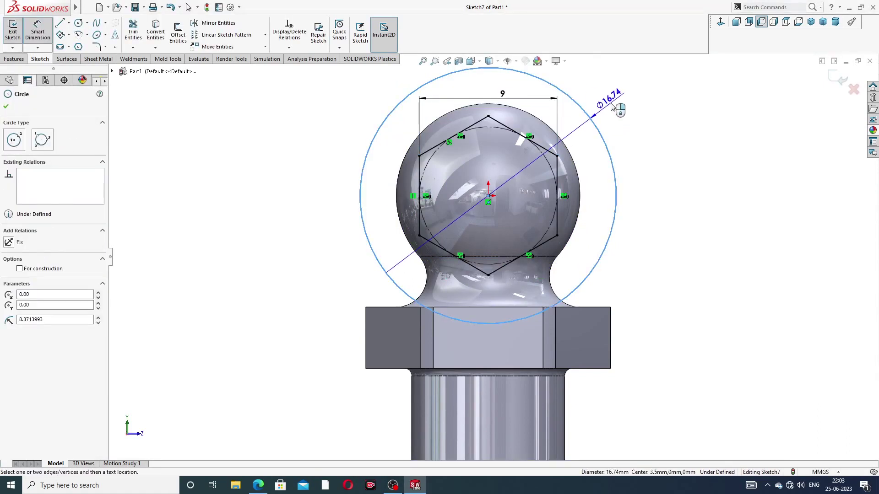
left_click(610, 109)
type("11")
key("Return")
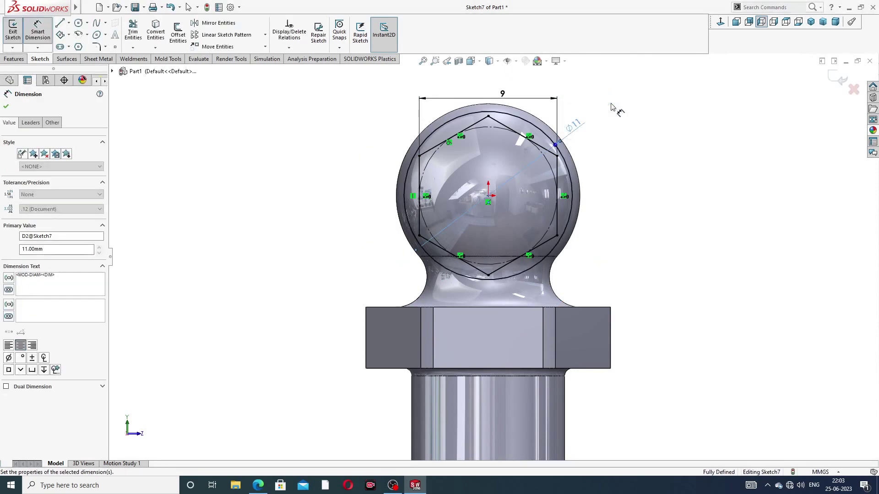
left_click(628, 106)
right_click(627, 106)
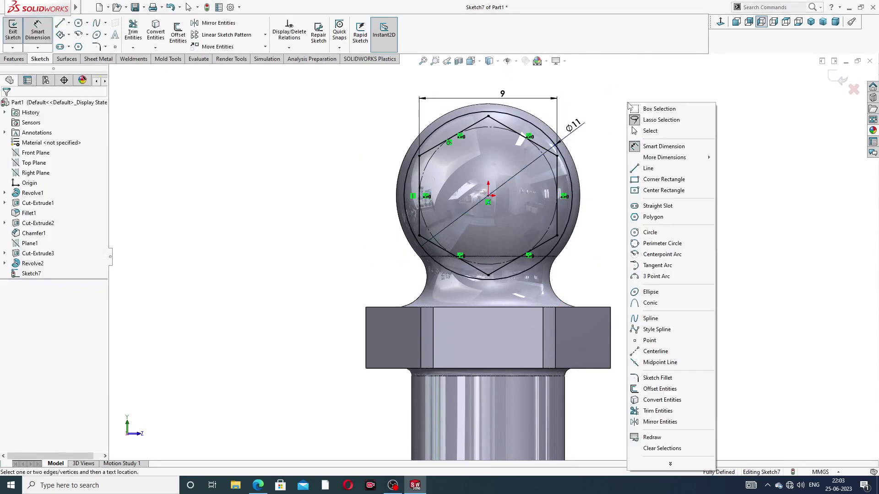
left_click(650, 132)
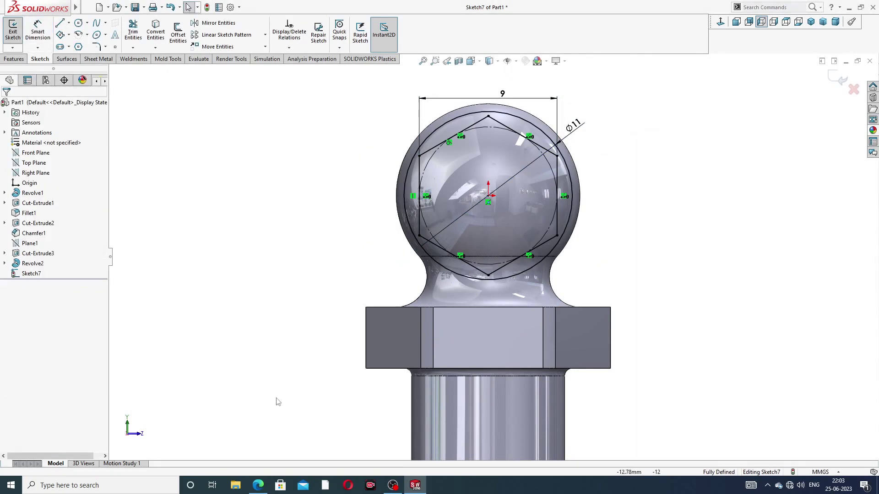
Consult the PDF drawing, and cut the area between the hexagon and the circle with a 5 mm blind extruded cut along the nozzle
left_click(259, 486)
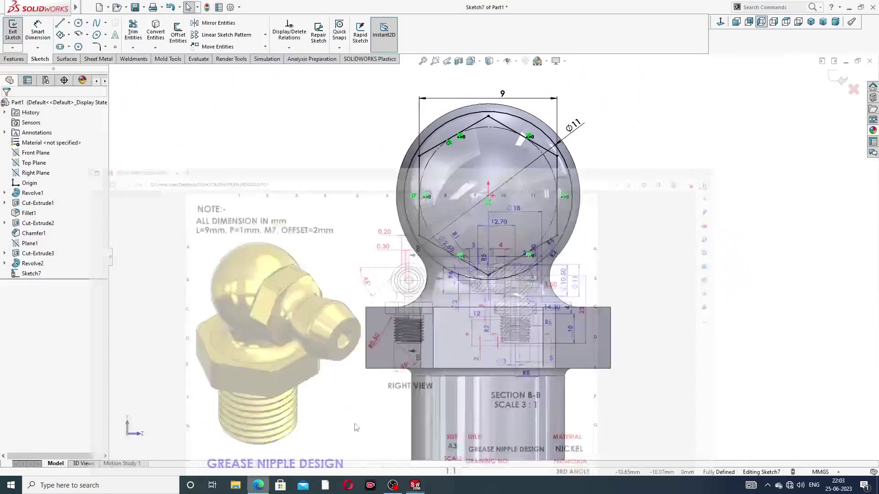
left_click(259, 486)
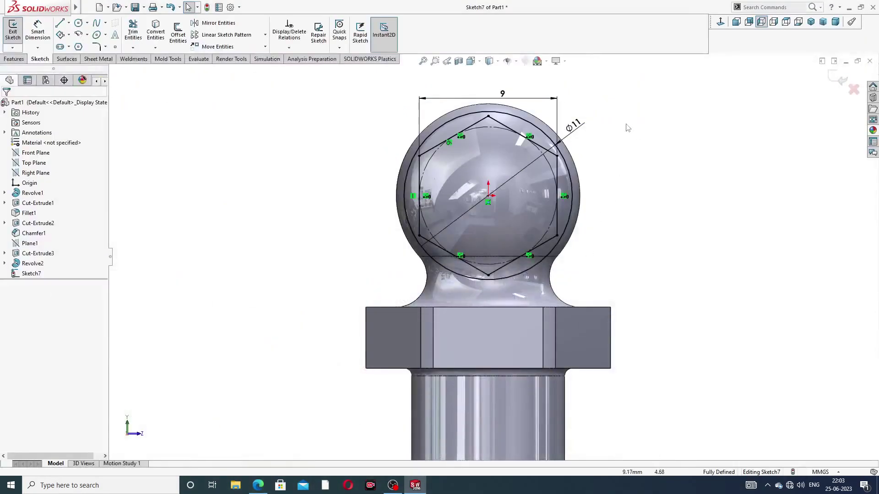
left_click(13, 59)
left_click(135, 32)
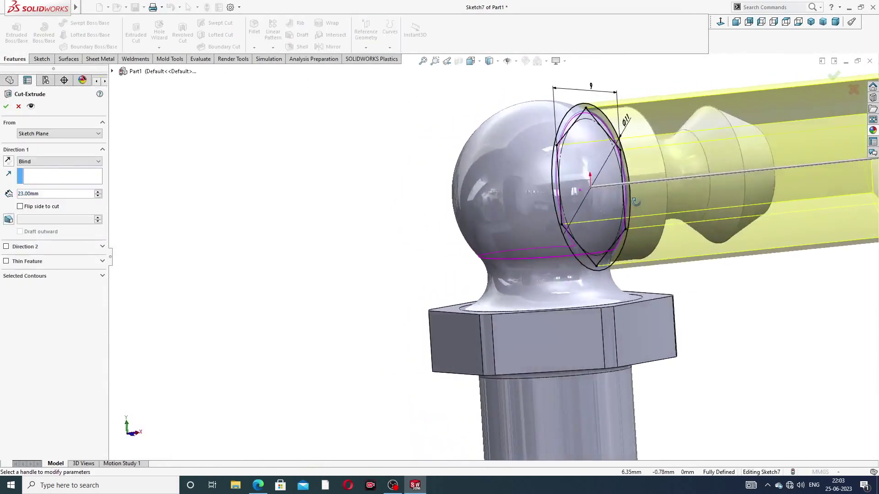
scroll(694, 192, "up", 2)
middle_click_drag(694, 192, 671, 202)
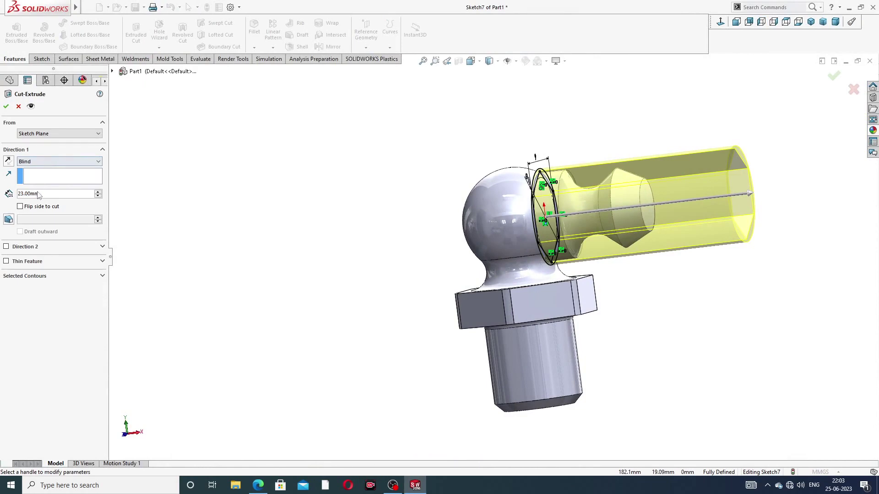
type("5")
key("Return")
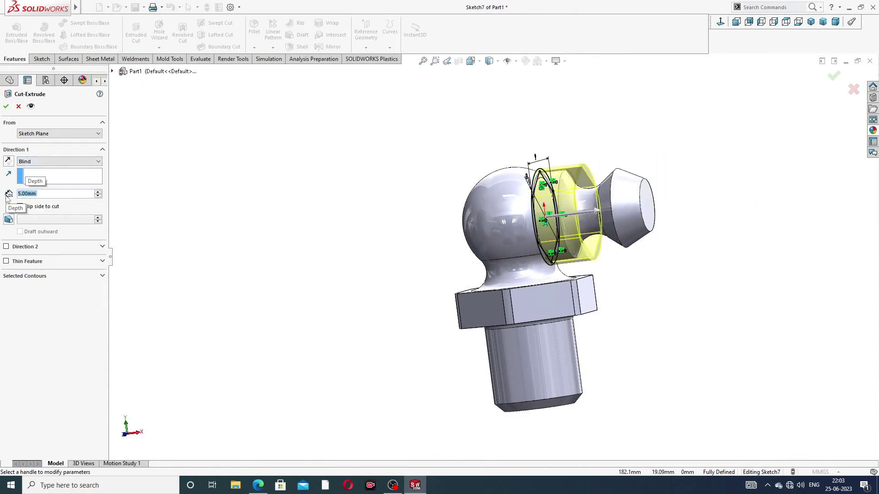
left_click(6, 106)
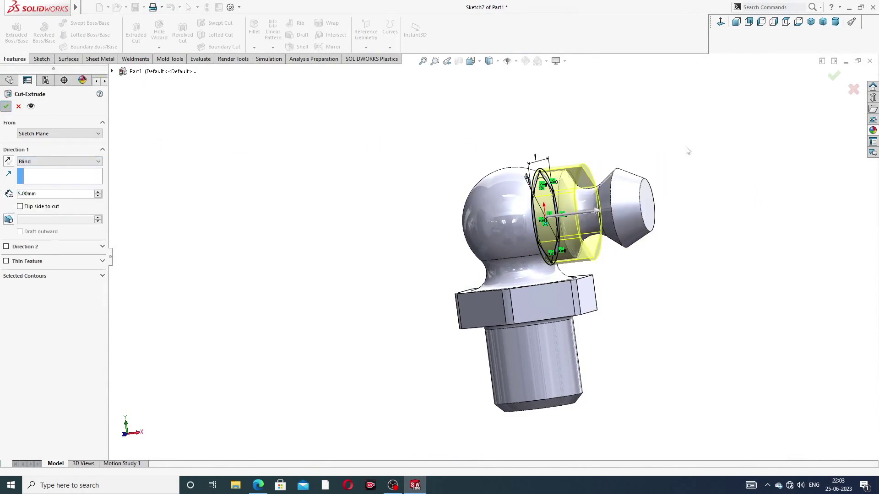
left_click(737, 147)
Start a sketch on the nozzle's flat end face and draw a circle of about 1.5 mm radius centred on the origin
middle_click_drag(738, 167, 694, 217)
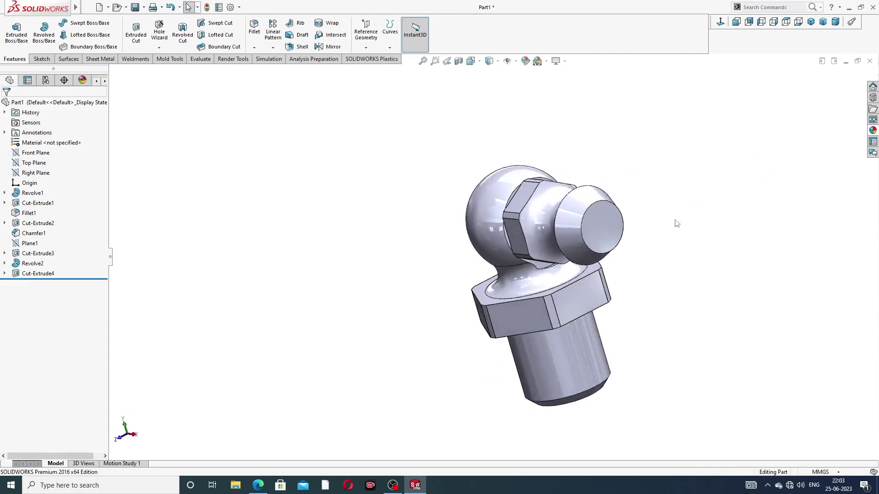
scroll(613, 239, "down", 2)
left_click(591, 216)
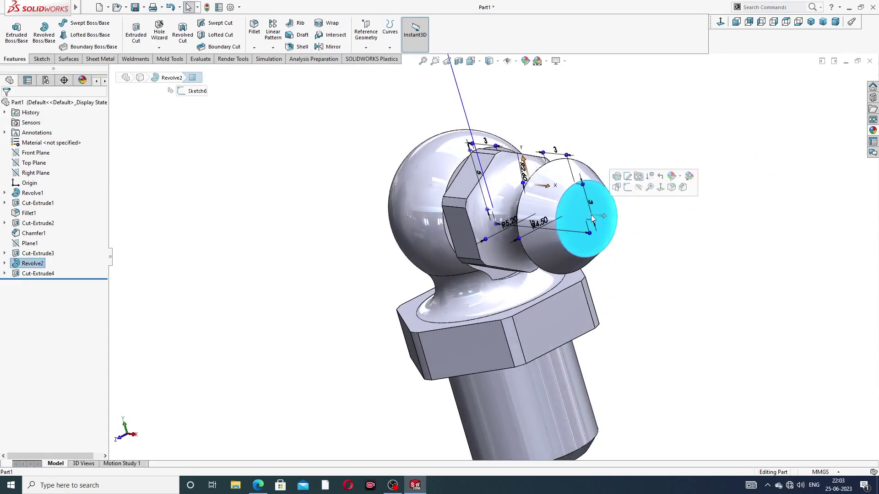
left_click(627, 187)
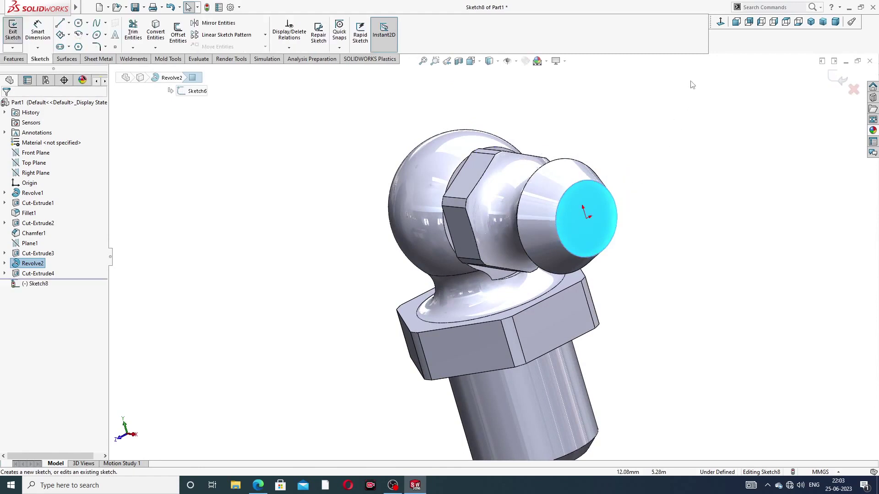
left_click(721, 22)
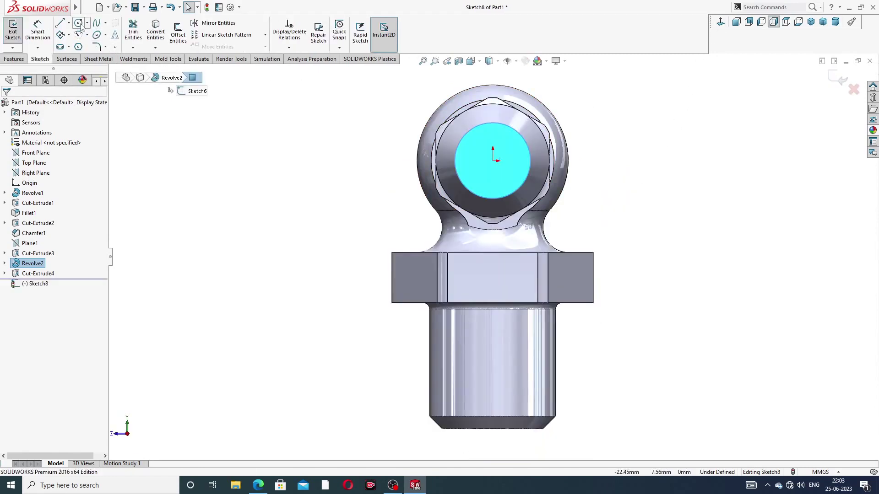
left_click(79, 24)
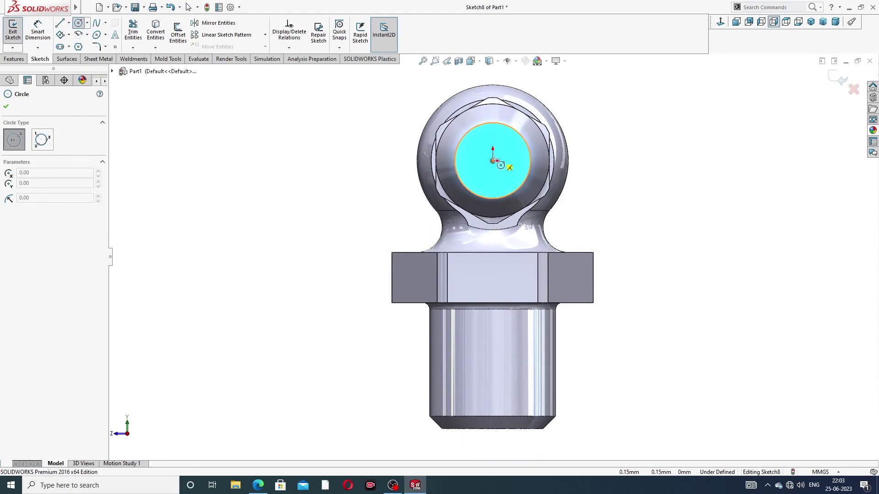
left_click(492, 161)
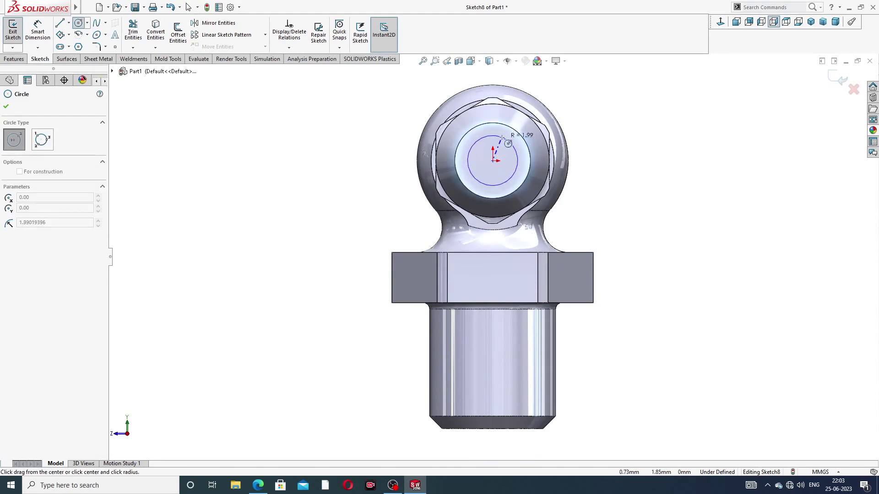
left_click(501, 145)
right_click(599, 94)
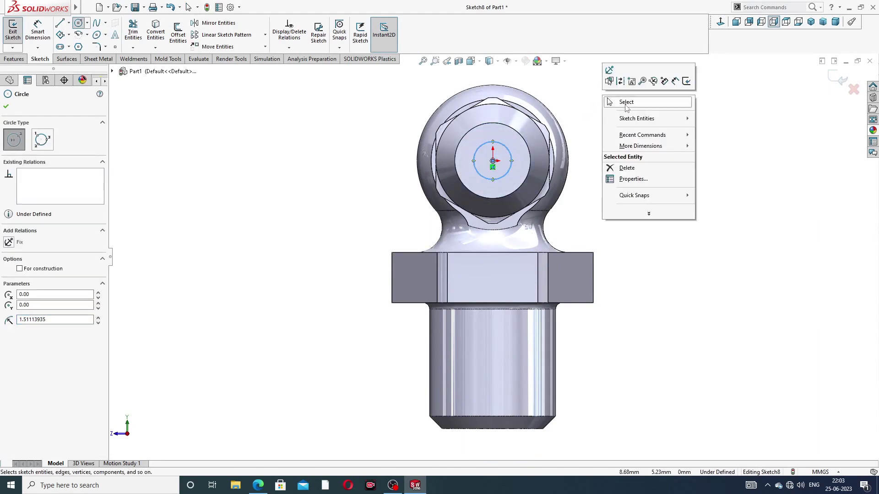
left_click(613, 98)
Set the diameter of the circle on the nozzle's end face to 2 mm and finish dimensioning
left_click(38, 29)
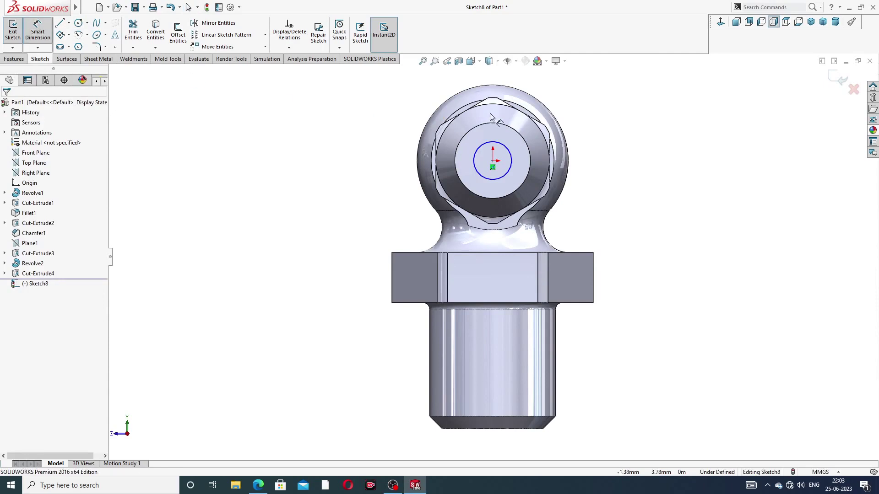
left_click(497, 136)
left_click(588, 133)
type("2")
key("Return")
right_click(646, 109)
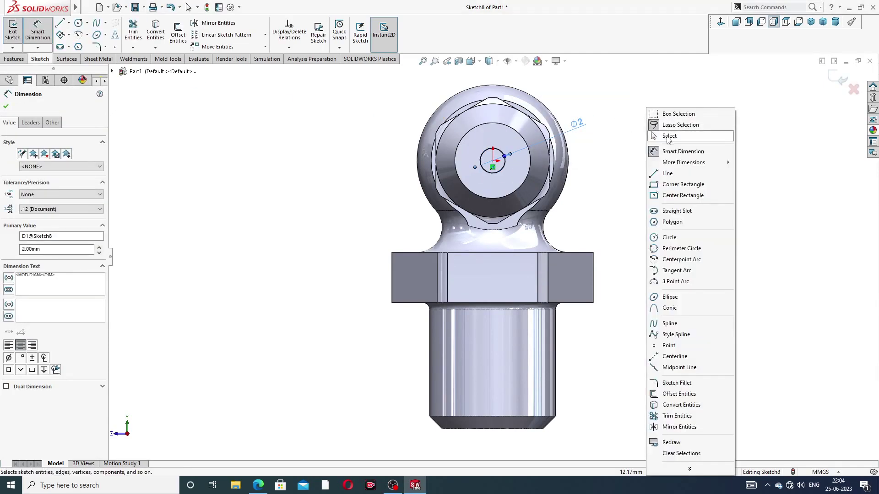
left_click(669, 136)
Cut the circle 15.7 mm deep into the nozzle with a blind extruded cut, checking the depth against the PDF drawing
left_click(13, 60)
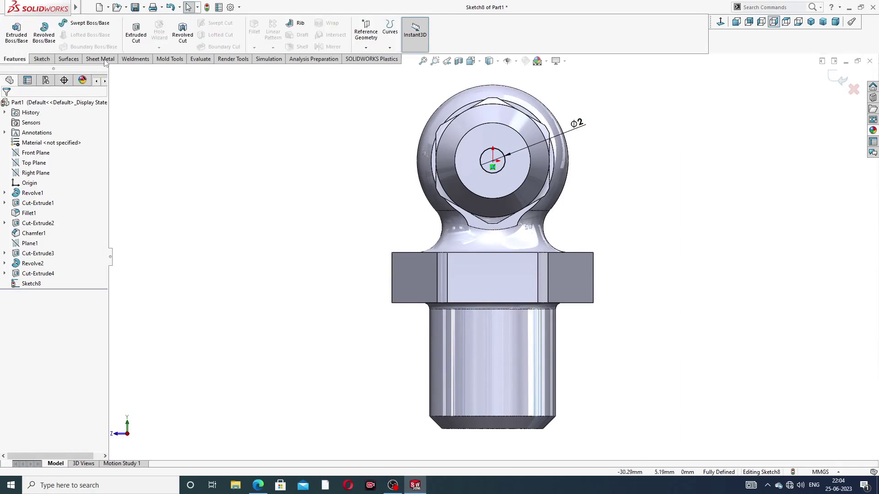
left_click(136, 34)
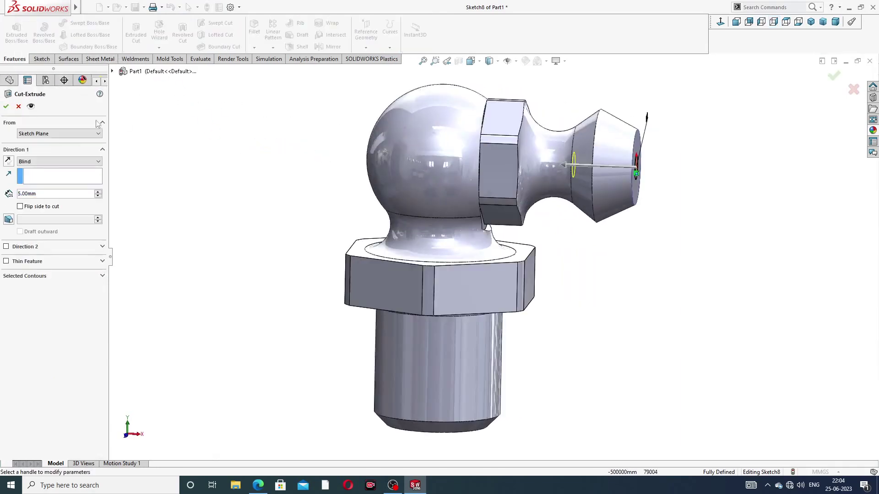
type("15.7")
key("Return")
middle_click_drag(418, 307, 506, 86)
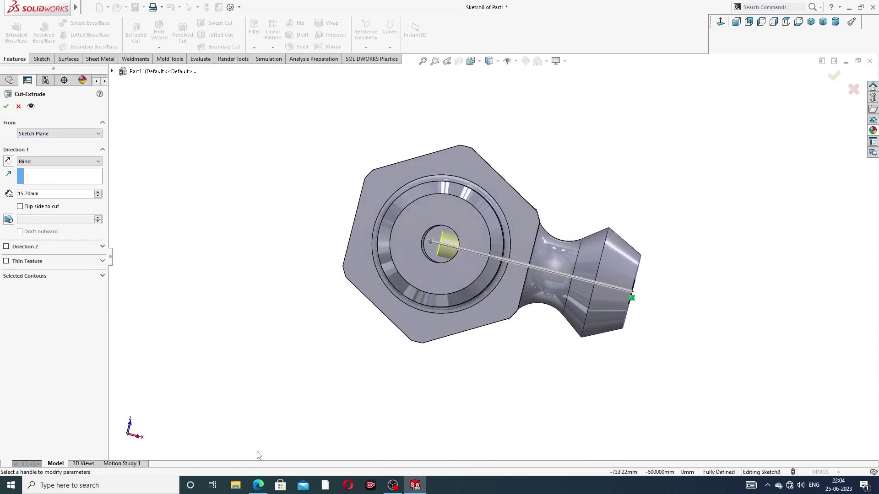
left_click(258, 485)
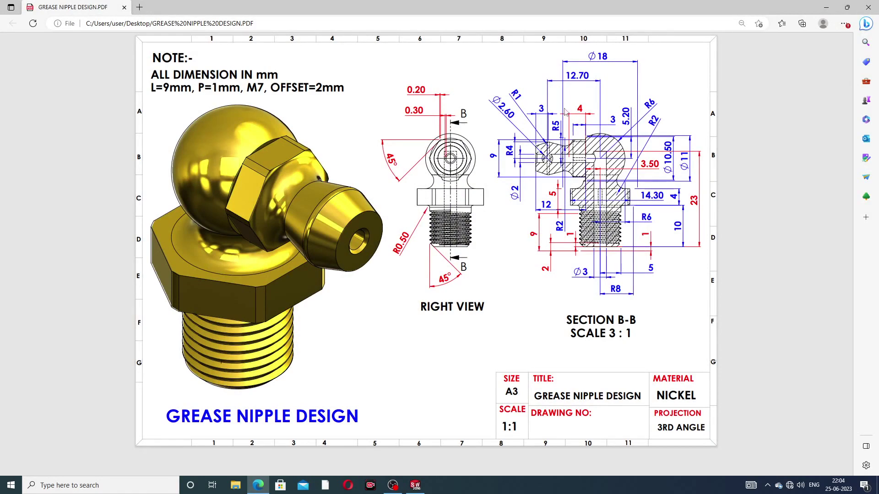
left_click(258, 485)
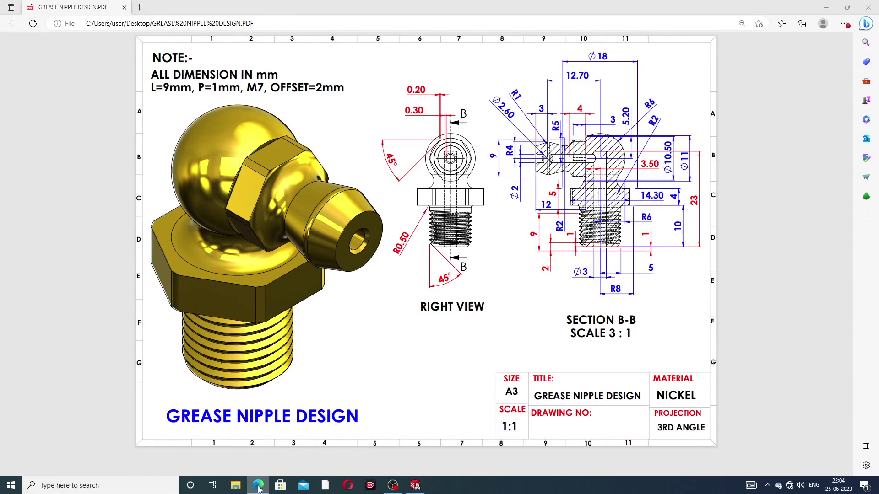
left_click(6, 106)
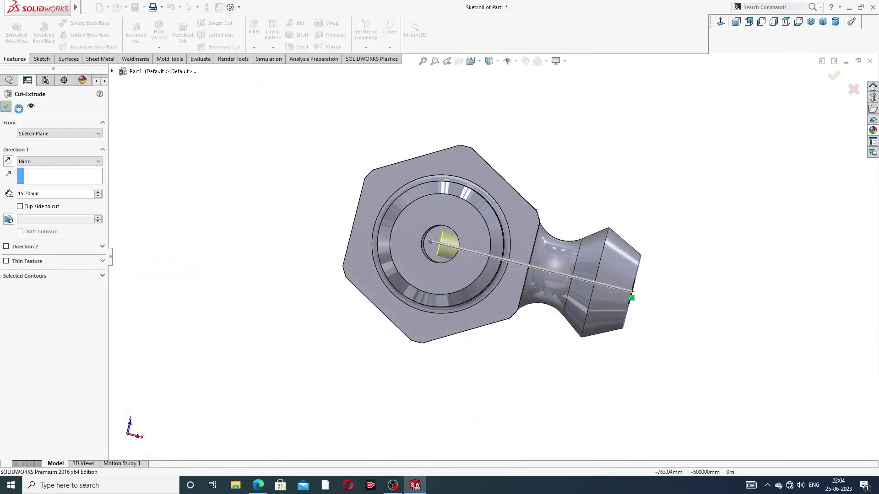
Inspect how the nozzle bore meets the vertical bore in a section view through the Front Plane, and restore the full model display
left_click(552, 143)
key("ctrl+7")
key("ctrl+1")
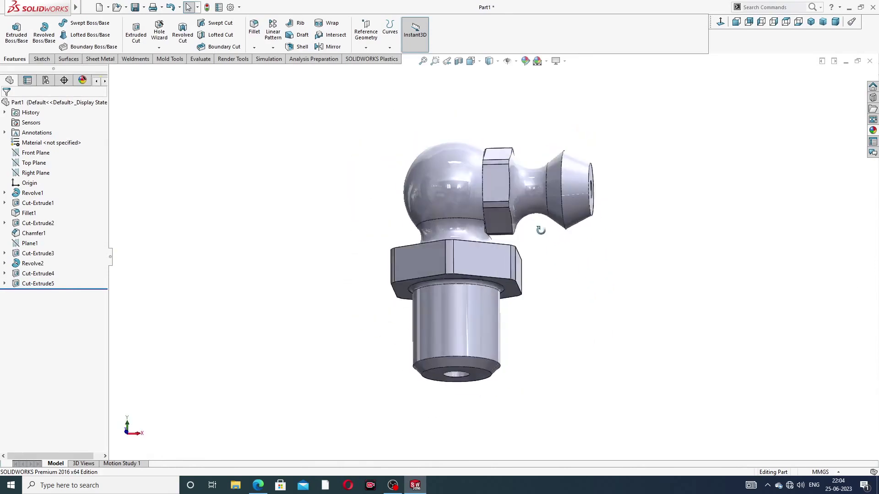
scroll(494, 186, "down", 5)
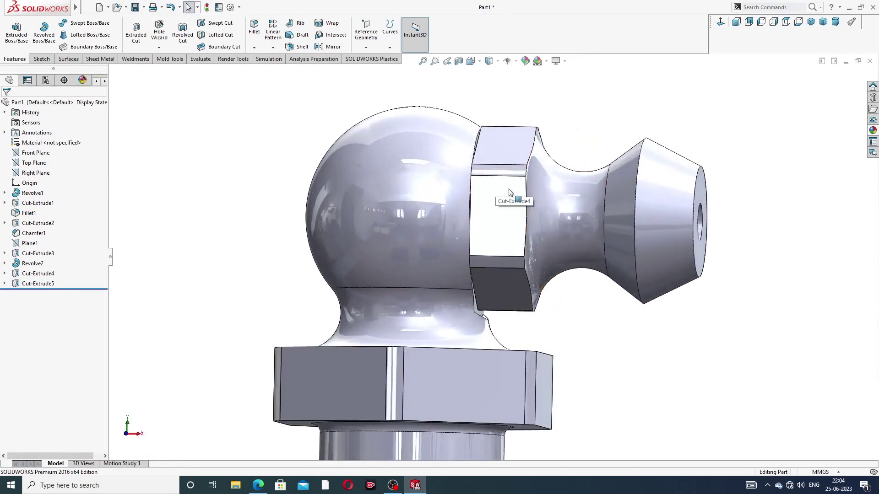
scroll(486, 201, "up", 2)
left_click(483, 208)
middle_click_drag(483, 208, 475, 232)
left_click(482, 95)
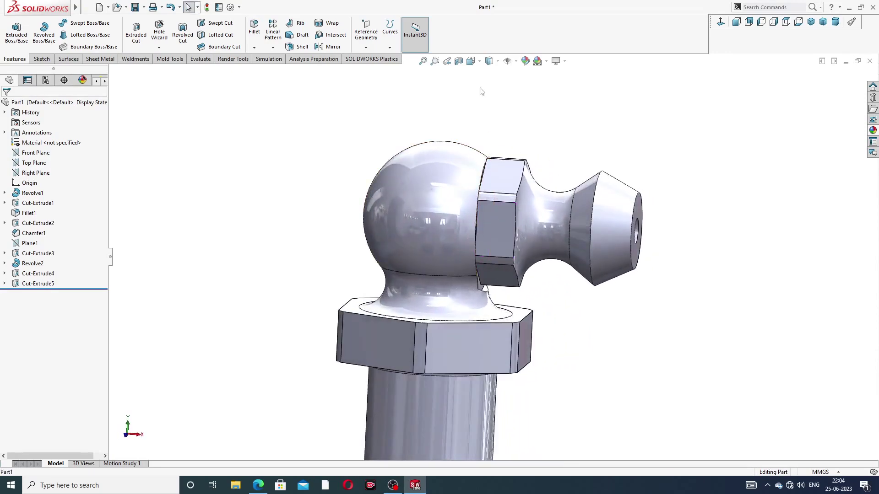
left_click(458, 61)
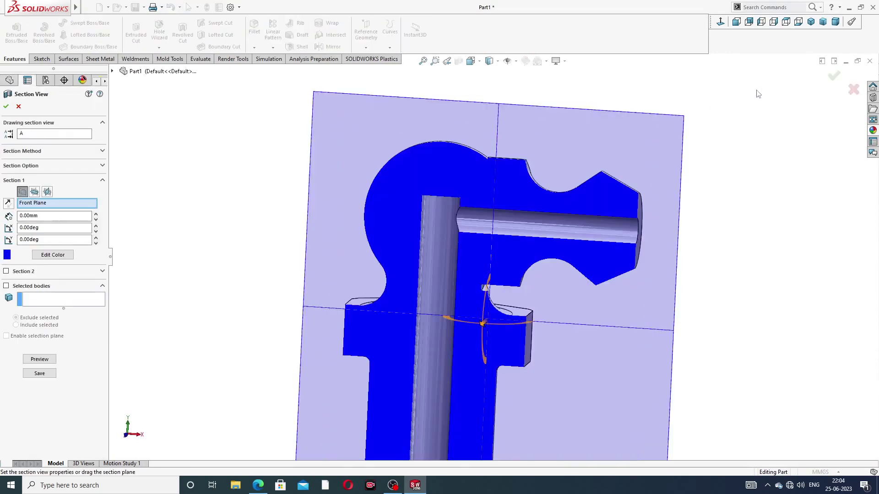
left_click(834, 77)
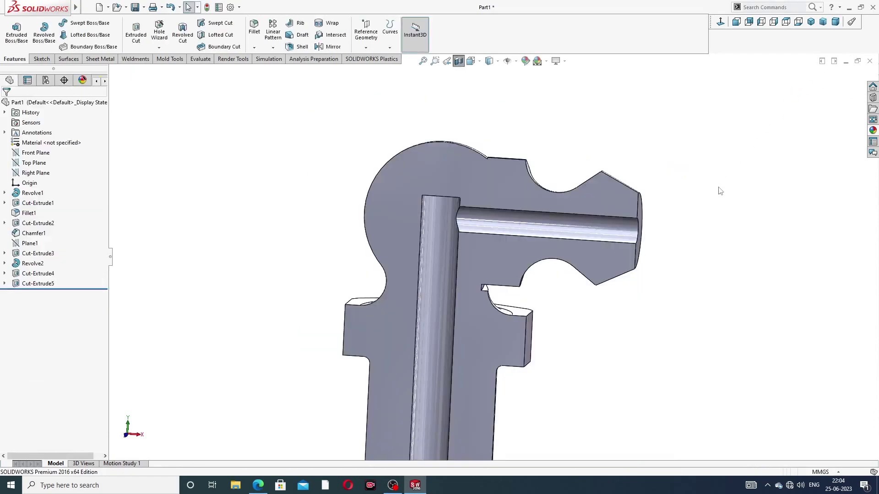
key("ctrl+1")
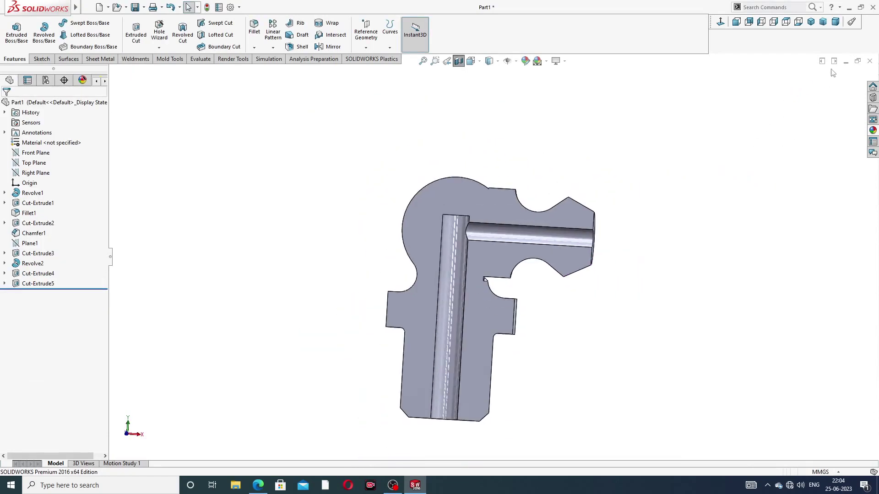
left_click(458, 61)
Start a sketch on the Front Plane and draw a horizontal centerline about 13.8 mm long from the origin along the nozzle's axis
middle_click_drag(642, 179, 592, 181)
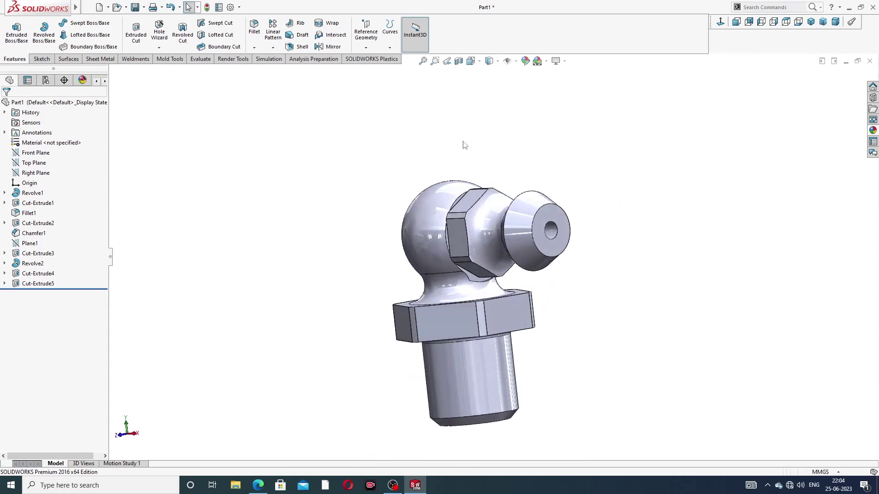
left_click(36, 153)
left_click(46, 142)
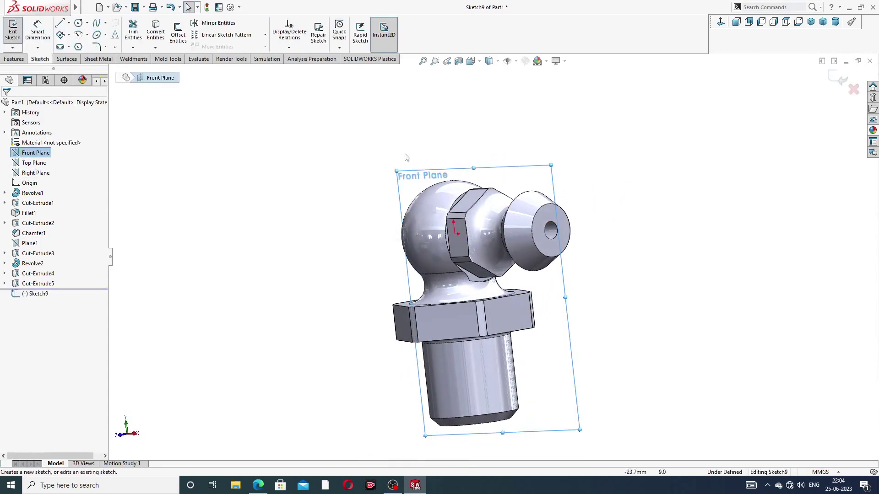
left_click(736, 22)
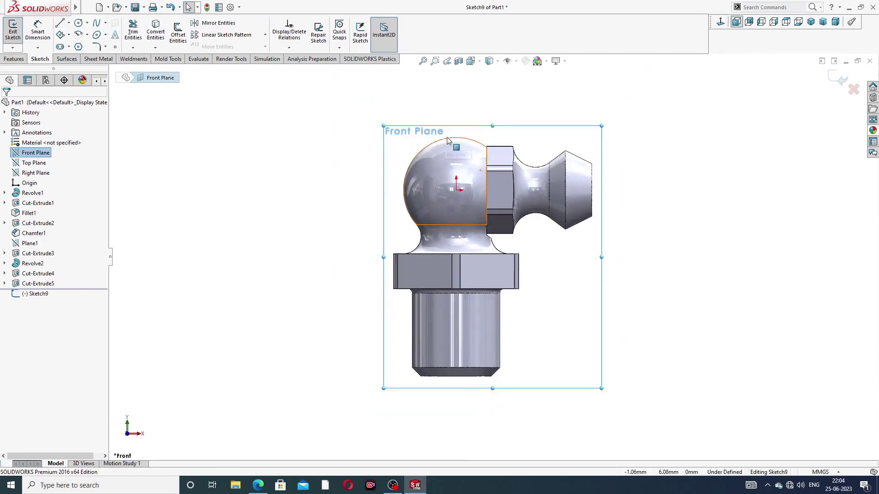
left_click(67, 26)
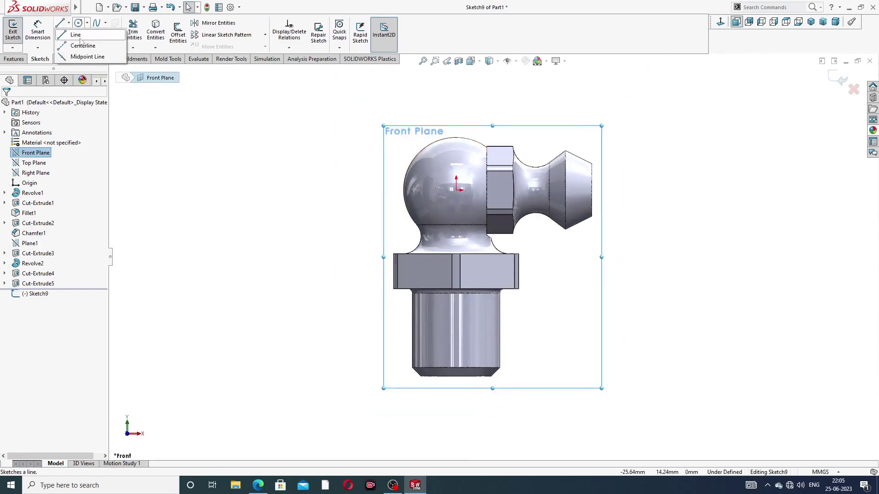
left_click(80, 44)
scroll(537, 182, "down", 2)
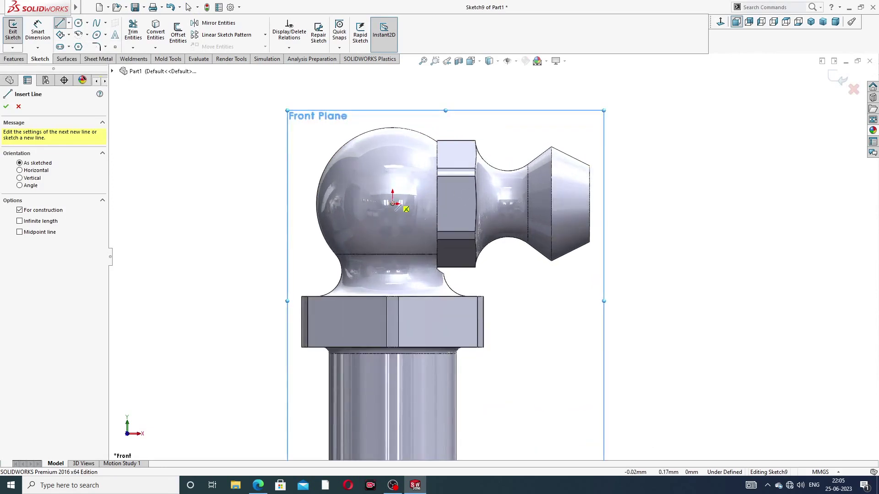
left_click(395, 204)
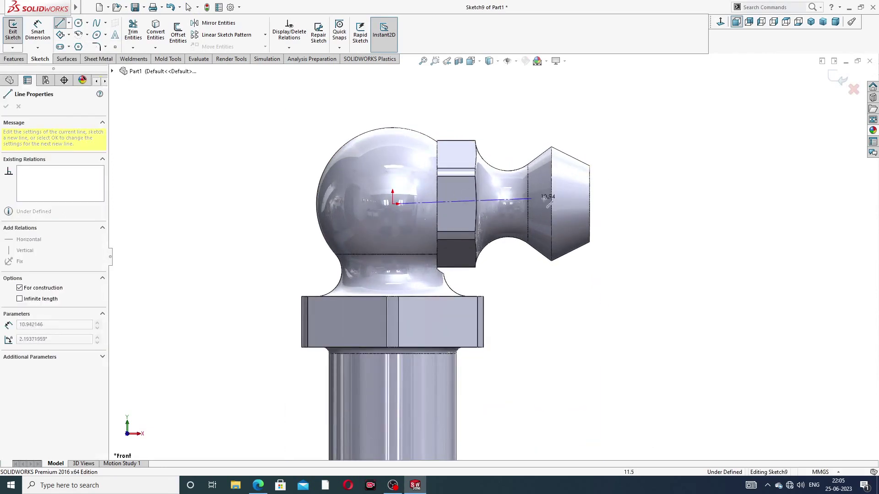
left_click(568, 204)
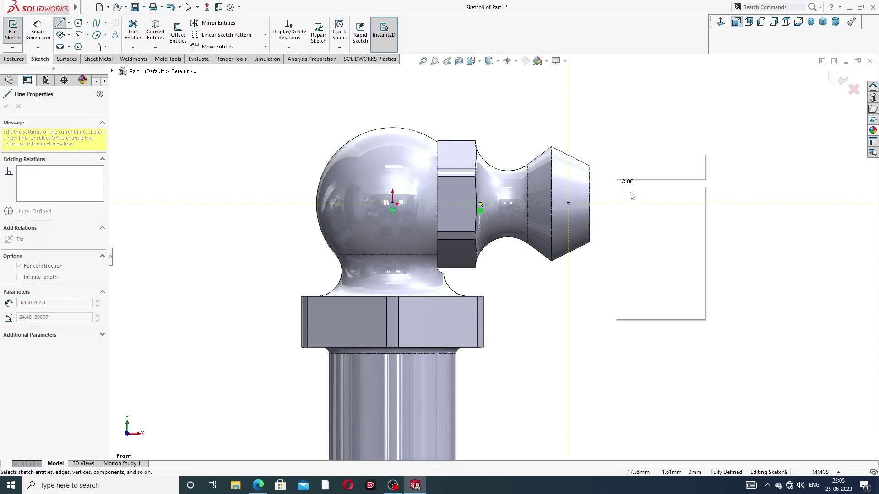
right_click(649, 200)
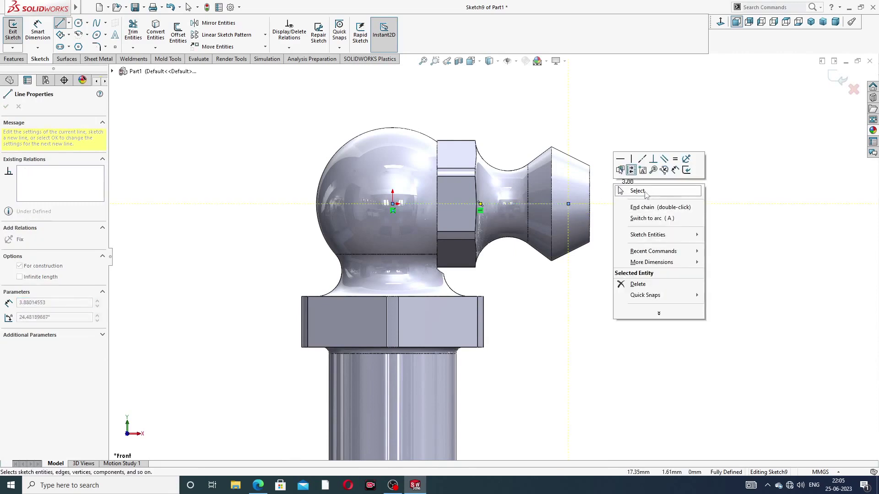
left_click(627, 188)
Draw a circle of about 1.26 mm radius centred on the centerline's outer end inside the nozzle tip
scroll(600, 190, "down", 2)
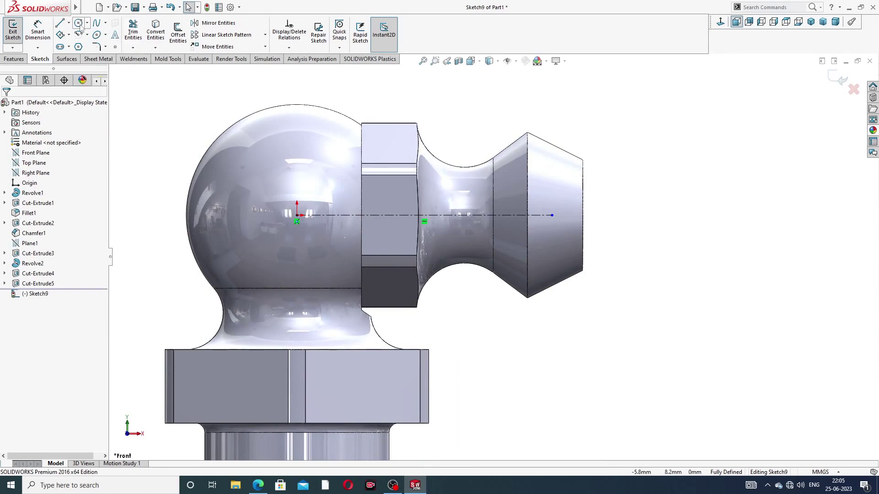
scroll(572, 215, "down", 2)
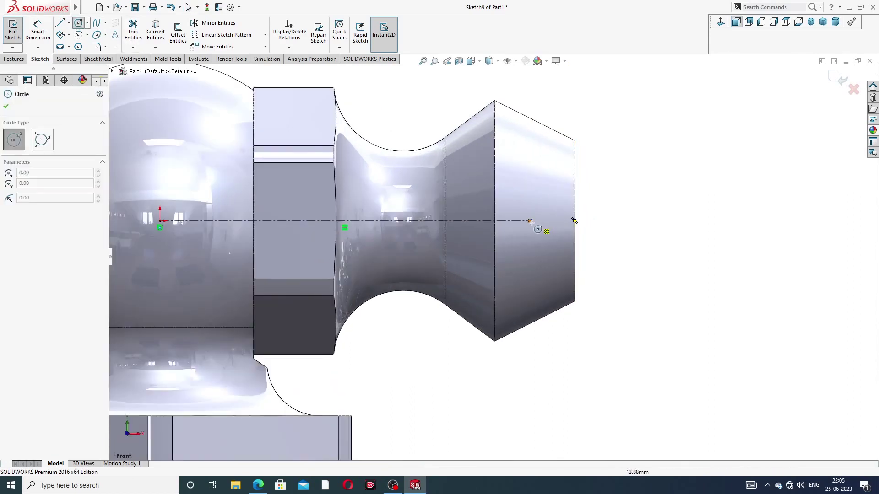
left_click(530, 221)
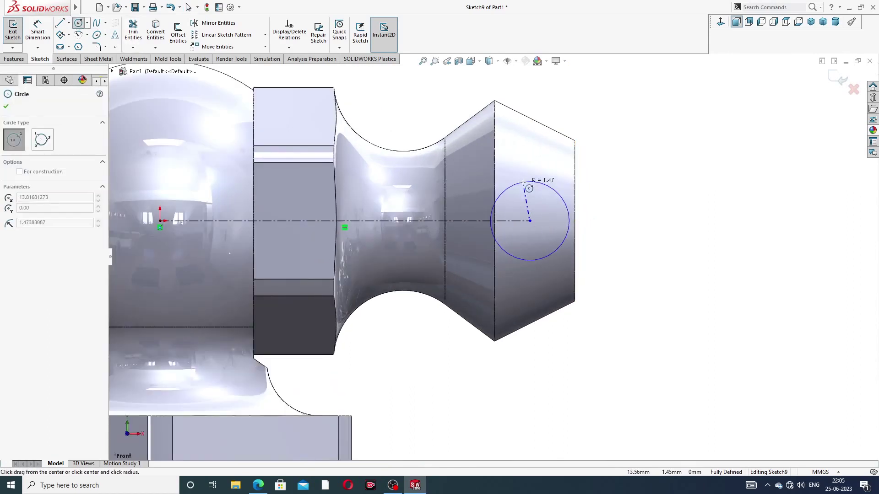
left_click(530, 187)
right_click(616, 170)
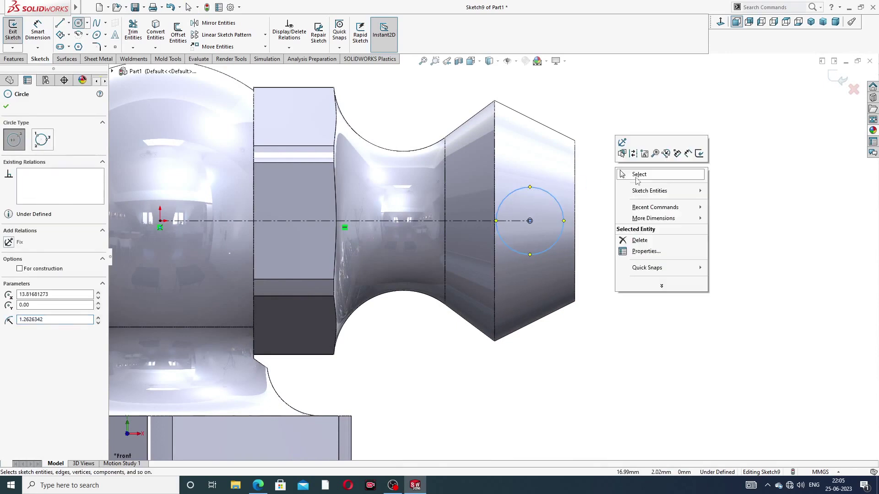
left_click(636, 175)
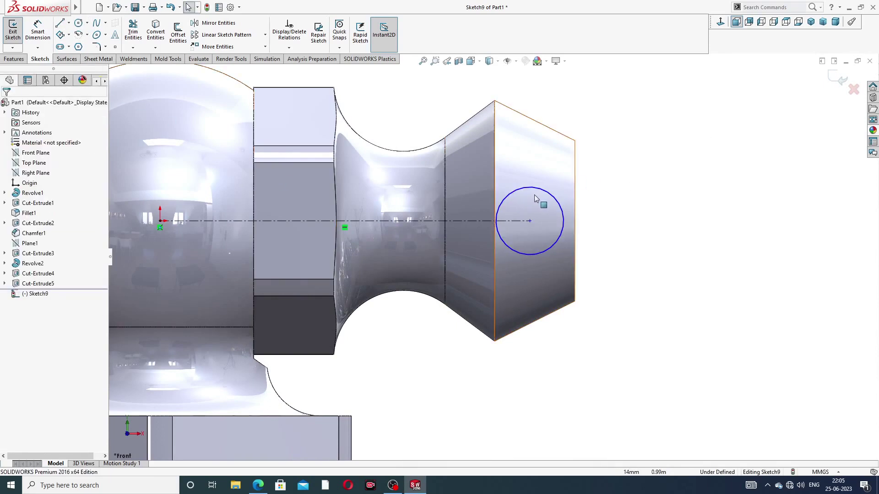
Draw a vertical line about 2.53 mm long across the circle's diameter, from its uppermost to its lowermost point
left_click(59, 22)
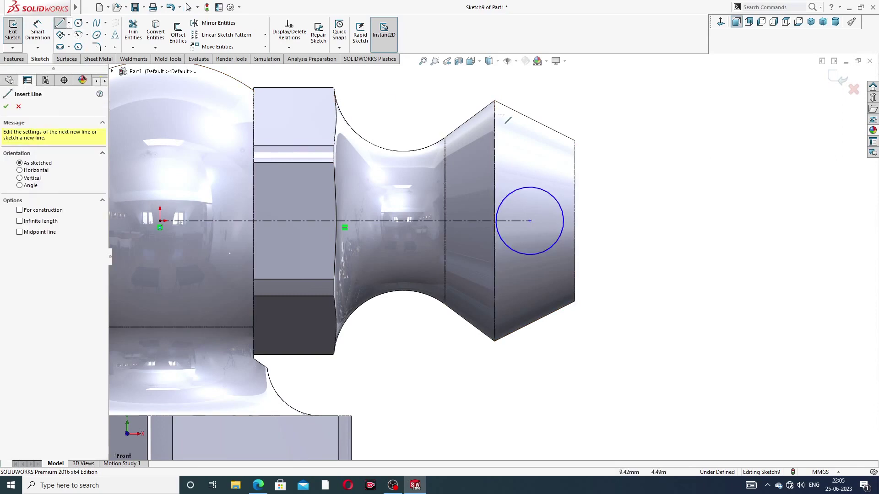
left_click(529, 187)
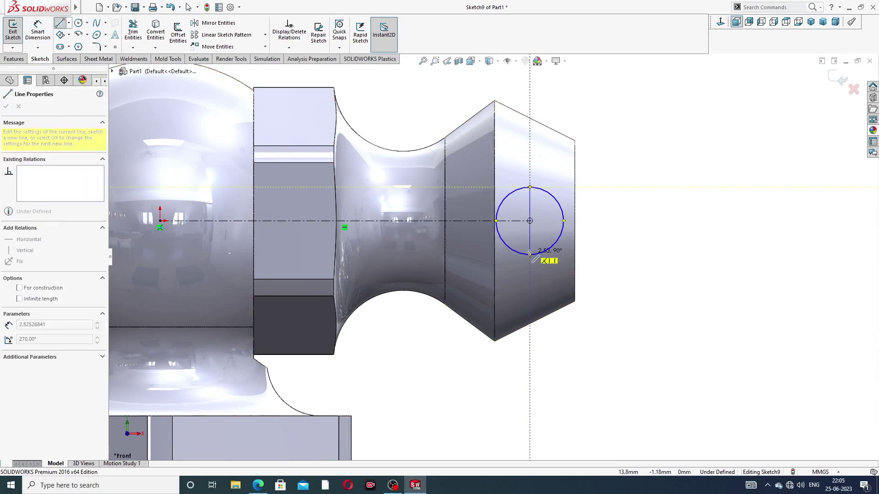
left_click(529, 254)
right_click(533, 156)
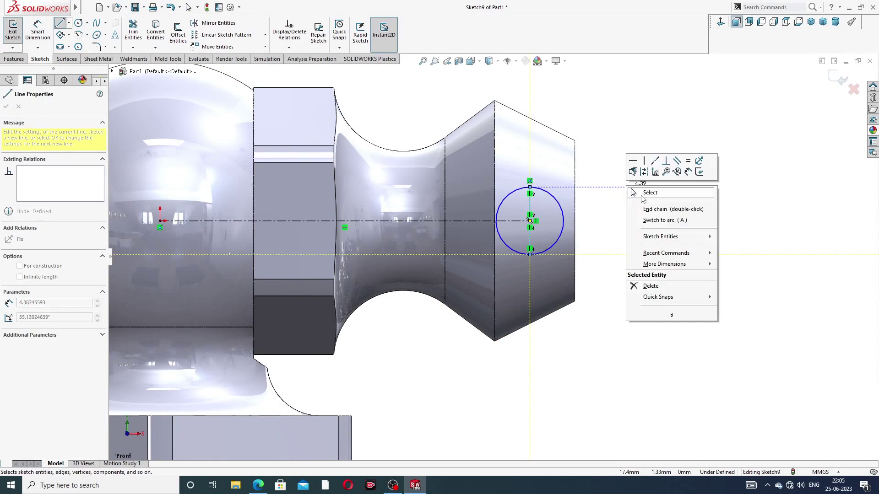
left_click(542, 191)
Trim away the half of the circle facing the ball body, together with the horizontal centerline
left_click(133, 33)
left_click_drag(514, 177, 515, 202)
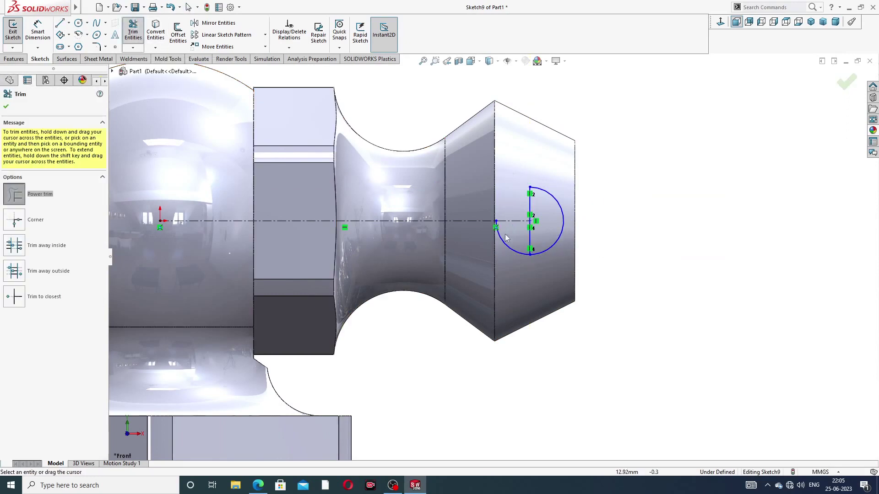
scroll(557, 229, "down", 2)
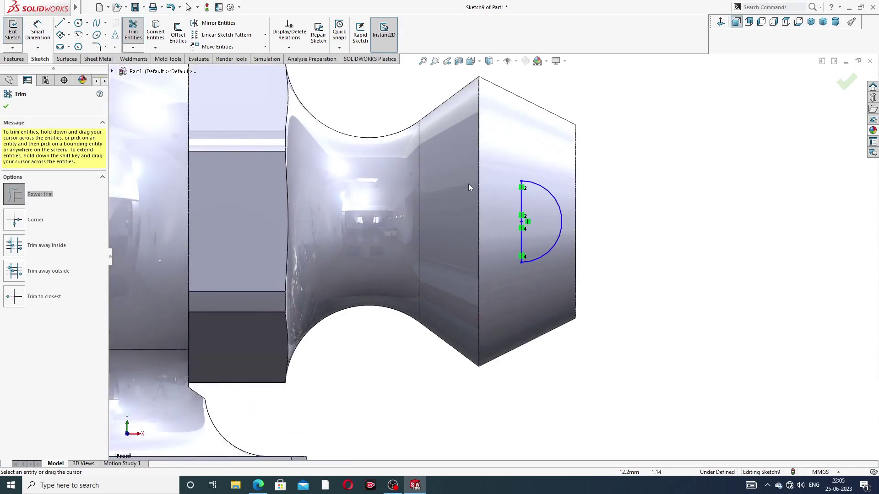
left_click(7, 107)
Revolve the half-circle 360° about its vertical diameter line as a boss merged with the part, forming a ball inside the nozzle tip
scroll(561, 128, "up", 2)
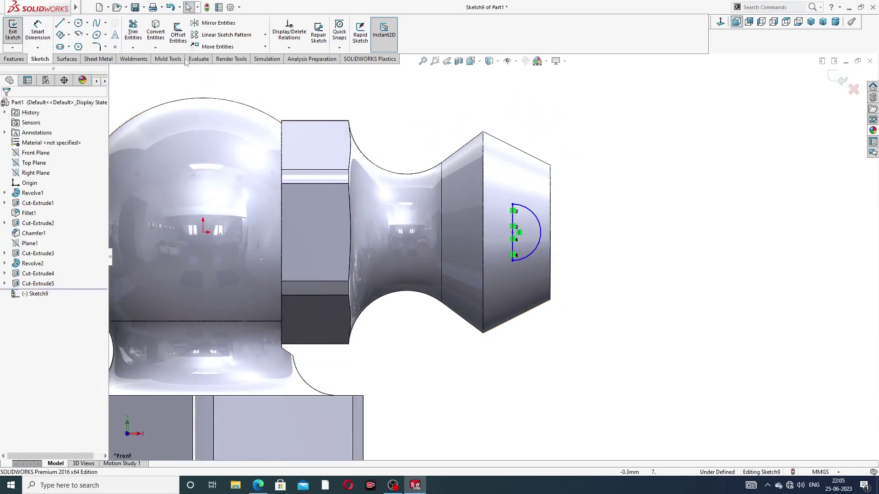
left_click(14, 58)
left_click(43, 32)
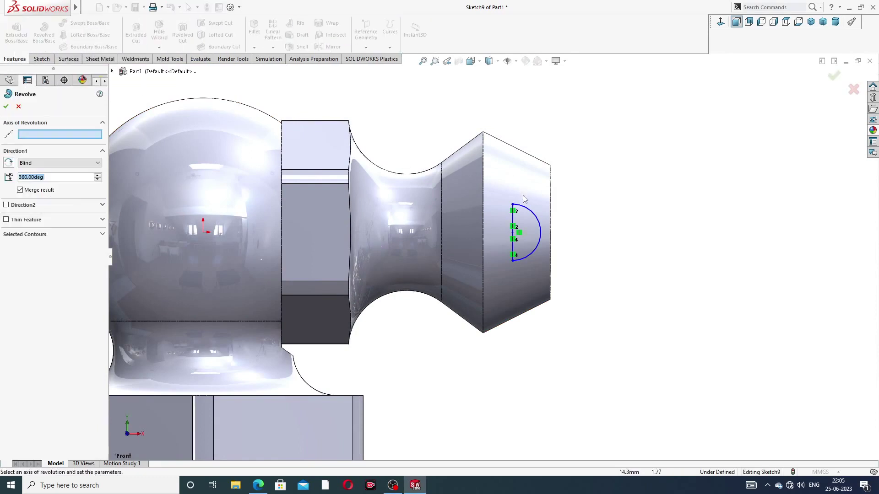
left_click(513, 224)
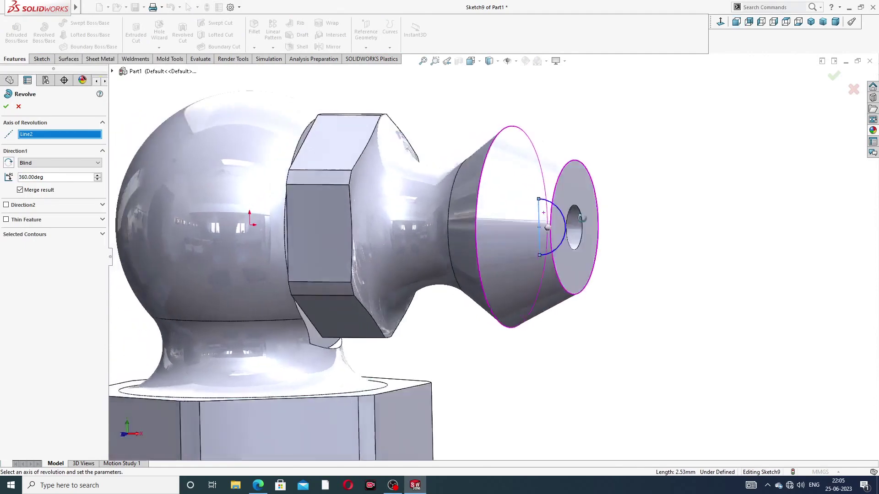
left_click(834, 77)
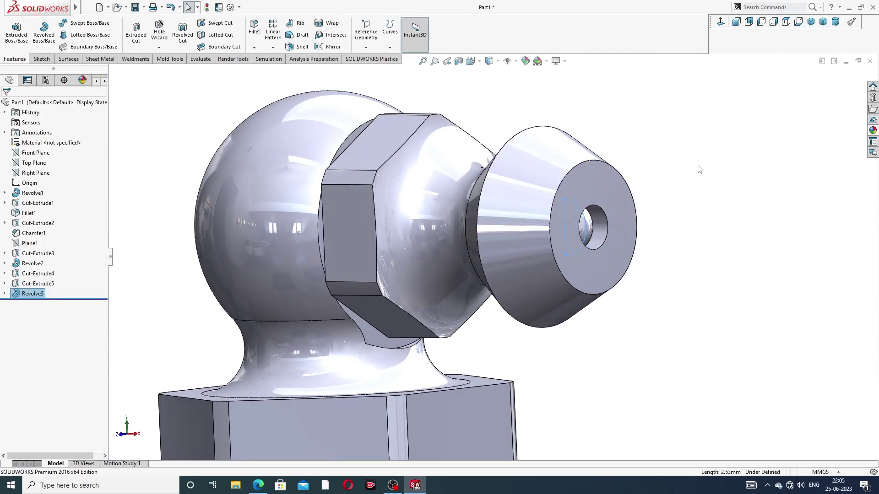
Apply the chromium plate metal appearance to the face of the small ball inside the nozzle opening
mouse_move(696, 169)
middle_mouse_down()
mouse_move(657, 183)
mouse_move(657, 171)
mouse_move(696, 175)
middle_mouse_up()
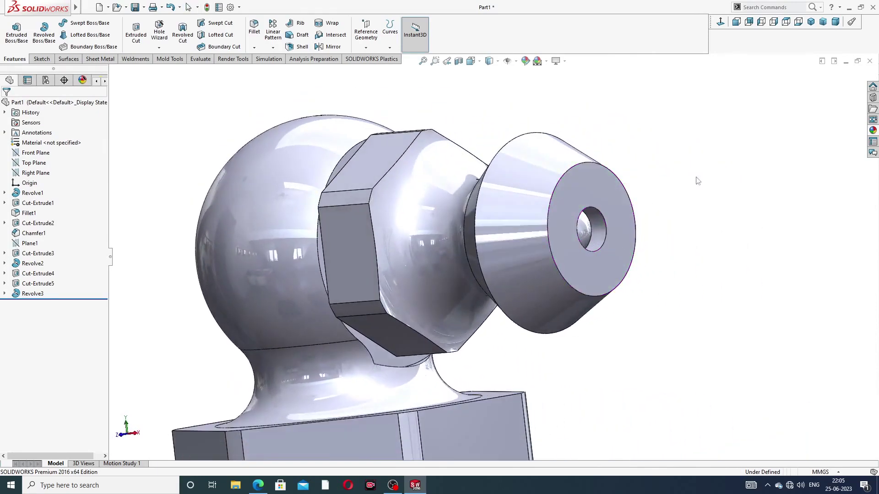
scroll(590, 229, "down", 3)
left_click(566, 233)
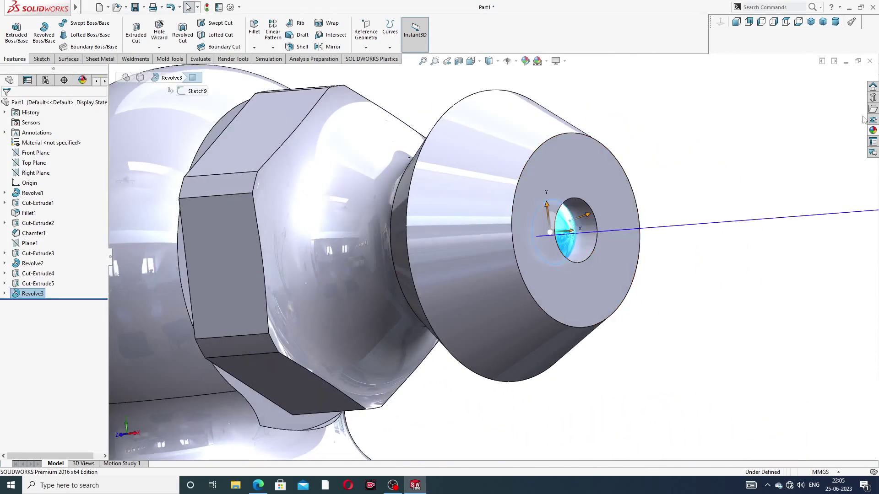
left_click(873, 131)
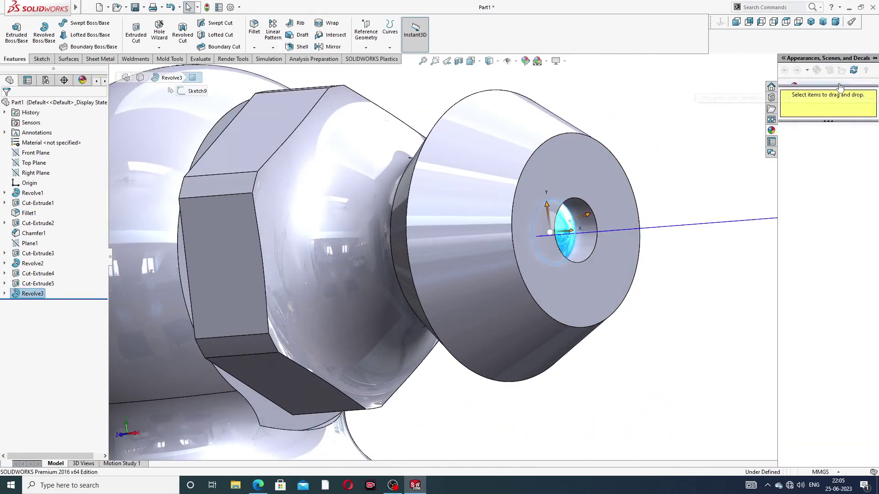
left_click_drag(838, 86, 841, 299)
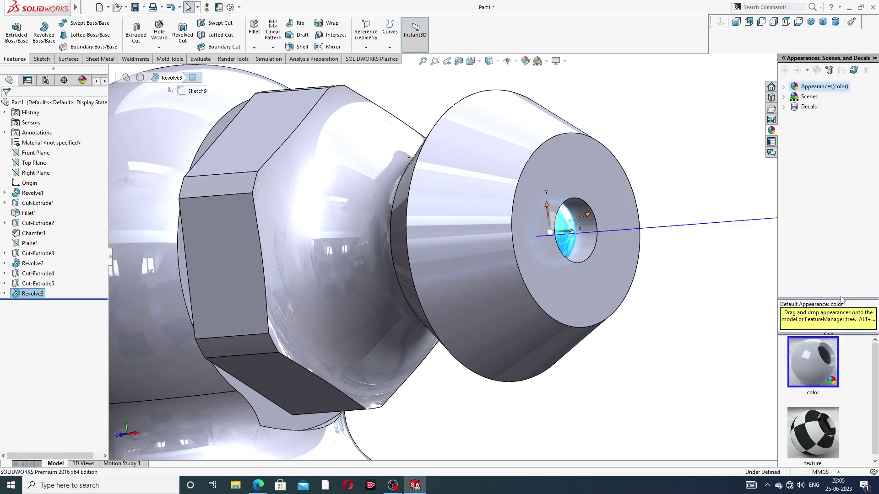
double_click(823, 87)
double_click(819, 107)
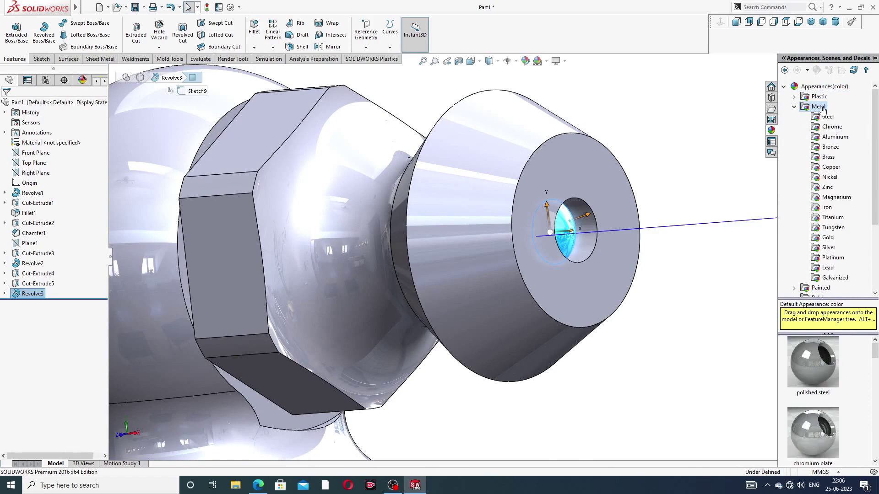
left_click(835, 129)
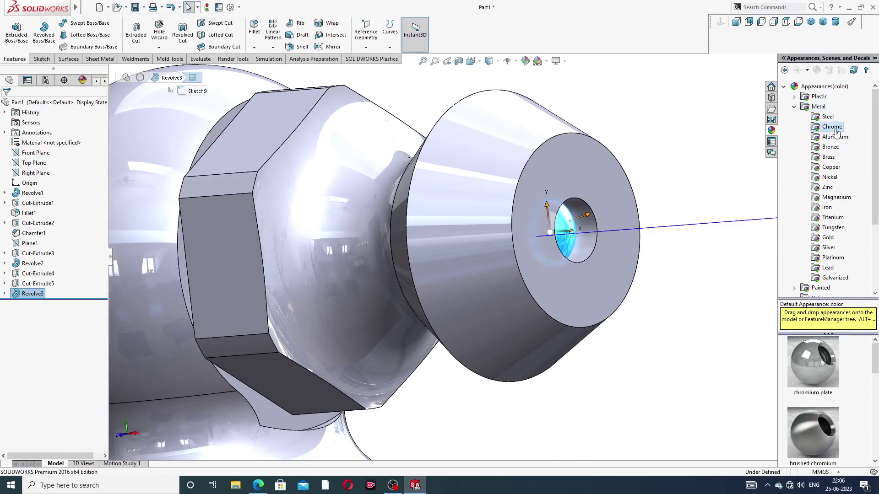
double_click(807, 361)
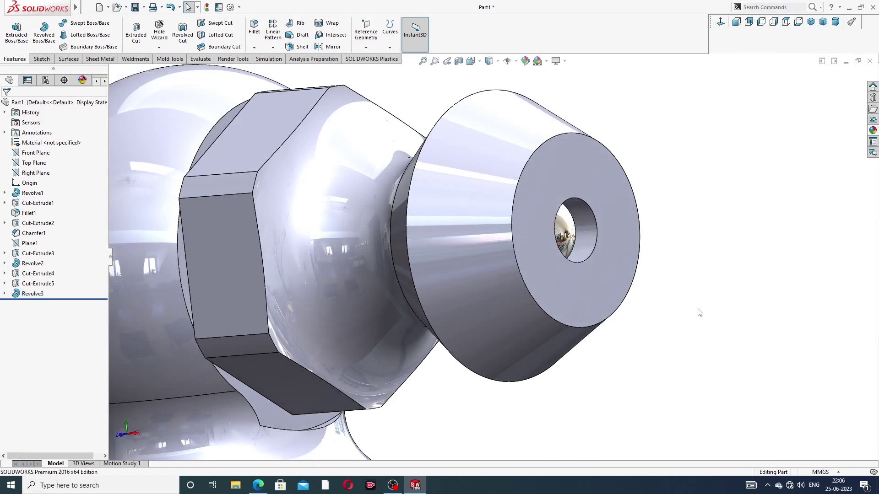
Apply the polished brass metal appearance to the whole part
scroll(644, 280, "down", 3)
scroll(644, 280, "up", 1)
middle_click_drag(461, 264, 498, 302)
scroll(508, 262, "down", 3)
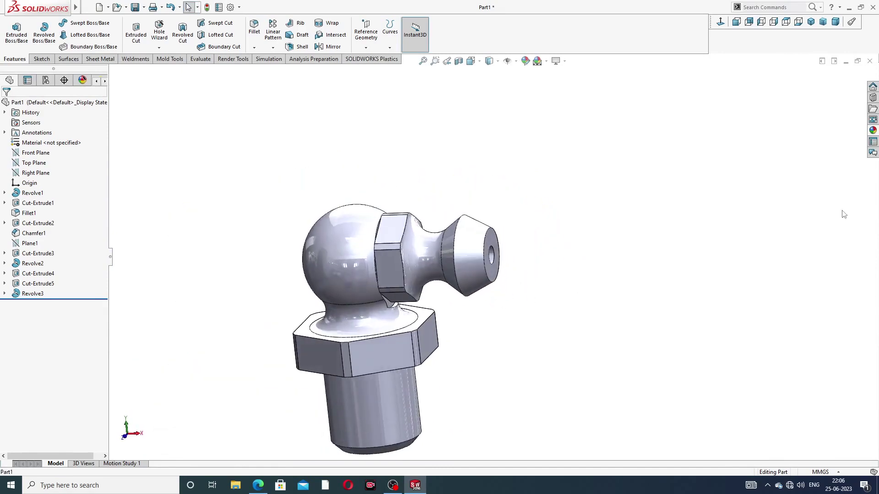
left_click(873, 131)
left_click(828, 157)
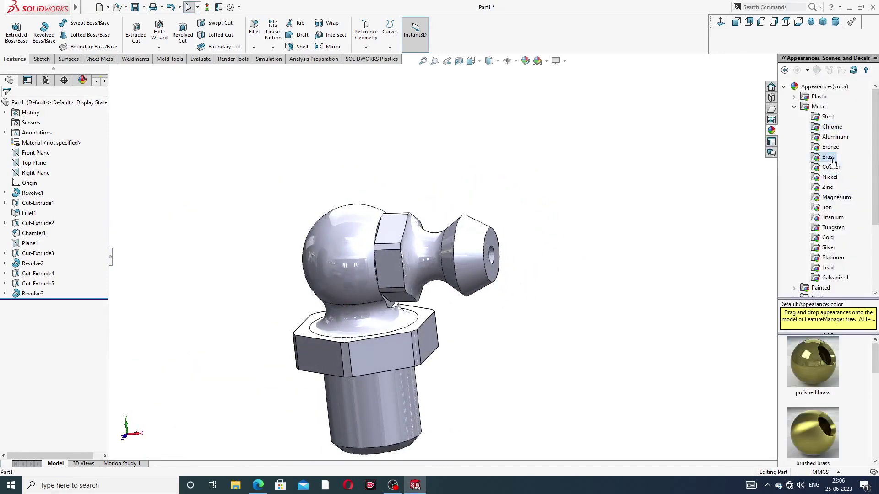
double_click(793, 350)
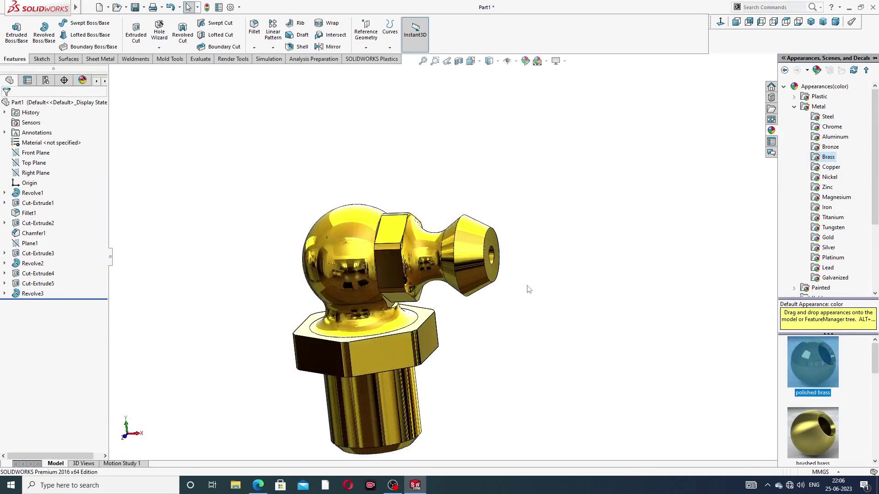
Inspect the bores and the tip's ball in a section view through the Front Plane, and restore the full model display
middle_click_drag(533, 310, 449, 313)
scroll(448, 313, "down", 3)
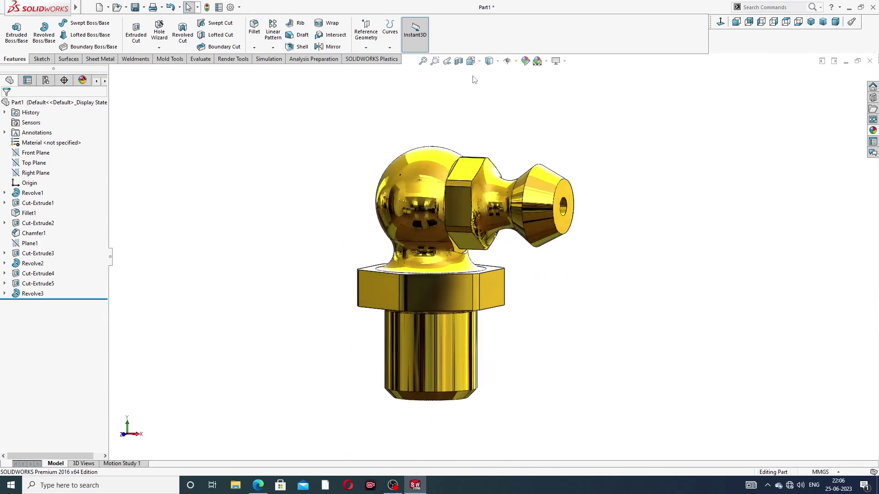
left_click(459, 61)
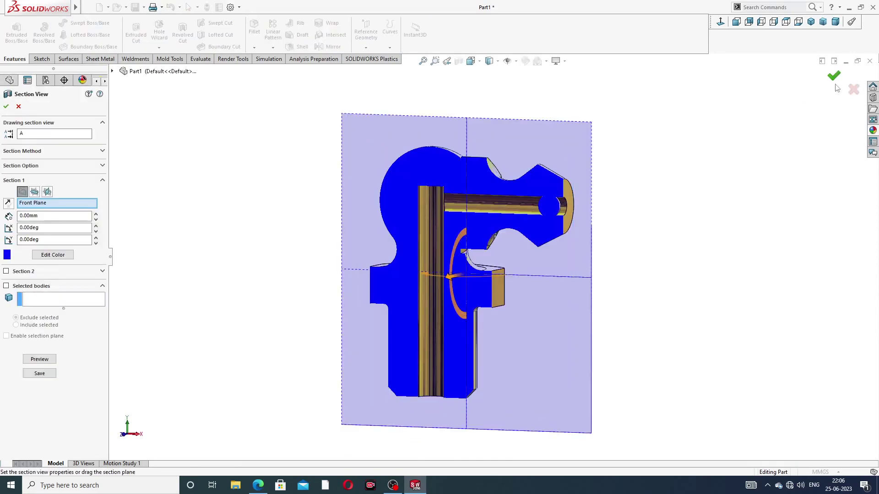
left_click(834, 79)
middle_click_drag(654, 206, 550, 229)
scroll(525, 221, "down", 5)
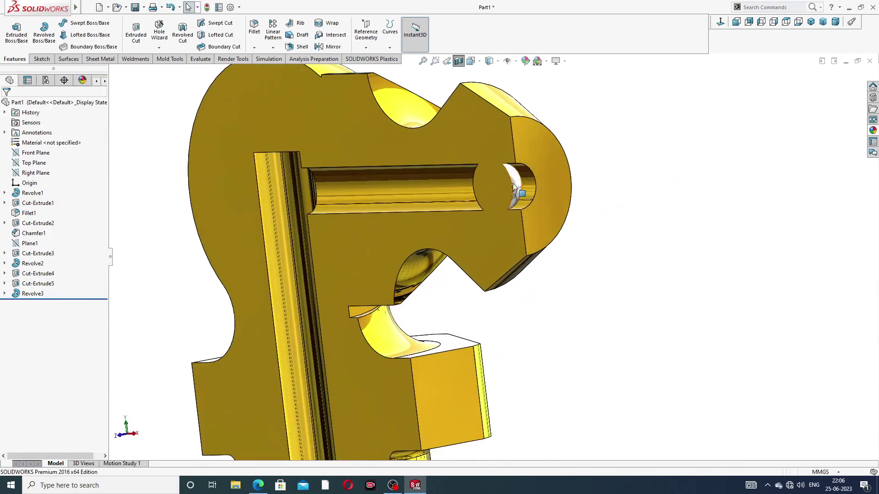
middle_click_drag(540, 171, 530, 184)
scroll(530, 184, "up", 10)
middle_click_drag(520, 229, 588, 201)
middle_click_drag(618, 183, 507, 261)
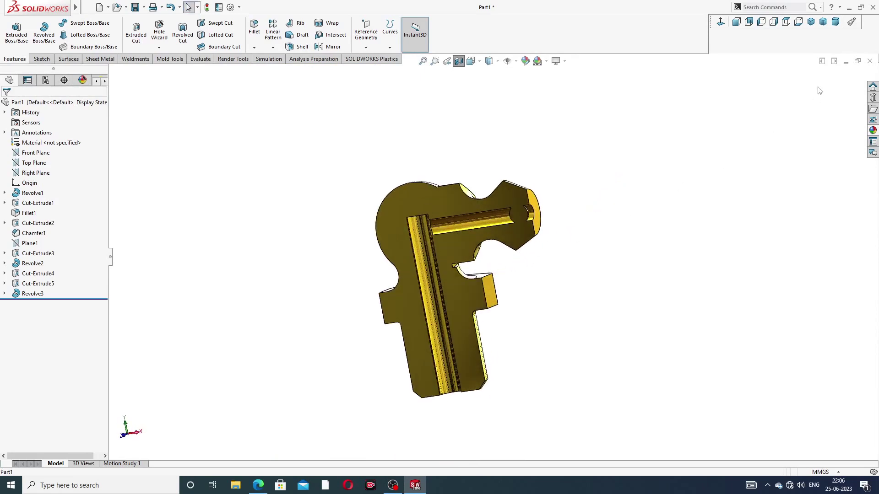
left_click(720, 22)
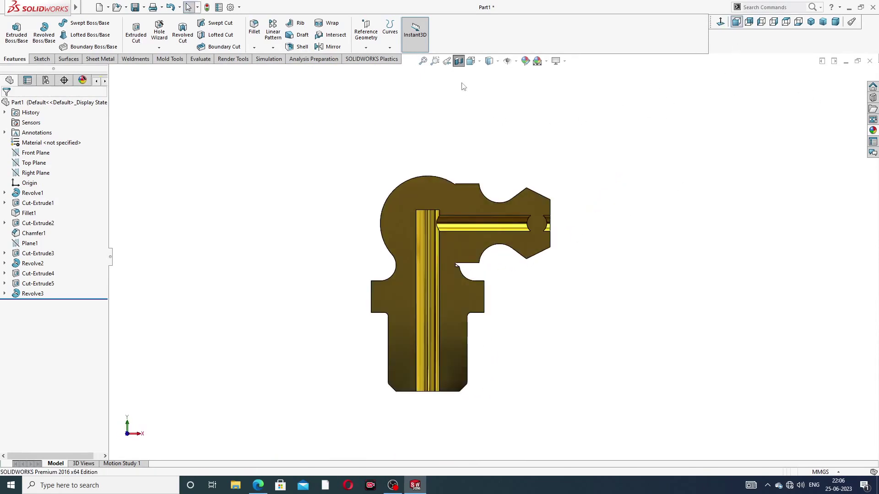
left_click(458, 60)
middle_click_drag(571, 207, 516, 309)
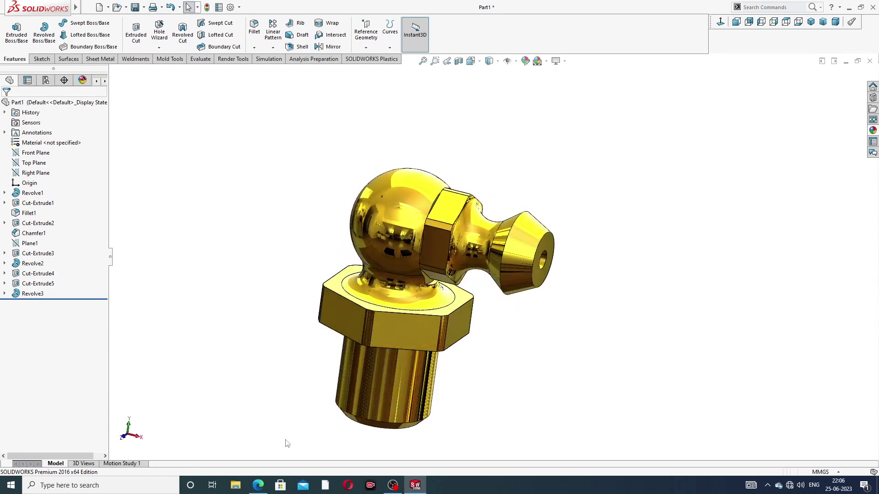
Check the thread notes in the PDF drawing and start a Thread feature on the shank's outer circular edge at the chamfer
left_click(258, 485)
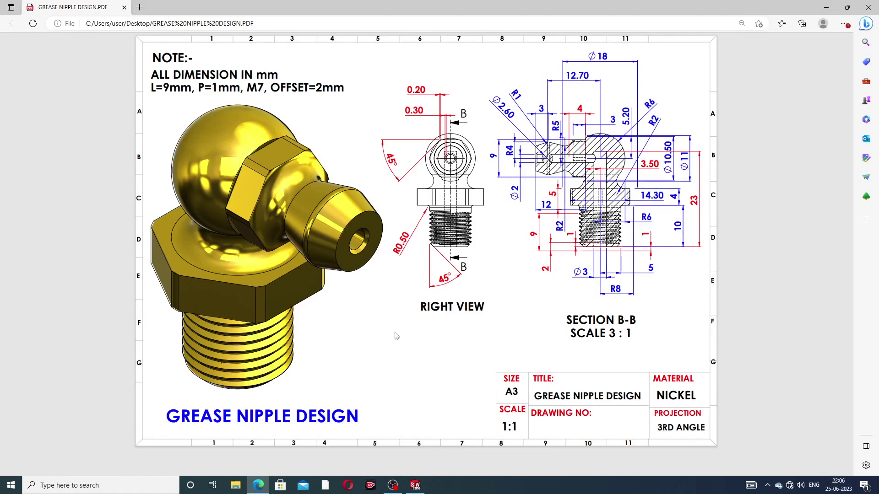
left_click(258, 485)
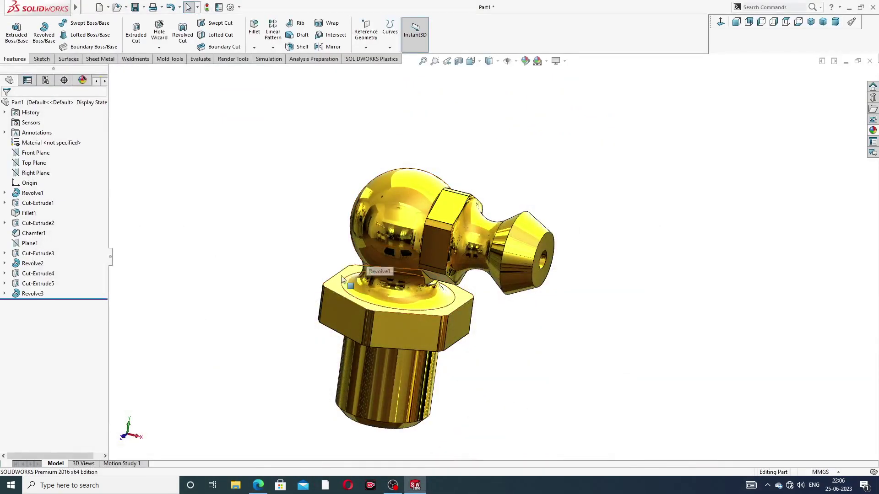
left_click(258, 485)
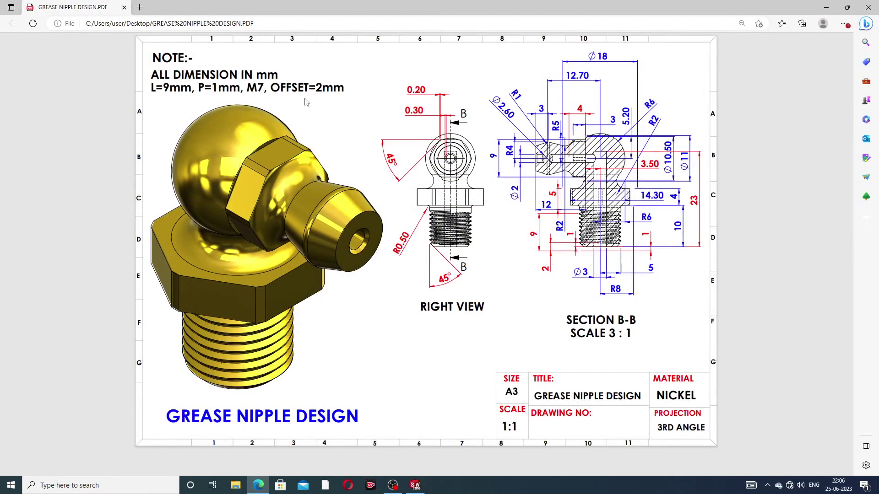
left_click(259, 485)
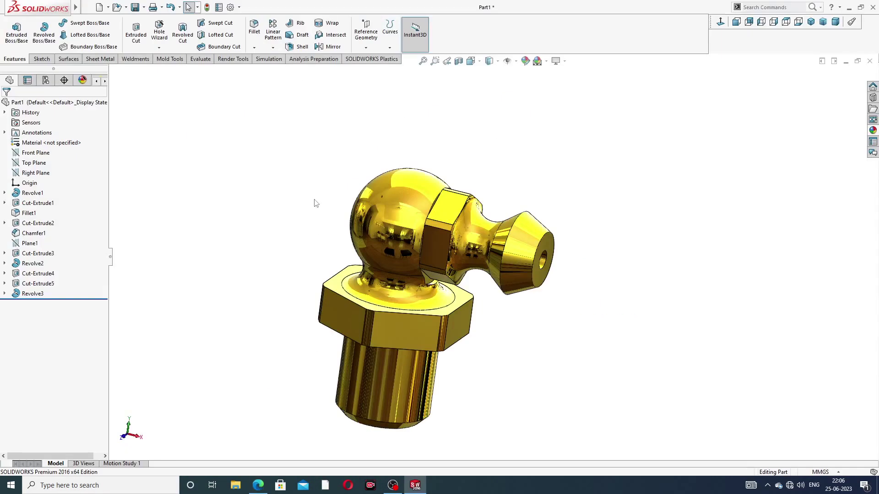
left_click(158, 48)
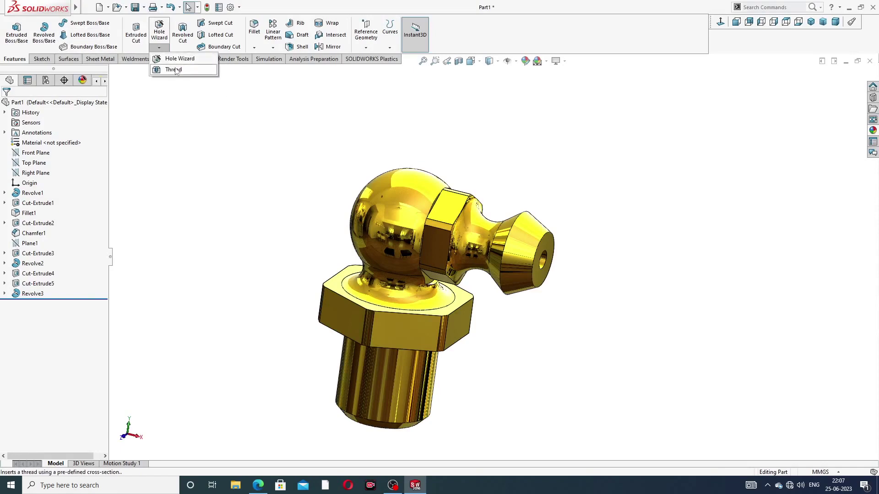
left_click(176, 69)
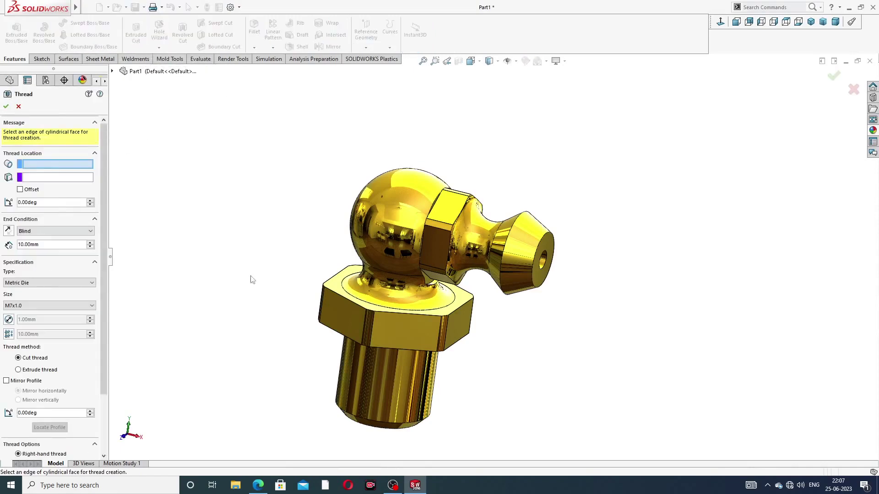
middle_click_drag(447, 387, 395, 394)
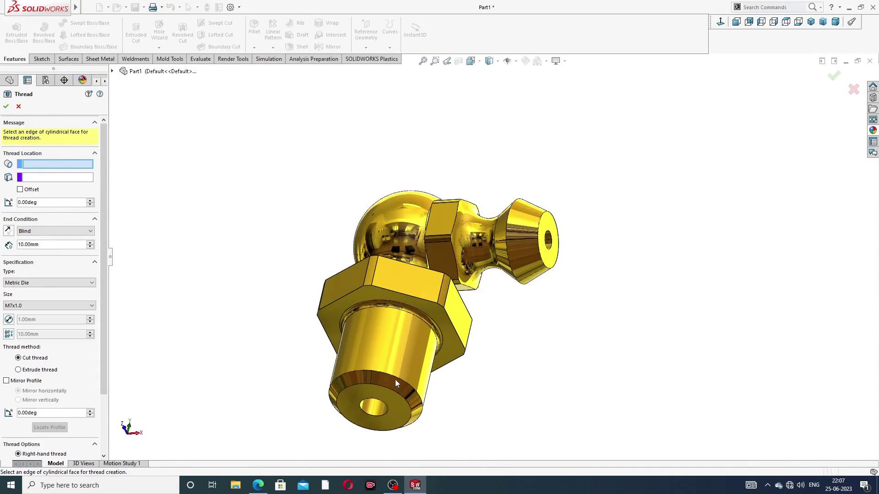
left_click(396, 375)
middle_click_drag(431, 344, 378, 346)
scroll(378, 345, "down", 3)
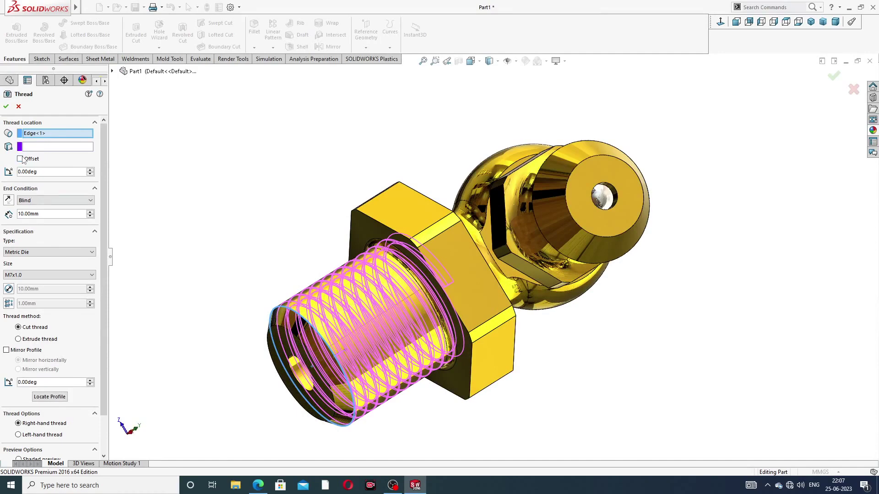
Enable the thread's start offset and set its distance to 2 mm
left_click(26, 160)
type("2")
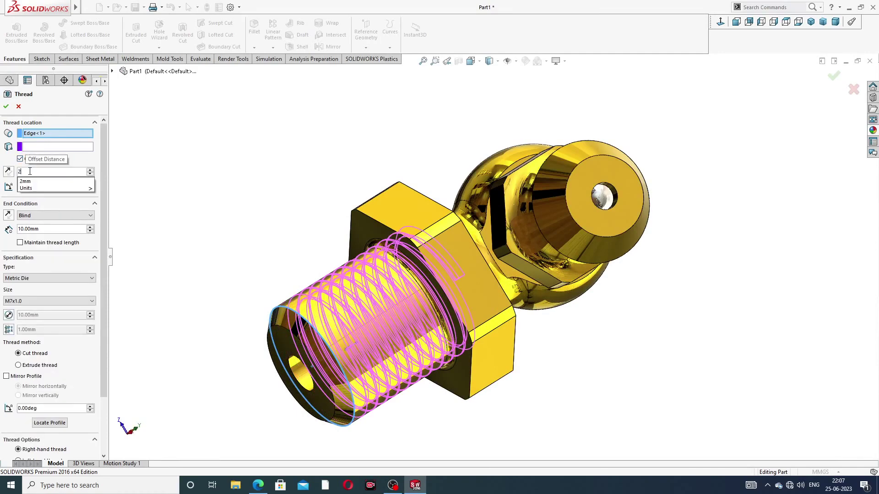
key("Return")
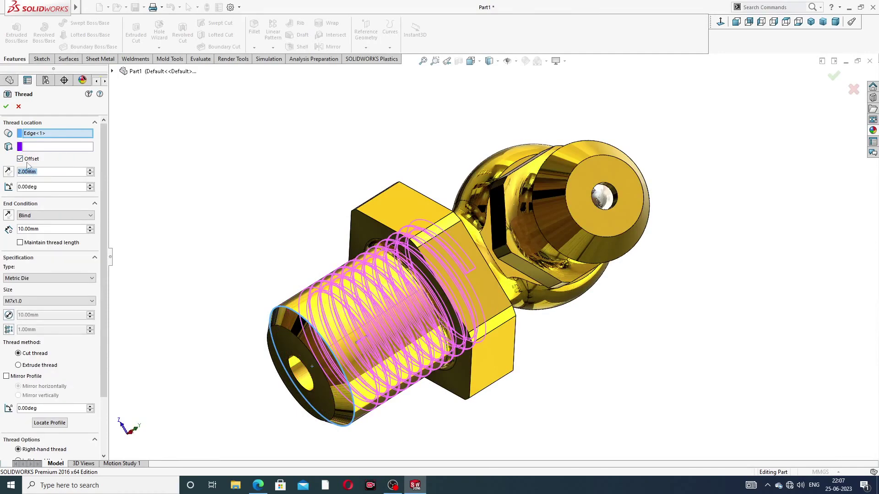
Reverse the thread's offset direction, set its blind length to 9 mm and create the M7x1.0 cut thread on the shank
left_click(8, 171)
mouse_move(243, 271)
middle_mouse_down()
mouse_move(231, 258)
mouse_move(257, 275)
mouse_move(260, 268)
middle_mouse_up()
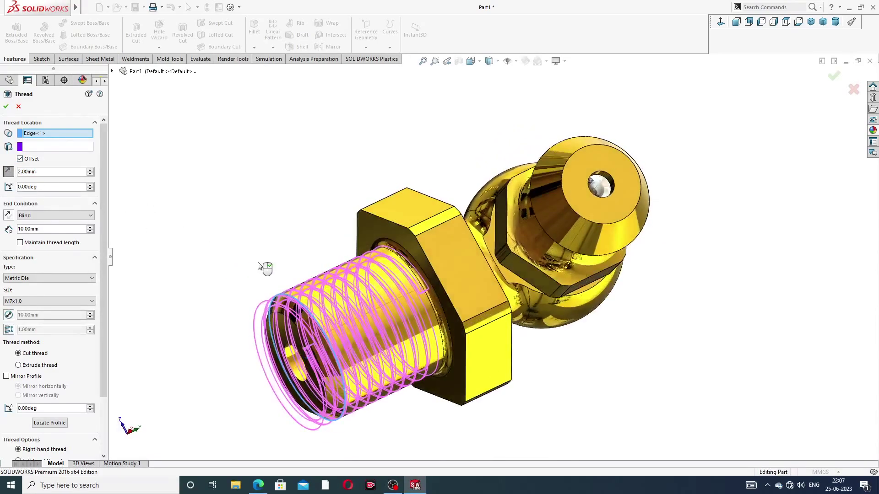
double_click(34, 229)
type("9")
key("Return")
middle_click_drag(532, 318, 511, 348)
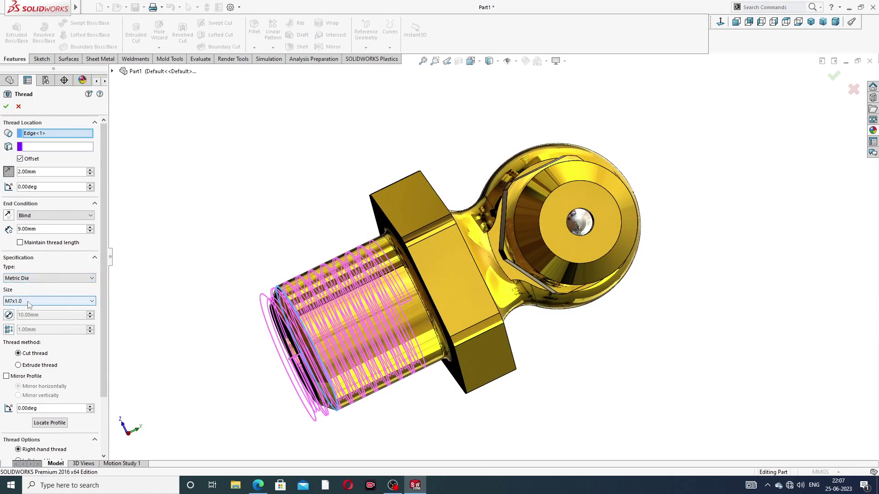
left_click(6, 107)
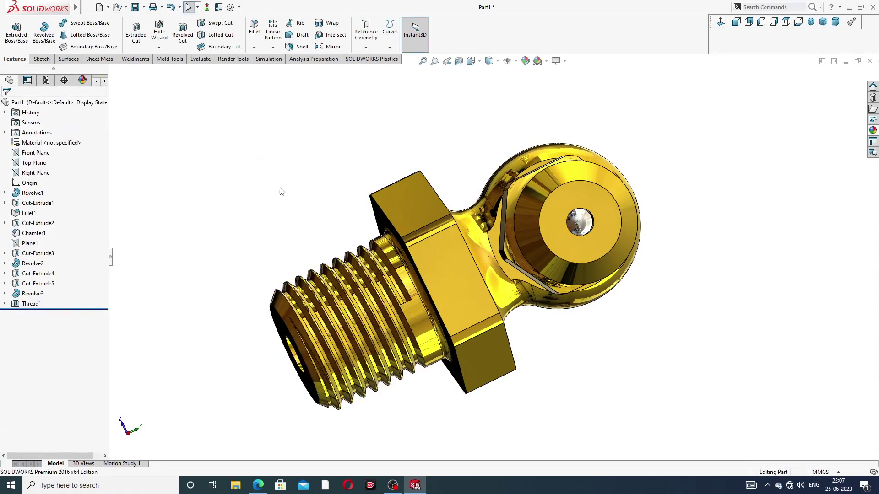
Examine the finished threaded grease nipple from several sides, including the isometric view
scroll(277, 186, "down", 3)
middle_click_drag(317, 188, 495, 369)
middle_click_drag(563, 251, 502, 221)
scroll(502, 221, "up", 5)
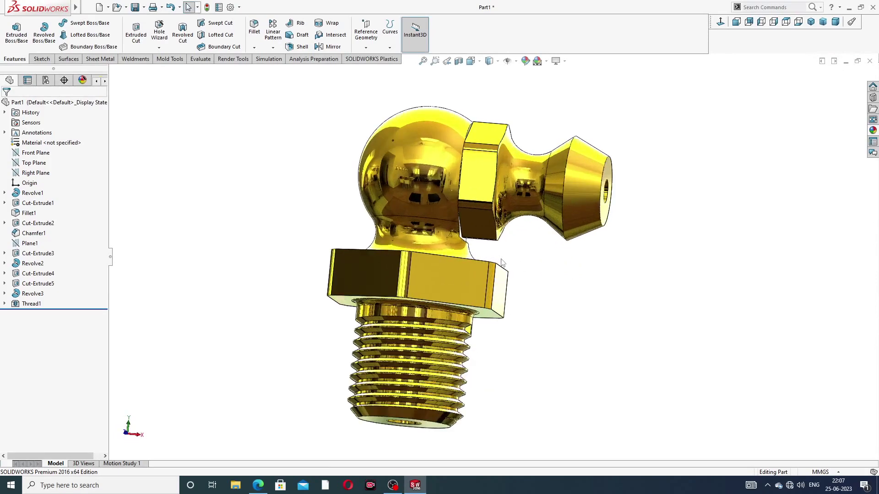
middle_click_drag(535, 257, 512, 281)
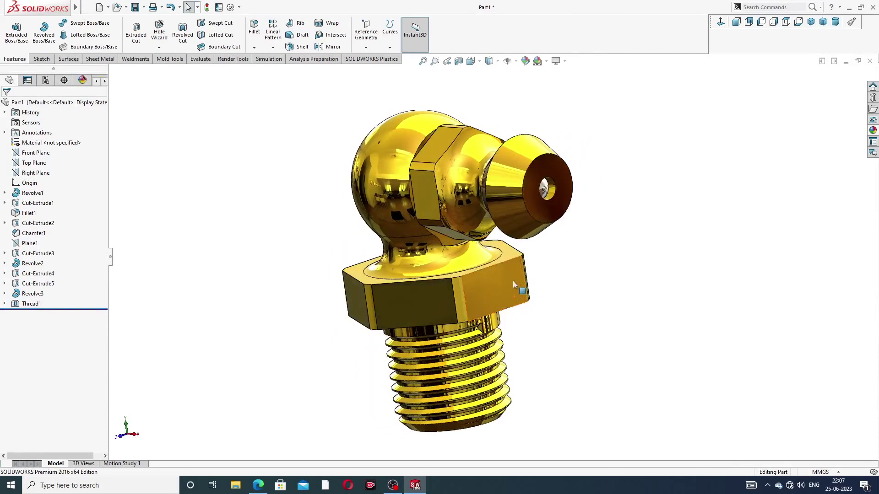
left_click(811, 22)
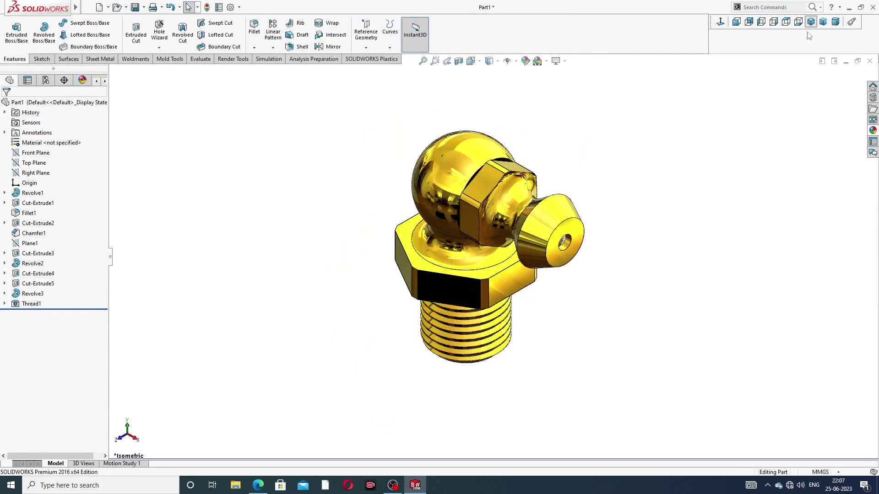
mouse_move(555, 270)
middle_mouse_down()
mouse_move(514, 196)
mouse_move(545, 262)
mouse_move(616, 210)
mouse_move(624, 228)
mouse_move(626, 220)
middle_mouse_up()
middle_click_drag(617, 147, 583, 202)
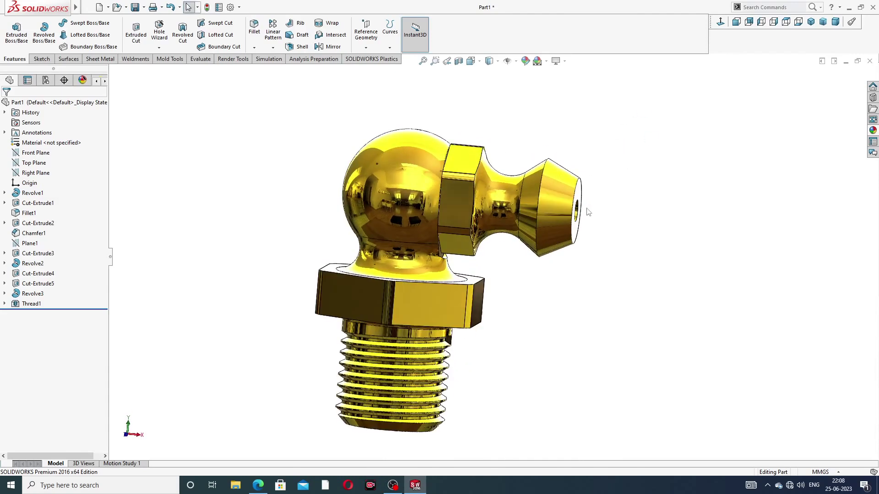
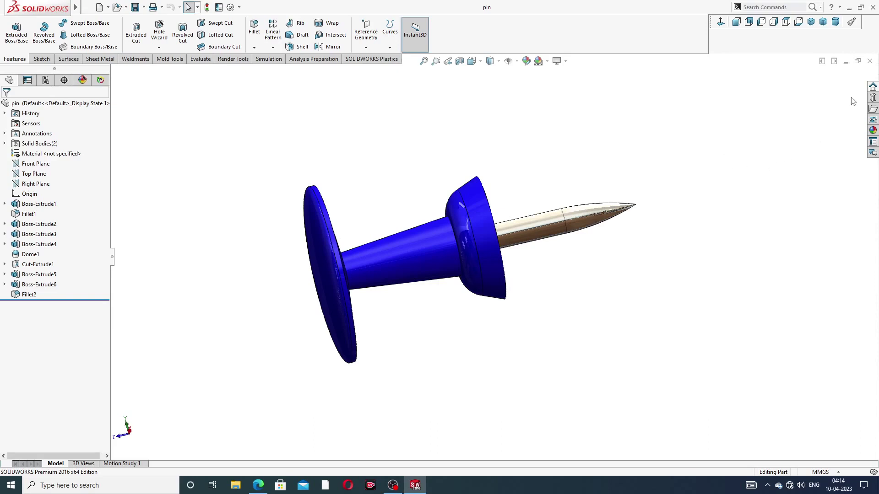
Replace the open pin model with a new part document and apply the Plain White scene
left_click(870, 61)
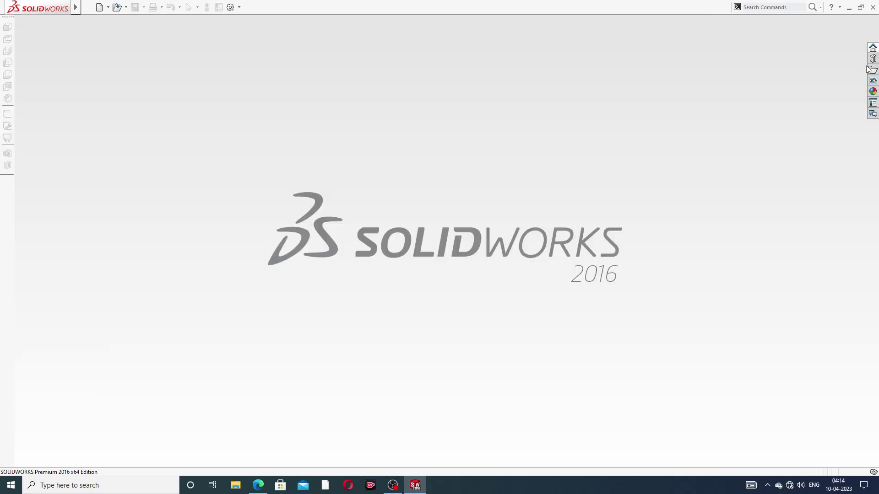
left_click(99, 8)
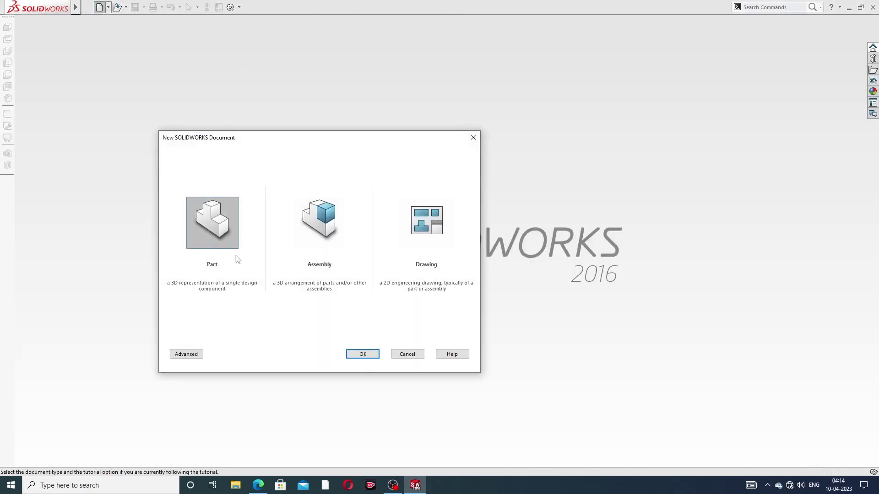
left_click(362, 355)
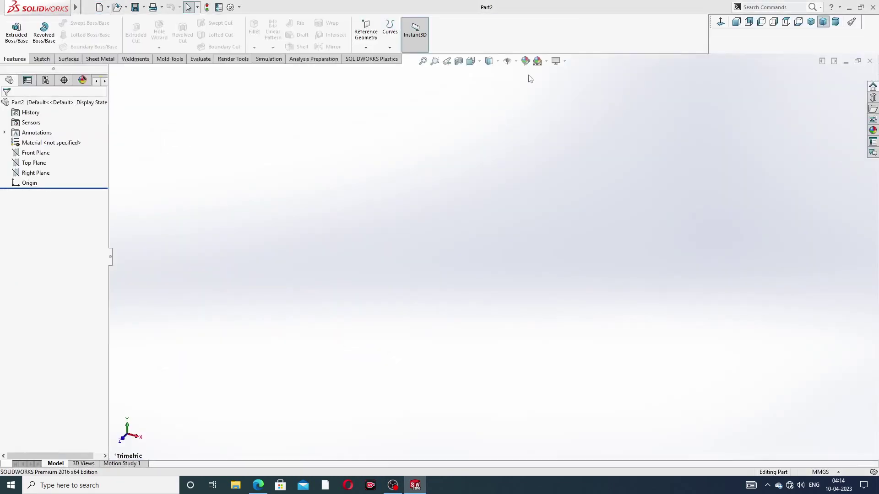
left_click(546, 61)
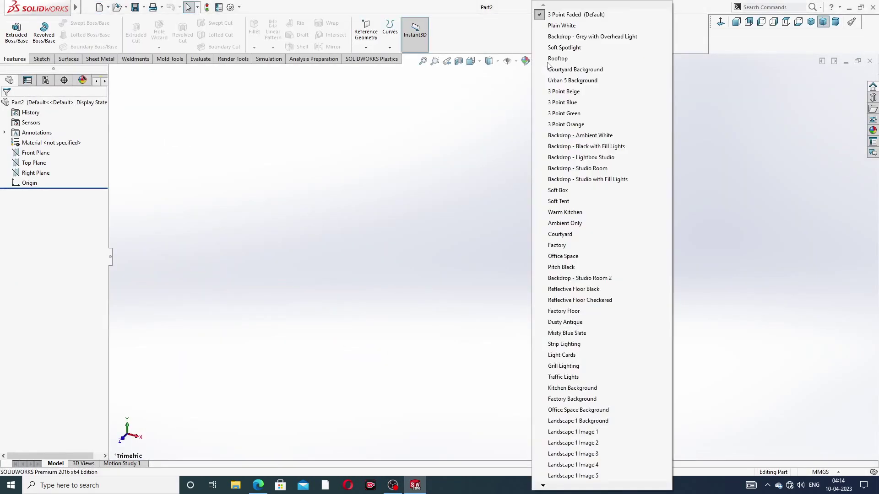
left_click(560, 26)
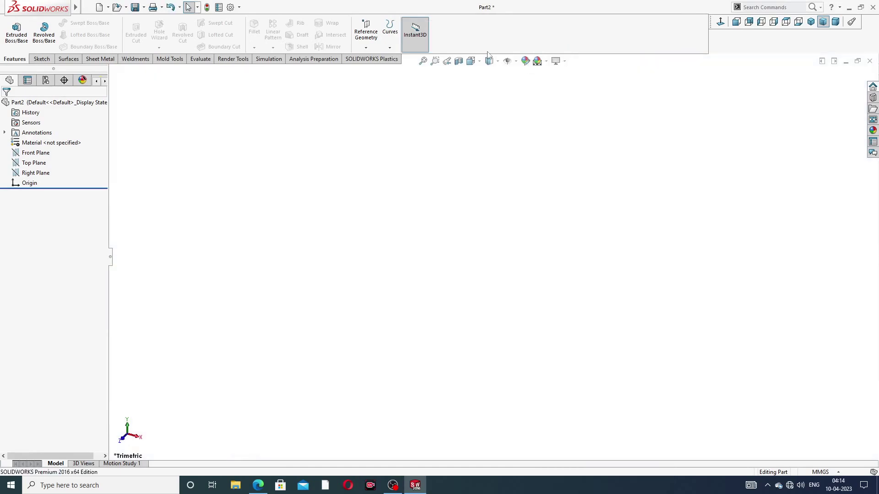
Raise the document's shaded and wireframe image quality resolutions to the highest setting
left_click(230, 7)
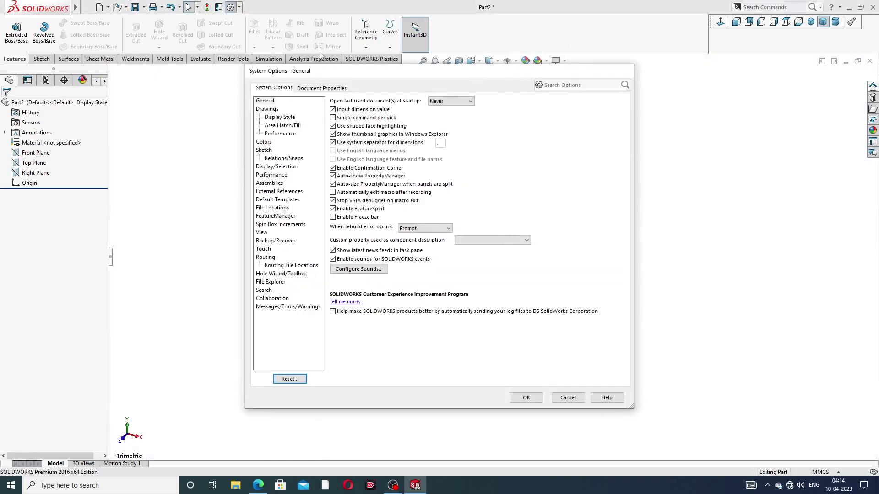
left_click(334, 90)
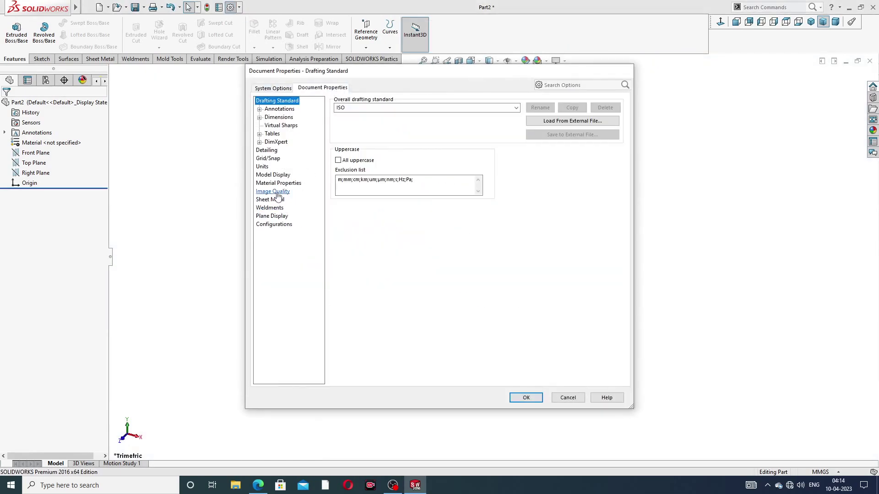
left_click(273, 191)
left_click_drag(444, 115, 502, 119)
left_click_drag(418, 206, 503, 207)
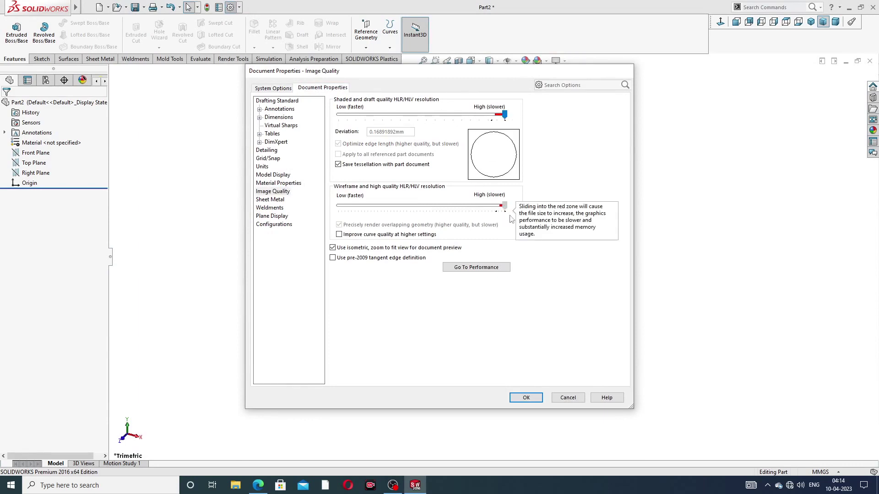
left_click(526, 398)
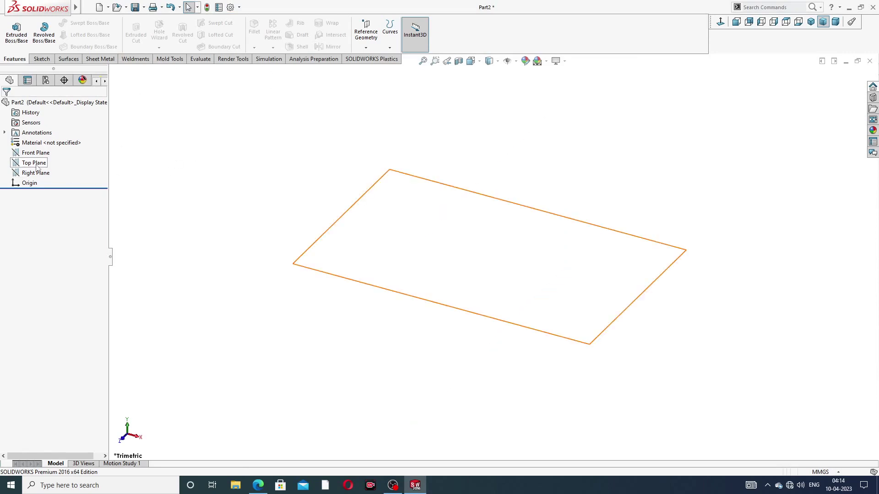
Check the dimensions in the pin design PDF drawing and start a sketch on the Front Plane
left_click(259, 489)
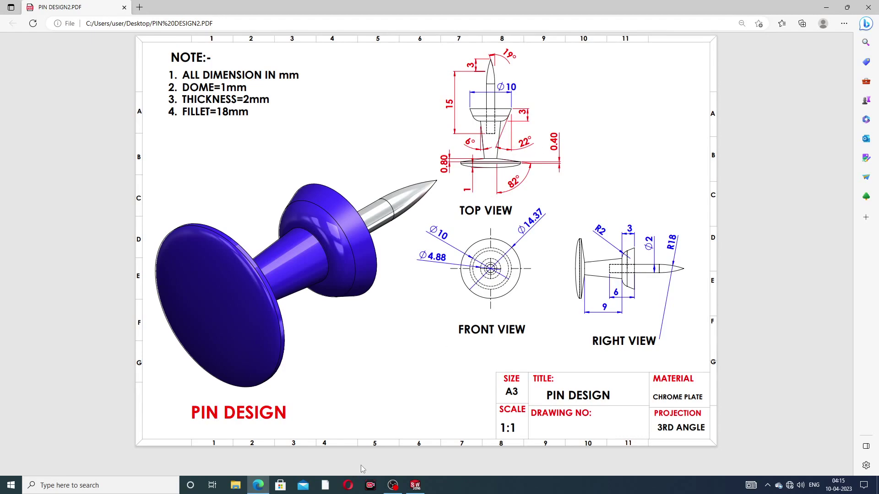
left_click(256, 487)
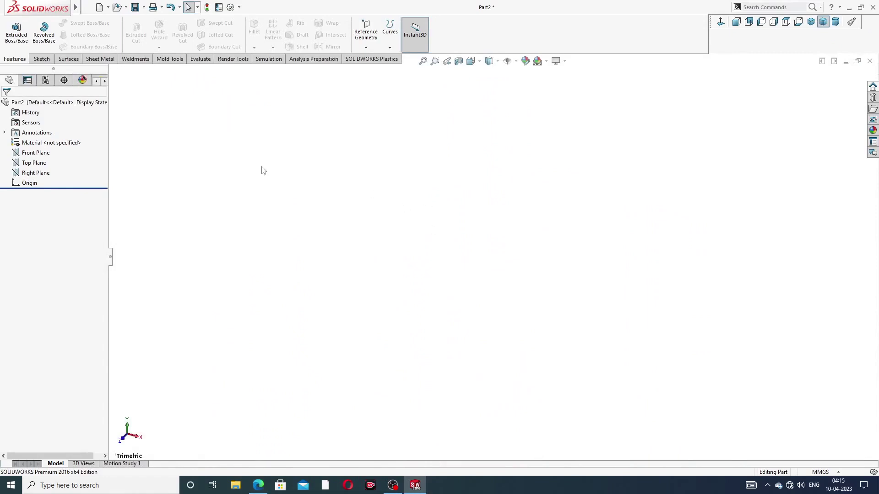
left_click(41, 153)
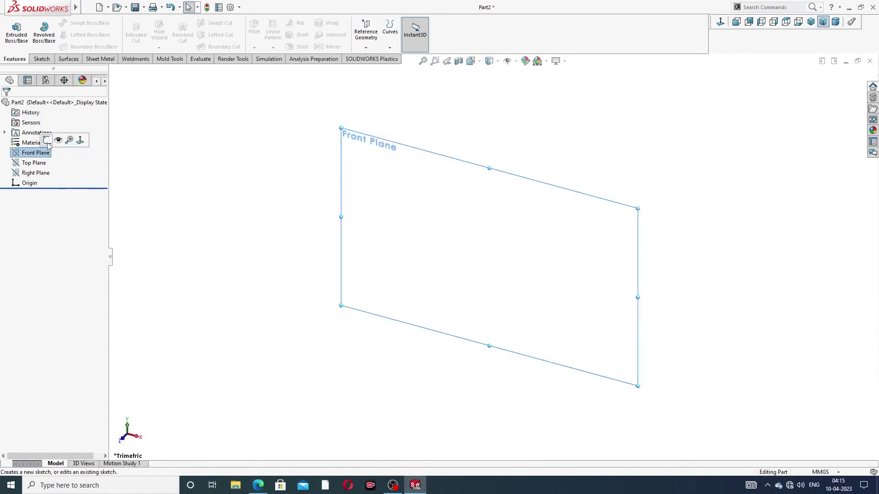
left_click(50, 143)
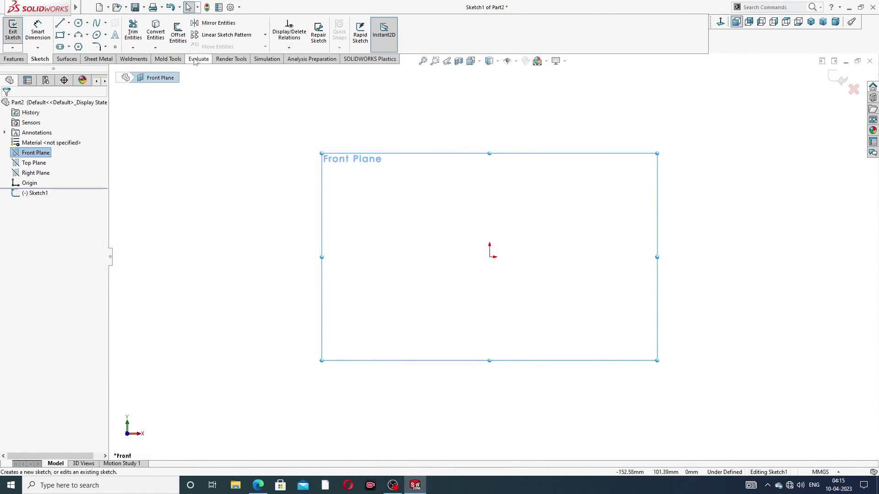
Sketch a circle of about 88 mm diameter centred on the origin
left_click(78, 22)
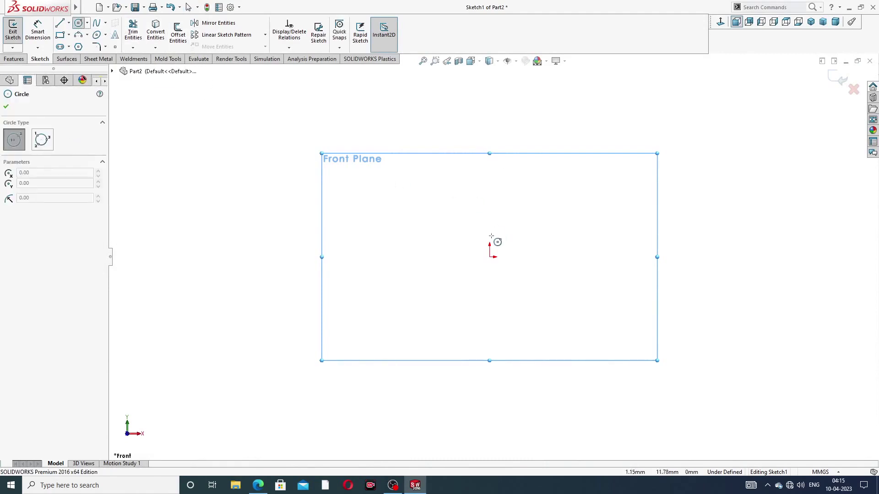
left_click(489, 257)
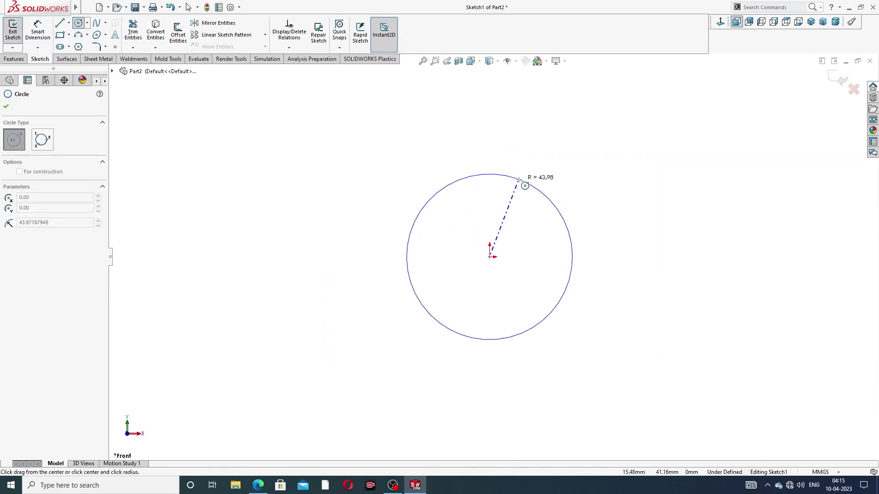
left_click(526, 180)
right_click(546, 173)
left_click(575, 178)
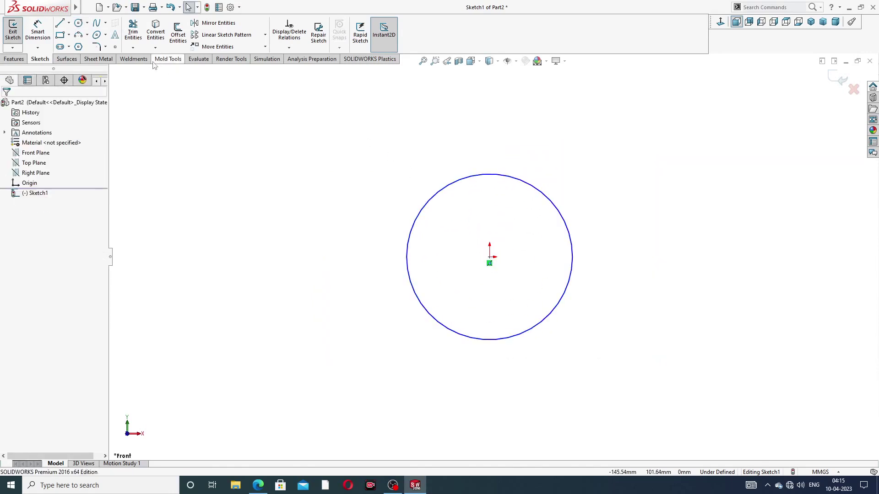
Dimension the circle's diameter as 10 mm
left_click(32, 38)
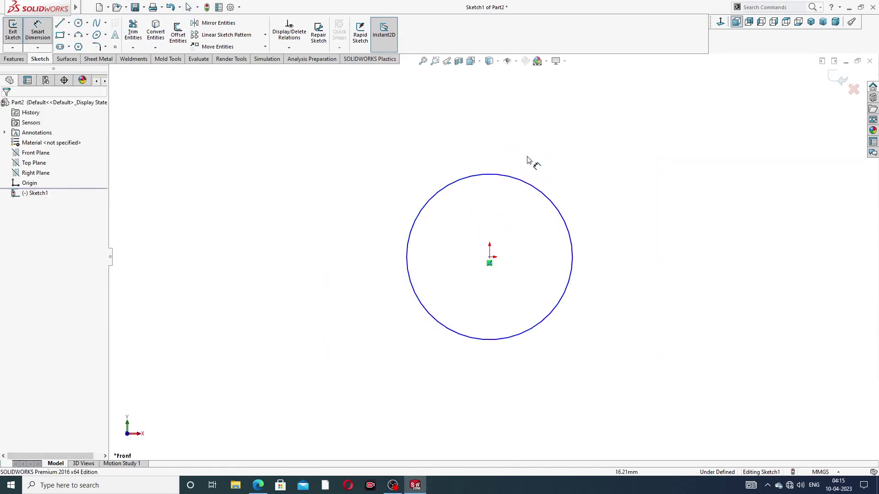
left_click(533, 190)
left_click(592, 167)
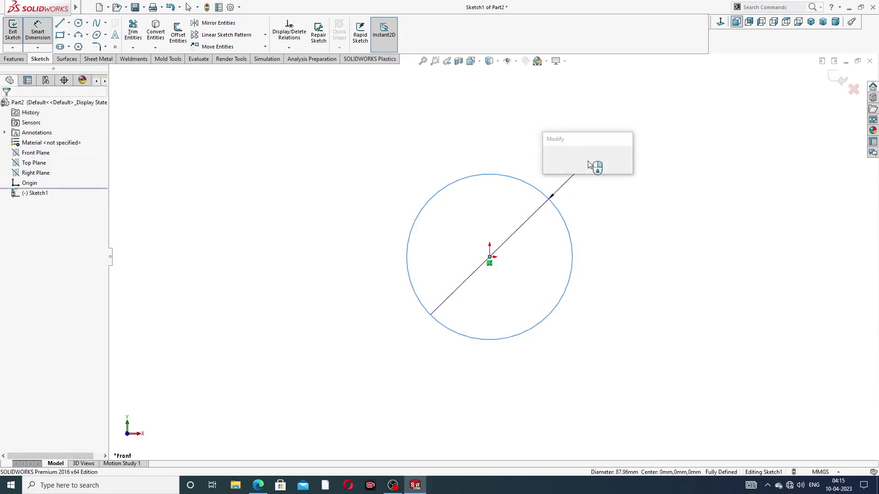
type("50")
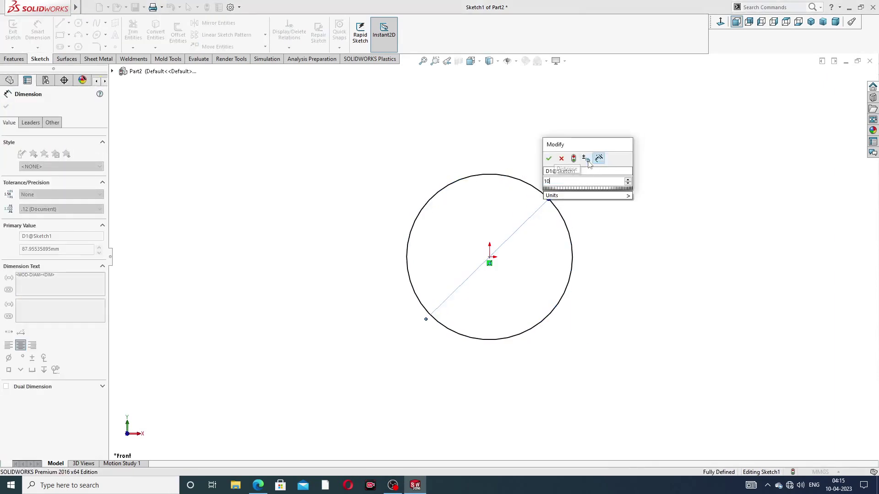
key("Return")
left_click(654, 155)
right_click(653, 153)
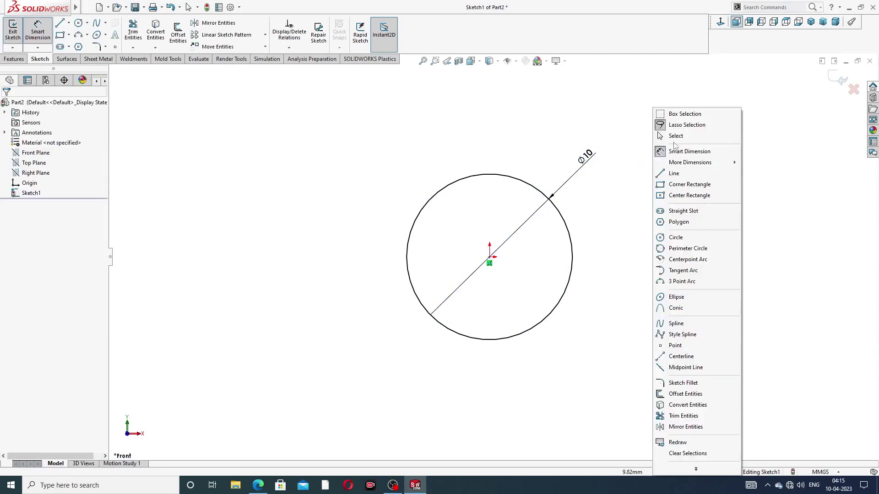
left_click(675, 136)
Extrude the circle blind by 3 mm with a 22° inward draft
left_click(14, 58)
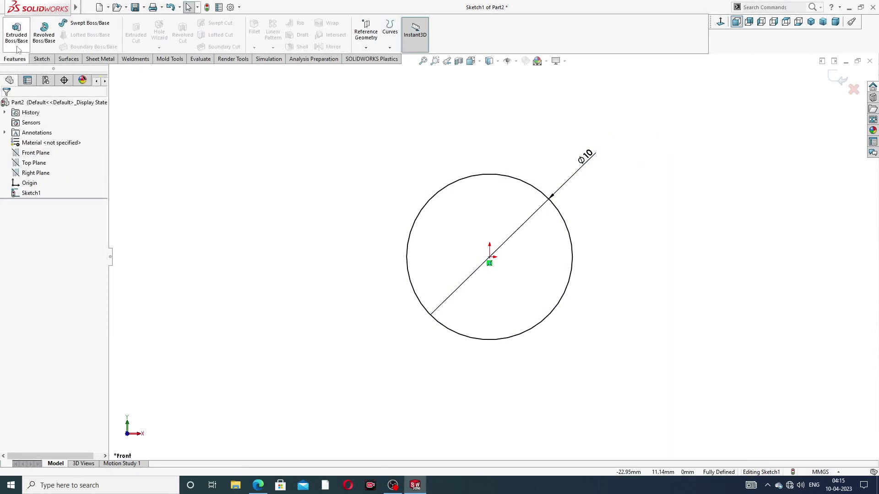
left_click(18, 34)
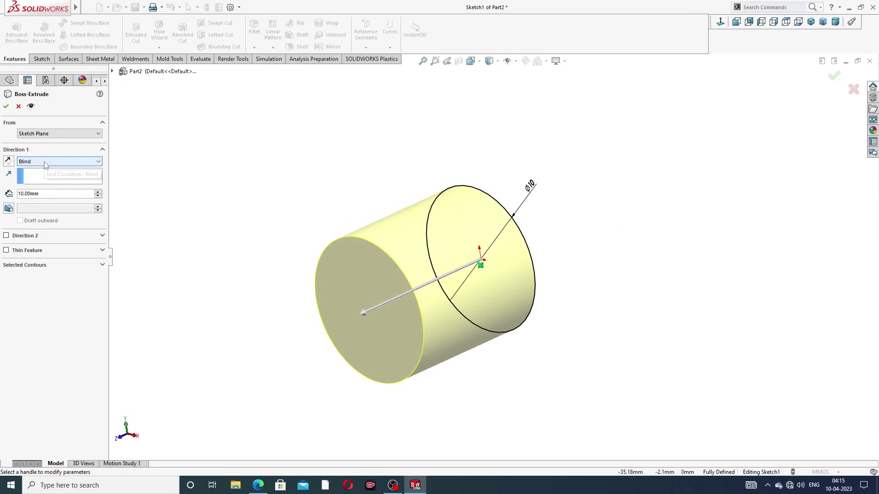
double_click(43, 195)
type("3")
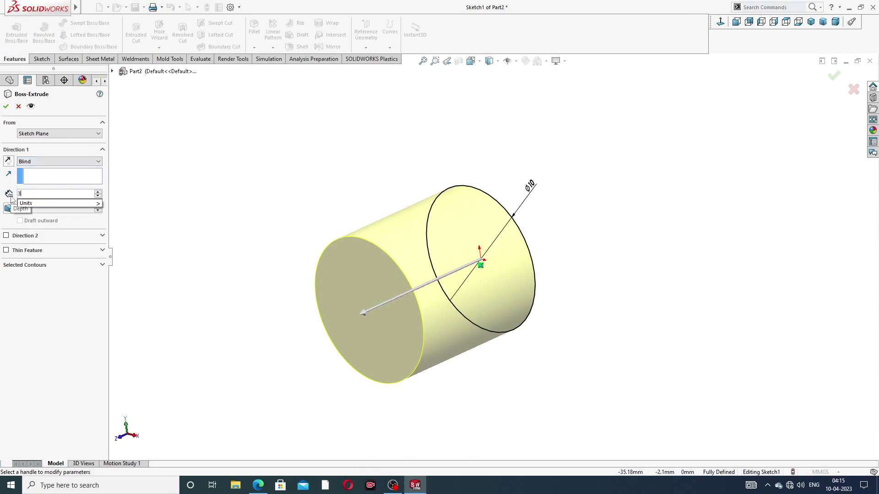
left_click(9, 209)
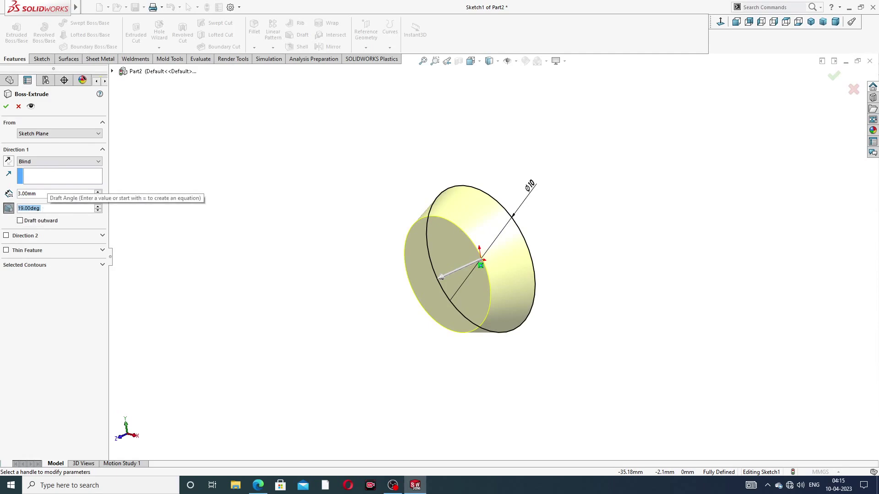
scroll(44, 208, "up", 3)
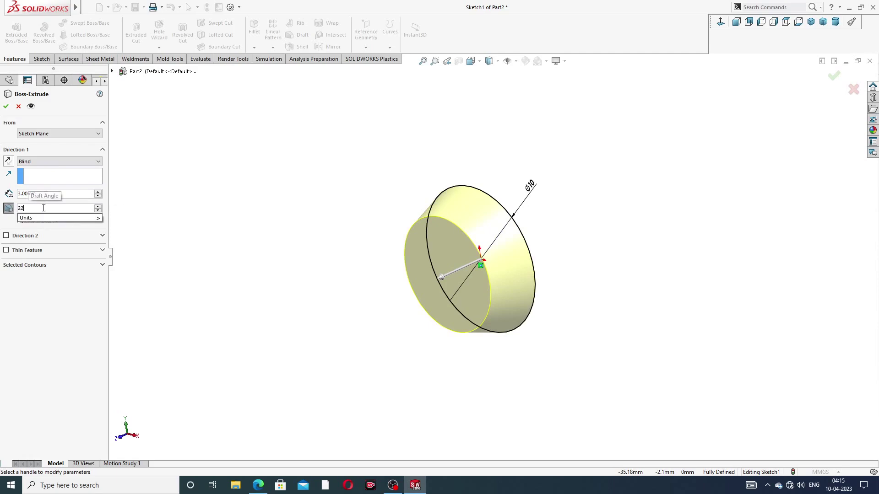
left_click(6, 106)
left_click(564, 314)
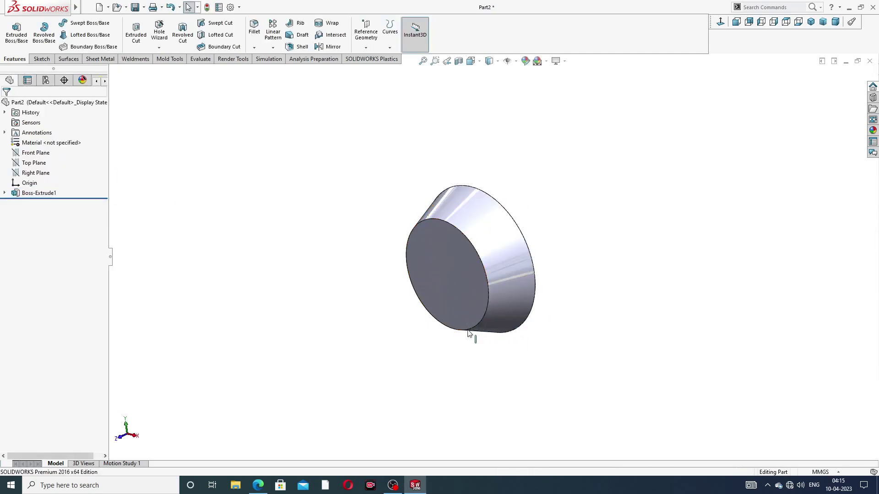
Check the pin design PDF drawing and fillet the circular edge of the collar's smaller end face with a 2 mm radius
scroll(471, 335, "down", 3)
left_click(259, 486)
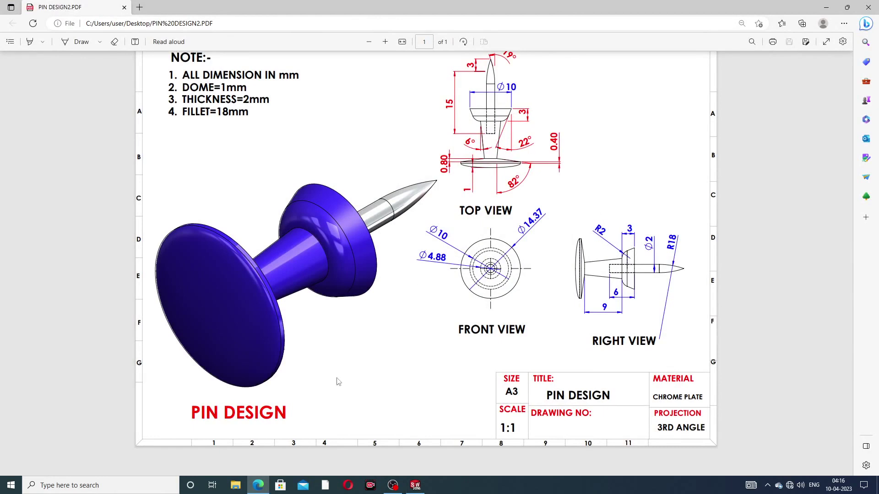
left_click(259, 485)
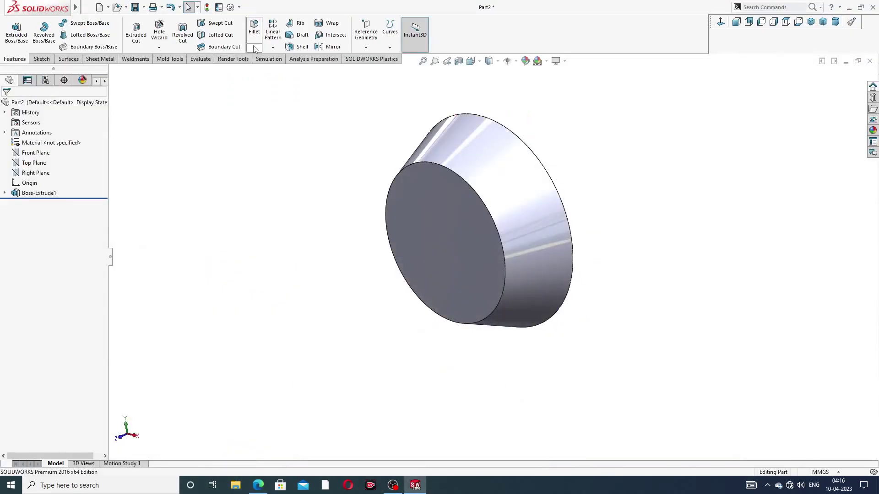
left_click(255, 29)
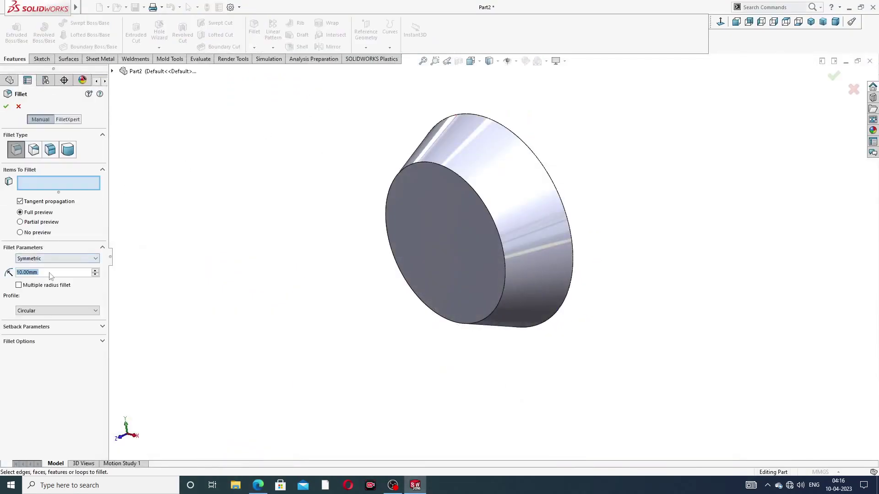
type("2")
key("Return")
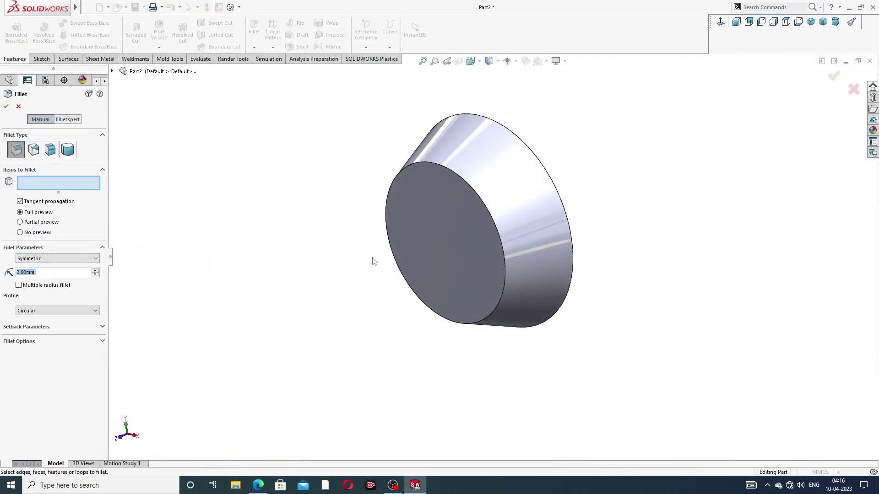
left_click(473, 189)
left_click(6, 106)
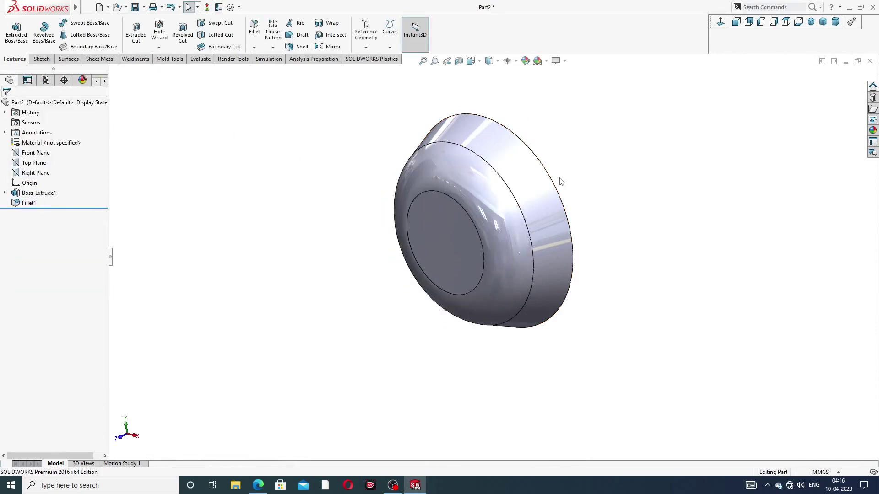
Check the drawing's stem dimensions, start a sketch on the collar's small flat end face and convert its circular edge into sketch geometry
middle_click_drag(561, 180, 448, 275)
scroll(396, 397, "down", 3)
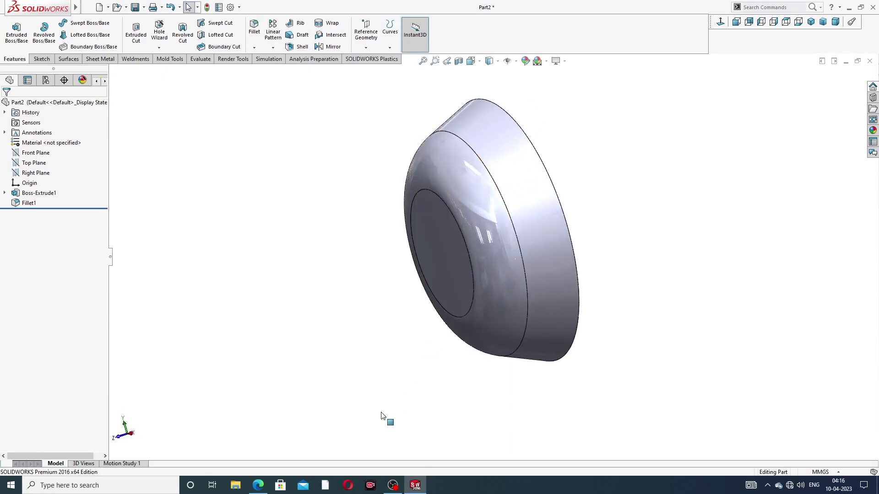
left_click(258, 485)
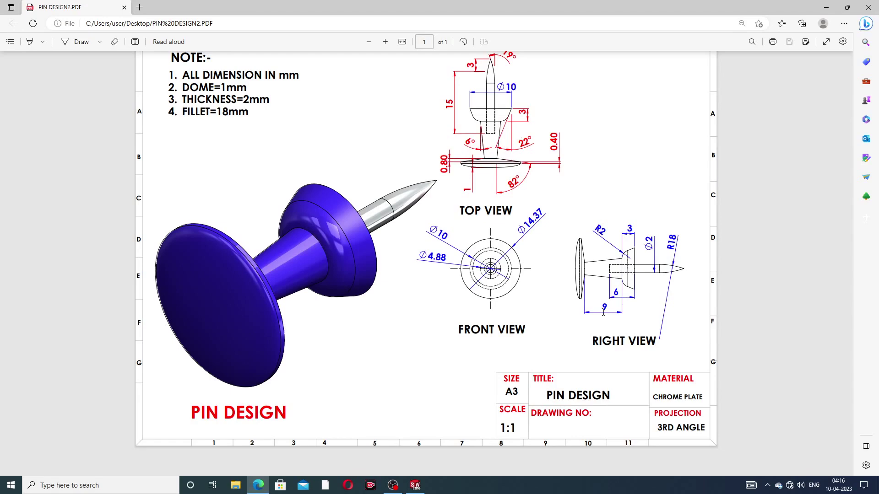
left_click(259, 486)
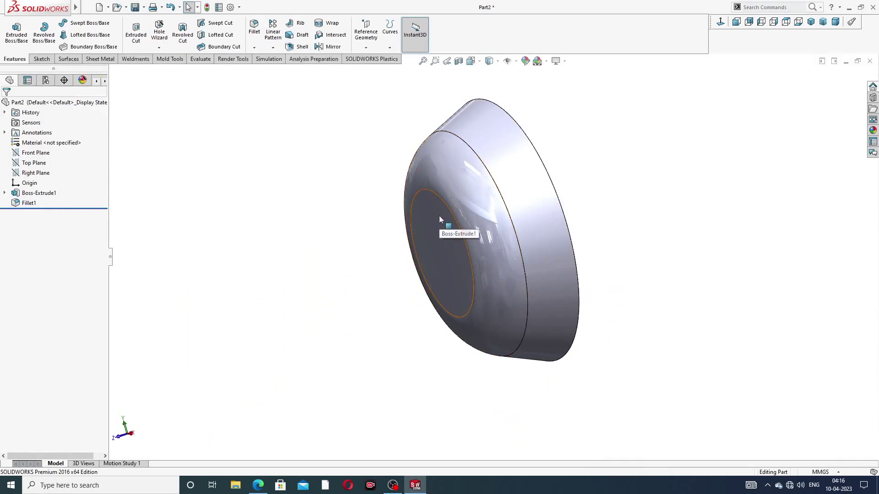
left_click(439, 218)
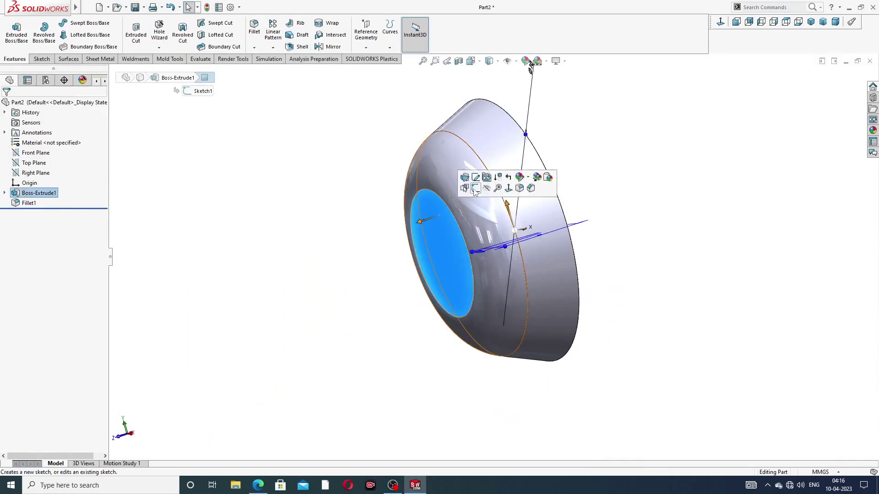
left_click(499, 183)
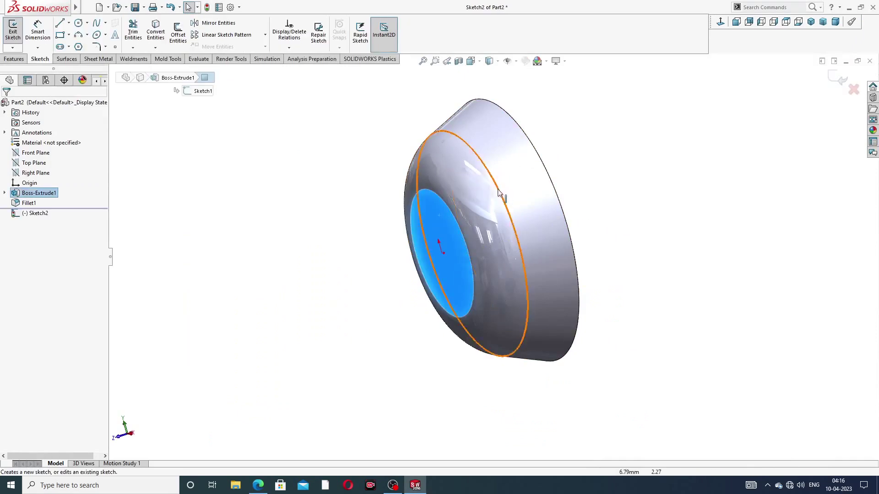
left_click(156, 32)
scroll(256, 184, "up", 3)
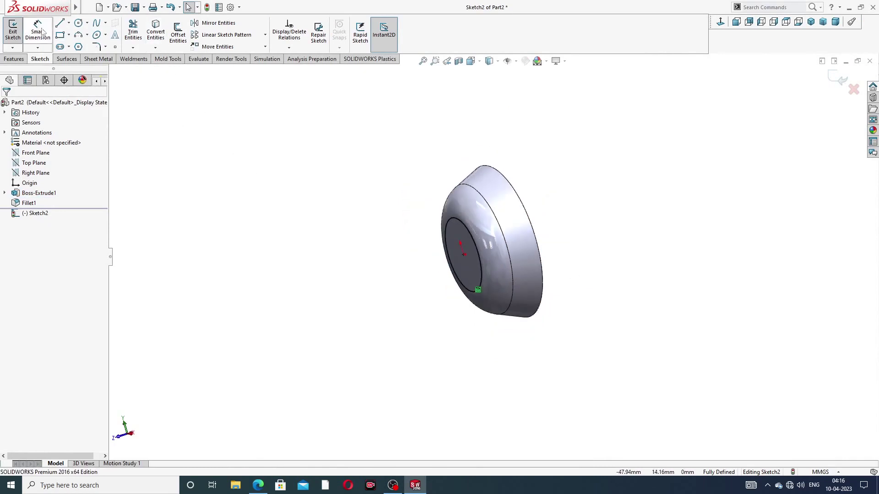
Start a blind boss extrusion of the converted circle outward from the collar's small end face
left_click(14, 59)
left_click(17, 33)
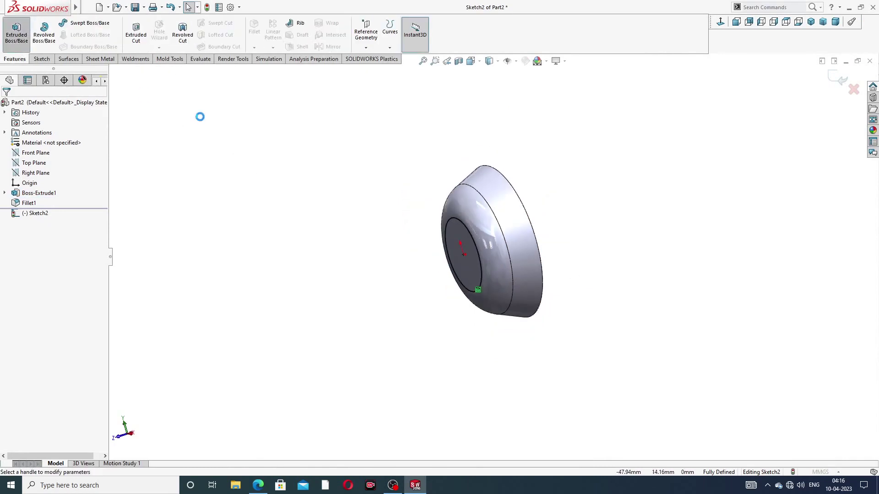
middle_click_drag(471, 241, 428, 255)
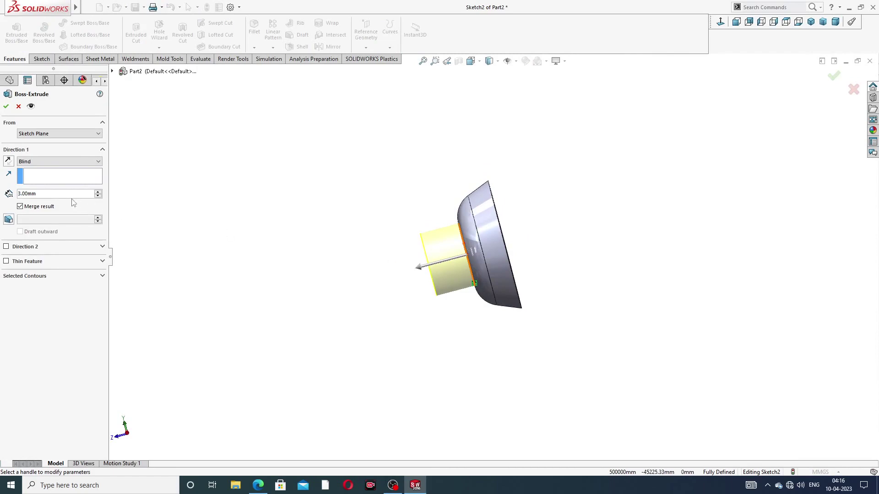
Extrude the circle on the pin head's face 9 mm with a 6° inward draft, checking the angle against the PDF drawing
type("9")
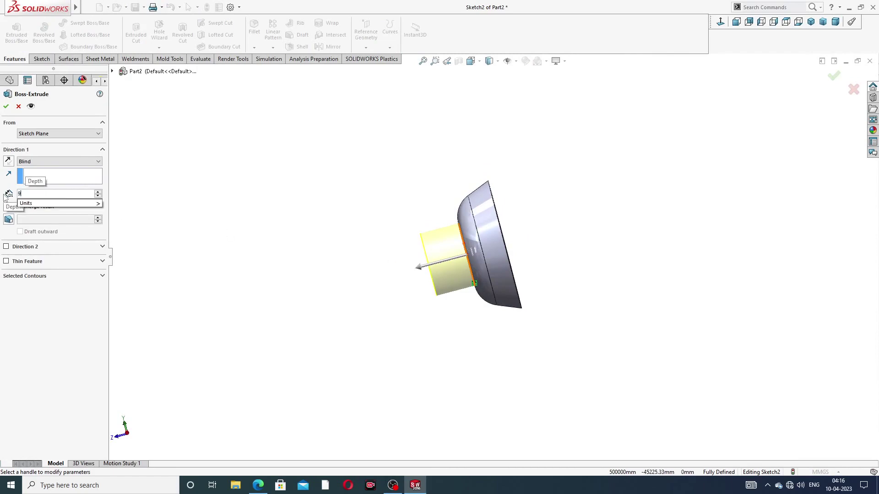
key("Return")
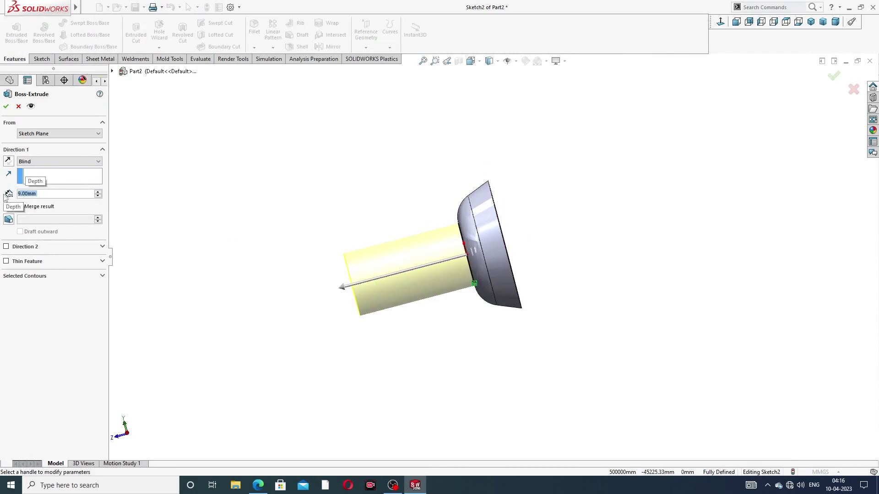
left_click(8, 220)
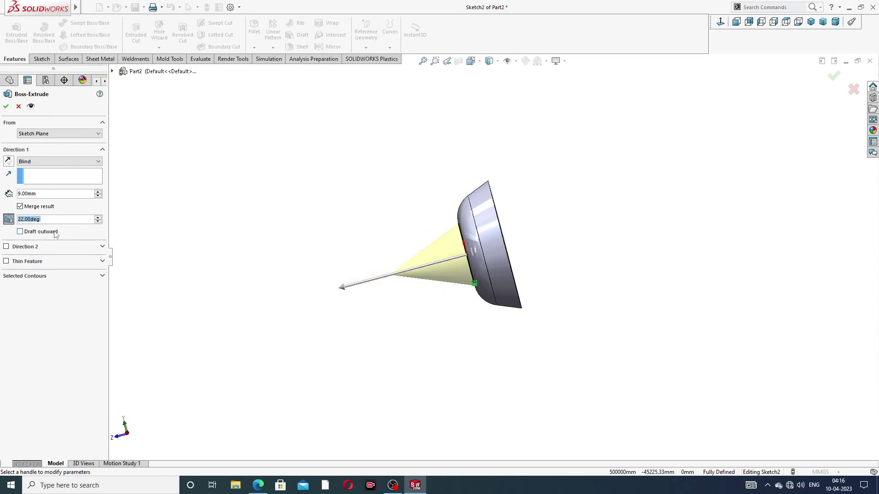
middle_click_drag(245, 222, 281, 186)
left_click(34, 220)
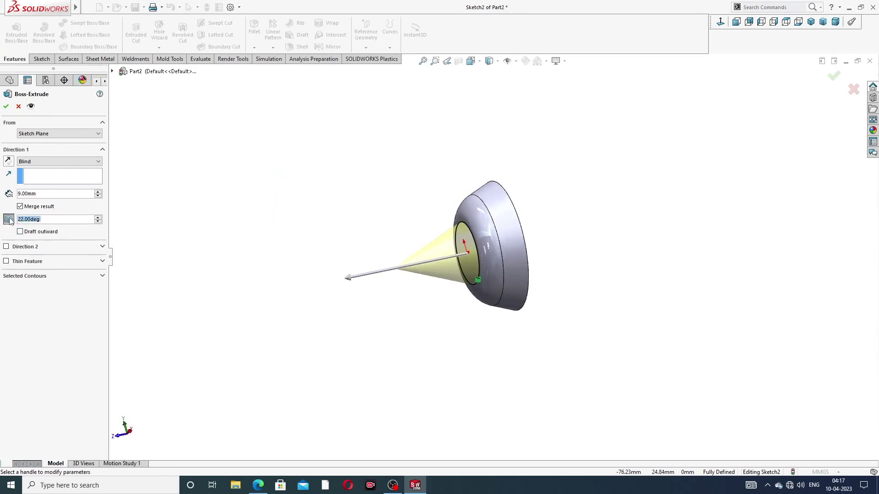
type("6")
key("Return")
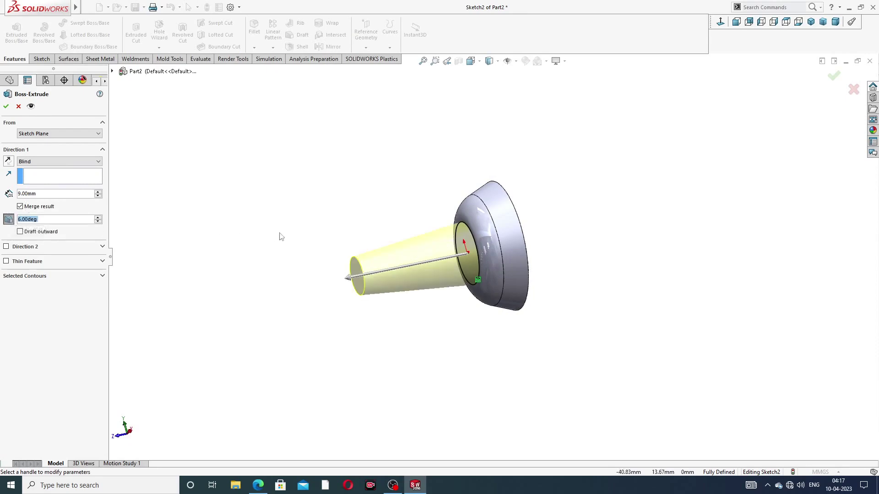
left_click(257, 488)
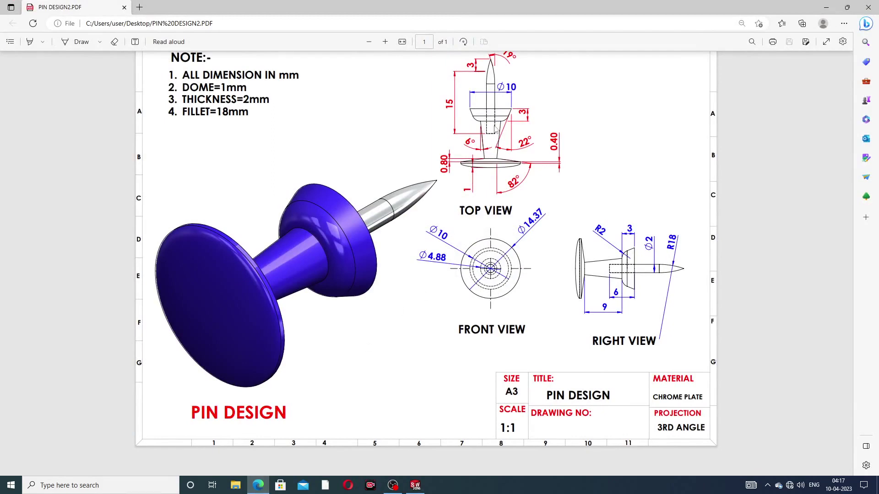
left_click(258, 485)
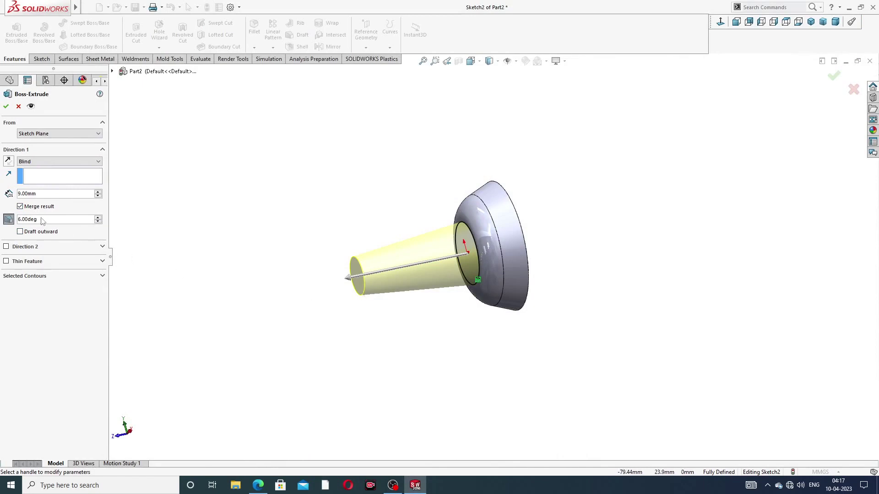
middle_click_drag(283, 263, 286, 208)
left_click(6, 106)
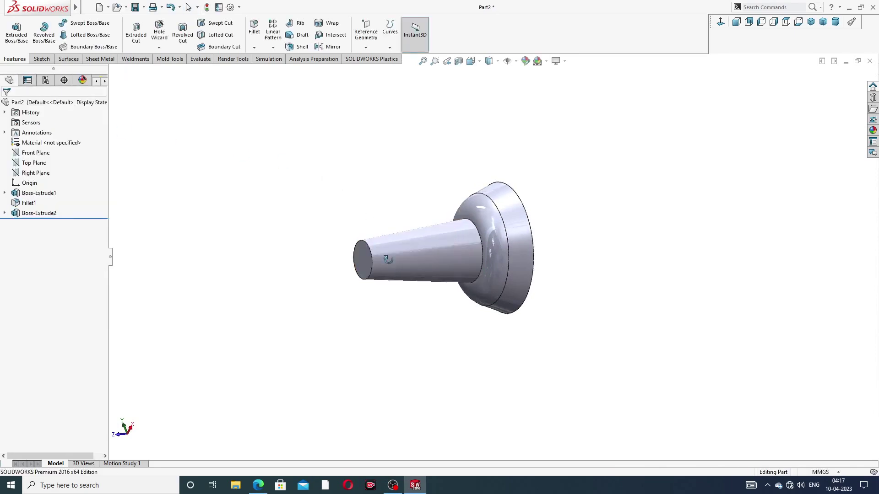
Start a sketch on the tapered shaft's small end face, convert its circular edge, and consult the PDF drawing for the base dimensions
scroll(394, 230, "down", 5)
left_click(387, 236)
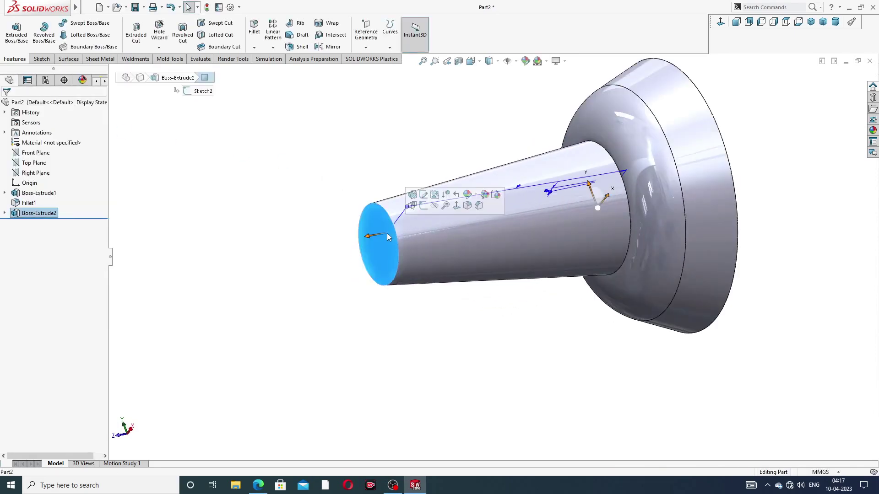
left_click(423, 202)
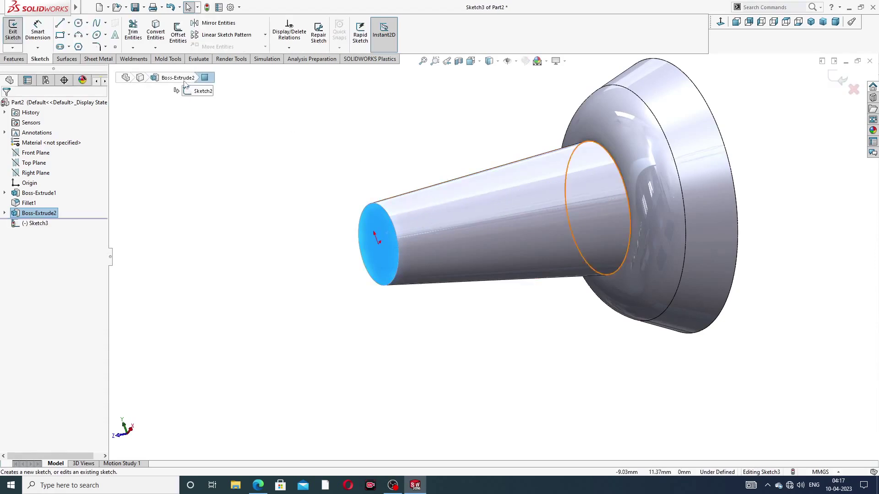
left_click(155, 35)
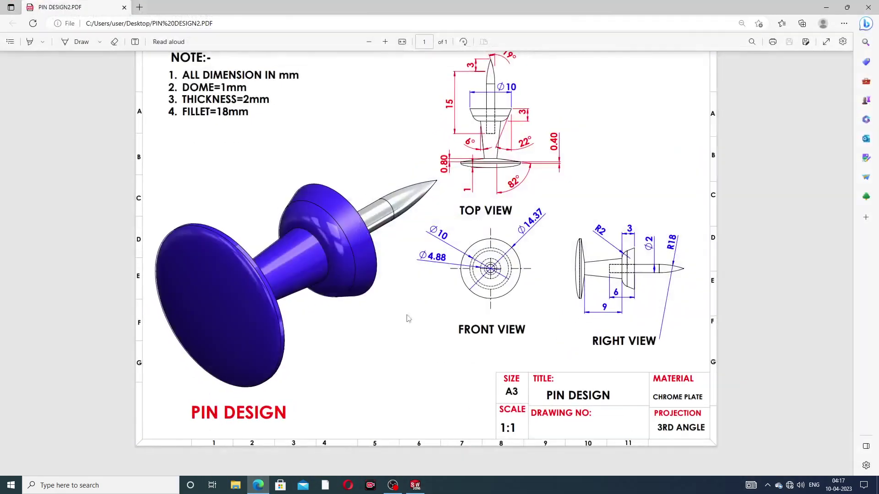
left_click(258, 485)
left_click(258, 488)
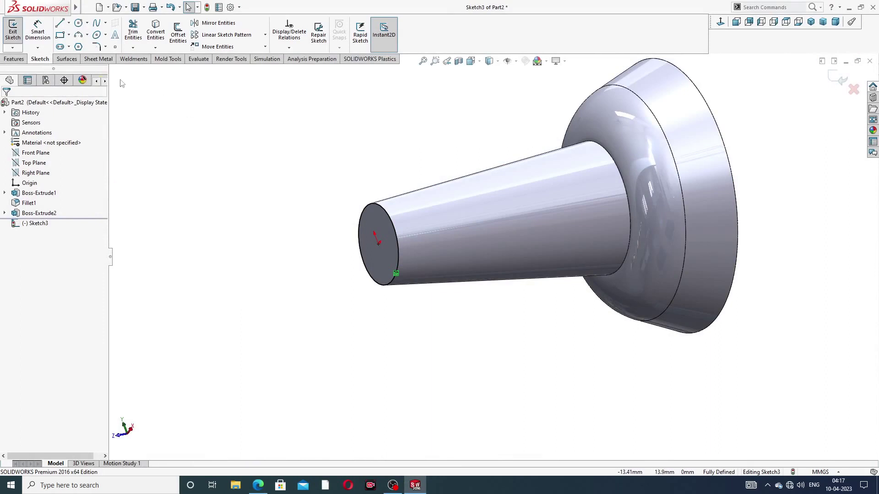
Set up a blind boss extrusion of the converted end circle with a depth of 0.8 mm, checking the value in the PDF drawing
left_click(20, 60)
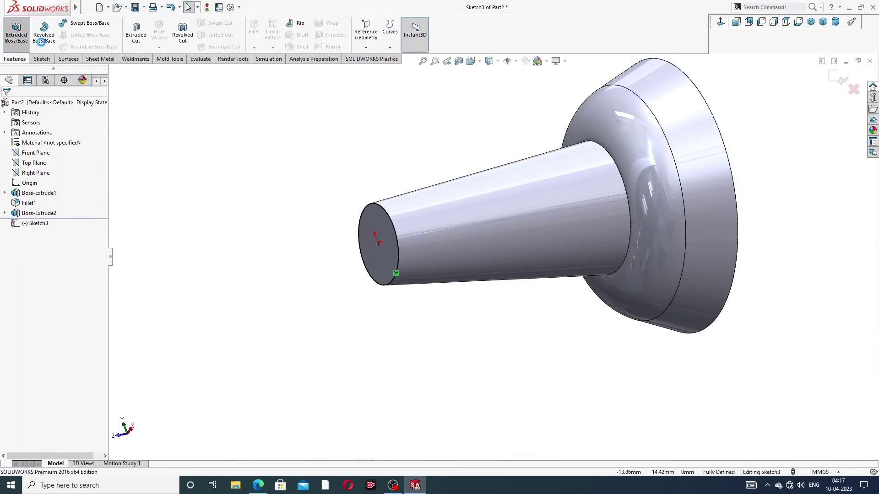
left_click(20, 35)
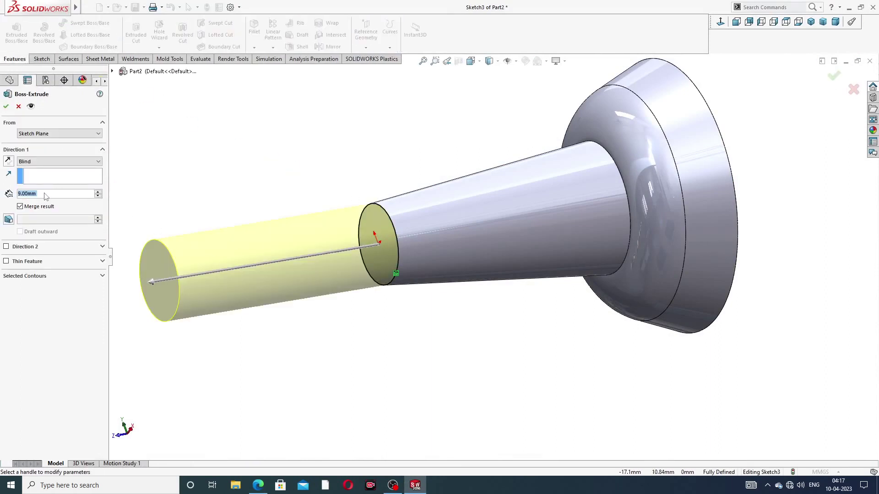
type("0.88")
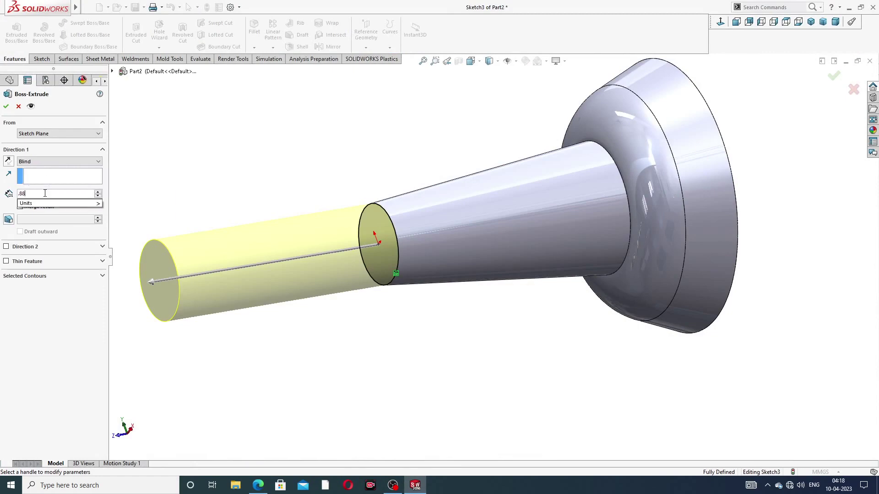
key("Return")
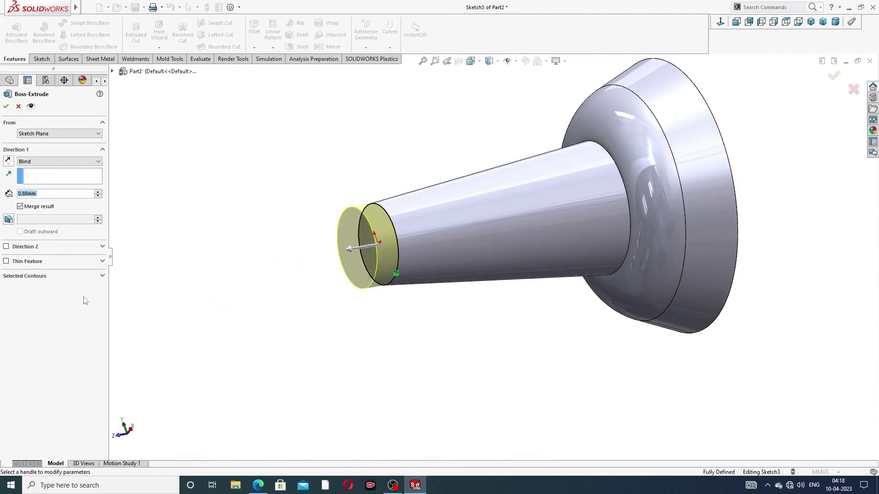
left_click(258, 485)
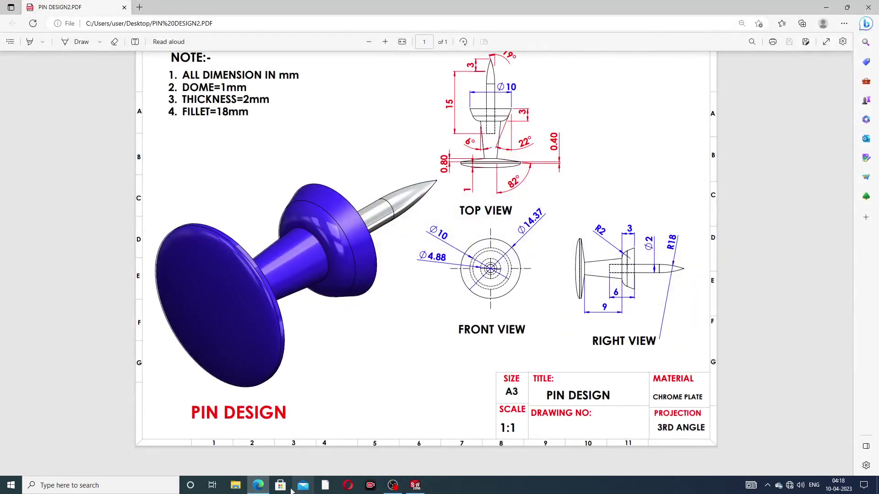
left_click(258, 485)
double_click(43, 195)
type("0.8")
key("Return")
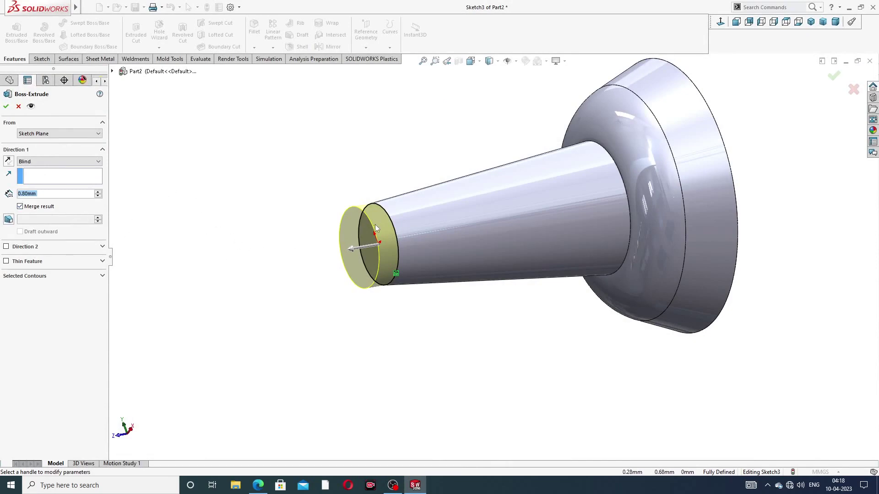
middle_click_drag(327, 229, 303, 231)
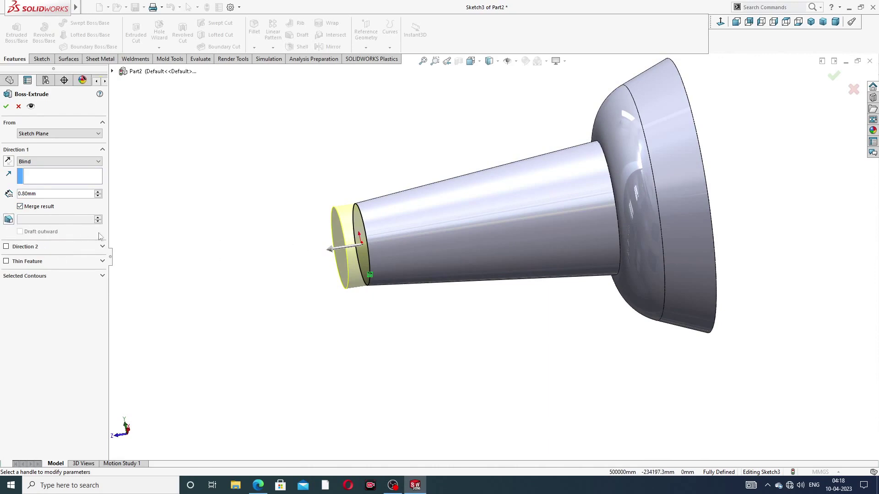
Check the draft angle in the PDF drawing and complete the end extrusion with an 82° outward draft
left_click(258, 485)
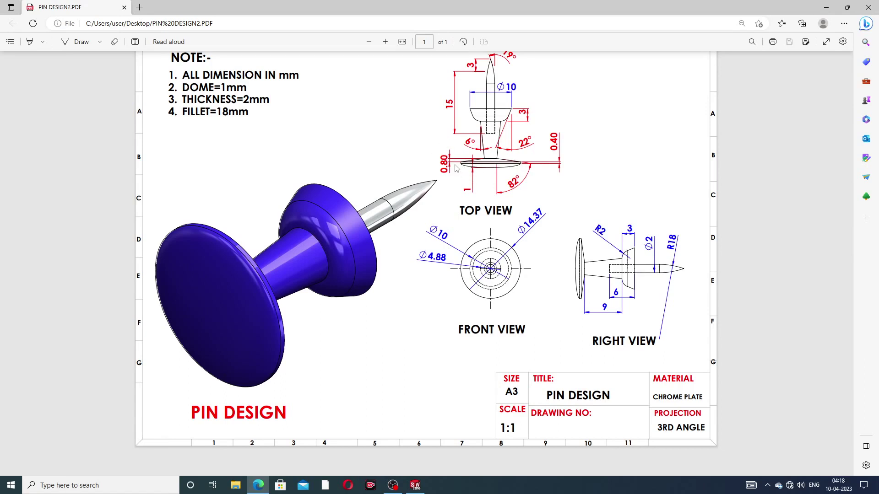
left_click(258, 485)
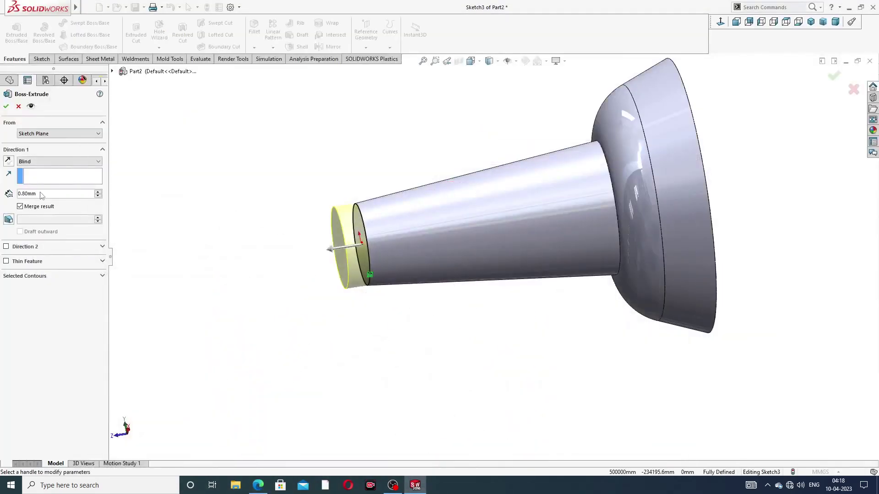
left_click(9, 220)
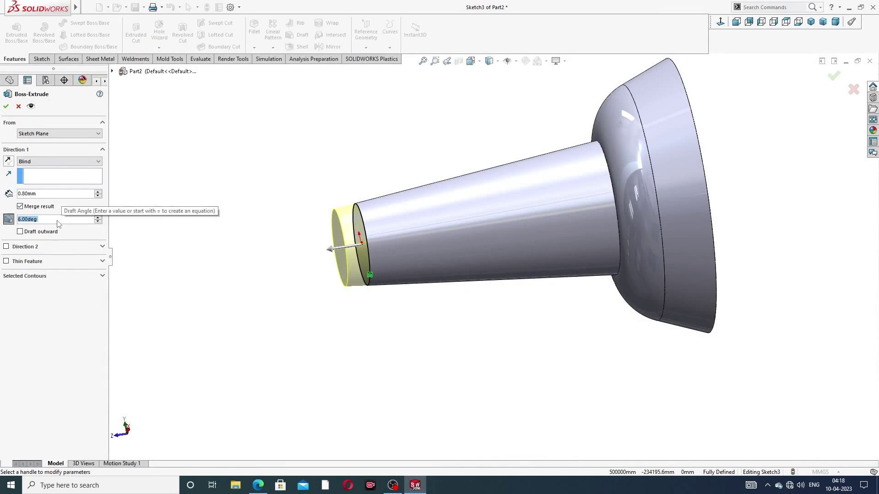
type("82")
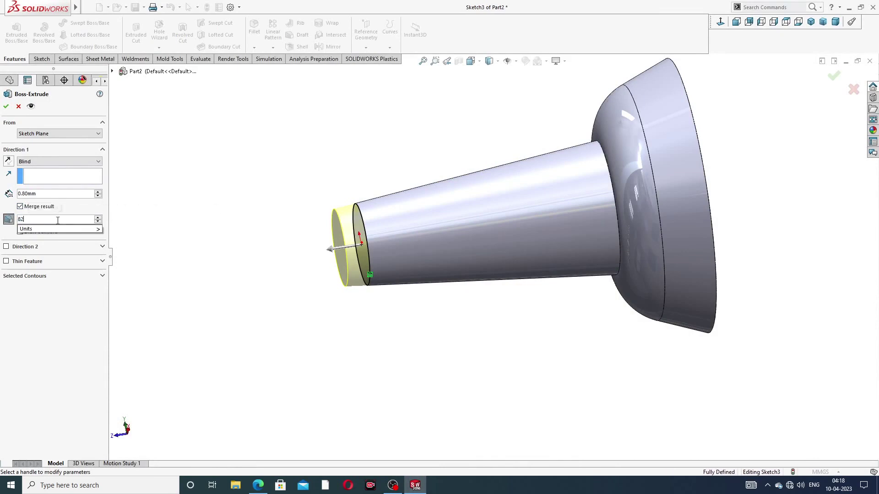
key("Return")
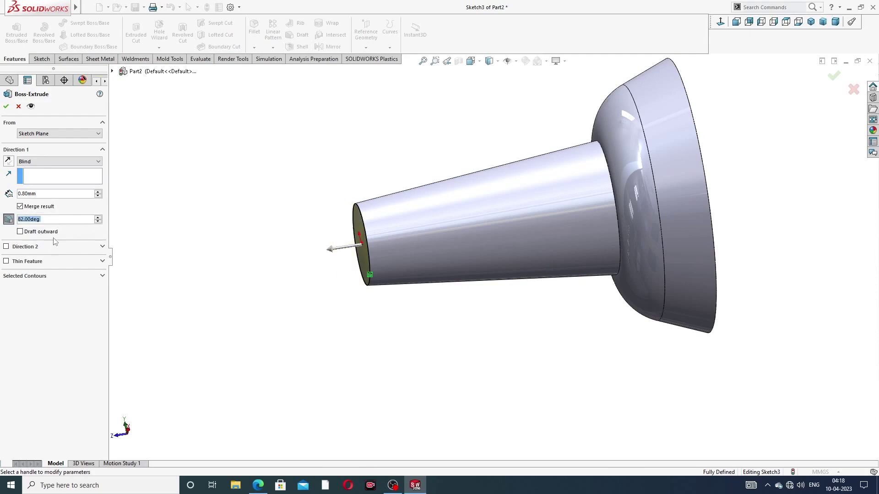
left_click(20, 232)
middle_click_drag(430, 184, 424, 202)
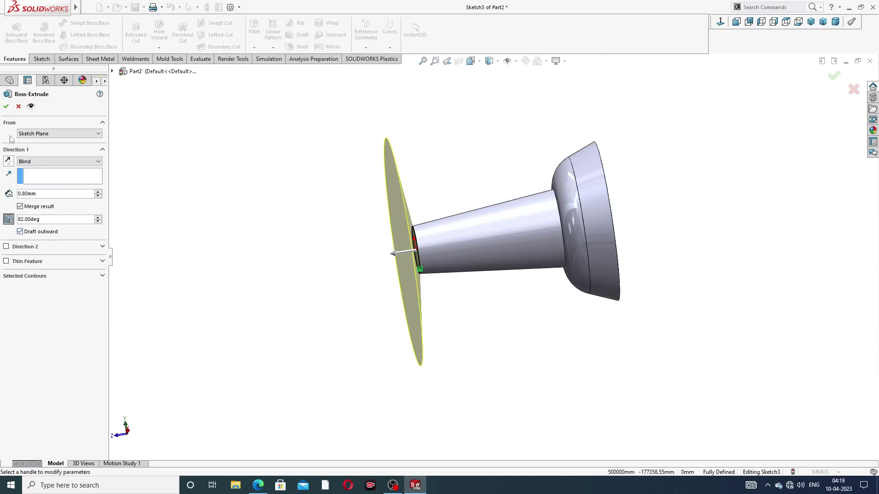
left_click(6, 106)
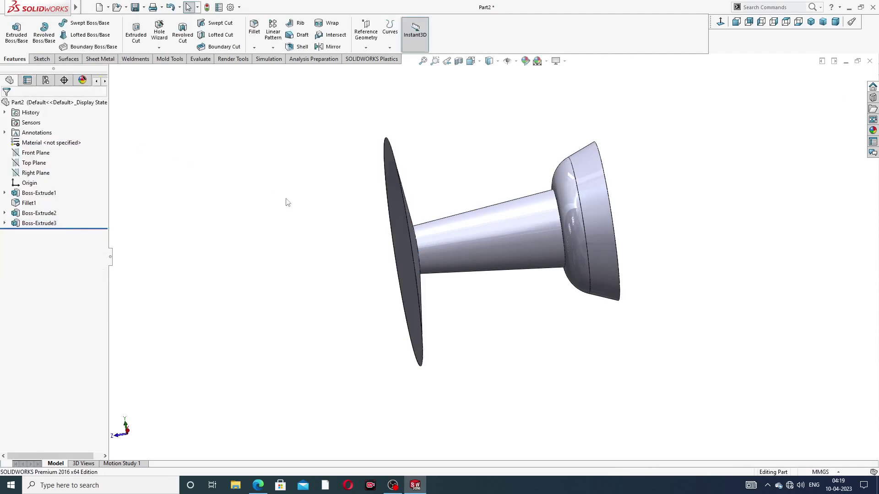
Start a sketch on the flared disc's flat outer face and convert its circular edge into the sketch
middle_click_drag(333, 214, 333, 232)
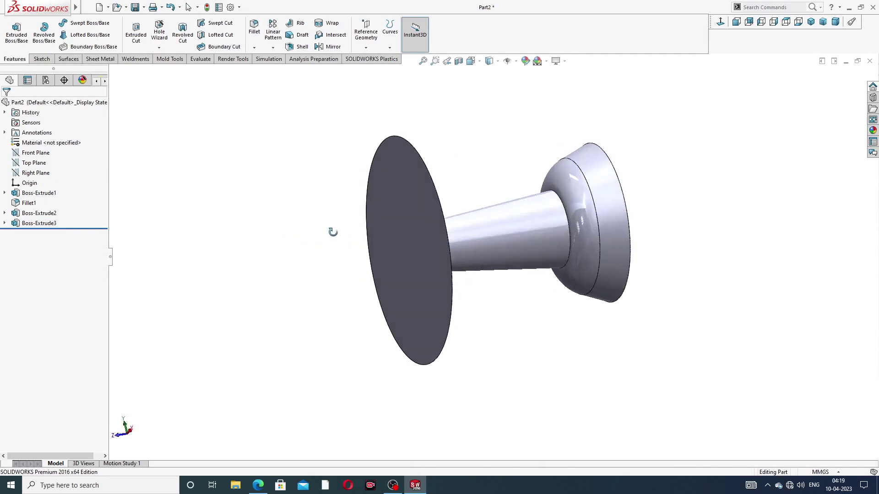
left_click(415, 197)
left_click(452, 171)
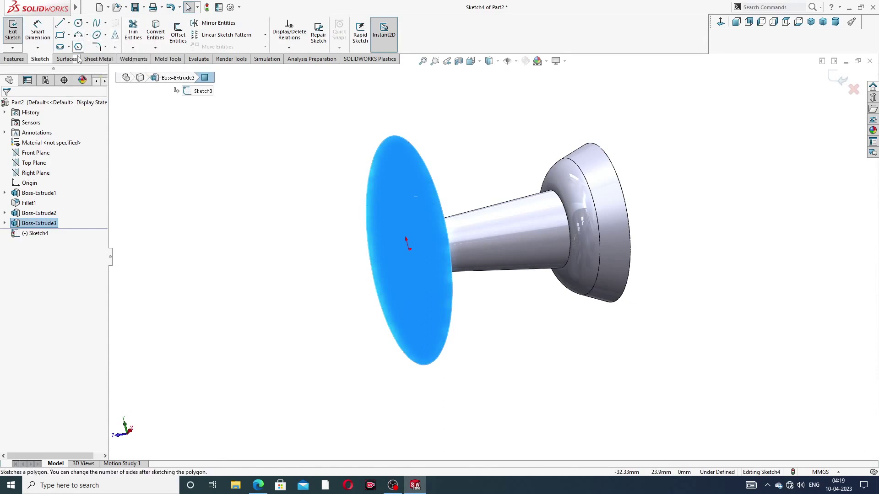
left_click(18, 59)
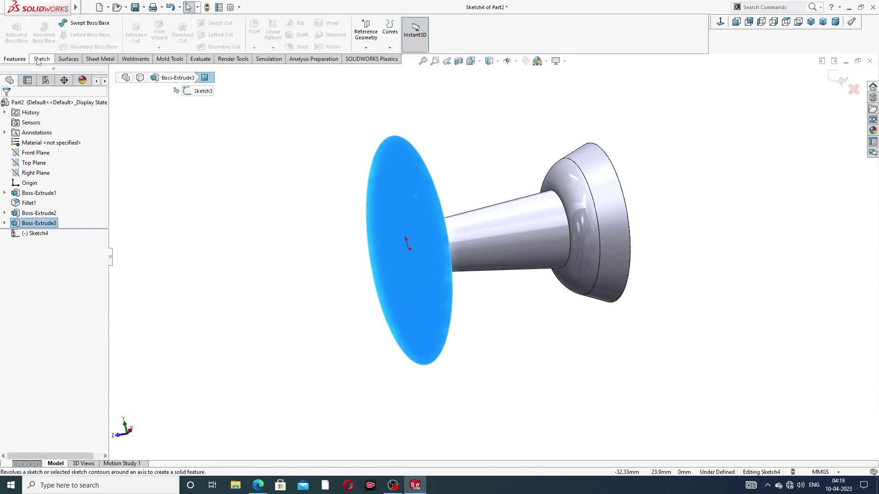
left_click(44, 59)
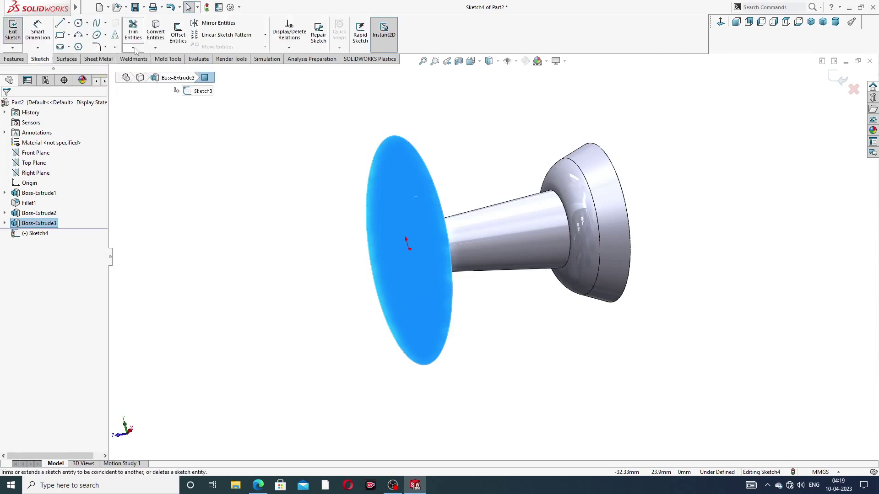
left_click(156, 35)
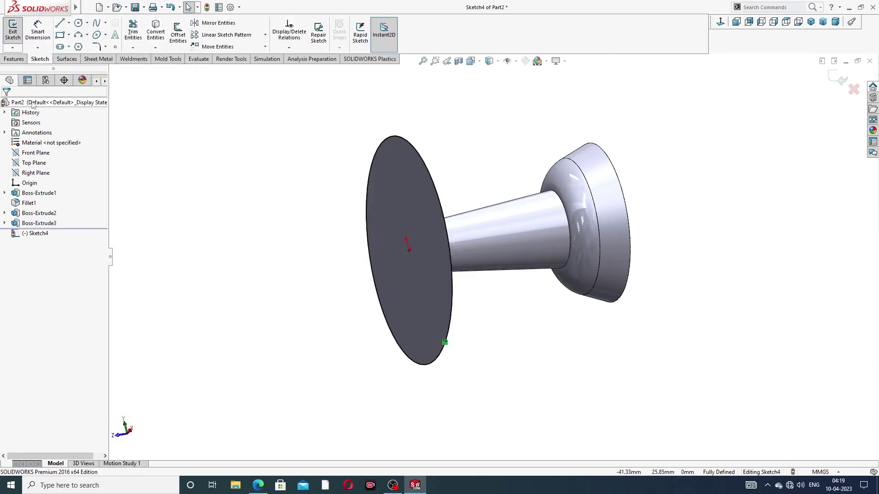
Extrude the disc's converted outline 0.4 mm outward, merged with the body
left_click(14, 59)
left_click(16, 32)
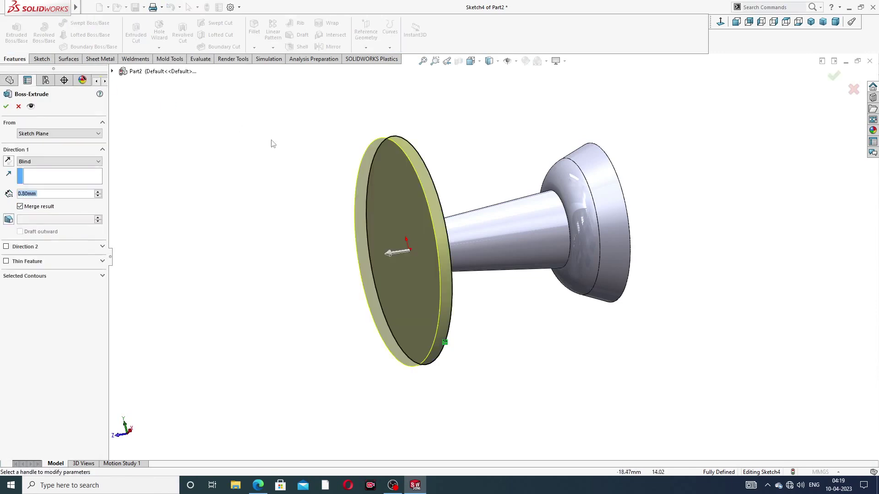
middle_click_drag(379, 167, 333, 188)
double_click(23, 194)
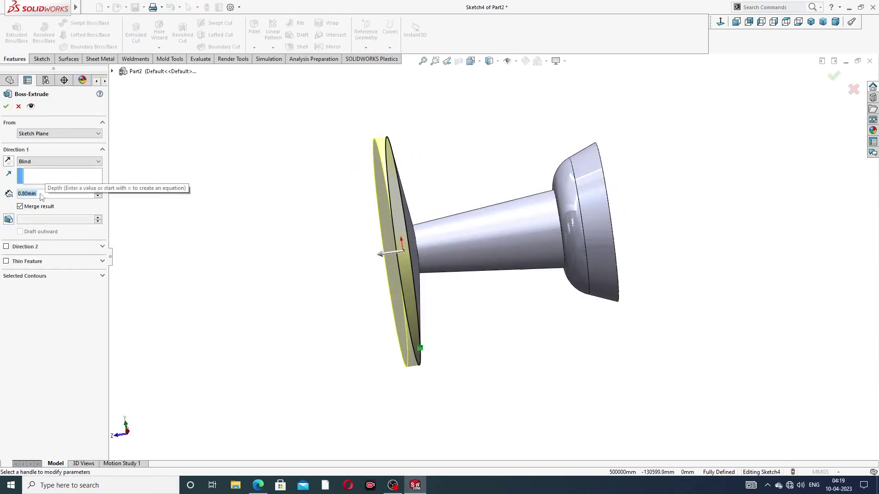
type("0.4")
key("Return")
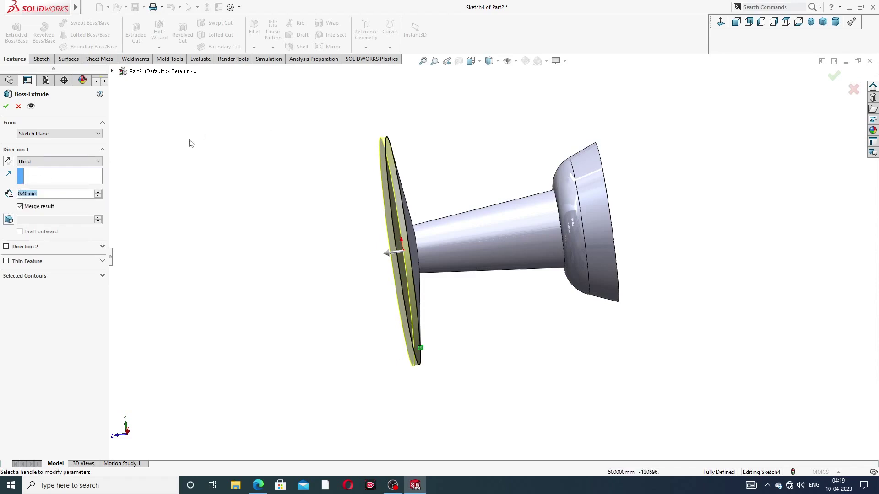
left_click(6, 107)
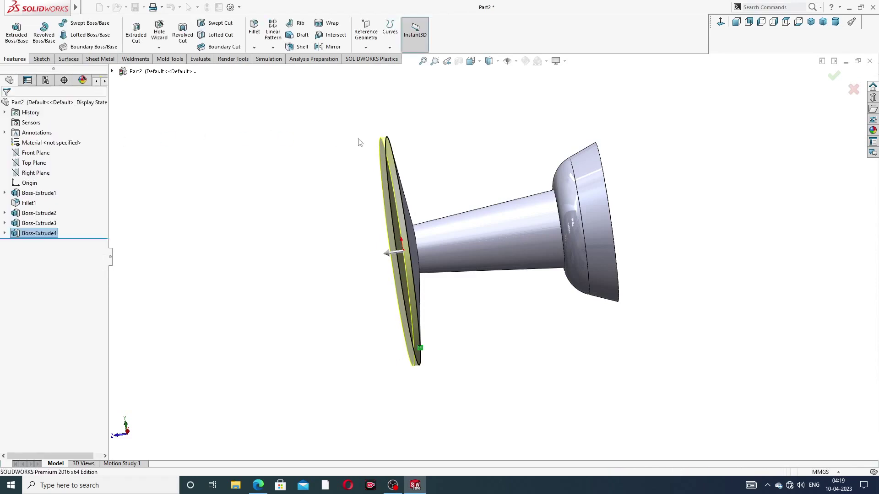
Check the dome height for the base disc in the PDF drawing
middle_click_drag(450, 181, 413, 225)
scroll(413, 224, "down", 2)
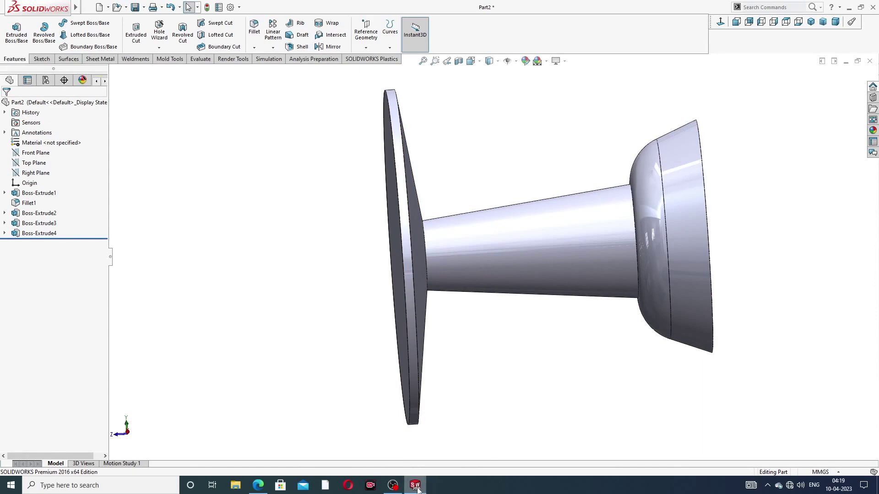
mouse_move(413, 489)
left_click(258, 485)
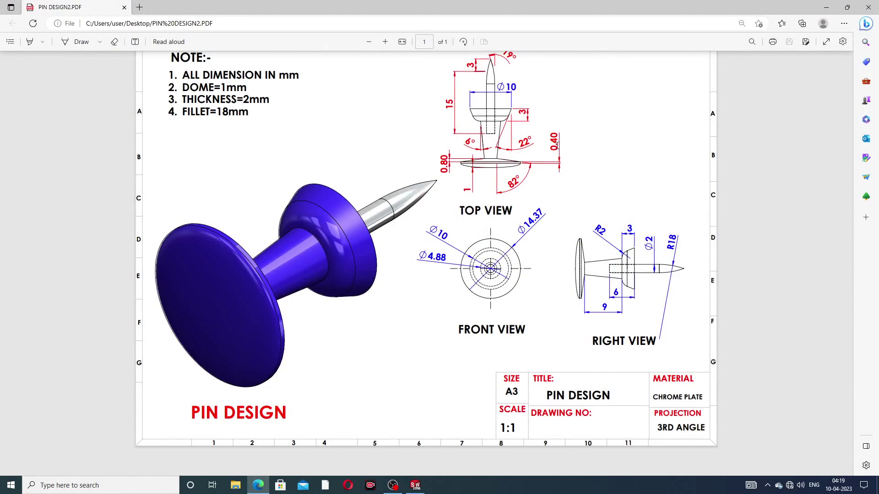
left_click(259, 487)
scroll(429, 150, "up", 2)
middle_click_drag(429, 150, 455, 180)
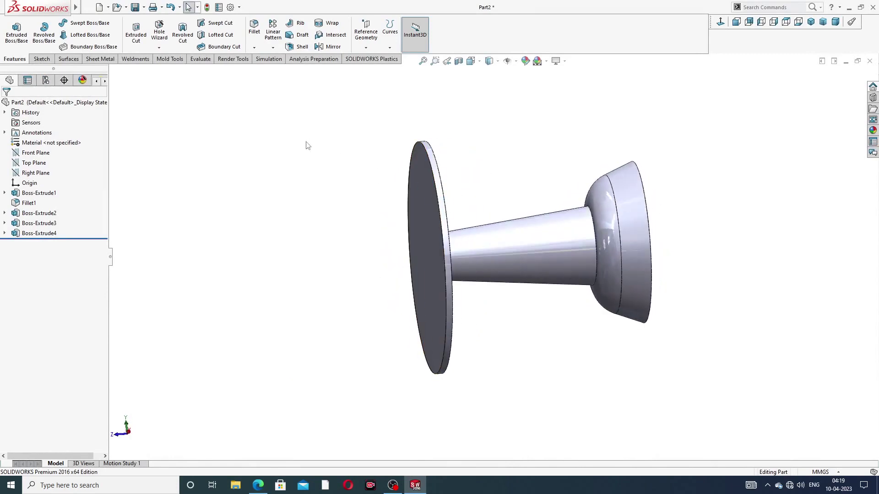
Start a Dome feature with a distance of 1 mm
left_click(104, 7)
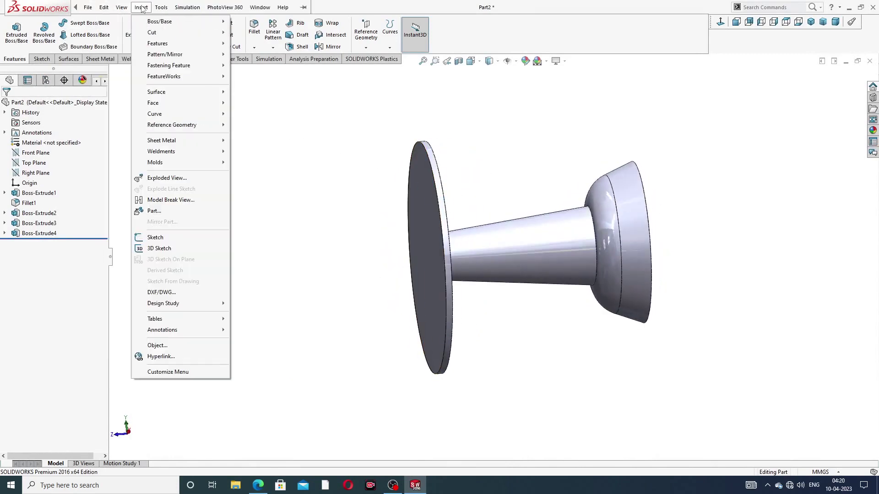
mouse_move(183, 44)
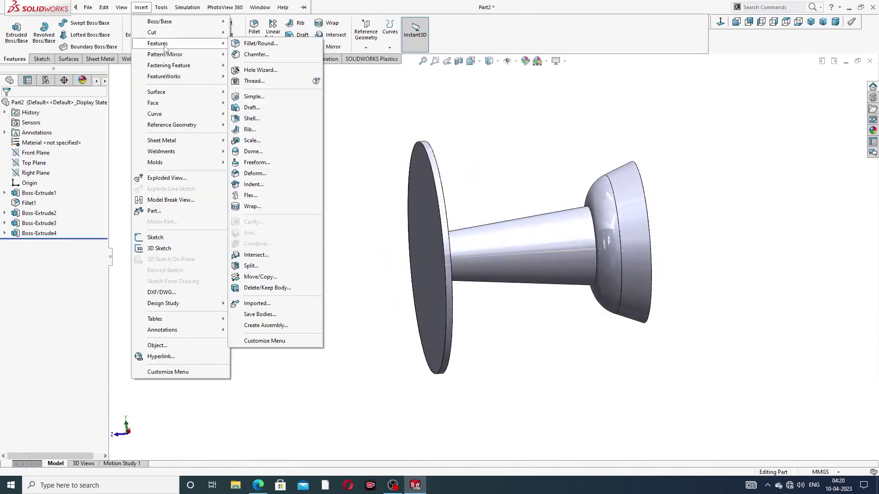
left_click(261, 152)
double_click(43, 156)
type("1")
key("Return")
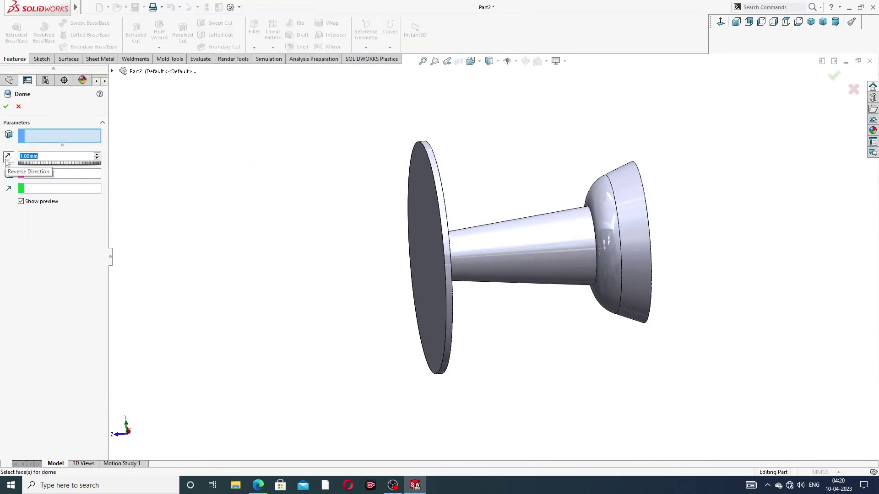
Apply the dome to the base disc's flat outer face as an elliptical dome
middle_click_drag(367, 203, 419, 206)
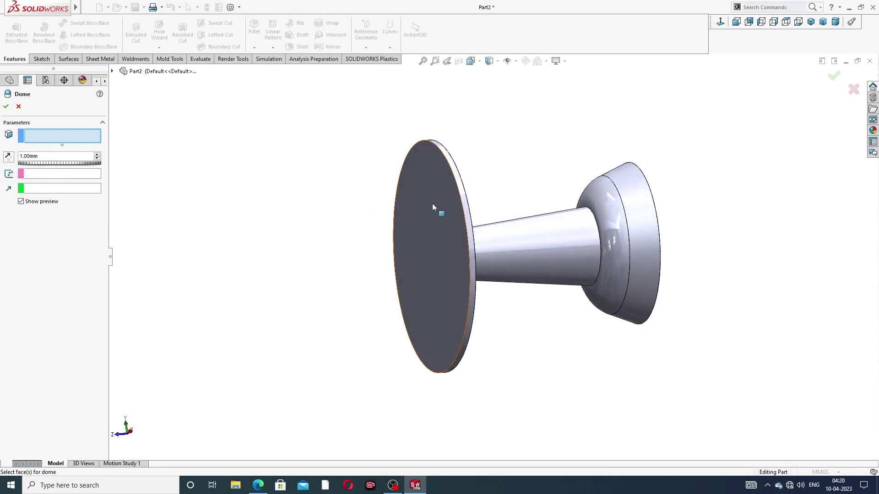
left_click(438, 197)
middle_click_drag(488, 206, 467, 208)
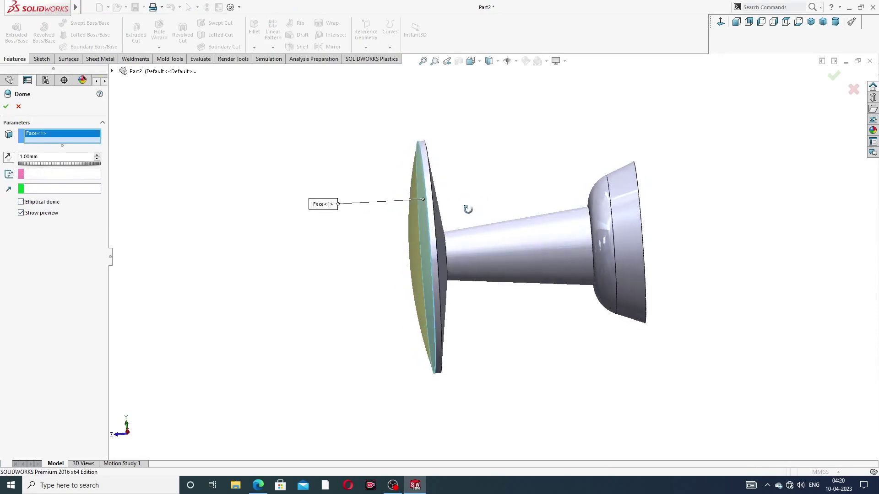
left_click(45, 205)
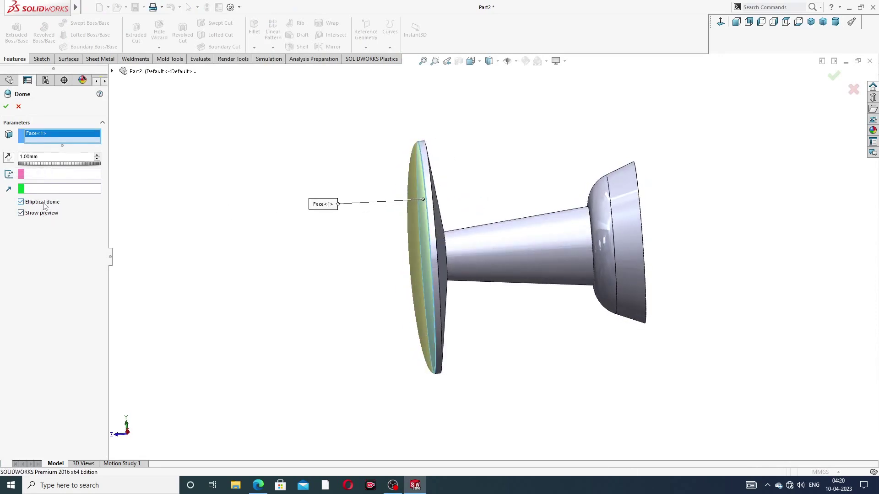
scroll(411, 227, "down", 5)
scroll(493, 214, "up", 3)
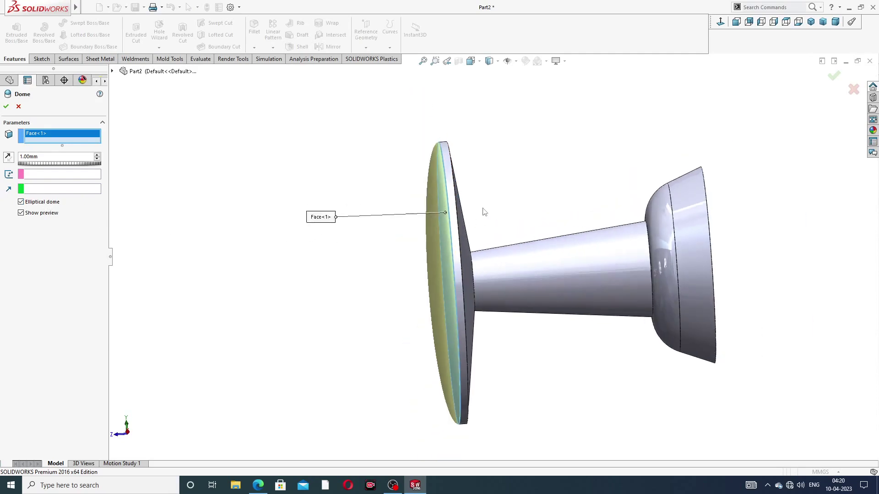
left_click(6, 106)
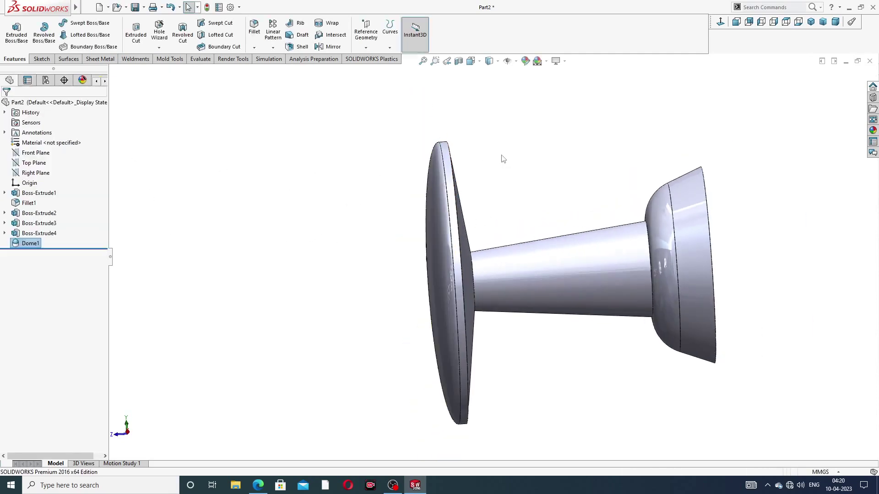
Color the whole part blue using the standard swatch, with the green component raised slightly
scroll(521, 231, "up", 3)
middle_click_drag(537, 267, 525, 284)
mouse_move(563, 229)
middle_mouse_down()
mouse_move(535, 238)
mouse_move(567, 229)
mouse_move(566, 243)
mouse_move(574, 238)
mouse_move(538, 238)
mouse_move(563, 234)
middle_mouse_up()
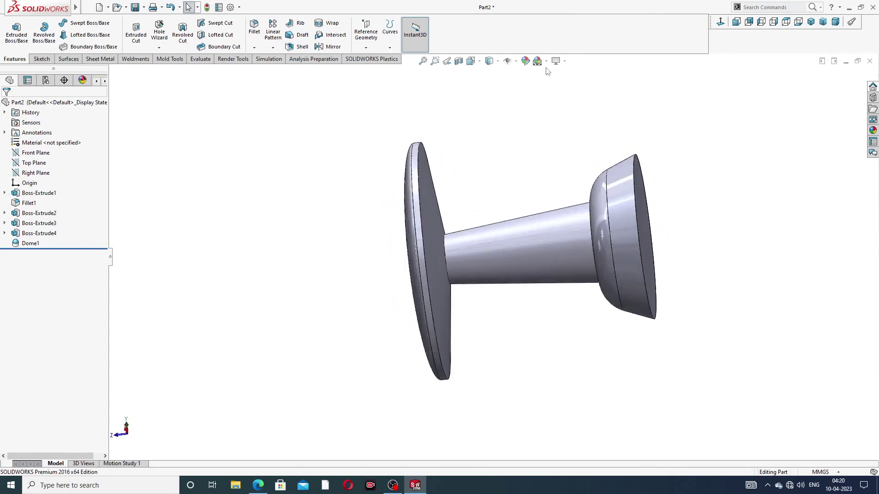
left_click(526, 62)
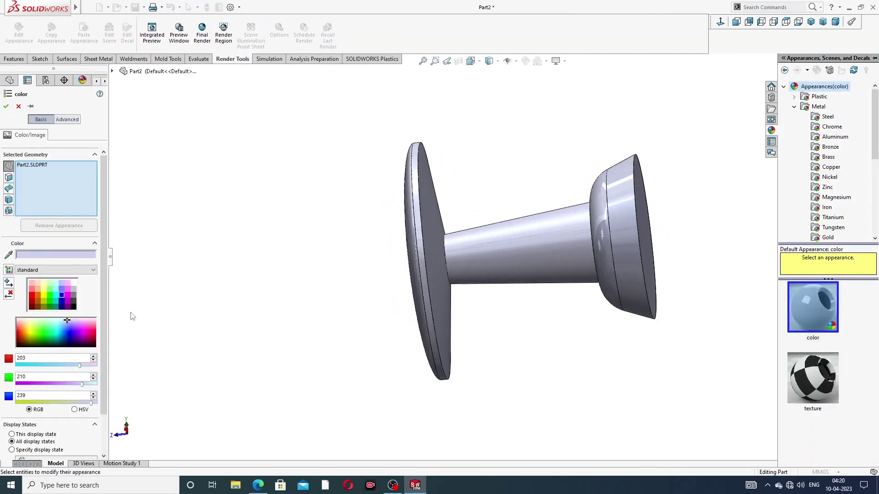
left_click(62, 296)
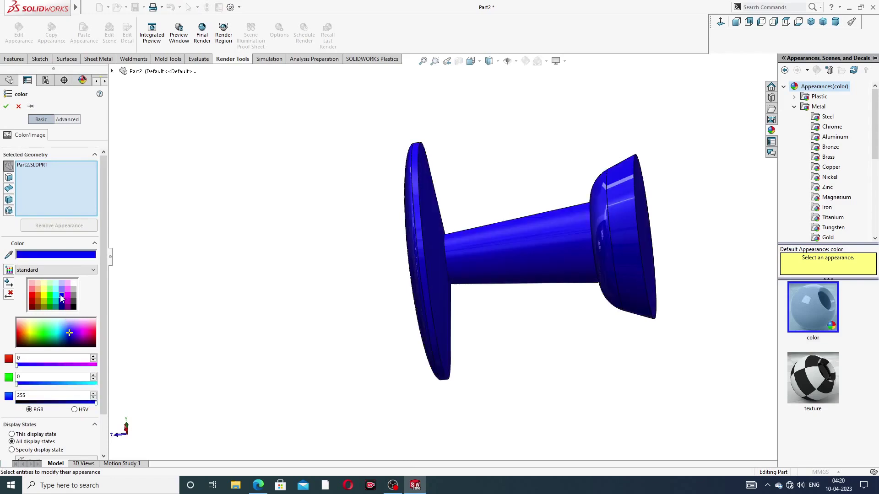
left_click(26, 384)
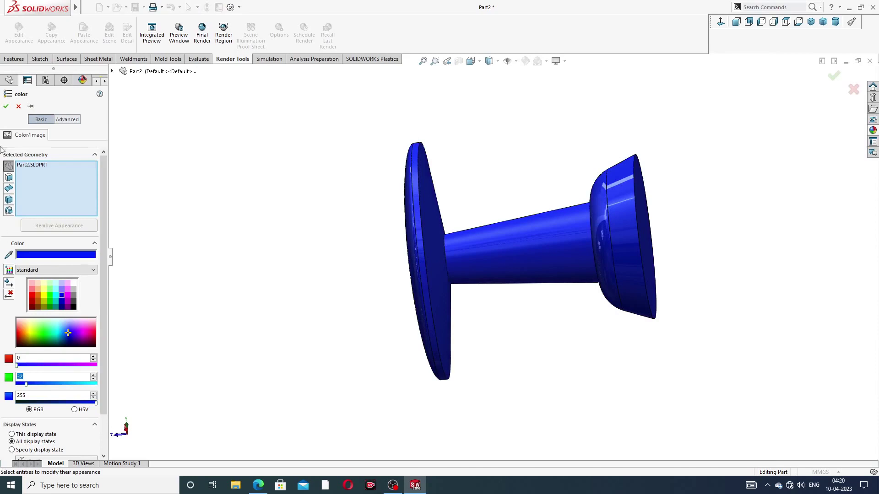
left_click(6, 106)
middle_click_drag(506, 192, 508, 218)
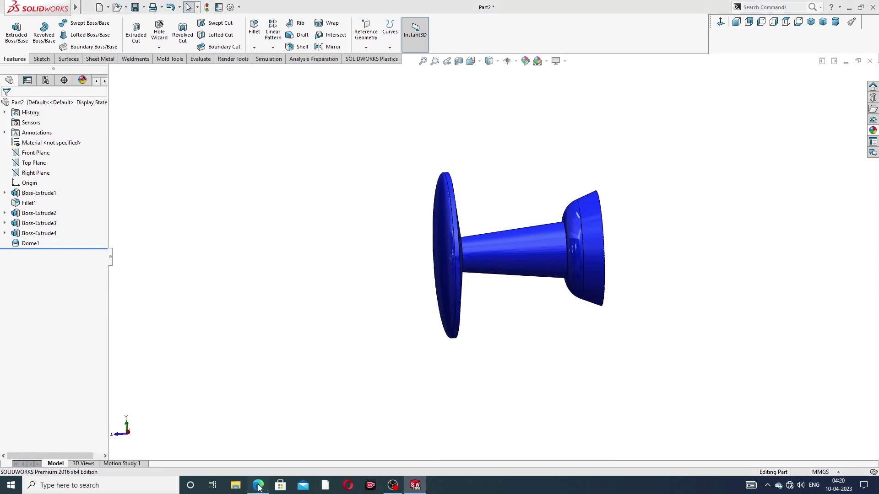
Check the needle hole dimensions in the PDF drawing and start a sketch on the collar's flat end face, viewed straight on
left_click(259, 485)
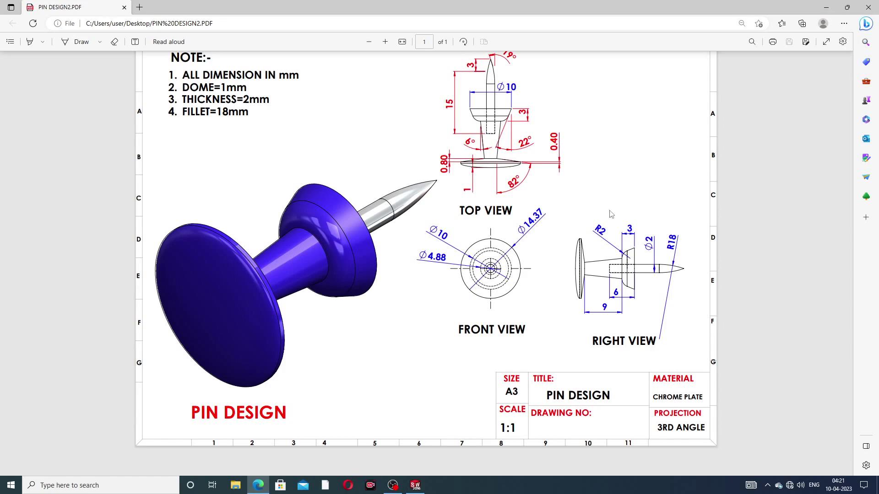
left_click(257, 489)
middle_click_drag(632, 274, 594, 259)
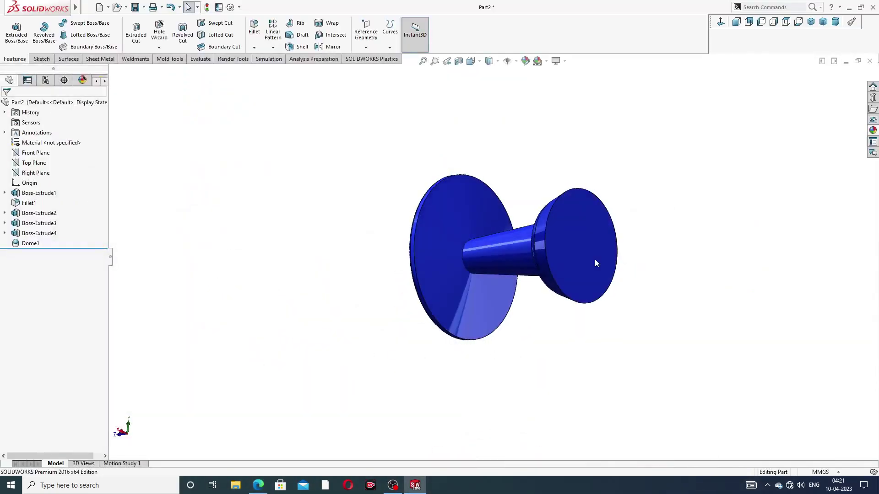
left_click(594, 238)
left_click(631, 210)
left_click(721, 22)
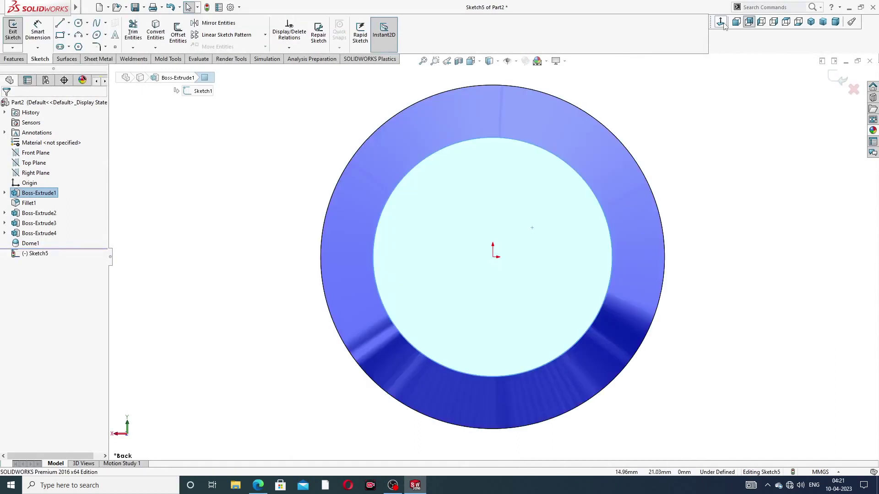
Sketch a circle centered on the origin with a radius of about 2.1 mm
left_click(79, 23)
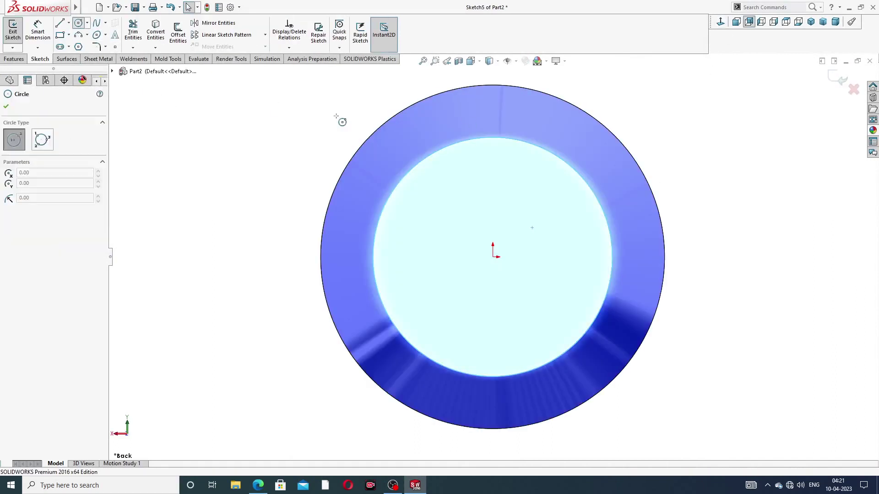
left_click(494, 257)
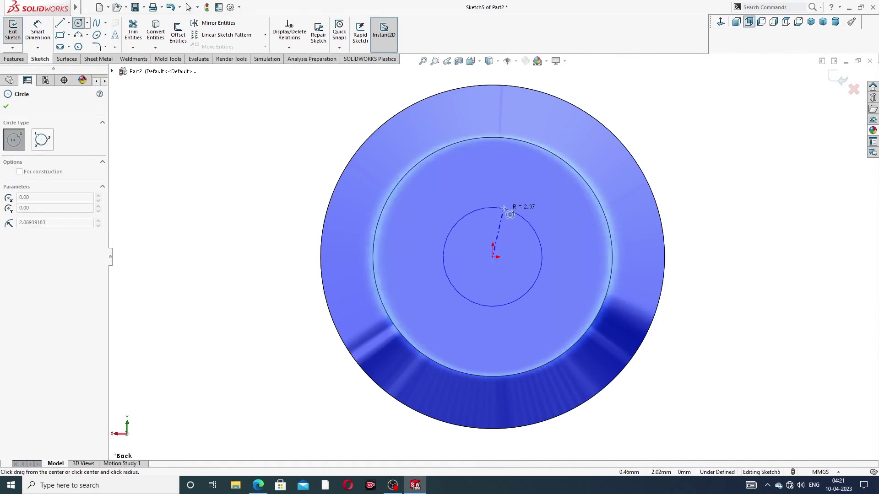
left_click(514, 210)
right_click(652, 142)
left_click(666, 146)
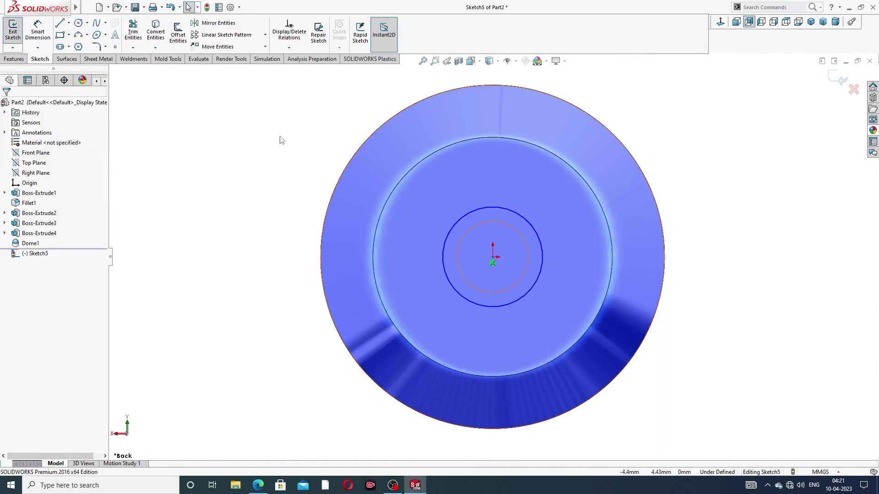
Dimension the circle's diameter to 2 mm
left_click(39, 32)
left_click(515, 210)
left_click(655, 156)
type("2")
key("Return")
right_click(689, 130)
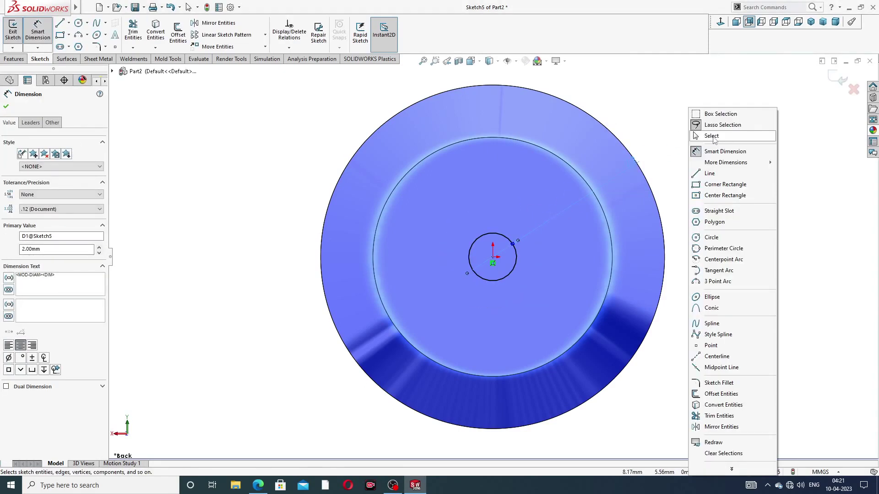
left_click(707, 114)
Cut the circle 6 mm deep into the body as a blind extruded cut
left_click(14, 59)
left_click(136, 32)
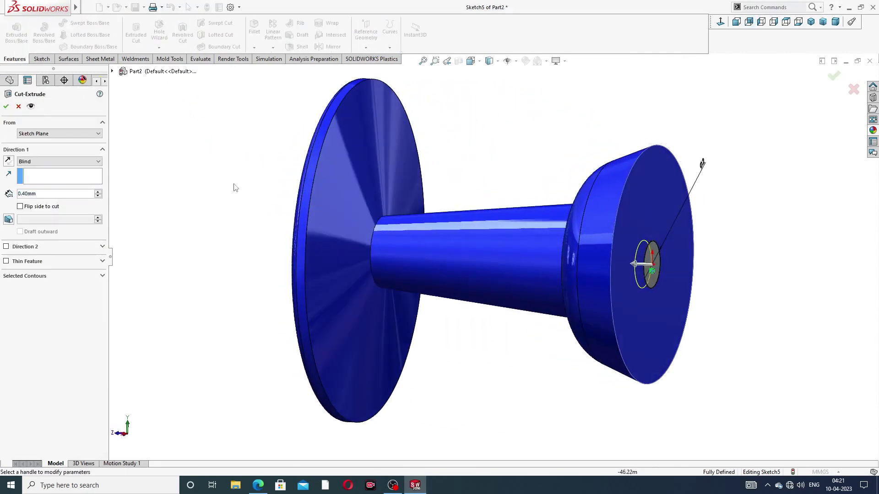
left_click_drag(48, 197, 16, 198)
type("6")
key("Return")
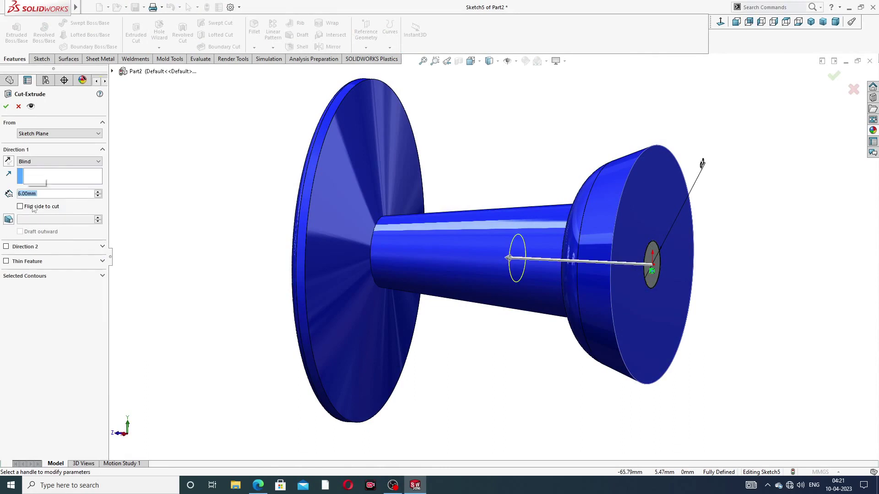
left_click(6, 106)
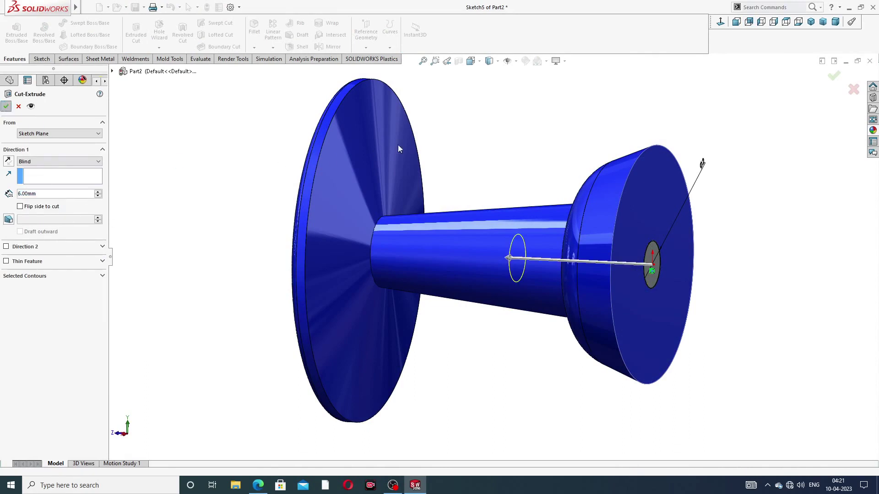
Start a sketch on the bottom face of the hole and convert its circular edge into the sketch
mouse_move(493, 145)
middle_mouse_down()
mouse_move(506, 153)
mouse_move(488, 157)
mouse_move(455, 137)
mouse_move(482, 232)
middle_mouse_up()
scroll(482, 232, "down", 5)
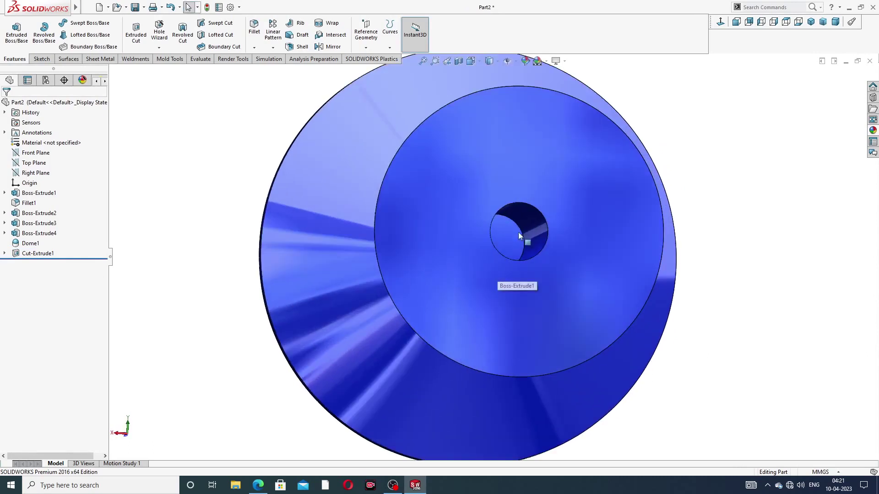
left_click(514, 230)
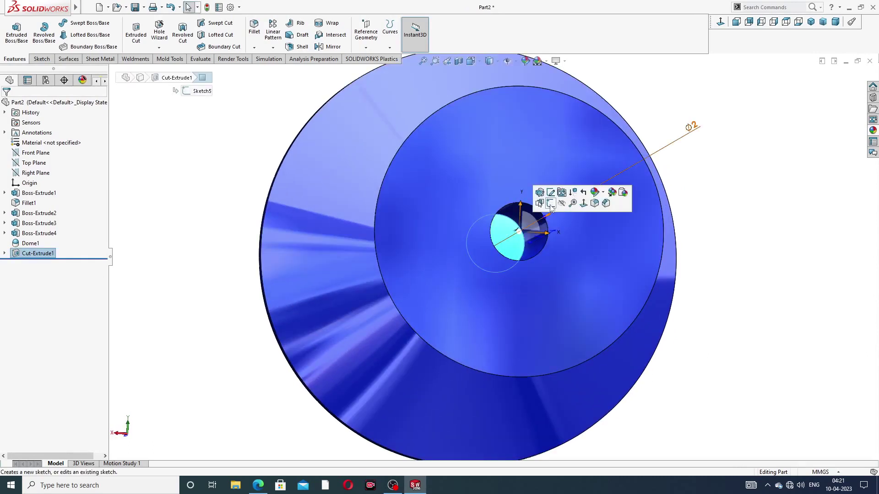
left_click(552, 207)
left_click(719, 23)
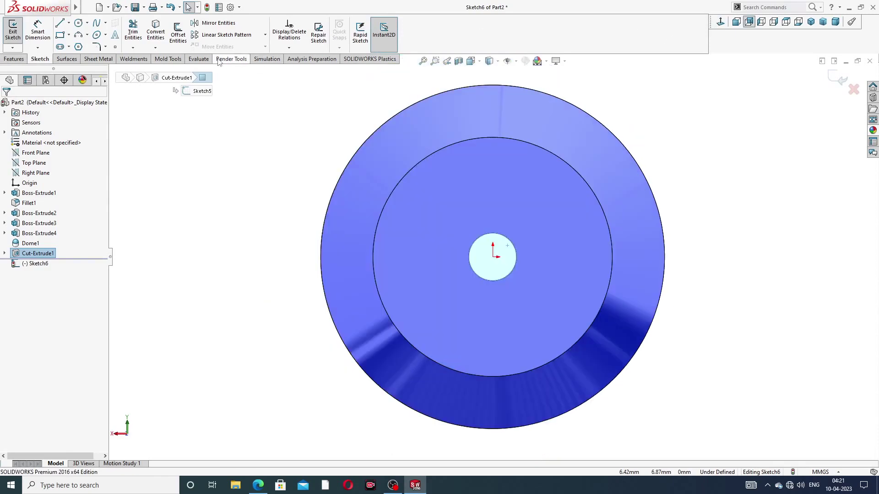
left_click(161, 40)
Extrude the converted circle 15 mm out through the hole as a separate body, with Merge result turned off
mouse_move(285, 164)
middle_mouse_down()
mouse_move(334, 143)
mouse_move(346, 157)
middle_mouse_up()
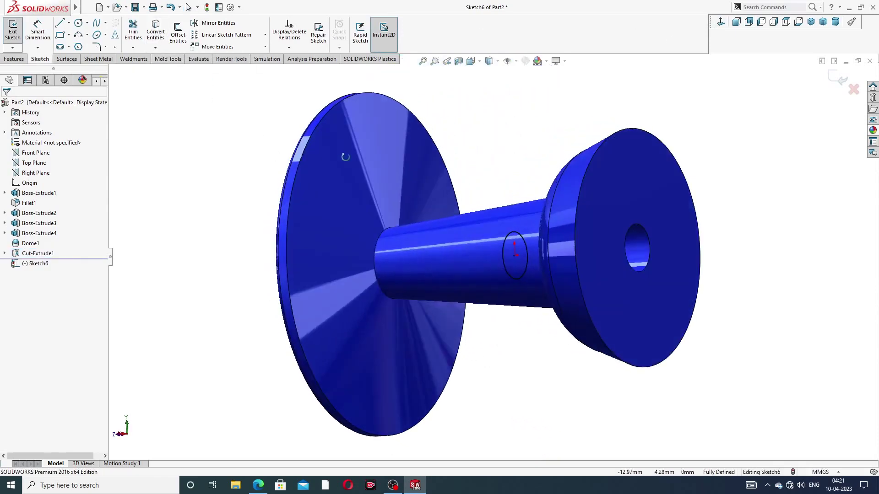
left_click(13, 59)
left_click(17, 32)
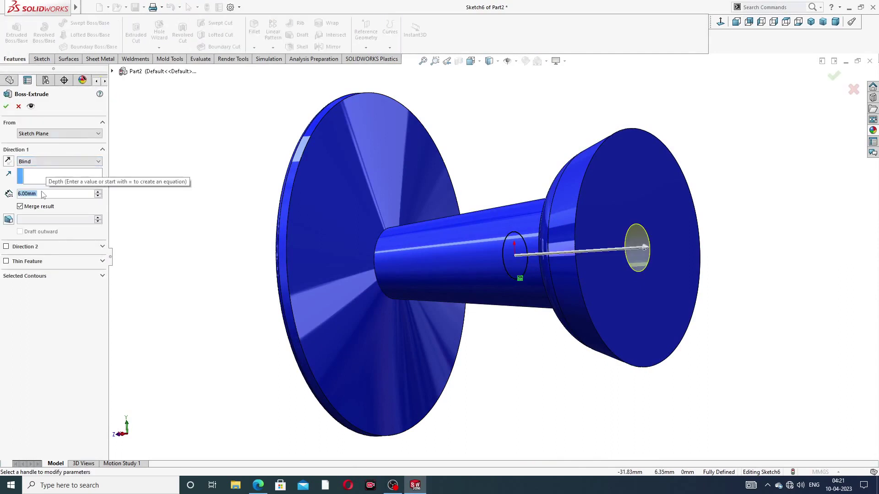
type("15")
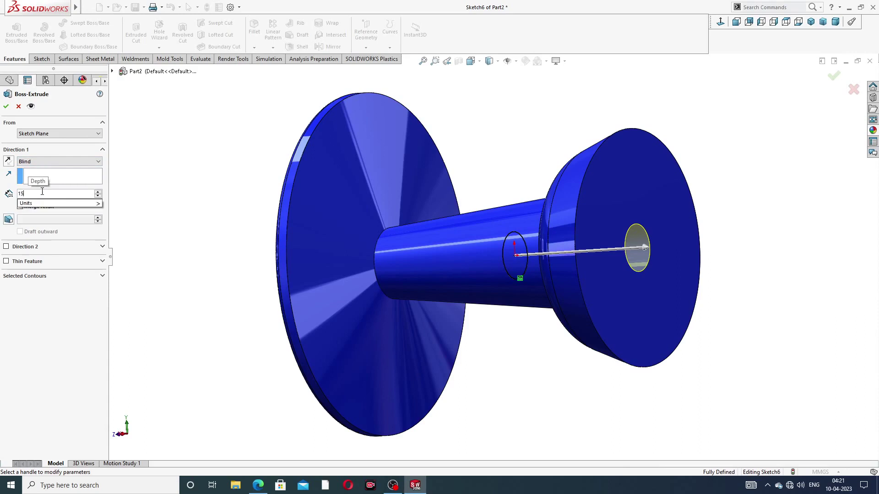
key("Return")
scroll(569, 220, "up", 3)
middle_click_drag(570, 220, 604, 228)
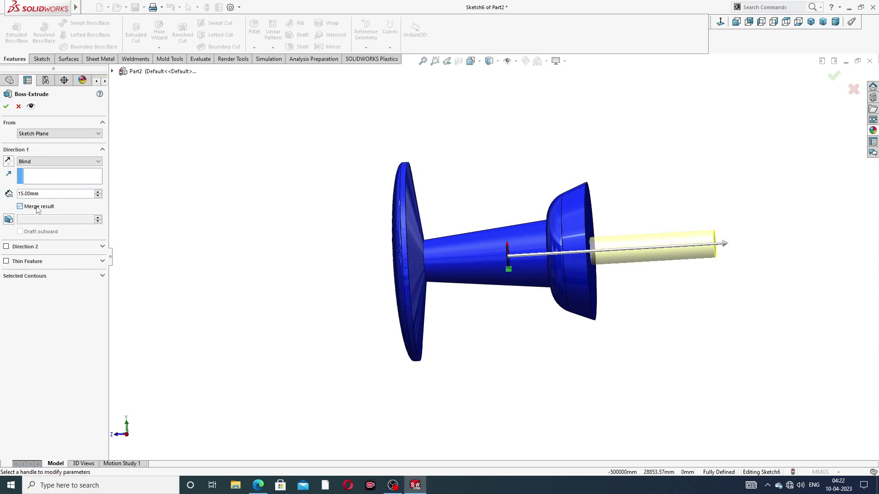
left_click(6, 106)
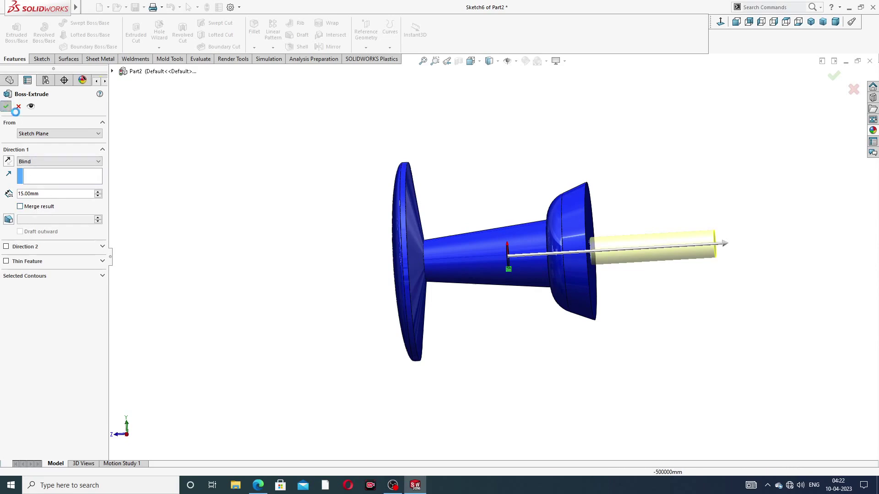
left_click(626, 171)
middle_click_drag(626, 171, 627, 198)
scroll(619, 255, "down", 2)
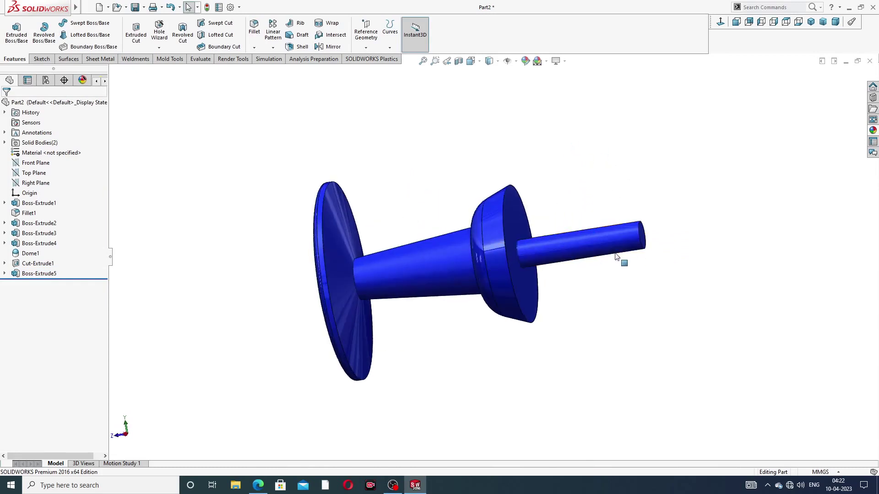
Apply the chromium plate appearance from the Chrome metals to the needle extrusion
scroll(615, 261, "down", 2)
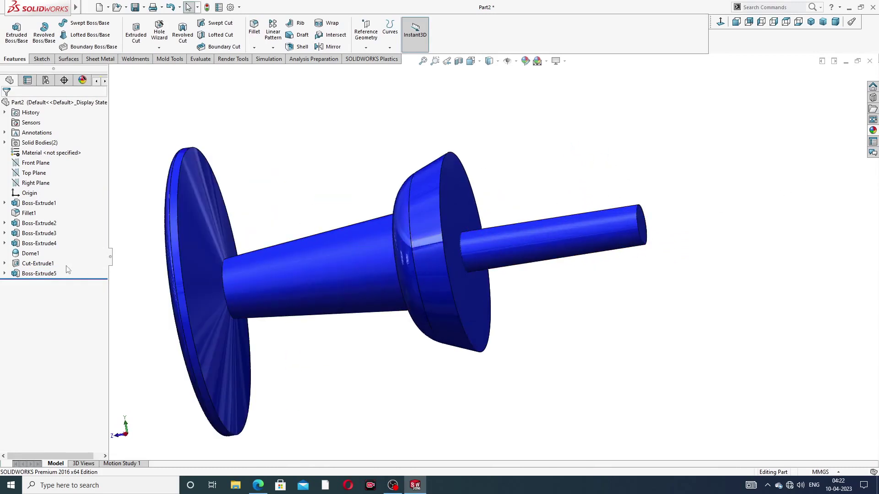
left_click(41, 274)
left_click(873, 130)
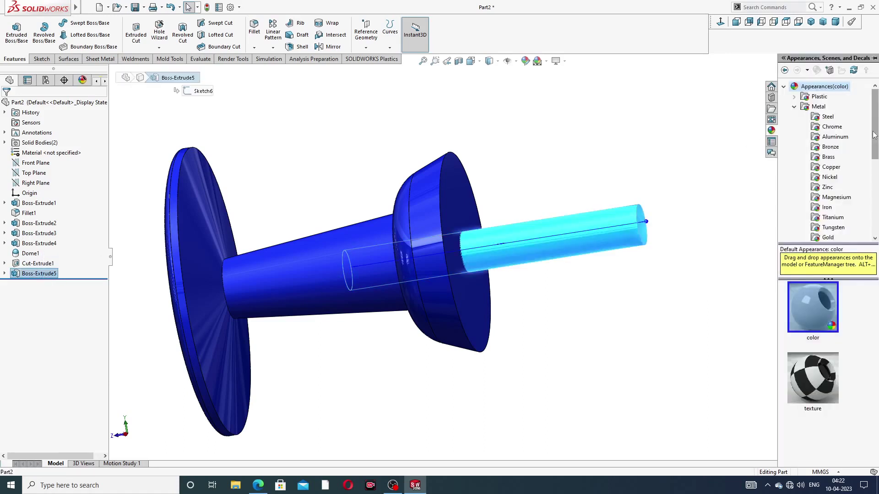
left_click(831, 127)
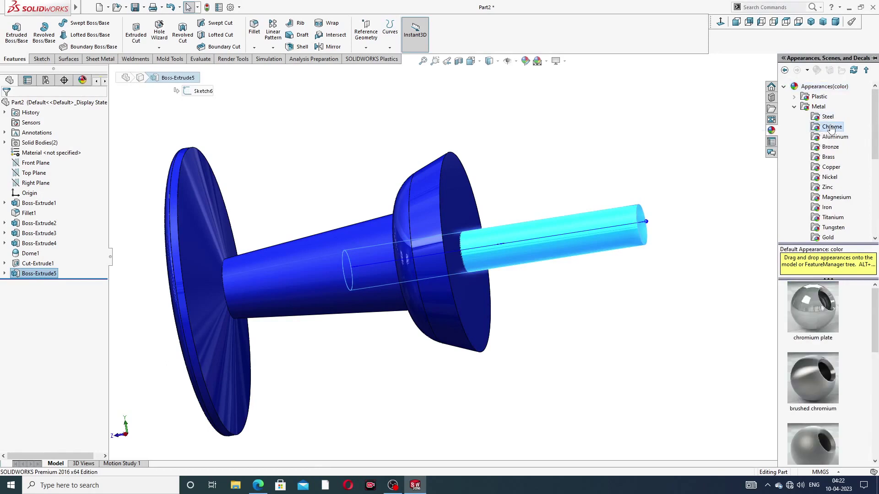
double_click(821, 306)
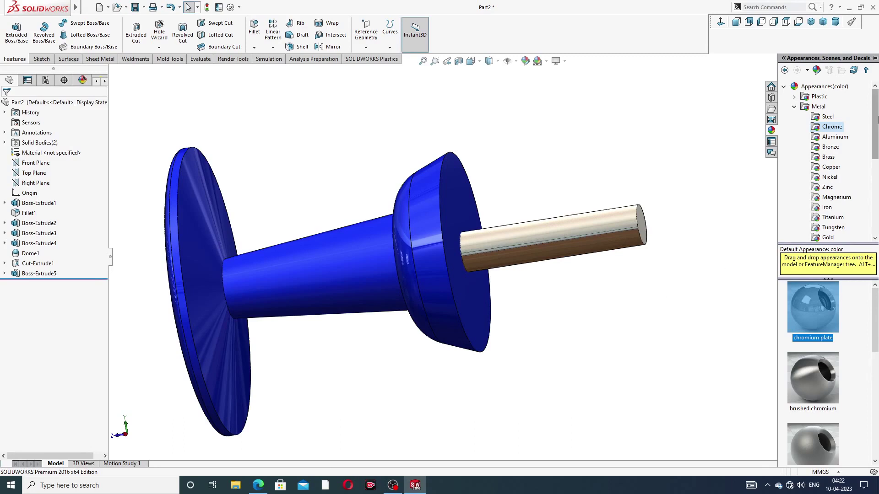
Try the polished nickel appearance on the whole part and undo it
left_click(834, 178)
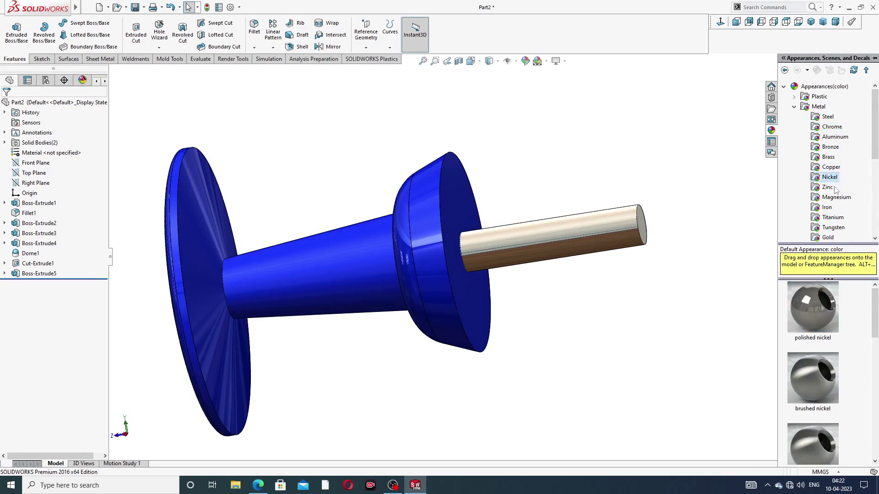
double_click(814, 296)
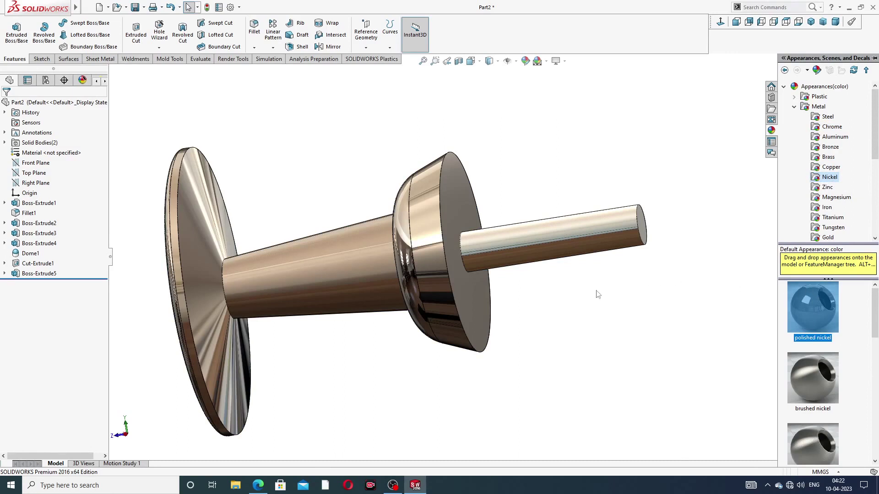
left_click(637, 298)
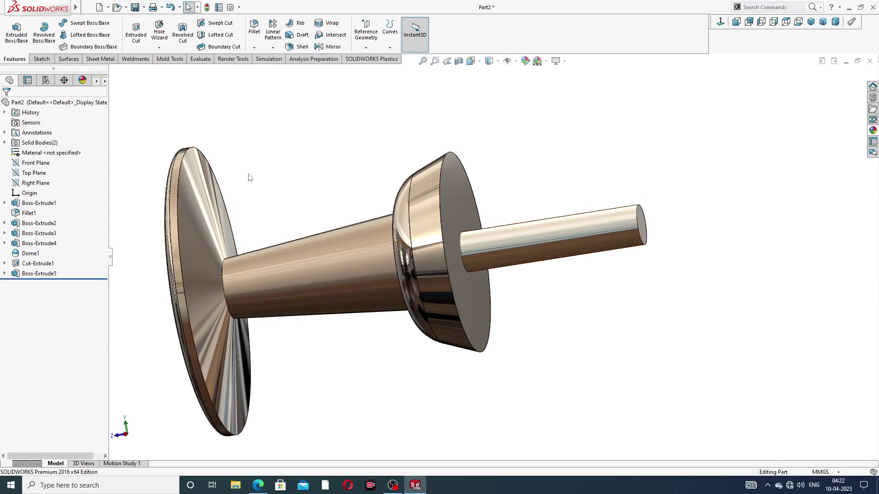
scroll(429, 256, "up", 2)
mouse_move(429, 260)
middle_mouse_down()
mouse_move(412, 265)
mouse_move(426, 262)
middle_mouse_up()
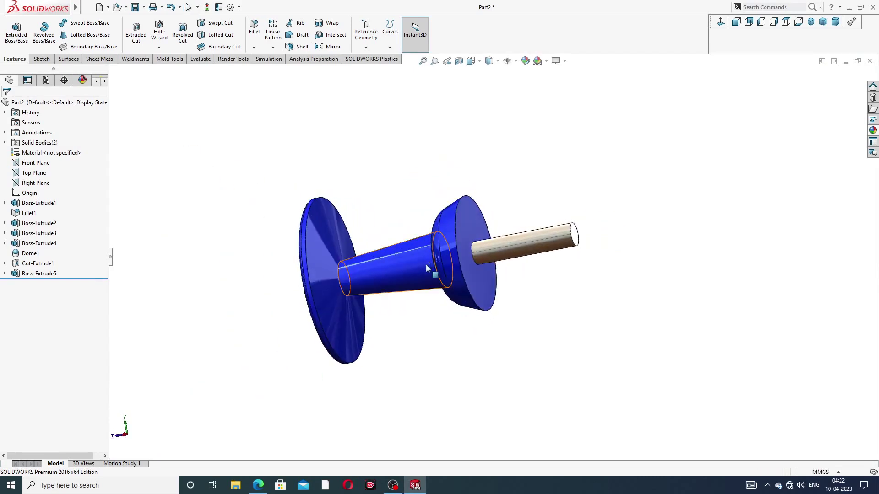
Apply the polished nickel appearance to the needle extrusion only
left_click(54, 274)
left_click(873, 131)
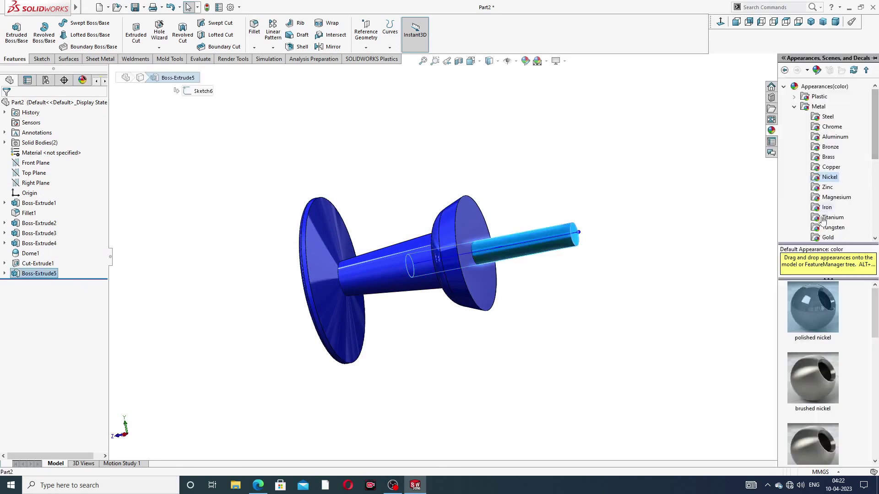
double_click(812, 301)
scroll(540, 266, "down", 3)
middle_click_drag(552, 265, 563, 306)
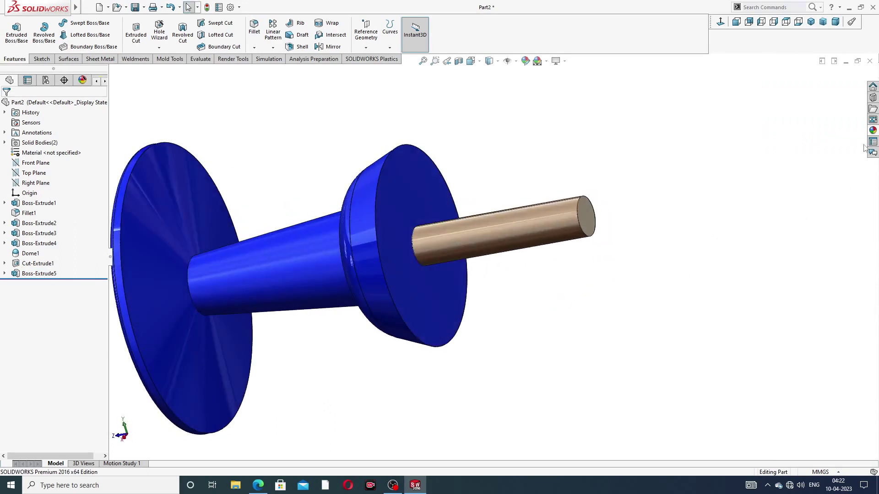
Replace the needle extrusion's appearance with chromium plate from the Chrome metals
left_click(872, 130)
left_click(832, 126)
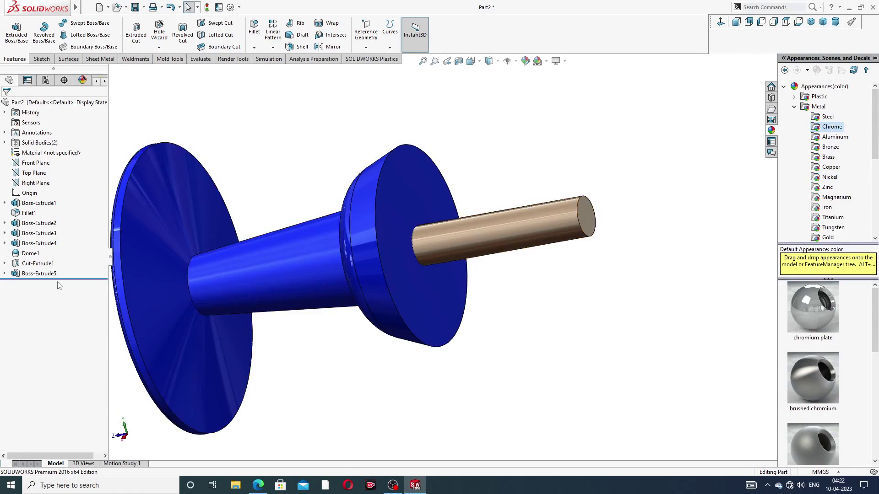
left_click(40, 274)
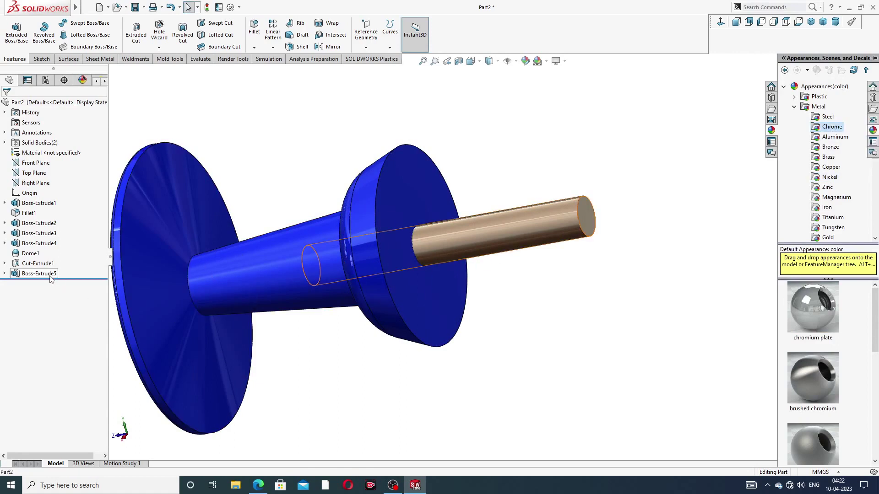
left_click(873, 131)
left_click(813, 307)
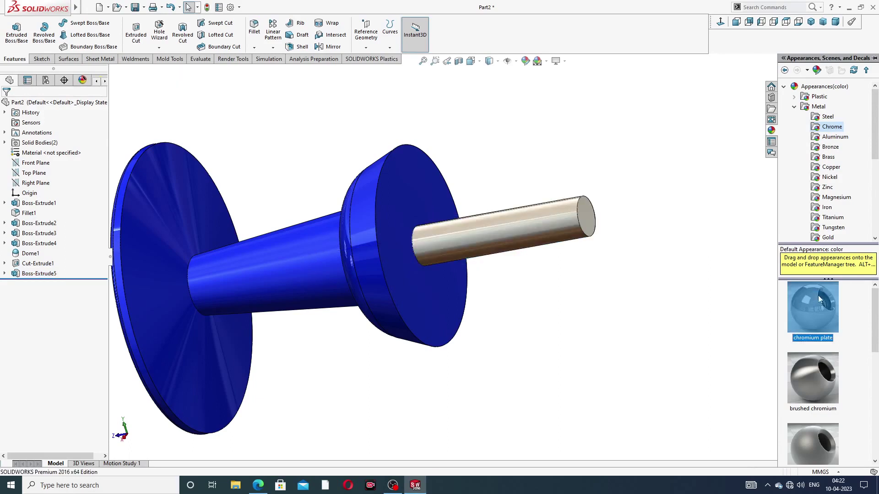
key("f")
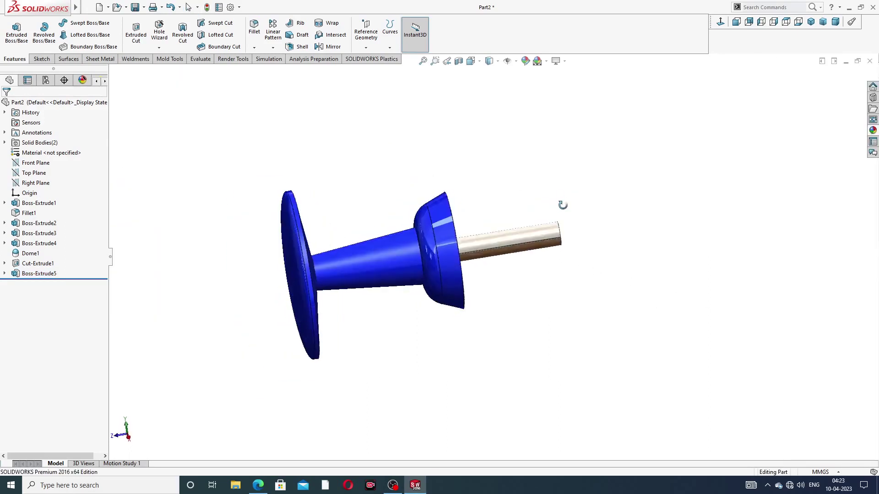
Start a sketch on the free end face of the needle and convert its circular edge into the sketch
scroll(481, 255, "down", 2)
middle_click_drag(603, 212, 573, 226)
scroll(607, 230, "down", 2)
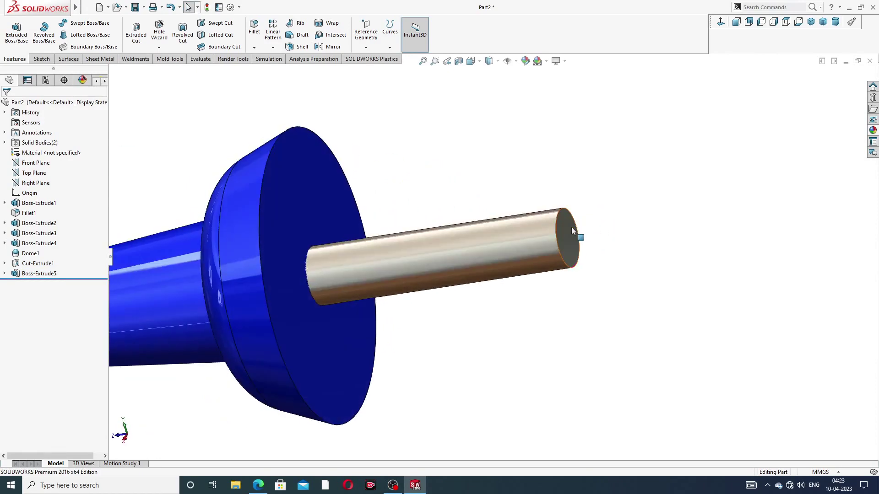
left_click(570, 231)
left_click(597, 205)
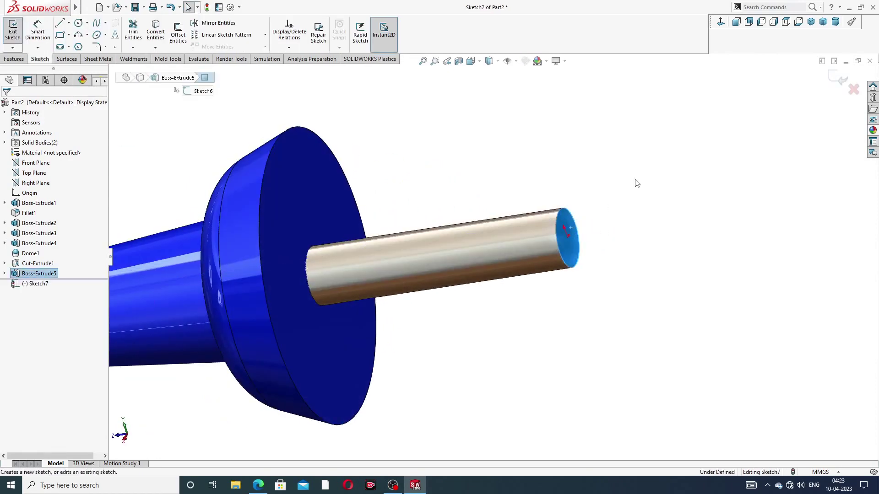
left_click(157, 32)
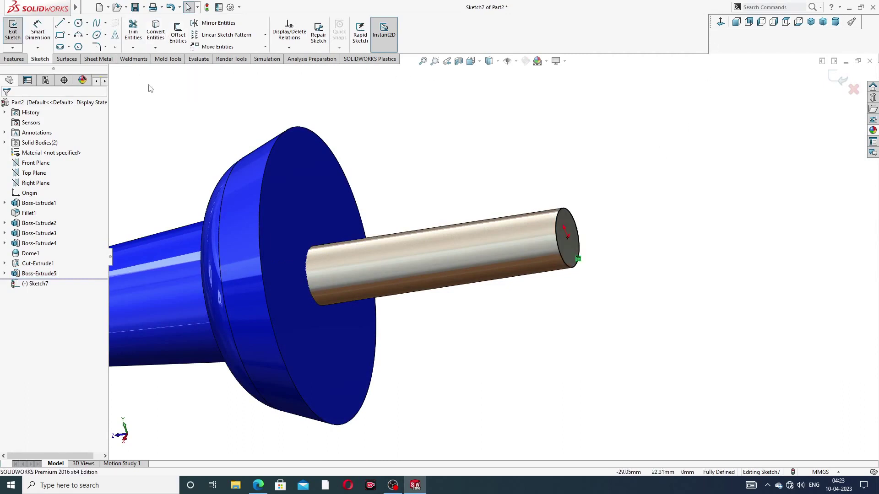
Set up a blind boss extrude of the converted circle with a depth of 3 mm and Merge result on
left_click(14, 59)
left_click(19, 43)
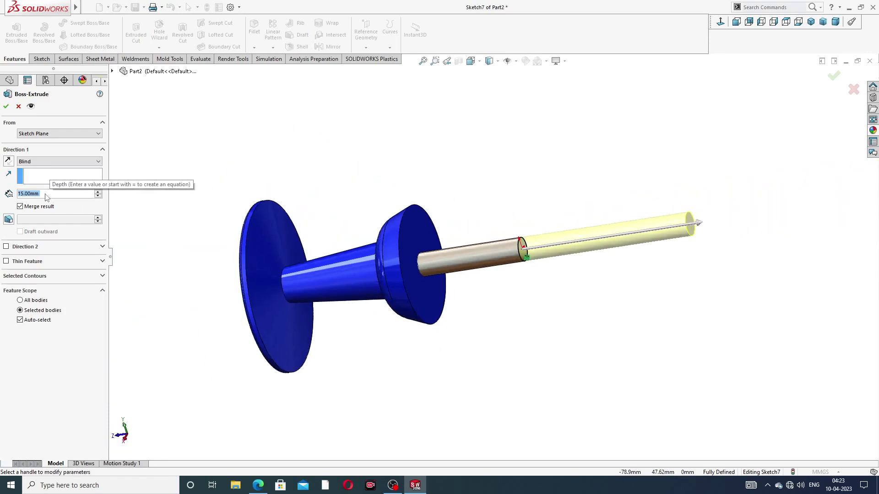
type("3")
key("Return")
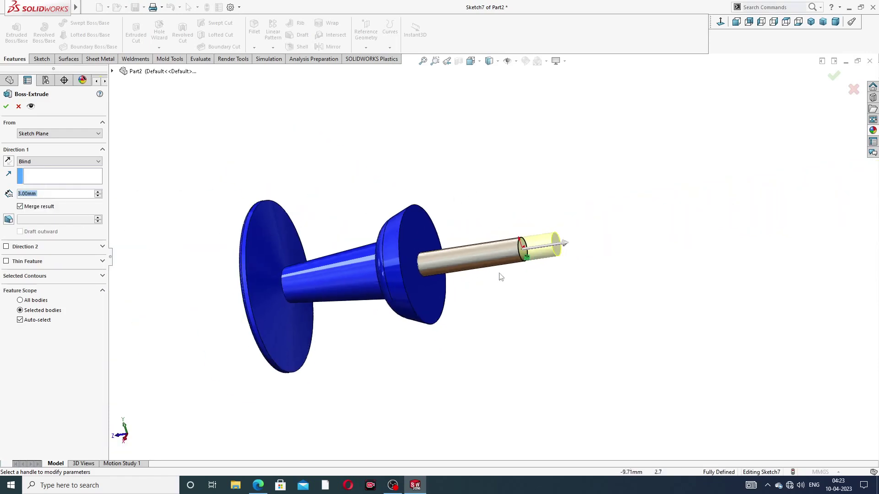
Check the tip angle in the PIN DESIGN drawing, then complete the extrusion with an inward draft of 19°
left_click(9, 221)
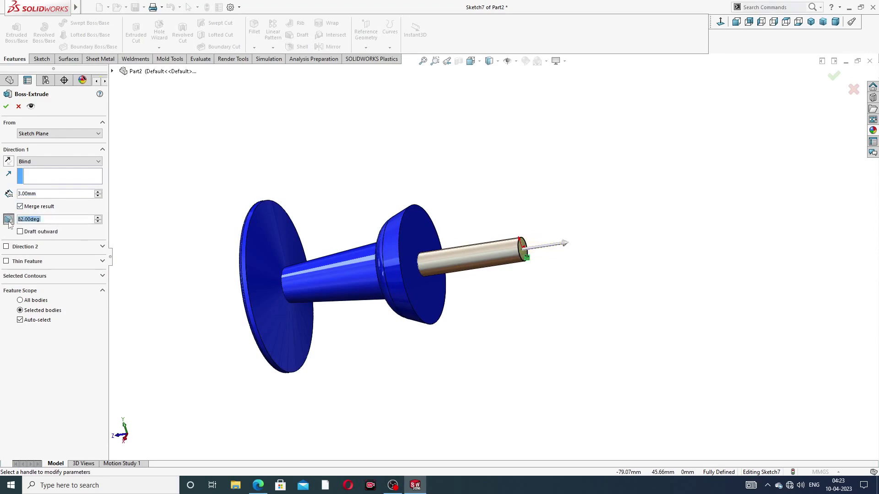
left_click(259, 485)
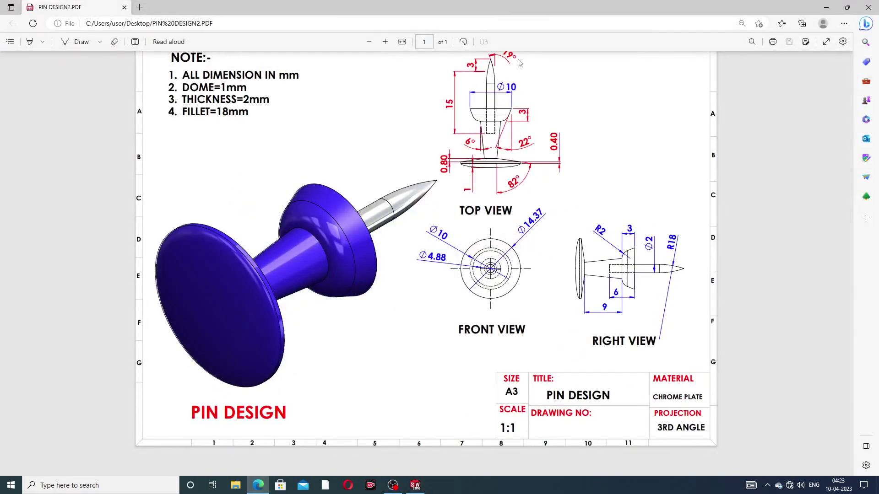
left_click(256, 480)
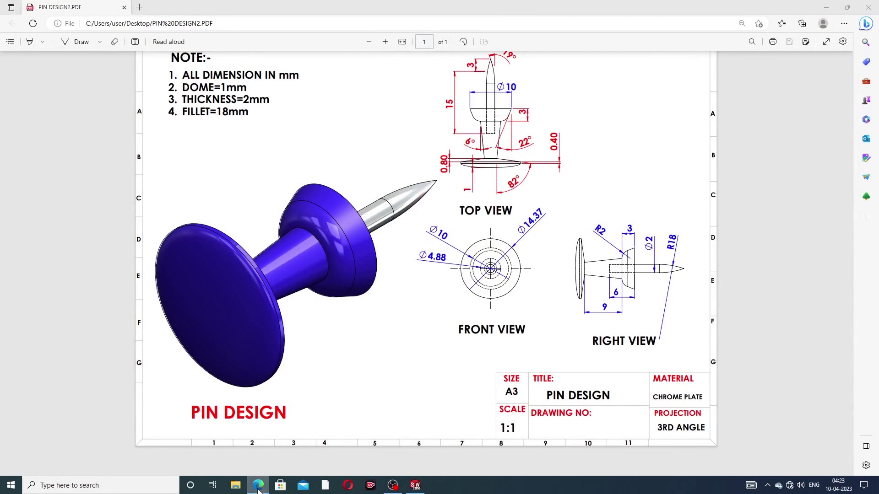
left_click_drag(50, 222, 7, 223)
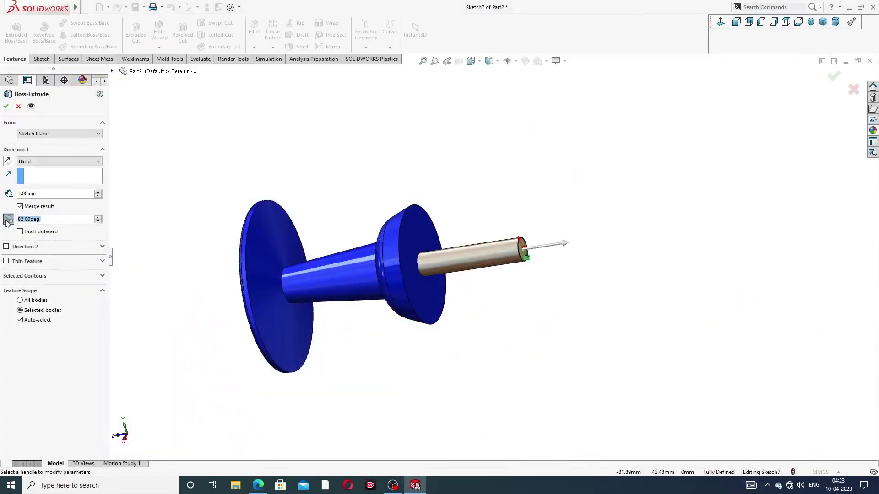
type("19")
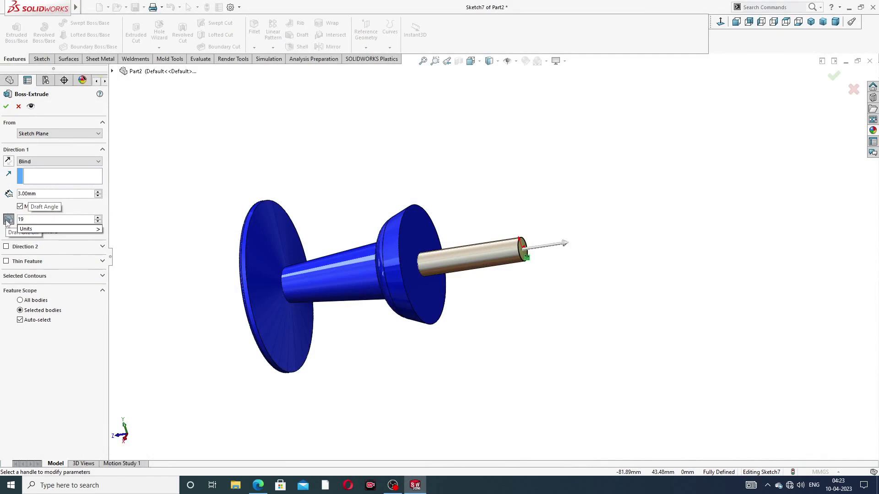
key("Return")
scroll(541, 229, "down", 4)
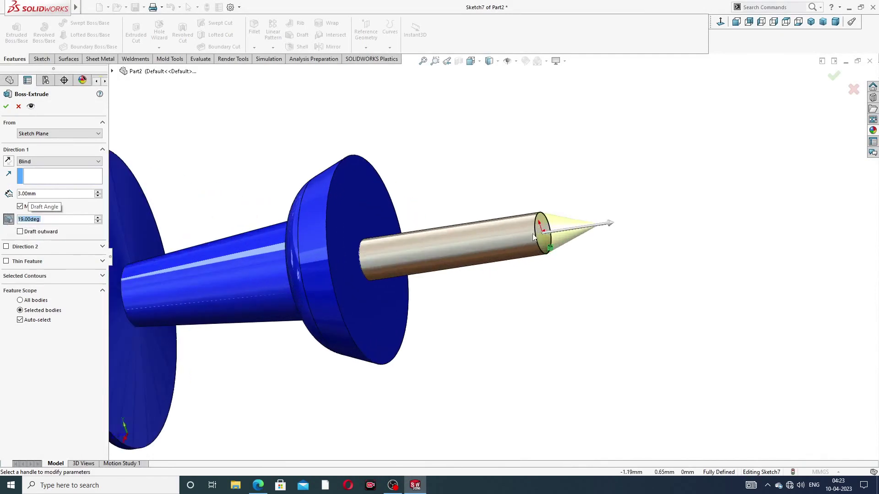
middle_click_drag(541, 229, 620, 247)
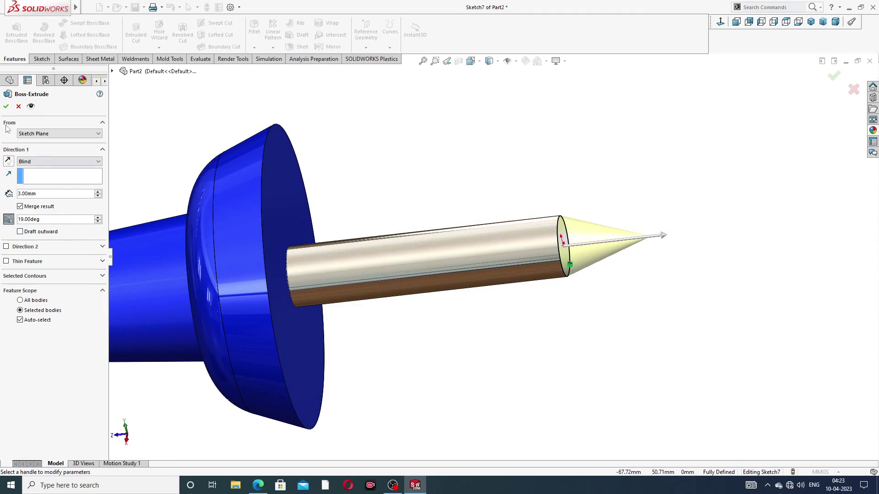
left_click(6, 106)
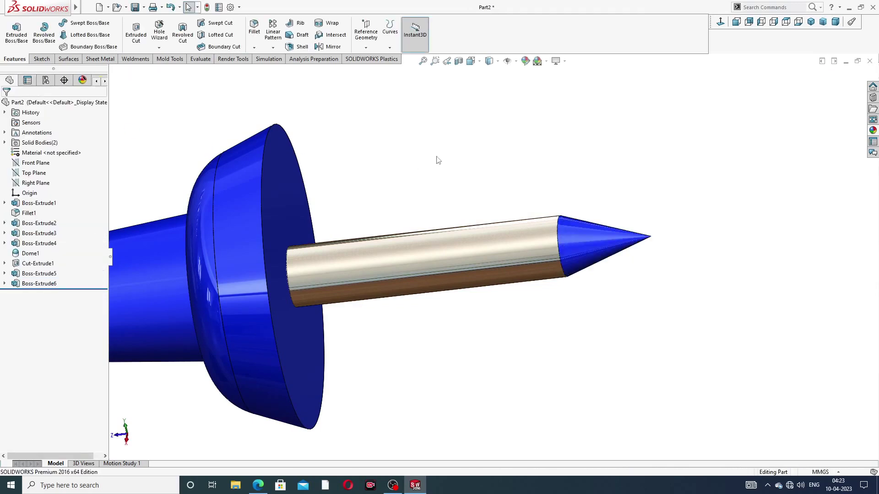
Apply the chromium plate appearance to the conical needle tip
left_click(38, 283)
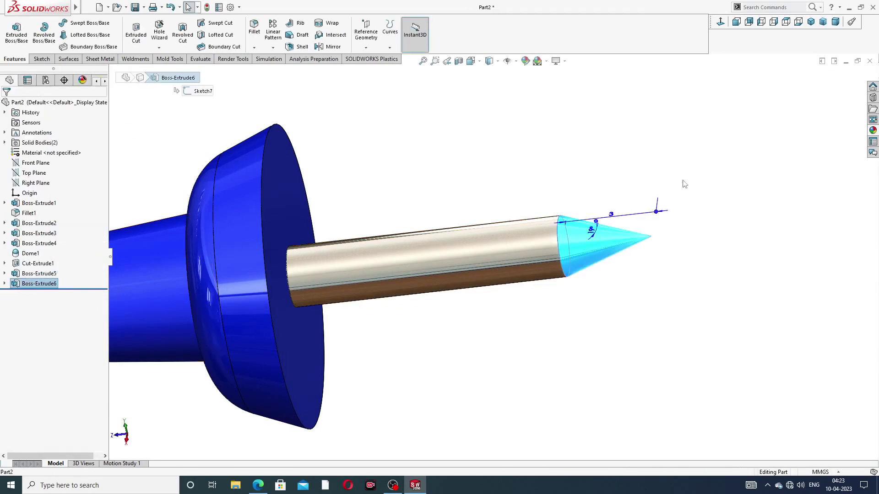
left_click(872, 130)
left_click(815, 302)
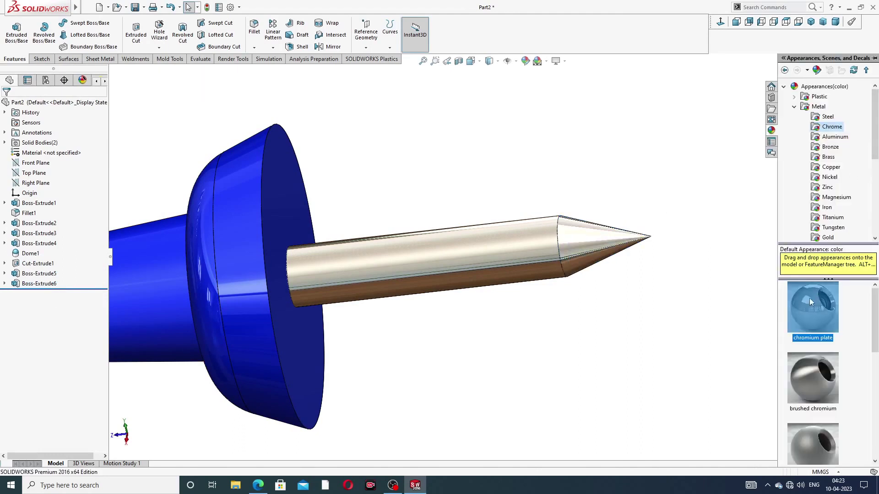
left_click(689, 280)
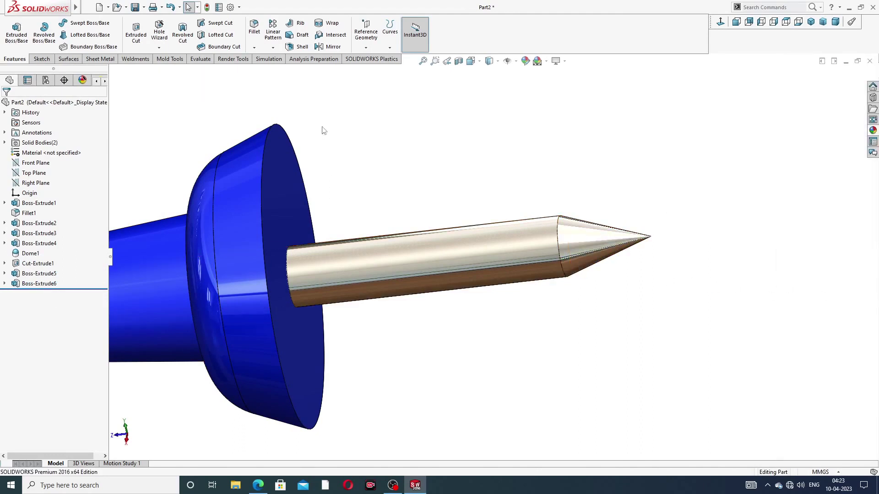
Check the fillet radius in the drawing and round the edge between needle shaft and conical tip with an 18 mm symmetric fillet
scroll(350, 178, "up", 2)
left_click(258, 485)
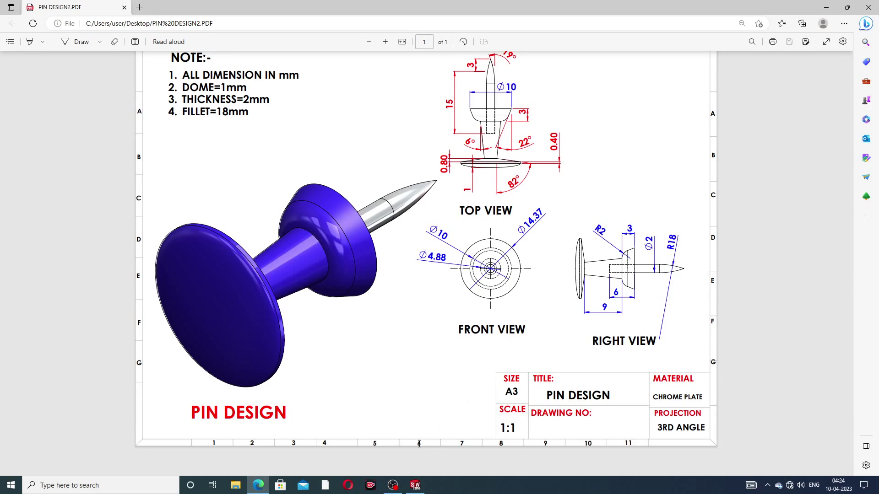
left_click(258, 485)
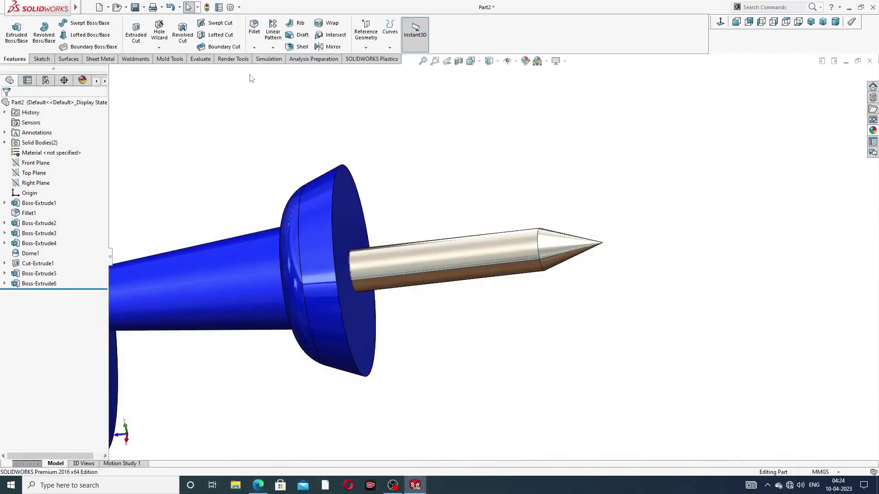
left_click(254, 28)
scroll(482, 256, "down", 2)
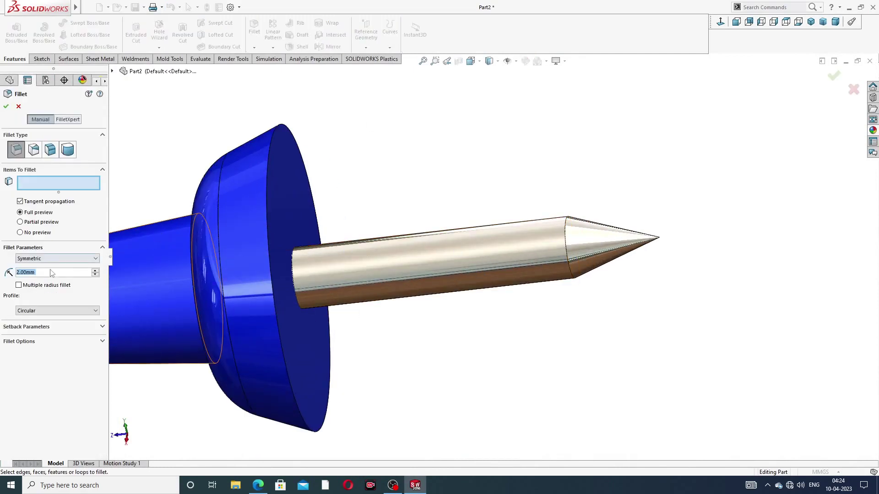
type("18")
key("Return")
left_click(568, 230)
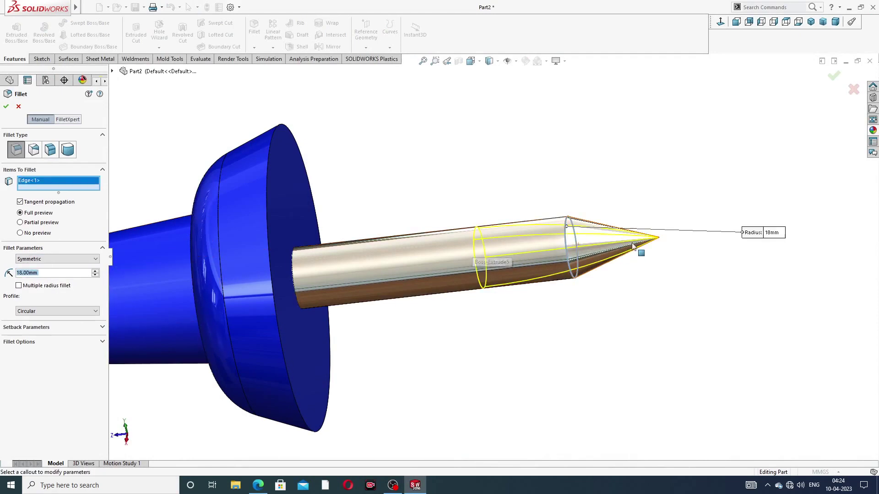
left_click(6, 108)
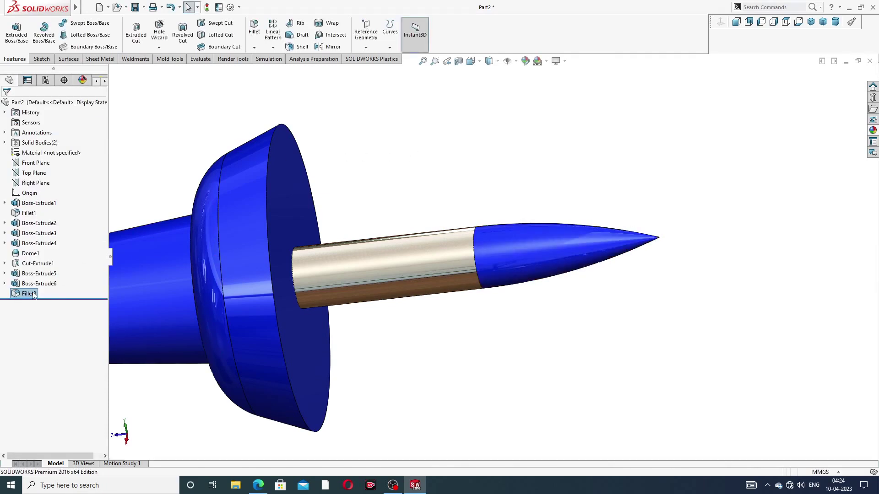
Apply the chromium plate appearance to the fillet feature that rounds the needle tip
left_click(20, 295)
left_click(20, 295)
left_click(873, 131)
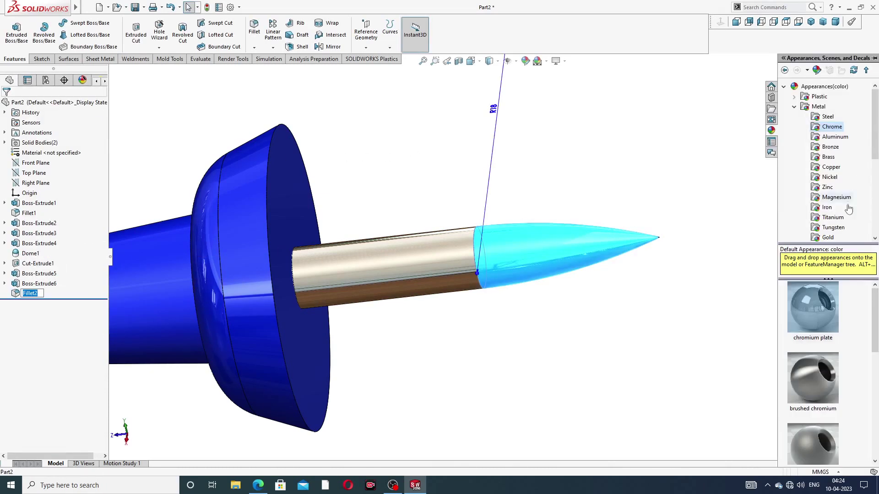
left_click_drag(819, 304, 659, 240)
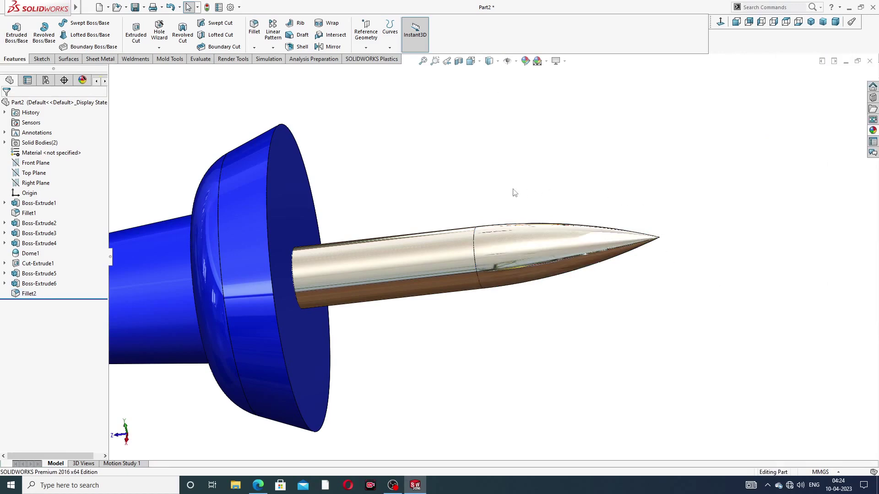
scroll(514, 190, "up", 4)
middle_click_drag(442, 295, 351, 226)
scroll(353, 231, "down", 3)
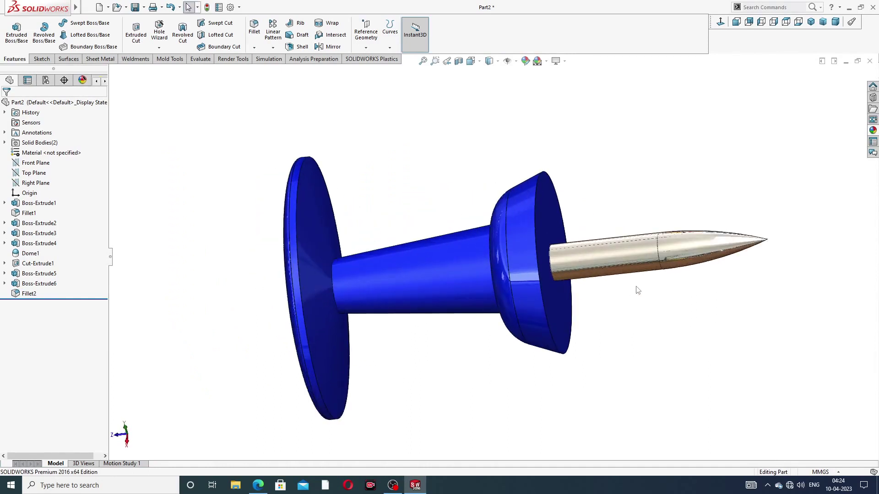
middle_click_drag(638, 290, 558, 322)
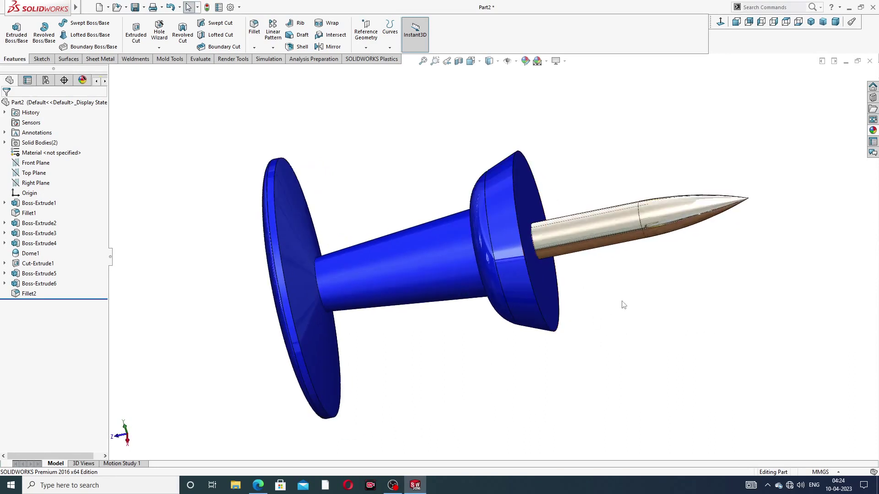
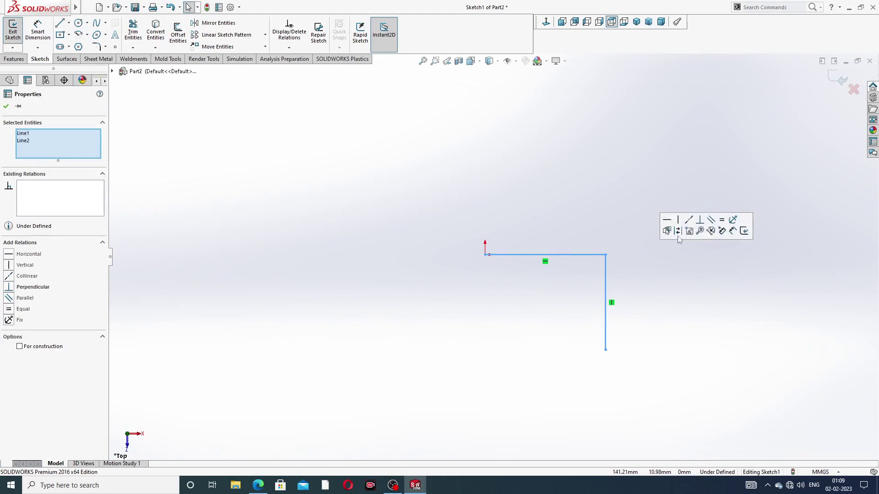
Make the horizontal and vertical sketch lines equal in length and dimension the horizontal line to 42 mm
left_click(721, 220)
left_click(682, 182)
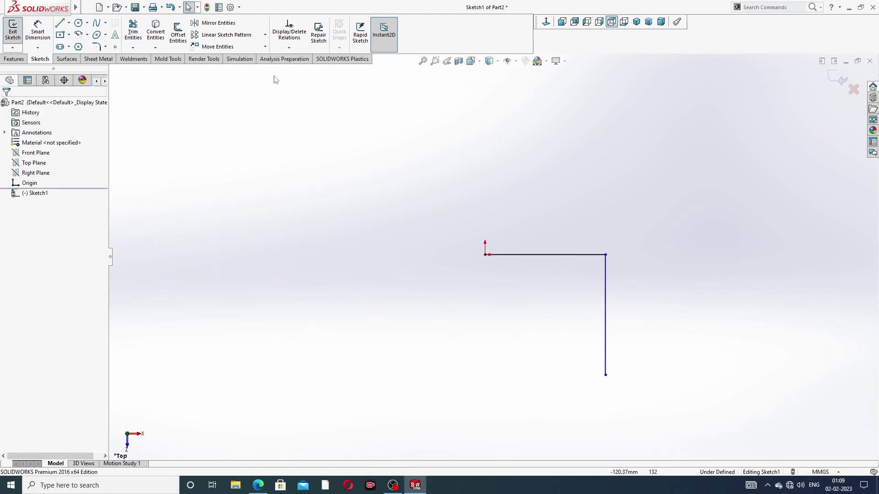
left_click(38, 32)
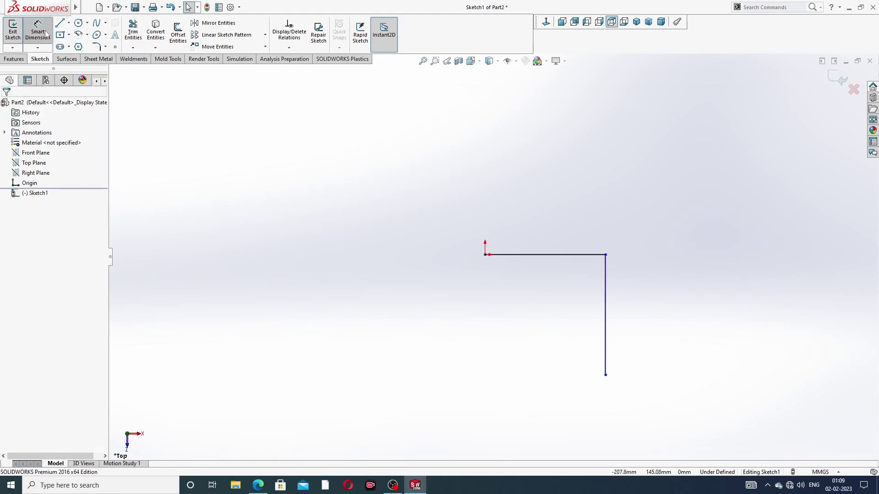
left_click(539, 254)
left_click(544, 238)
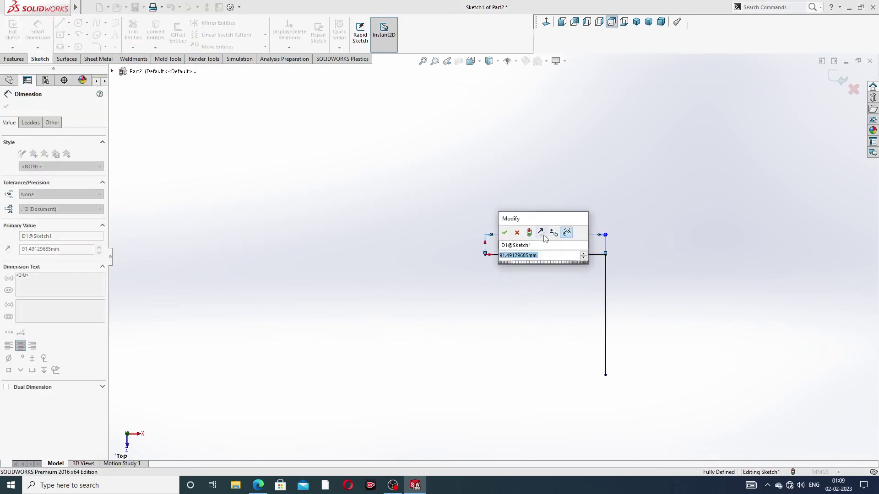
type("42")
key("Return")
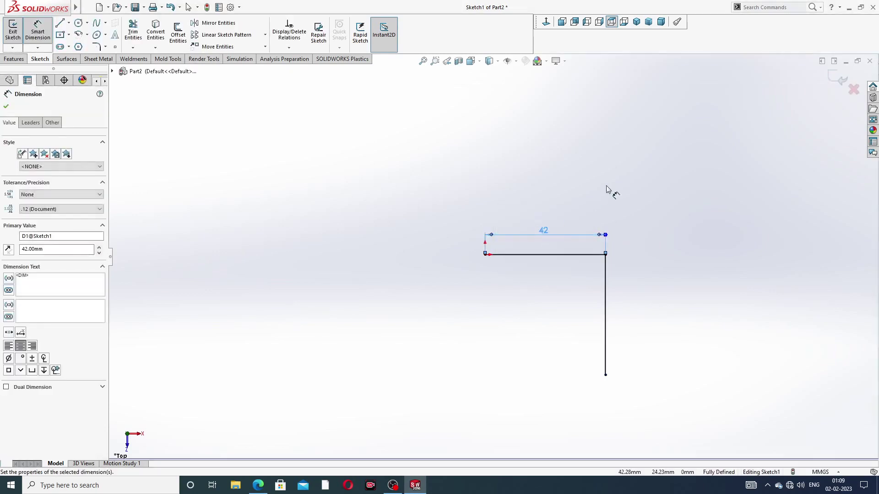
key("Escape")
right_click(613, 168)
left_click(640, 136)
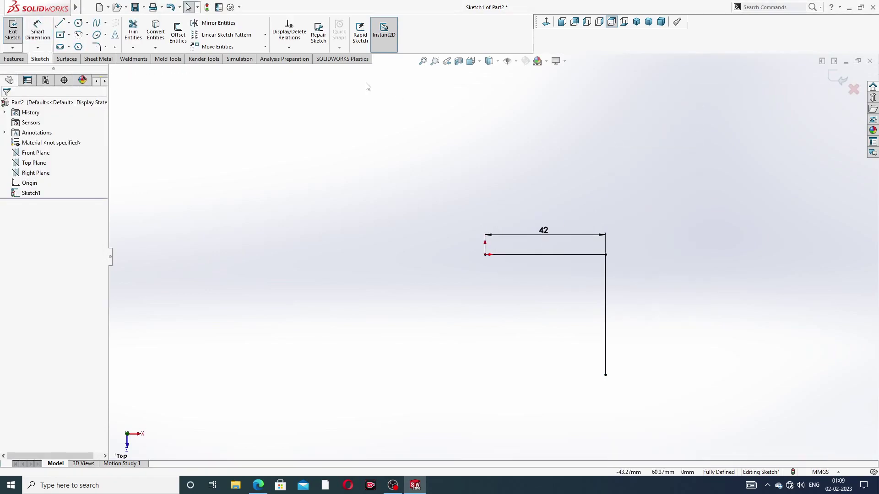
Round the corner between the horizontal and vertical lines with an 18 mm sketch fillet, accepting removal of the equal-length relation
left_click(105, 47)
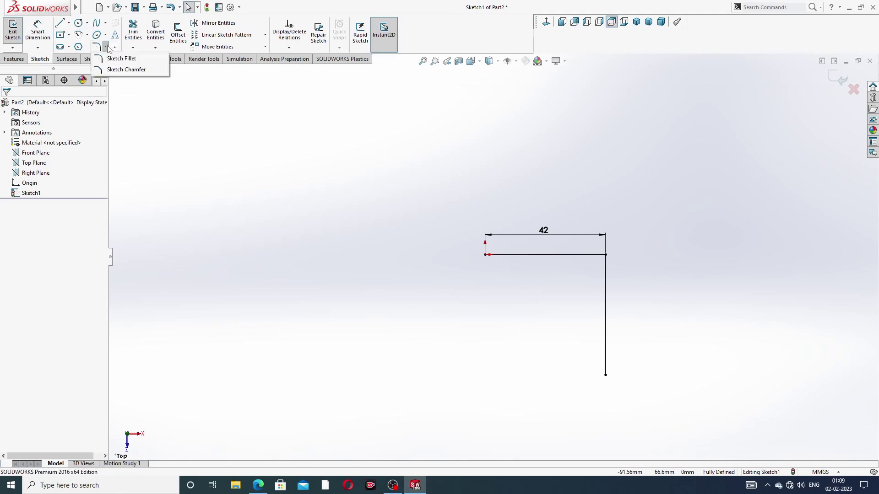
left_click(105, 48)
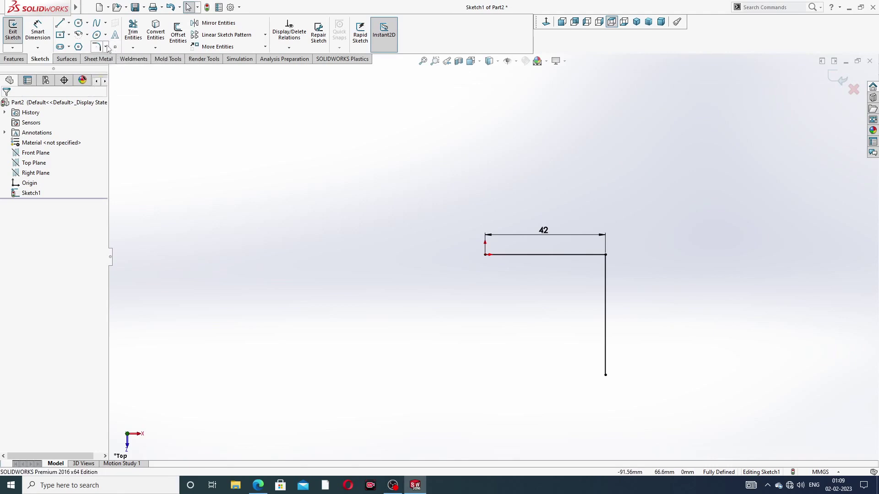
left_click(106, 47)
left_click(120, 56)
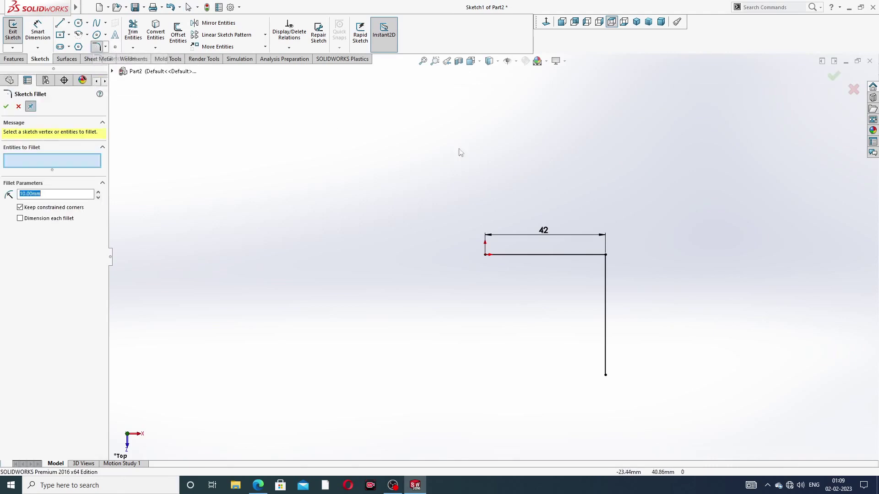
left_click(606, 255)
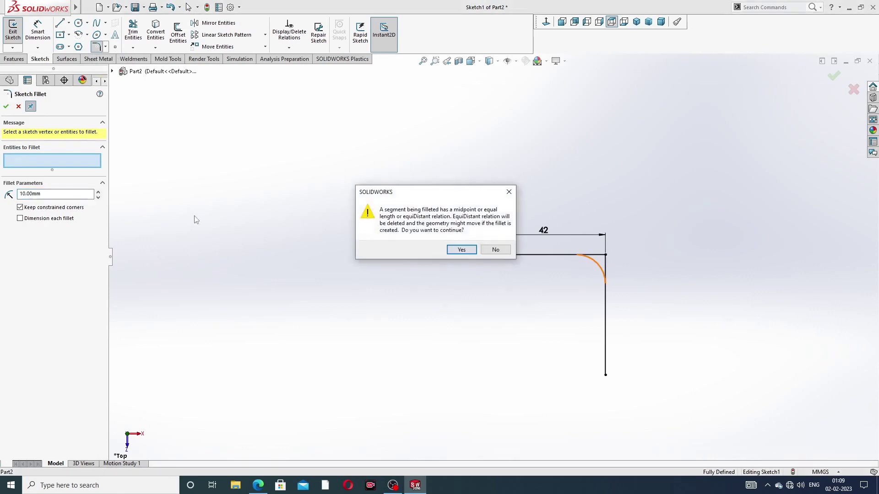
left_click(461, 249)
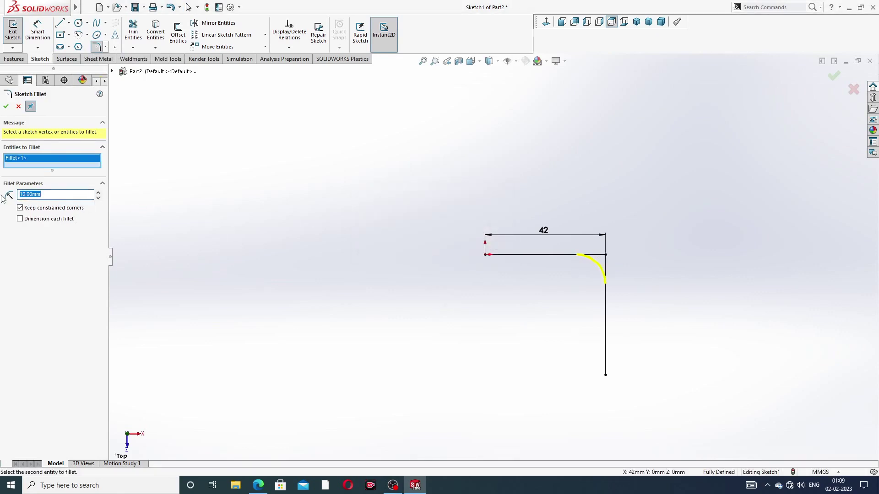
type("18")
key("Return")
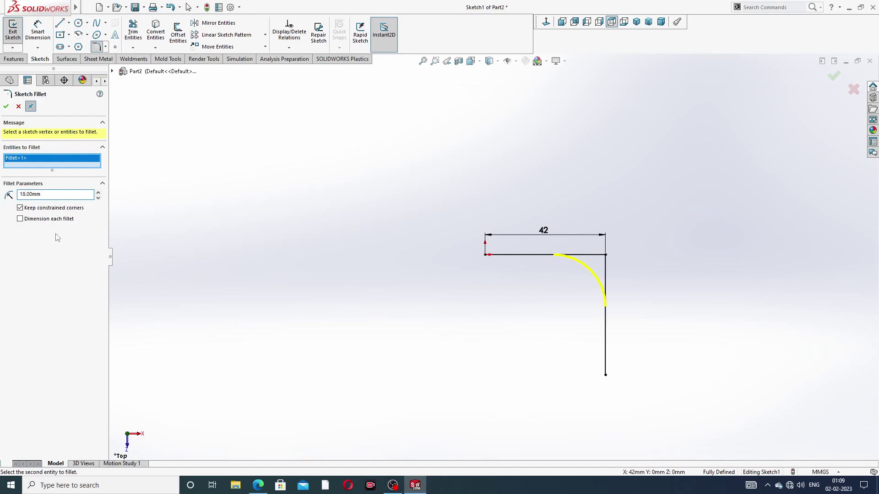
left_click(6, 107)
left_click(6, 107)
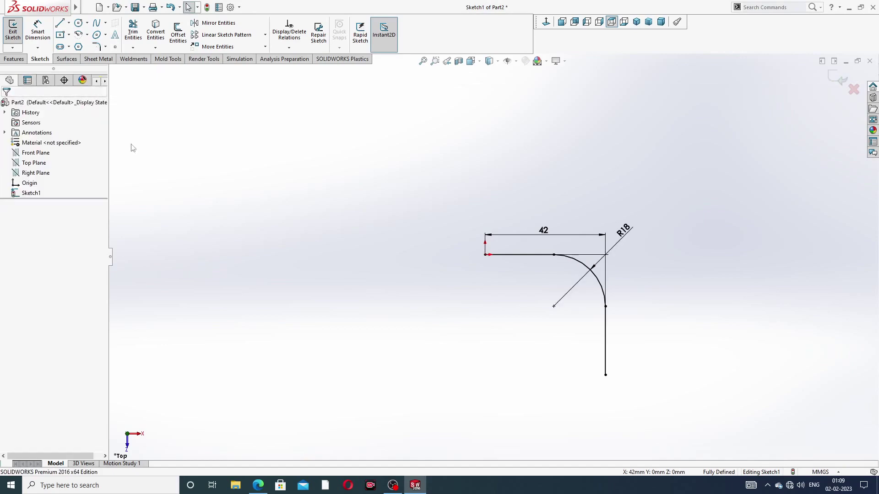
Check the path dimensions in the PIPE ELBOW drawing, then finish the path sketch
left_click(258, 485)
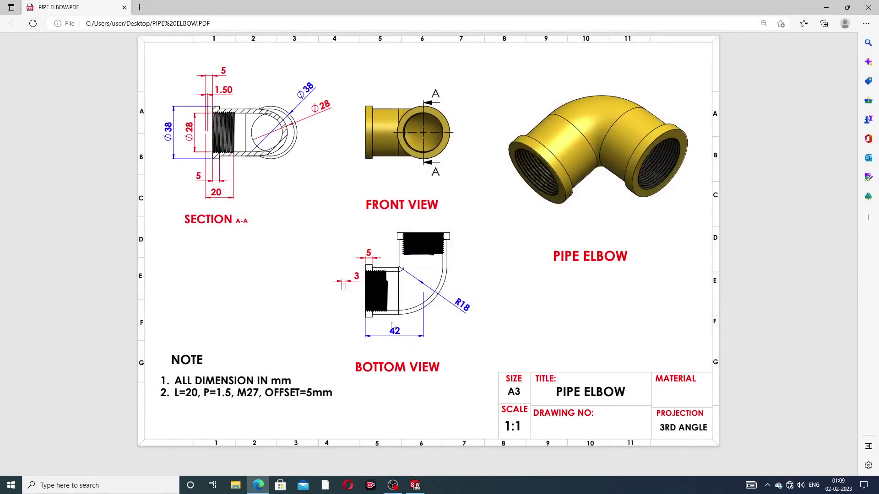
left_click(259, 485)
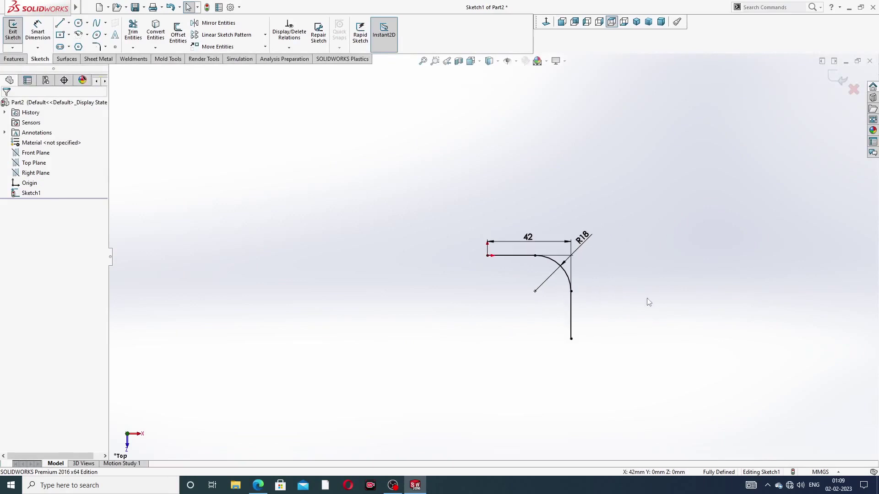
left_click(842, 81)
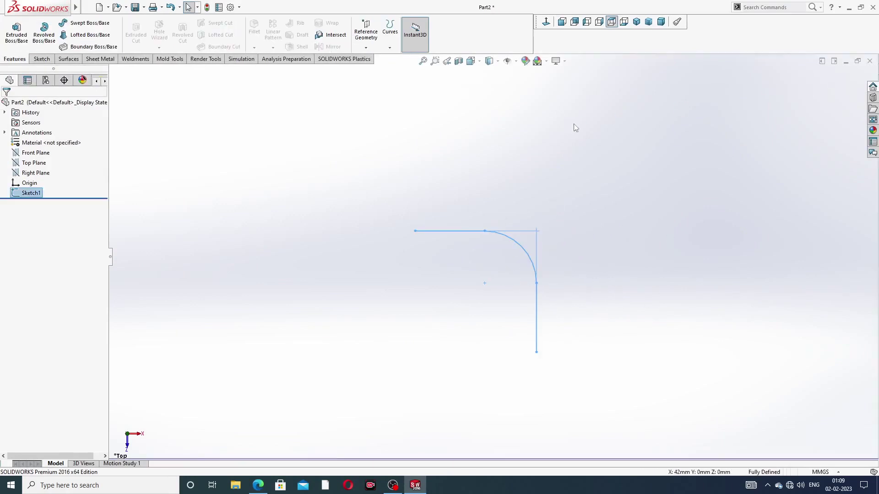
Set up a swept boss along the elbow path with a circular profile, using the 28 mm diameter from the PIPE ELBOW drawing
left_click(92, 24)
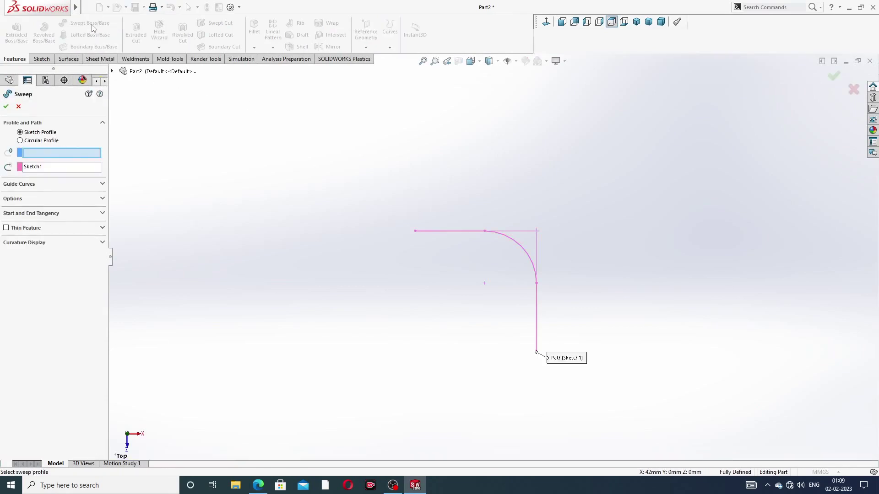
left_click(49, 145)
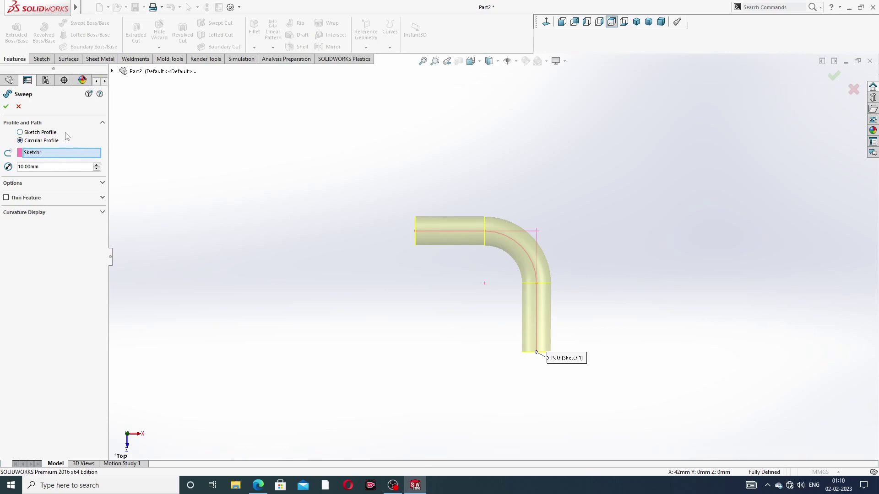
scroll(500, 323, "down", 2)
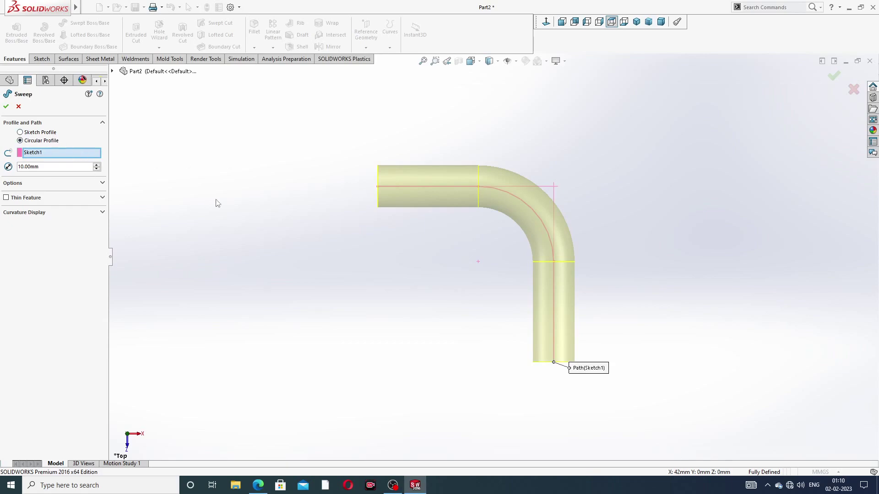
middle_click_drag(217, 203, 284, 212)
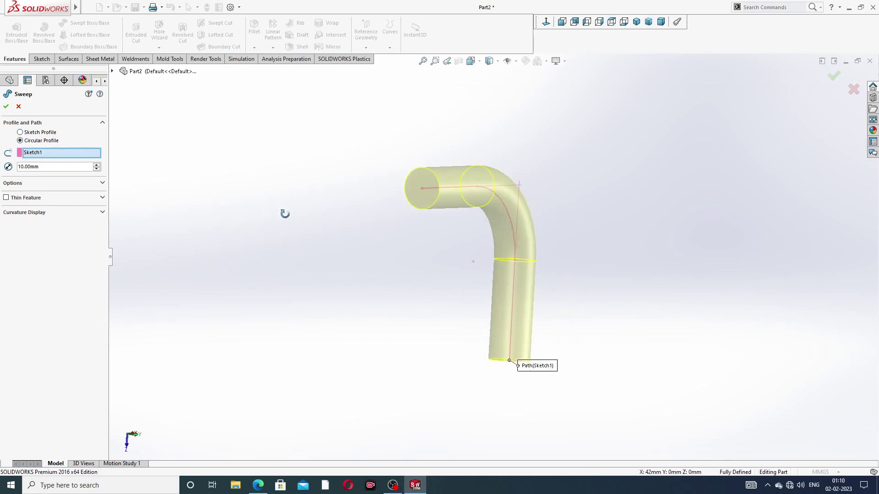
left_click(258, 486)
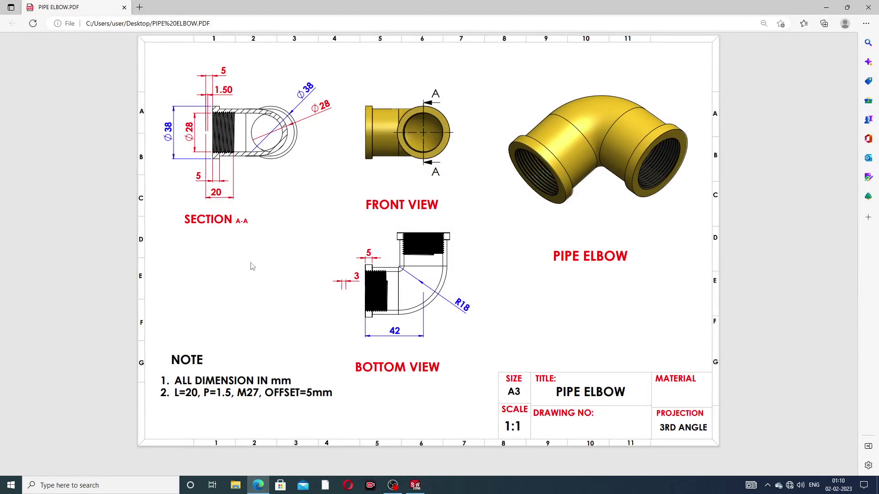
left_click(258, 486)
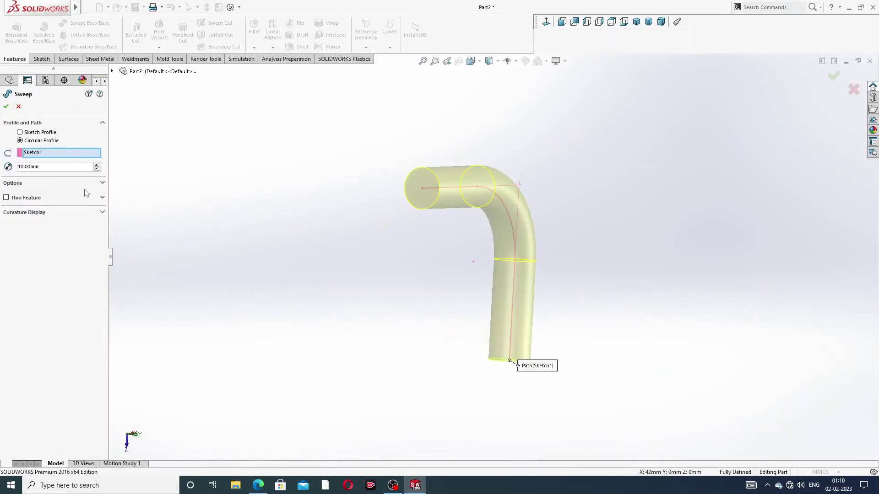
left_click_drag(52, 165, 1, 170)
type("28")
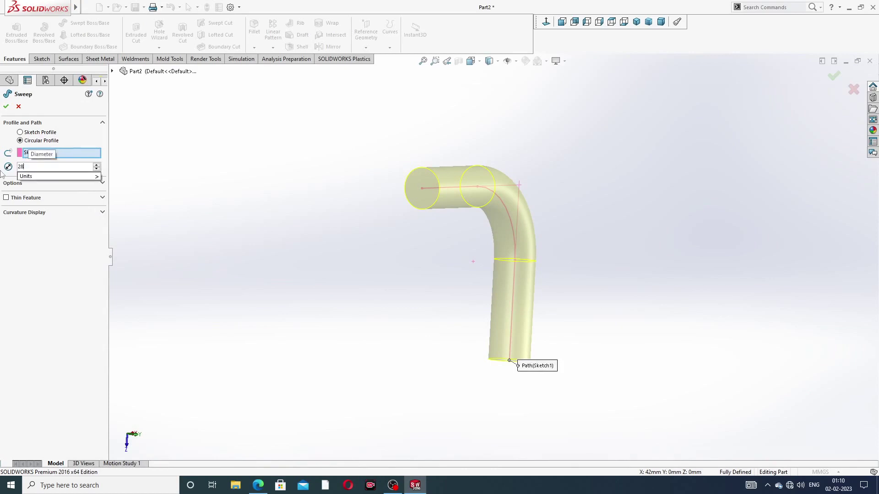
key("Return")
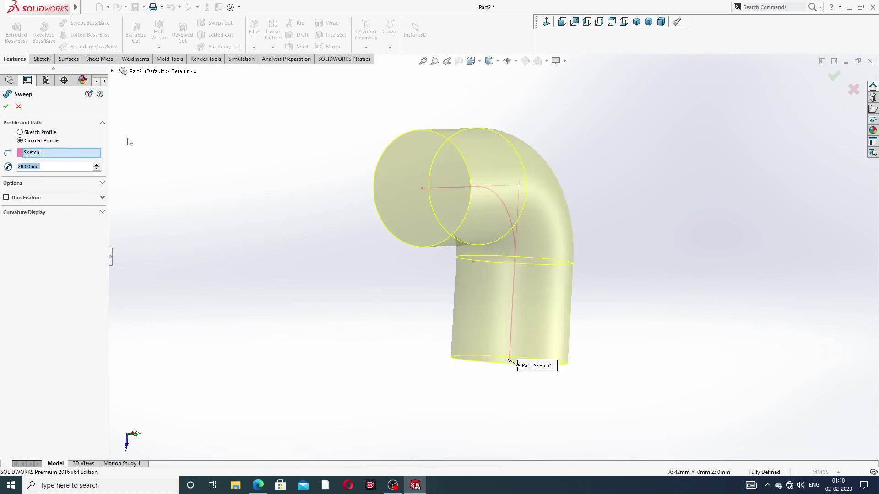
Check the wall thickness in the PIPE ELBOW drawing, then finish the sweep as a 3 mm one-direction thin feature with the wall outward
left_click(258, 487)
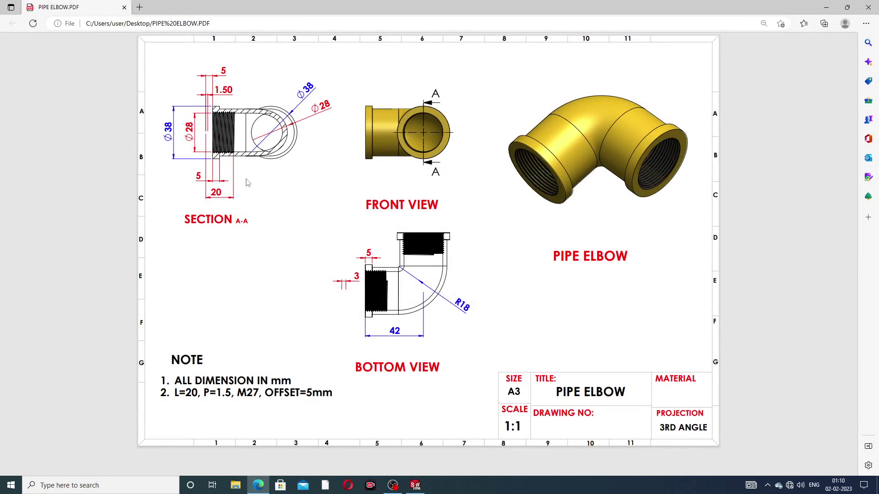
left_click(258, 486)
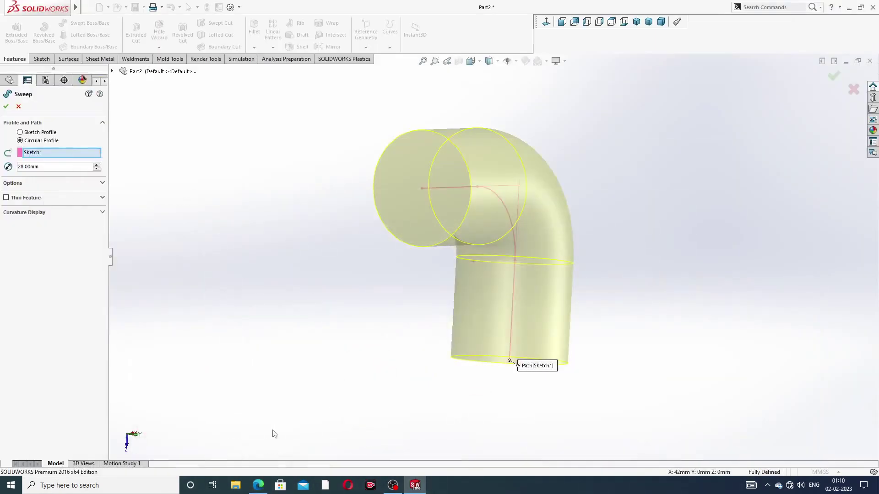
left_click(6, 198)
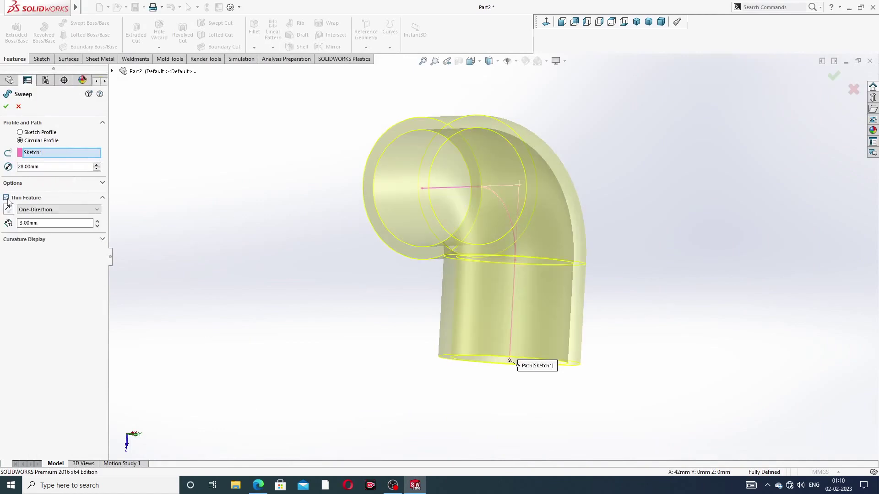
double_click(41, 223)
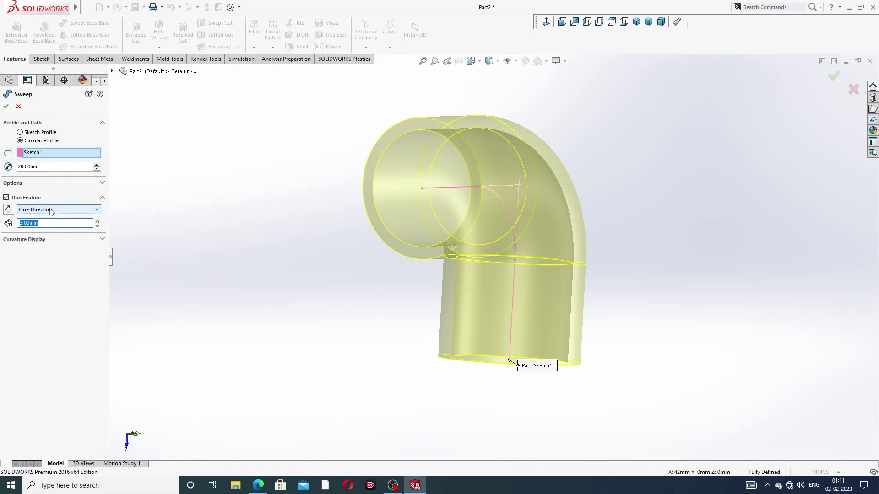
left_click(9, 209)
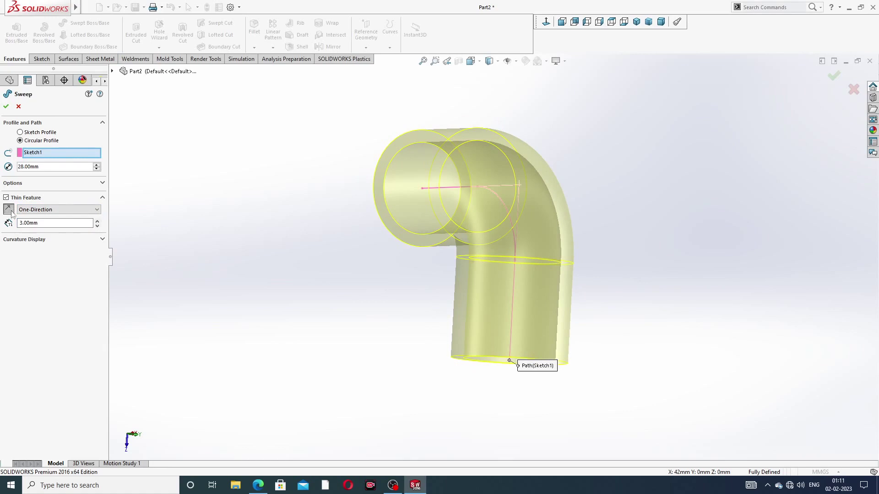
left_click(9, 209)
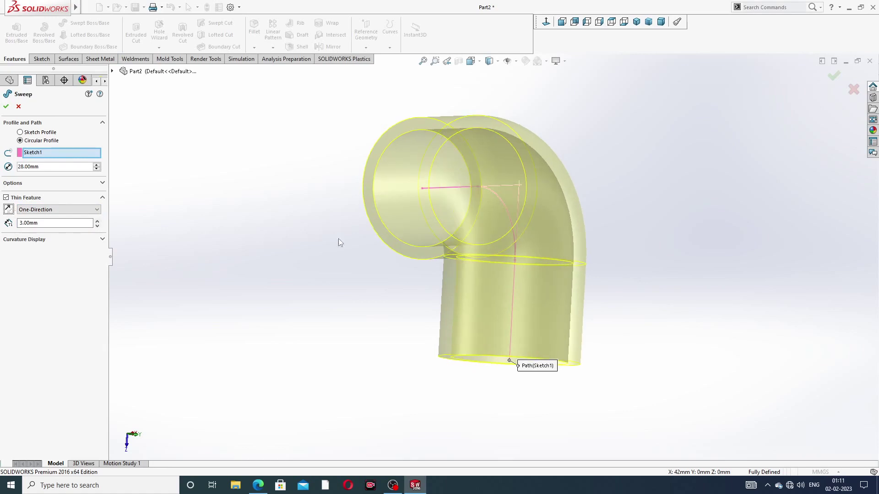
middle_click_drag(356, 247, 313, 228)
left_click(9, 209)
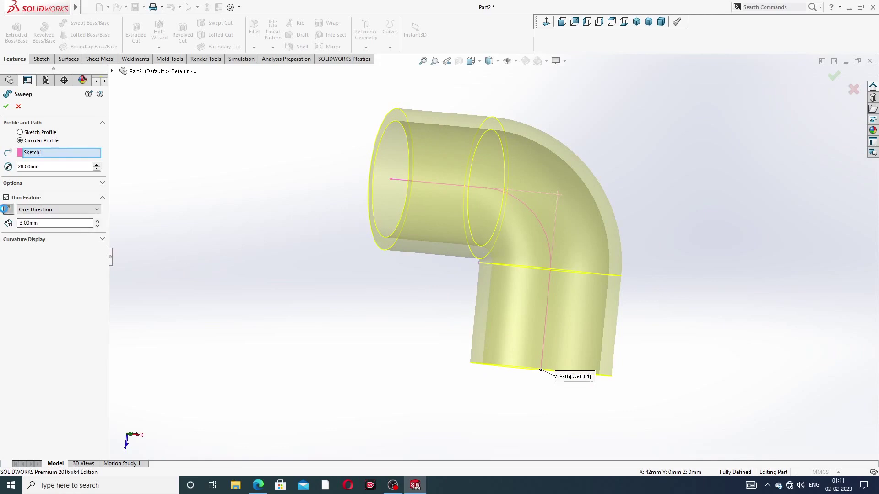
left_click(7, 210)
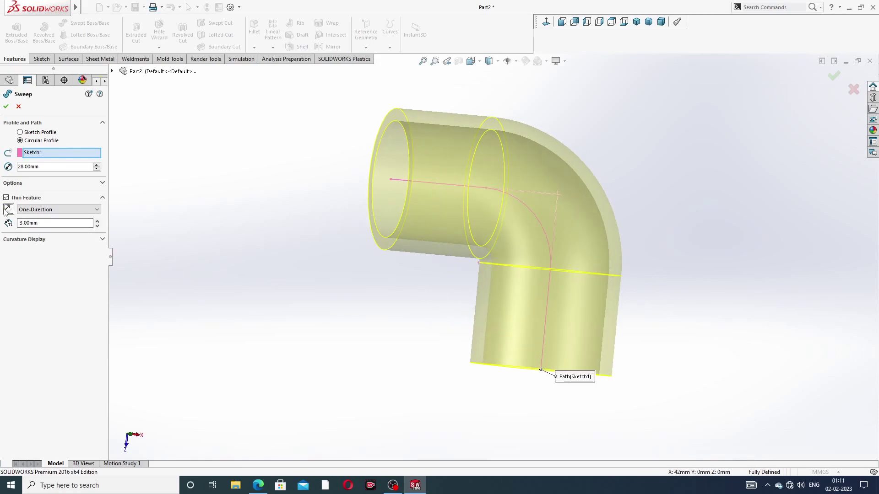
mouse_move(326, 184)
middle_mouse_down()
mouse_move(269, 177)
mouse_move(328, 171)
middle_mouse_up()
left_click(7, 106)
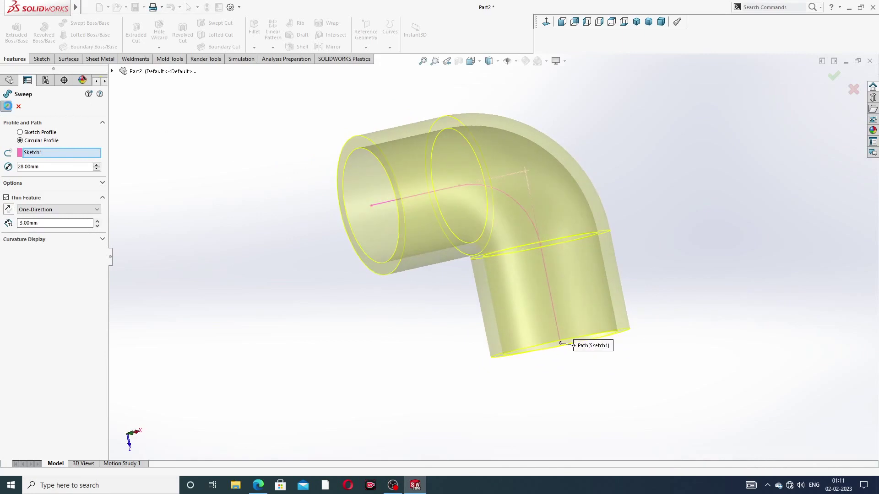
Change the scene to Plain White and raise the shaded and wireframe image quality resolutions to high
left_click(545, 60)
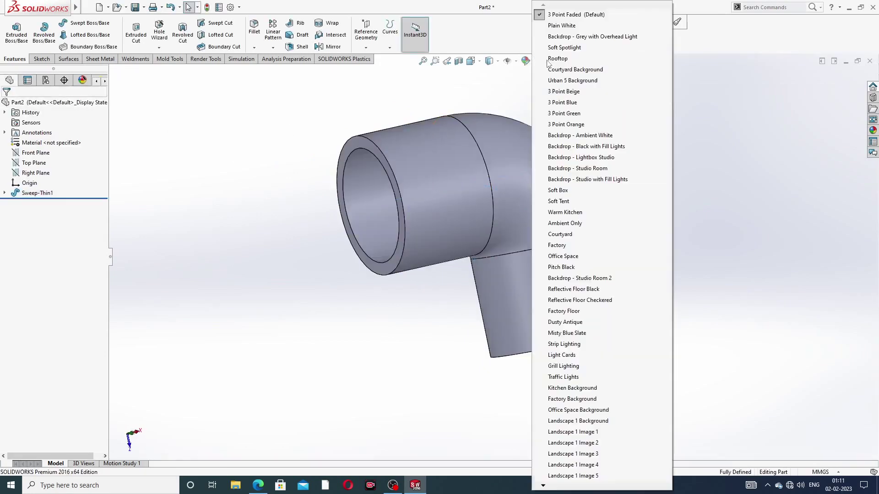
left_click(560, 26)
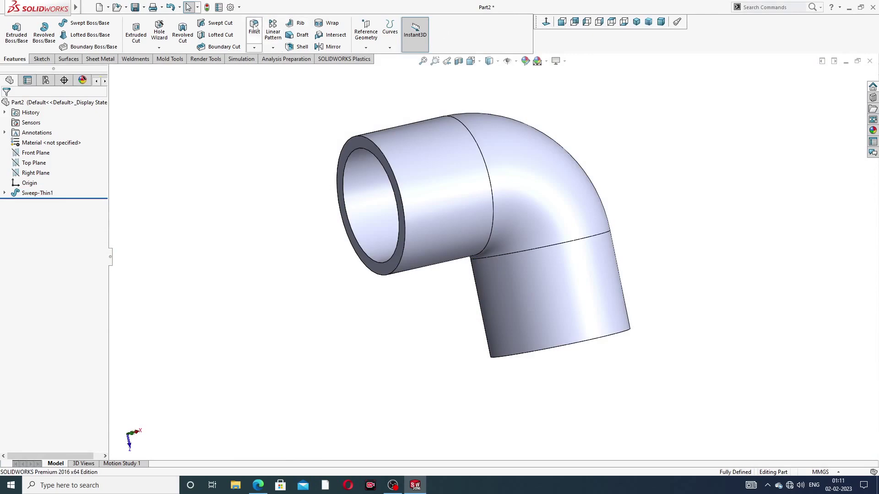
left_click(230, 7)
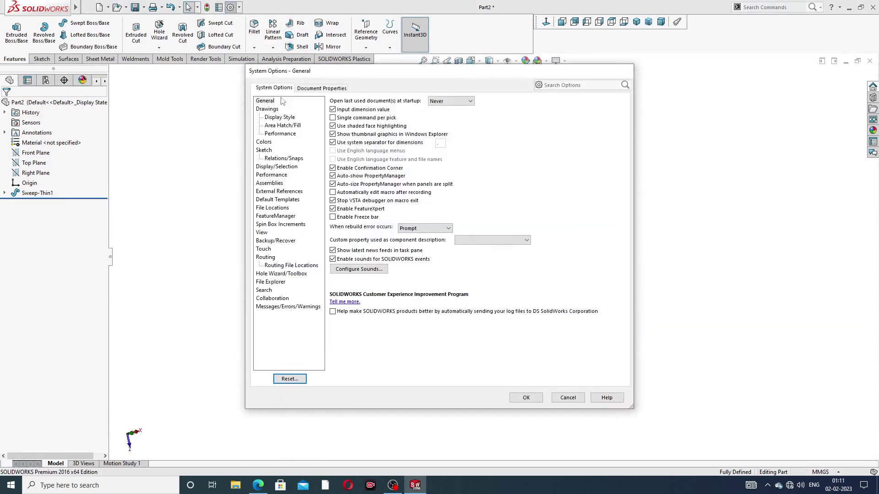
left_click(305, 88)
left_click(273, 191)
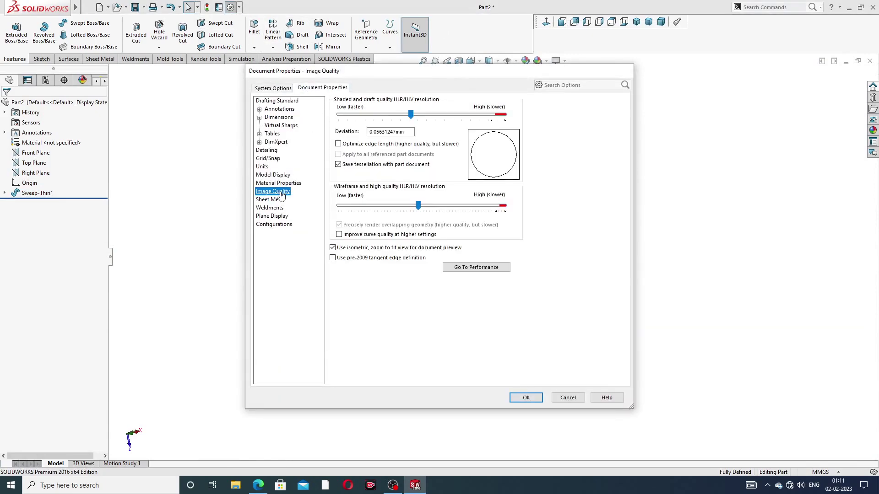
left_click_drag(411, 114, 505, 117)
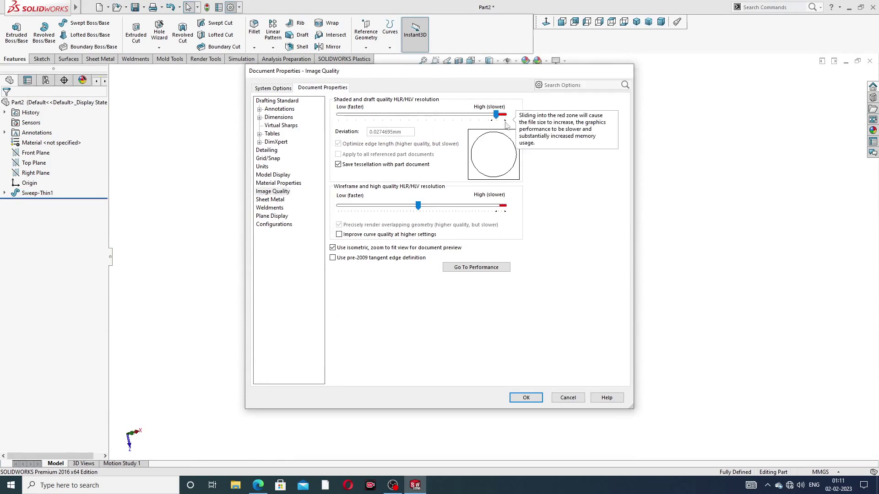
left_click_drag(417, 206, 504, 206)
left_click(526, 398)
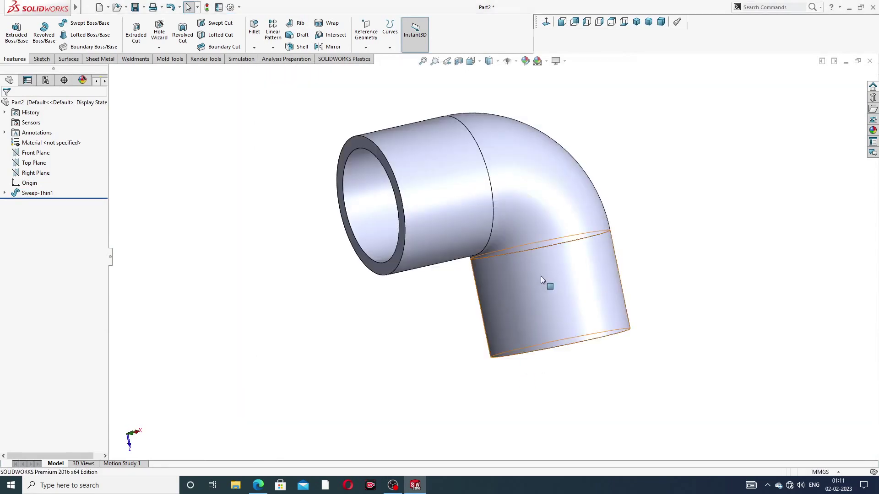
Check the collar dimensions in the PIPE ELBOW drawing, then start a sketch on the horizontal leg's ring-shaped end face, viewed straight on
middle_click_drag(563, 250, 529, 243)
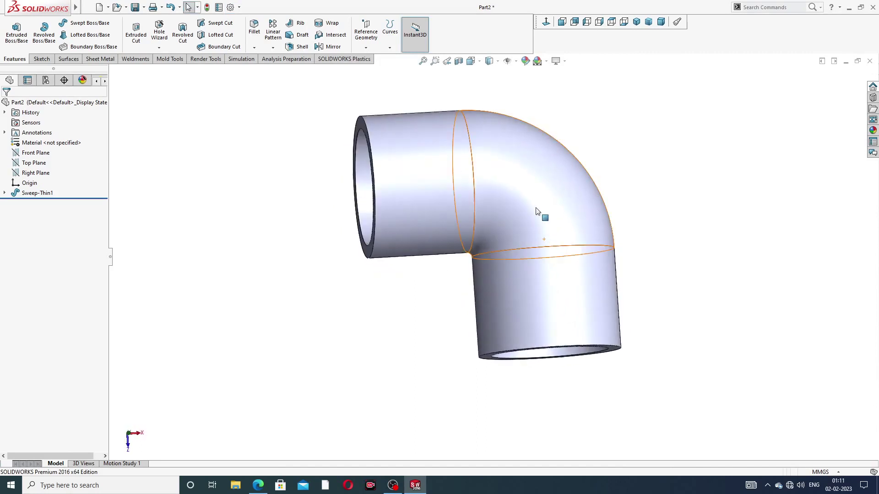
scroll(506, 216, "down", 4)
middle_click_drag(506, 216, 532, 174)
left_click(260, 486)
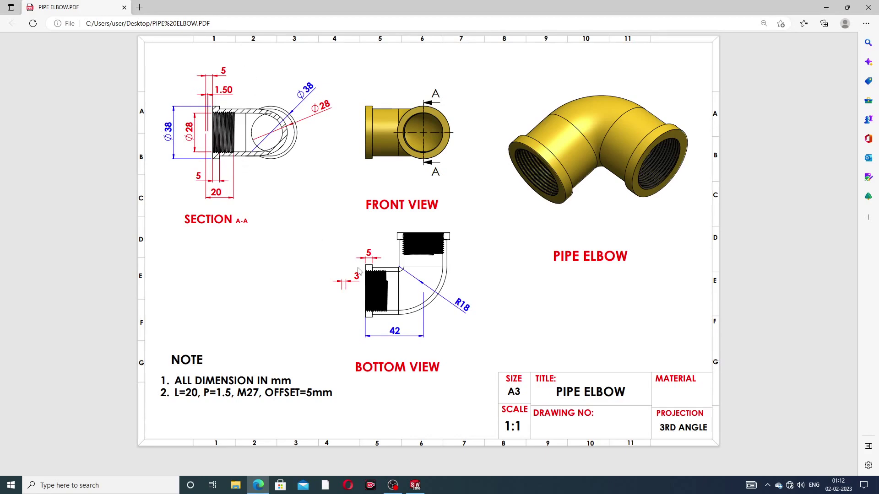
key("alt+Tab")
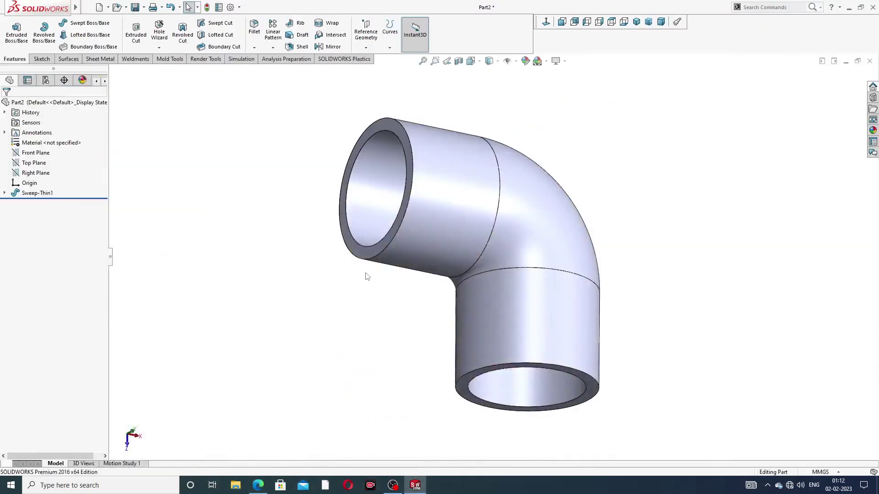
left_click(409, 173)
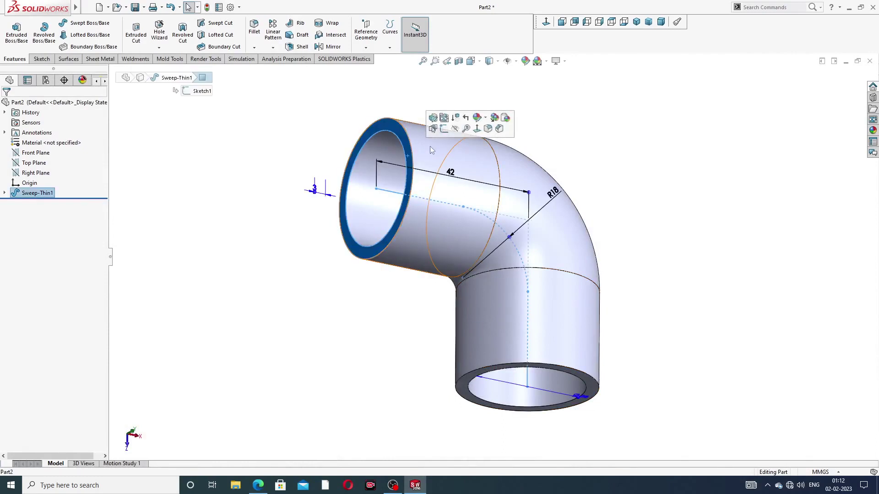
left_click(443, 129)
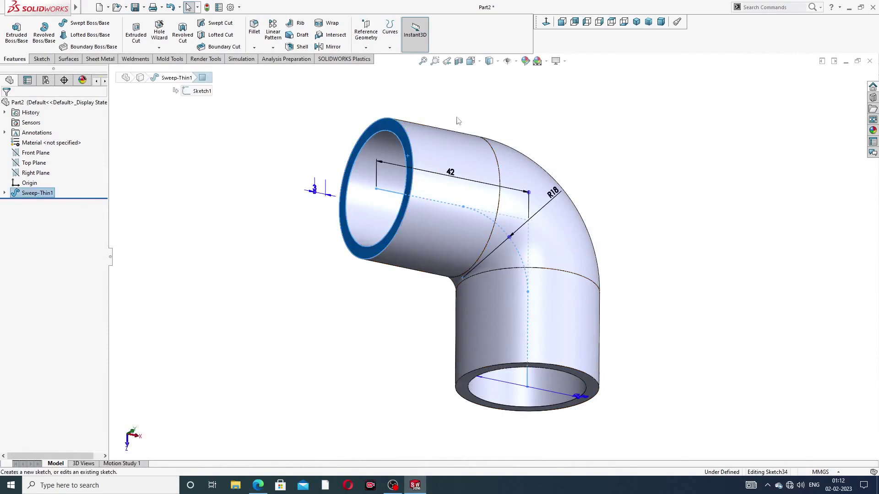
left_click(545, 23)
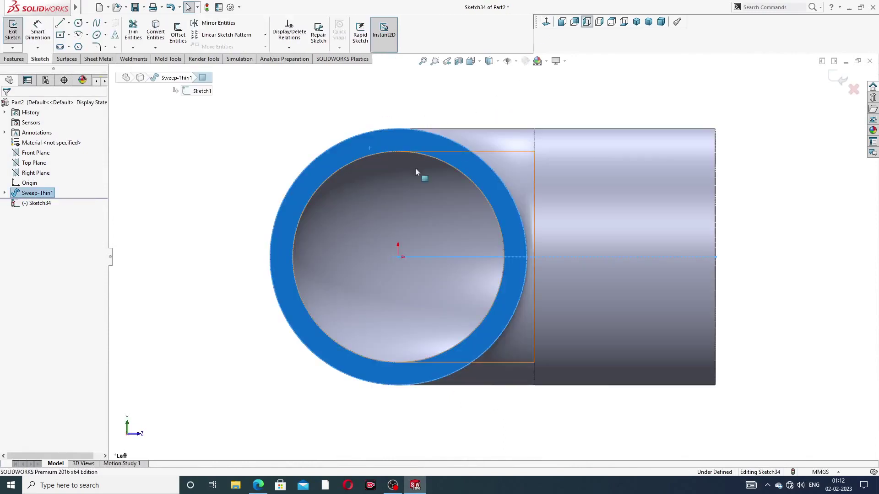
Draw a circle centred on the origin around the pipe end and set its diameter to 38 mm
left_click(79, 23)
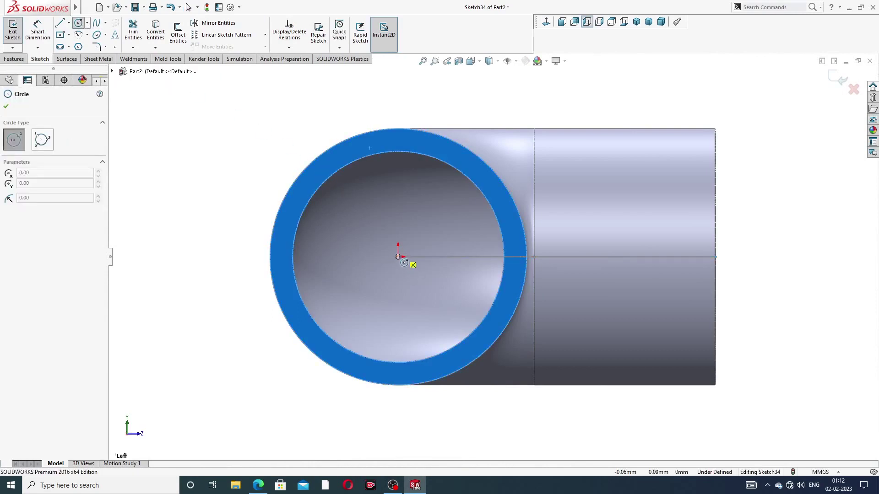
left_click(397, 257)
left_click(446, 103)
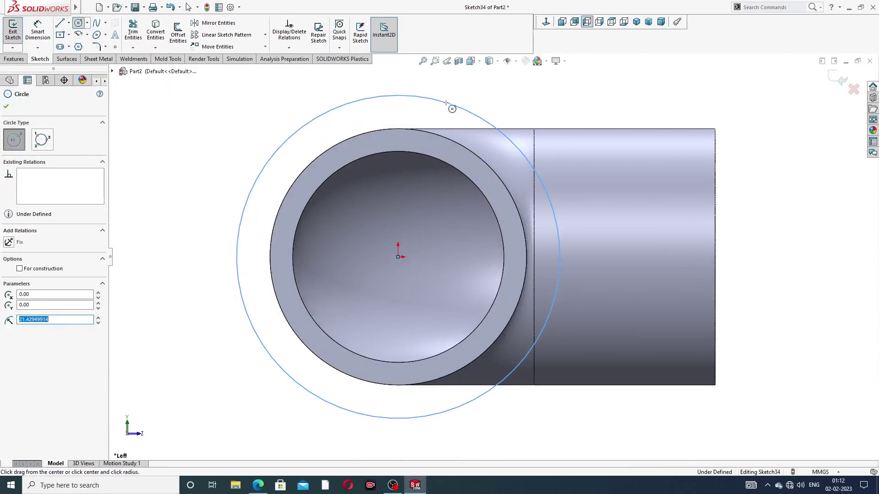
right_click(533, 82)
left_click(549, 92)
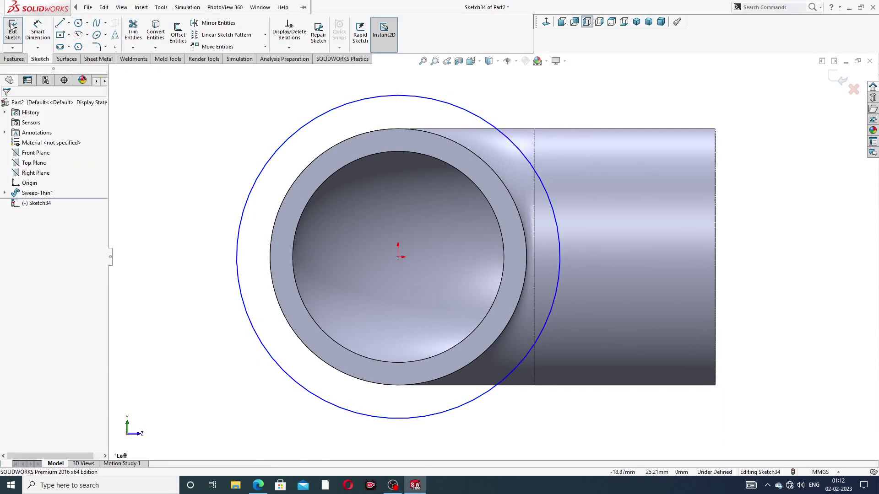
left_click(37, 30)
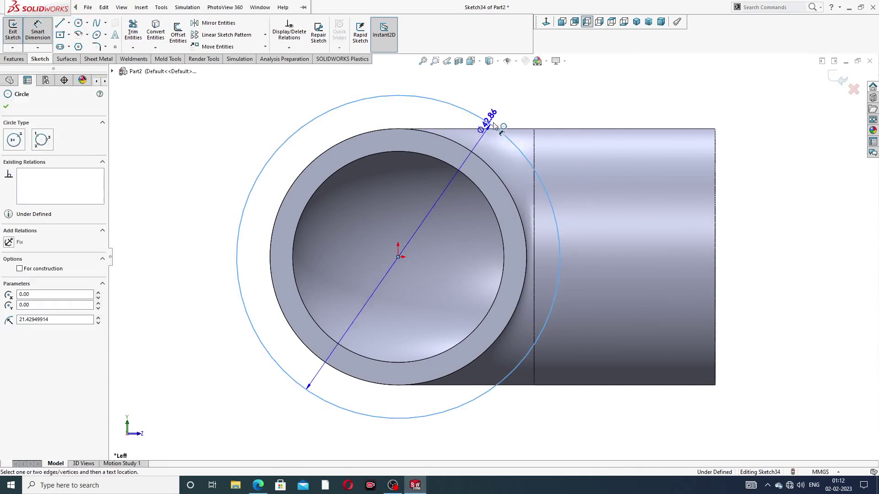
left_click(533, 110)
type("38")
key("Return")
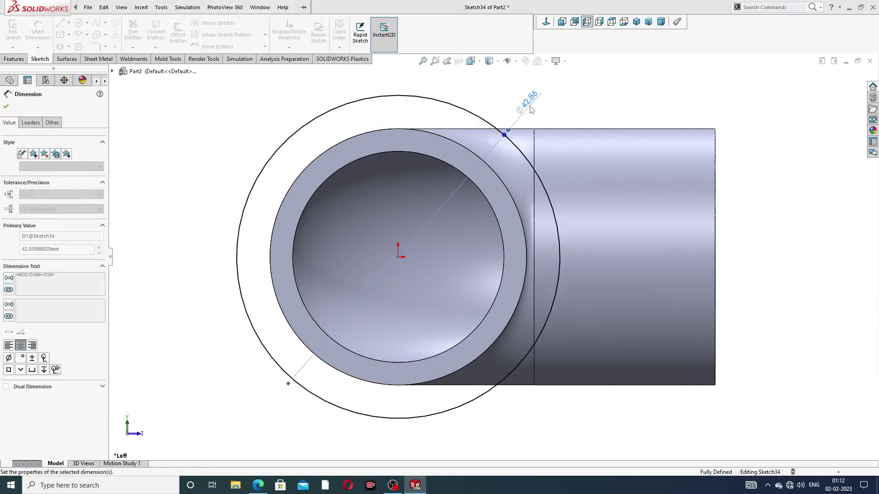
right_click(562, 100)
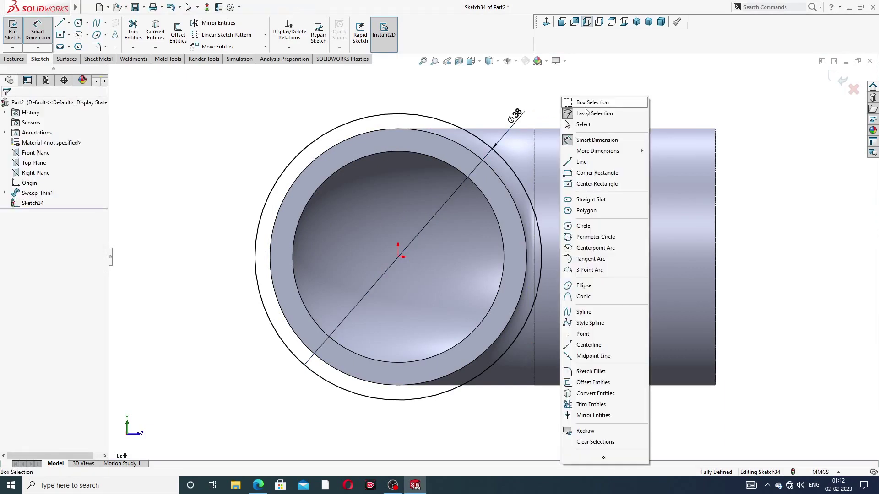
left_click(590, 122)
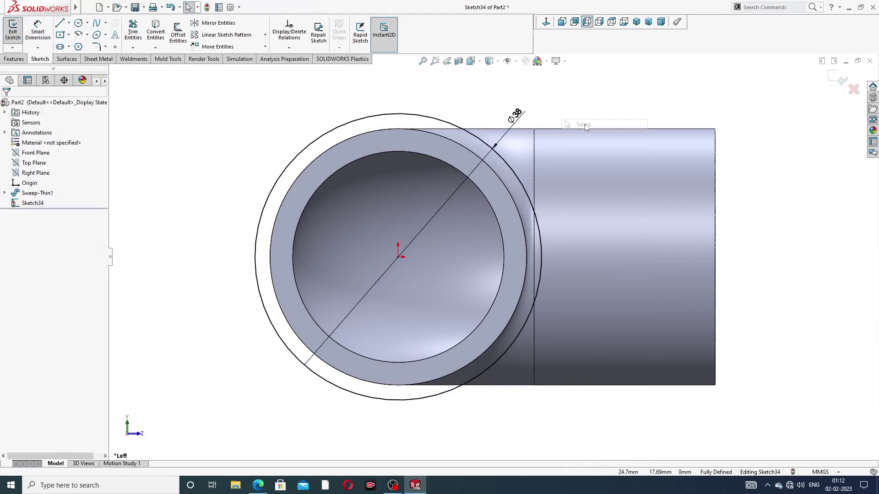
Convert the pipe end's inner circular edge into the sketch to complete the ring profile
left_click(422, 155)
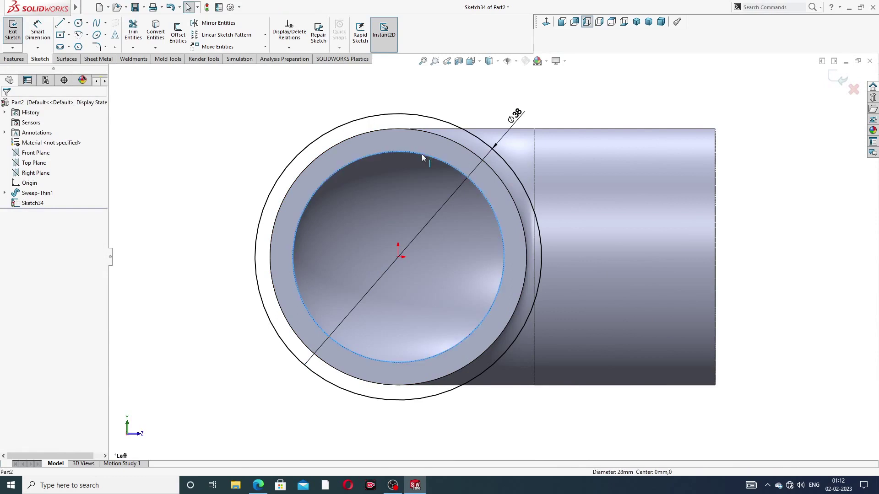
left_click(163, 35)
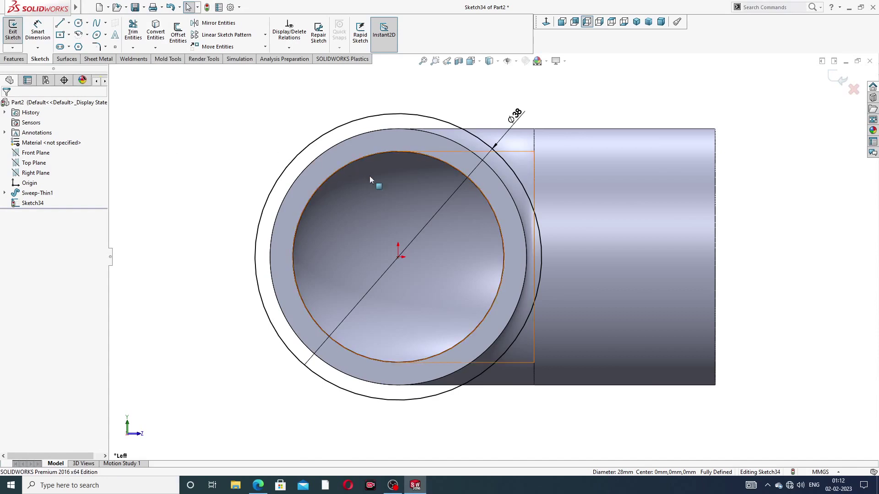
scroll(435, 211, "down", 3)
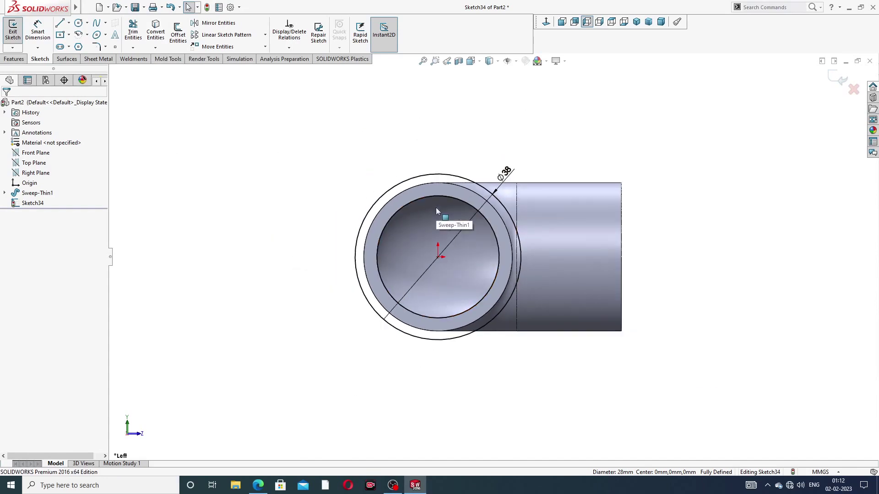
middle_click_drag(436, 211, 346, 280)
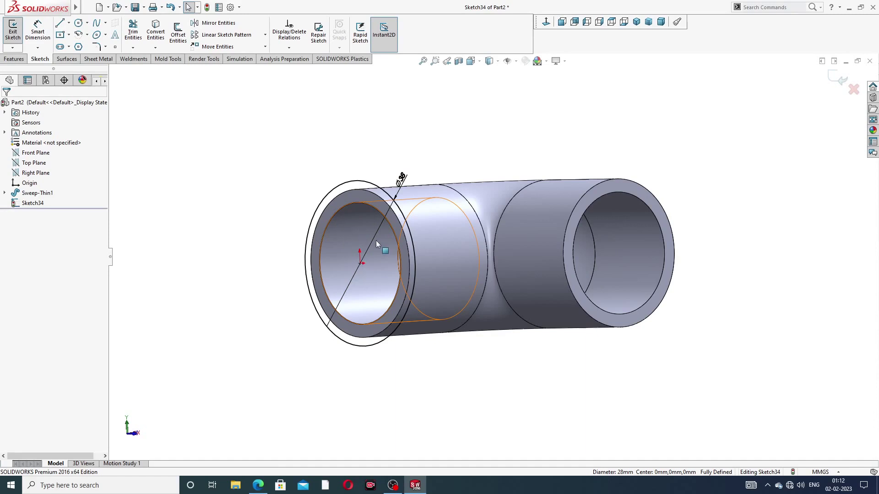
middle_click_drag(375, 240, 568, 185)
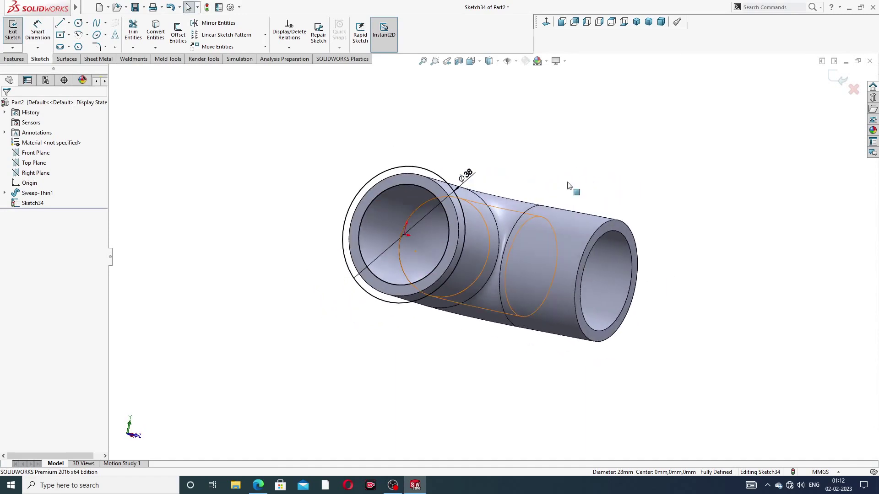
Set up a 5 mm blind boss extrusion of the ring profile, reversed to run back over the pipe
left_click(14, 59)
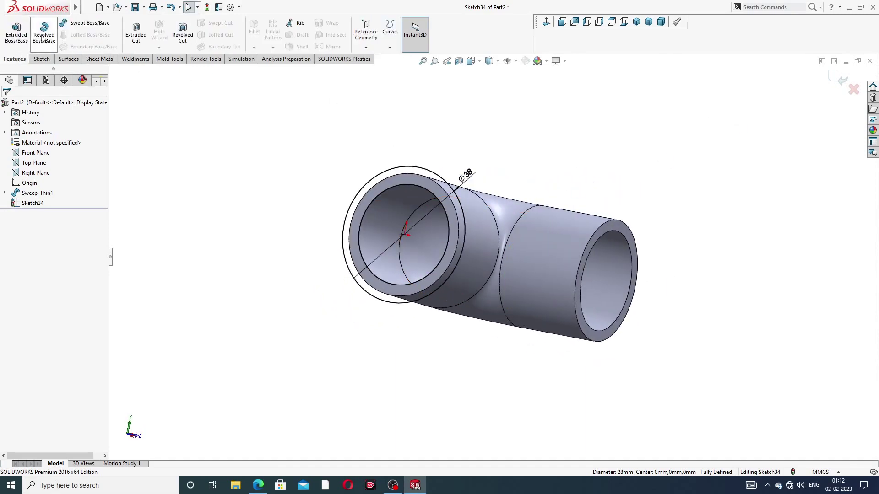
left_click(16, 32)
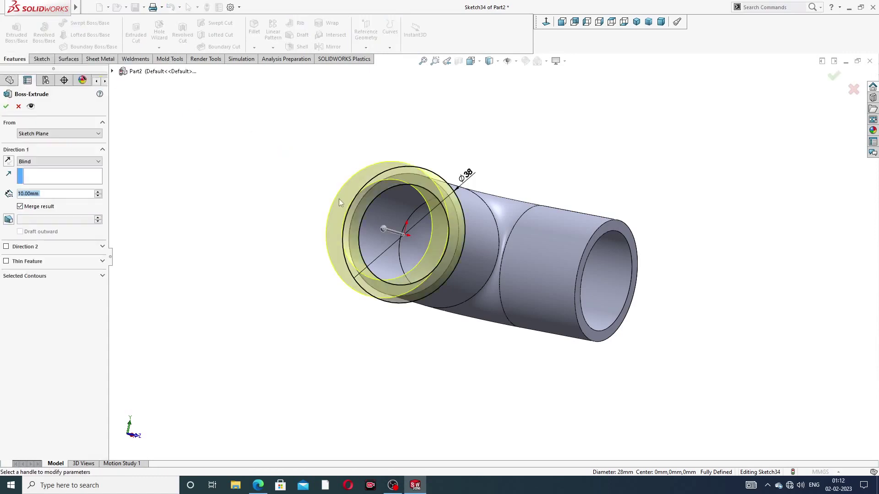
middle_click_drag(356, 218, 400, 209)
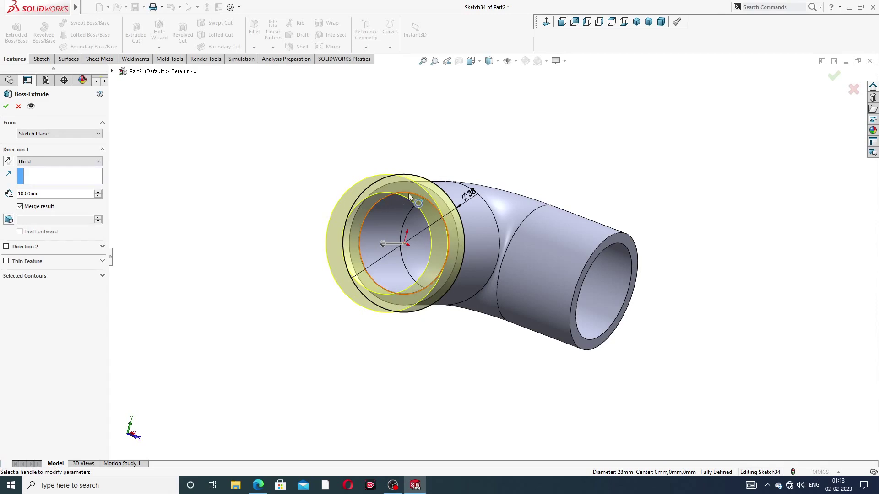
middle_click_drag(410, 194, 347, 206)
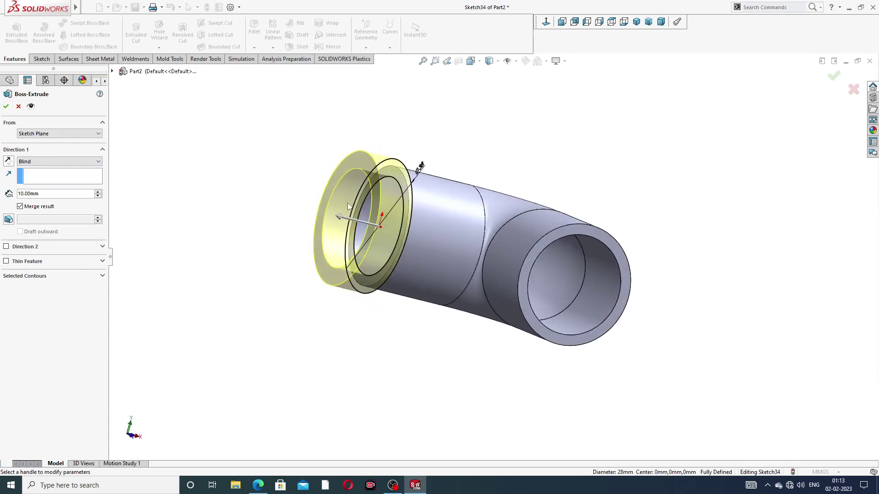
scroll(380, 202, "down", 2)
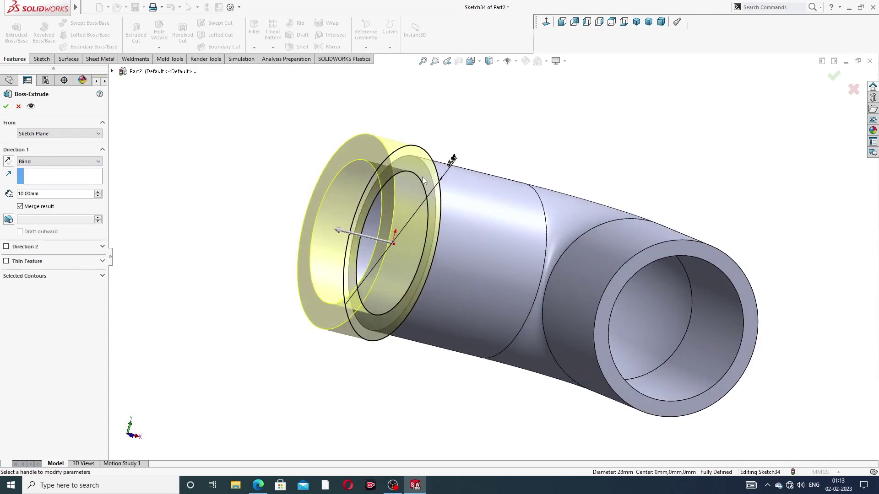
scroll(407, 185, "up", 2)
scroll(405, 187, "up", 1)
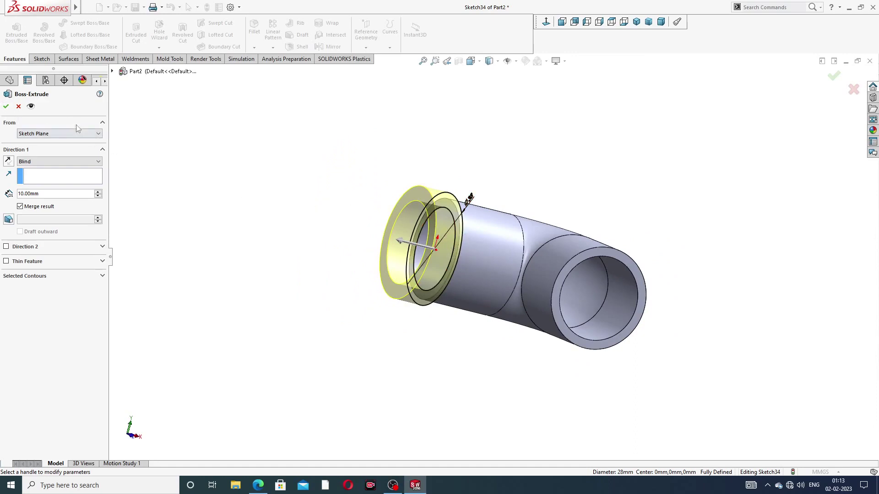
left_click(45, 194)
type("5")
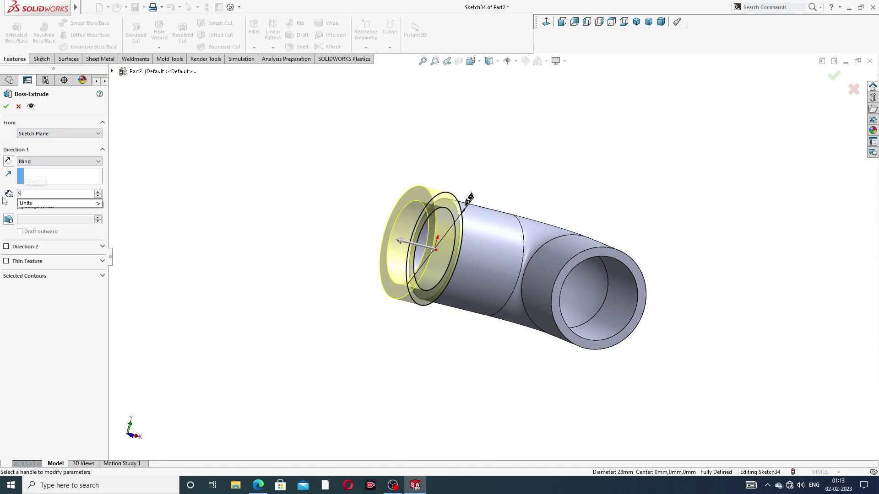
key("Return")
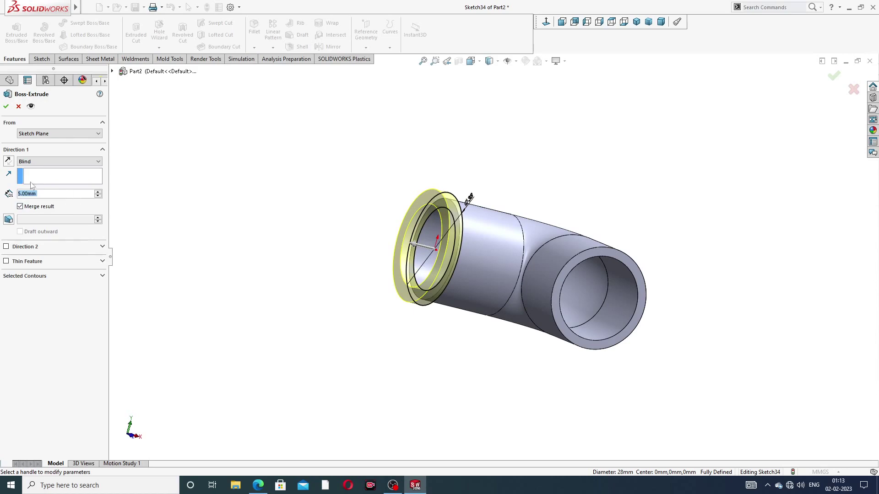
left_click(7, 161)
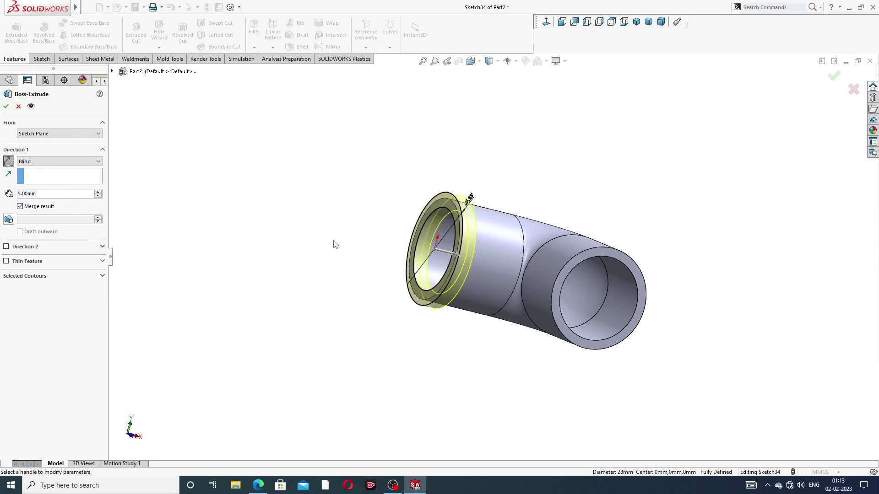
middle_click_drag(333, 245, 434, 271)
scroll(434, 271, "down", 3)
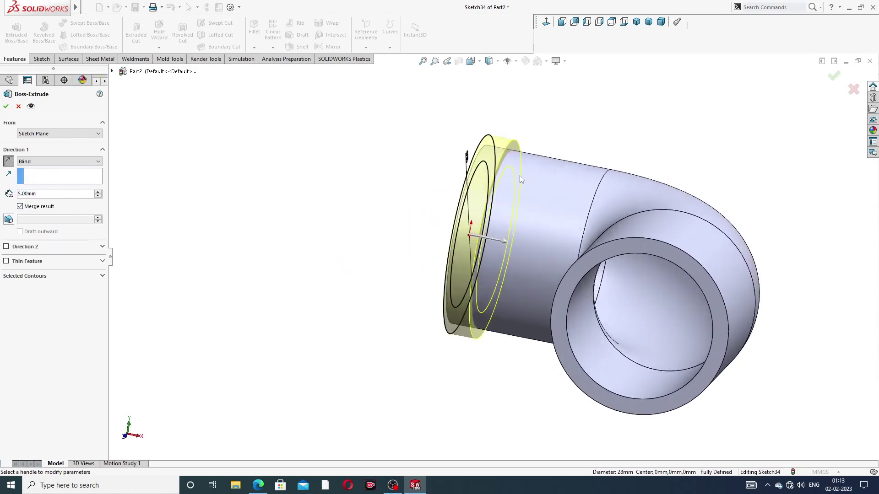
middle_click_drag(520, 179, 563, 185)
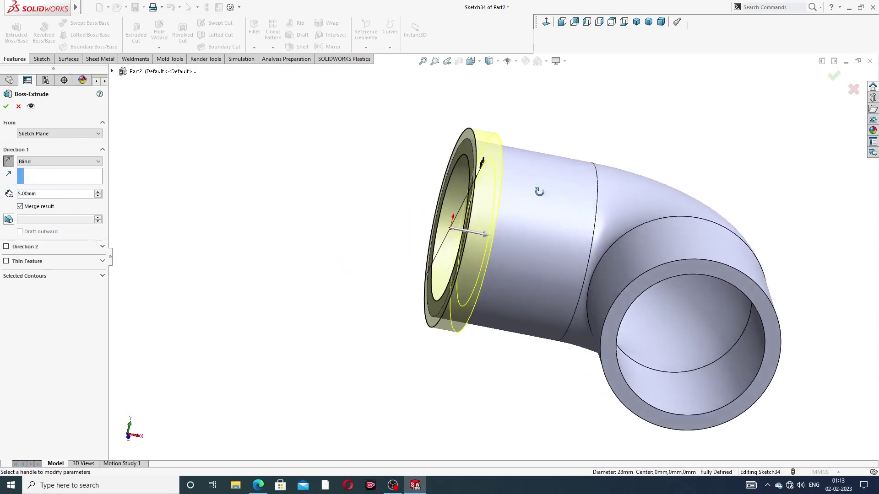
Set the collar's extrusion depth to 6.2 mm and finish the boss
double_click(37, 194)
type("6")
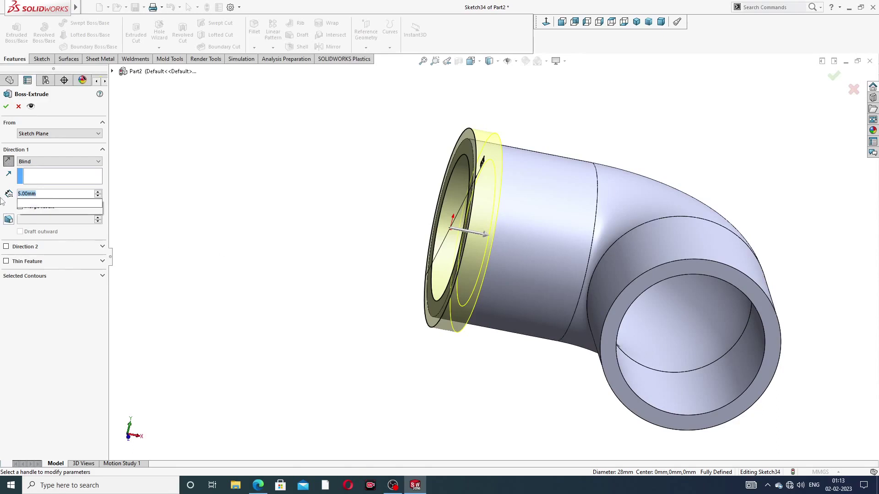
type(".2")
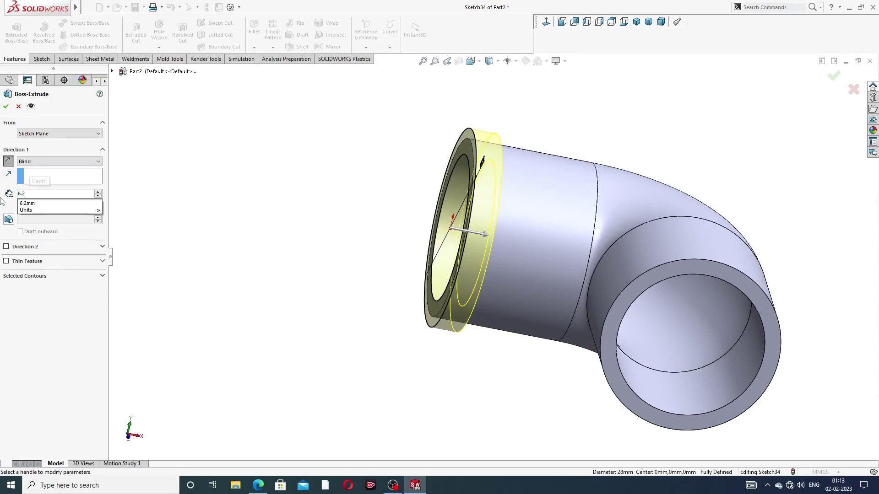
key("Return")
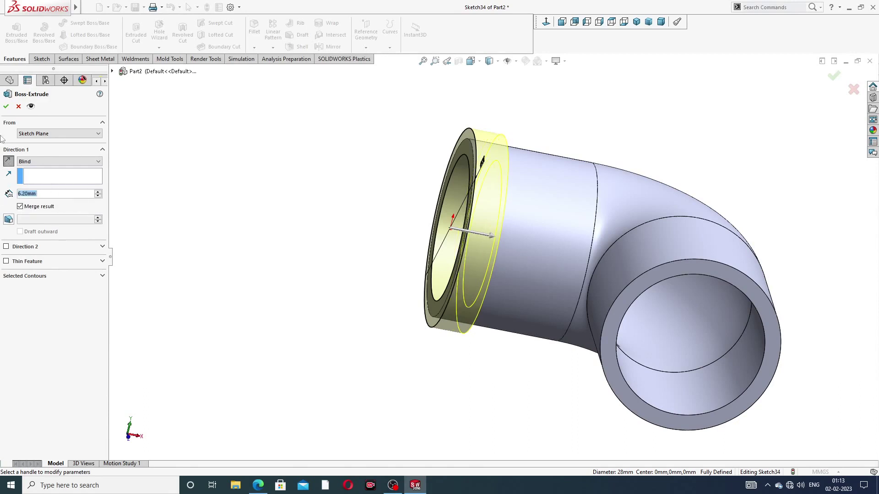
right_click(344, 201)
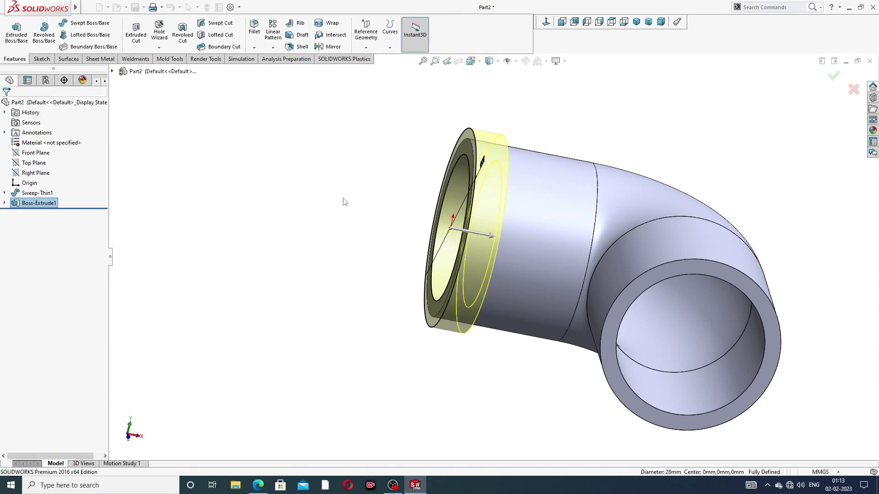
left_click(346, 203)
Start a sketch on the ring-shaped end face of the elbow's other leg, viewed straight on
scroll(412, 247, "up", 3)
middle_click_drag(452, 265, 537, 193)
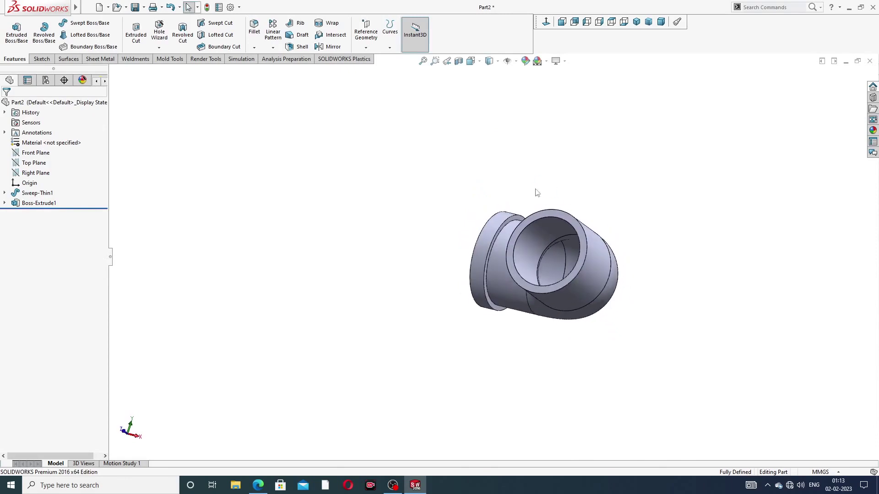
left_click(555, 214)
left_click(585, 184)
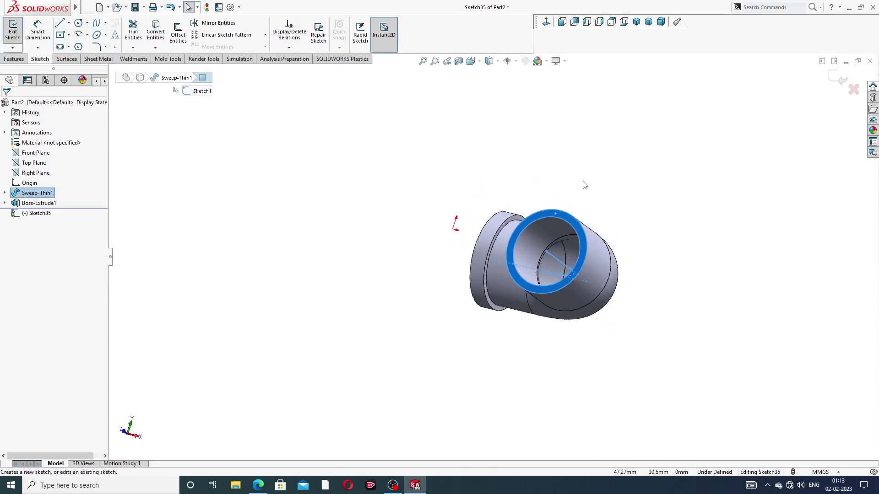
left_click(546, 22)
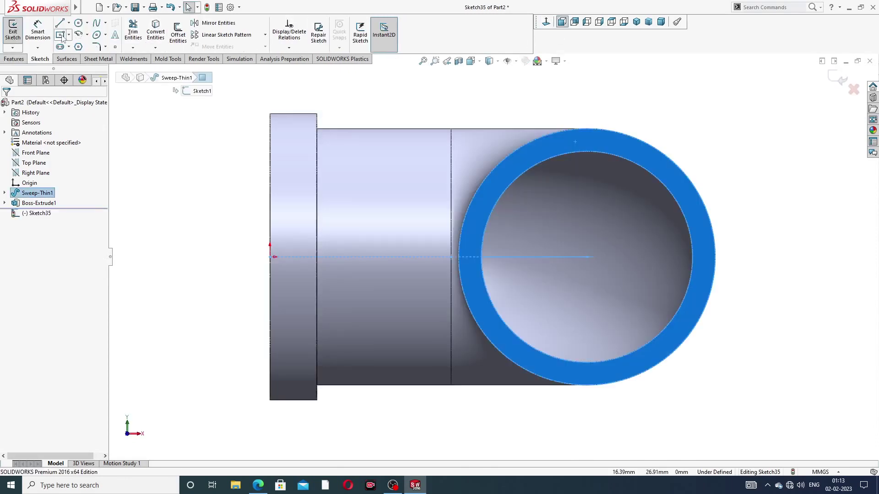
Draw a circle about 36 mm in diameter around the pipe end, centred on its opening
left_click(79, 23)
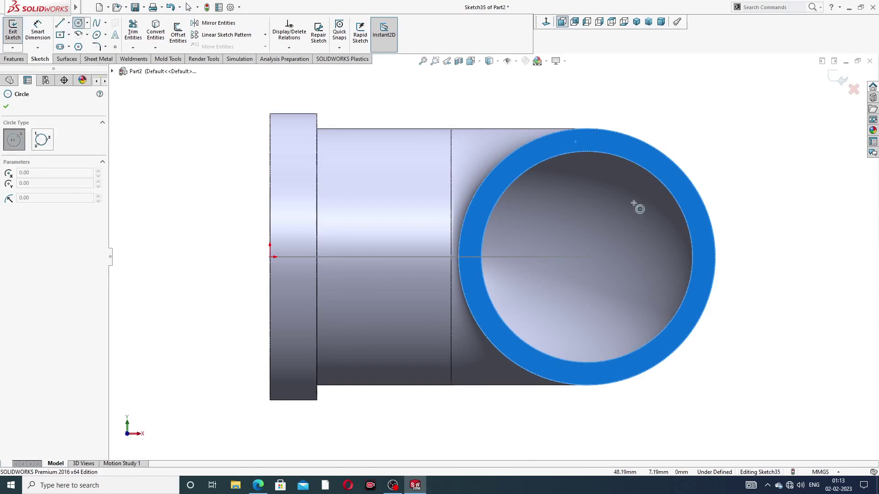
left_click(588, 258)
left_click(662, 143)
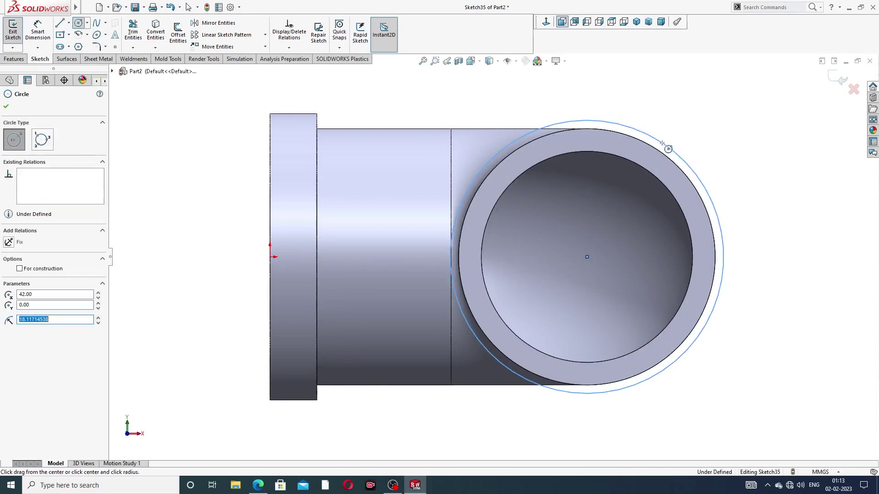
right_click(689, 115)
left_click(717, 120)
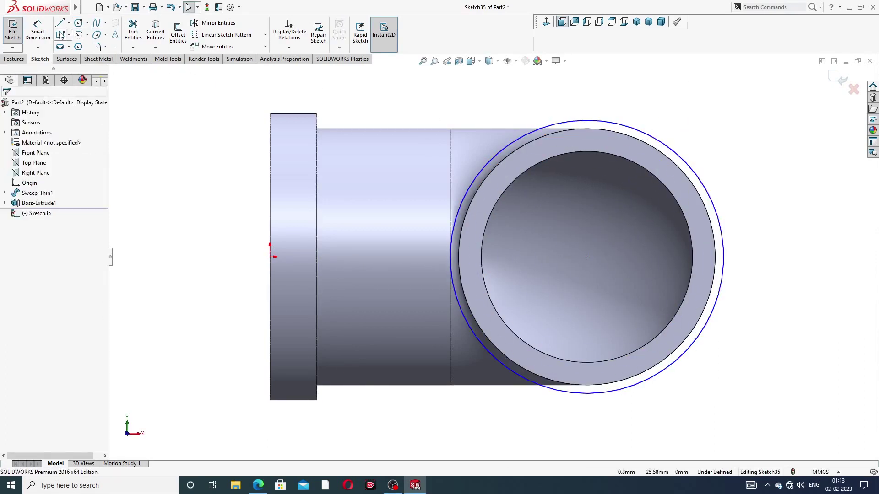
Set the circle's diameter to 38 mm and convert the pipe's inner circular edge into the sketch
left_click(38, 30)
left_click(638, 130)
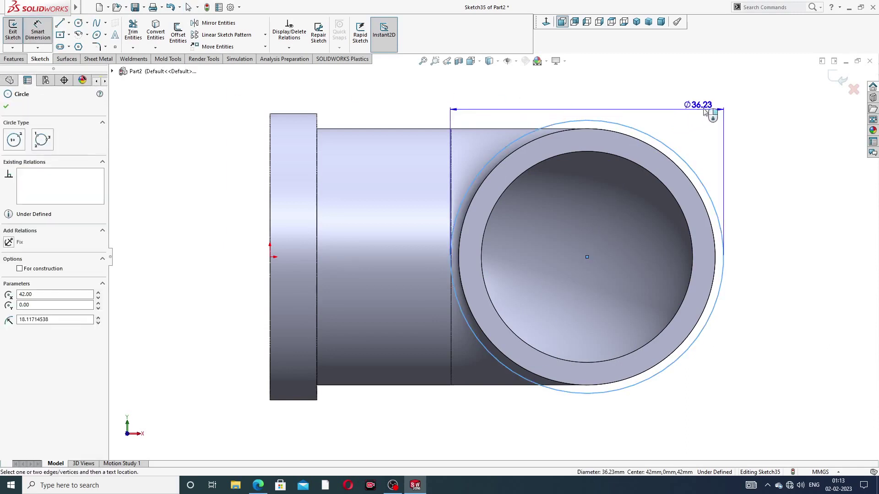
left_click(751, 106)
type("38")
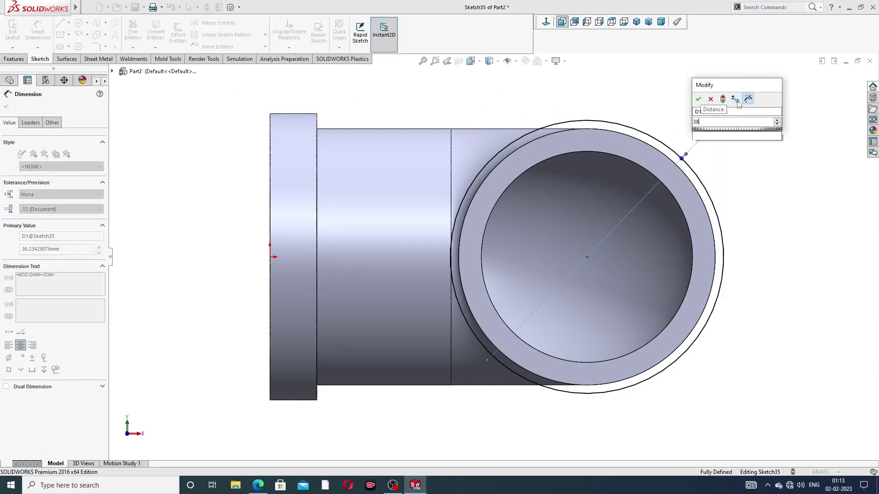
key("Return")
left_click(727, 150)
right_click(727, 147)
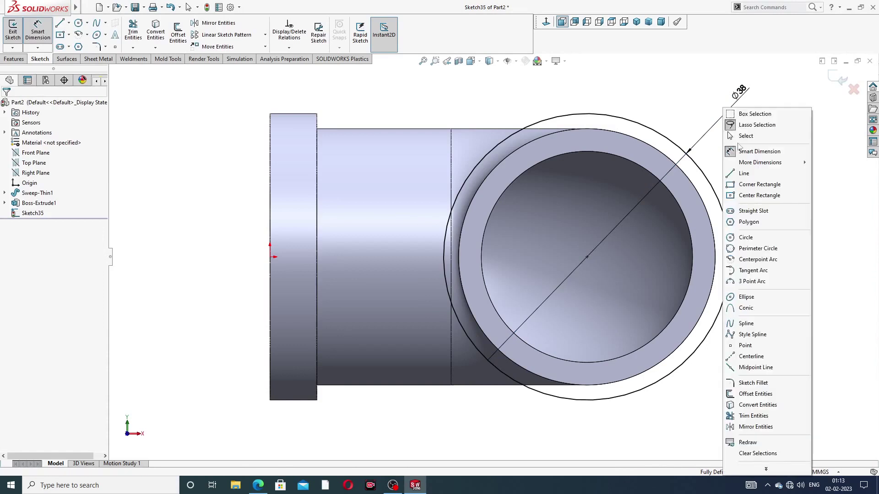
left_click(745, 136)
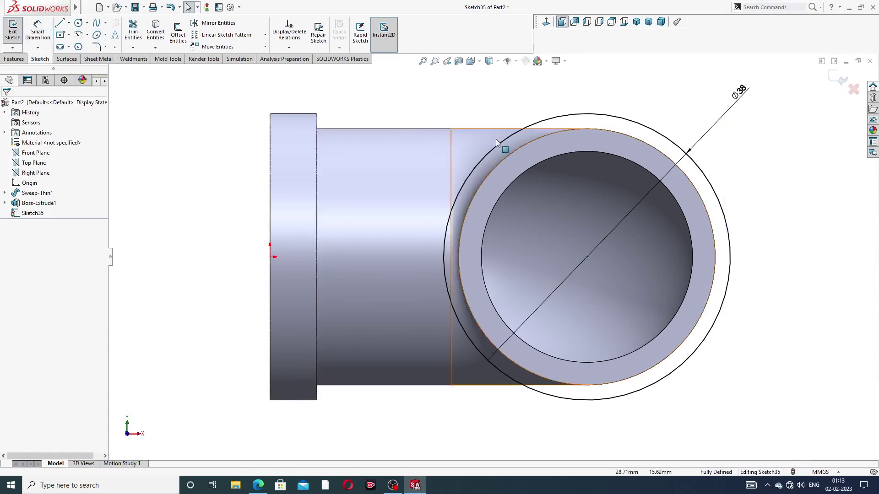
left_click(558, 156)
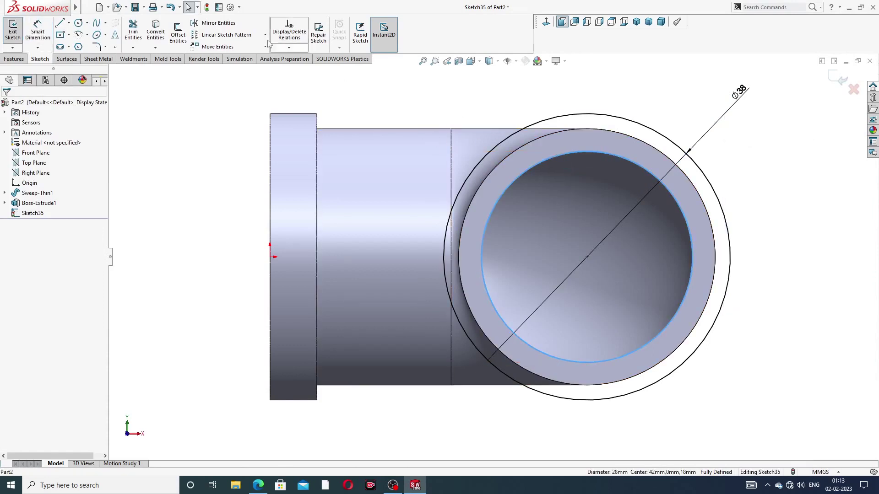
left_click(157, 33)
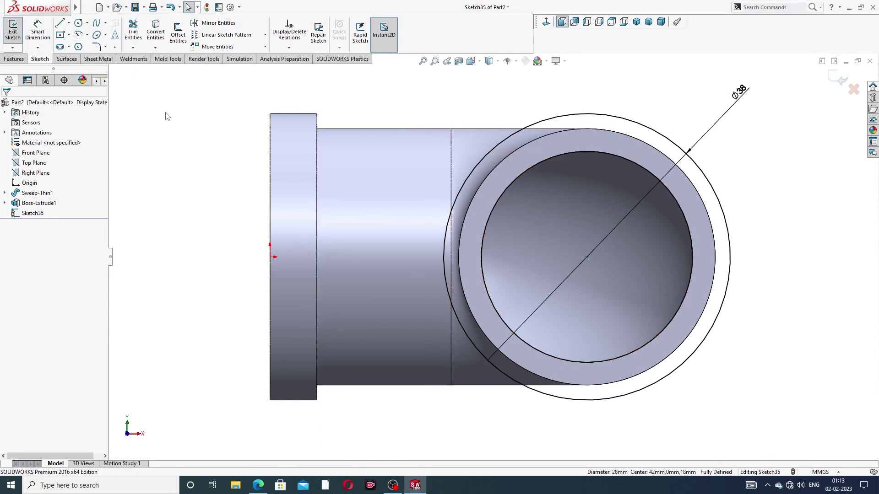
Extrude the second collar's ring sketch as a 6.2 mm blind boss merged with the pipe
left_click(14, 58)
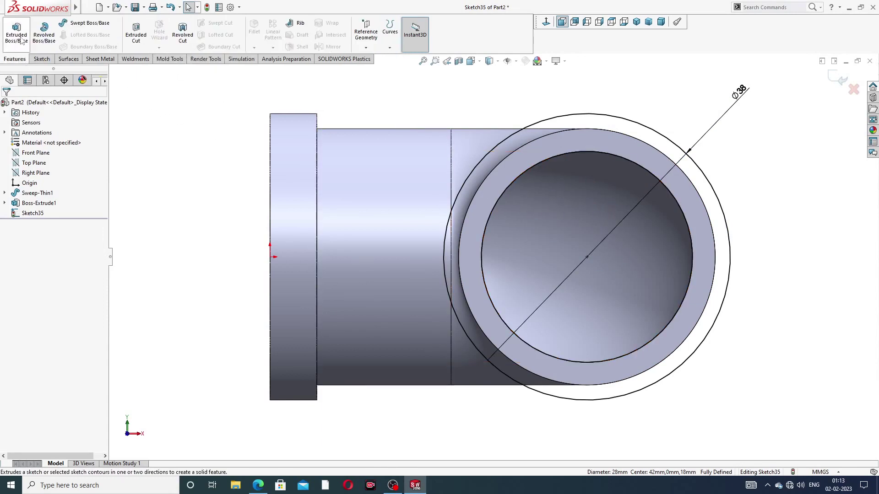
left_click(17, 32)
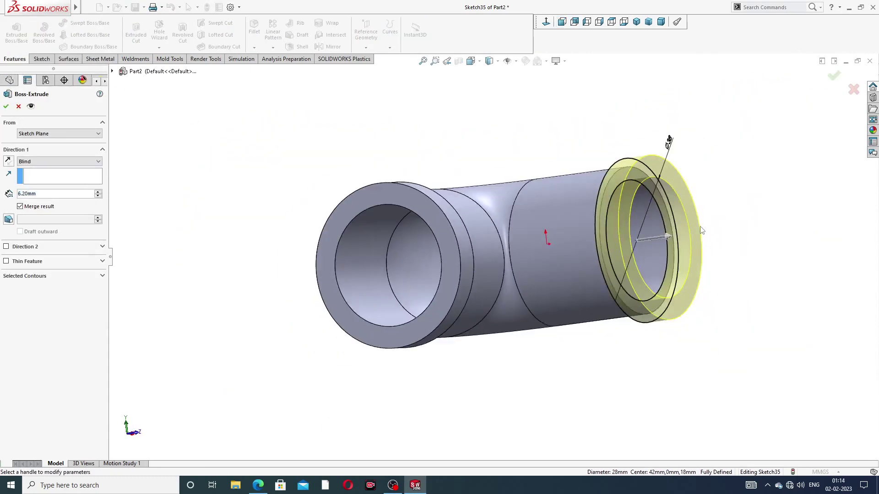
middle_click_drag(702, 230, 659, 215)
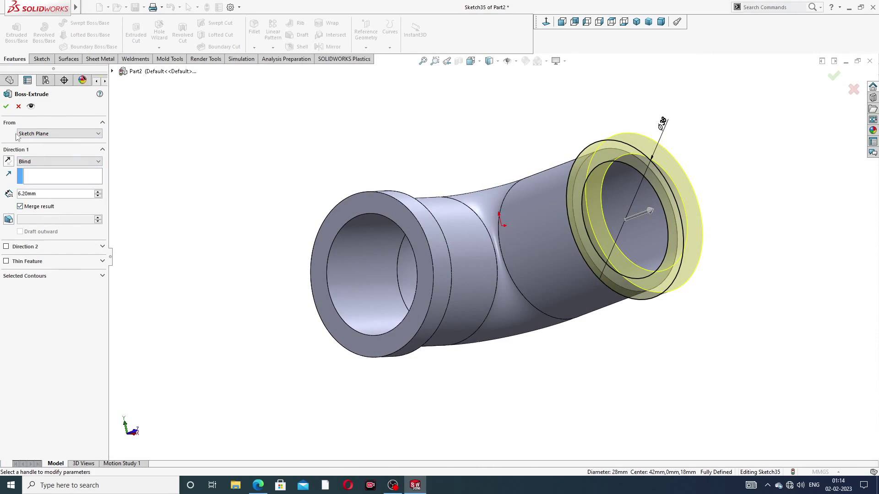
left_click(6, 106)
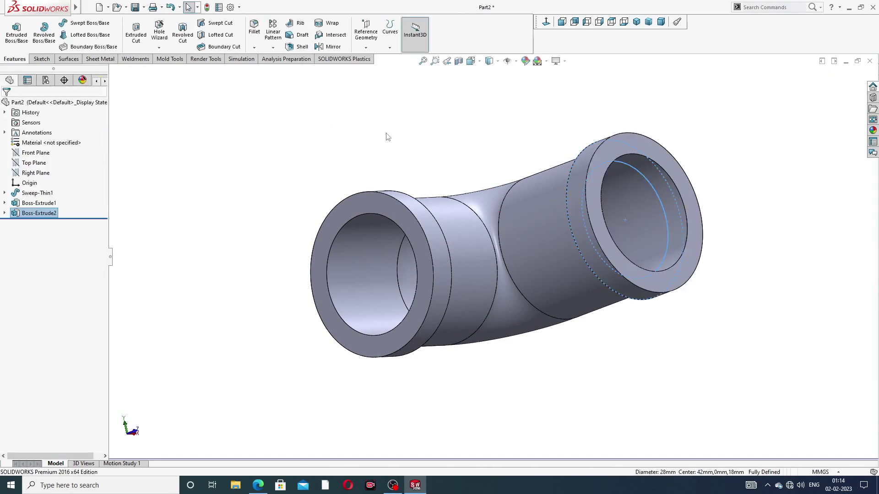
middle_click_drag(499, 172, 479, 178)
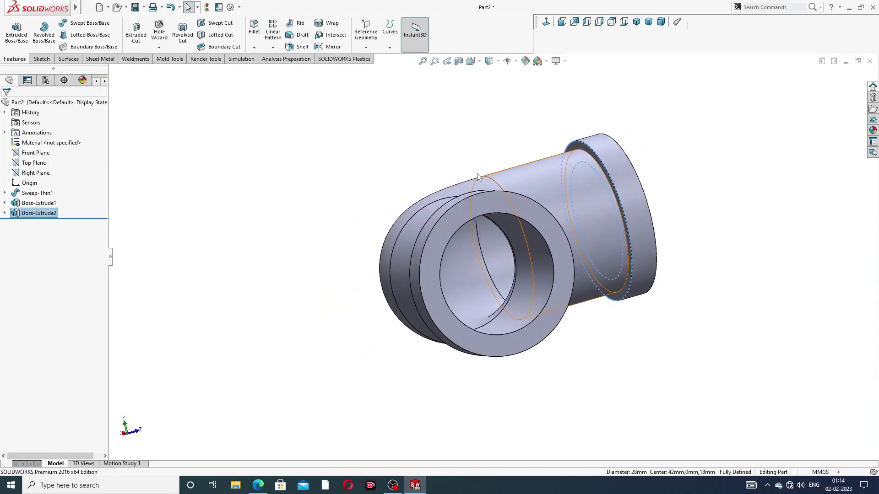
Edit the second collar's extrusion and reverse its direction so it runs back along the pipe leg
left_click(41, 215)
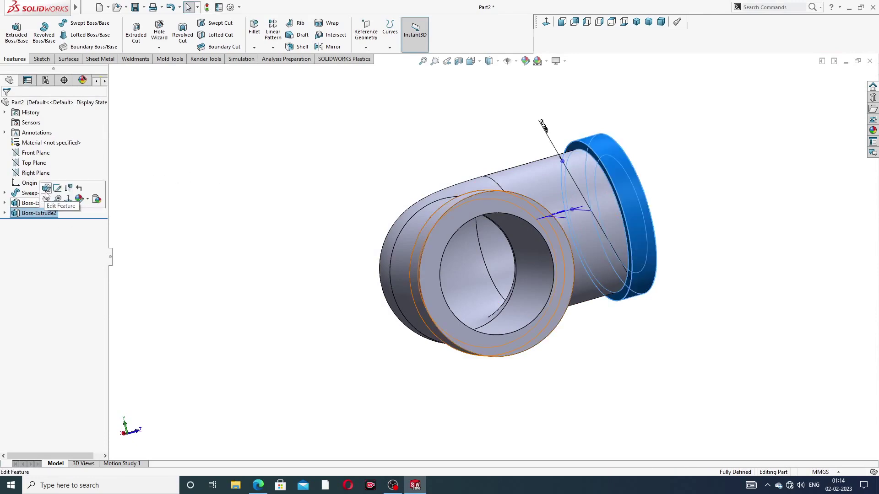
left_click(73, 192)
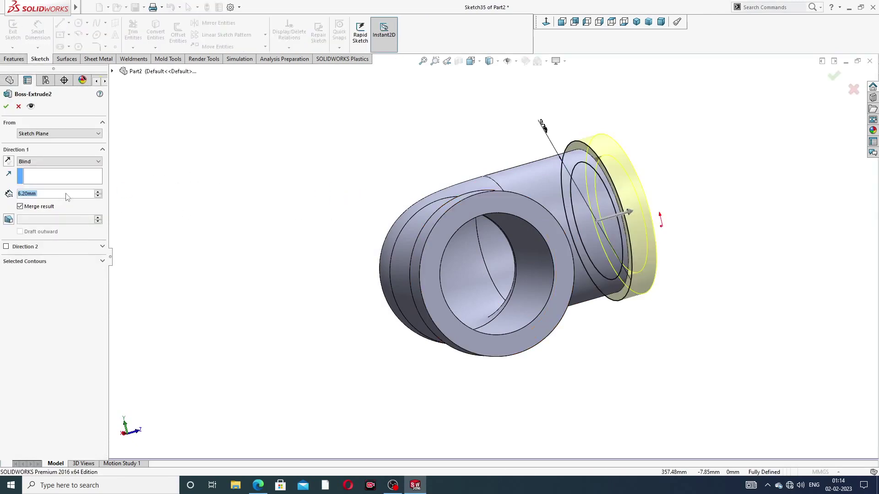
middle_click_drag(454, 204, 390, 208)
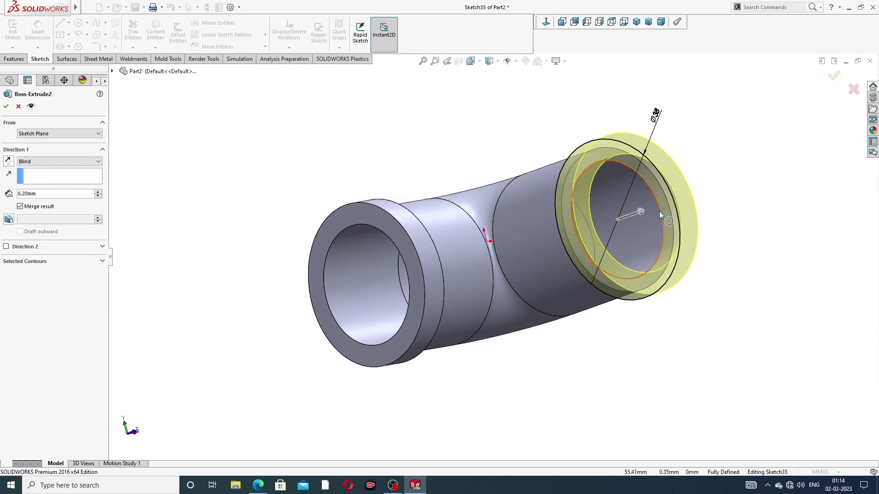
middle_click_drag(659, 210, 725, 198)
middle_click_drag(664, 221, 644, 229)
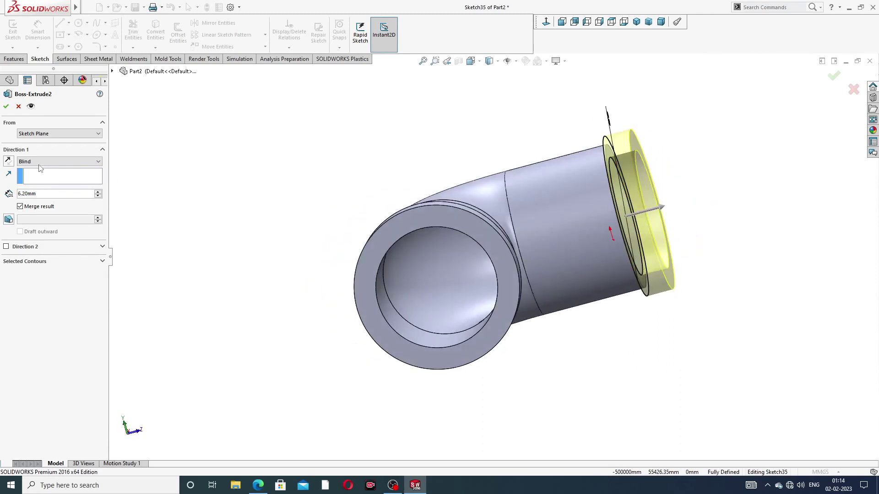
left_click(8, 161)
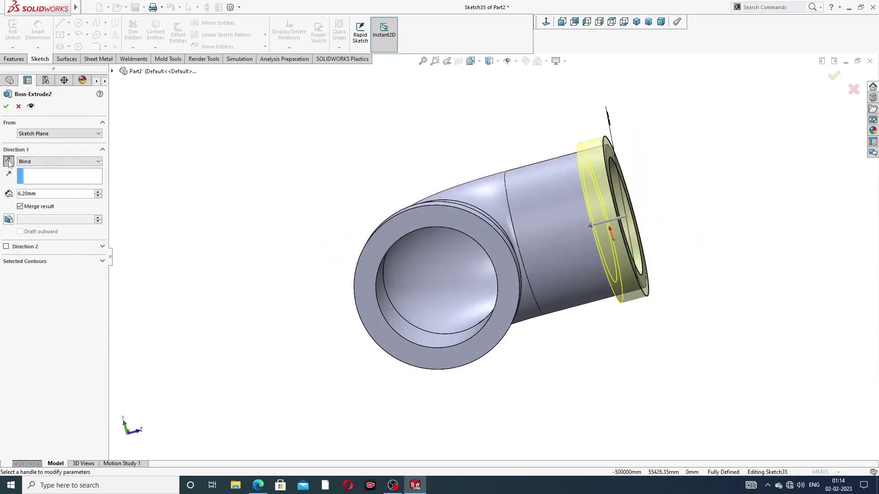
left_click(6, 106)
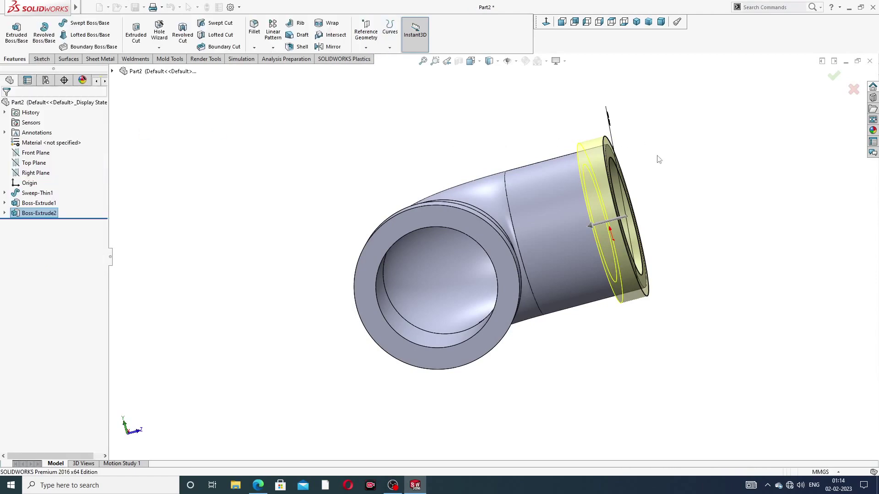
left_click(660, 169)
middle_click_drag(663, 191, 536, 306)
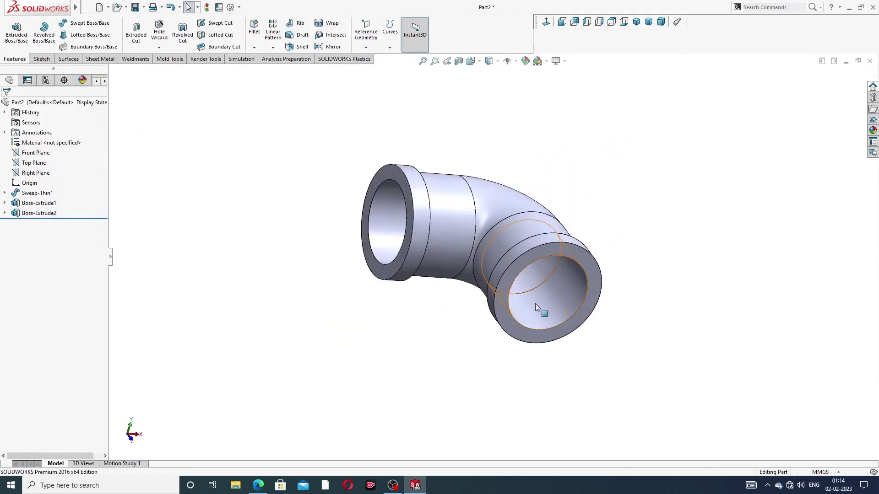
scroll(535, 303, "down", 2)
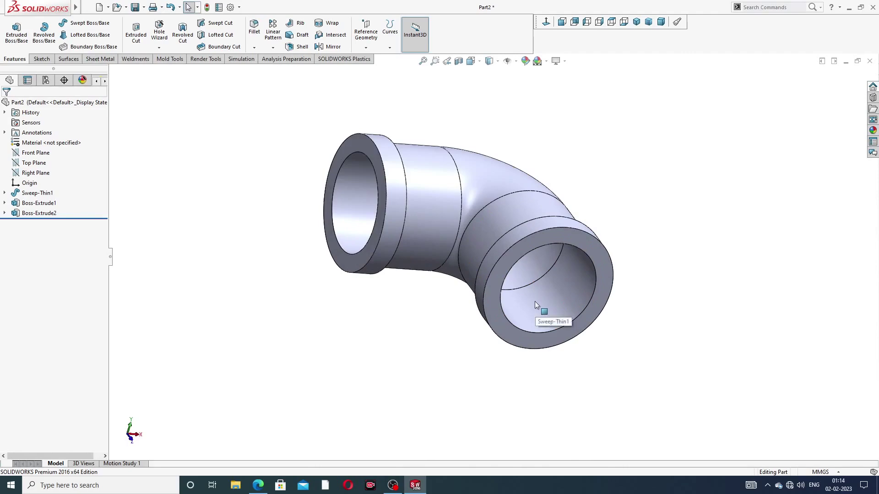
Check the thread length, pitch, size and offset in the PIPE ELBOW drawing's notes and return to the part
left_click(258, 485)
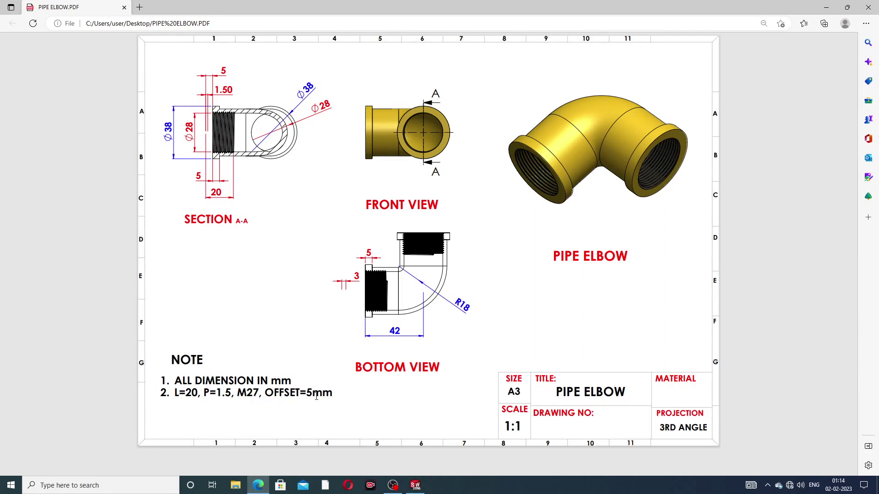
mouse_move(258, 484)
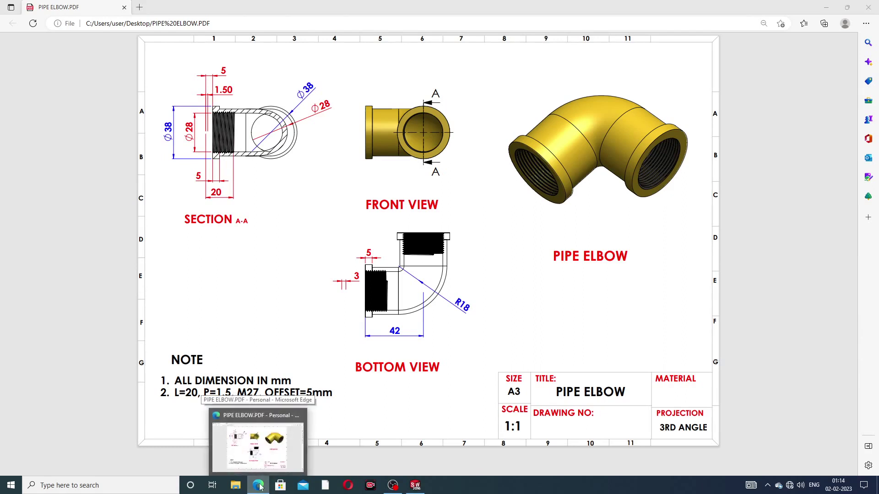
left_click(284, 430)
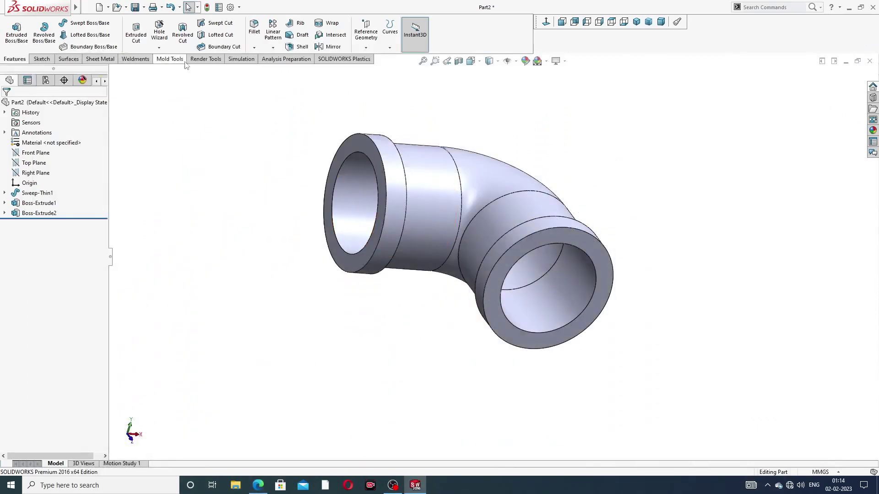
Start a Thread feature on the inner circular edge of the second collar's end face
left_click(160, 49)
left_click(170, 70)
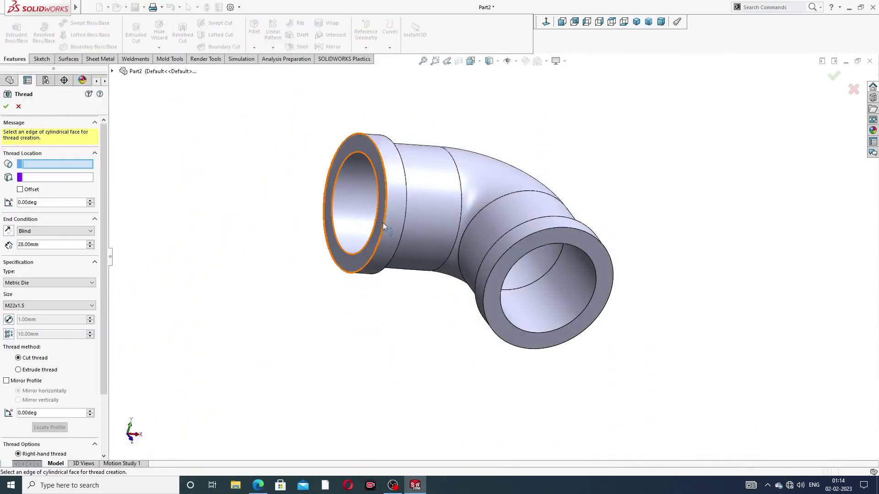
middle_click_drag(485, 251, 595, 232)
scroll(608, 204, "down", 2)
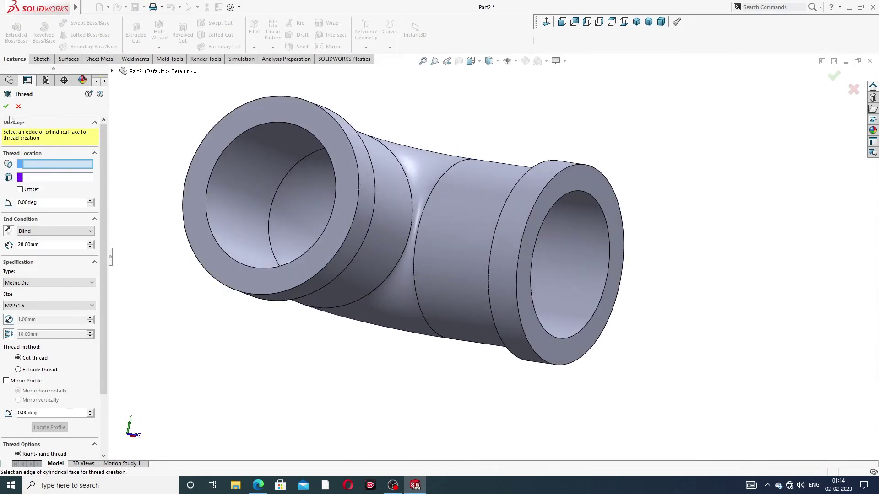
left_click(584, 195)
mouse_move(577, 229)
middle_mouse_down()
mouse_move(611, 219)
mouse_move(572, 224)
middle_mouse_up()
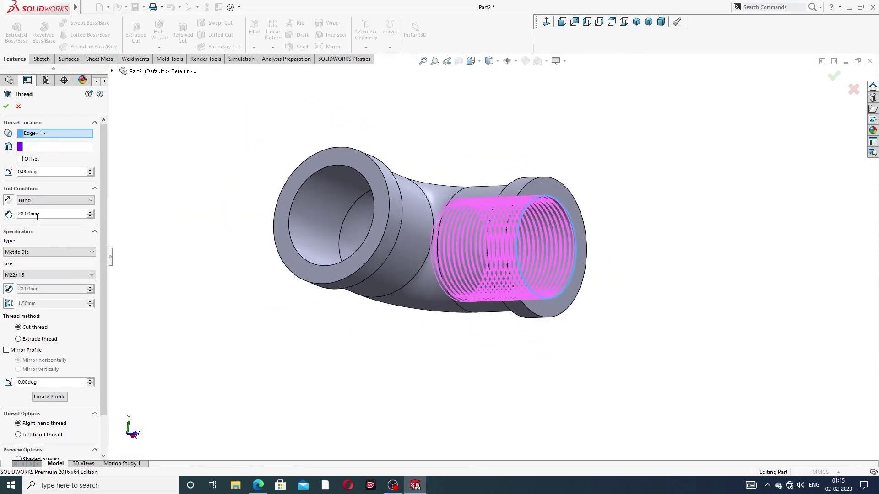
Set the thread's blind length to 20 mm
left_click_drag(44, 213, 3, 215)
type("20")
key("Return")
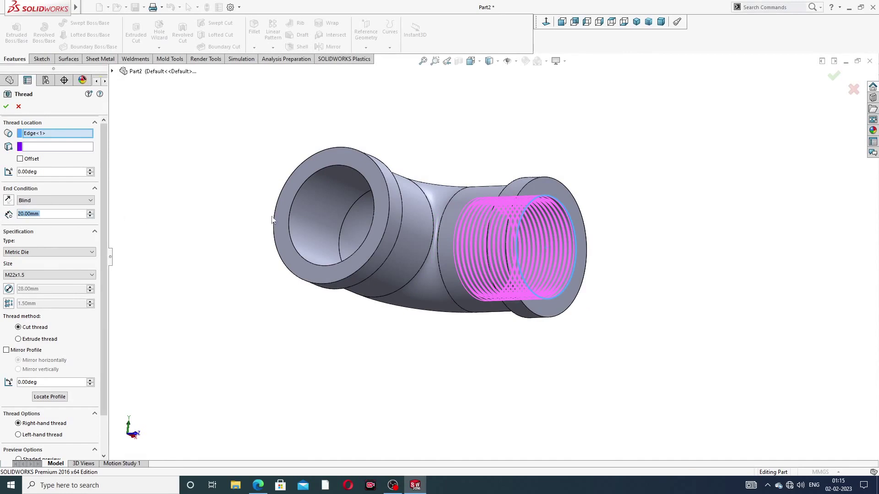
middle_click_drag(272, 220, 238, 265)
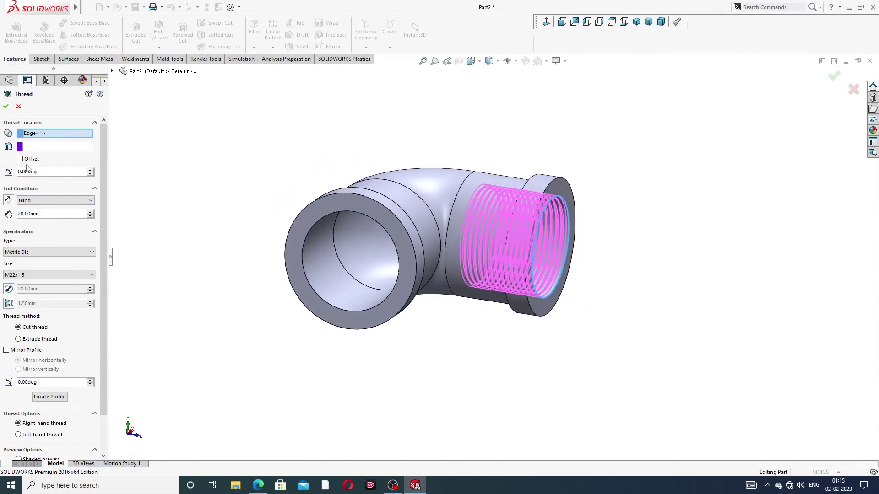
Set the thread type to Metric Tap and the size to M27x2.0, consulting the drawing's thread note
left_click(38, 253)
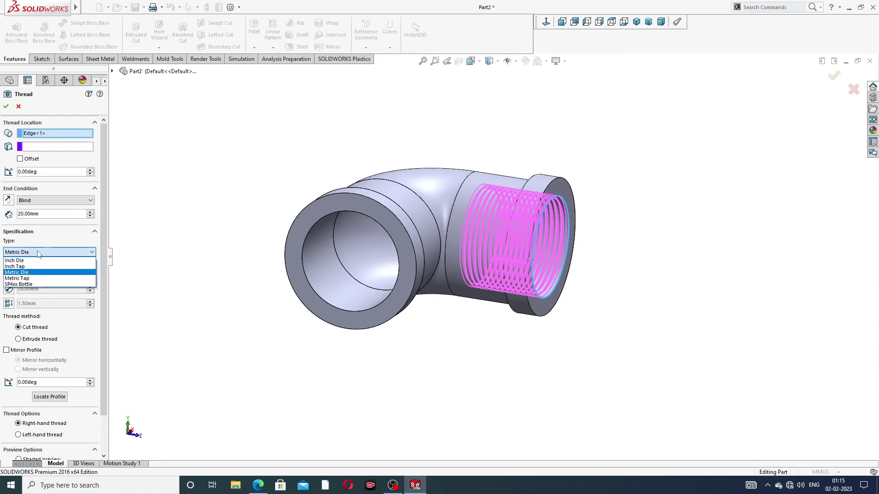
left_click(35, 278)
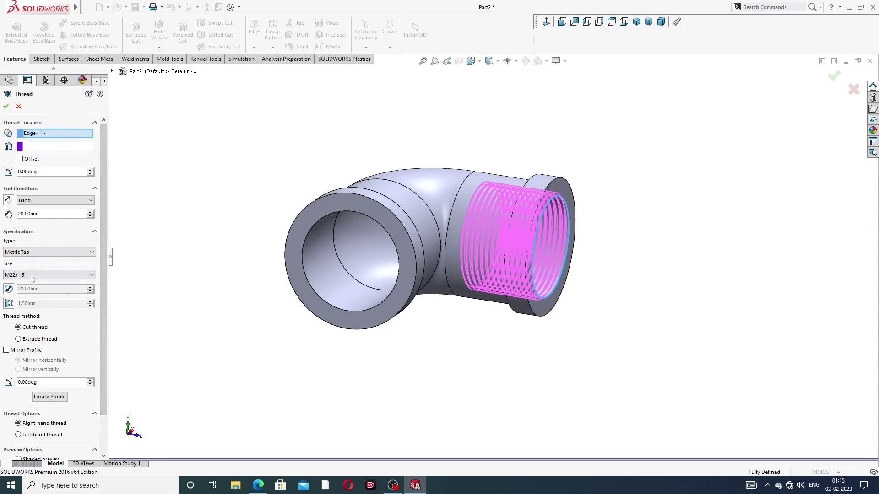
left_click(39, 276)
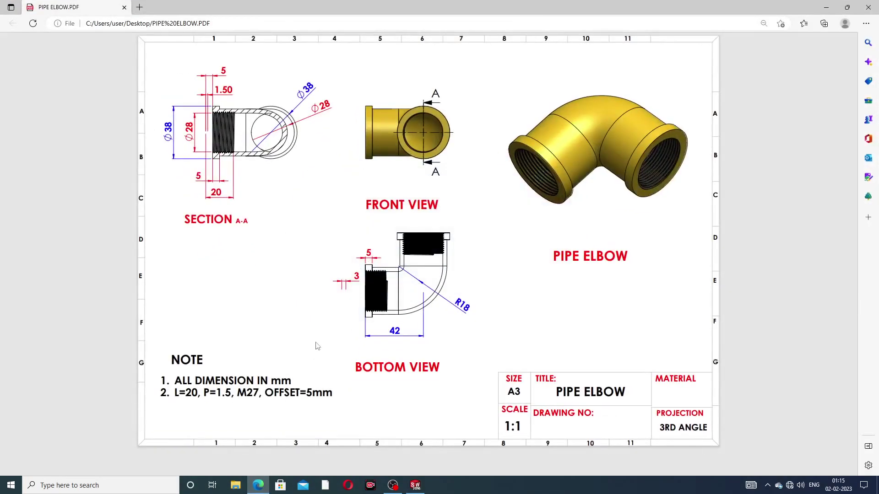
left_click(259, 486)
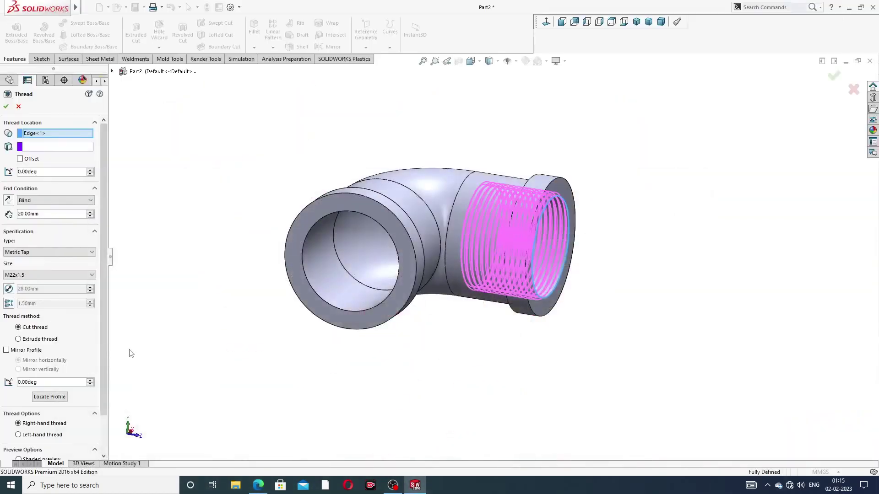
left_click(39, 275)
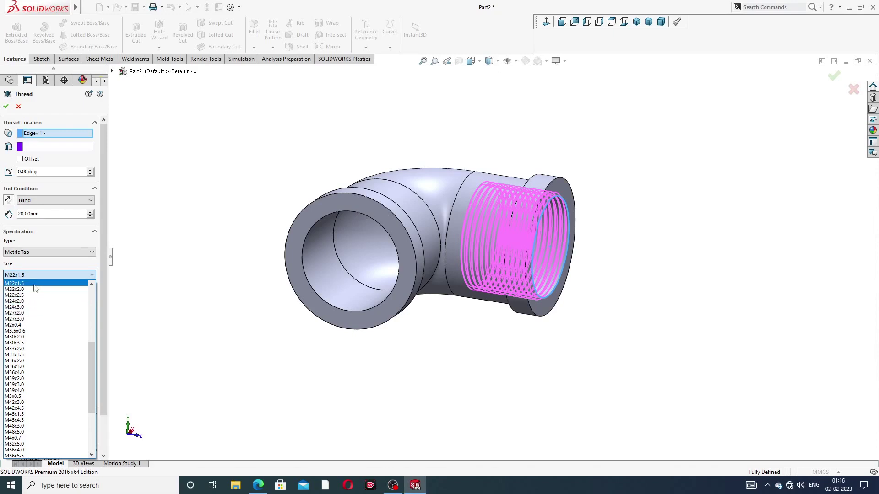
left_click(31, 313)
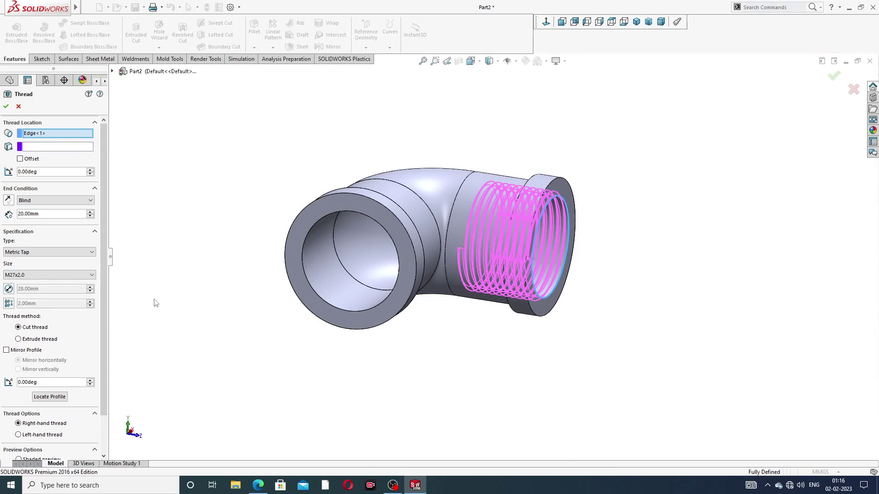
Try the Metric Die thread type, browse its sizes, and return the type to Metric Tap
left_click(33, 276)
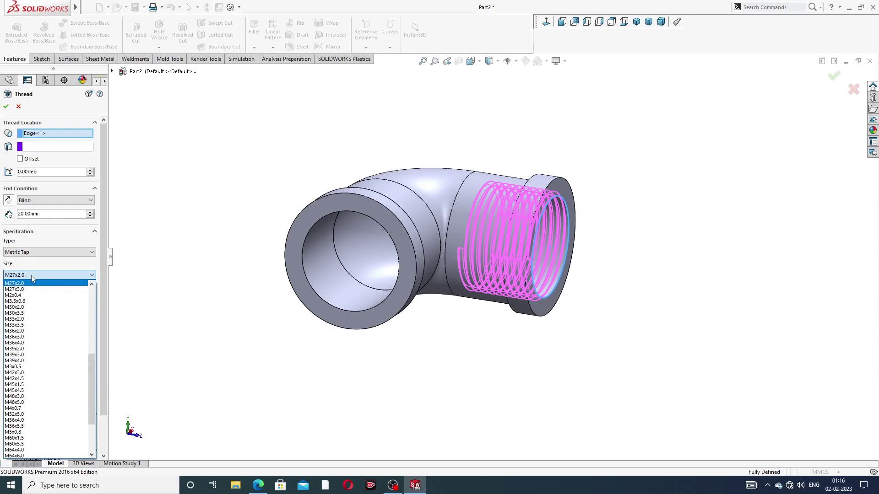
left_click(35, 275)
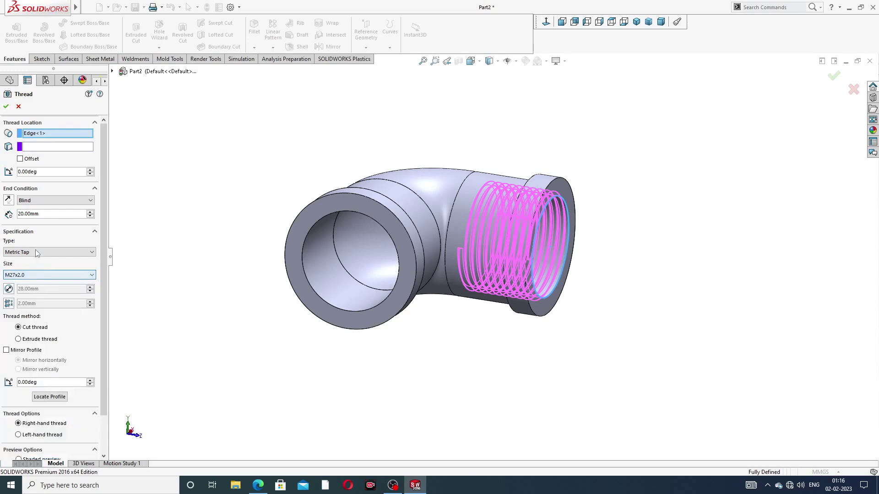
left_click(36, 252)
left_click(32, 269)
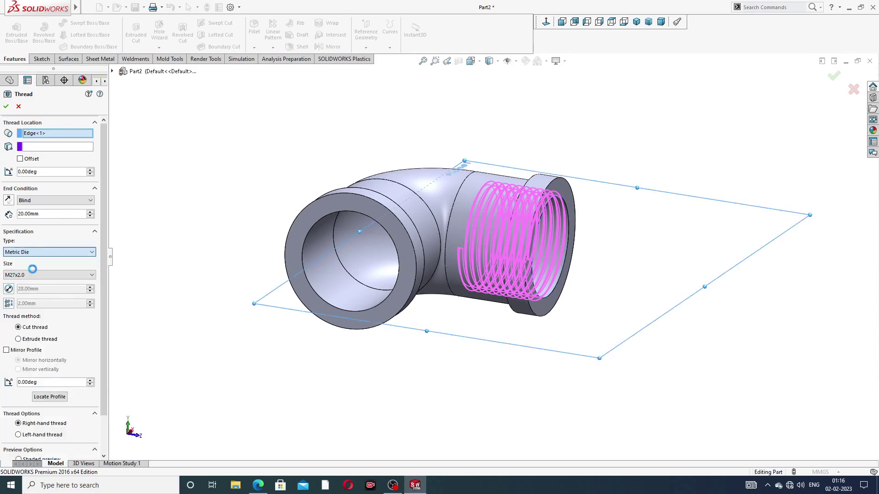
left_click(35, 276)
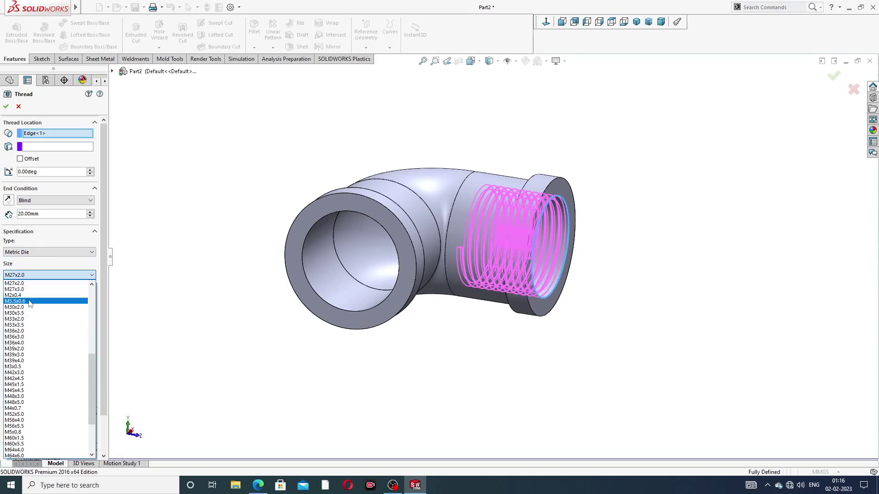
scroll(33, 300, "up", 2)
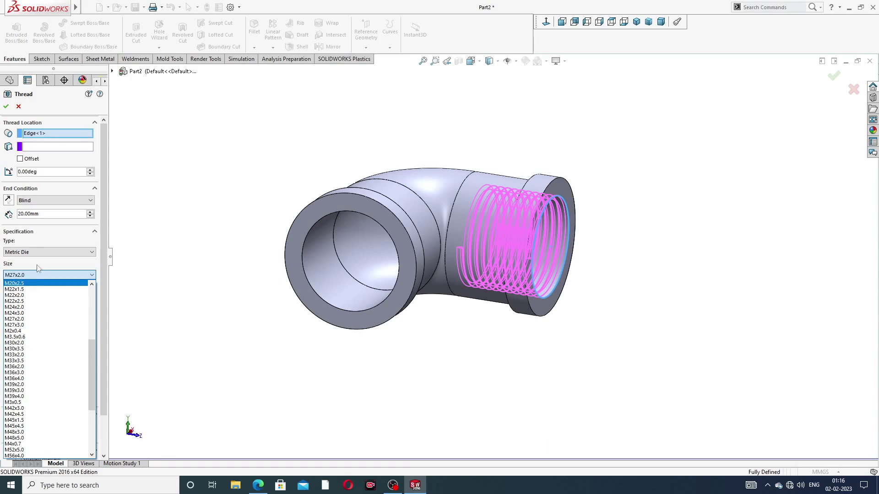
left_click(37, 275)
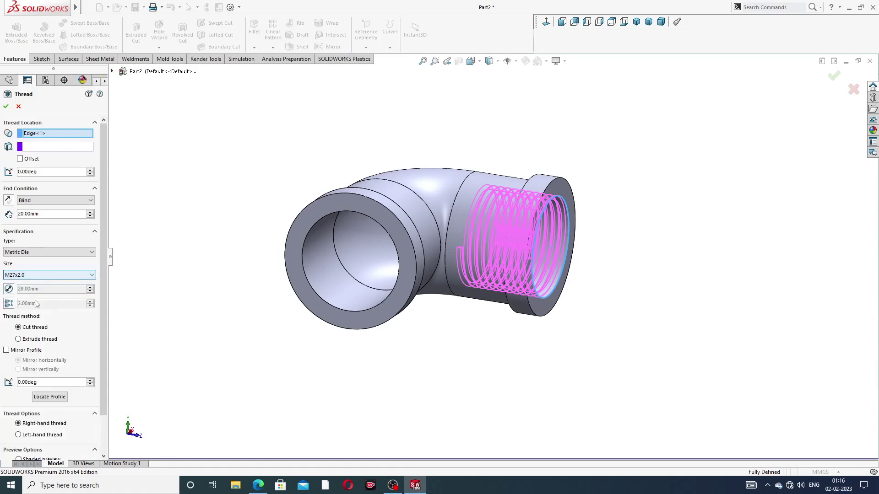
left_click(35, 252)
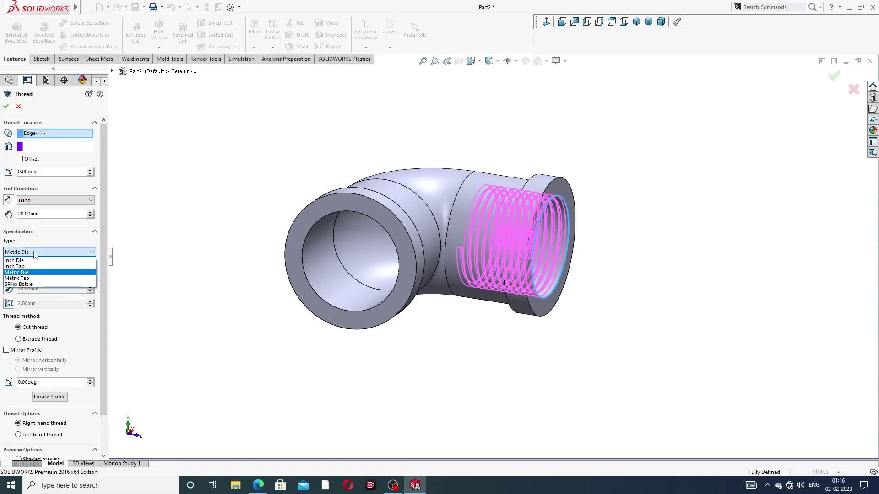
left_click(30, 278)
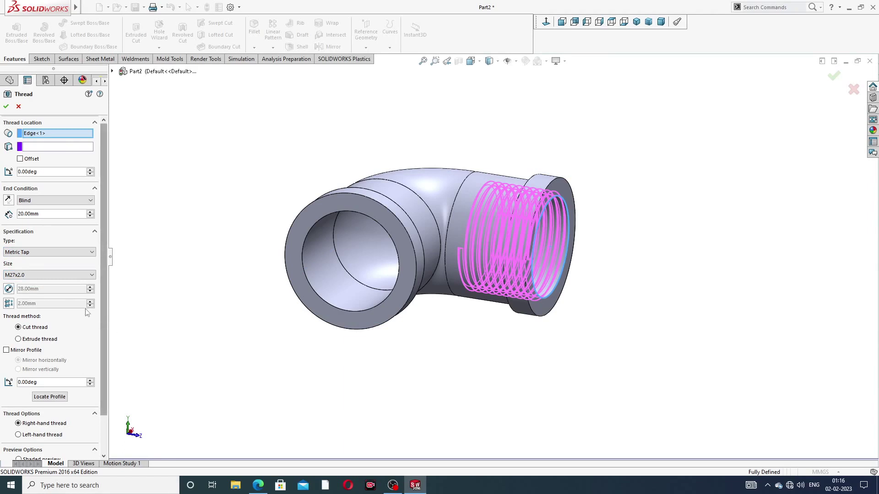
Offset the thread start by 2 mm, reversed outward past the second collar's end face, and finish the thread cut
left_click(20, 159)
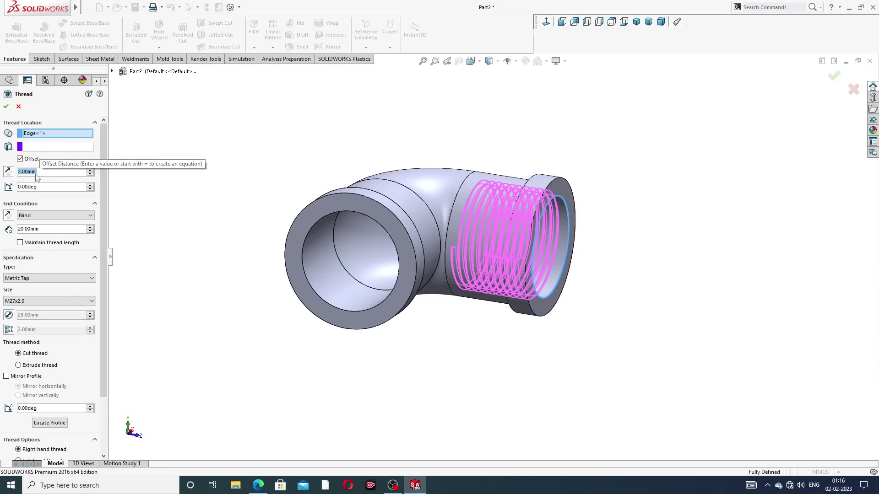
left_click(9, 172)
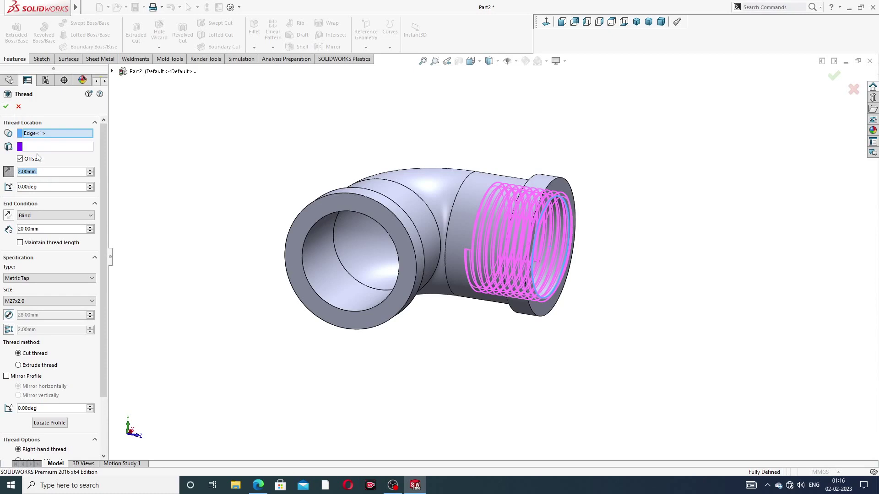
left_click(6, 107)
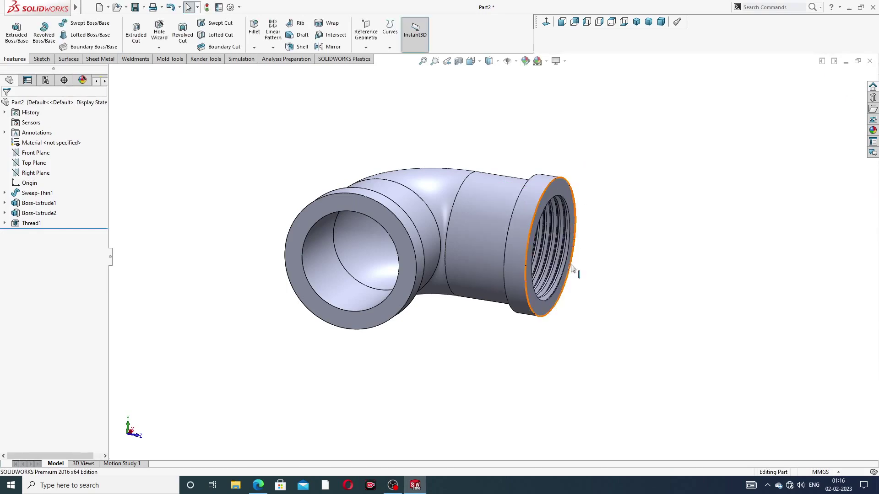
Examine the cut thread inside the second collar, including where it starts and runs out in the bore
middle_click_drag(575, 268, 554, 158)
scroll(549, 191, "down", 6)
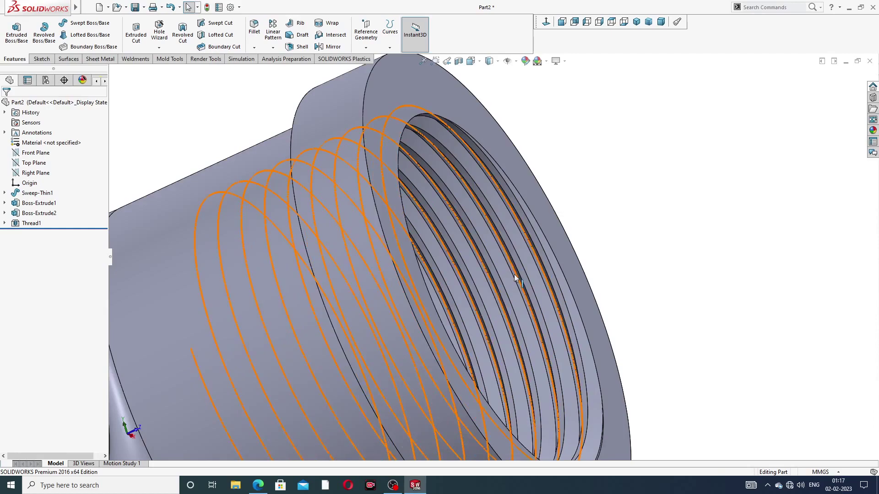
scroll(515, 279, "up", 5)
middle_click_drag(526, 290, 404, 301)
scroll(451, 311, "down", 4)
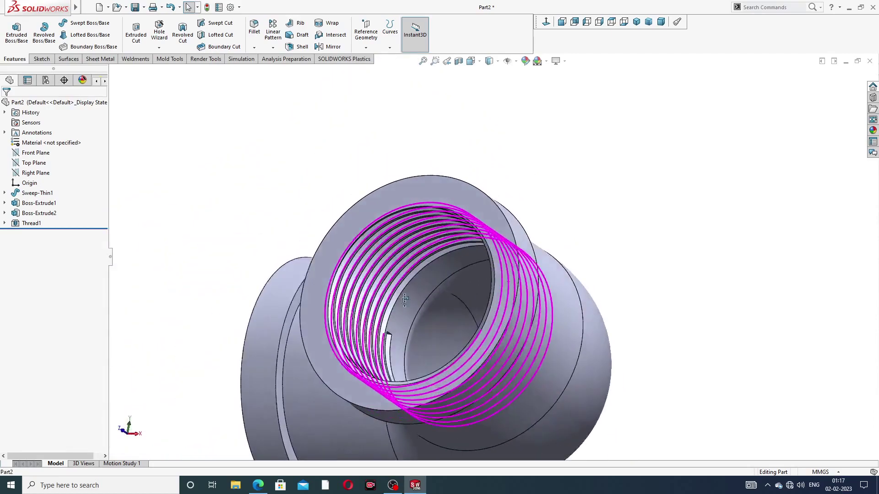
scroll(404, 300, "up", 3)
scroll(443, 302, "down", 3)
scroll(443, 298, "down", 4)
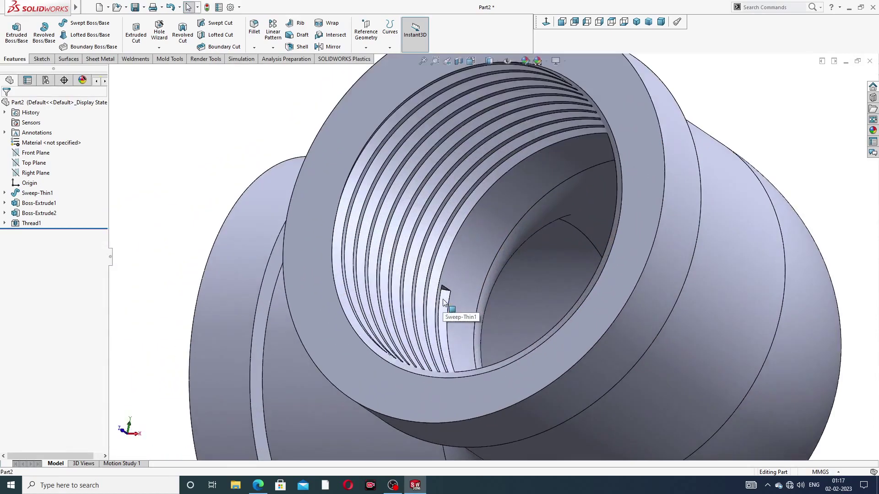
scroll(446, 292, "up", 8)
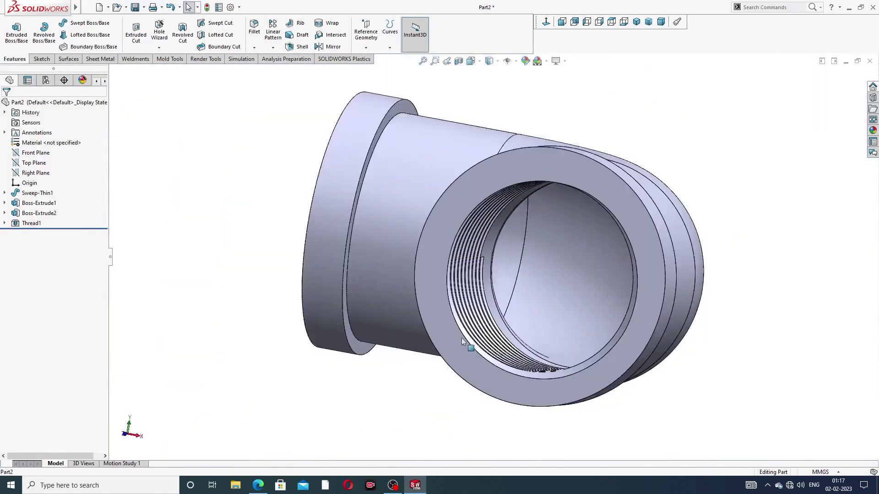
middle_click_drag(461, 338, 567, 294)
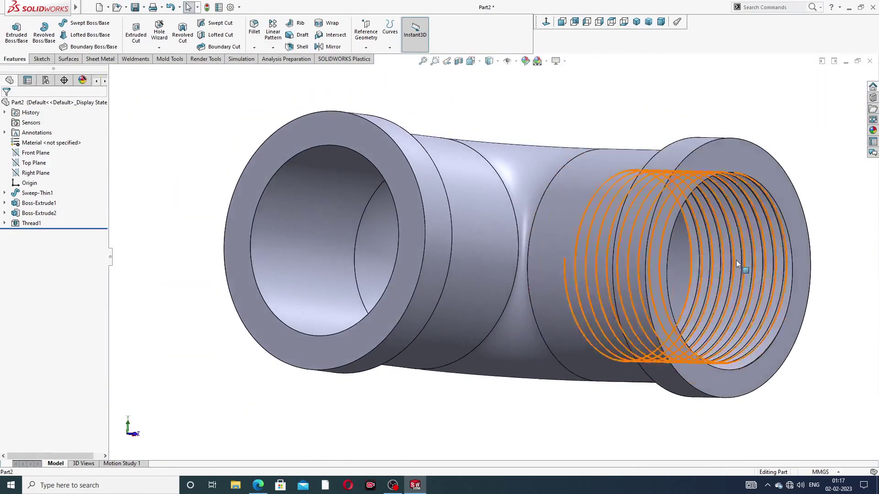
scroll(739, 263, "up", 3)
scroll(686, 273, "down", 7)
scroll(562, 255, "up", 8)
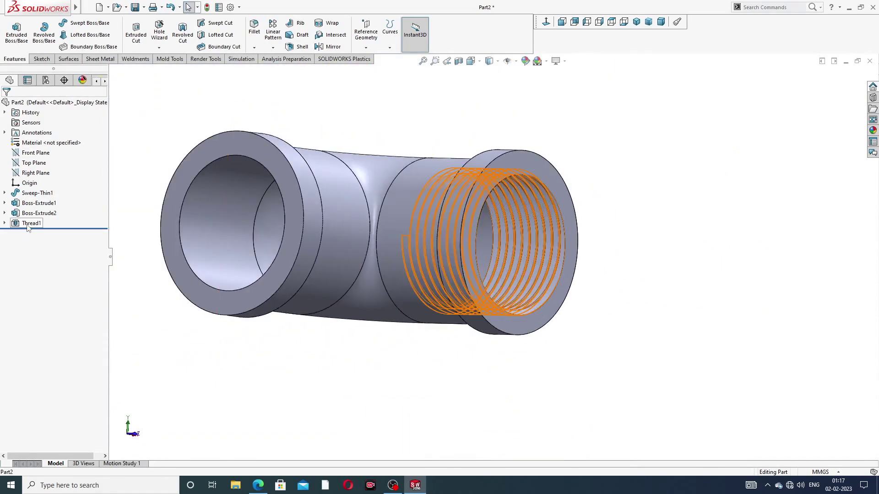
Edit the second collar's thread to type Metric Die and size M22x1.5, and try to apply it
left_click(28, 223)
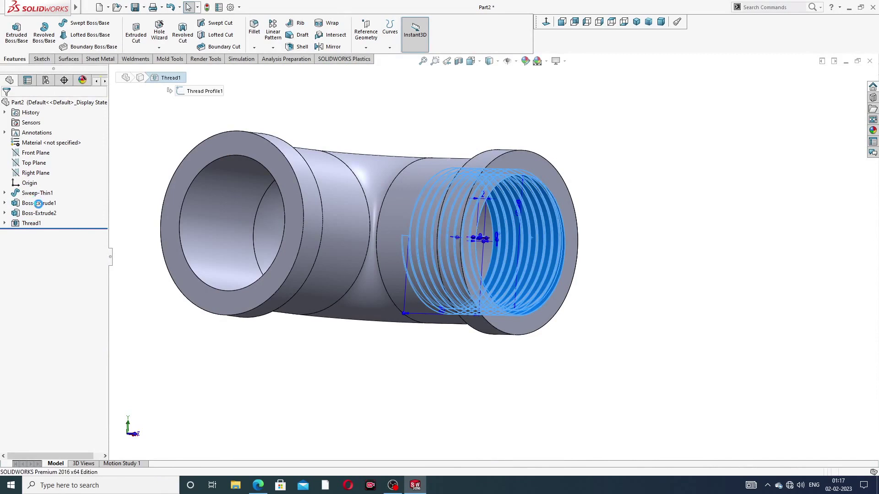
left_click(37, 202)
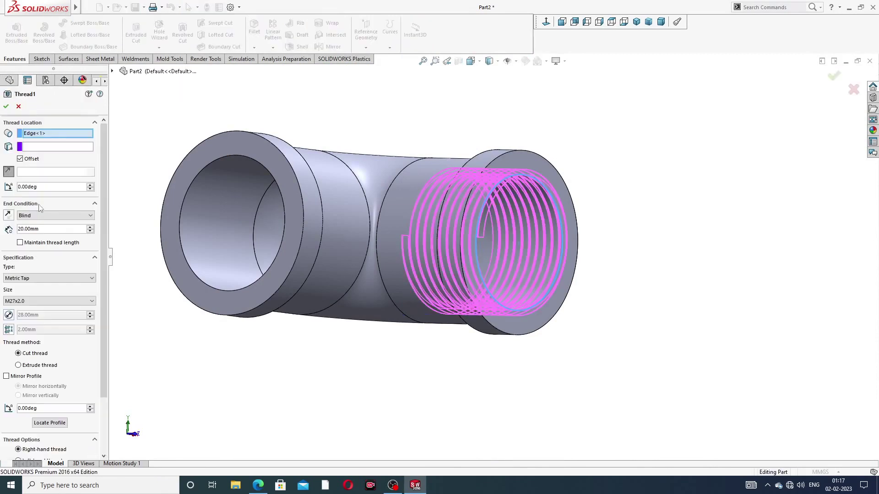
left_click(33, 278)
left_click(30, 296)
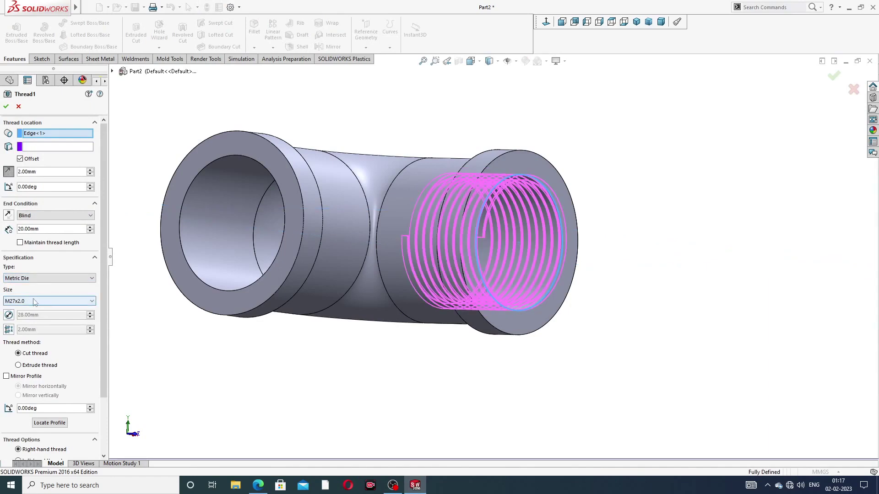
left_click(36, 301)
scroll(33, 315, "up", 2)
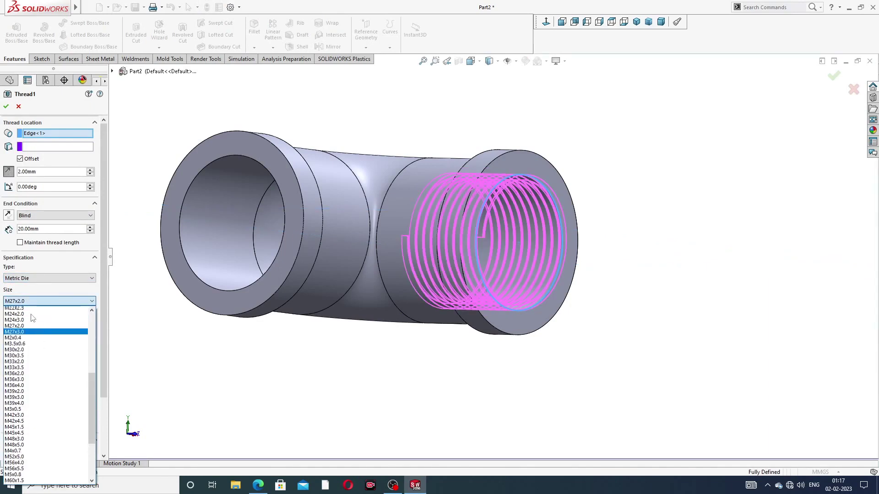
scroll(33, 318, "up", 1)
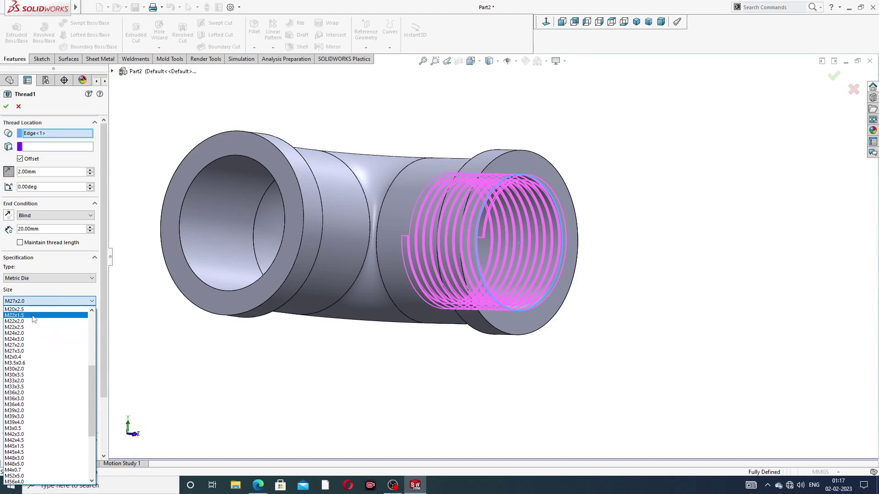
left_click(34, 316)
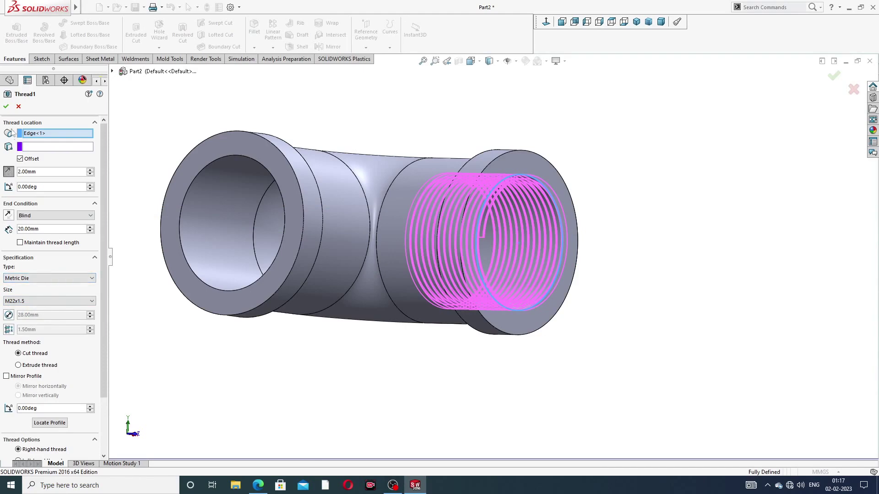
left_click(6, 106)
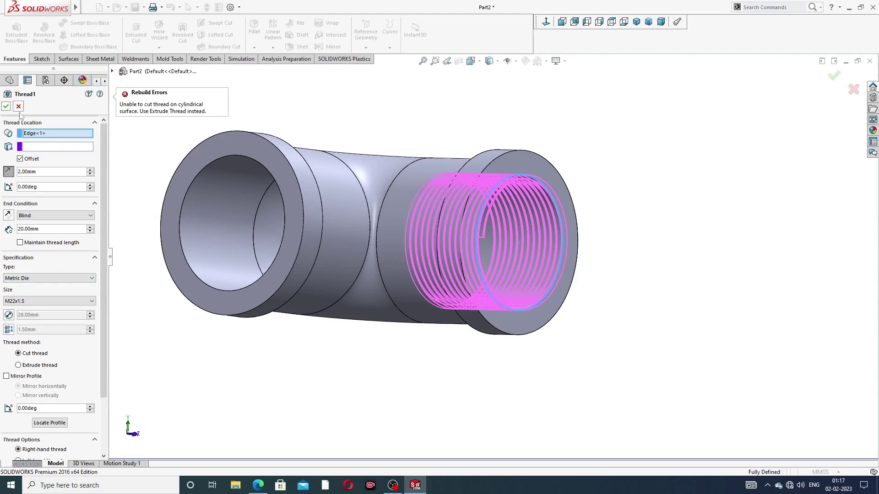
Set the second collar's thread type to Metric Tap and apply the edited thread
key("ctrl+3")
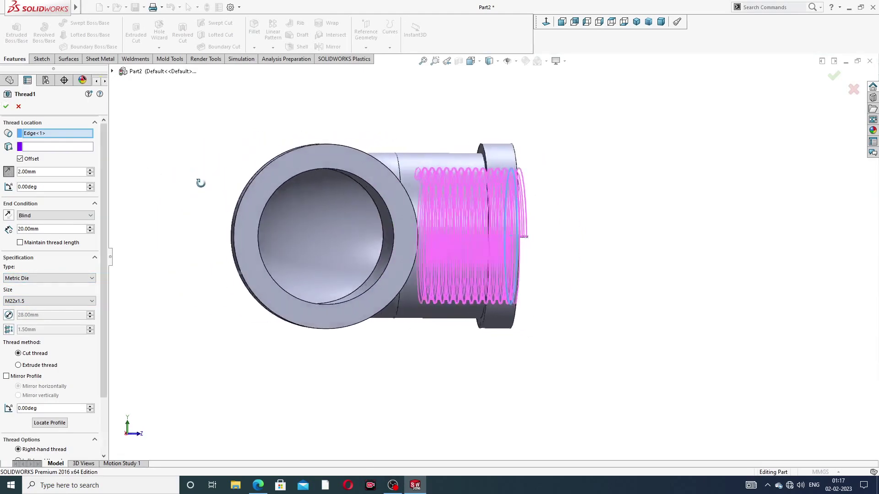
middle_click_drag(371, 189, 298, 164)
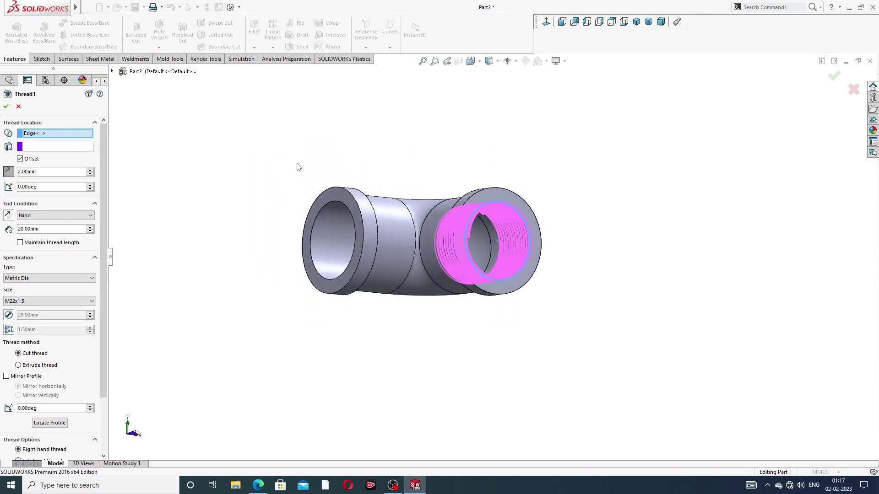
scroll(363, 222, "down", 2)
middle_click_drag(311, 243, 199, 272)
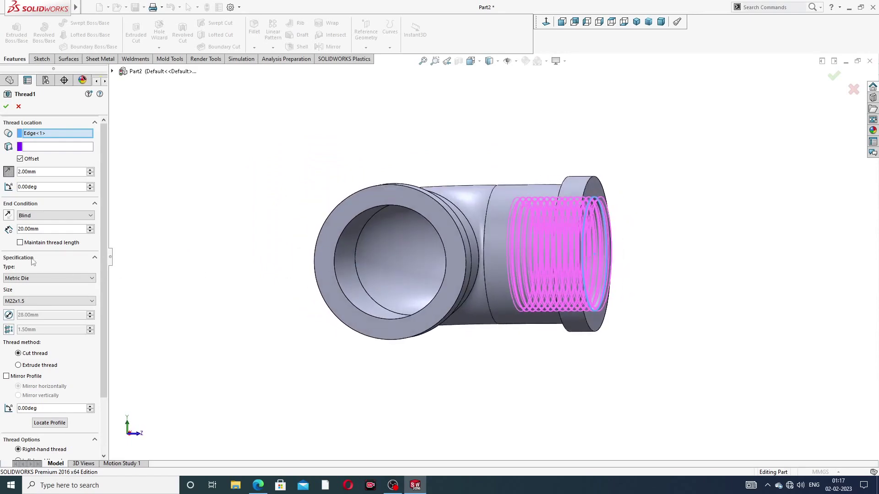
left_click(32, 280)
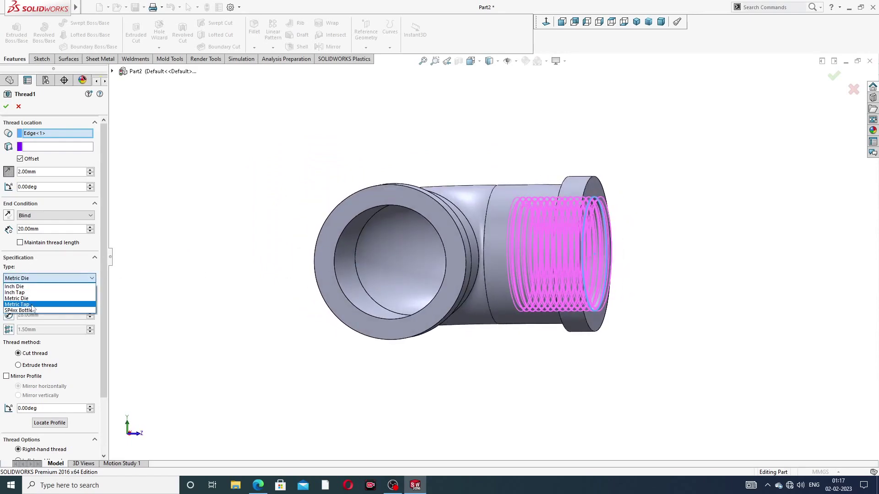
left_click(31, 305)
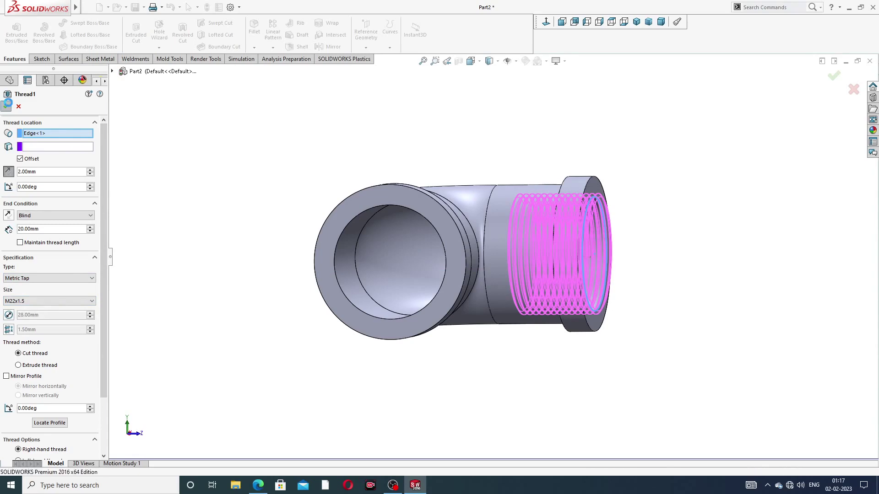
left_click(7, 105)
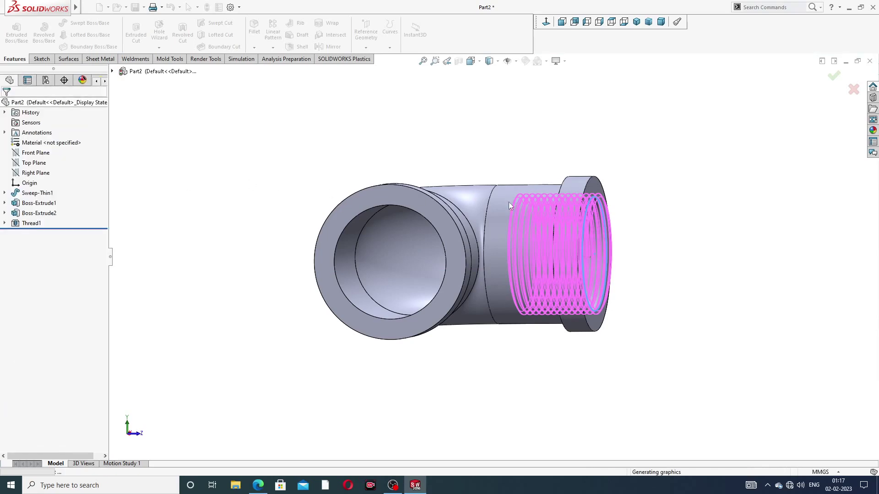
scroll(597, 255, "down", 3)
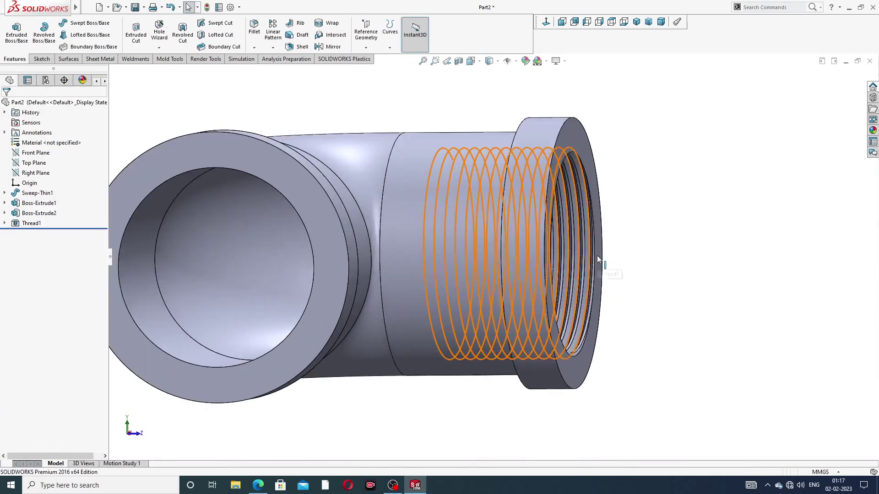
middle_click_drag(597, 255, 563, 255)
scroll(661, 195, "up", 3)
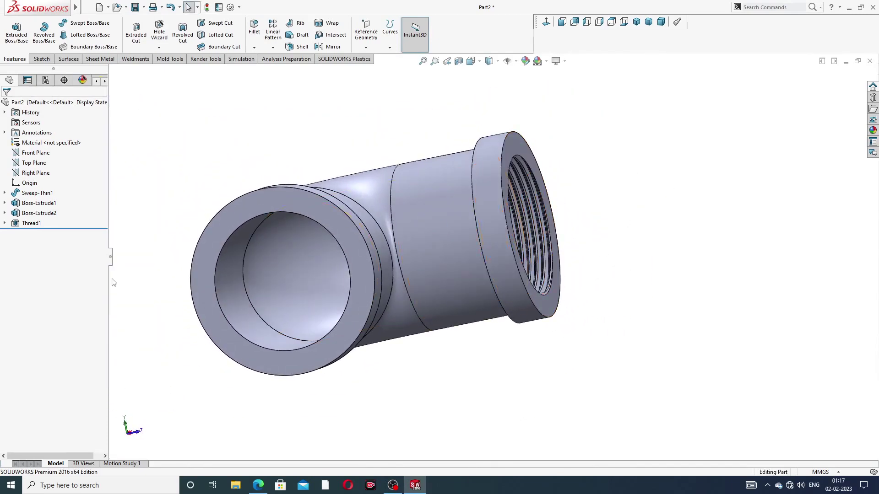
Reopen the thread's settings, check them against the thread note in the PIPE ELBOW drawing, and close the feature
left_click(32, 223)
left_click(46, 202)
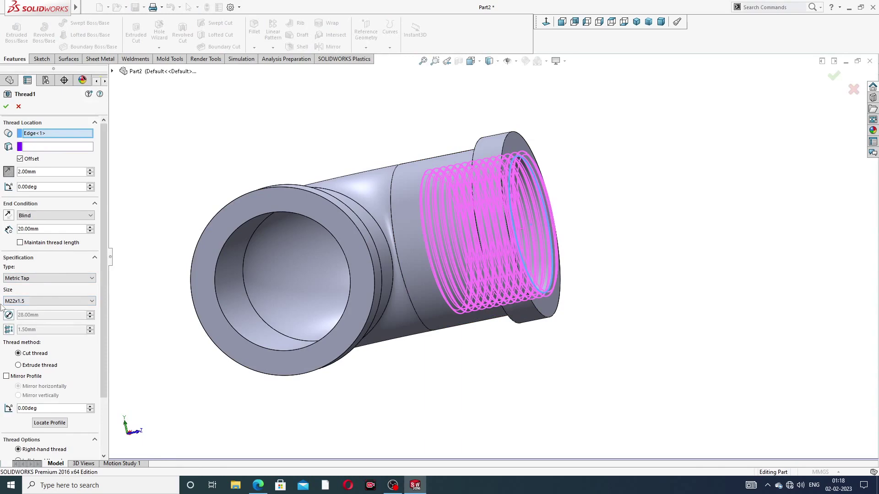
left_click(258, 485)
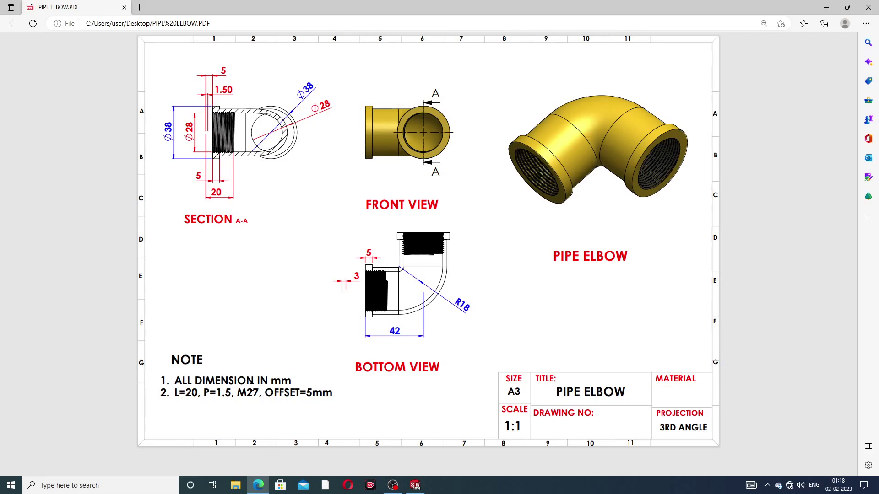
left_click(263, 486)
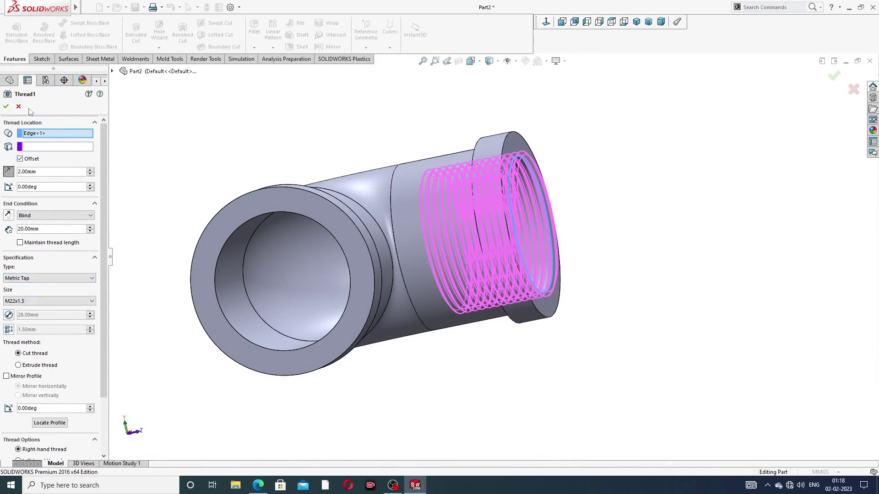
left_click(6, 106)
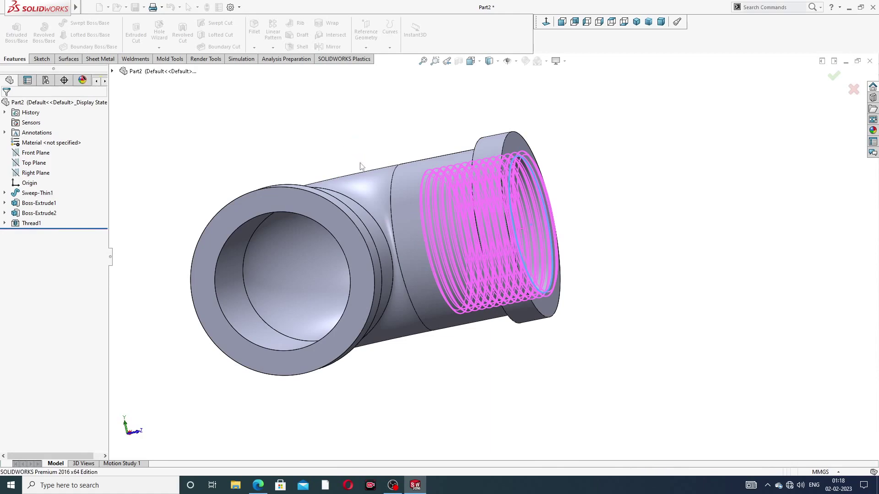
Start a Thread feature on the inner circular edge of the first, unthreaded collar's end face
scroll(481, 255, "up", 3)
middle_click_drag(384, 221, 355, 186)
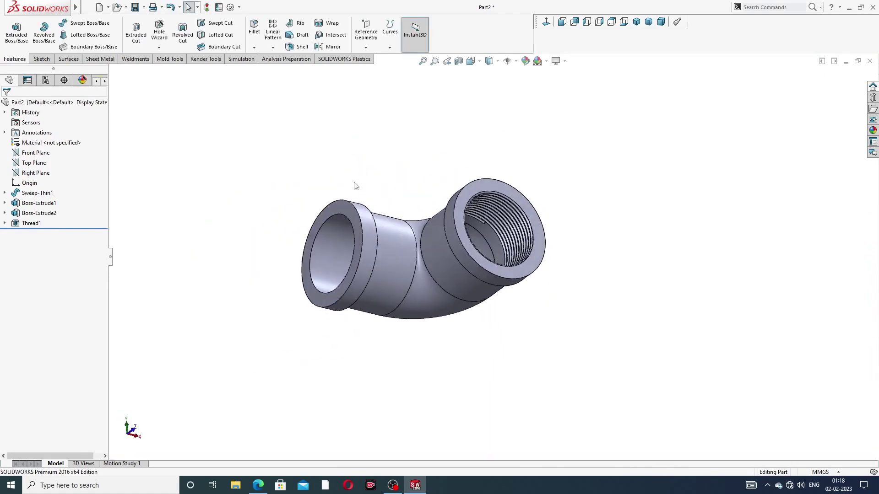
scroll(323, 216, "down", 5)
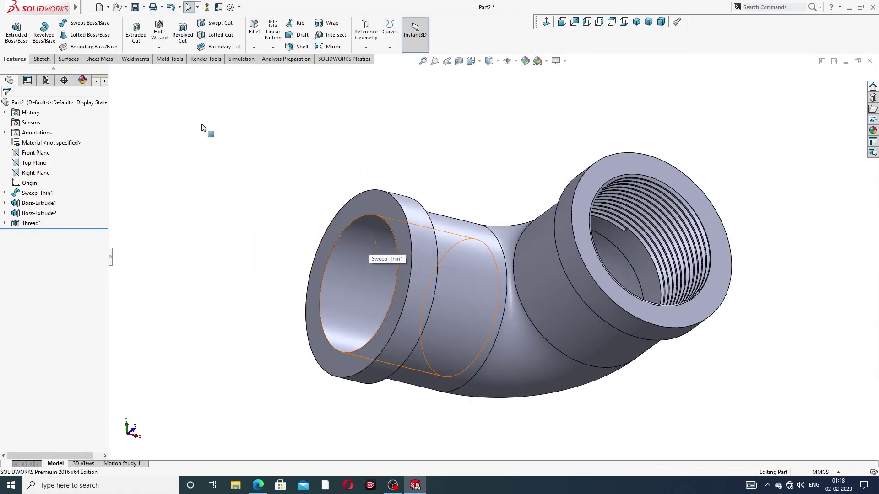
left_click(159, 47)
left_click(169, 71)
scroll(365, 249, "down", 1)
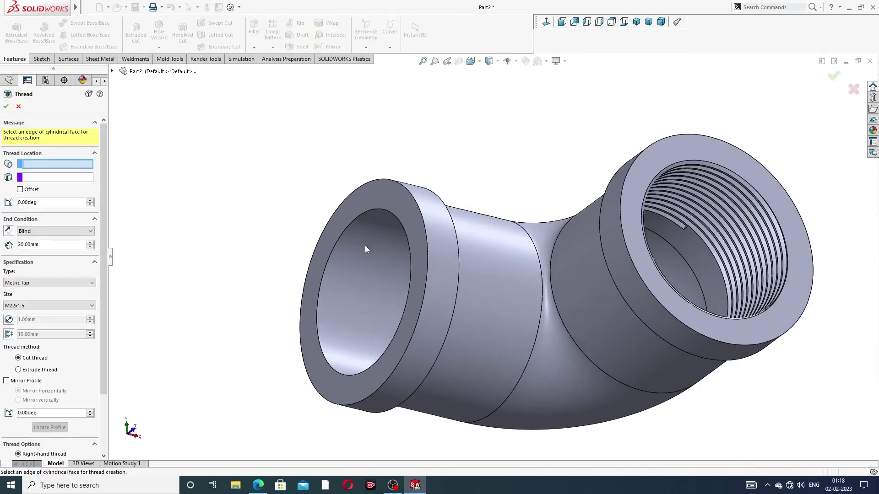
left_click(351, 221)
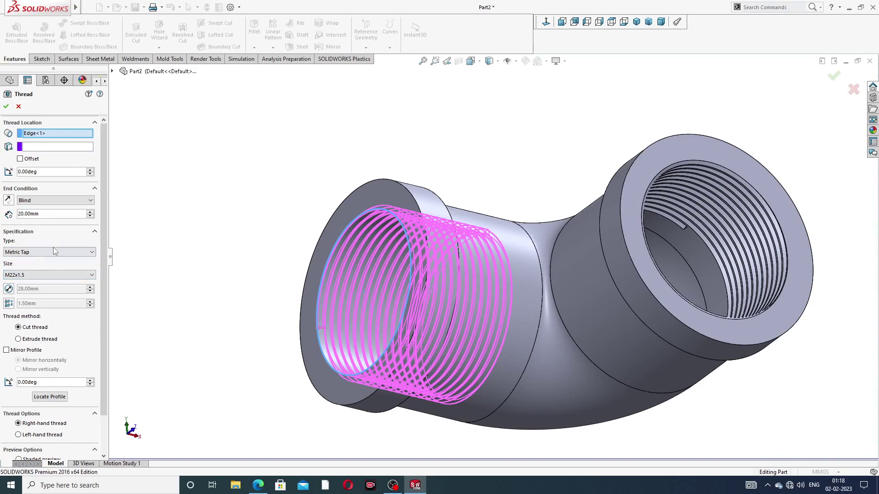
Offset the first collar's thread start by 2 mm, reversed outward, and cut the 20 mm M22x1.5 Metric Tap thread
left_click(21, 160)
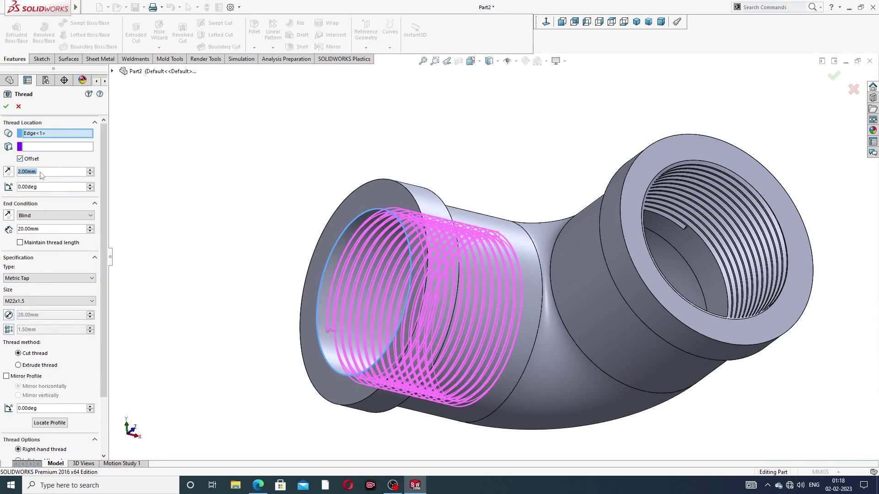
left_click(8, 172)
middle_click_drag(204, 242, 353, 265)
middle_click_drag(293, 261, 357, 269)
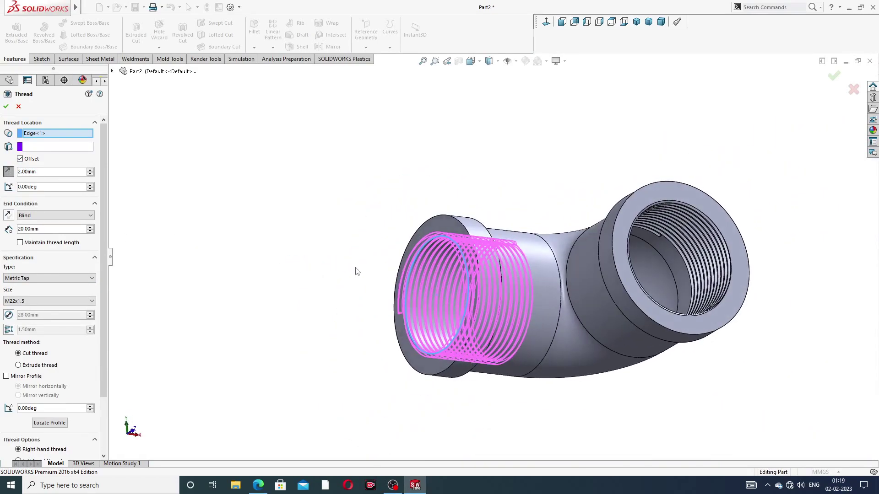
left_click(6, 106)
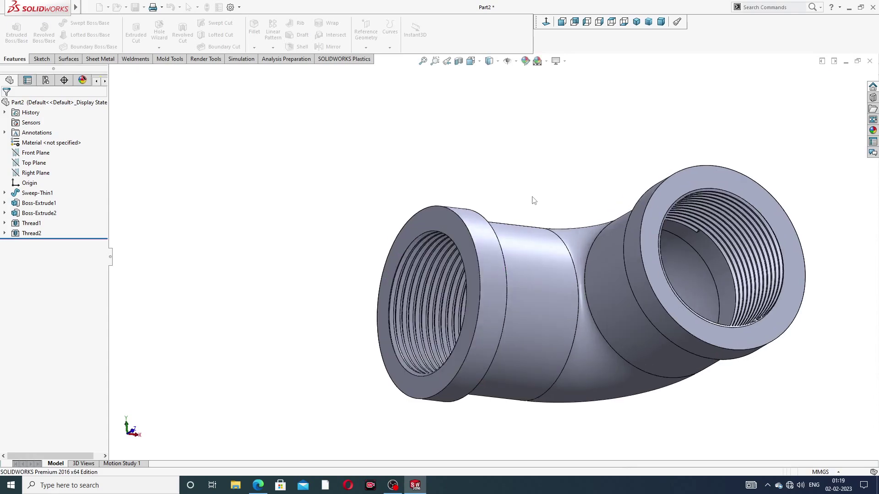
Apply a dark grey color (RGB 64, 64, 64) to both collar thread features
scroll(535, 239, "up", 1)
middle_click_drag(535, 239, 513, 241)
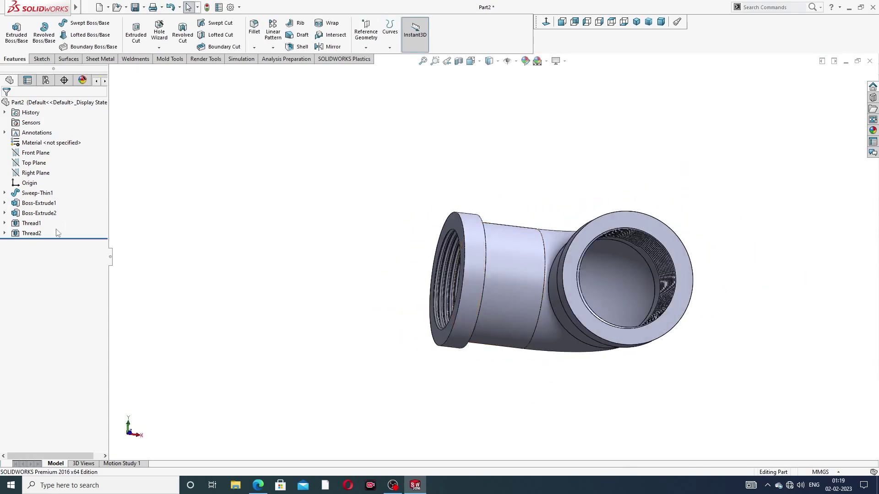
left_click(30, 225)
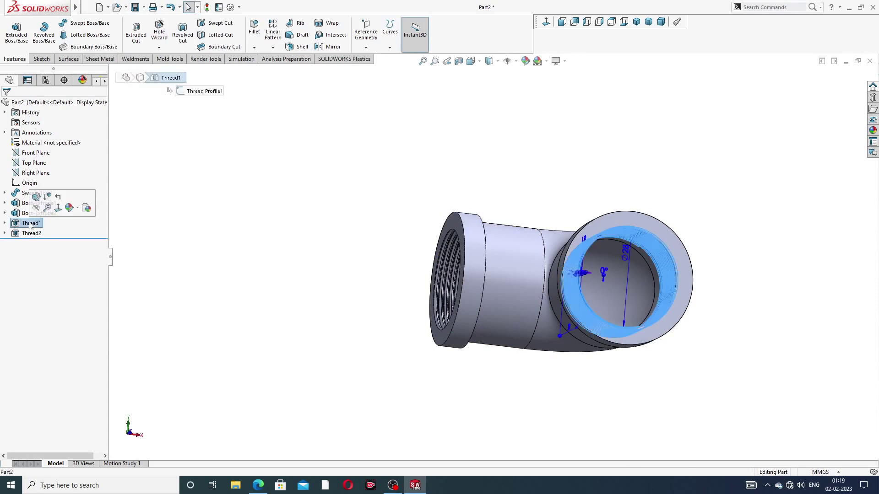
left_click(31, 234, "ctrl")
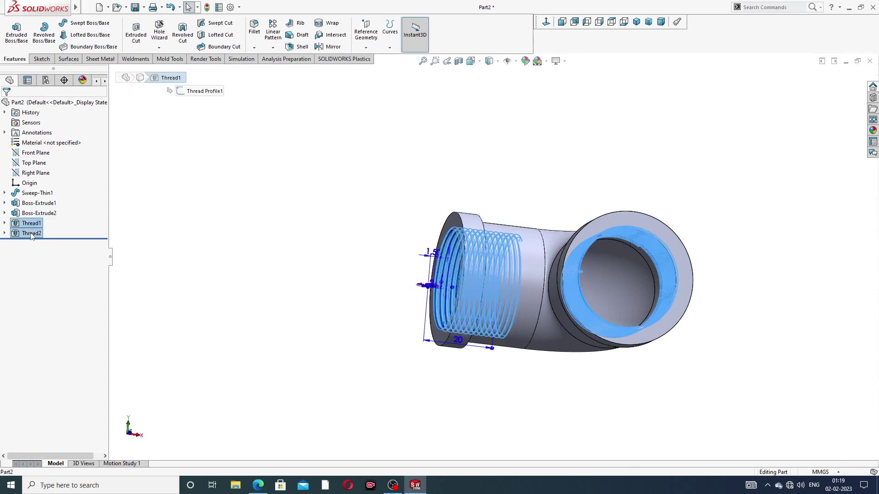
left_click(525, 61)
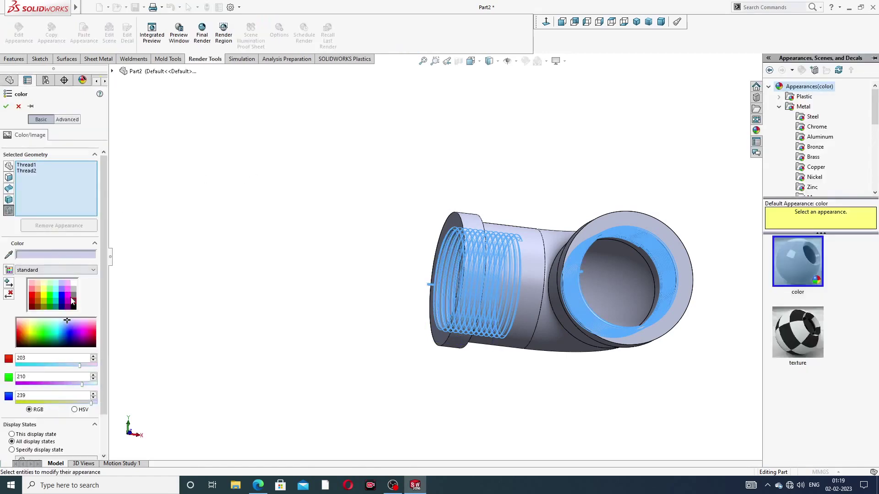
left_click(74, 302)
left_click(6, 106)
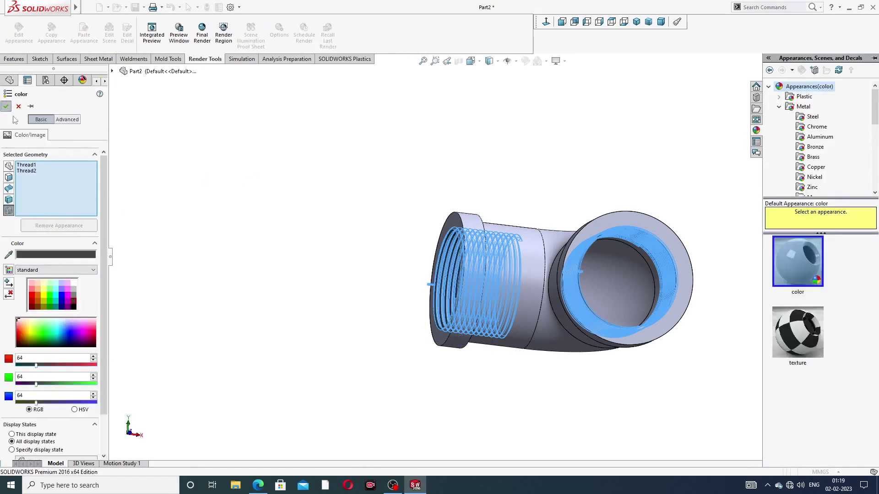
Apply a brass metal appearance to the whole pipe elbow body
middle_click_drag(444, 250, 481, 263)
scroll(635, 240, "down", 2)
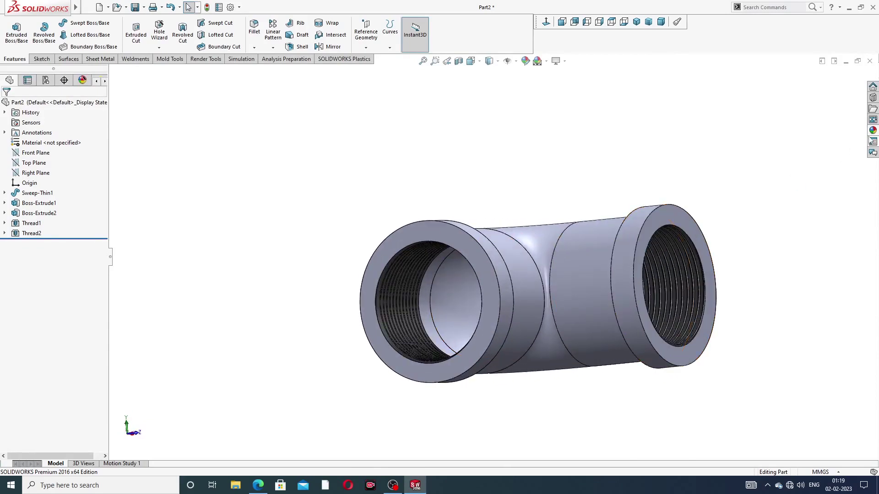
left_click(868, 131)
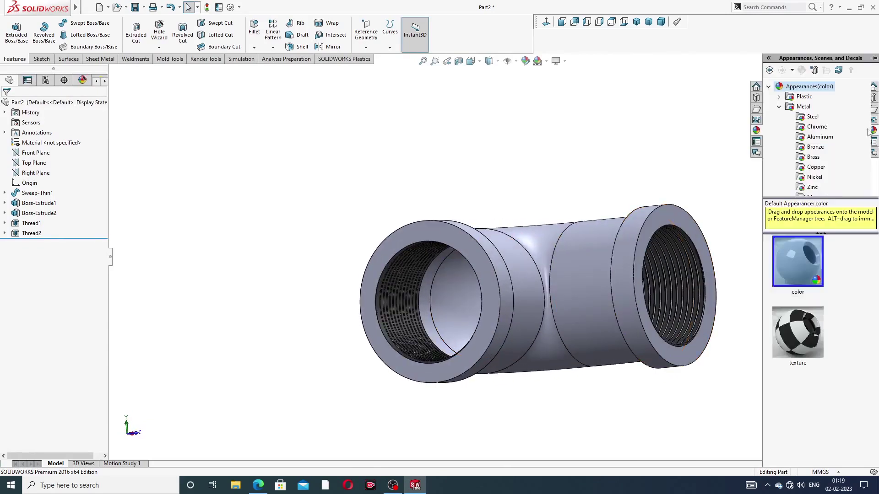
left_click(813, 118)
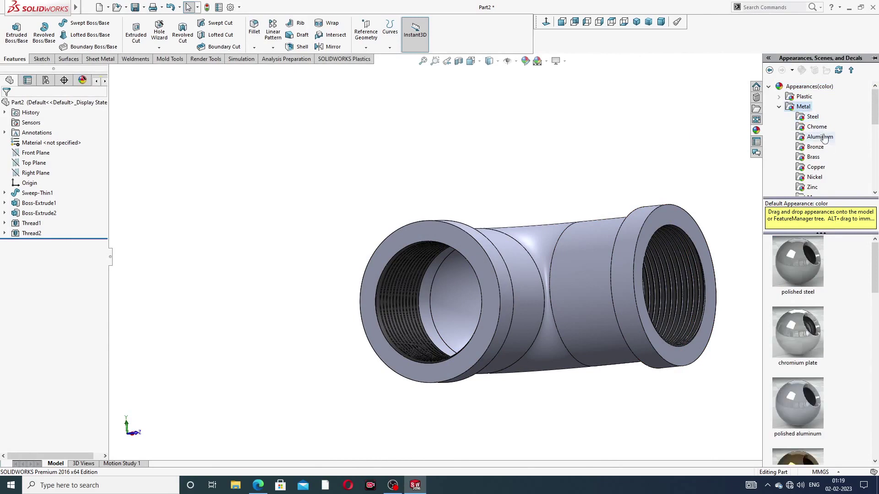
left_click(818, 128)
left_click(820, 137)
left_click(815, 147)
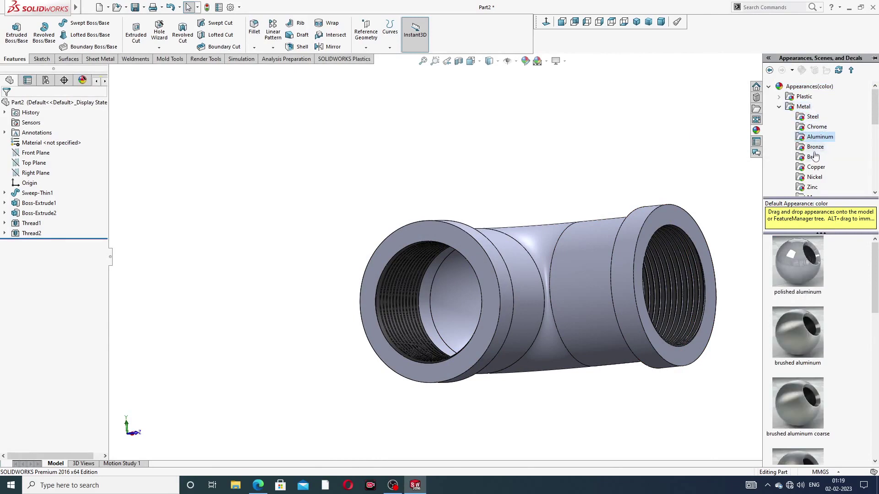
left_click(813, 157)
left_click_drag(798, 248, 699, 268)
key("ctrl+7")
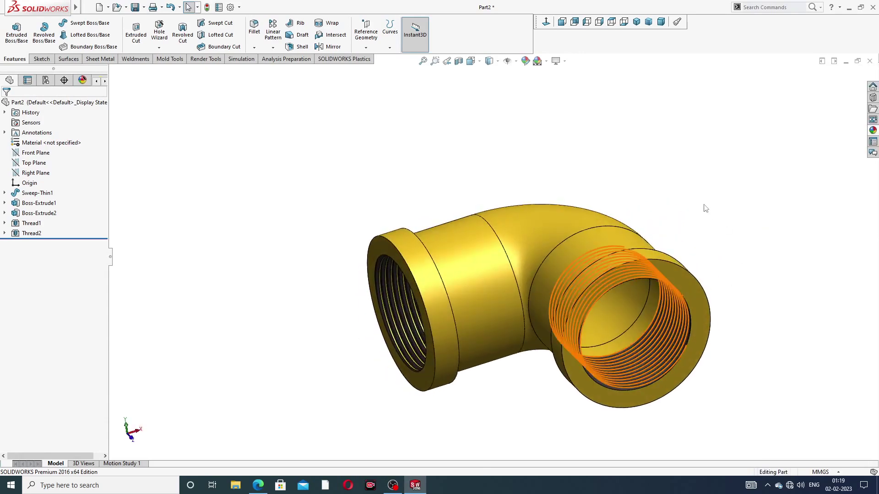
Turn on the Cartoon display effect for the elbow model and clear the selection
left_click(564, 62)
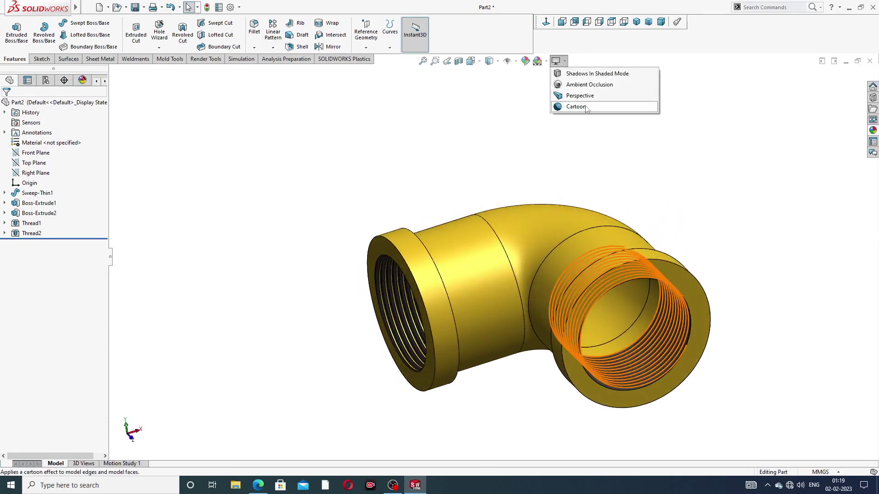
left_click(571, 107)
left_click(495, 250)
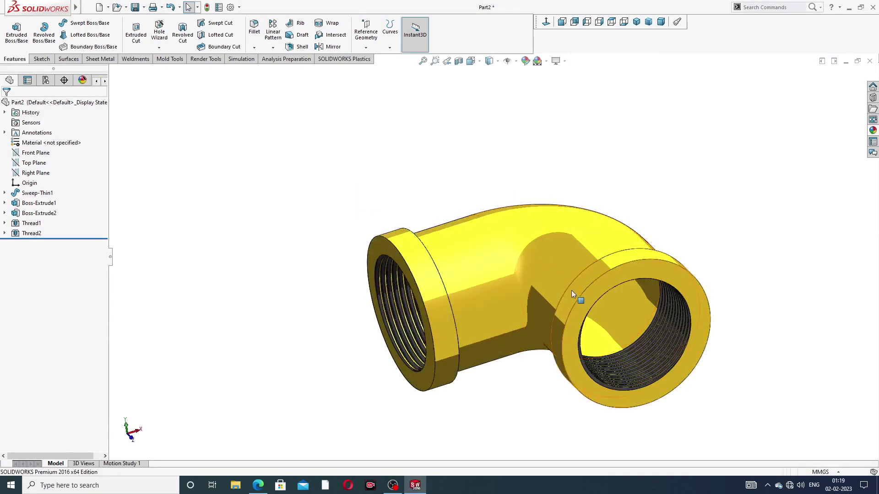
Inspect the finished brass elbow and the dark threads in both collars from several angles
scroll(571, 293, "down", 3)
scroll(571, 290, "up", 3)
middle_click_drag(567, 279, 595, 238)
scroll(498, 286, "up", 2)
scroll(492, 289, "down", 3)
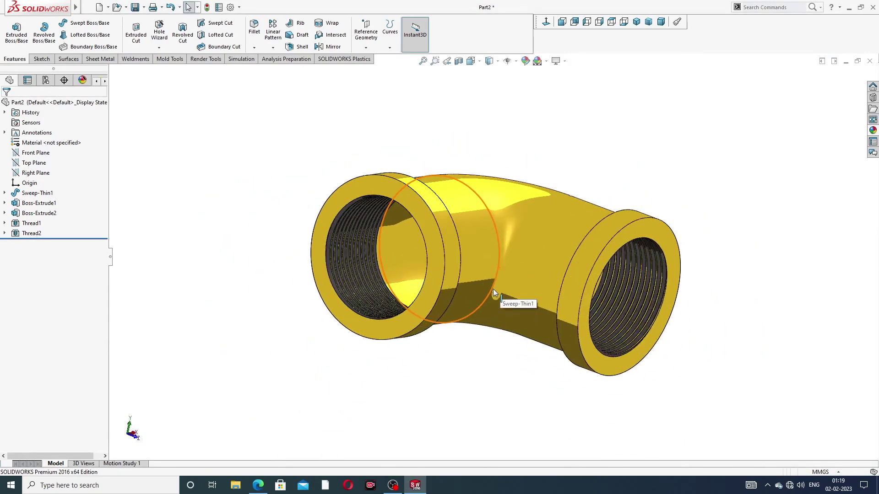
mouse_move(493, 289)
middle_mouse_down()
mouse_move(451, 249)
mouse_move(488, 265)
mouse_move(490, 277)
middle_mouse_up()
left_click(636, 22)
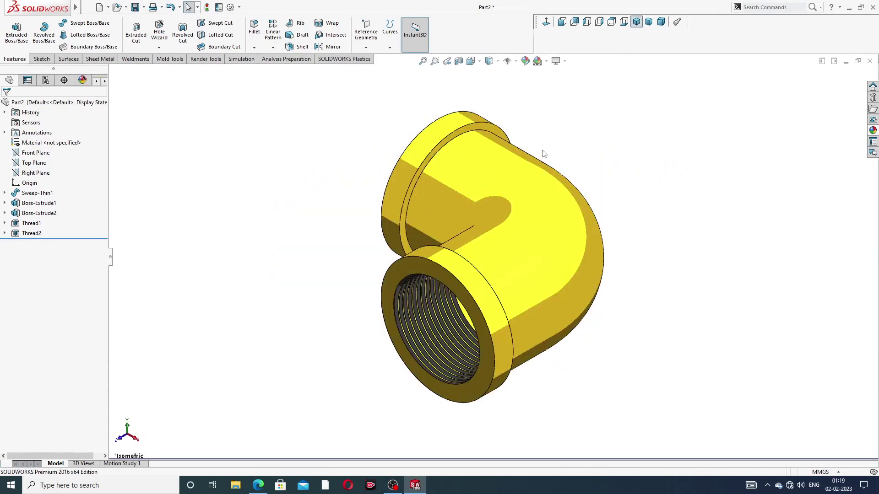
scroll(520, 220, "down", 1)
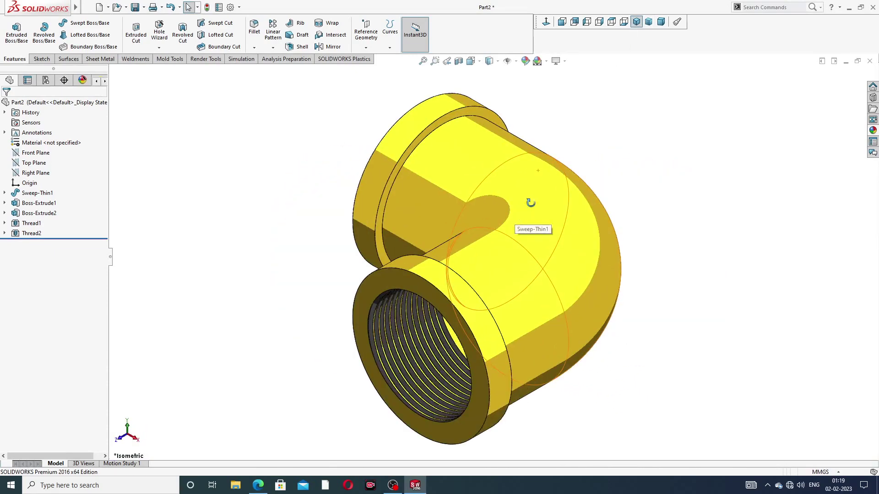
middle_click_drag(529, 198, 539, 325)
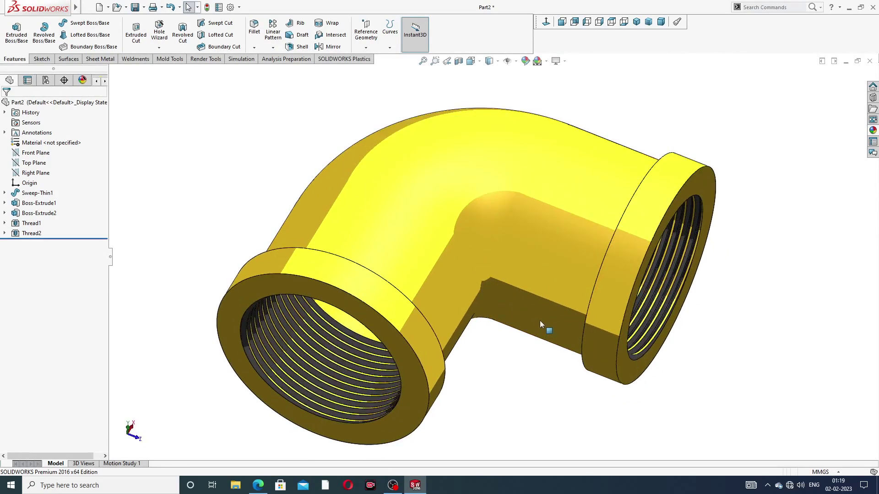
key("ctrl+Left")
key("ctrl+Up")
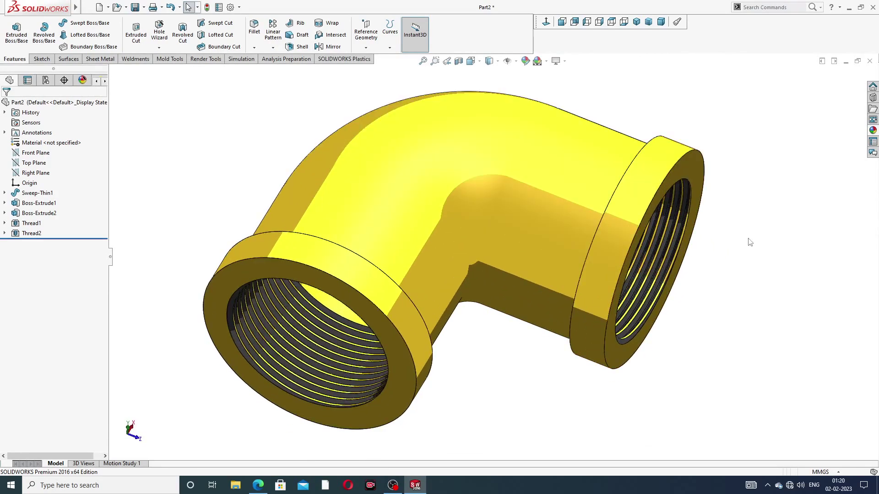
key("f")
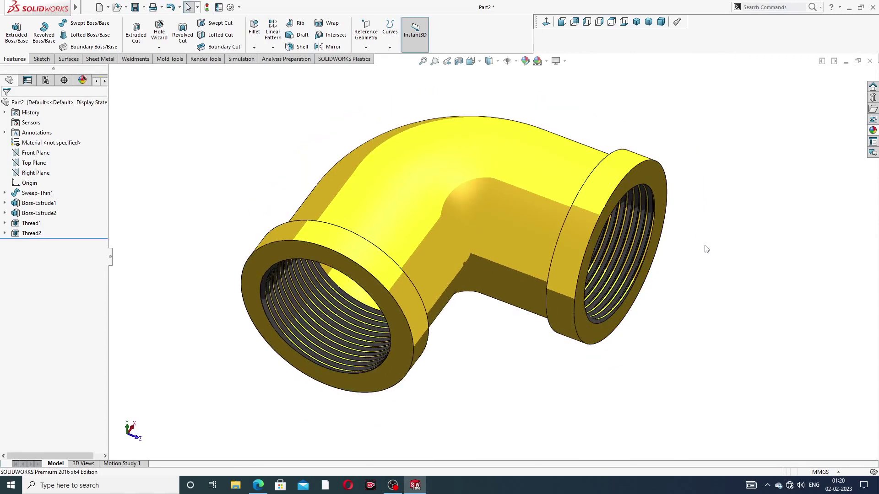
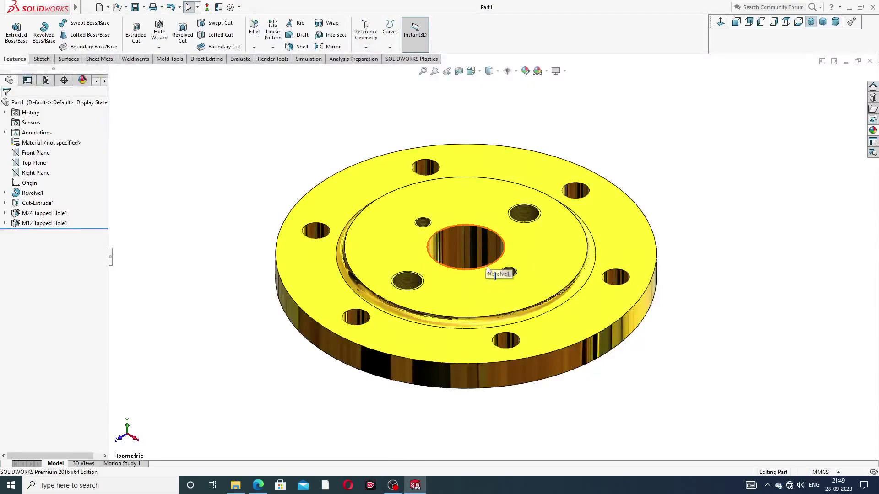
Examine the flange model from all sides, including its conical hub, central bore, groove, bolt holes and tapped holes
middle_click_drag(500, 275, 544, 92)
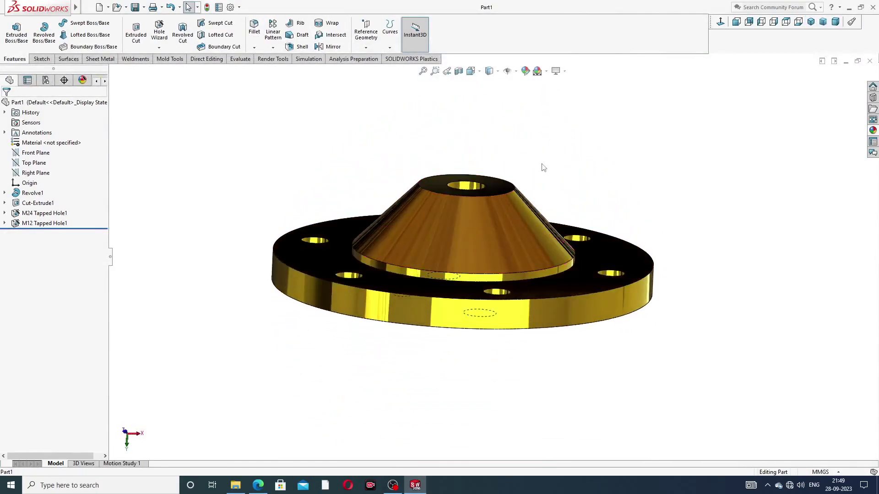
middle_click_drag(535, 205, 524, 251)
middle_click_drag(489, 220, 583, 215)
key("ctrl+7")
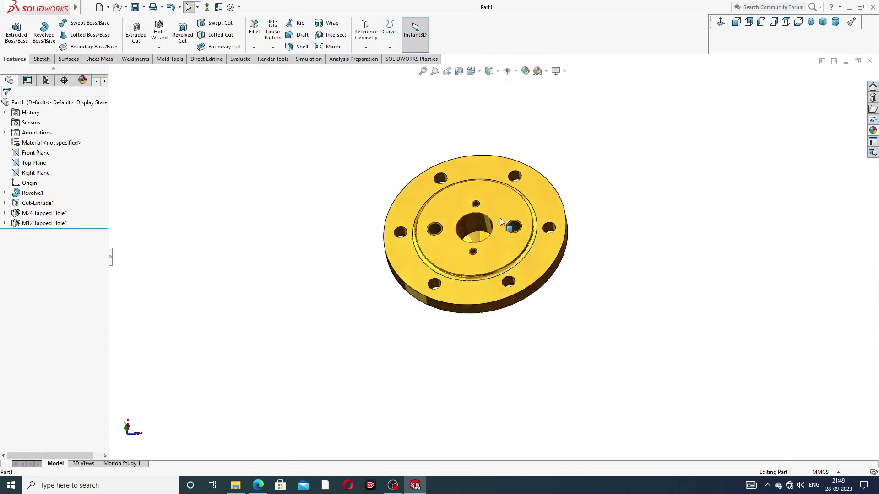
scroll(476, 238, "down", 3)
middle_click_drag(488, 250, 463, 219)
scroll(463, 217, "down", 2)
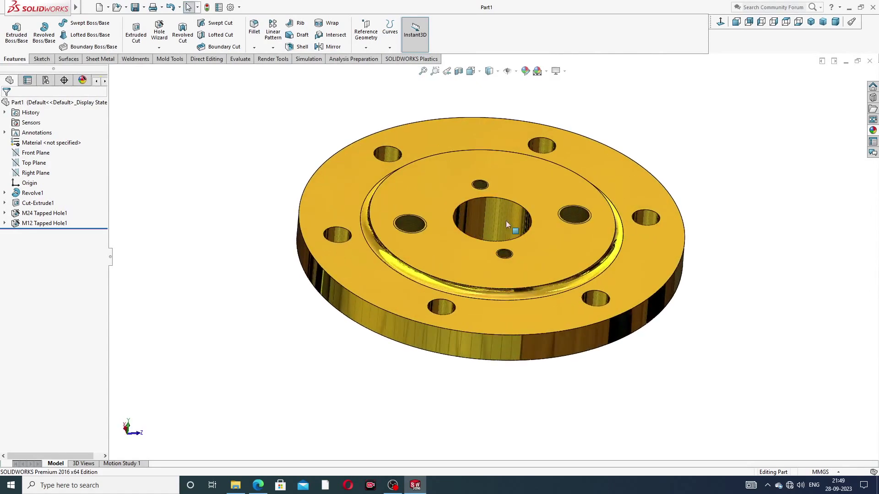
scroll(516, 232, "up", 2)
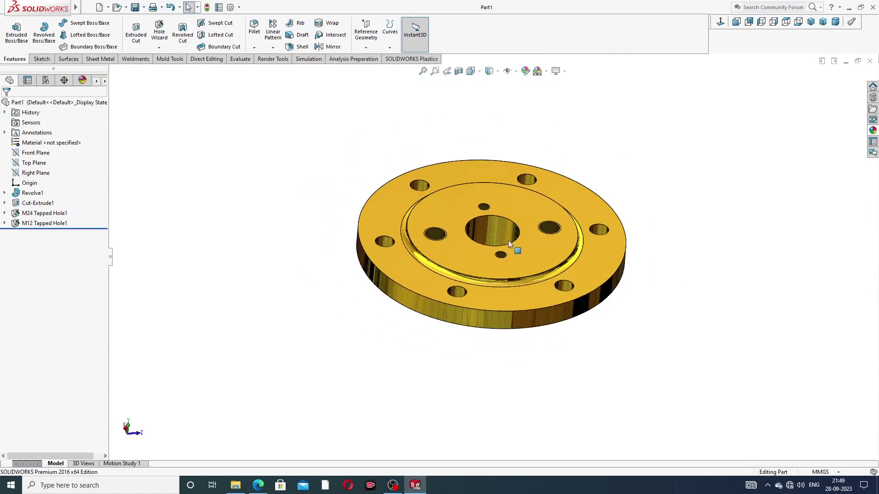
middle_click_drag(510, 242, 561, 179)
scroll(496, 247, "down", 2)
middle_click_drag(495, 246, 673, 270)
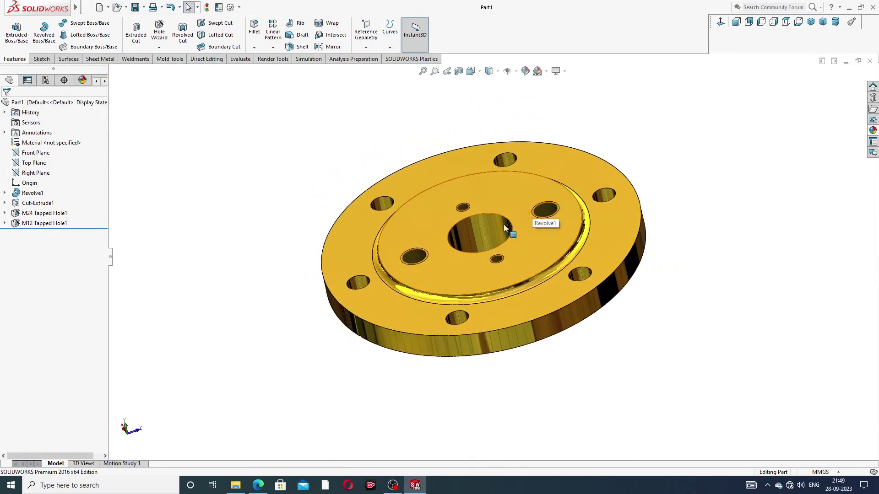
middle_click_drag(503, 224, 505, 276)
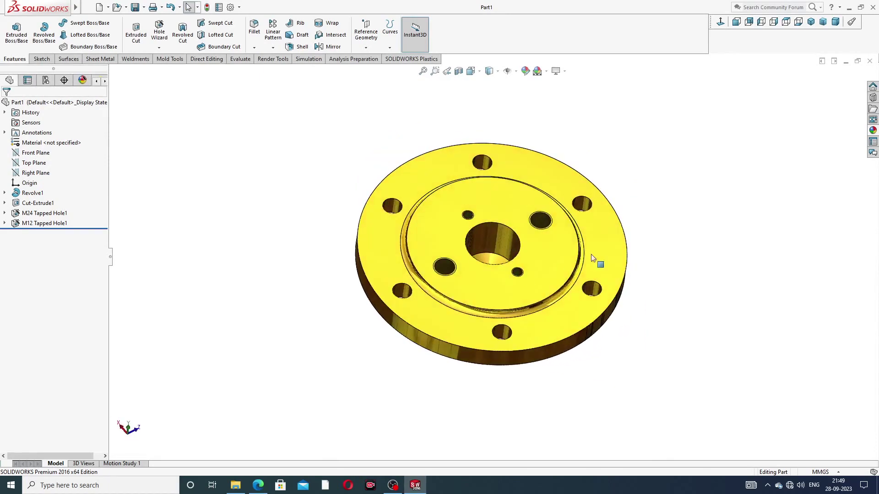
scroll(514, 275, "down", 2)
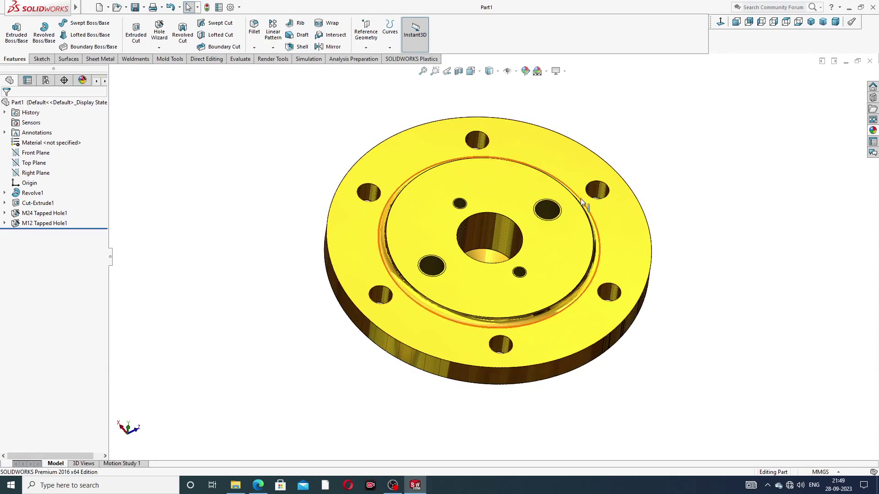
Close the flange part and create a new part document with the Plain White scene
left_click(869, 61)
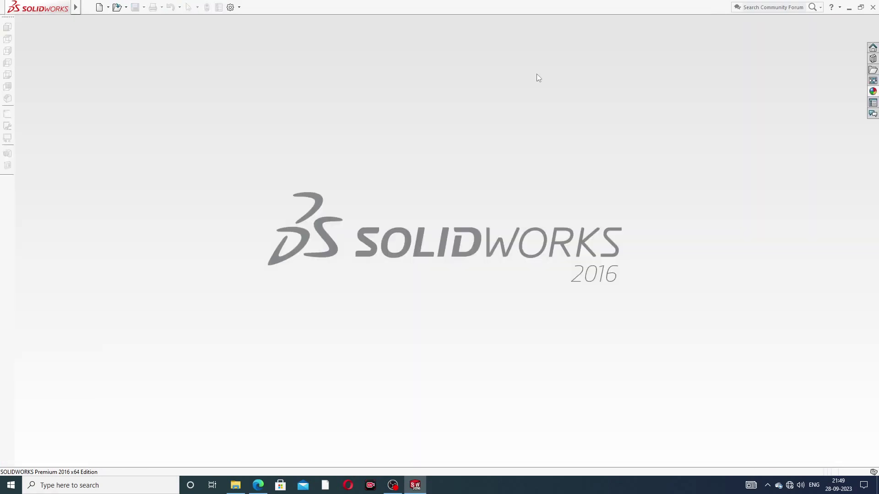
left_click(100, 7)
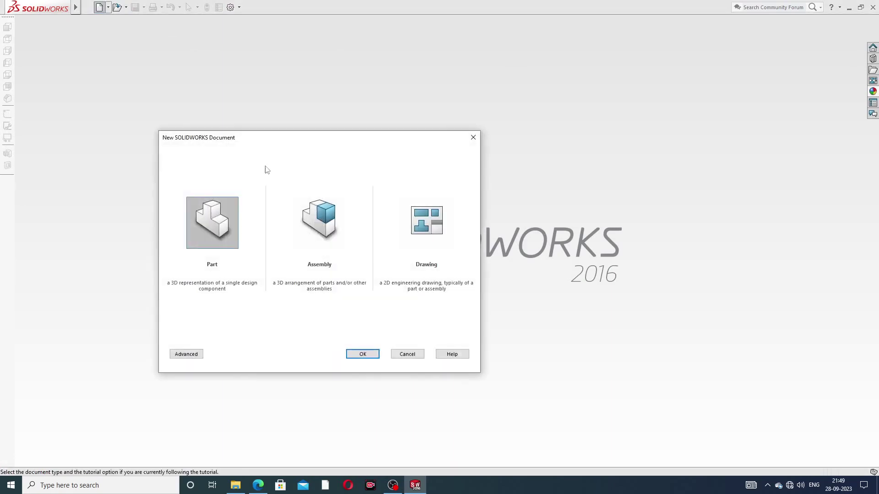
left_click(363, 354)
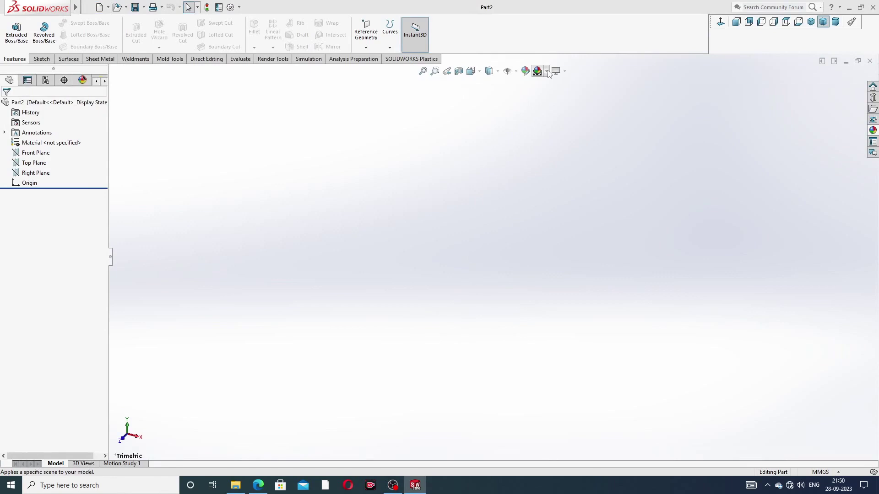
left_click(547, 72)
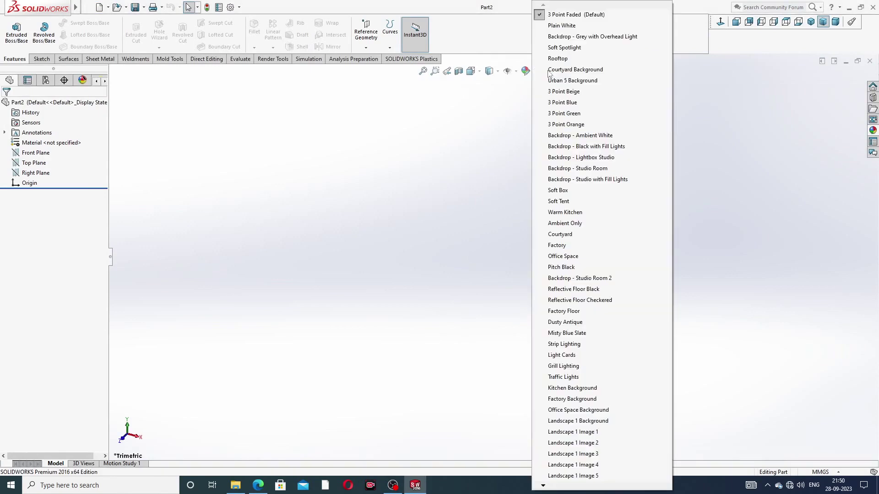
left_click(560, 26)
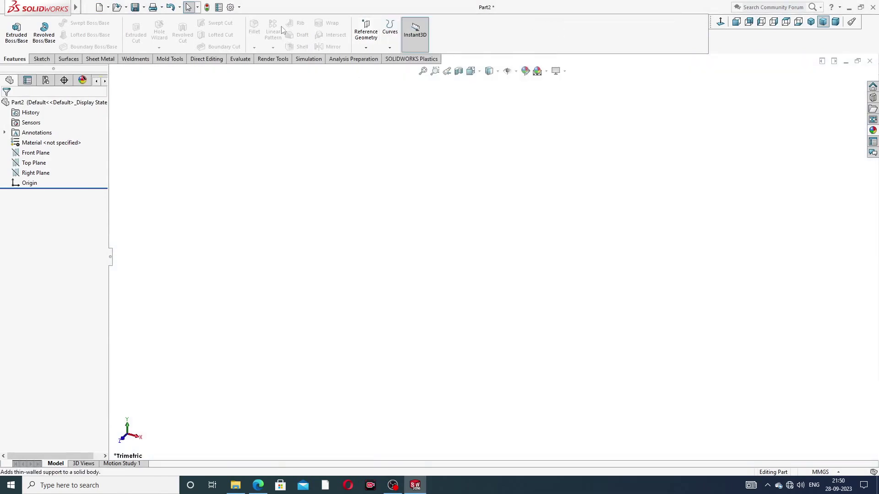
Set the new part's image quality to the highest shaded/draft and wireframe resolution in the document properties
left_click(231, 8)
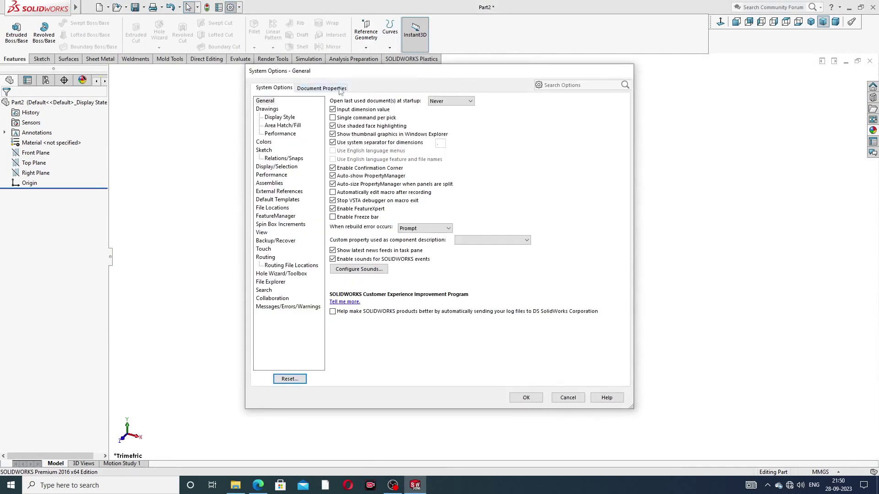
left_click(337, 89)
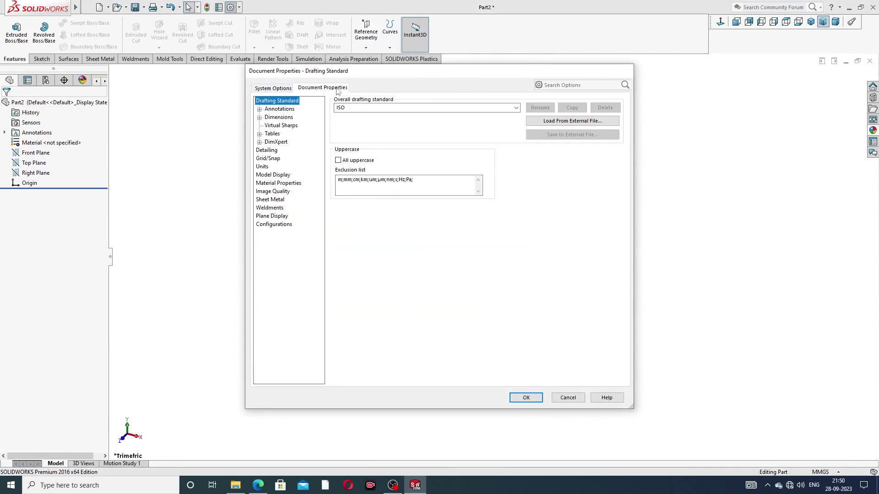
left_click(278, 193)
left_click_drag(410, 115, 505, 115)
left_click_drag(418, 206, 504, 206)
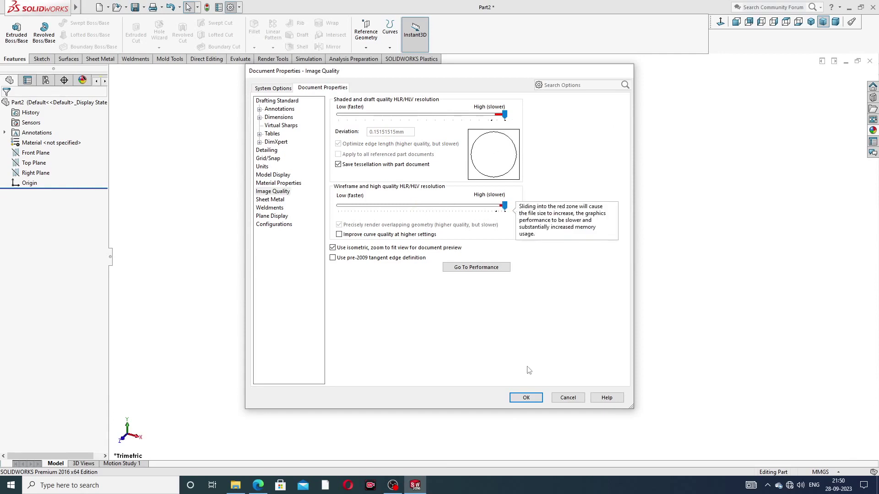
left_click(526, 398)
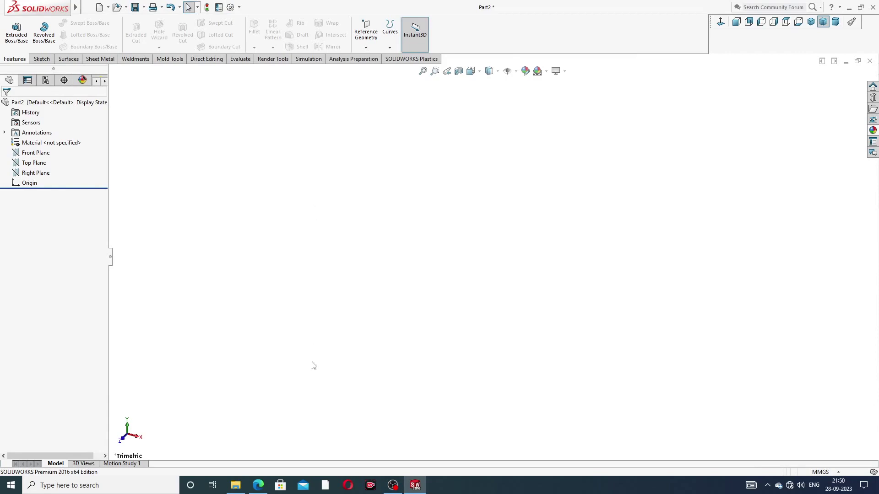
Check the valve cover PDF drawing in the browser, and start a sketch on the Right Plane of the new SolidWorks part
left_click(258, 486)
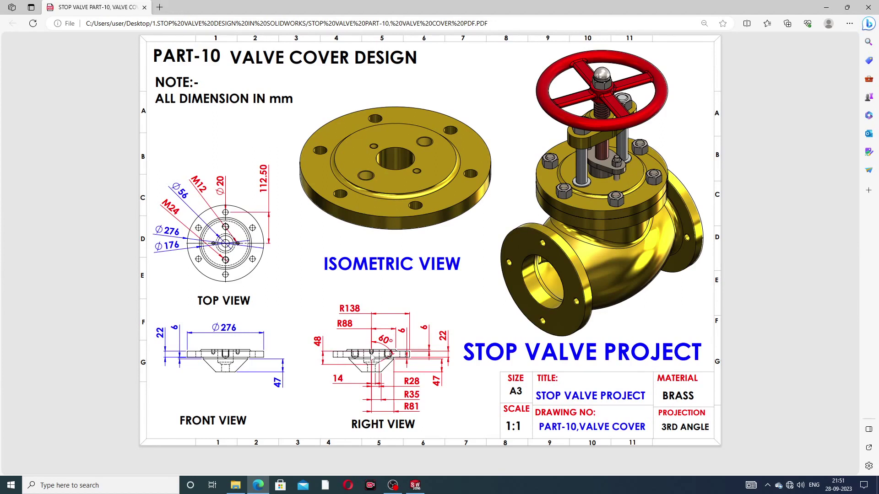
left_click(258, 485)
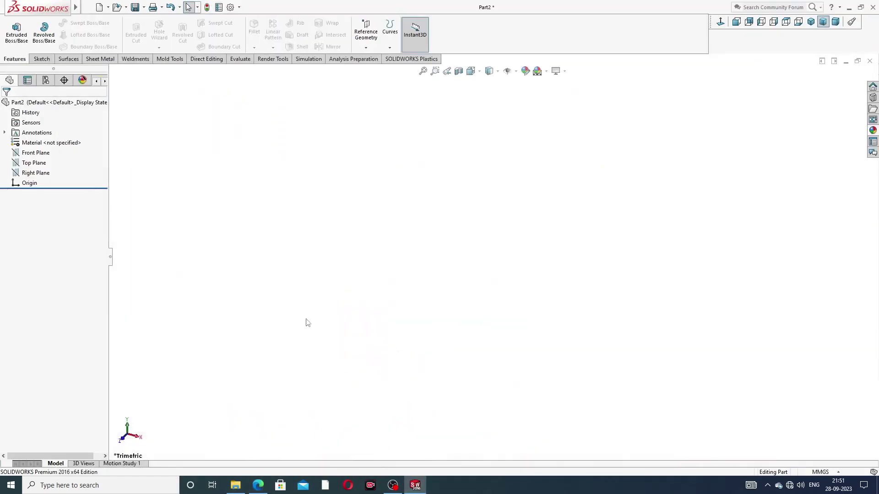
left_click(38, 173)
left_click(49, 161)
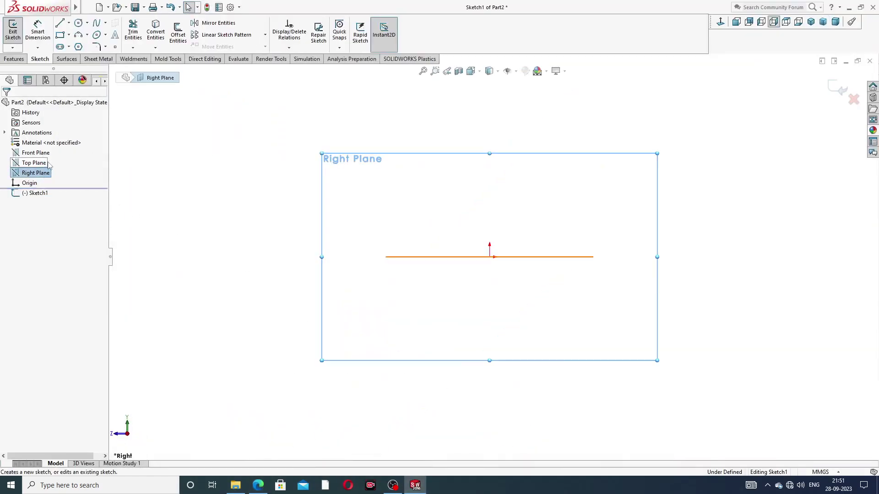
Draw a vertical construction centerline about 129 mm long through the origin
left_click(68, 23)
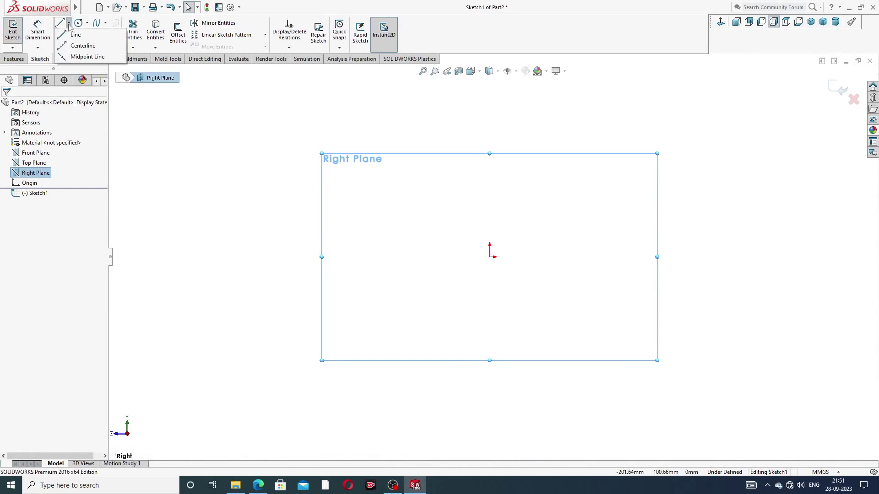
left_click(77, 44)
left_click(490, 256)
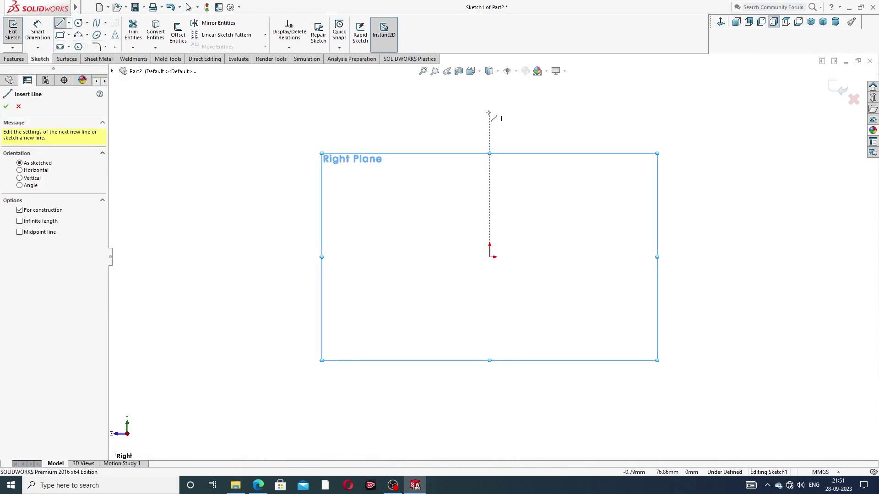
left_click(489, 116)
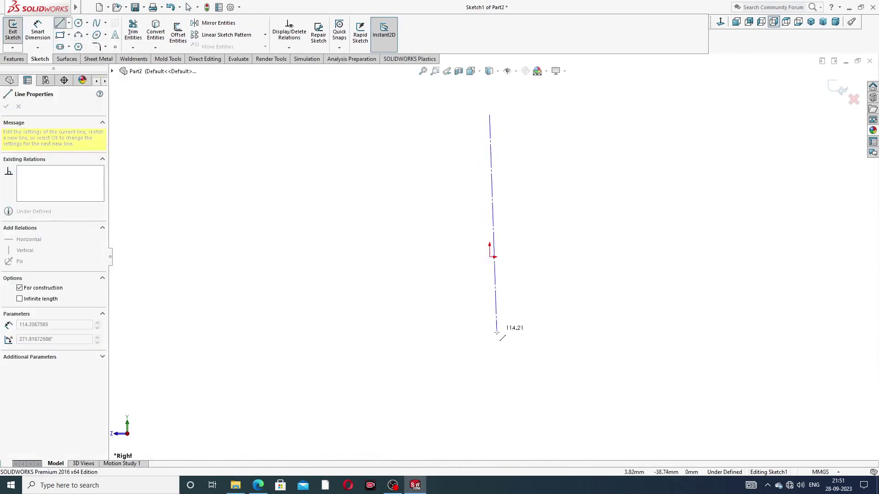
left_click(490, 356)
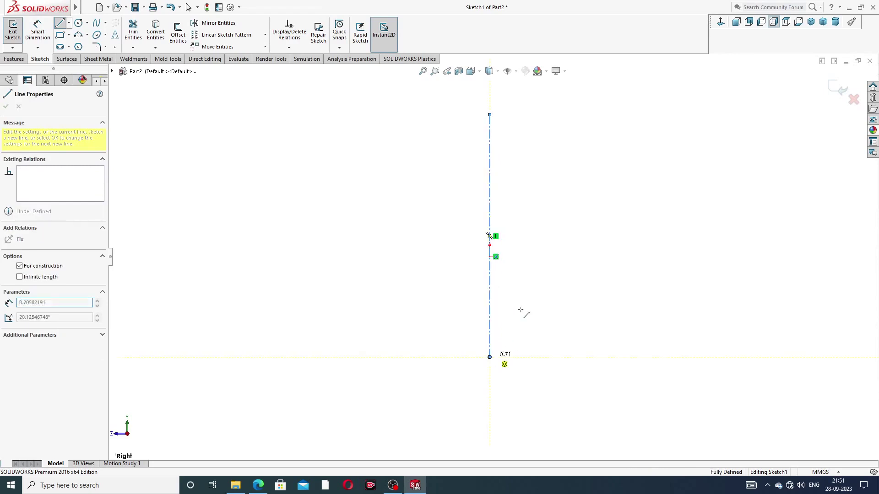
right_click(552, 231)
left_click(577, 270)
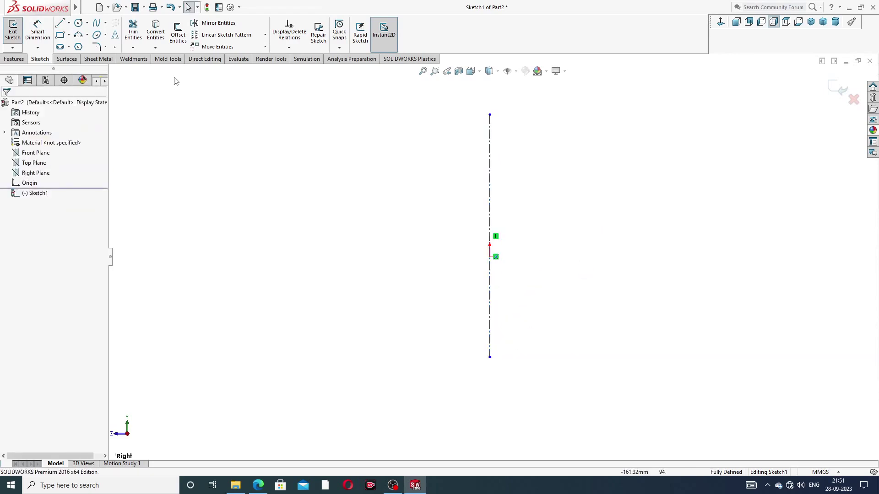
Draw a horizontal construction centerline through the origin and extend its far end away from the vertical centerline
left_click(69, 23)
left_click(87, 46)
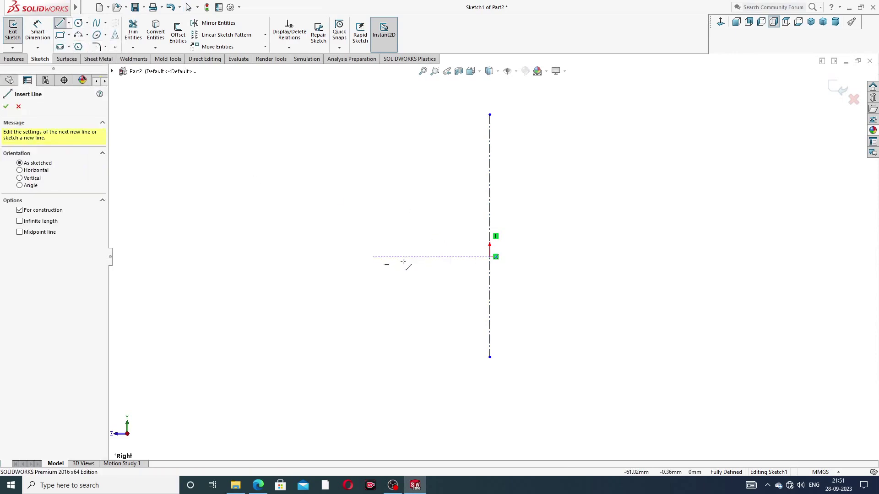
left_click(373, 256)
left_click(626, 257)
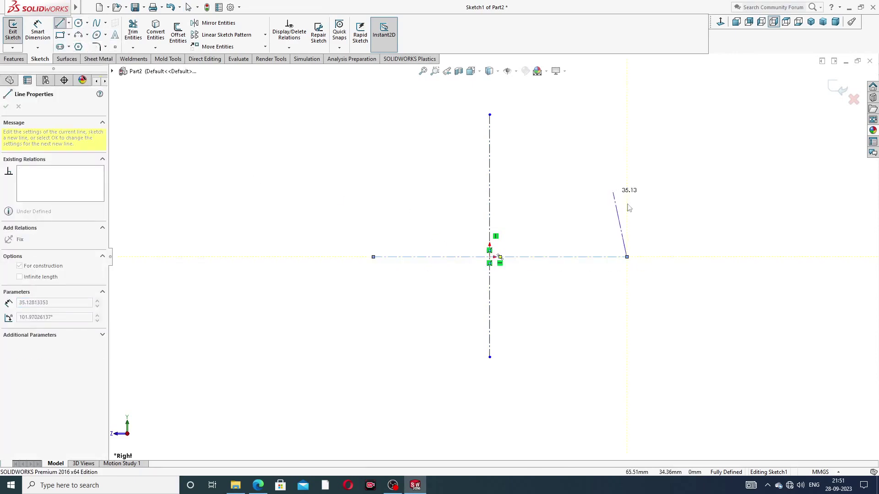
right_click(629, 208)
left_click(638, 201)
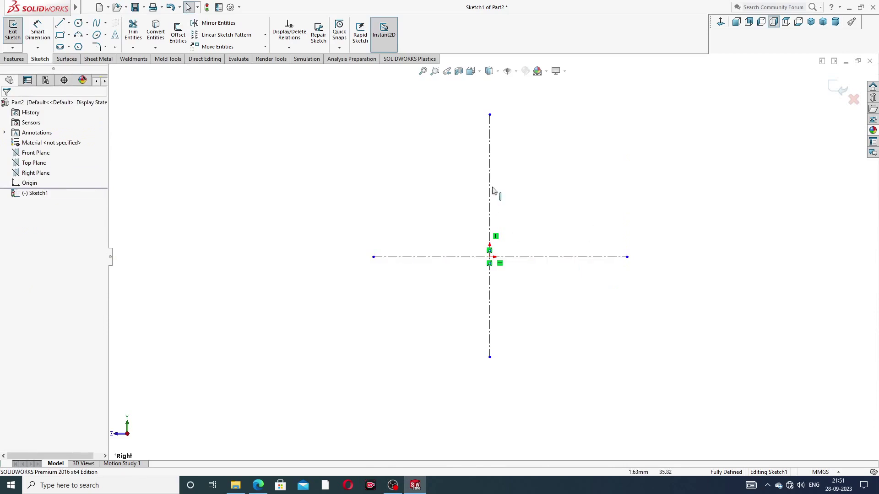
left_click(627, 258)
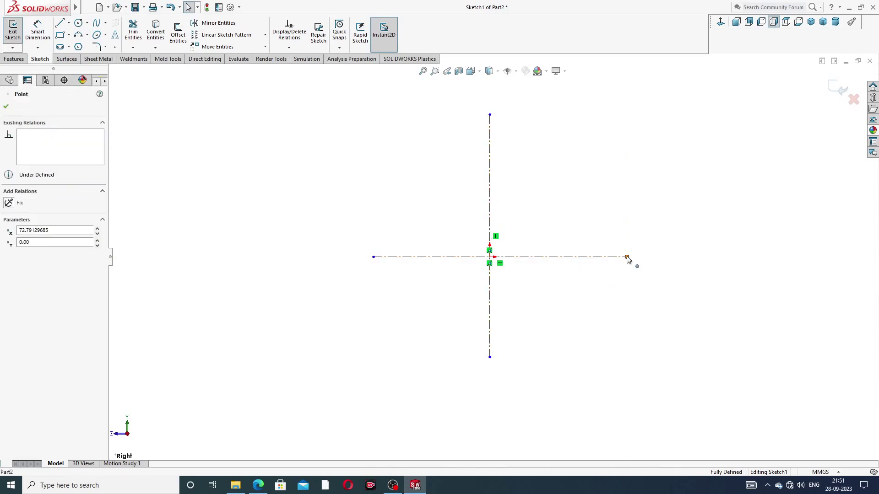
left_click_drag(627, 258, 667, 257)
left_click(608, 205)
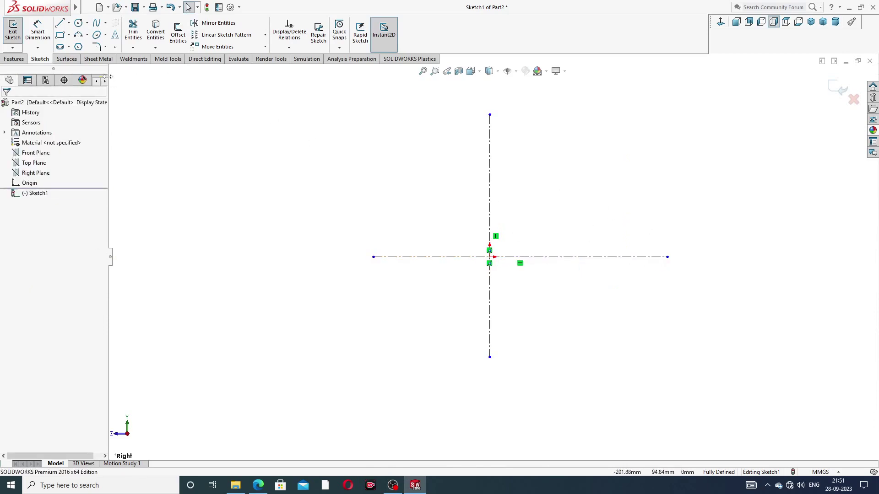
Sketch the outer profile: base on the horizontal centerline, outward slope, about 10 mm vertical, about 36 mm flange underside, outer edge and about 31 mm flange top
left_click(59, 23)
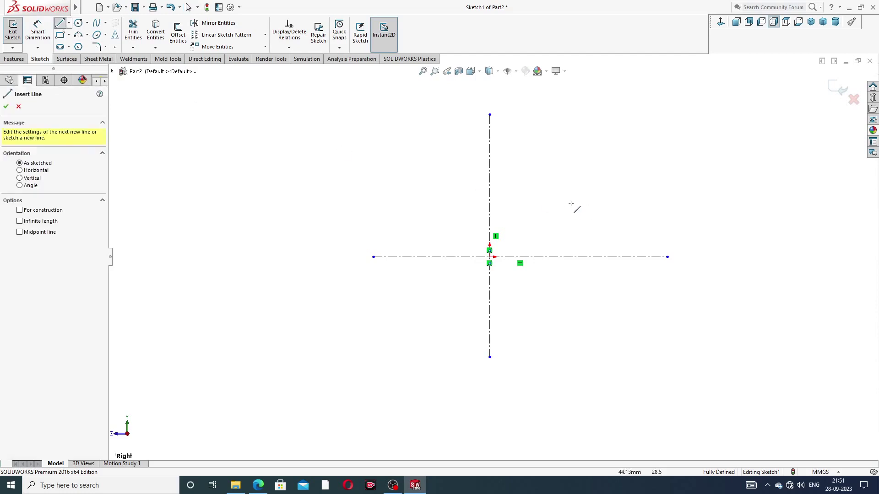
left_click(533, 257)
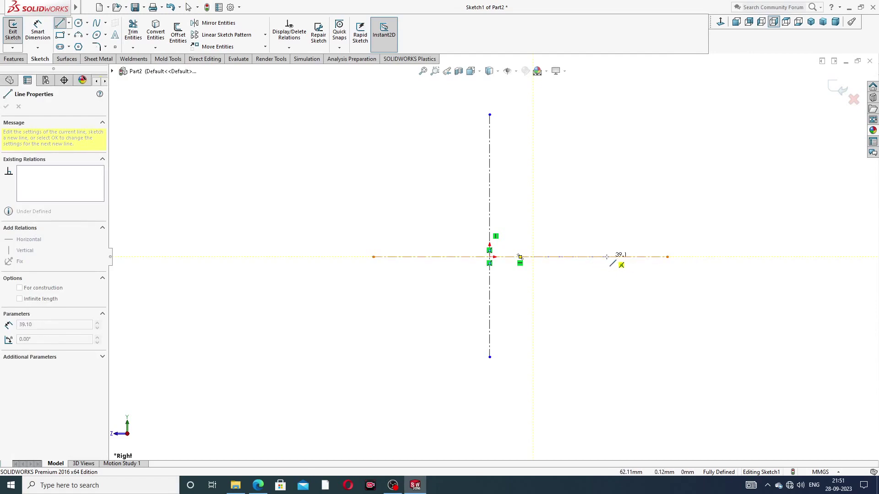
left_click(607, 257)
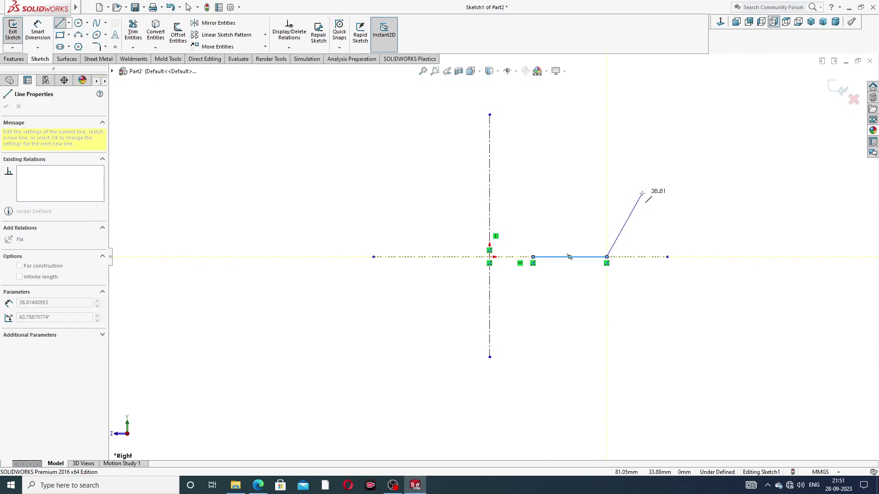
left_click(640, 198)
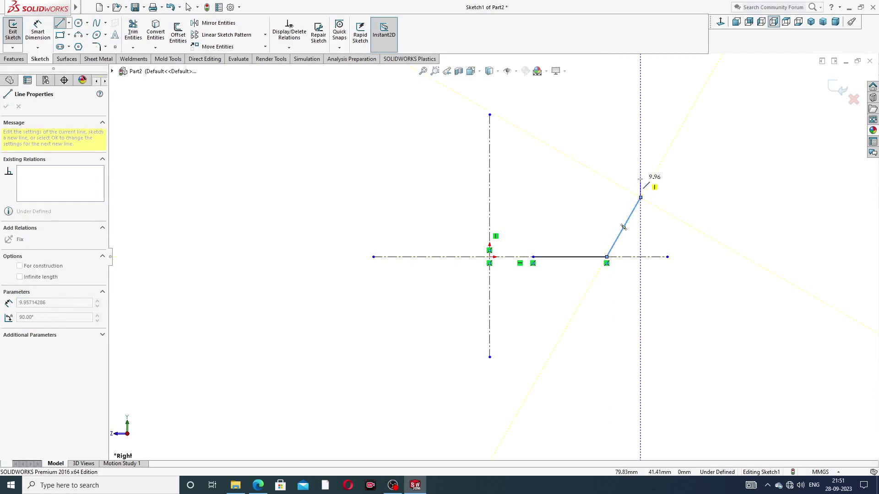
left_click(640, 179)
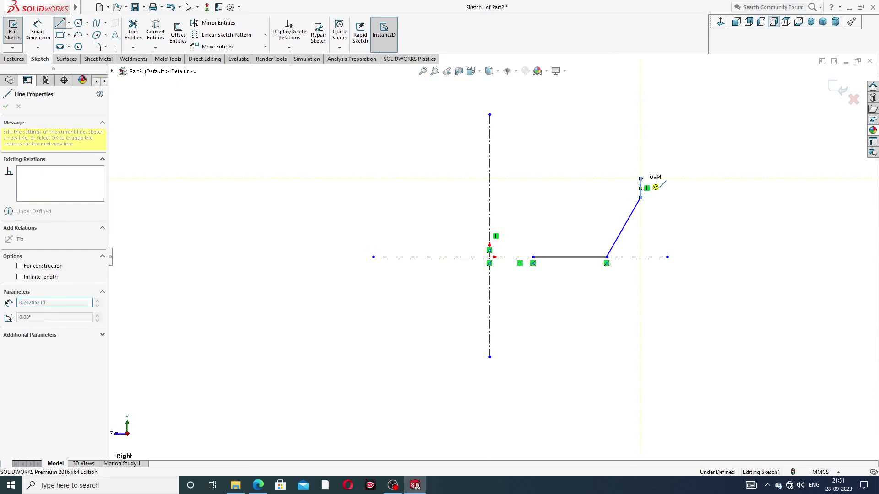
left_click(709, 179)
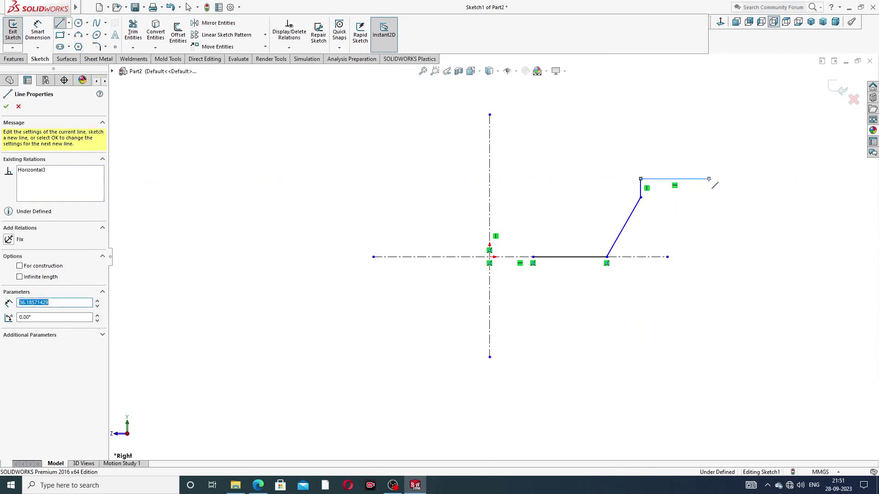
left_click(708, 139)
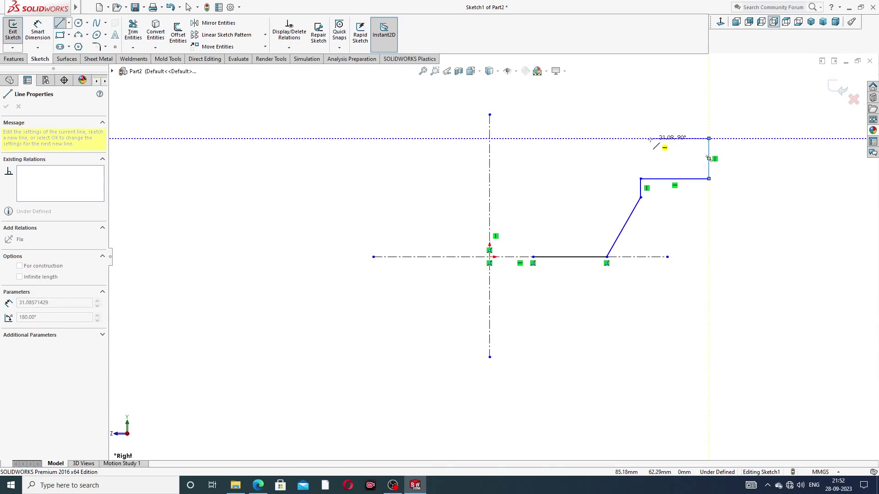
left_click(650, 139)
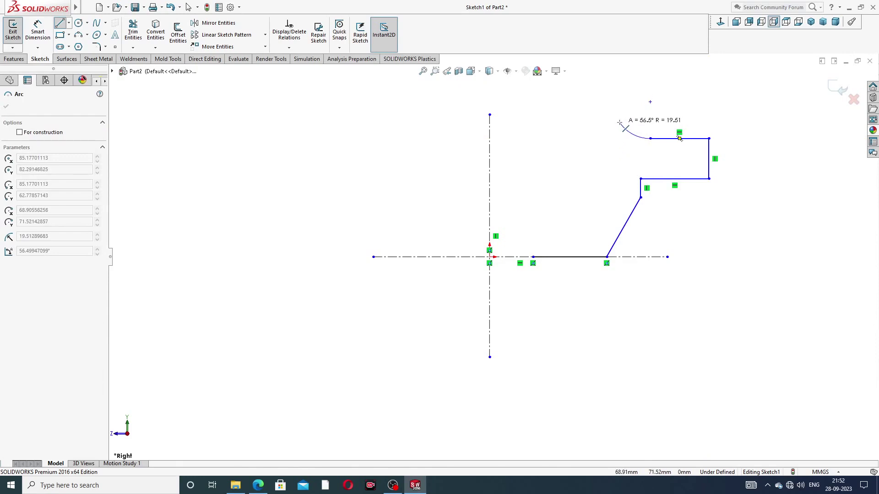
Complete the profile with a tangent arc, horizontal top, about 41 mm inner vertical, about 19 mm 45° slope and about 13 mm vertical to the base
left_click(627, 130)
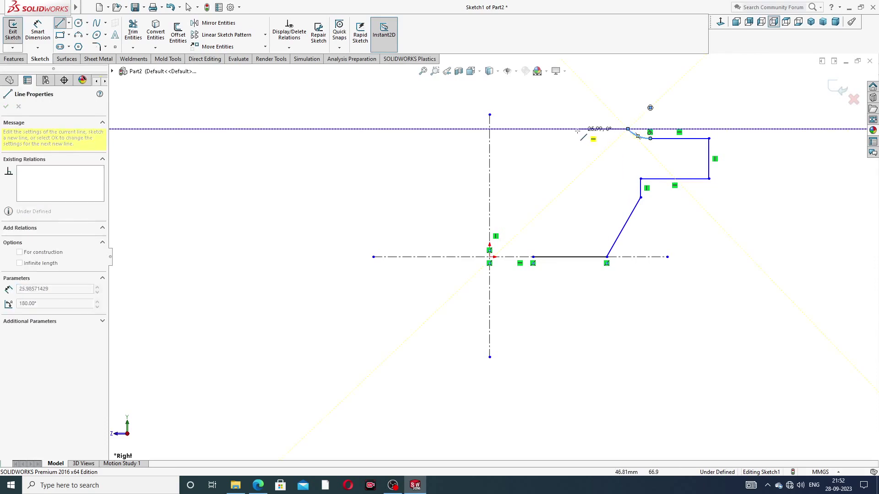
double_click(558, 130)
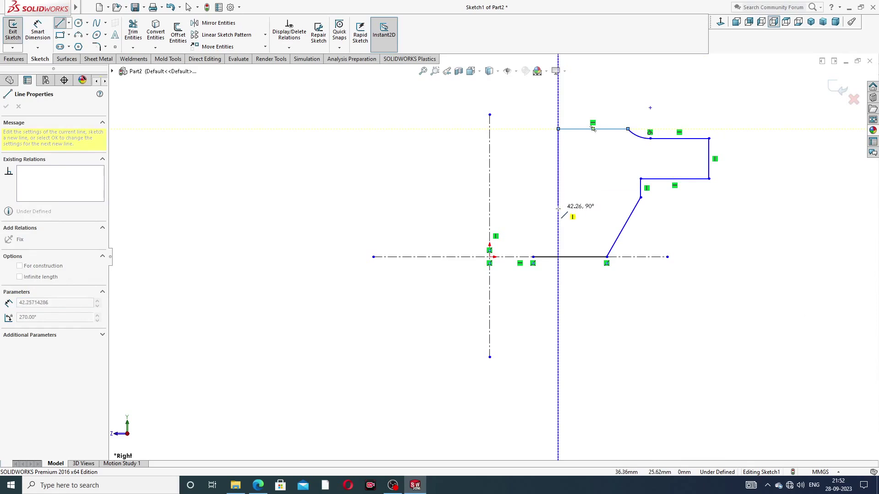
double_click(558, 207)
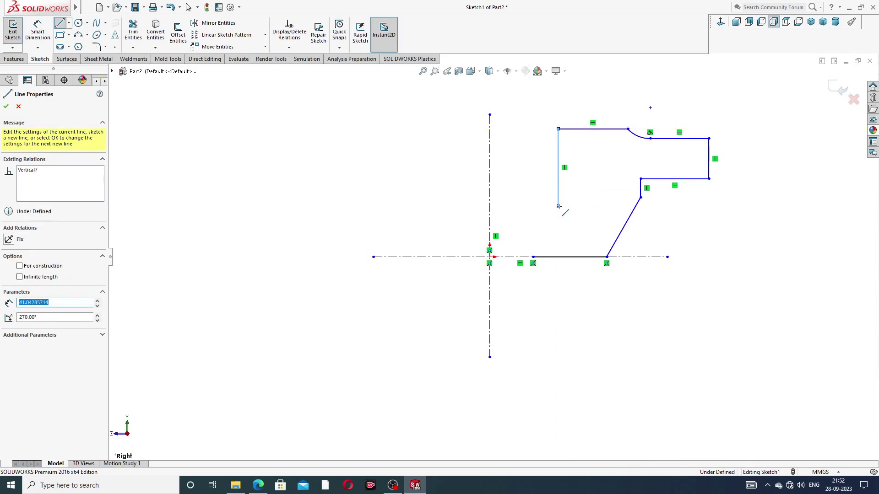
left_click(558, 206)
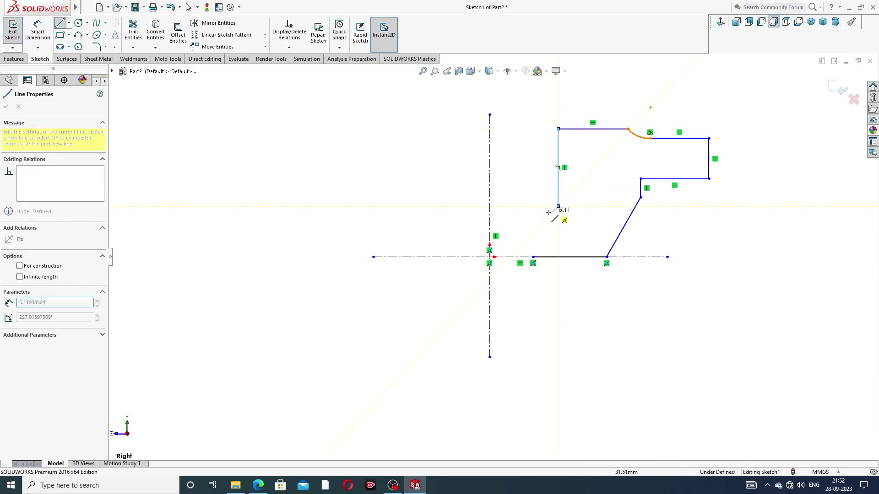
left_click(532, 231)
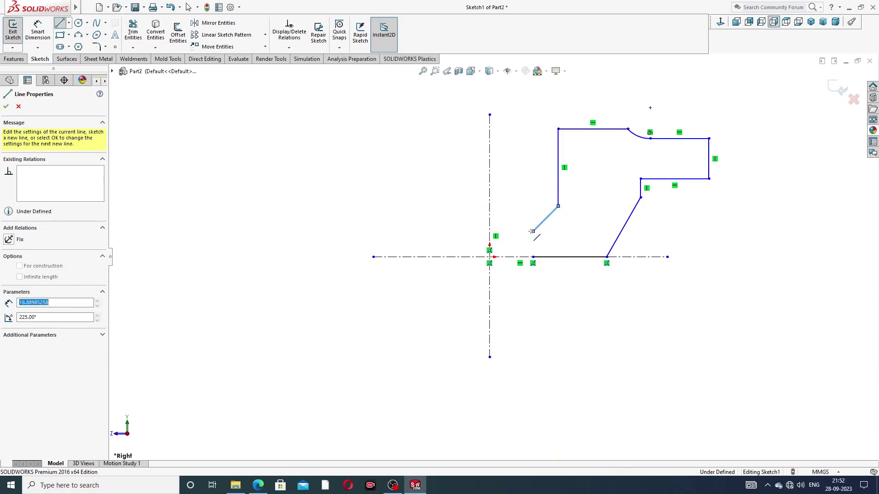
left_click(533, 257)
right_click(689, 201)
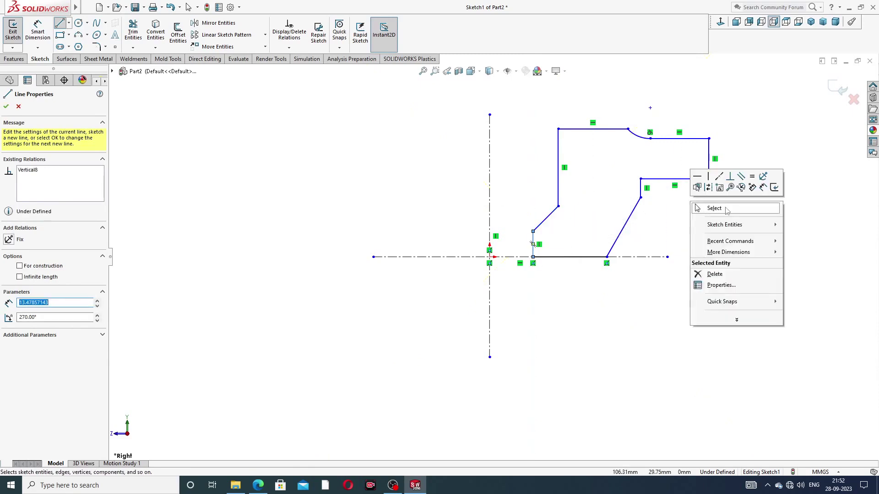
left_click(714, 207)
key("f")
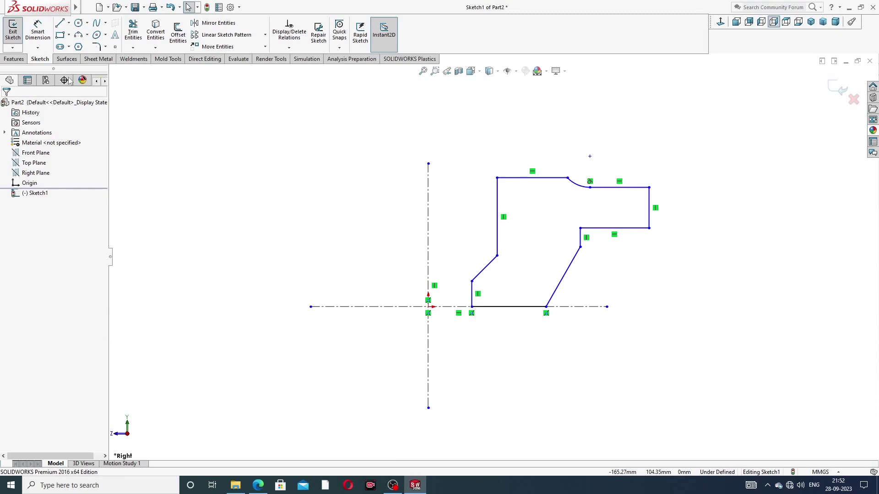
Dimension the profile's inner base corner 14 mm from the vertical centerline
left_click(38, 31)
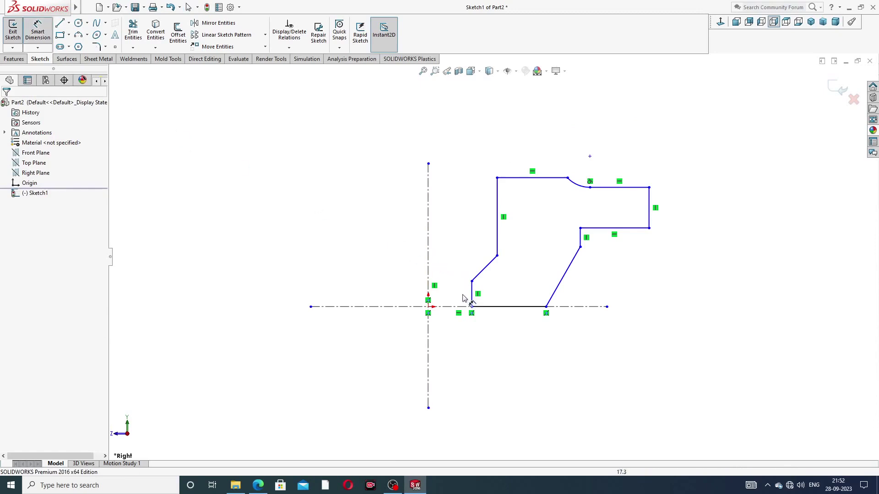
left_click(472, 306)
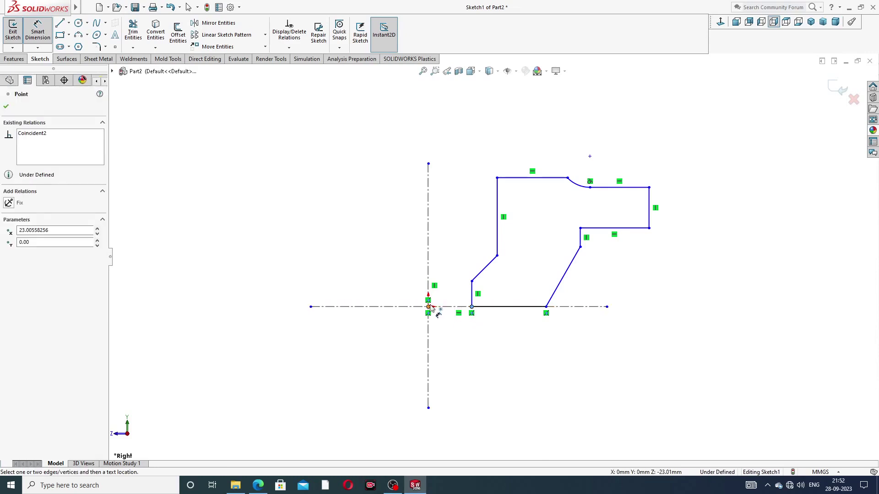
left_click(428, 294)
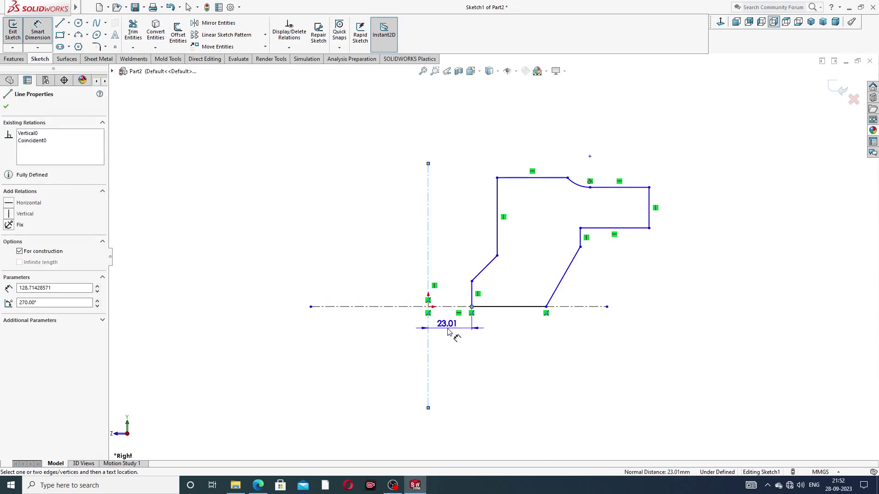
left_click(449, 331)
type("14")
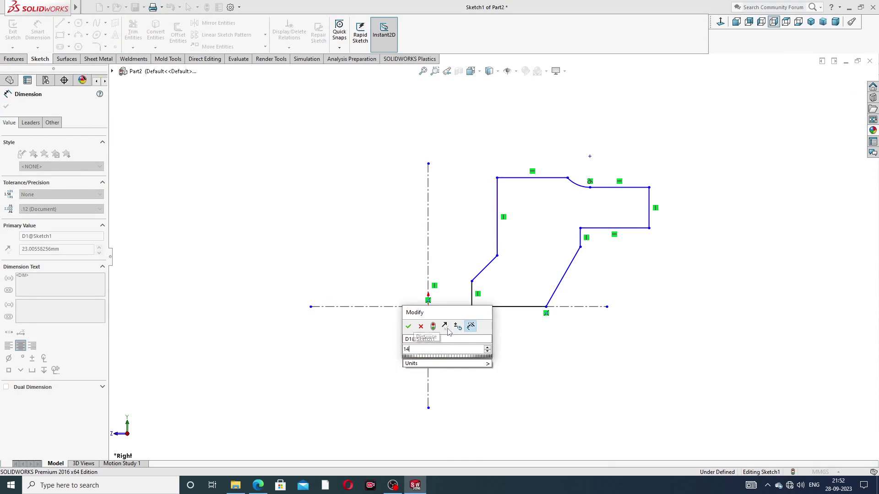
key("Return")
left_click(485, 365)
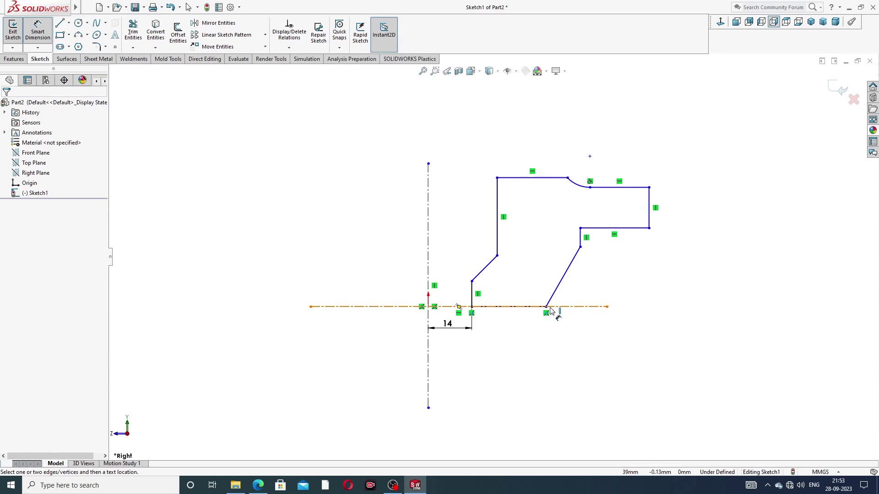
Dimension the profile's outer base corner 35 mm from the vertical centerline
left_click(546, 308)
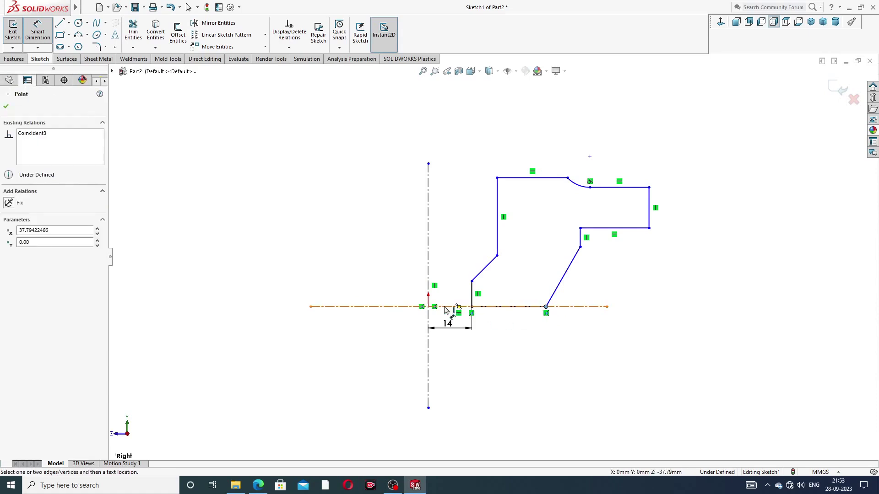
left_click(428, 282)
left_click(462, 357)
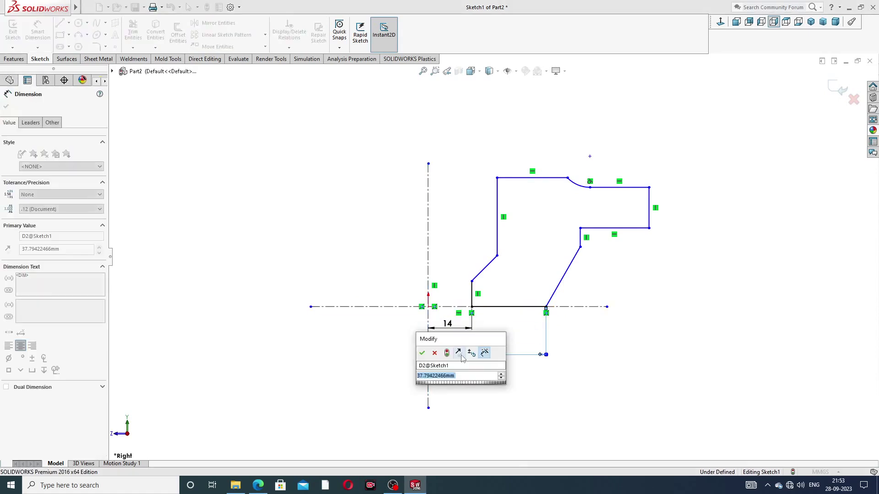
type("35")
key("Return")
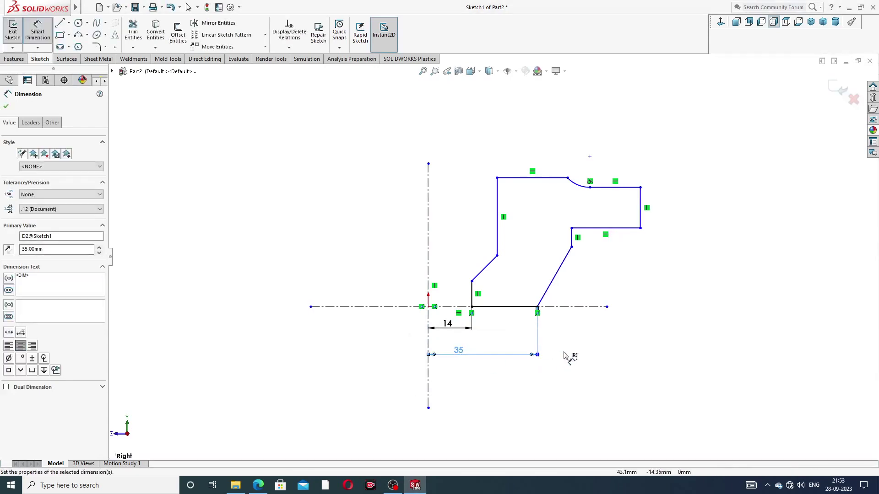
left_click(565, 356)
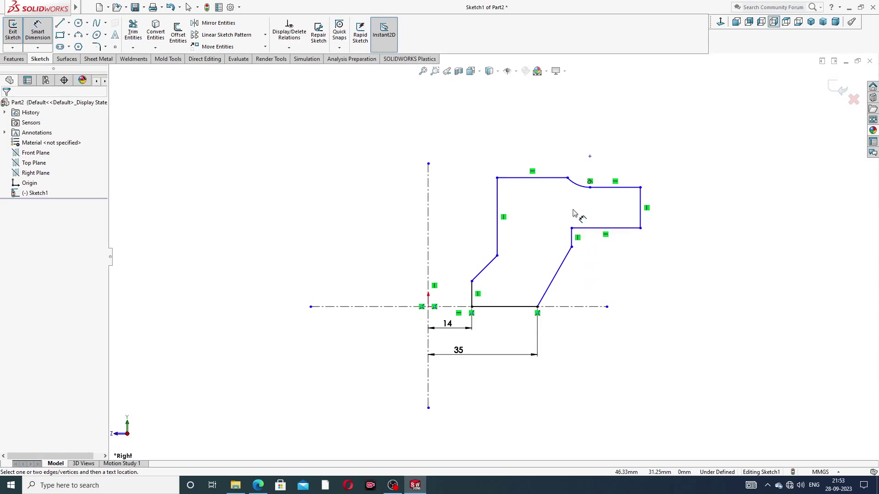
Dimension the upper end of the tangent arc 88 mm from the vertical centerline
left_click(567, 179)
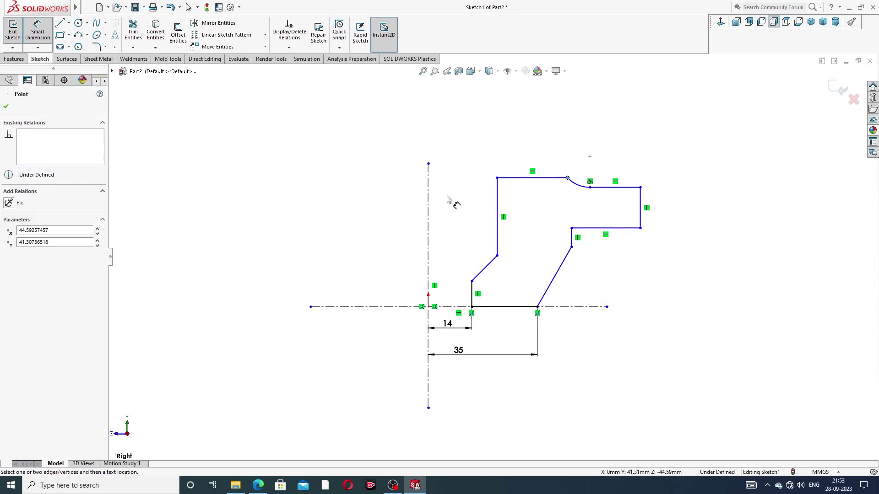
left_click(429, 192)
left_click(490, 146)
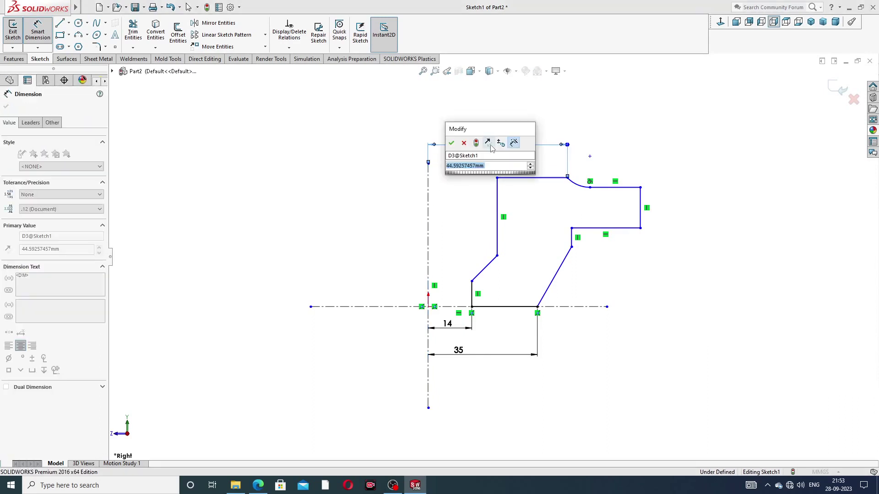
type("88")
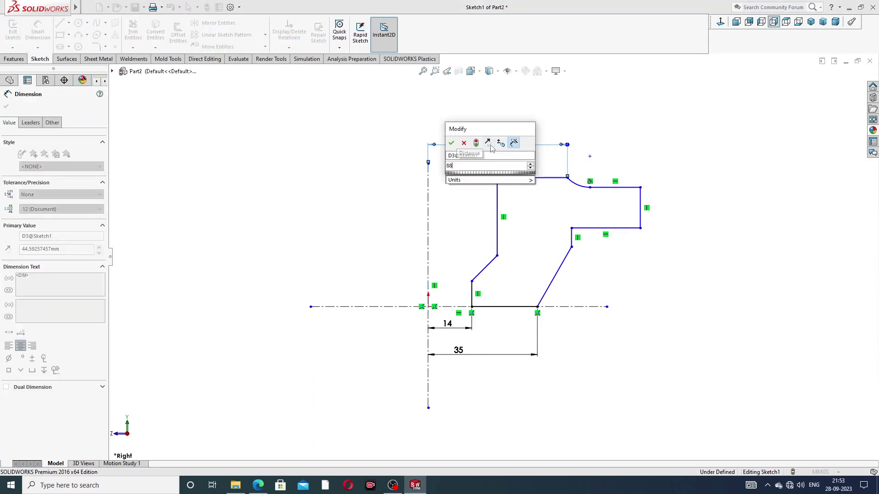
key("Return")
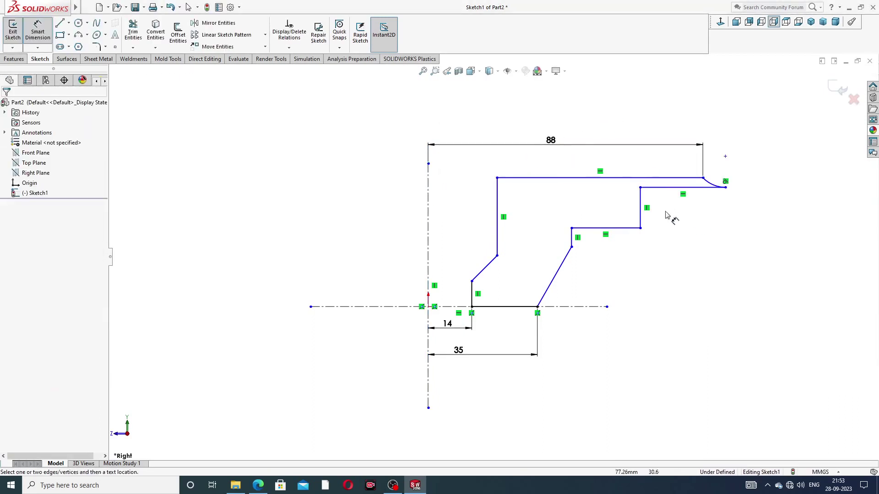
Dimension the flange's outer vertical edge 138 mm from the vertical centerline
left_click(640, 203)
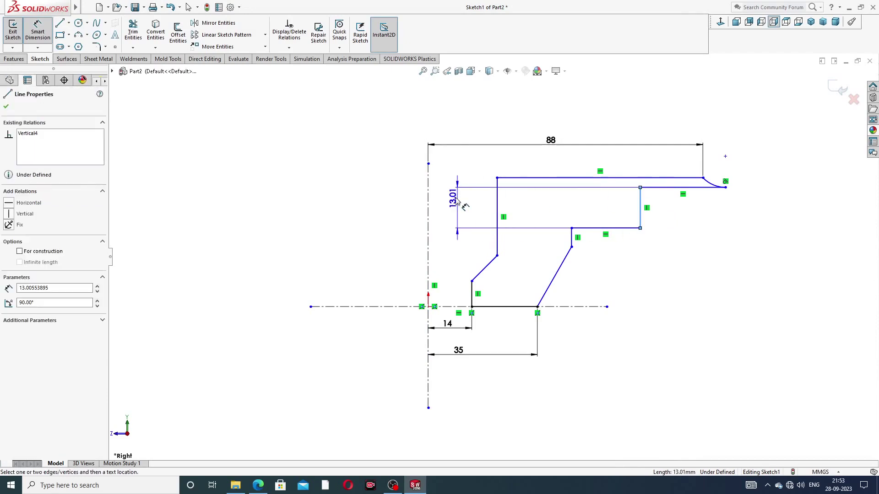
left_click(428, 192)
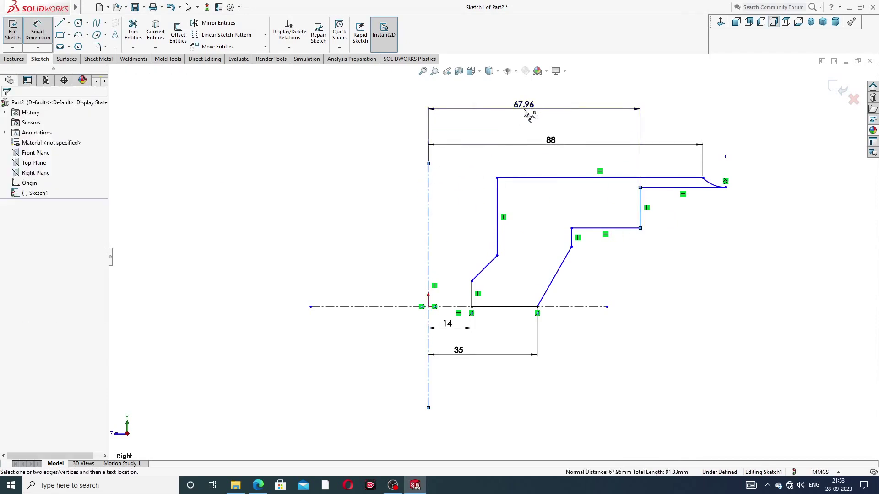
left_click(526, 111)
type("13")
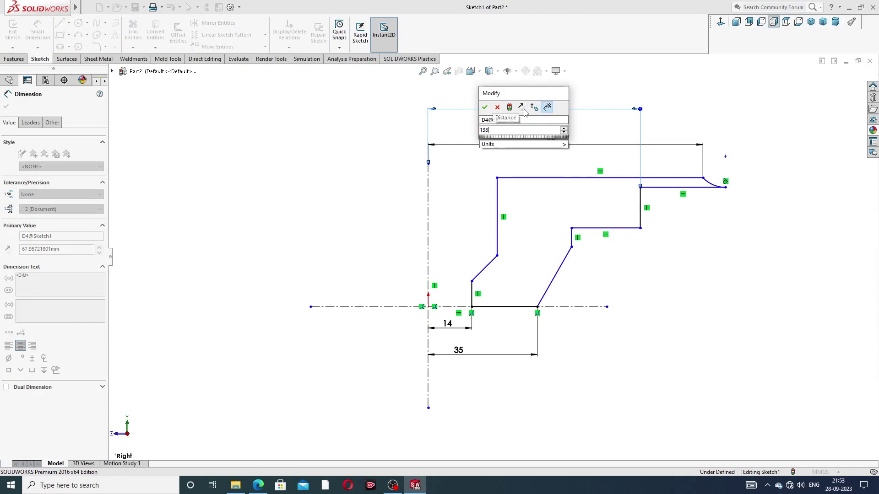
type("8")
key("Return")
left_click(755, 255)
Dimension the flange's outer vertical edge to a thickness of 22 mm
scroll(738, 242, "up", 2)
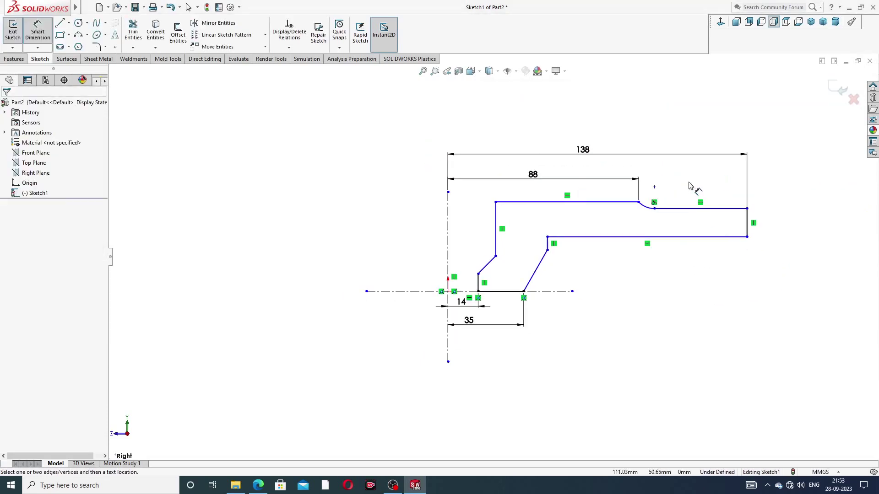
left_click(748, 222)
left_click(769, 227)
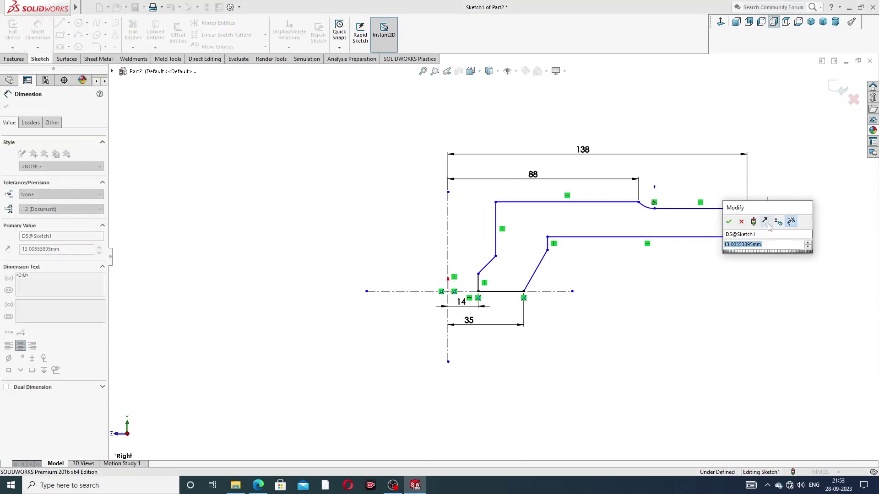
type("22")
key("Return")
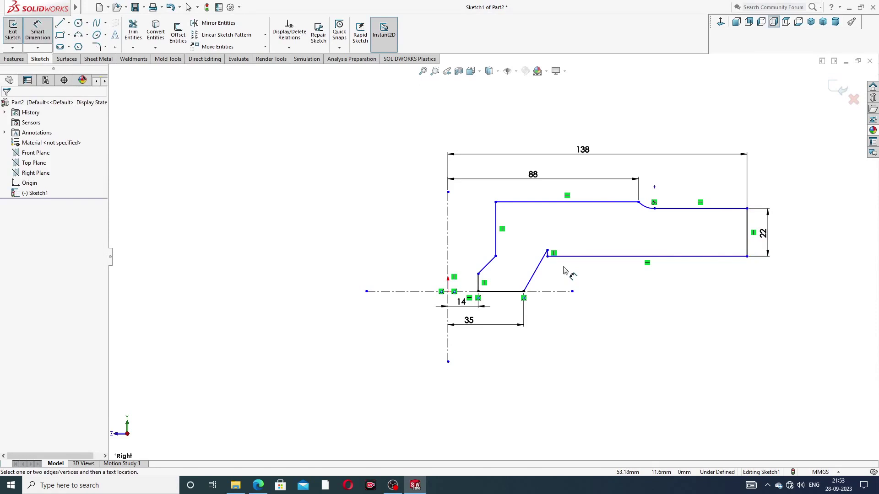
Move the upper corner of the outer slope below the flange underside, about 11 mm above the horizontal centerline
right_click(602, 284)
left_click(621, 136)
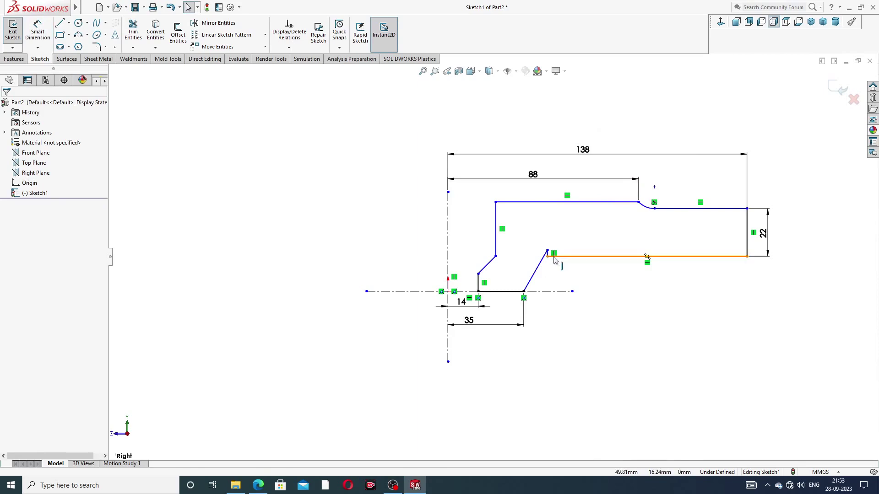
left_click_drag(547, 255, 545, 272)
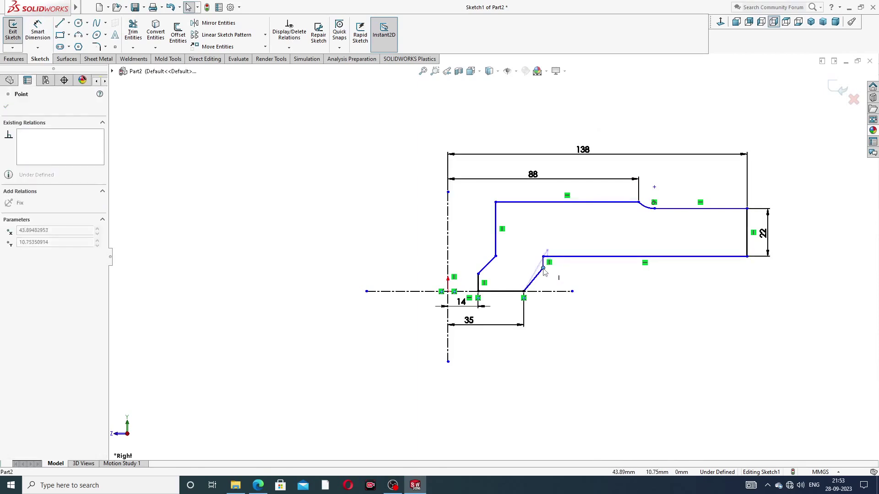
left_click(604, 292)
key("f")
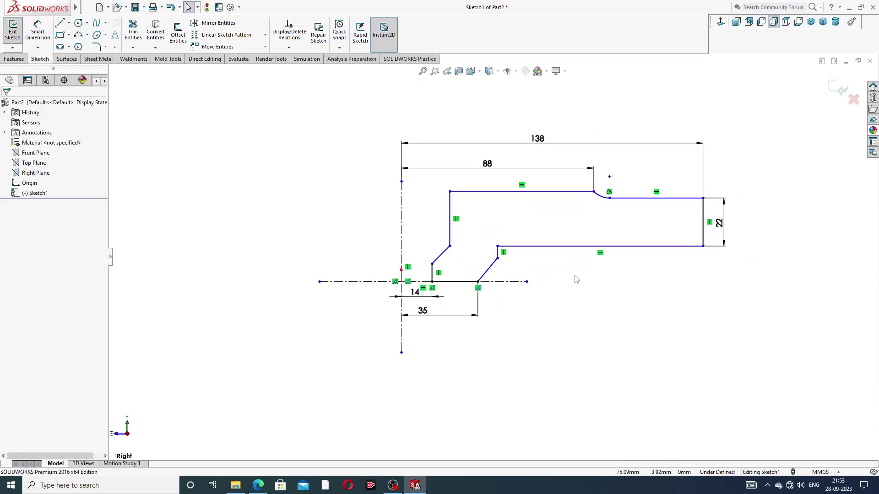
Dimension the short vertical line below the flange underside to 6 mm
left_click(43, 41)
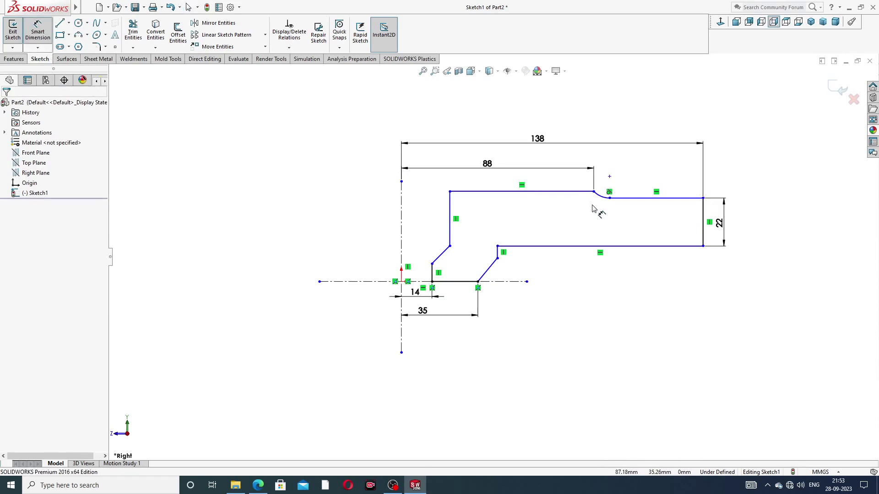
left_click(498, 253)
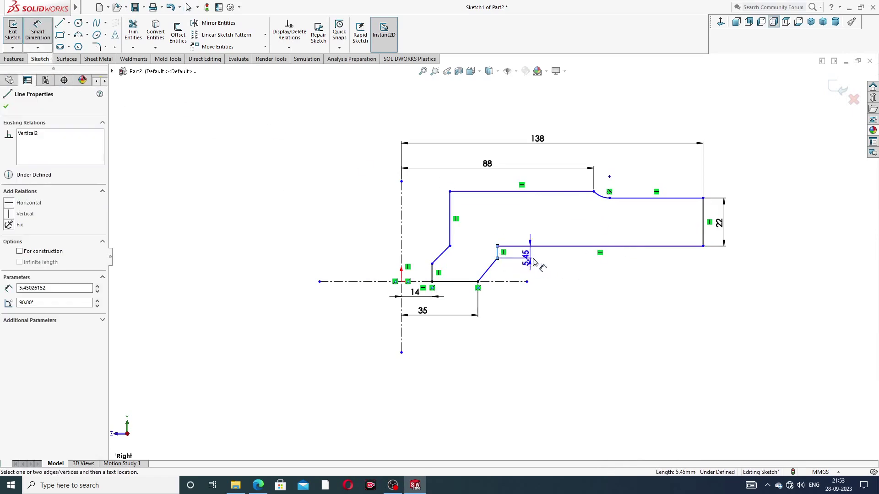
left_click(685, 277)
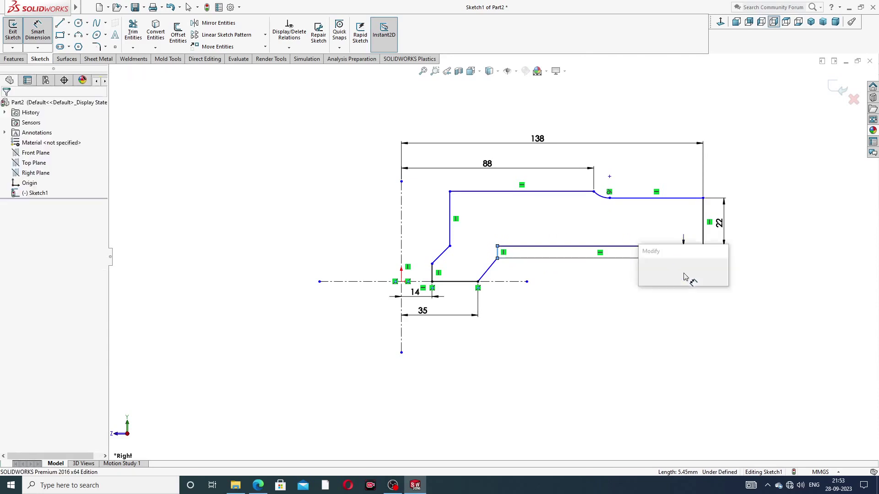
type("6")
key("Return")
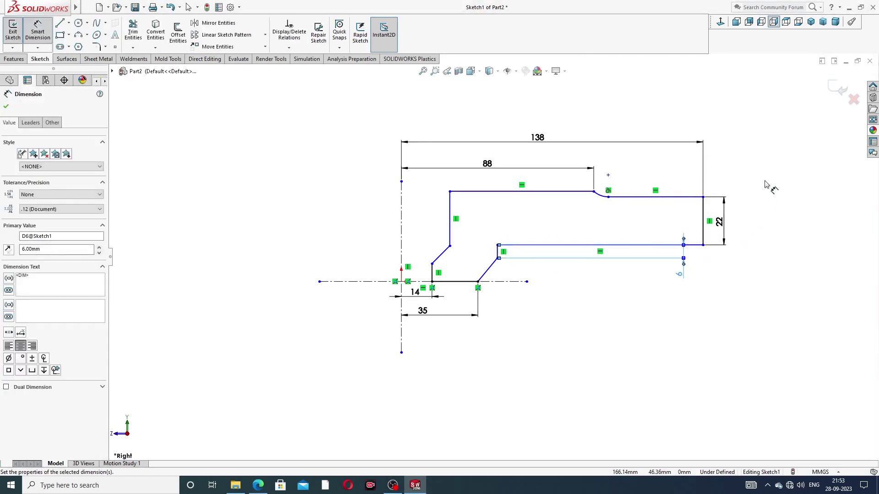
Dimension the tangent arc's upper end 6 mm above the flange's top line
left_click(594, 191)
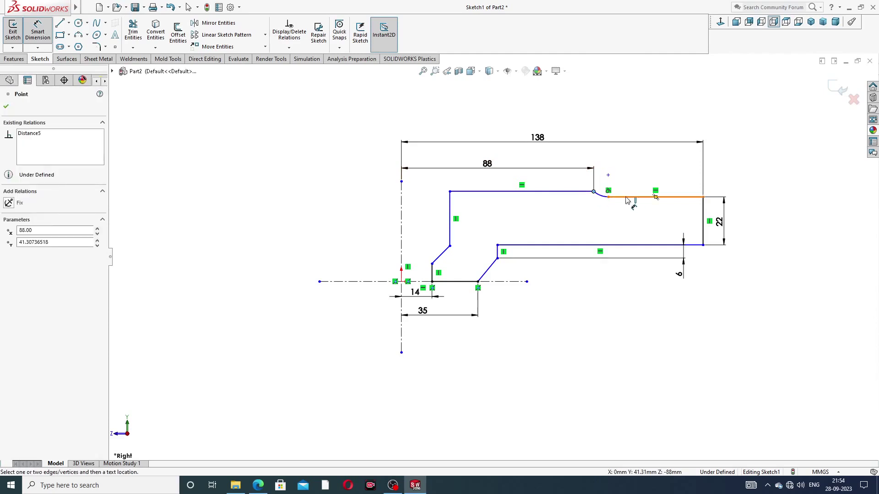
left_click(628, 197)
left_click(715, 174)
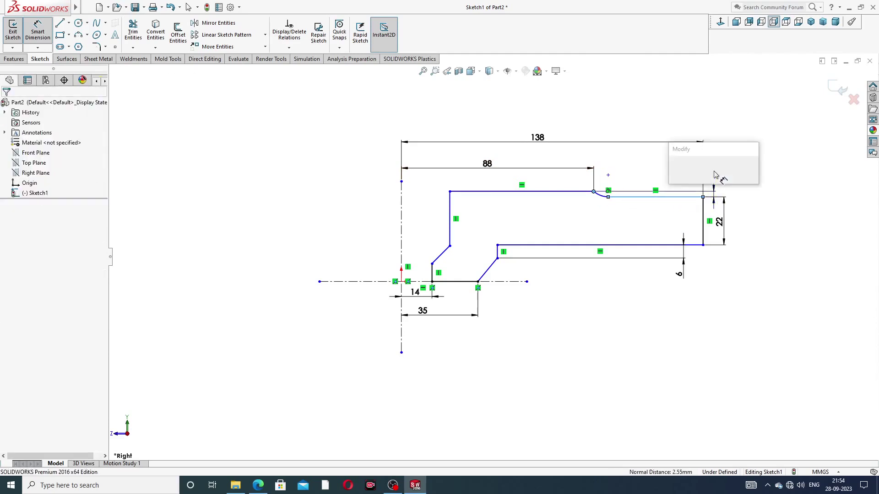
type("6")
key("Return")
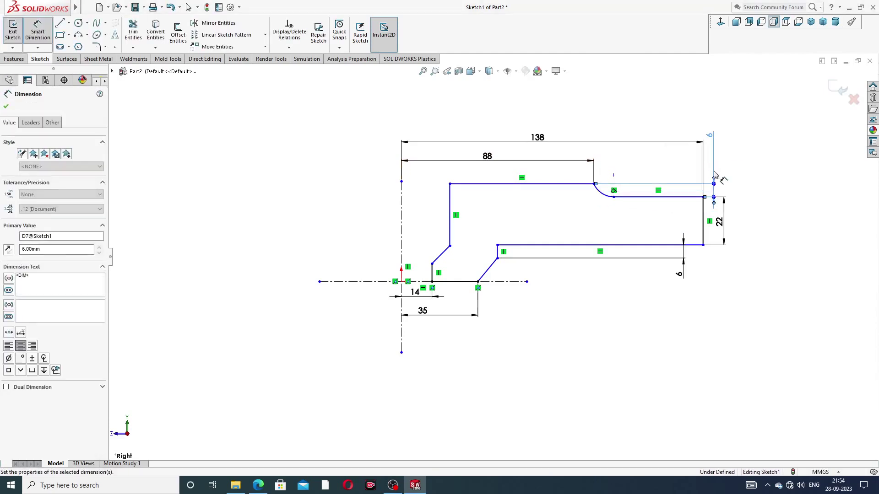
left_click(750, 181)
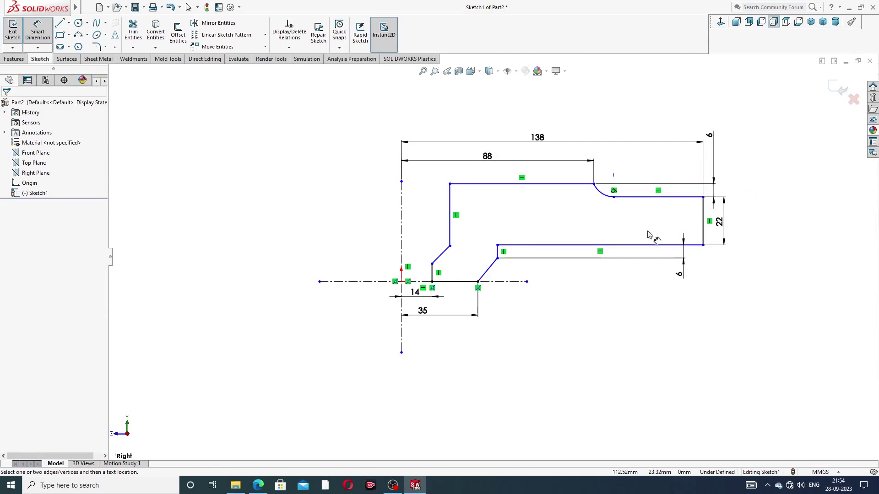
Dimension the upper corner of the outer slope 47 mm above the horizontal centerline
left_click(497, 260)
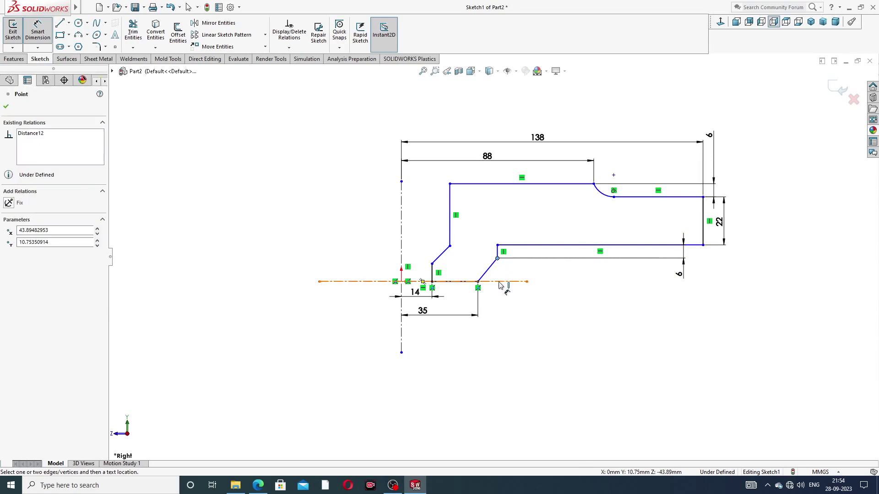
left_click(503, 281)
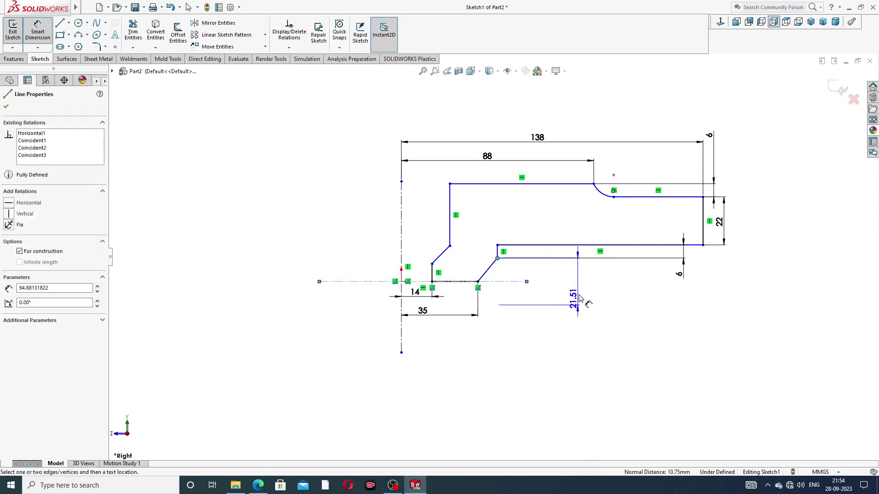
left_click(581, 277)
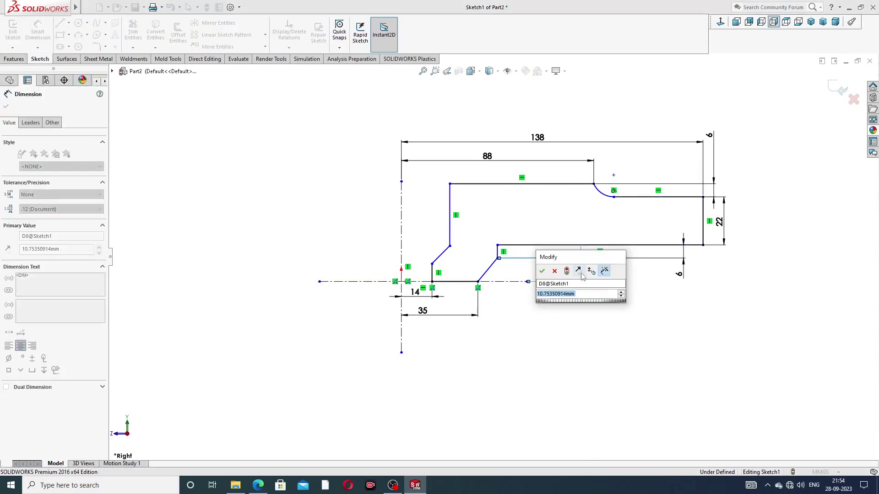
type("47")
key("Return")
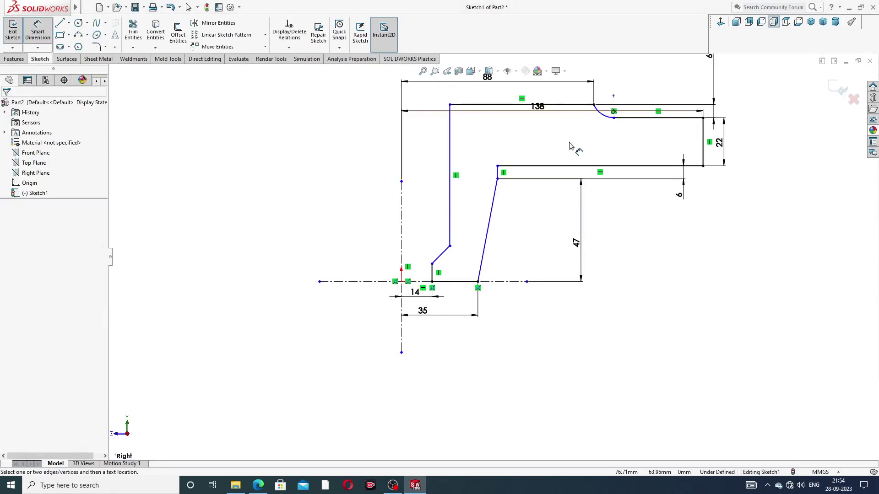
Reposition the 138, 22, upper 6 and 88 mm dimensions outside the profile so they no longer overlap it
key("z")
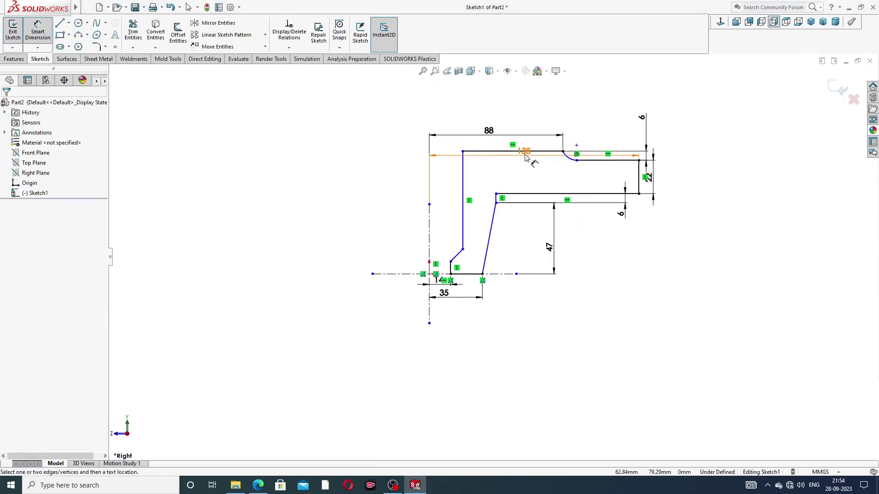
left_click(520, 102)
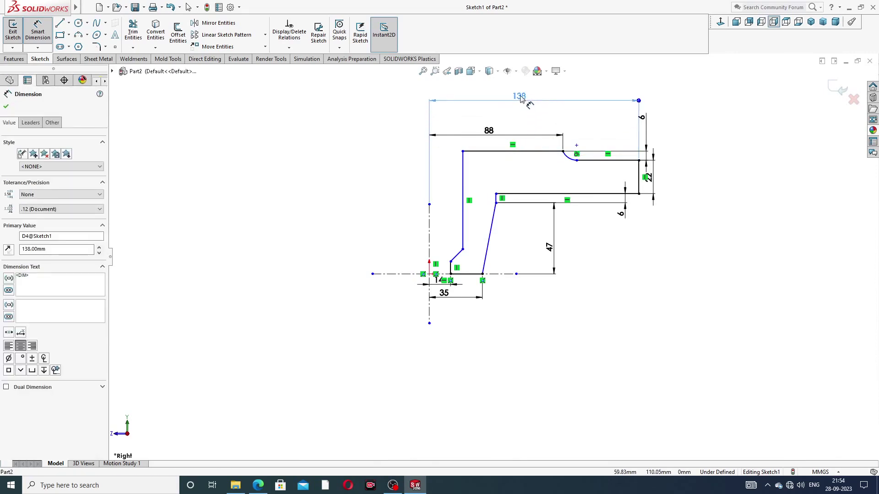
left_click_drag(647, 179, 679, 177)
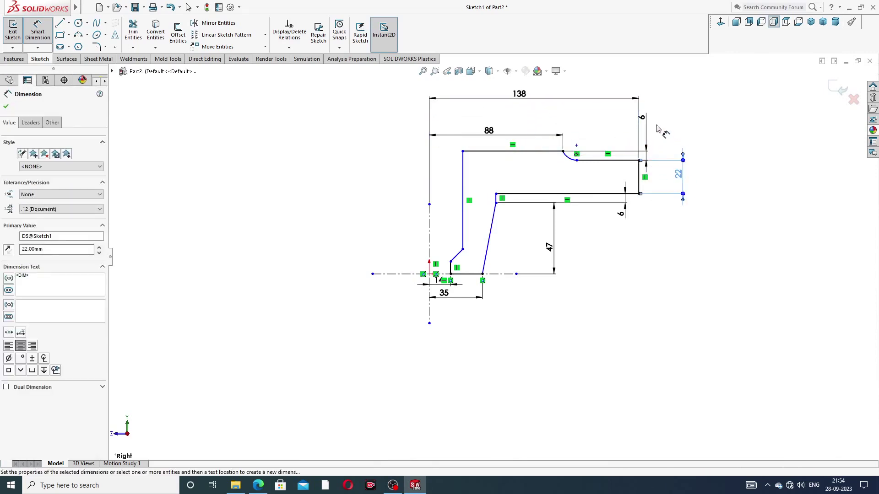
left_click_drag(642, 118, 658, 120)
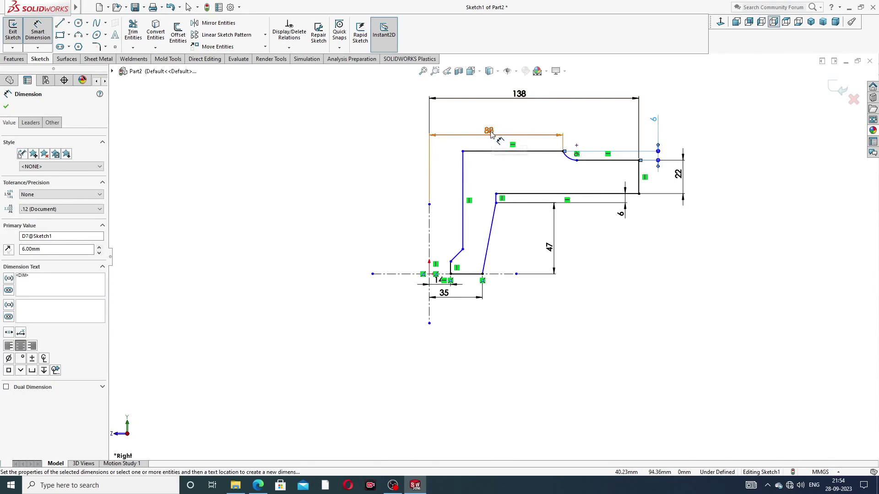
left_click_drag(490, 132, 505, 124)
left_click(559, 256)
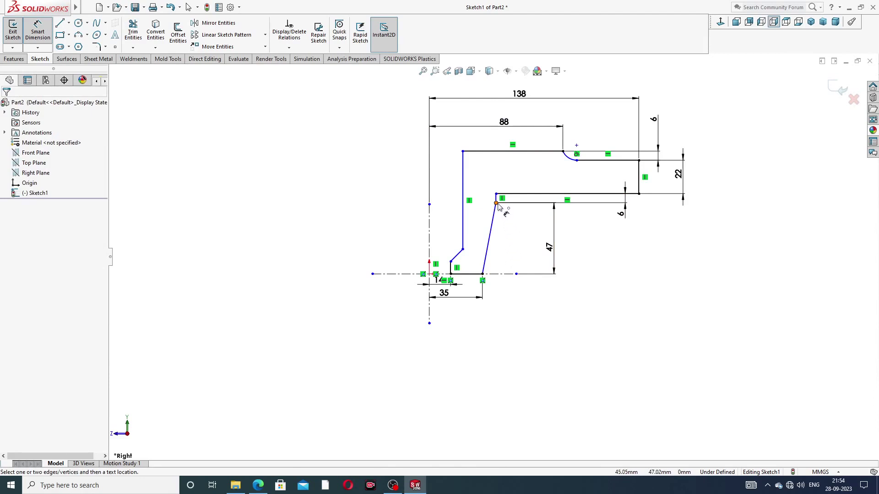
Dimension the upper corner of the outer slope 81 mm from the vertical centerline and move the 35 mm dimension farther below the base
left_click(497, 204)
left_click(429, 241)
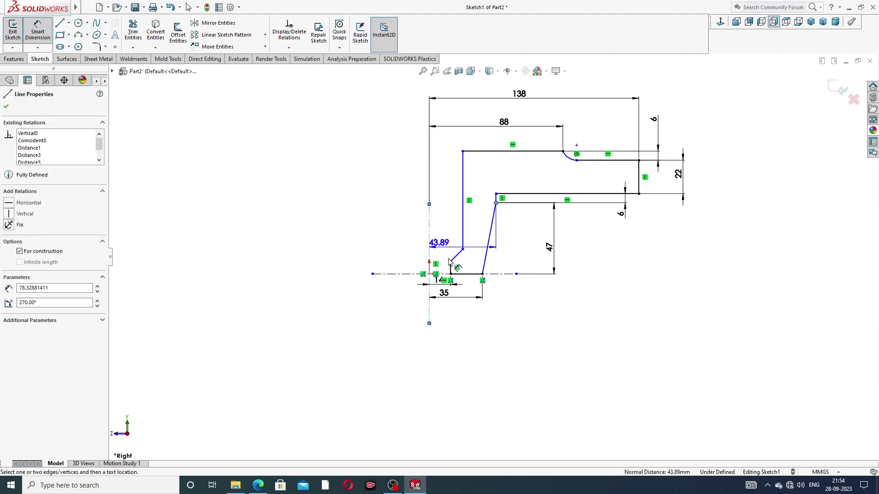
left_click(470, 336)
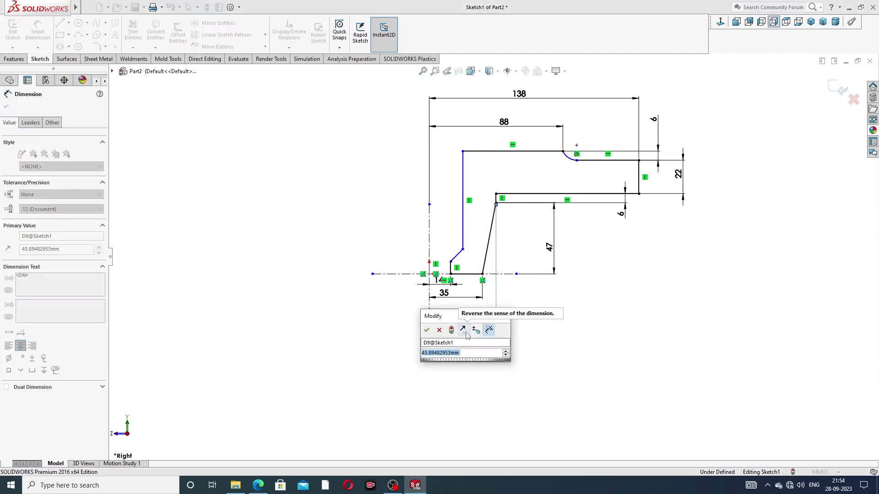
type("81")
key("Return")
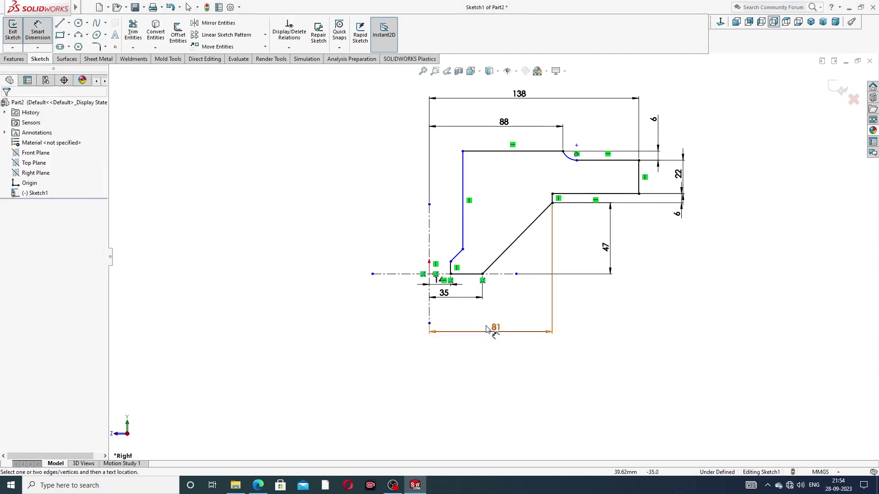
left_click_drag(463, 299, 464, 316)
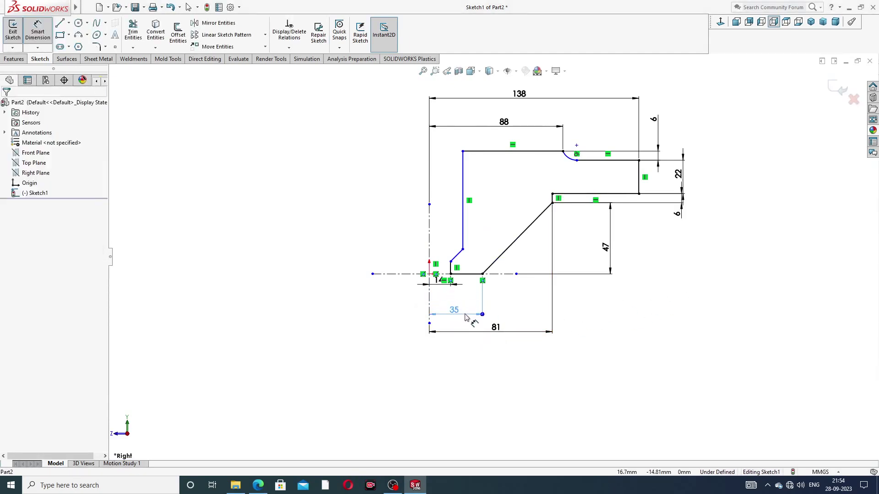
Reposition the 35 mm and 14 mm dimensions clear of the profile's bottom edge
left_click(595, 298)
left_click_drag(441, 284, 441, 298)
left_click(630, 323)
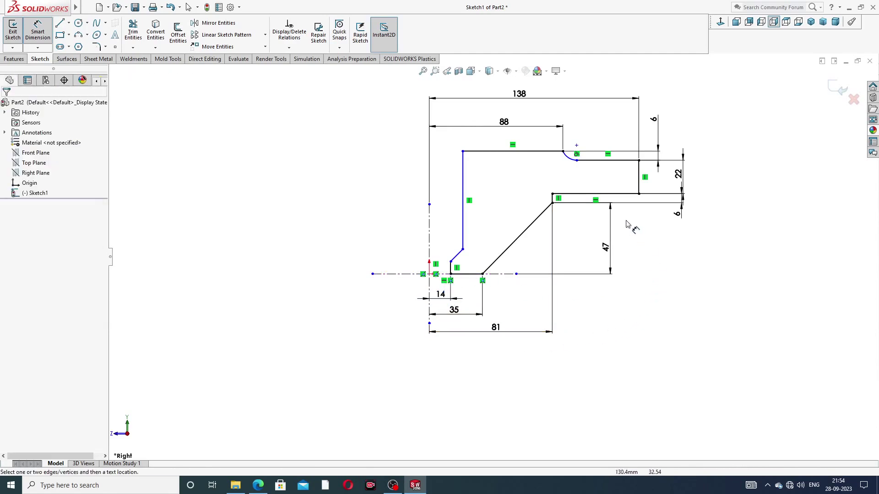
Dimension the upper inner vertical line 28 mm from the vertical centerline
left_click(464, 186)
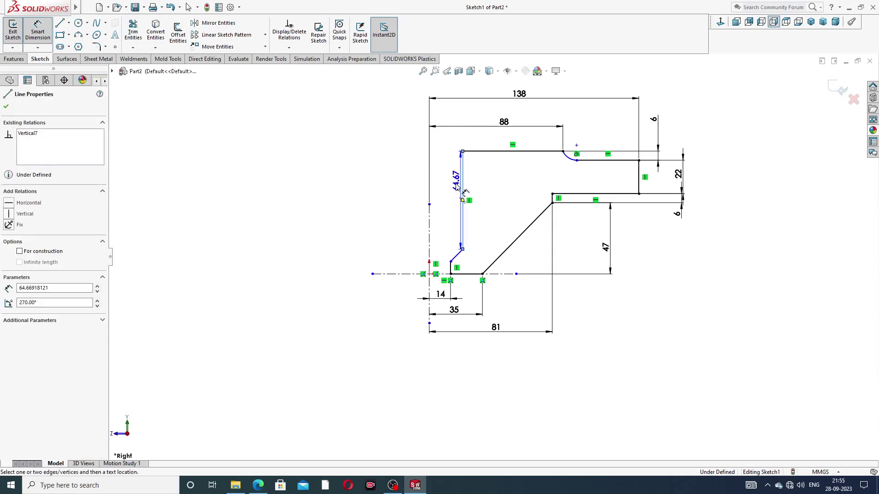
left_click(430, 204)
left_click(447, 204)
type("2")
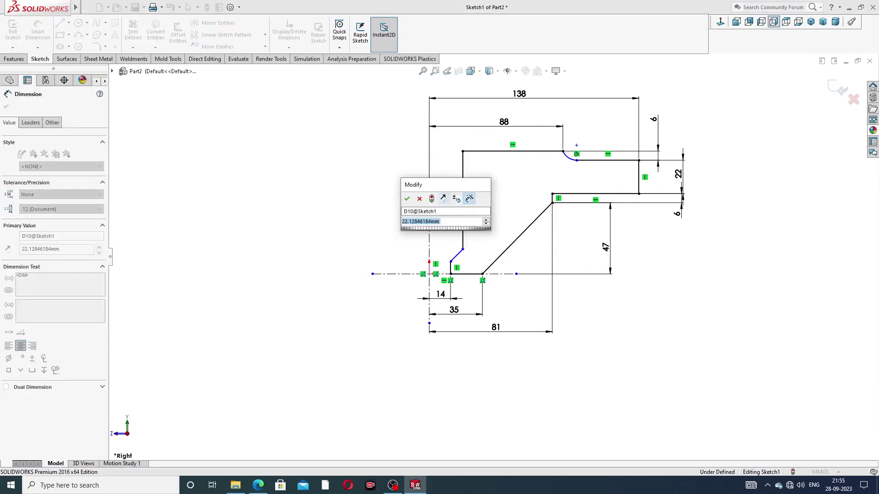
type("8")
key("Return")
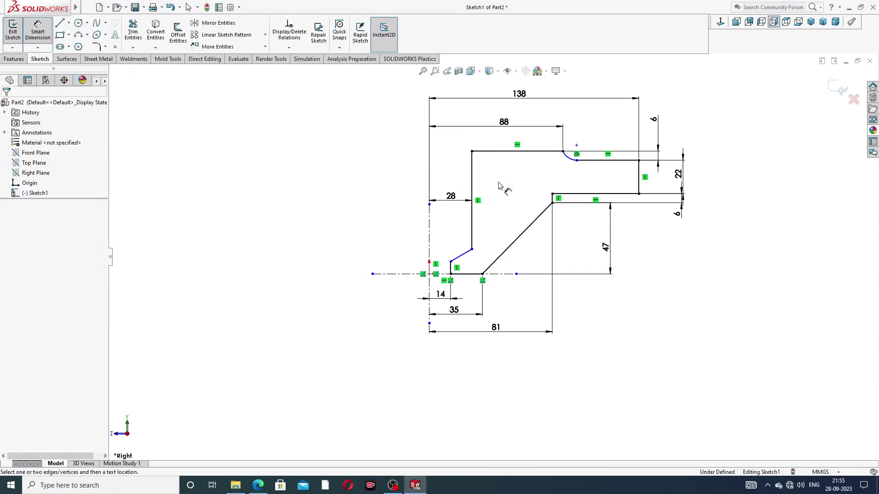
Dimension the vertical distance from the arc's lower endpoint to the top of the short inner vertical line as 48 mm
left_click(577, 161)
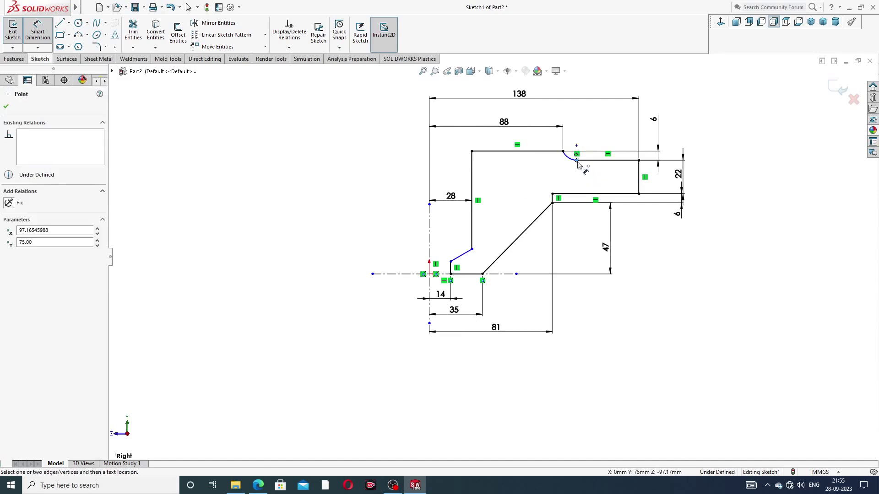
left_click(451, 262)
left_click(412, 218)
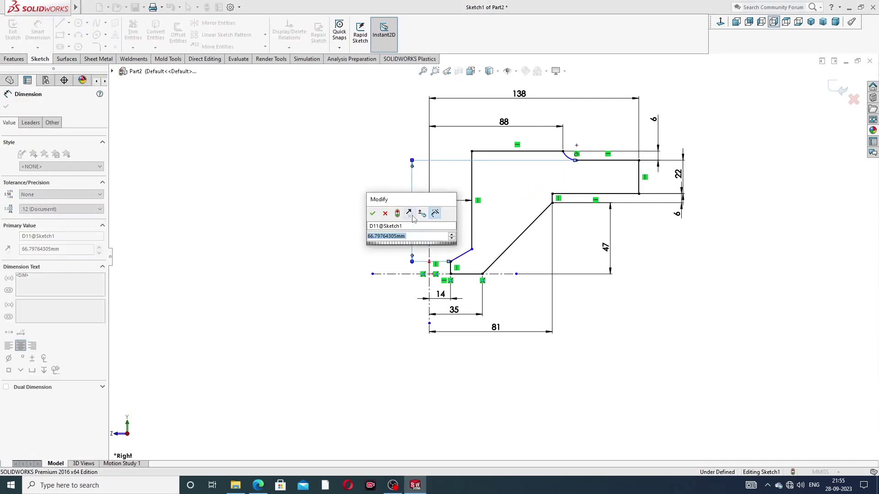
type("48")
key("Return")
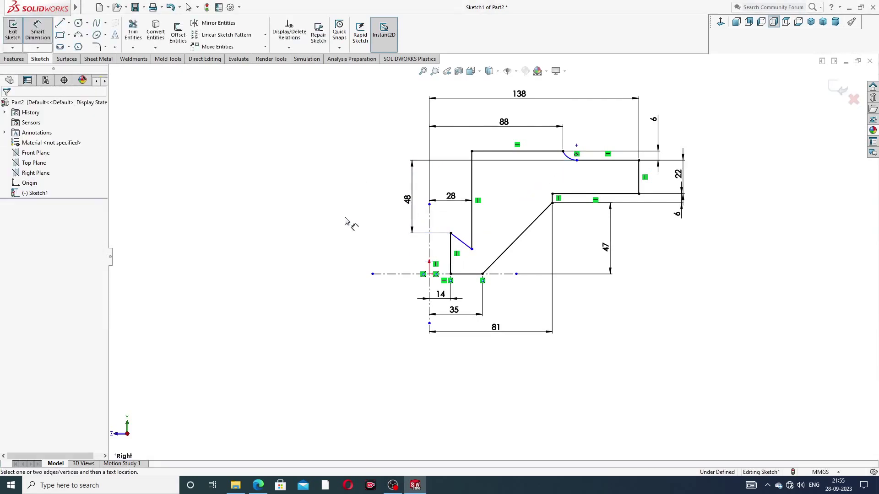
Move the lower endpoint of the upper inner vertical line upward so the short sloped line rises away from the centerline
right_click(397, 237)
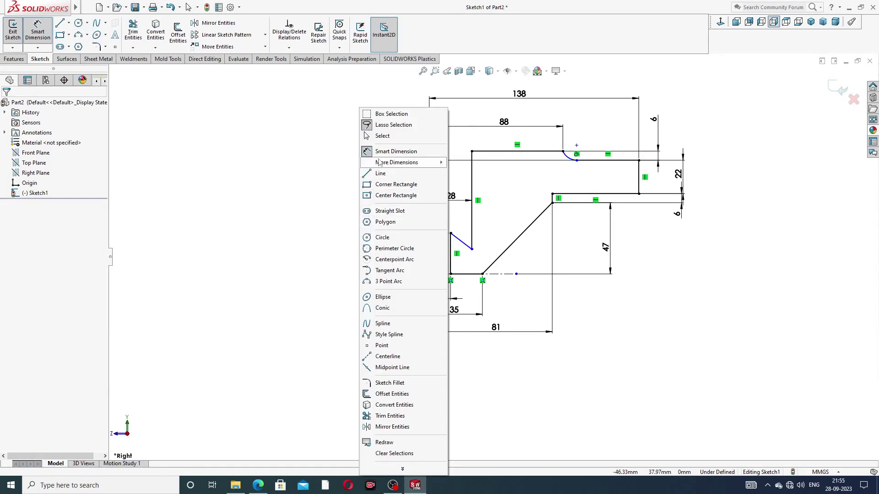
left_click(384, 136)
left_click_drag(472, 251, 472, 220)
left_click(358, 206)
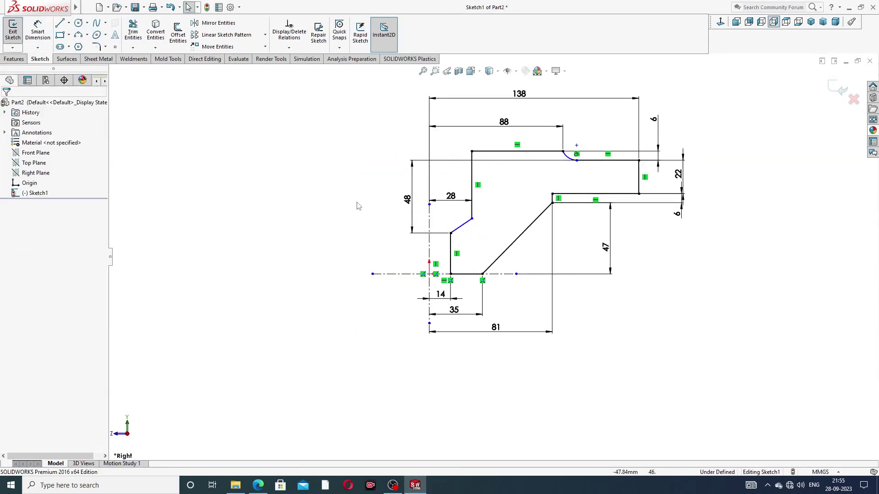
Dimension the angle between the short sloped line and the vertical centerline as 60°
left_click(37, 31)
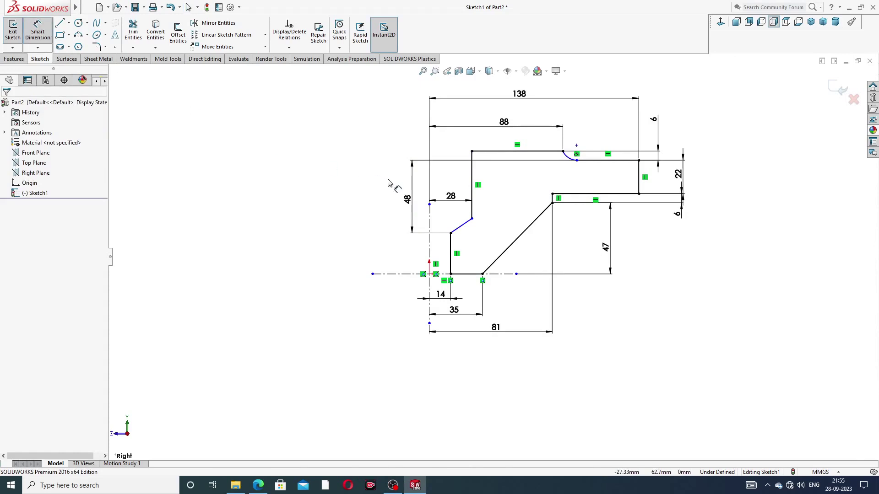
left_click(461, 228)
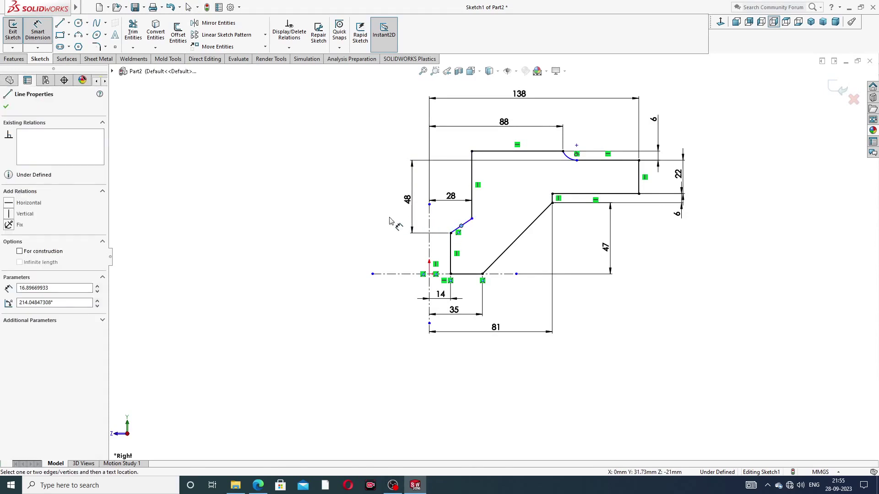
key("Escape")
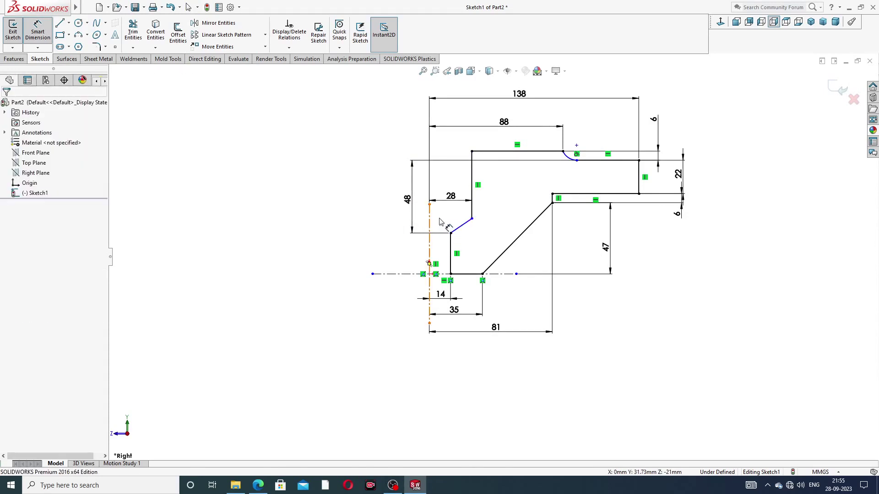
left_click(459, 229)
left_click(451, 242)
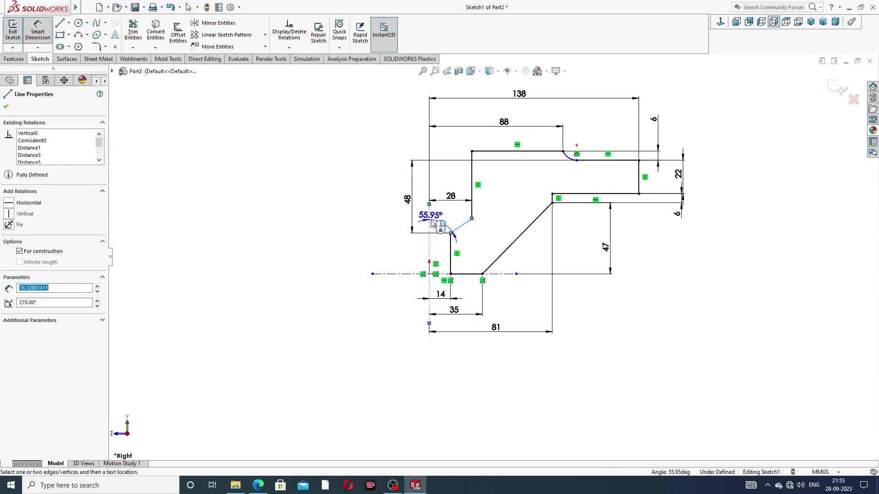
left_click(443, 227)
type("60")
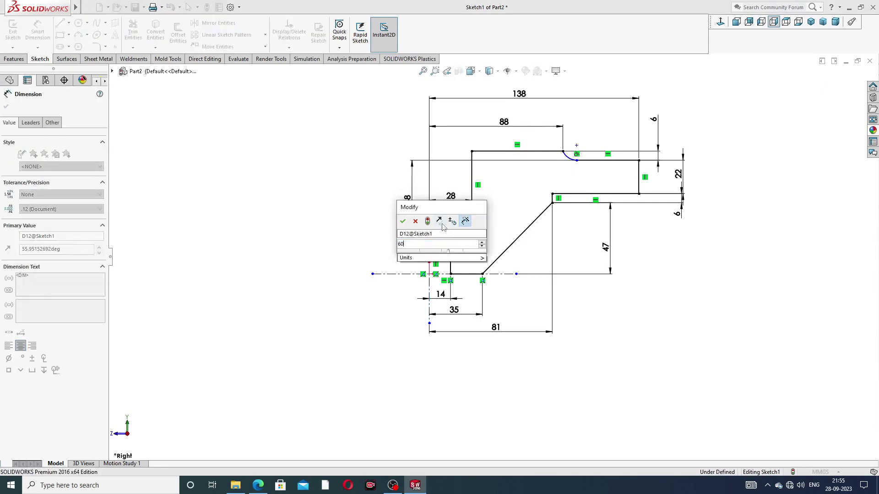
key("Return")
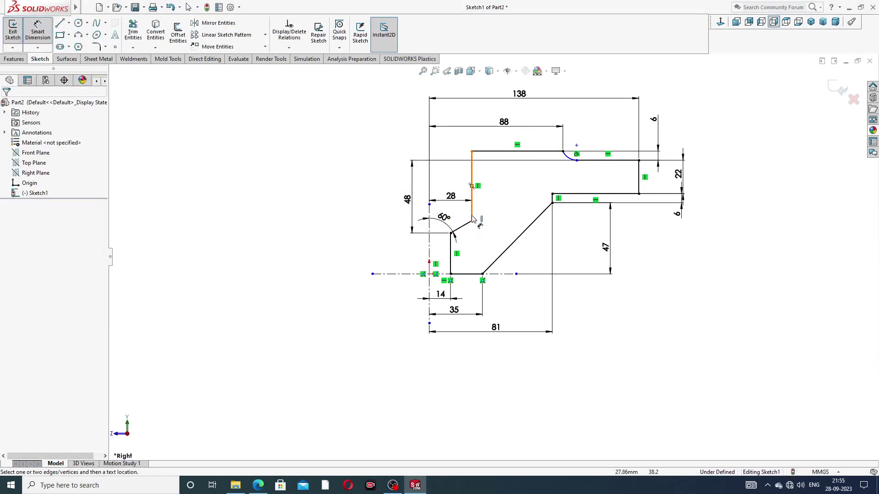
Move the 28 mm dimension higher and shift the 60° angle dimension outward from the sloped line
left_click_drag(451, 196, 451, 174)
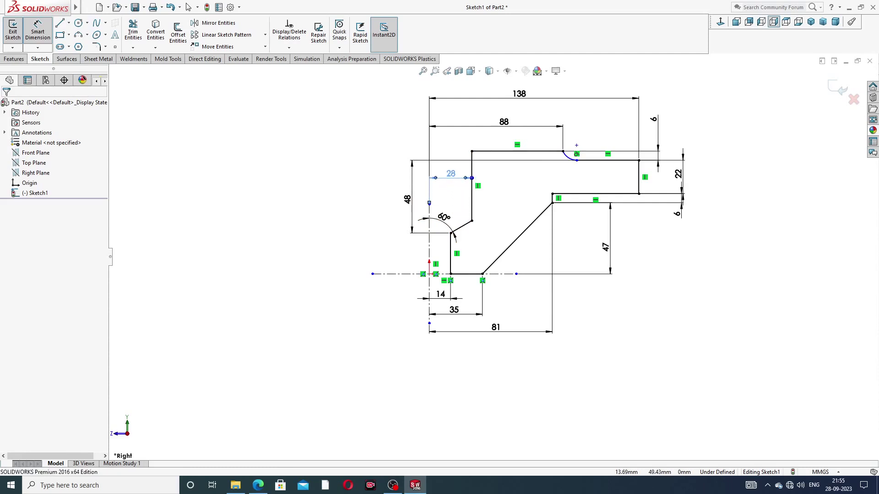
left_click_drag(444, 217, 451, 213)
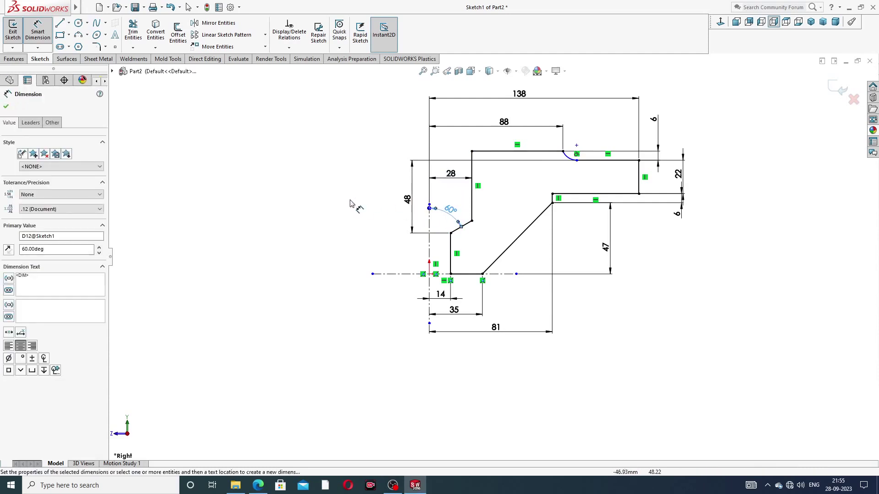
left_click(351, 203)
Add a horizontal relation between the arc's upper endpoint and its center point
scroll(595, 119, "down", 2)
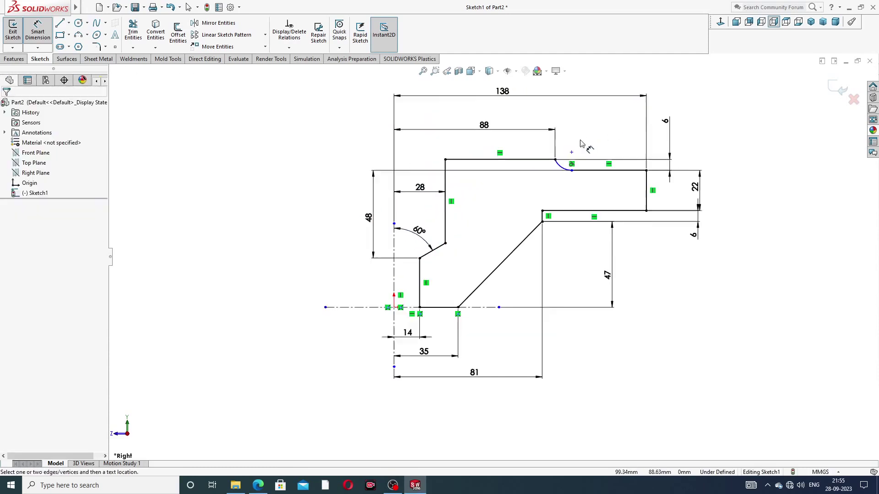
right_click(700, 106)
left_click(722, 131)
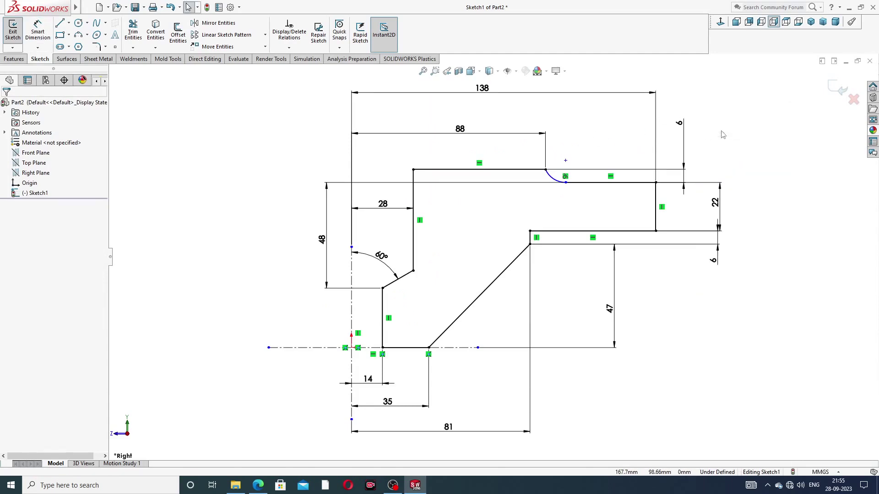
left_click(546, 170)
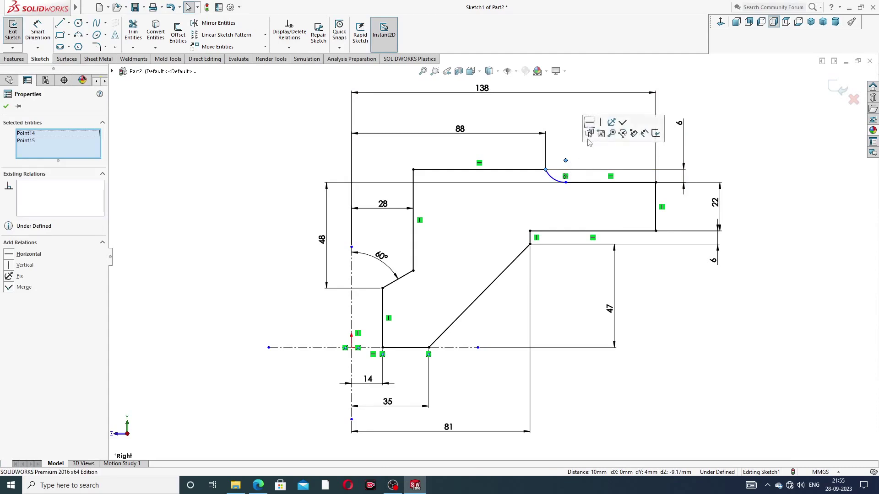
left_click(589, 122)
left_click(723, 146)
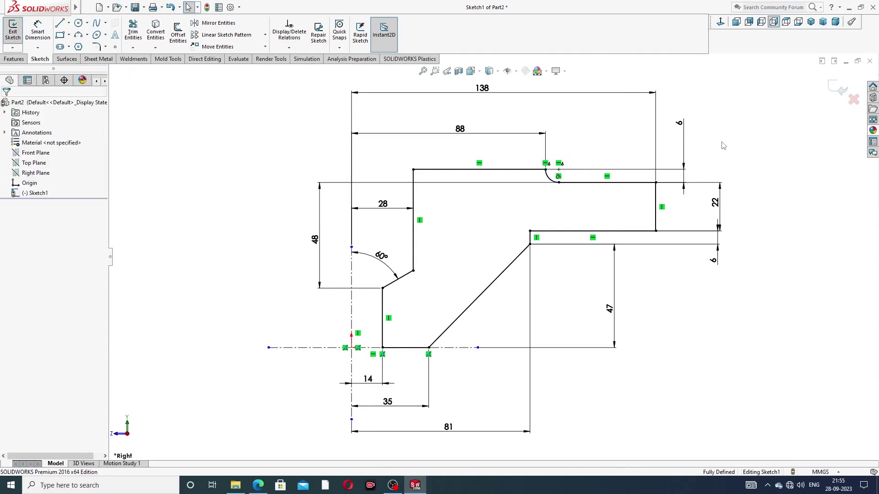
Tidy the layout of the 81 mm, lower 6 mm, 22 mm and 48 mm dimensions around the profile
key("f")
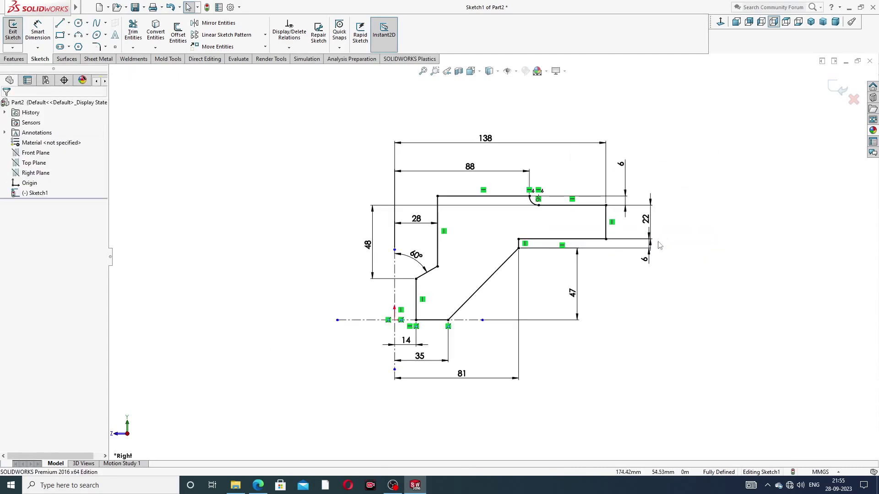
left_click_drag(463, 374, 462, 381)
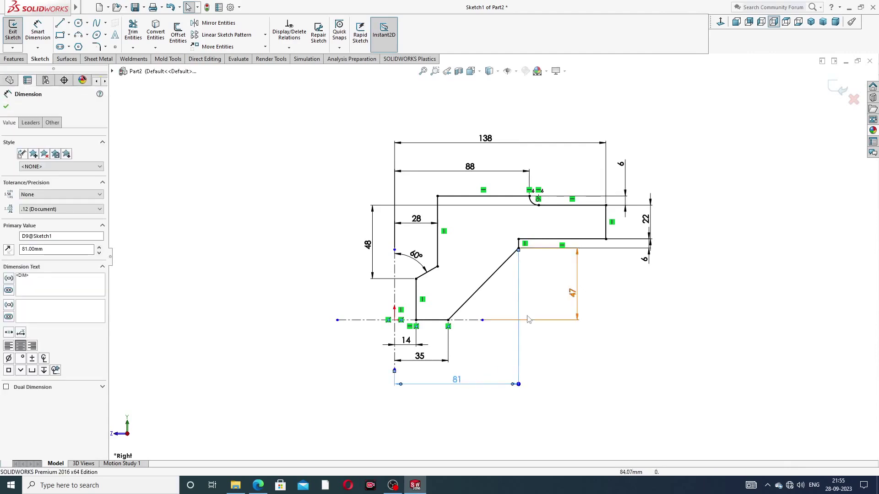
left_click(611, 303)
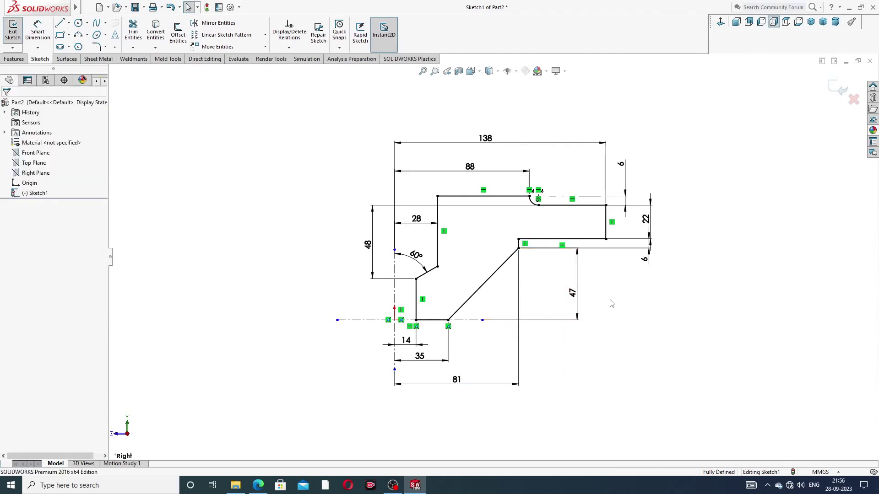
left_click_drag(644, 259, 624, 265)
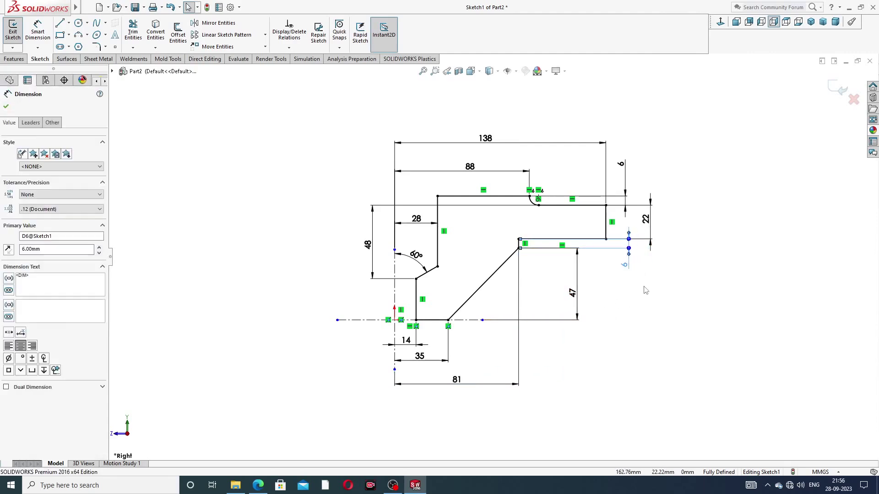
left_click(645, 290)
left_click(647, 219)
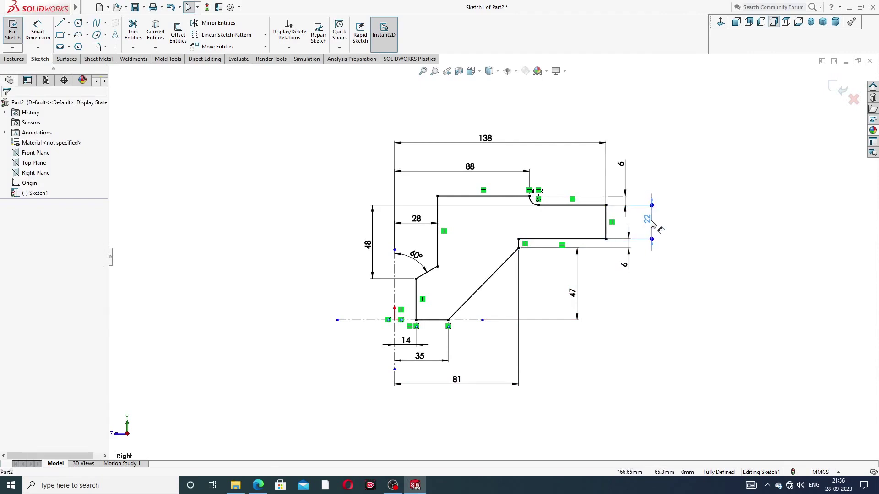
left_click(673, 275)
scroll(569, 208, "down", 2)
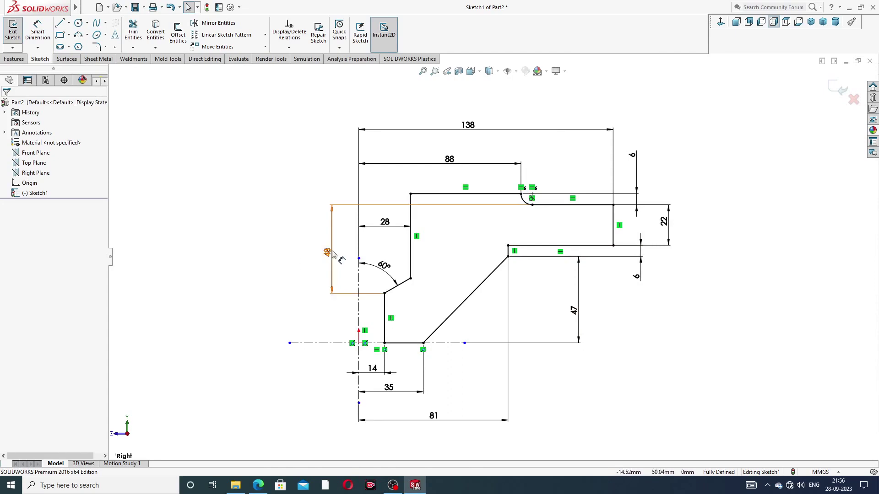
left_click_drag(332, 255, 327, 254)
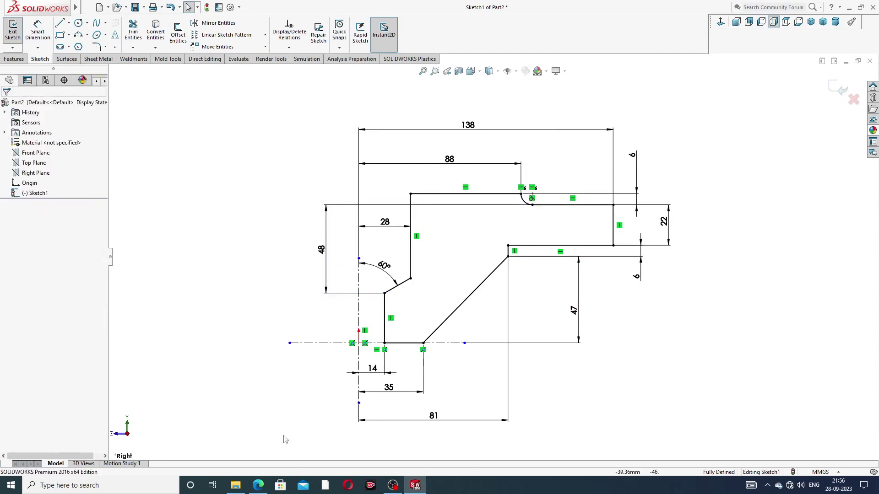
Check the valve cover PDF drawing in Edge and revolve the SOLIDWORKS sketch profile 360° about the vertical centerline
left_click(258, 485)
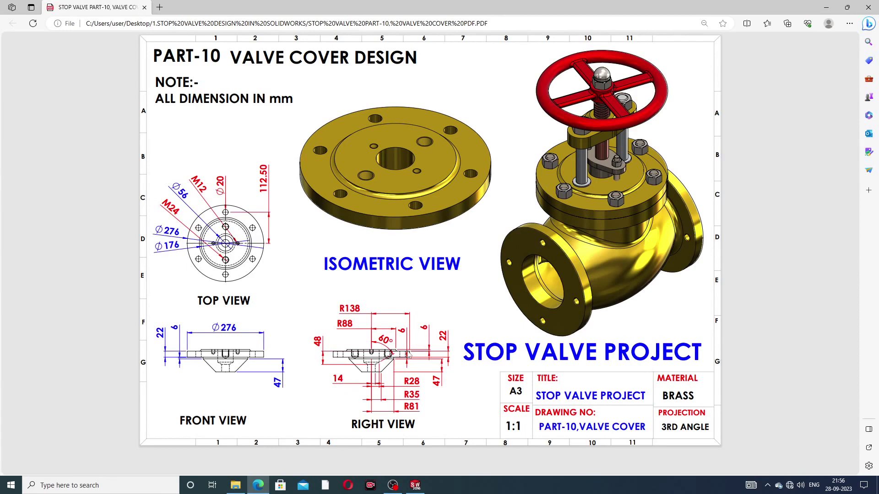
left_click(415, 485)
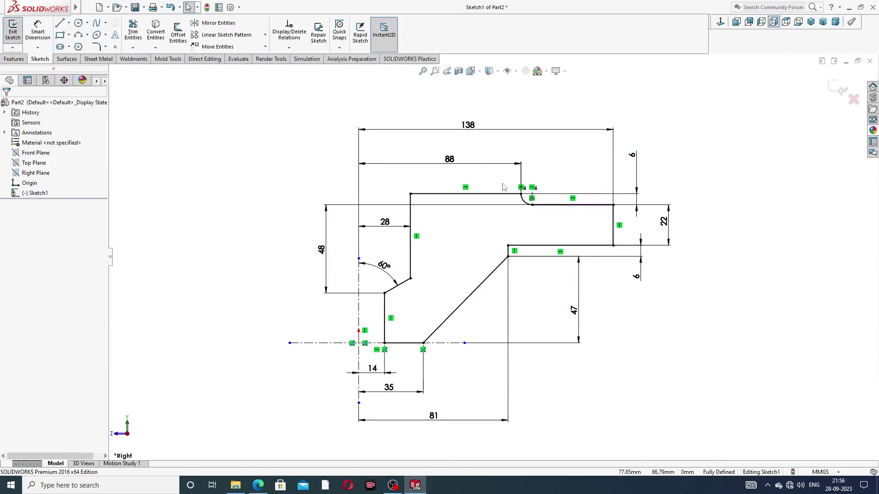
left_click(14, 59)
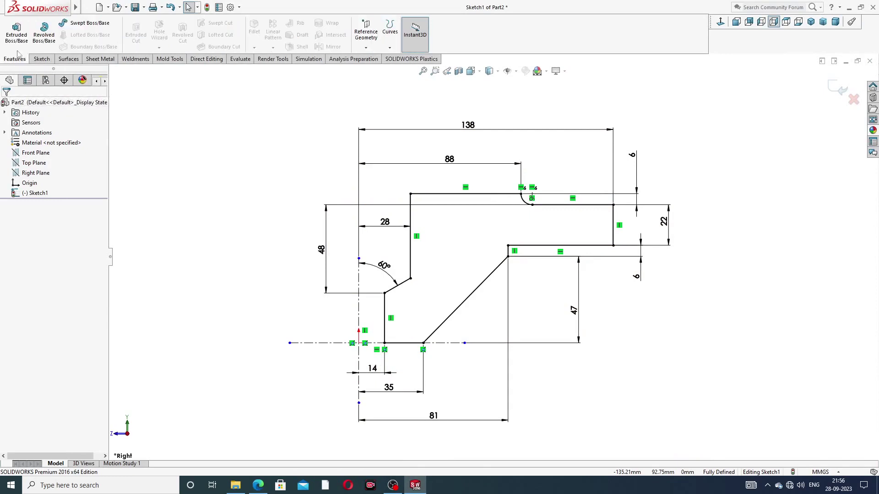
left_click(45, 34)
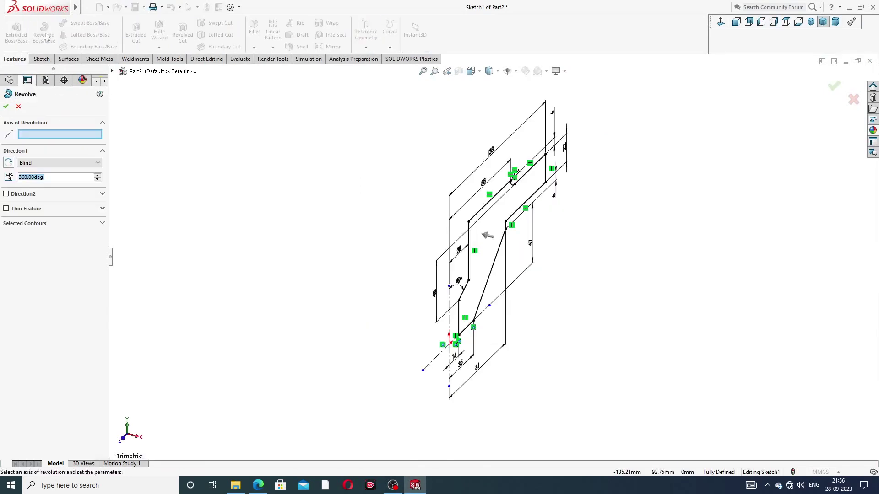
left_click(449, 302)
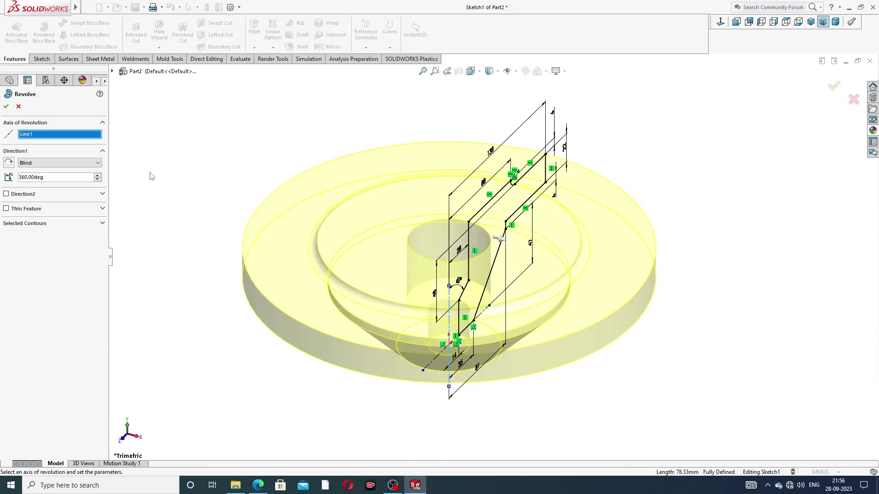
left_click(6, 107)
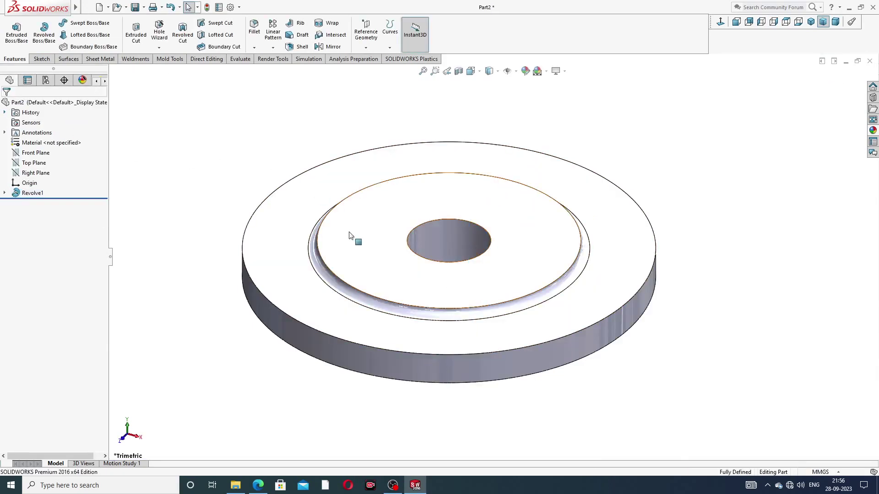
middle_click_drag(349, 235, 423, 166)
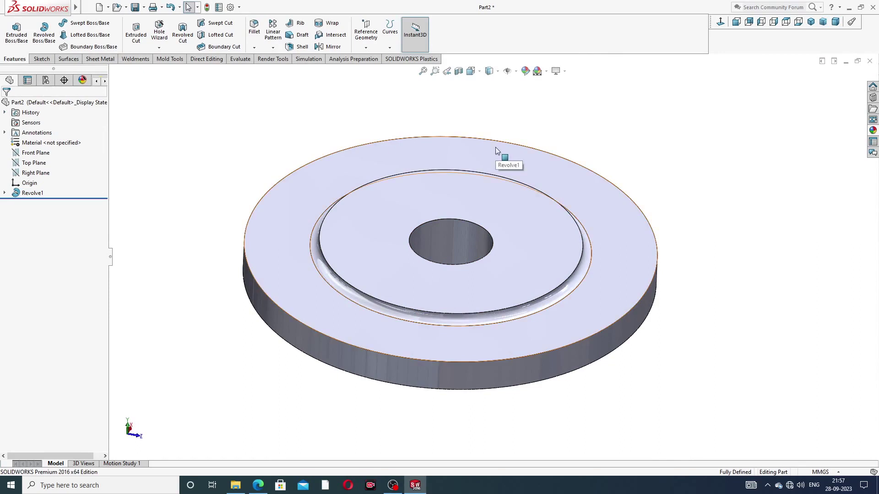
Start a sketch on the outer flange's top face and draw a vertical centerline about 116 mm long upward from the origin
left_click(284, 234)
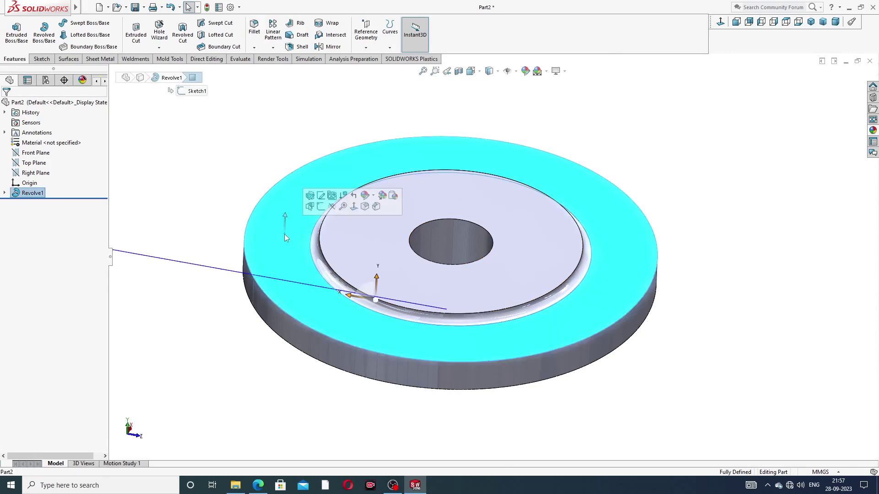
left_click(321, 207)
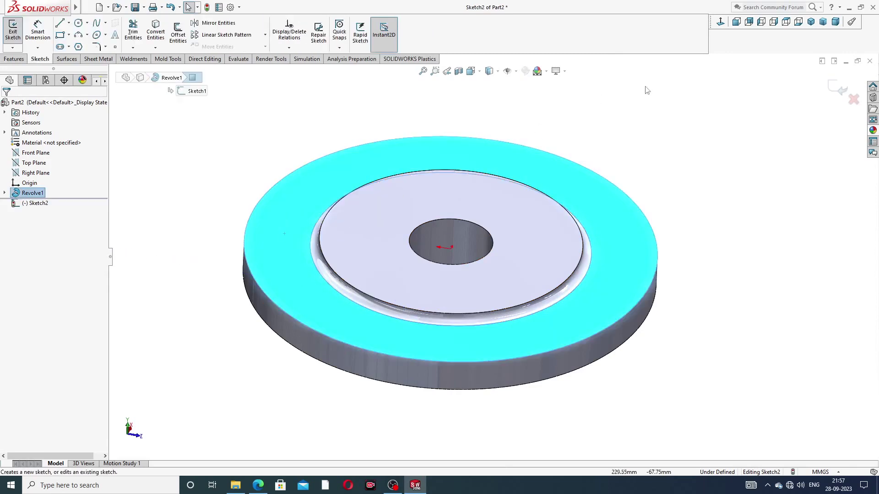
left_click(720, 21)
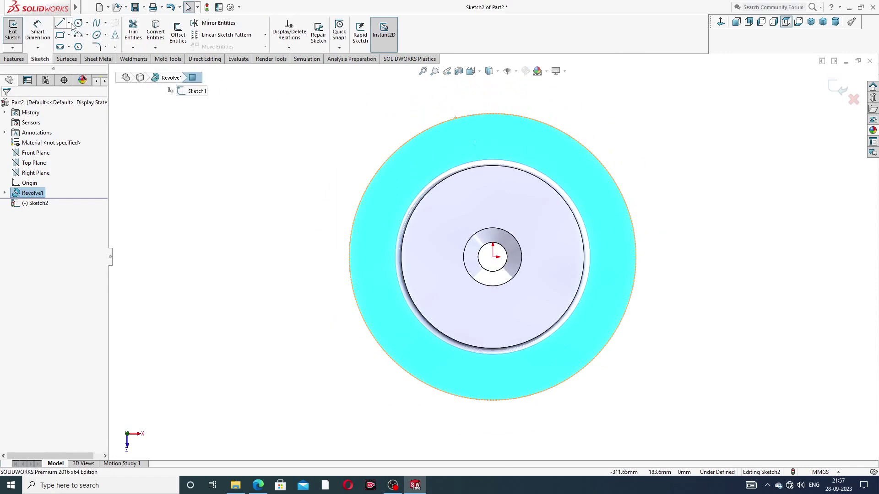
left_click(69, 23)
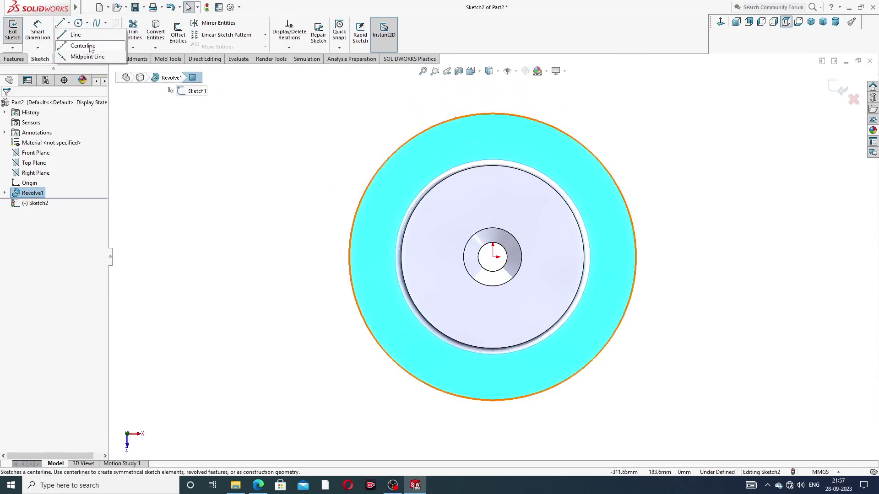
left_click(83, 46)
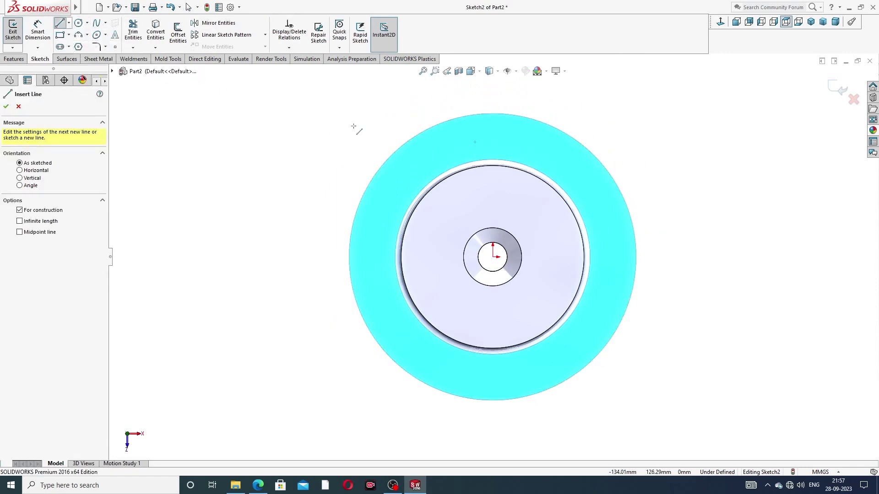
left_click(493, 257)
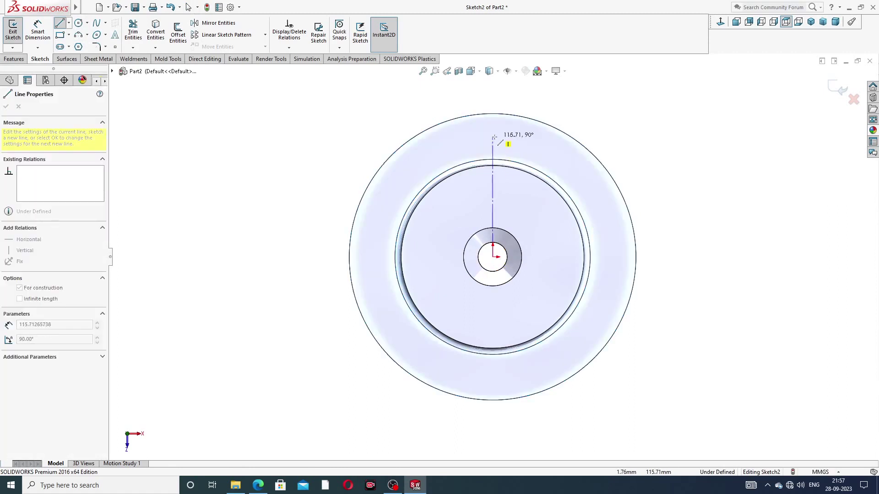
left_click(493, 136)
right_click(596, 67)
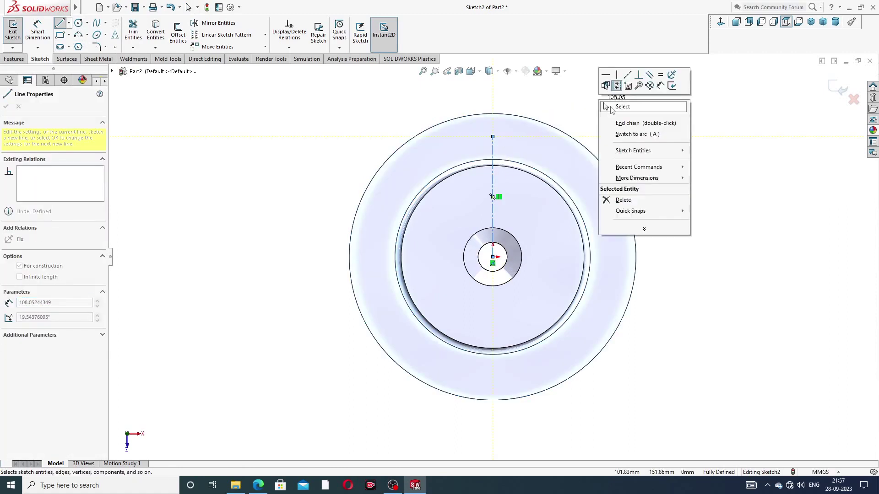
left_click(611, 106)
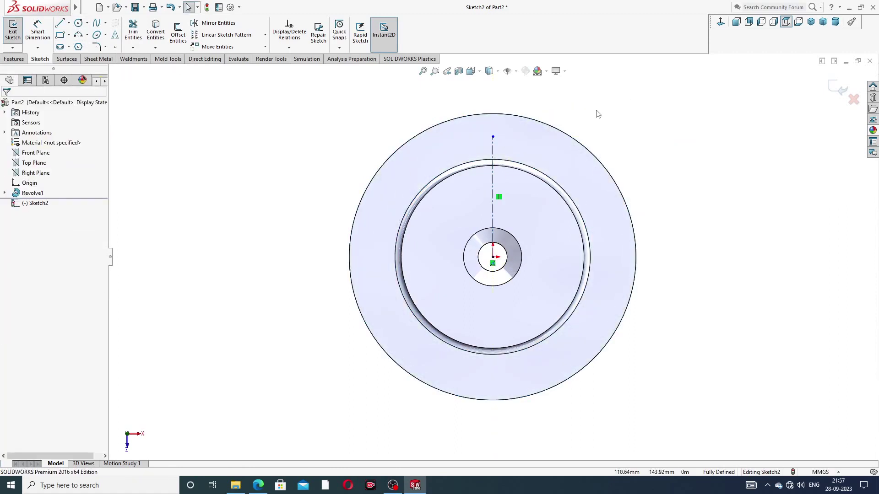
Check the valve cover PDF drawing in Edge and sketch a circle of about 10 mm radius in SOLIDWORKS at the centerline's upper end
left_click(258, 486)
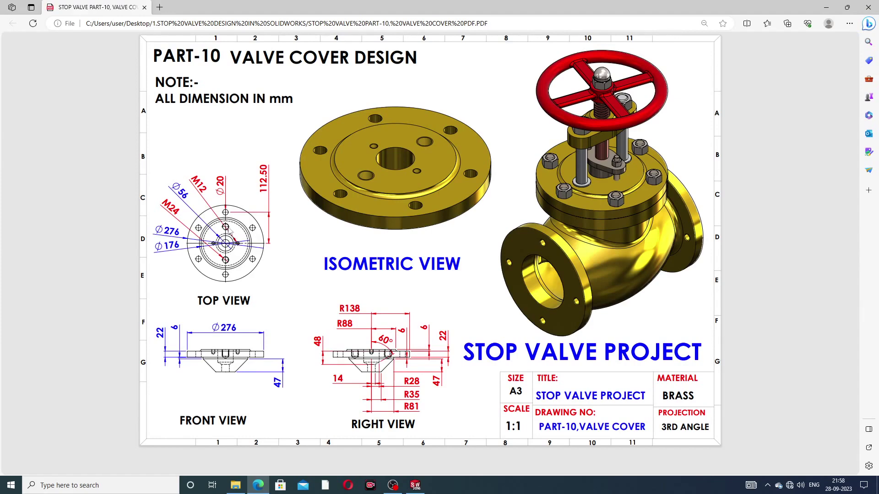
left_click(415, 485)
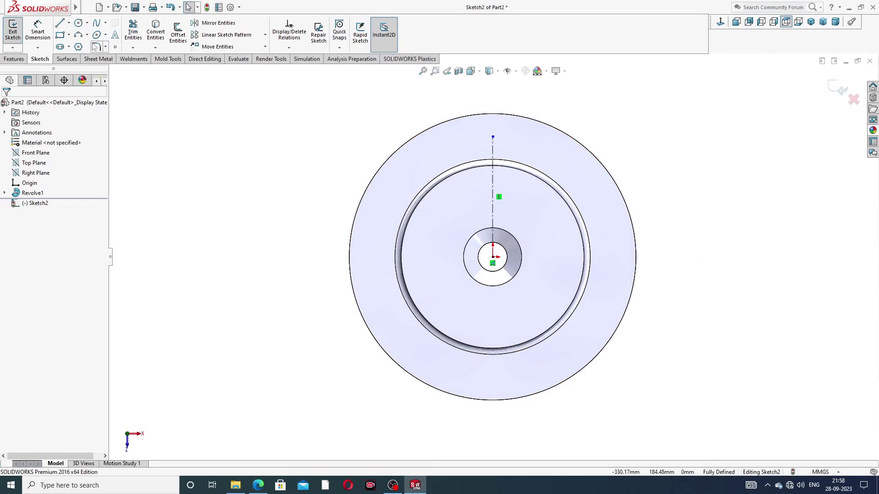
left_click(78, 22)
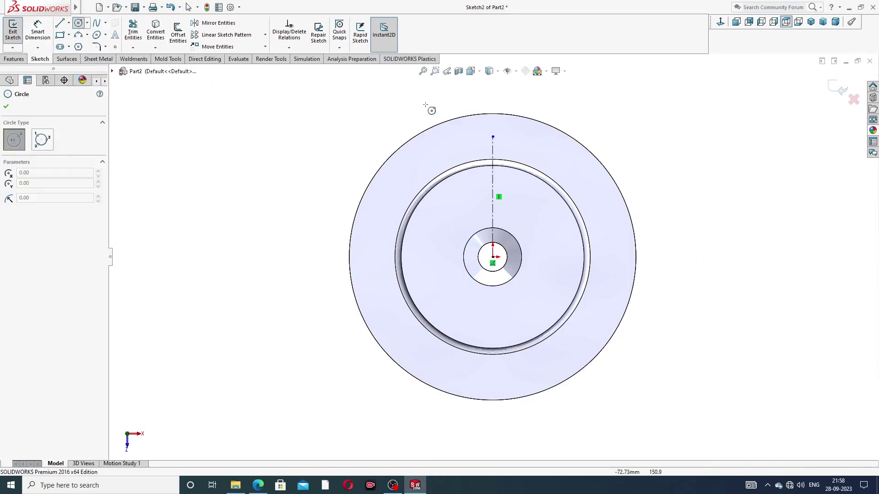
left_click(492, 136)
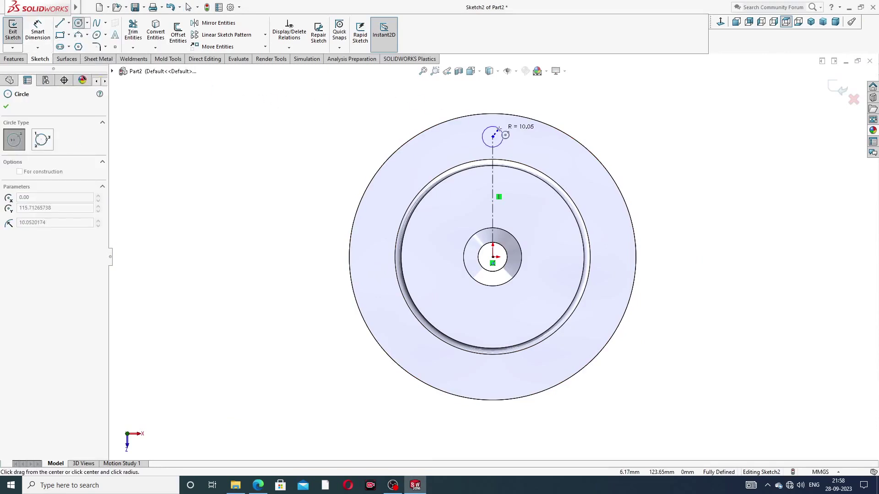
left_click(501, 131)
right_click(579, 116)
left_click(581, 116)
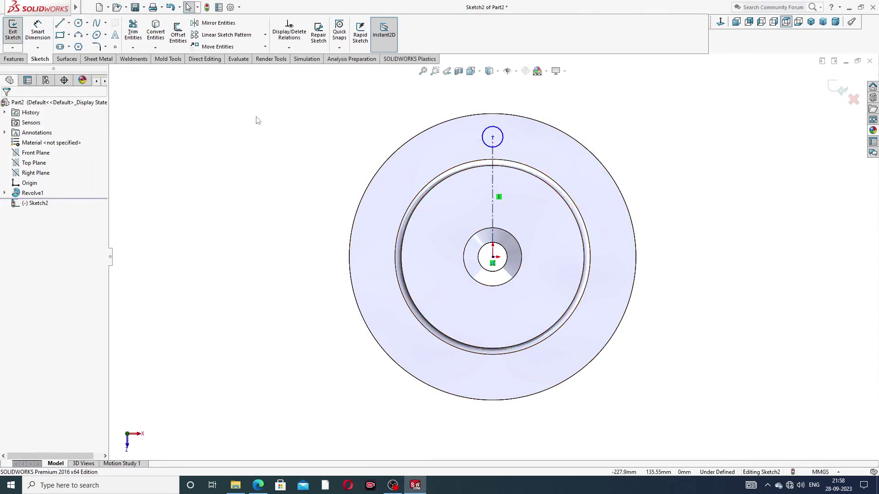
Dimension the vertical distance from the origin to the circle's center as 112.5 mm
left_click(39, 28)
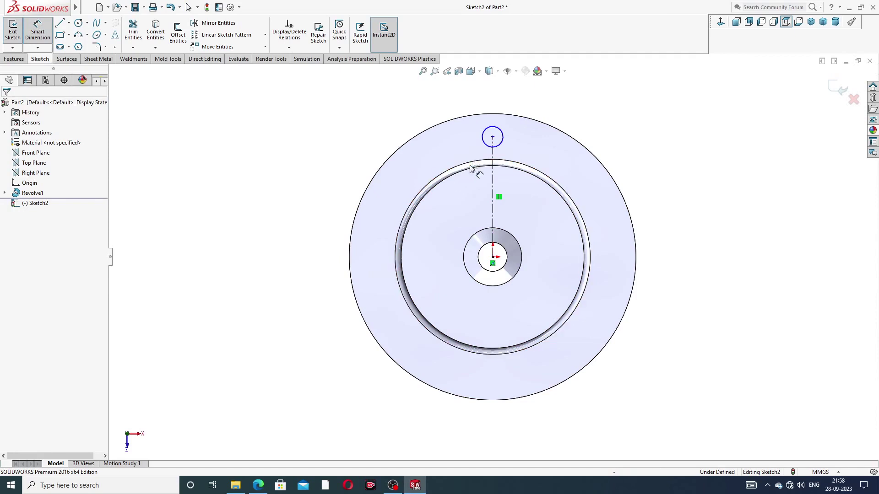
left_click(493, 137)
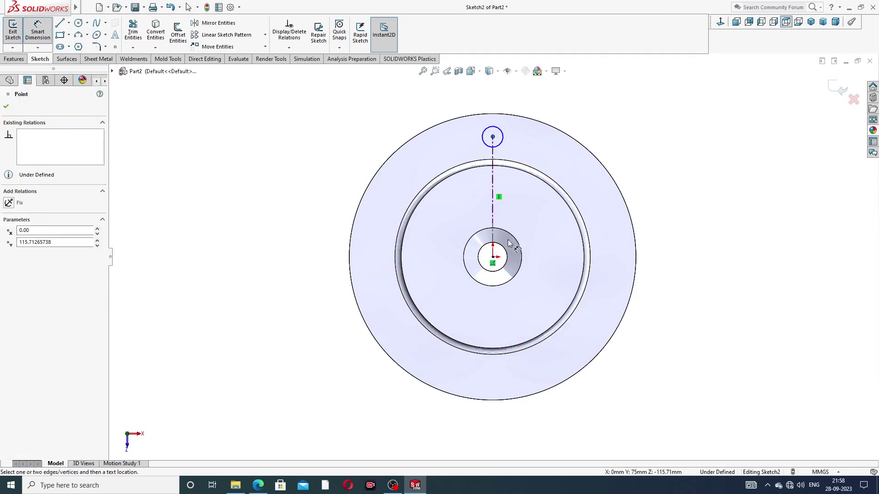
left_click(492, 257)
left_click(645, 197)
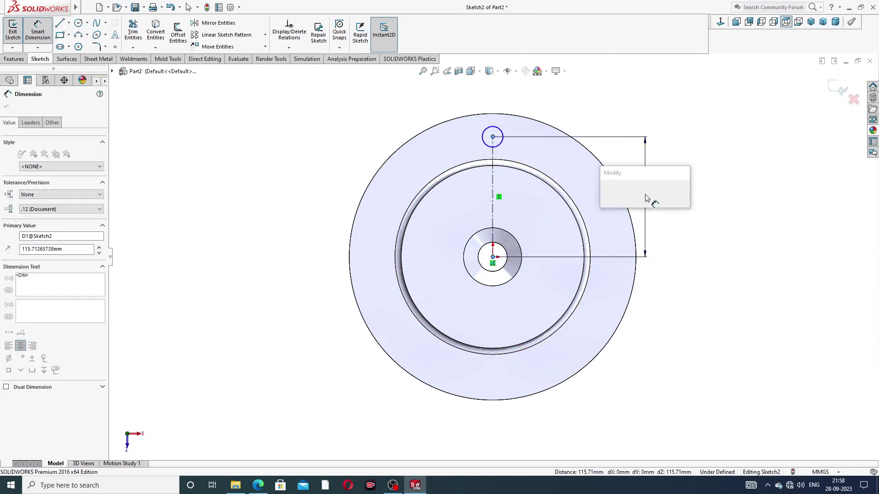
type("112.5")
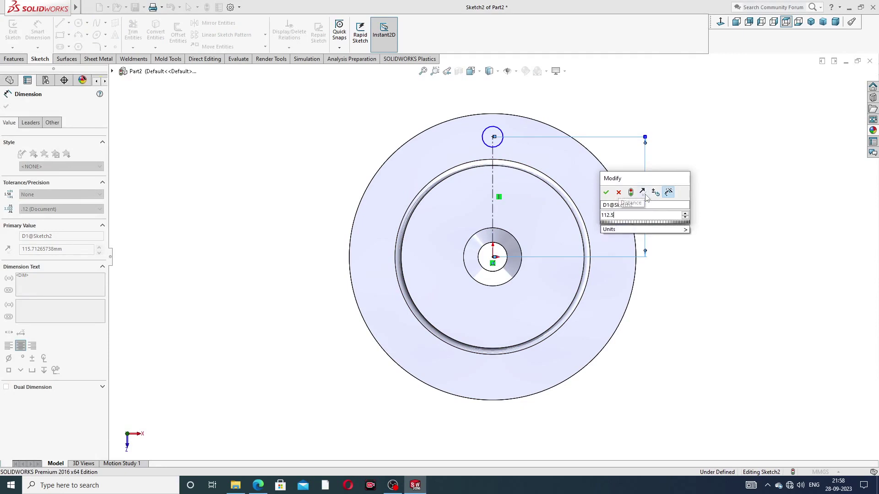
key("Return")
left_click(696, 187)
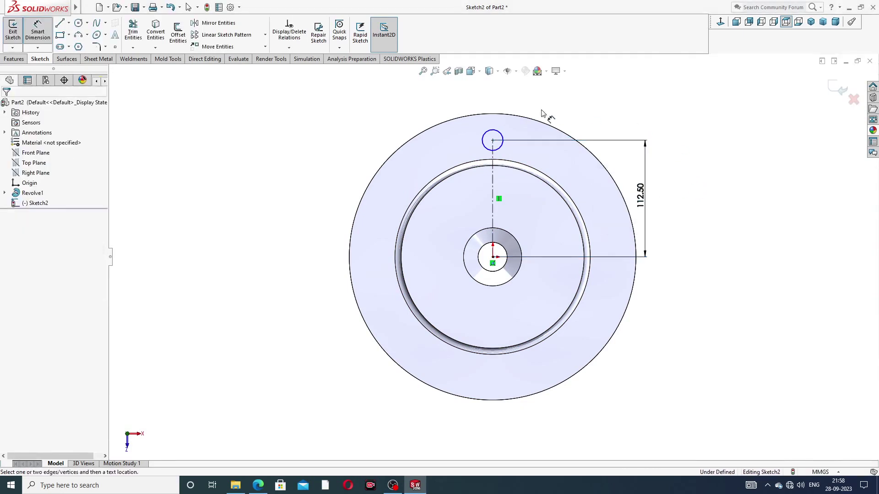
Dimension the bolt-hole circle's diameter as 20 mm
left_click(502, 134)
left_click(564, 108)
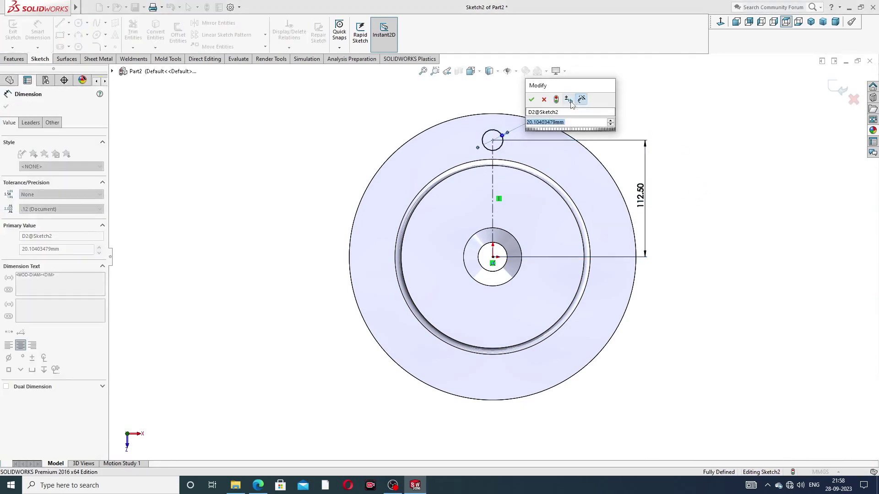
type("20")
key("Return")
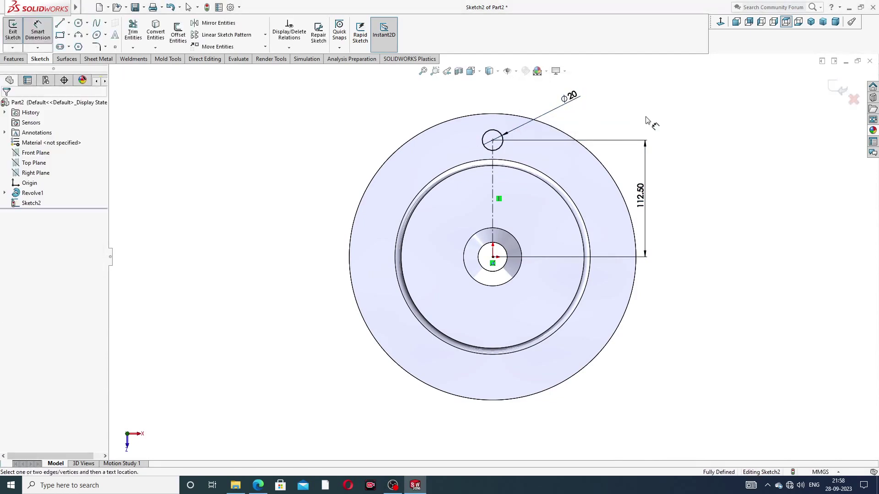
right_click(696, 110)
left_click(718, 136)
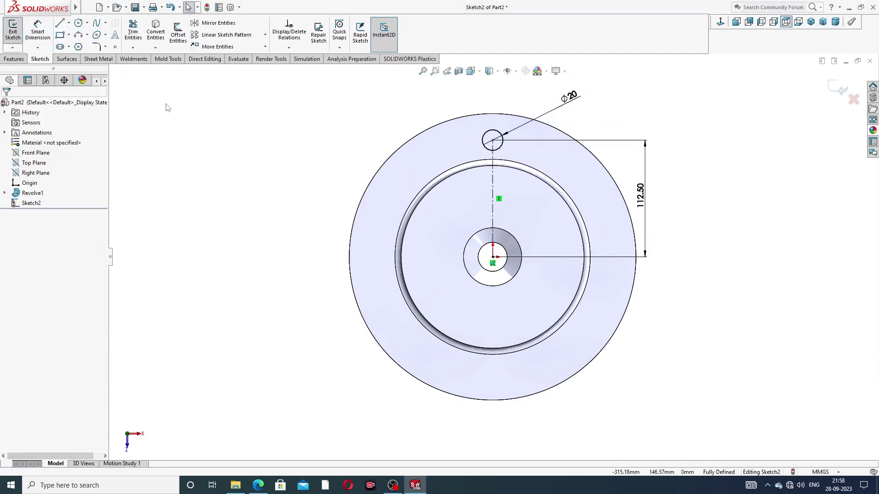
Create a circular sketch pattern of the 20 mm circle around the origin with 6 equally spaced instances over 360°
left_click(264, 35)
left_click(253, 58)
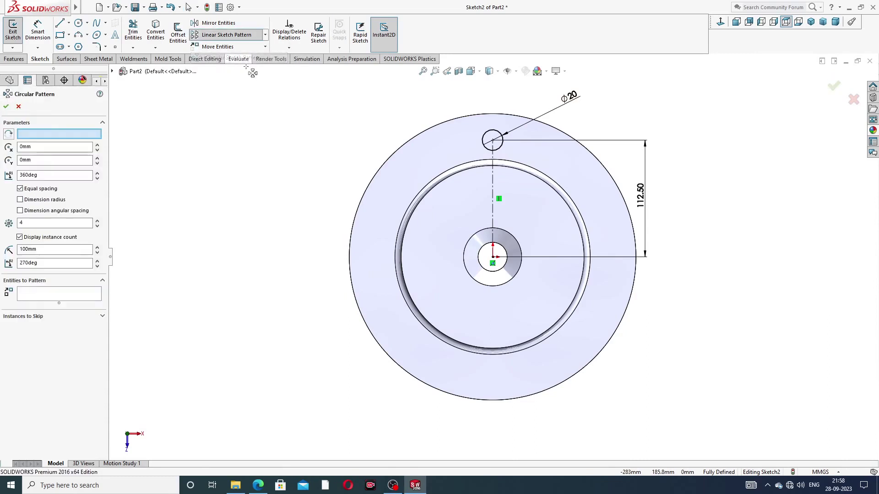
left_click(73, 293)
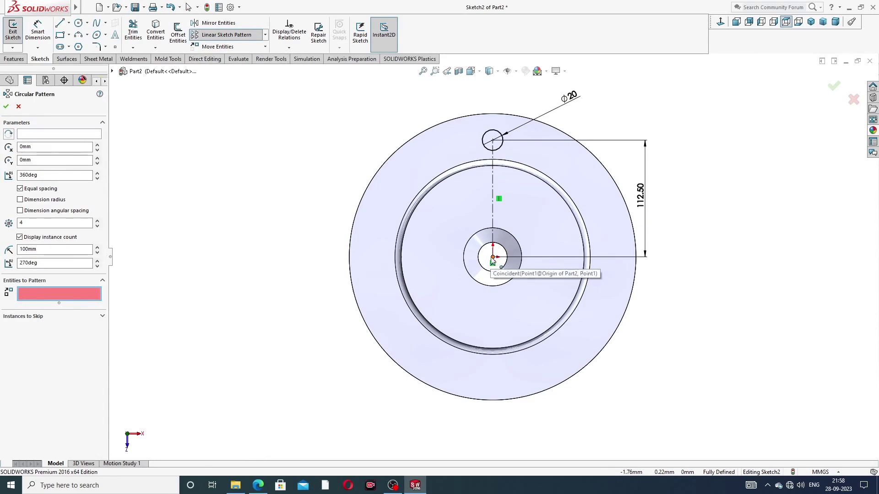
left_click(492, 261)
left_click(498, 154)
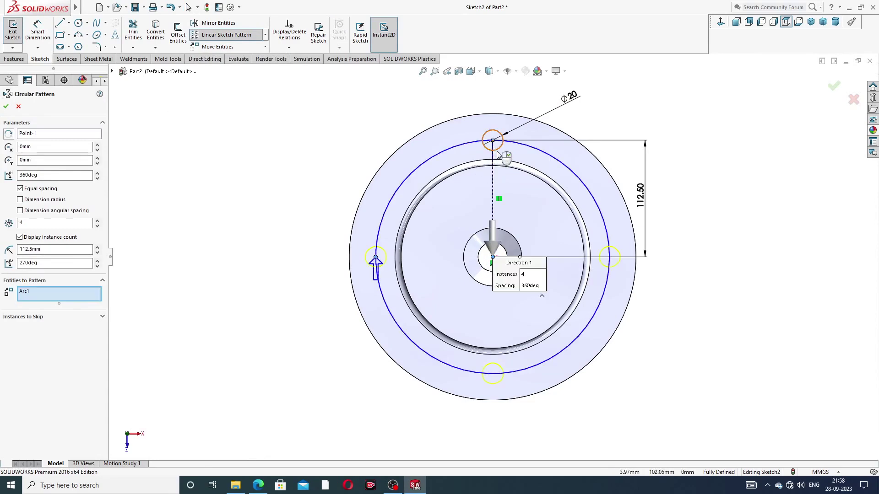
left_click(97, 222)
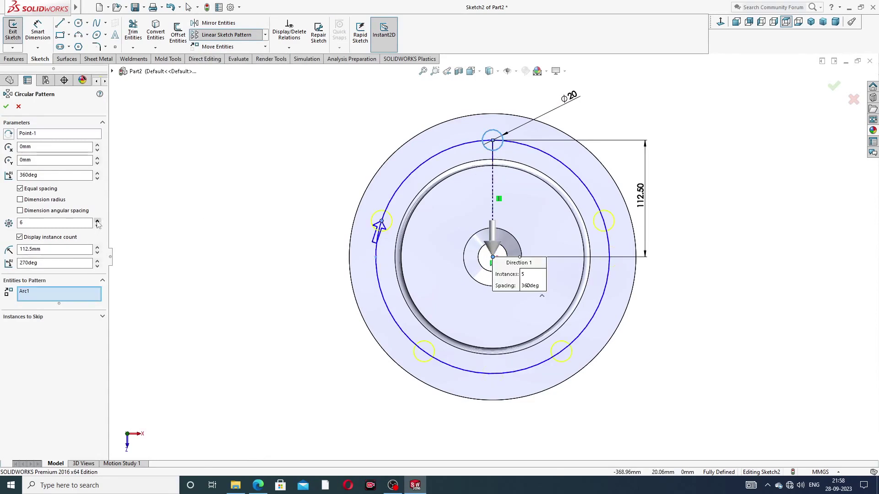
left_click(97, 221)
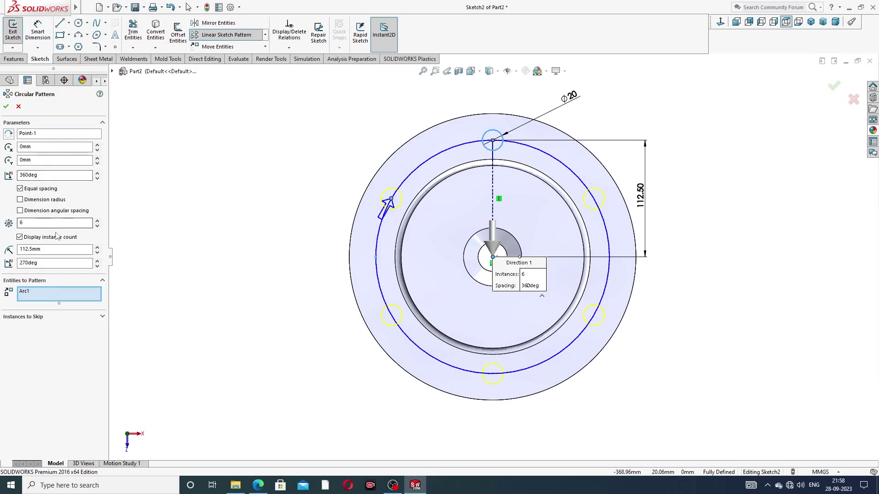
left_click(6, 106)
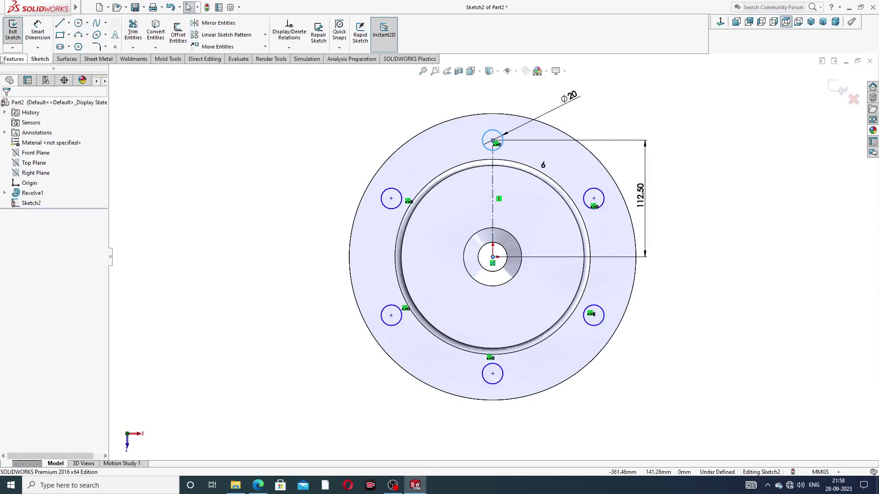
Cut-extrude the six patterned circles Through All to make the flange's bolt holes
left_click(14, 59)
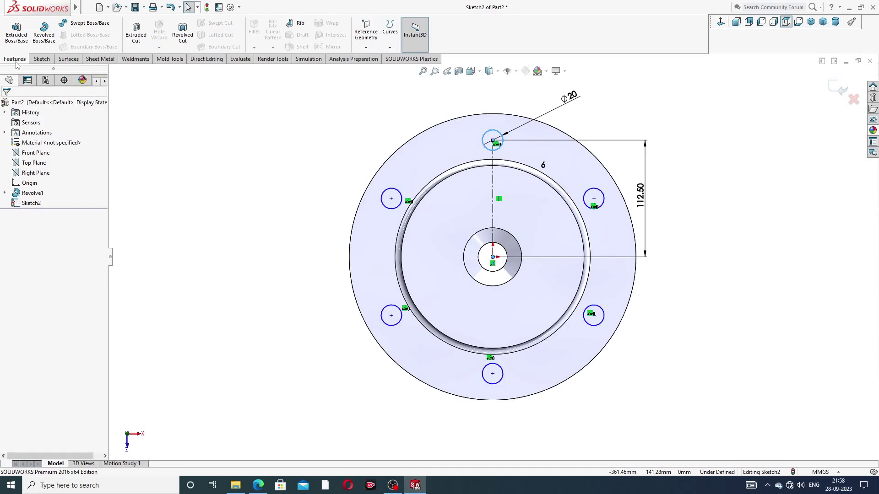
left_click(136, 33)
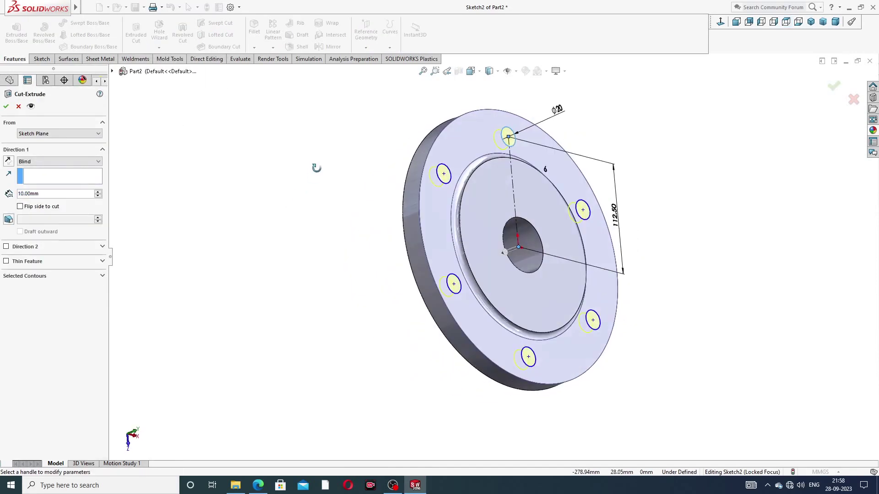
left_click(50, 164)
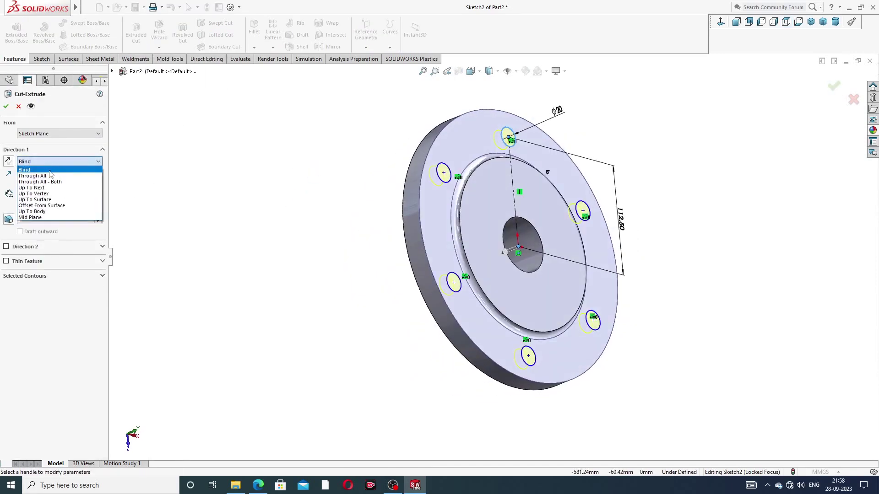
left_click(51, 176)
left_click(6, 106)
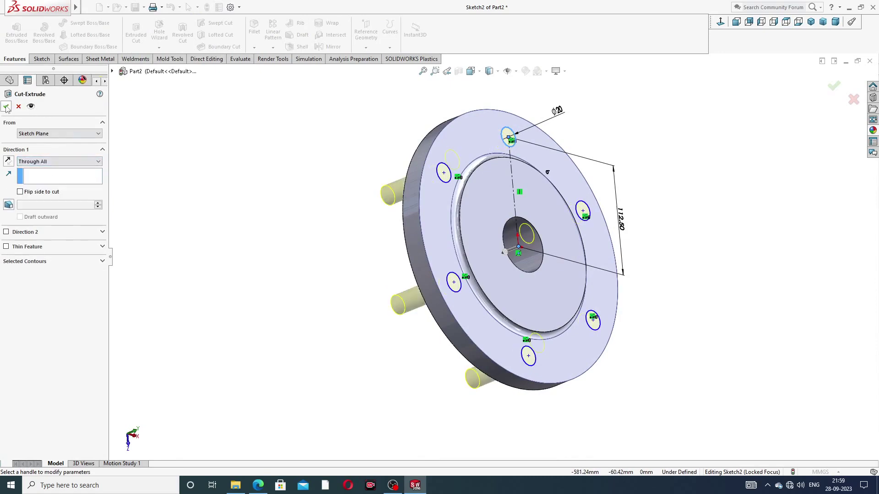
left_click(296, 154)
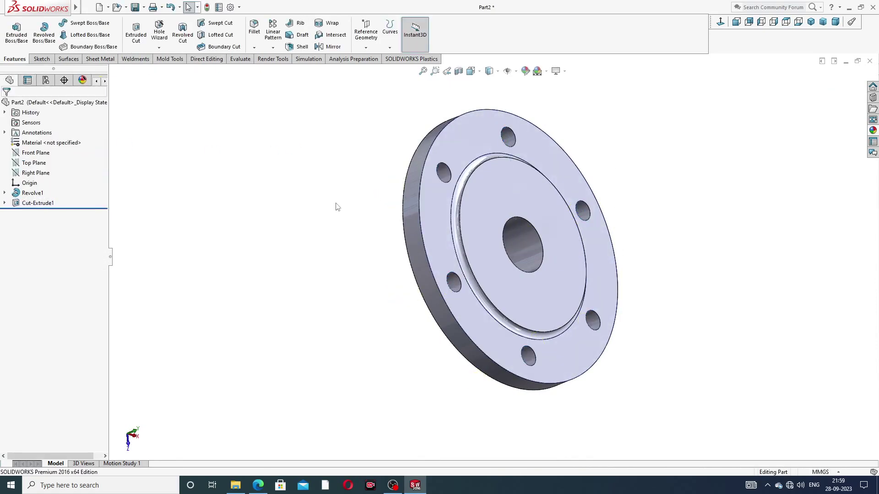
Inspect the valve cover's bolt holes and central bore from oblique angles and square to the flange face
mouse_move(353, 205)
middle_mouse_down()
mouse_move(422, 171)
mouse_move(382, 207)
mouse_move(349, 202)
middle_mouse_up()
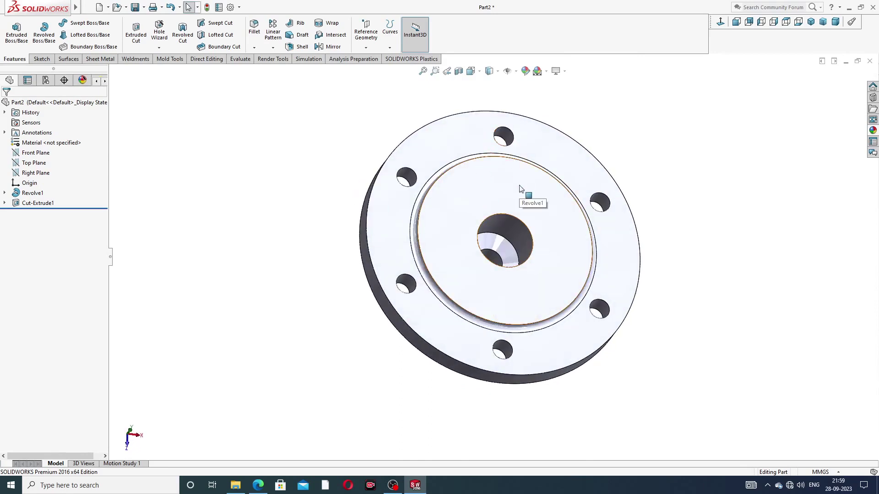
left_click(469, 192)
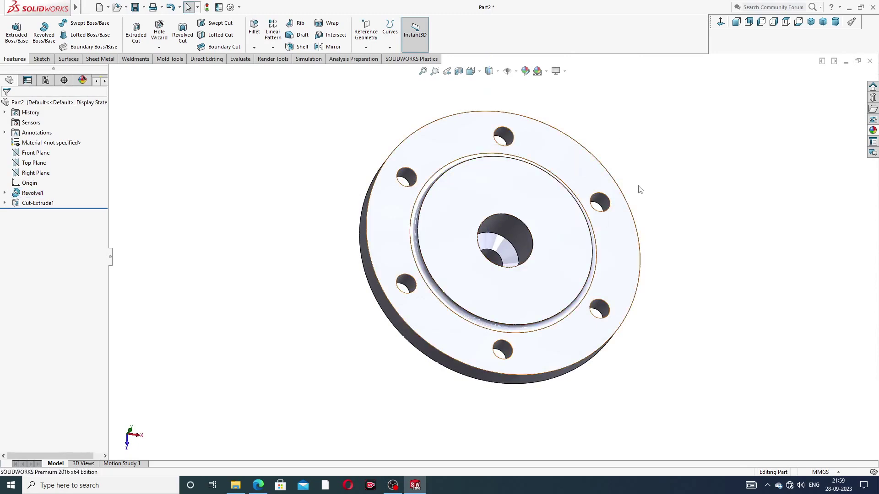
left_click(720, 24)
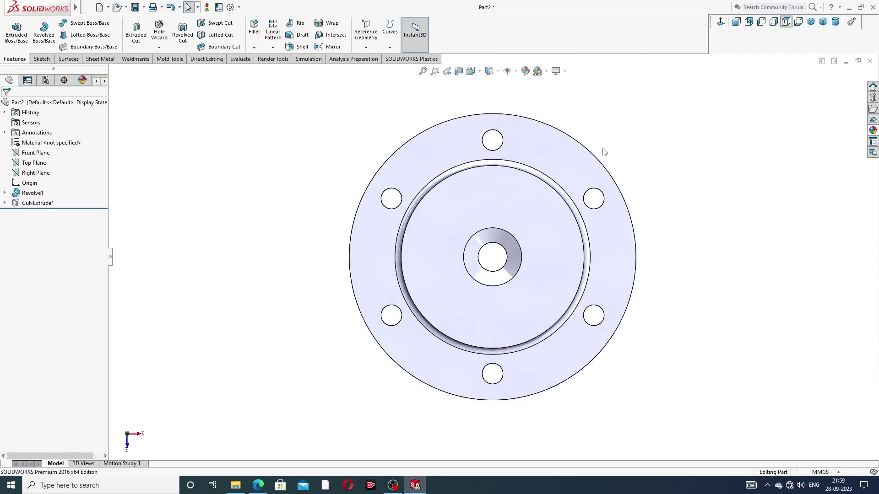
middle_click_drag(381, 247, 390, 204)
middle_click_drag(434, 174, 643, 104)
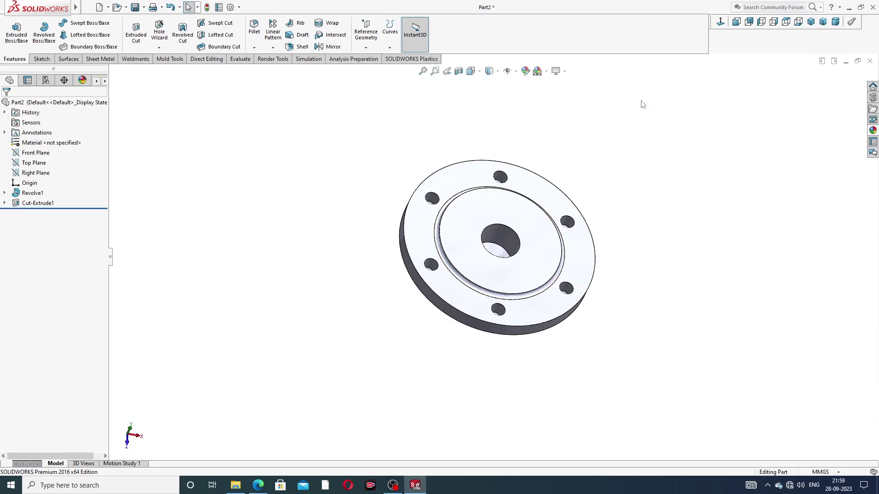
left_click(720, 22)
key("f")
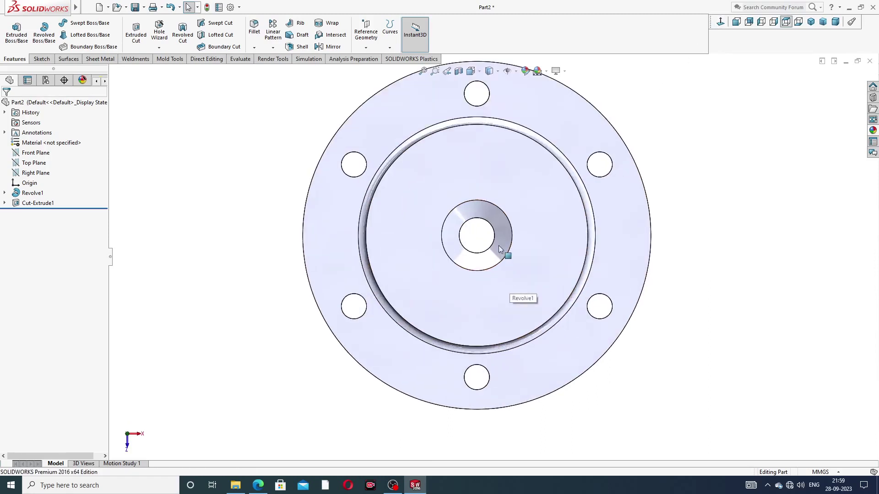
scroll(499, 249, "up", 2)
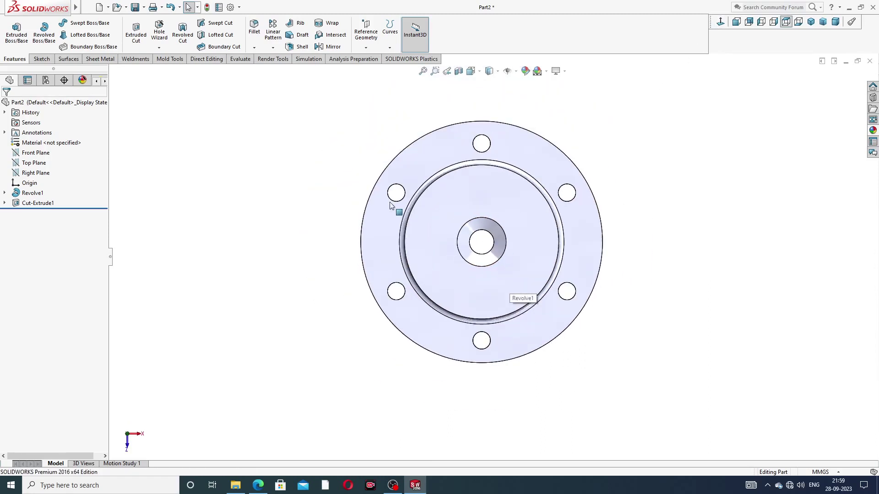
Start a Hole Wizard ISO bottoming tapped hole and set its size to M24, checking against the PDF drawing
left_click(160, 48)
left_click(176, 60)
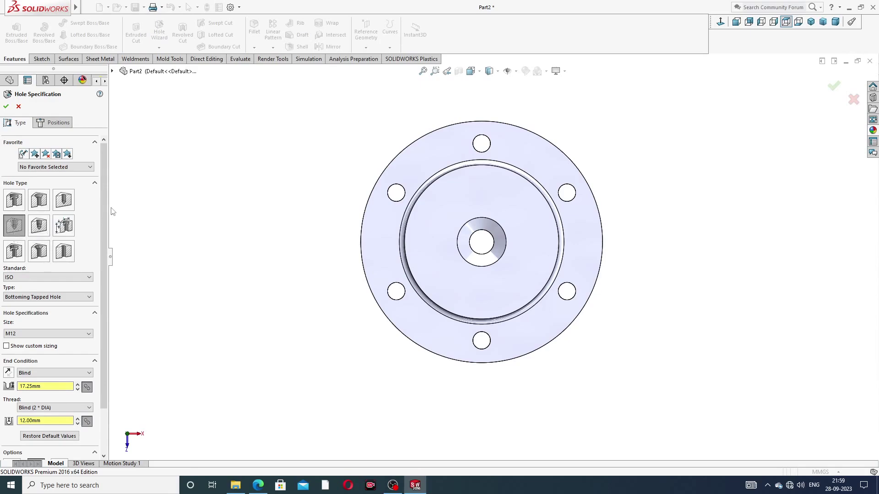
scroll(104, 210, "down", 2)
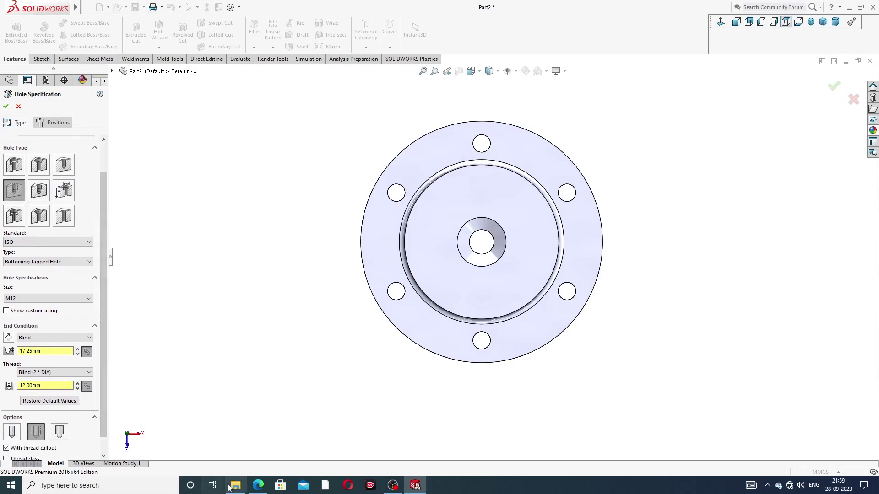
left_click(258, 486)
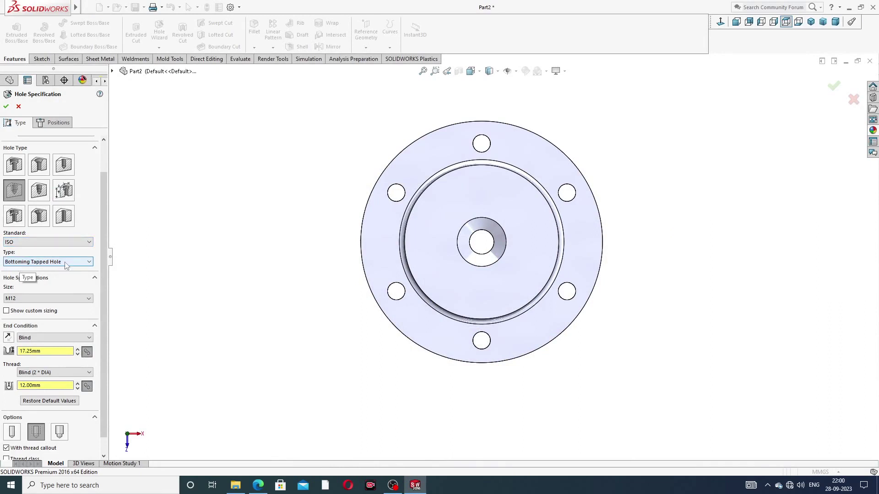
left_click(36, 299)
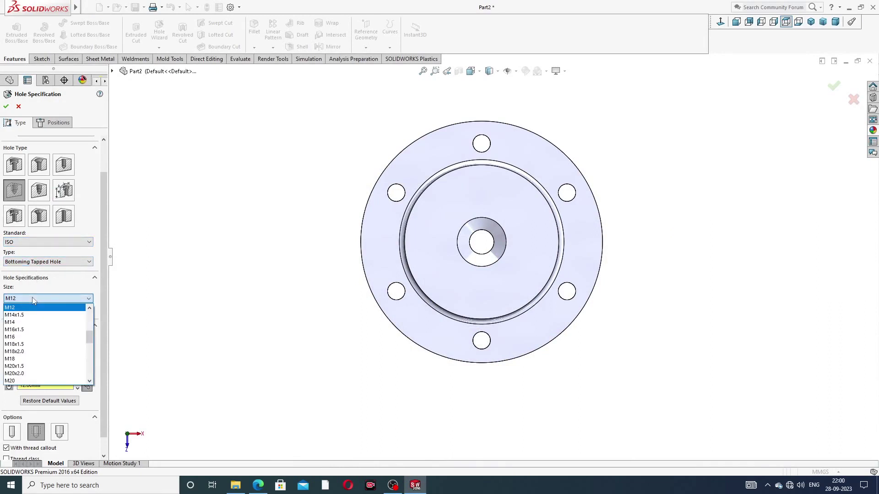
scroll(33, 347, "down", 3)
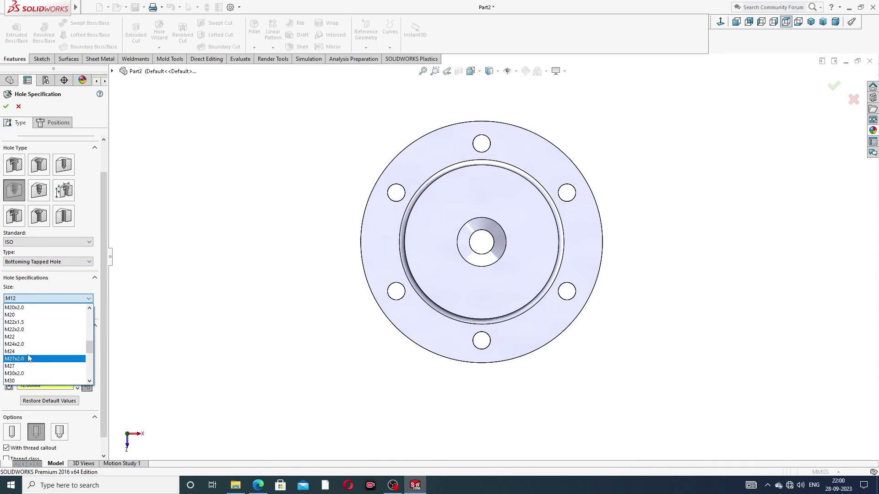
left_click(27, 357)
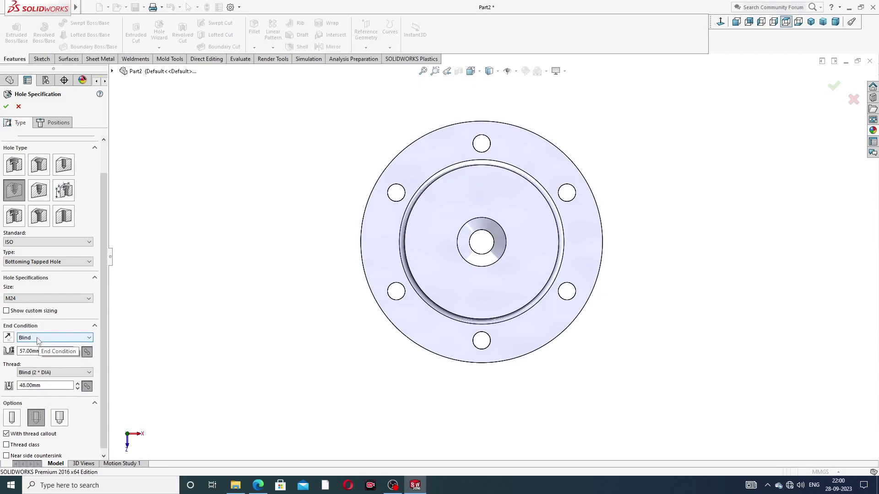
Set the tapped hole's blind depth to 27 mm and its thread depth to 24 mm
left_click_drag(43, 351, 18, 353)
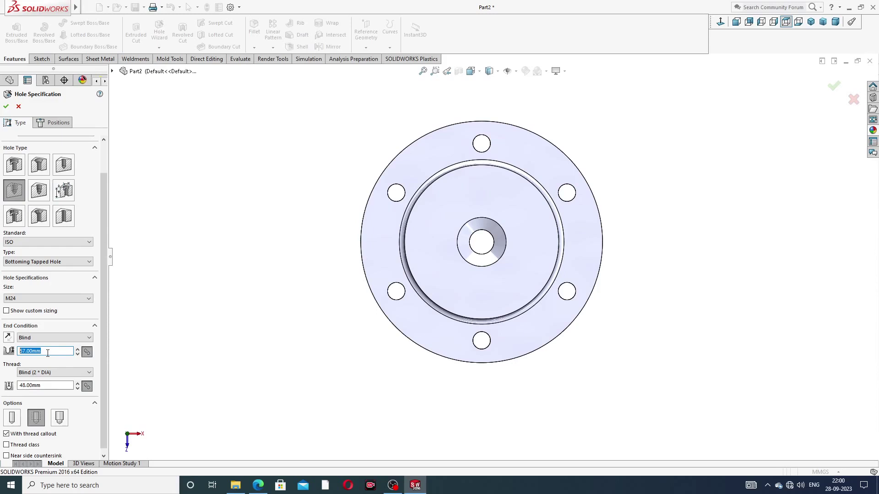
type("27")
key("Return")
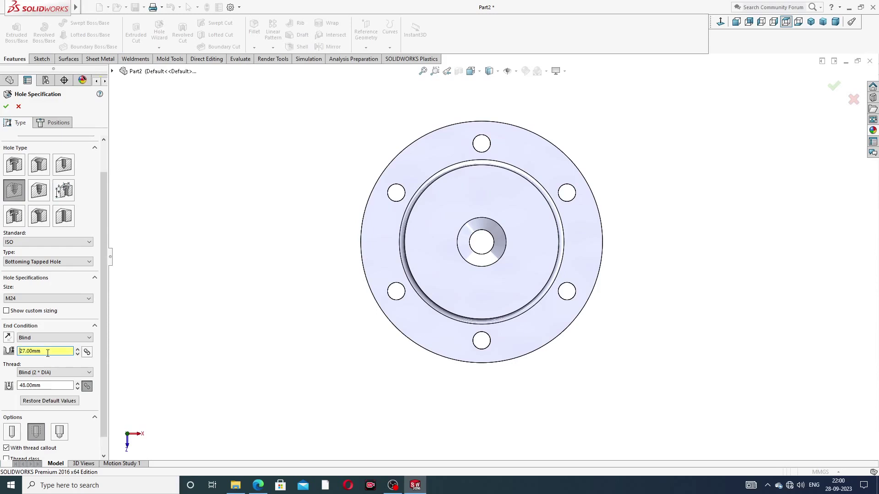
double_click(46, 384)
type("24")
key("Return")
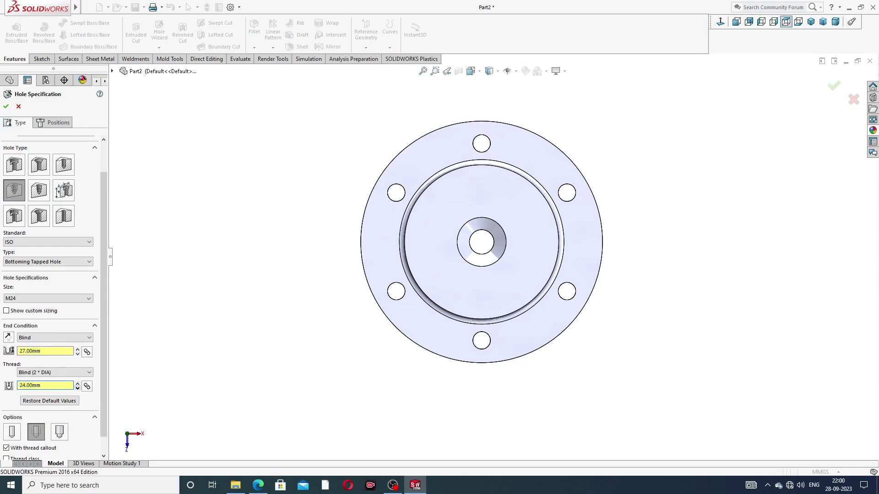
left_click_drag(102, 346, 103, 388)
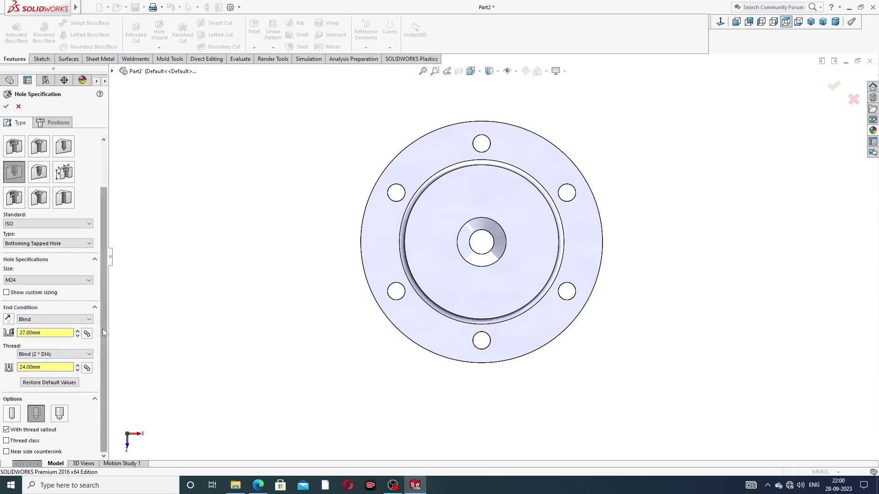
left_click_drag(102, 329, 103, 293)
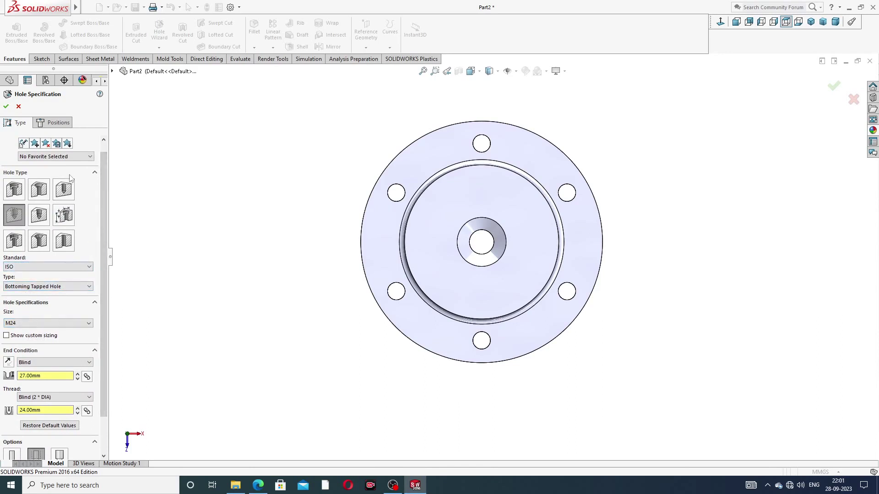
Choose the cover's raised circular face as the placement face for the tapped holes, viewed square on
left_click(57, 122)
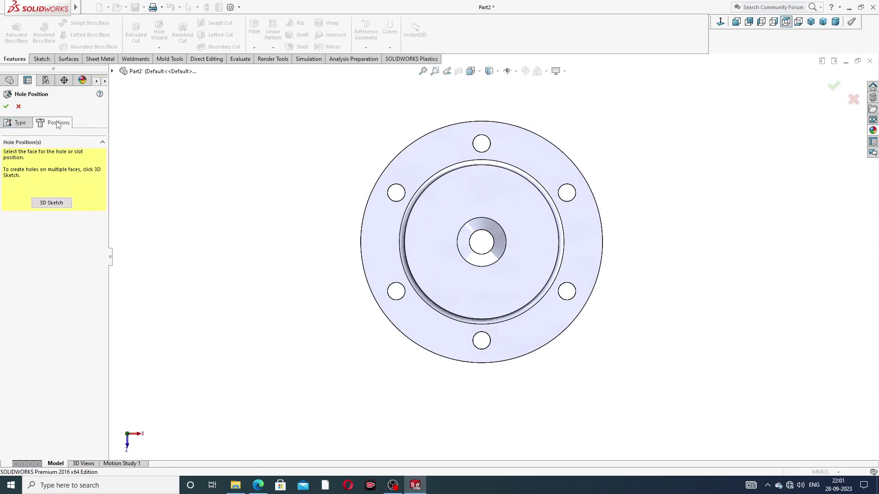
left_click(483, 198)
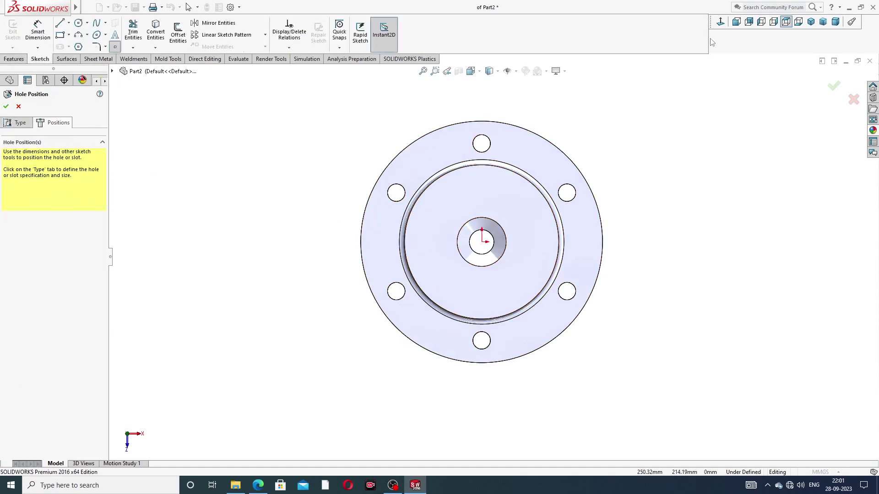
left_click(721, 22)
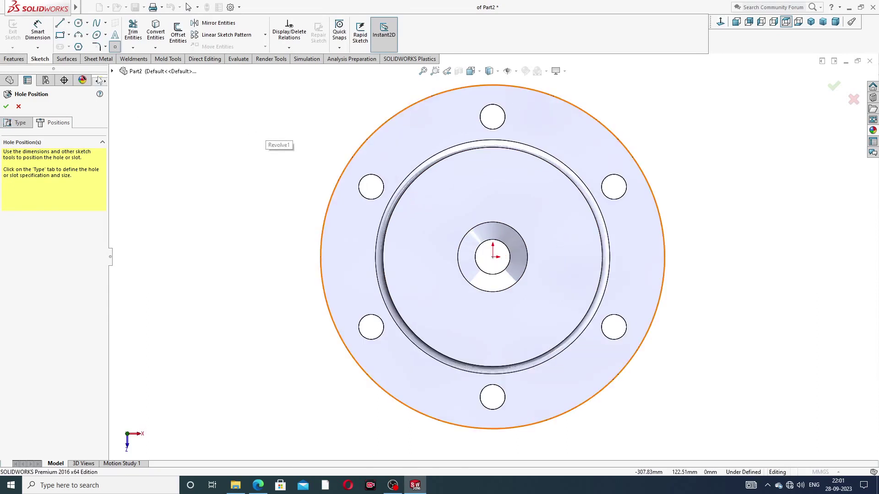
Sketch a vertical construction centerline about 112 mm long through the origin on the raised face
left_click(69, 24)
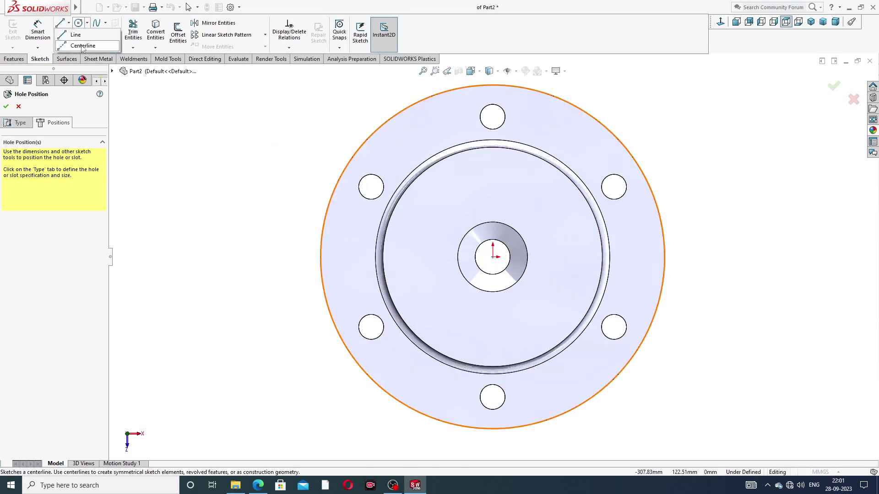
left_click(83, 46)
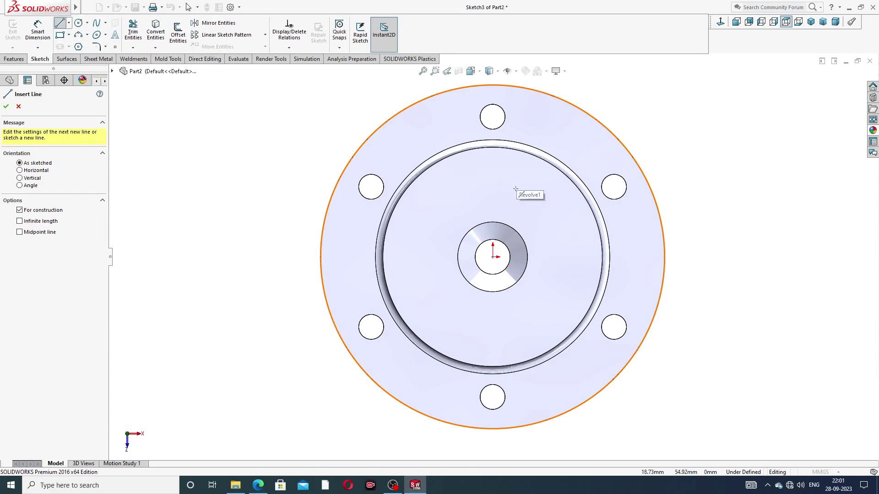
left_click(493, 183)
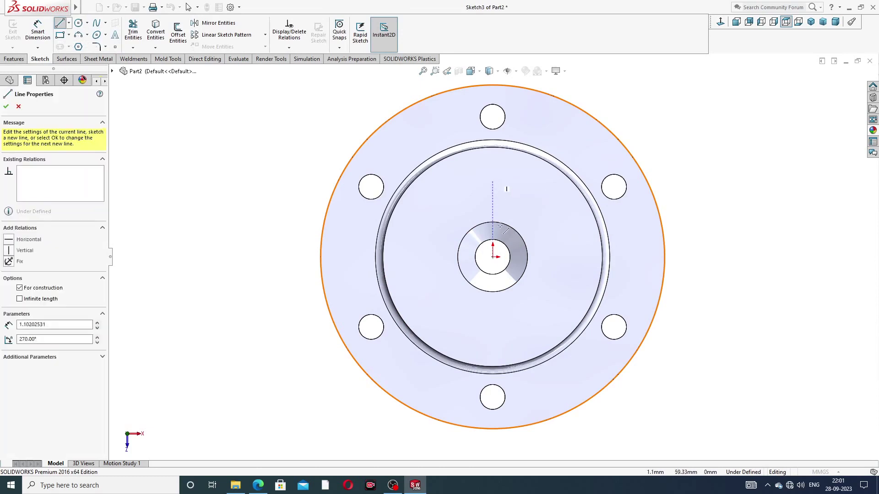
left_click(493, 320)
right_click(546, 196)
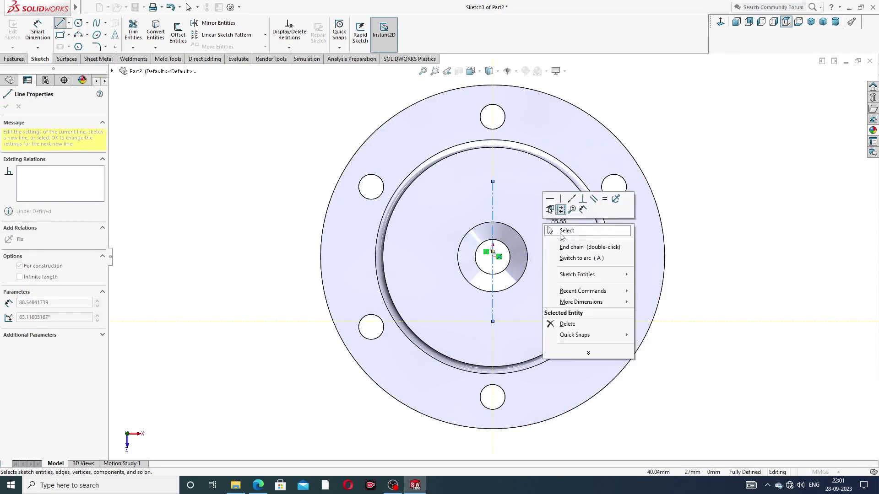
left_click(563, 232)
Add a midpoint relation between the vertical centerline and the origin
left_click(493, 206)
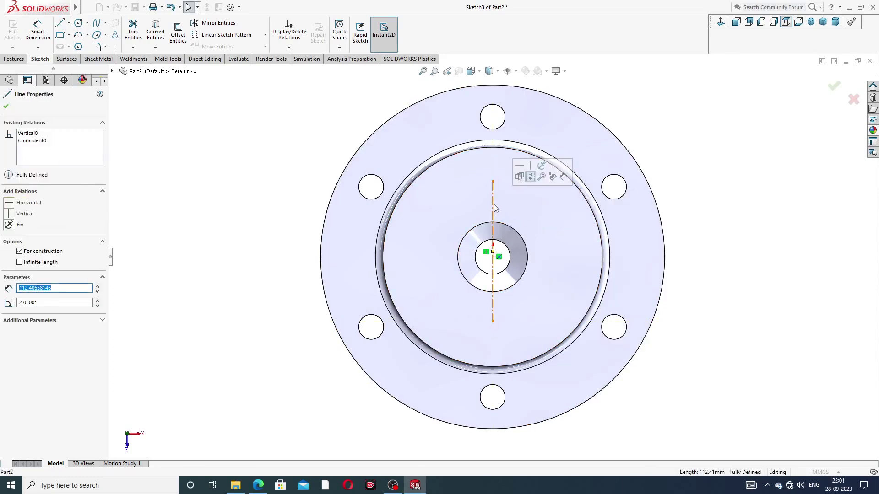
left_click(493, 257, "ctrl")
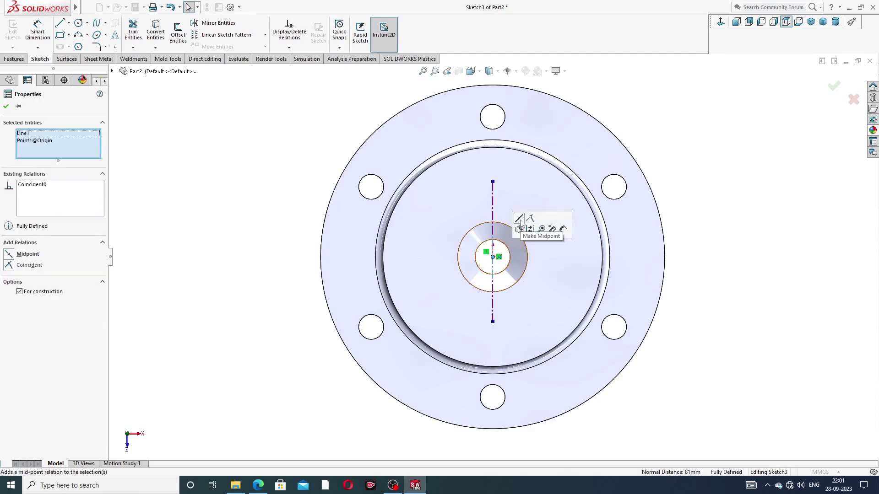
left_click(520, 228)
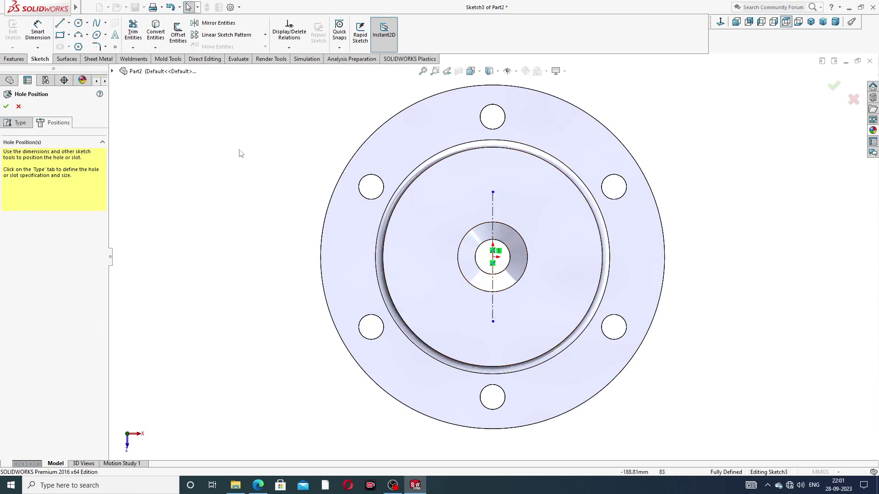
Dimension the vertical centerline's length as 120 mm
left_click(38, 31)
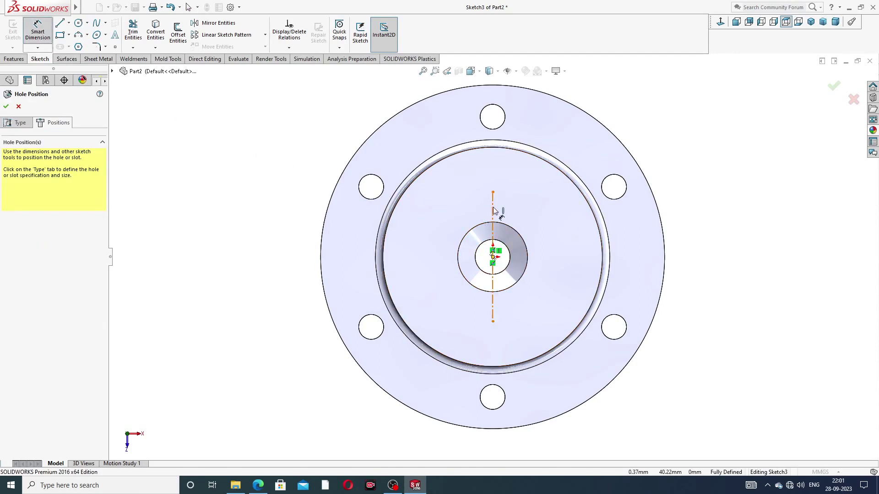
left_click(493, 211)
left_click(555, 259)
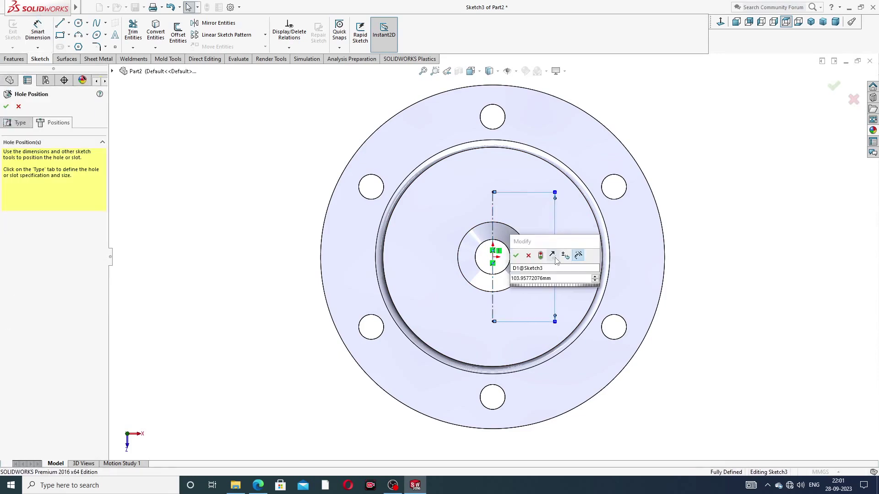
double_click(552, 280)
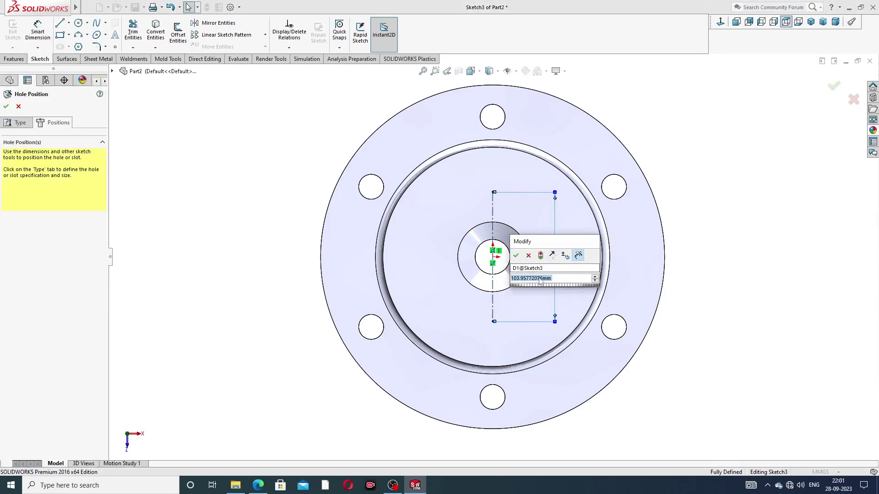
type("120")
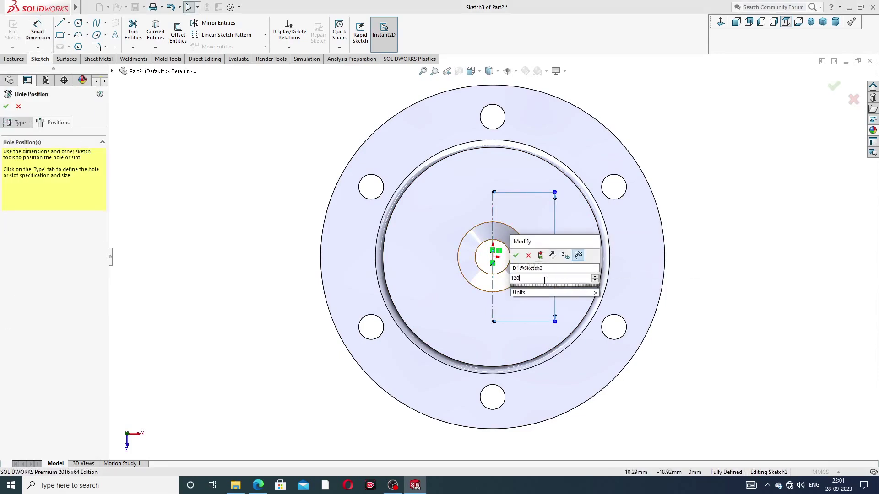
key("Return")
left_click(738, 201)
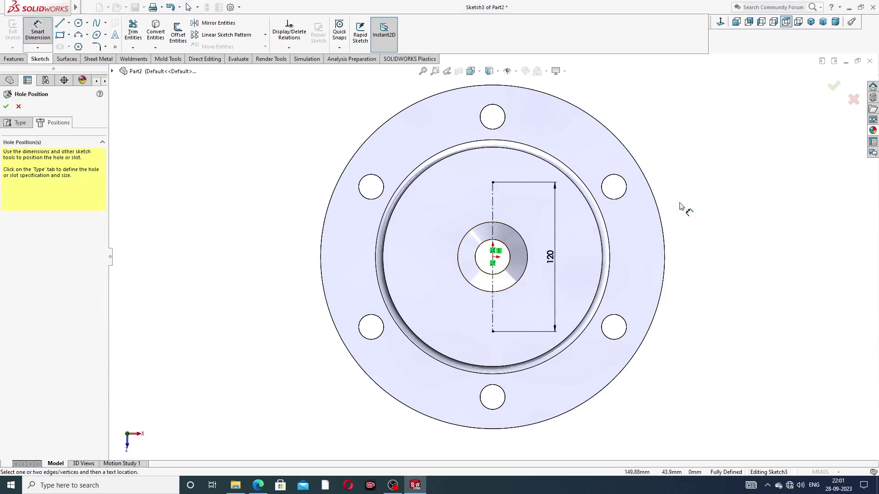
right_click(202, 135)
left_click(231, 158)
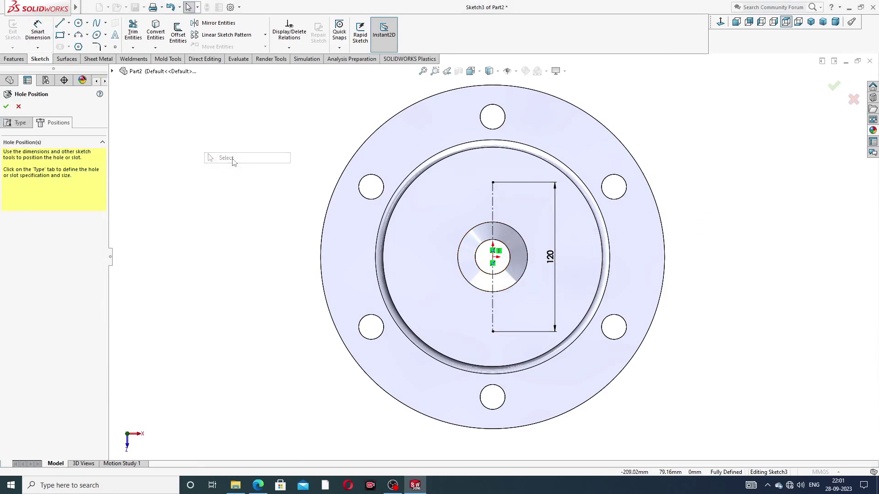
Place tapped hole points at both ends of the 120 mm vertical centerline and finish the hole feature
left_click(116, 48)
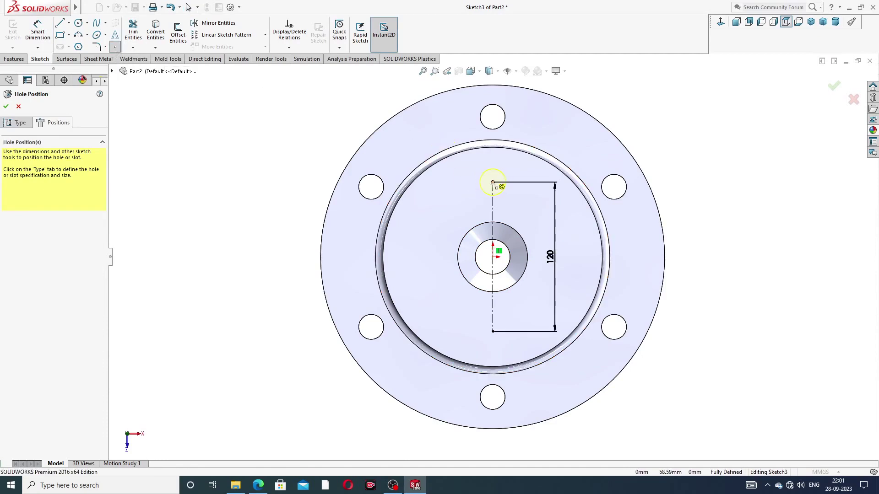
left_click(493, 183)
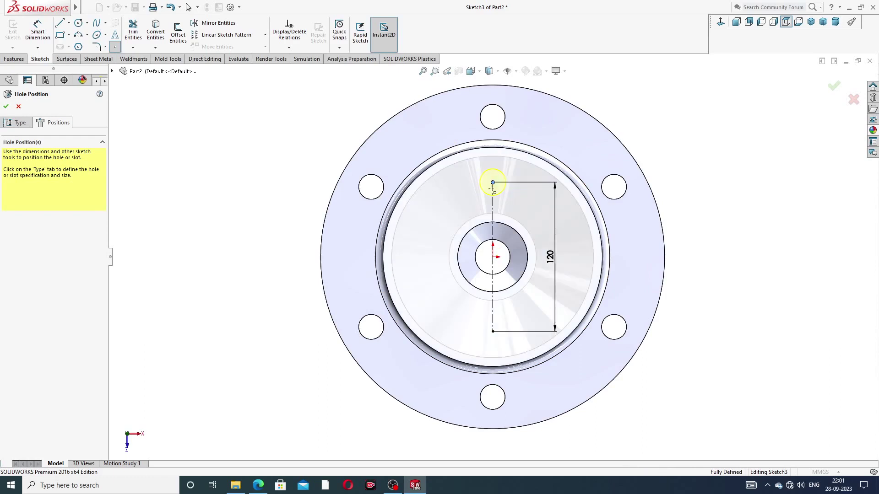
left_click(492, 331)
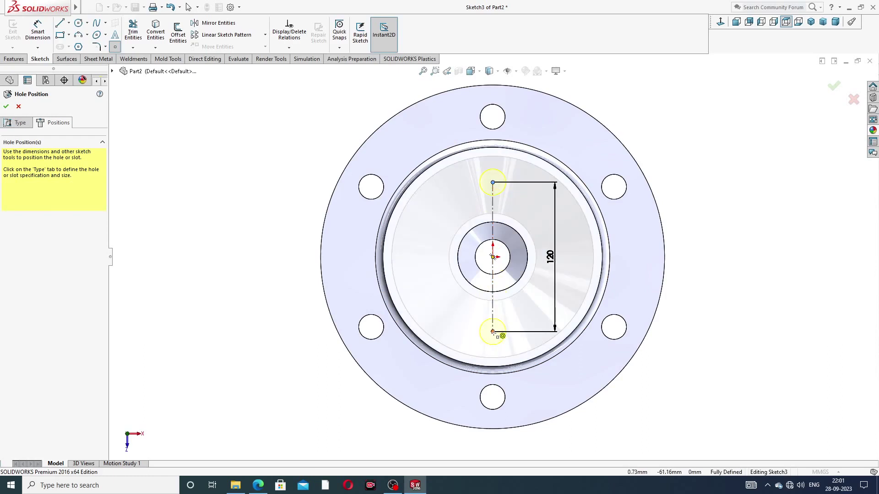
right_click(678, 148)
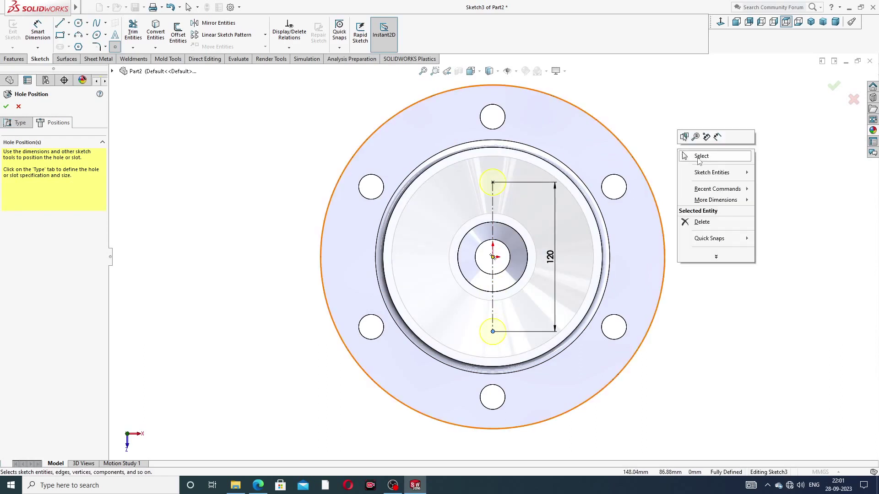
left_click(698, 160)
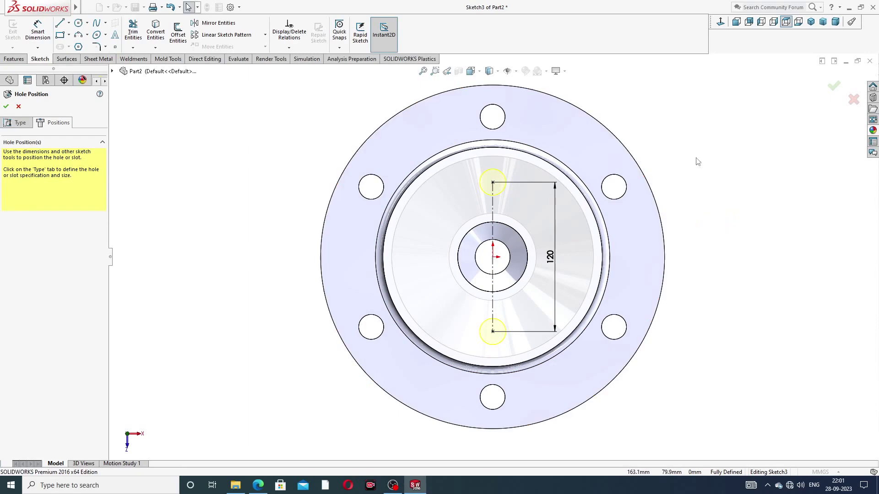
left_click(6, 107)
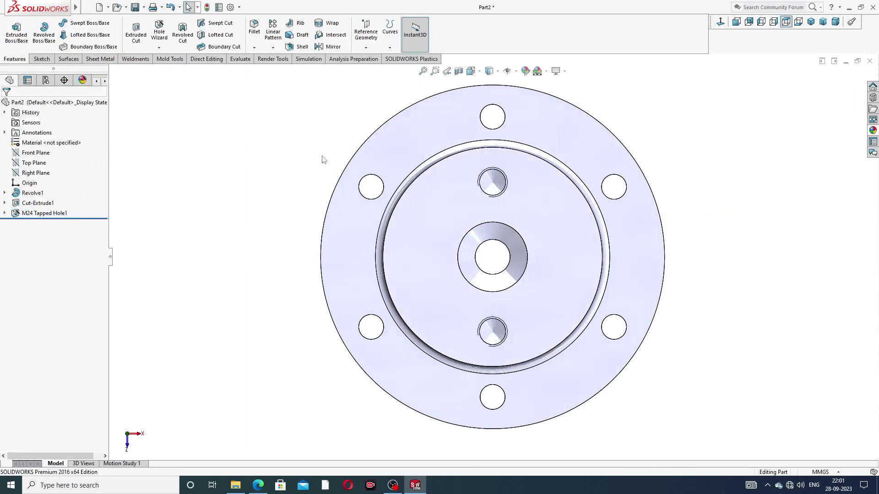
Turn on shaded cosmetic threads in the part's detailing properties
middle_click_drag(663, 219, 520, 178)
scroll(520, 178, "down", 3)
scroll(471, 202, "down", 2)
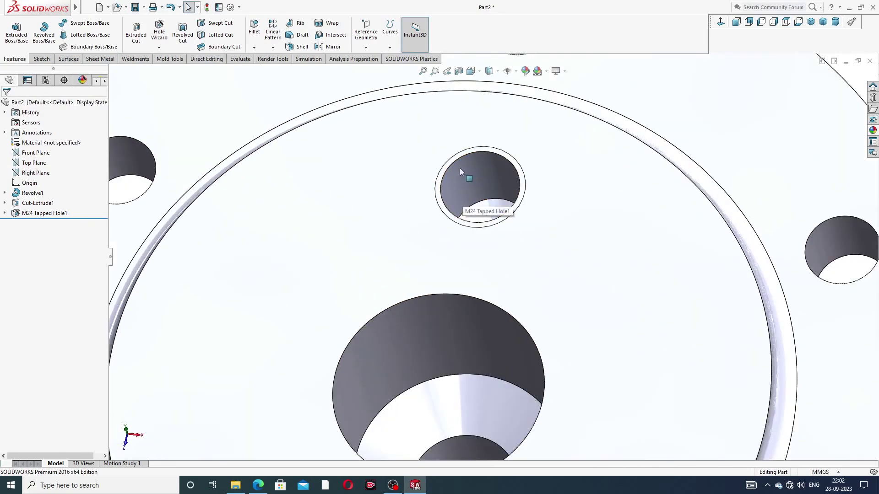
left_click(230, 7)
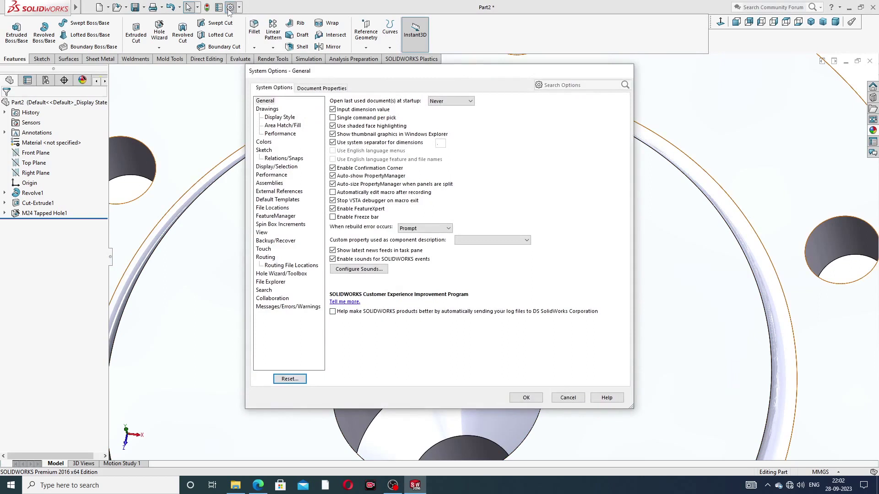
left_click(304, 88)
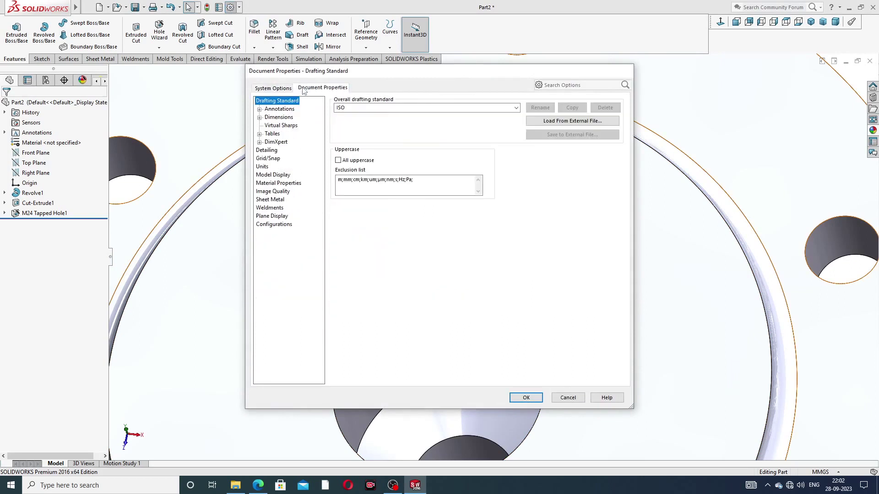
left_click(274, 151)
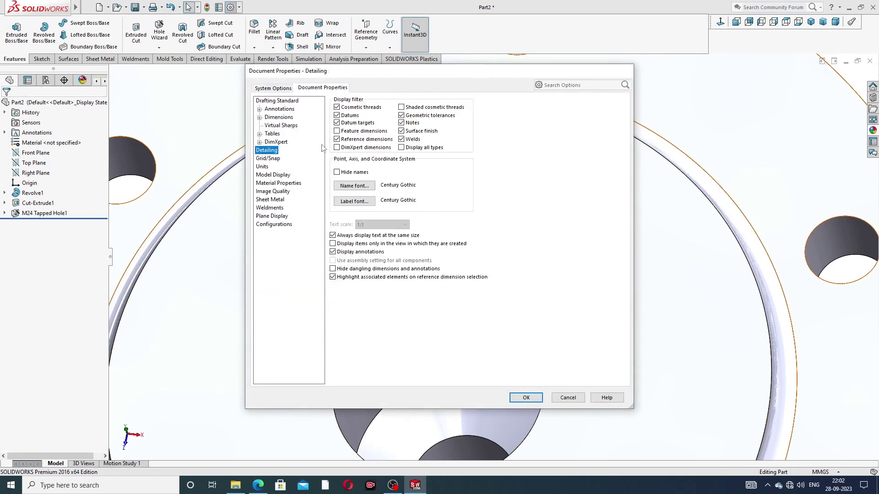
left_click(402, 107)
left_click(526, 397)
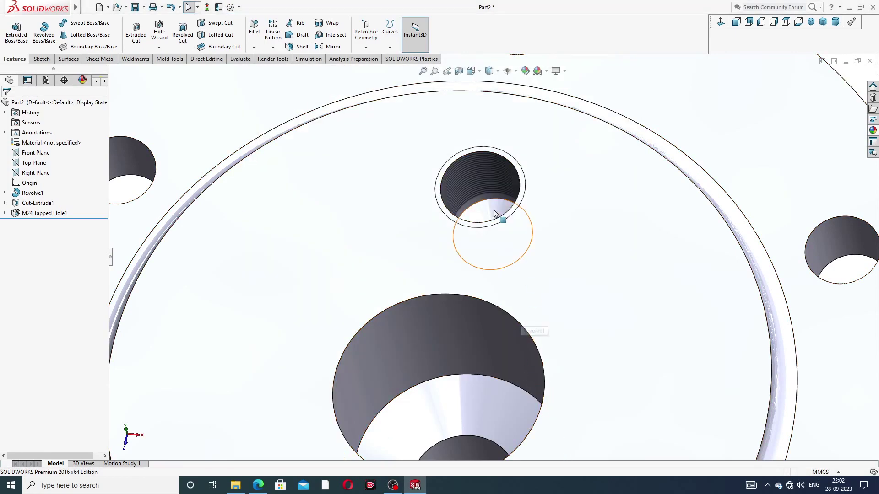
Inspect the shaded threads inside the M24 tapped holes up close and from several angles
scroll(530, 220, "up", 8)
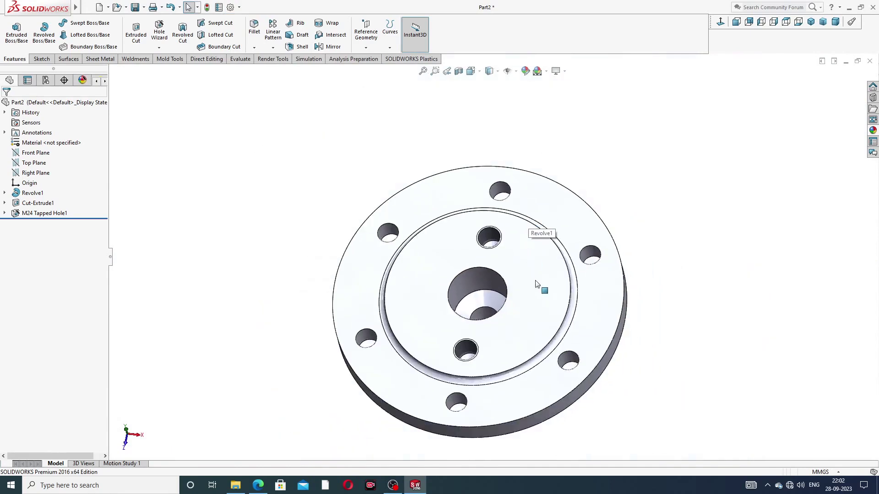
middle_click_drag(535, 281, 492, 247)
scroll(493, 247, "down", 10)
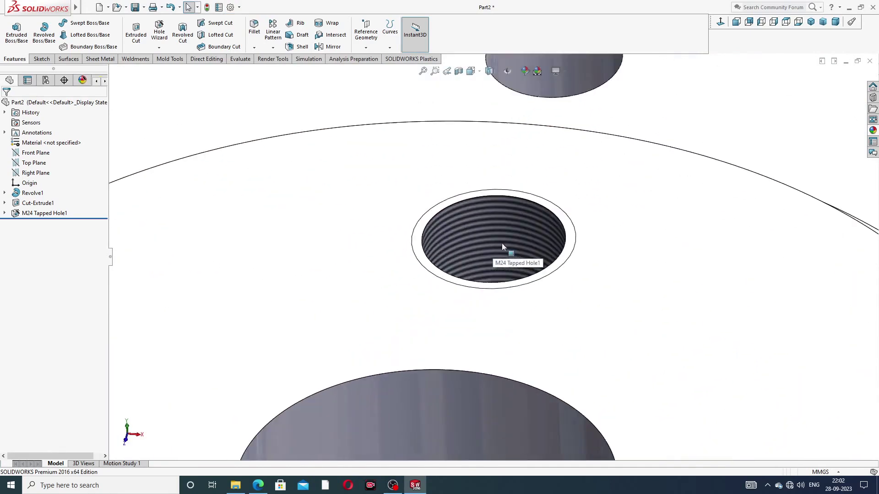
scroll(505, 294, "up", 10)
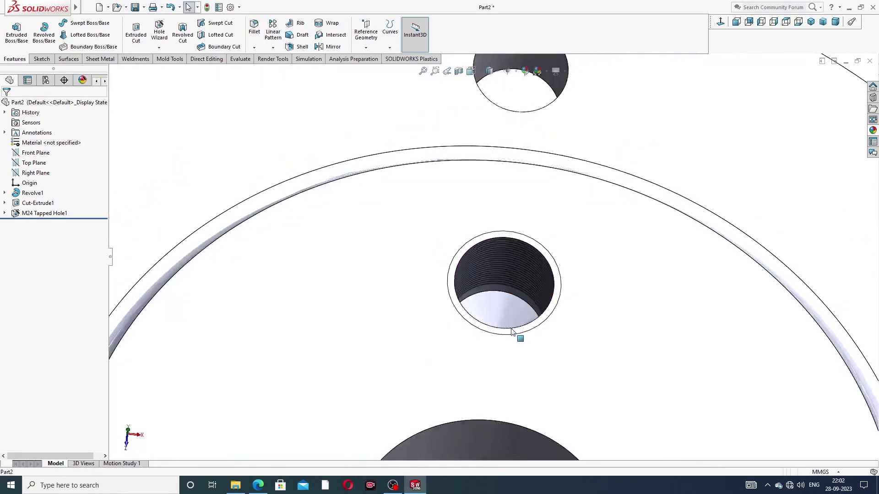
scroll(510, 345, "down", 4)
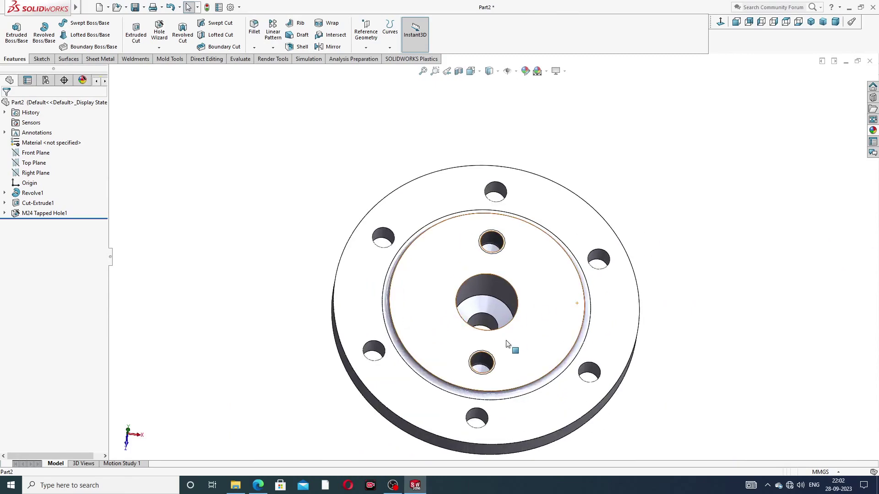
left_click(722, 21)
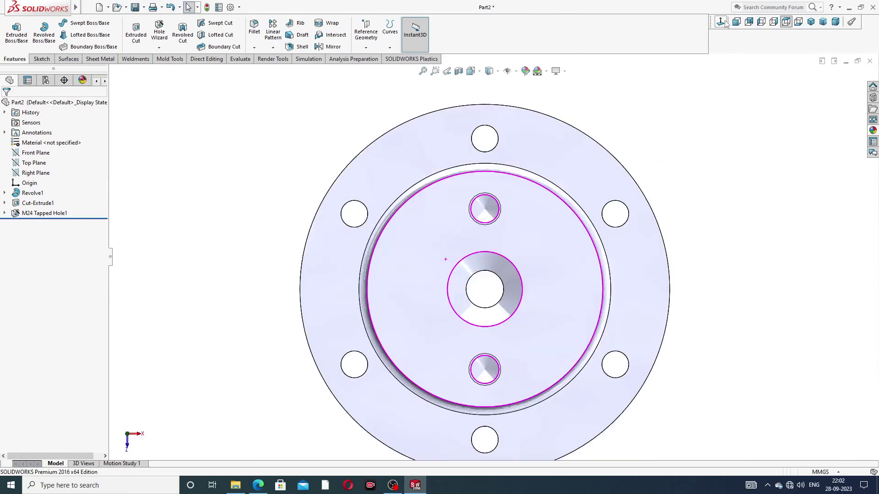
middle_click_drag(544, 217, 530, 197)
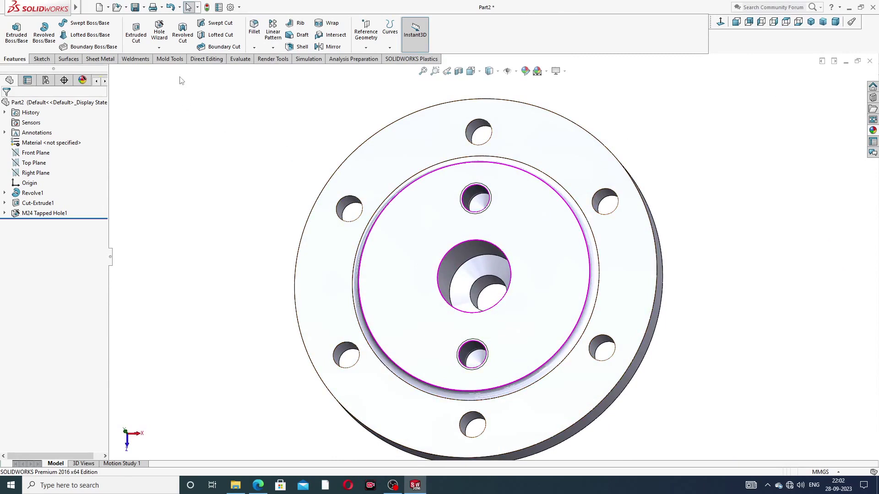
Start another Hole Wizard tapped hole and set its size to M12, consulting the valve cover PDF drawing in the browser
left_click(158, 48)
left_click(179, 58)
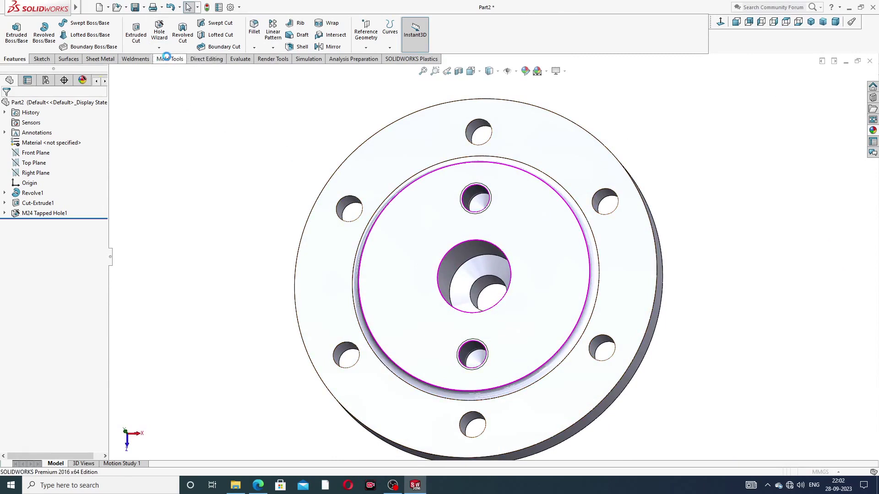
left_click(254, 484)
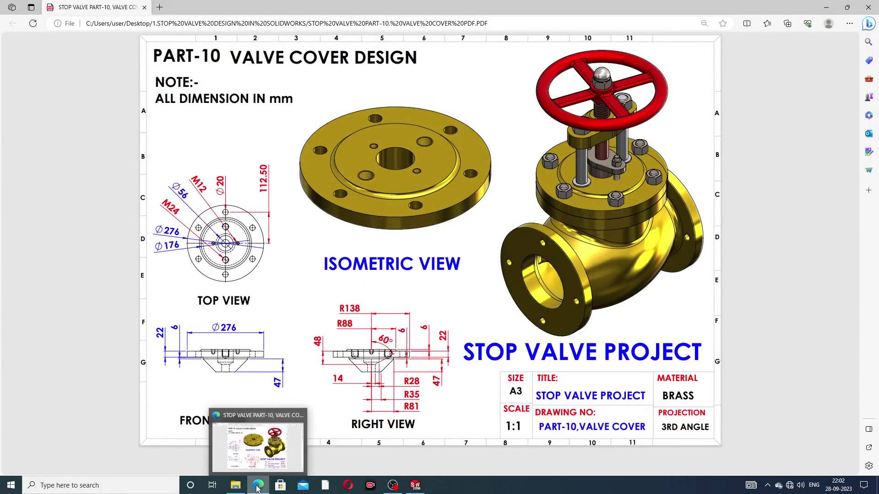
left_click(224, 426)
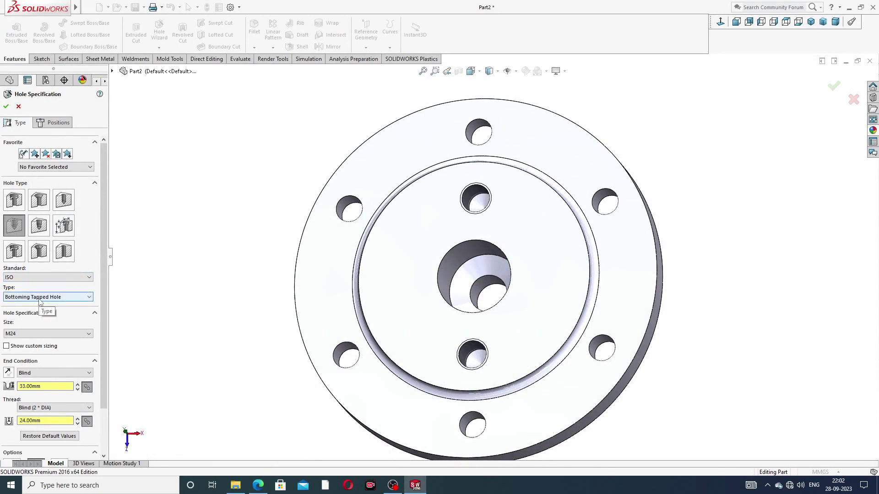
left_click(32, 332)
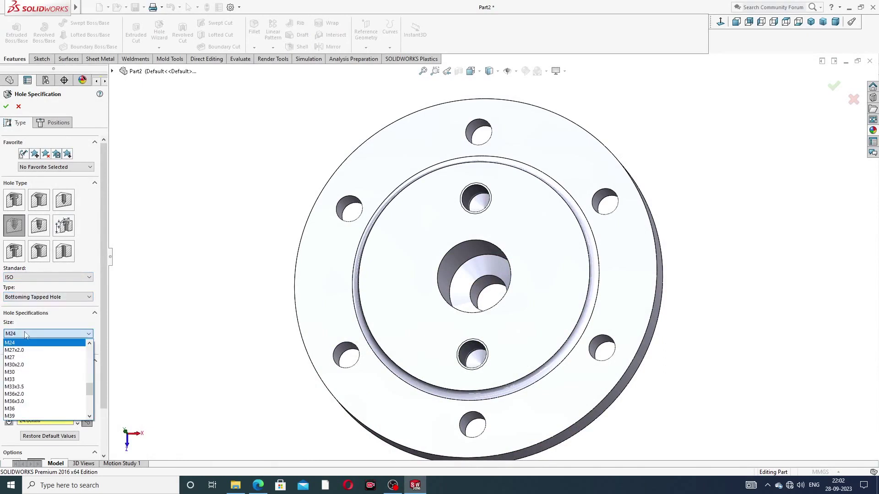
scroll(31, 365, "up", 6)
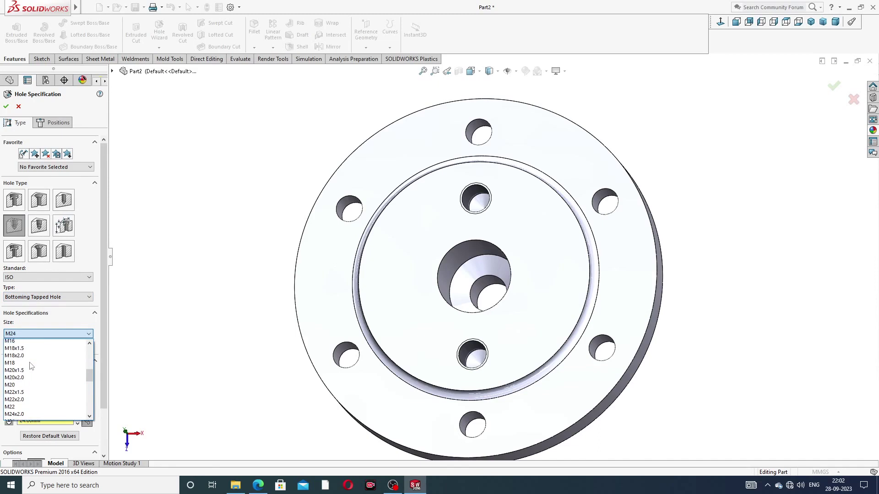
left_click(22, 364)
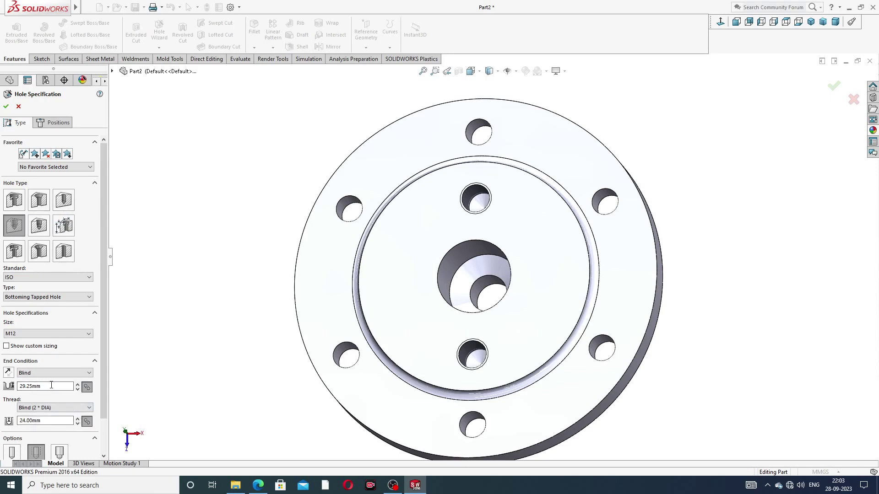
Set the M12 tapped hole's blind depth to 15 mm and its thread depth to 12 mm
left_click(51, 385)
type("15")
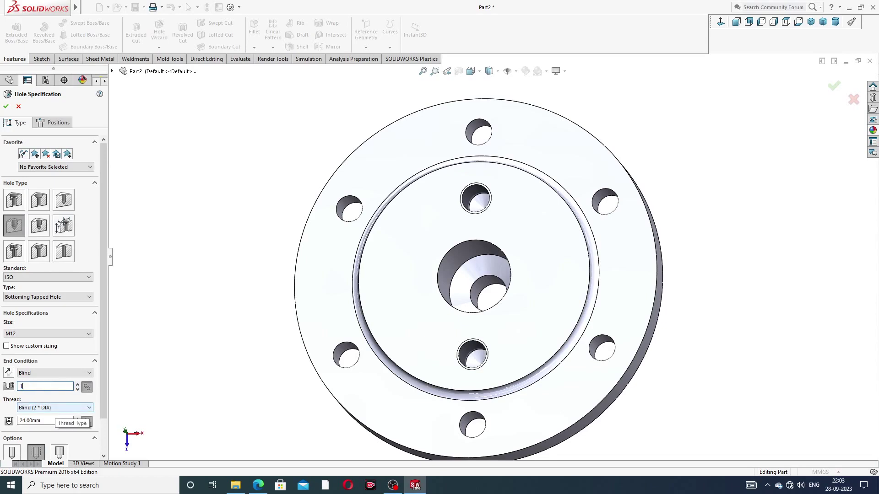
left_click(45, 420)
left_click_drag(45, 420, 20, 420)
type("12")
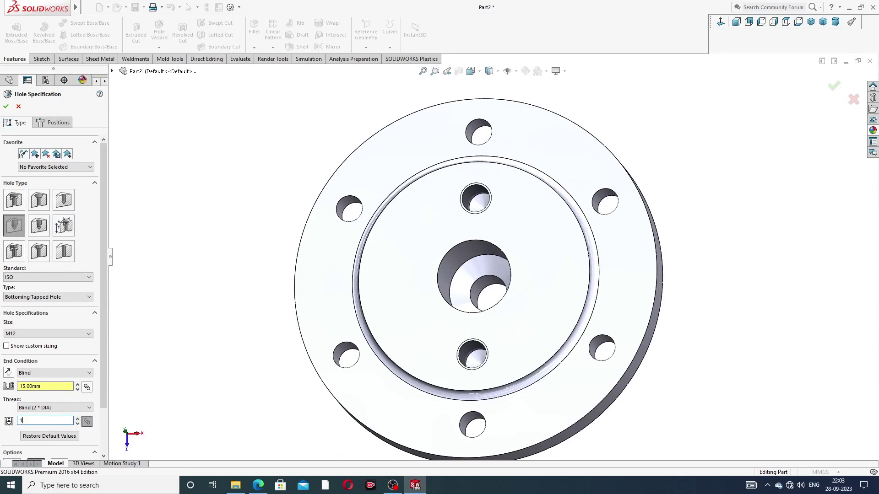
key("Return")
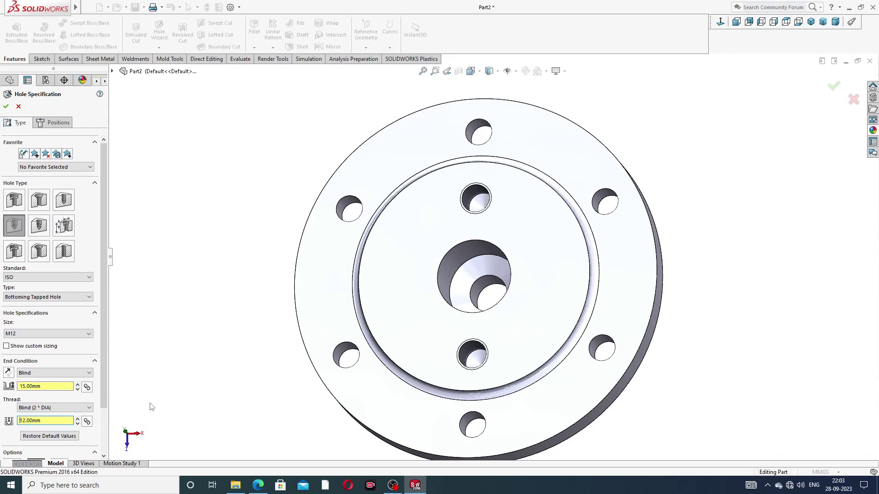
left_click_drag(106, 368, 104, 412)
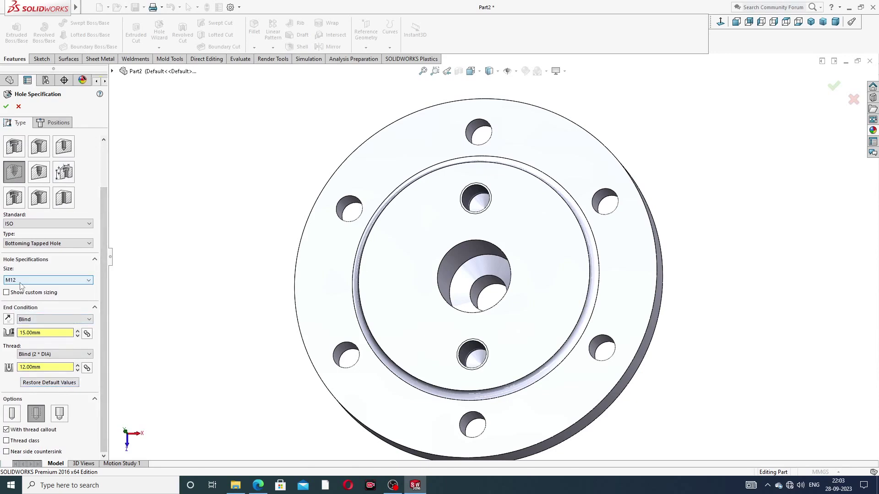
left_click_drag(105, 283, 108, 239)
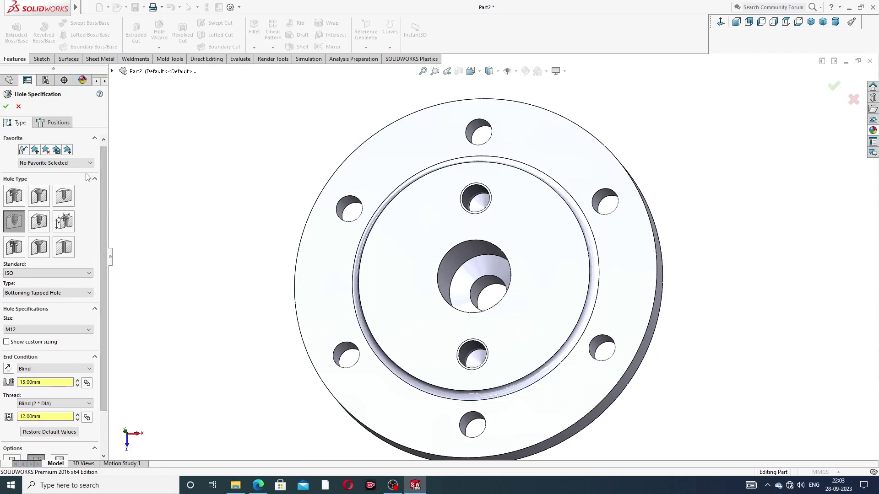
Sketch a horizontal construction centerline about 118 mm long through the origin, using the raised circular face as the hole placement face
left_click(62, 126)
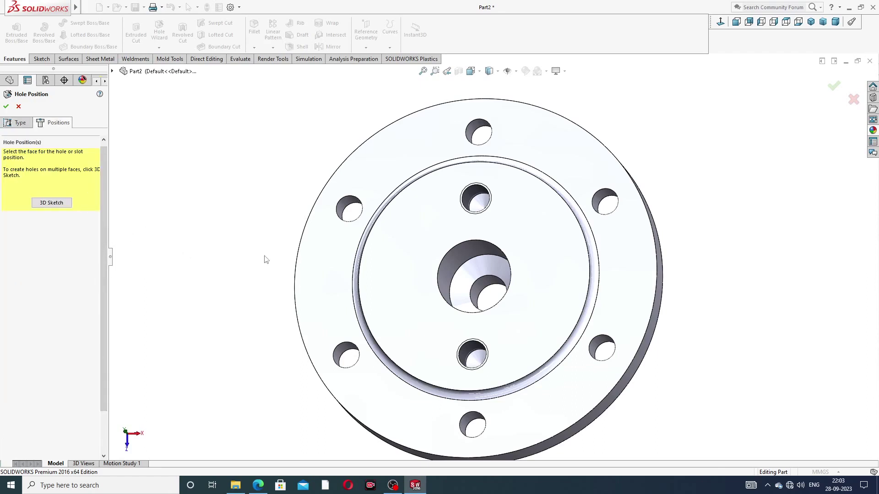
left_click(405, 260)
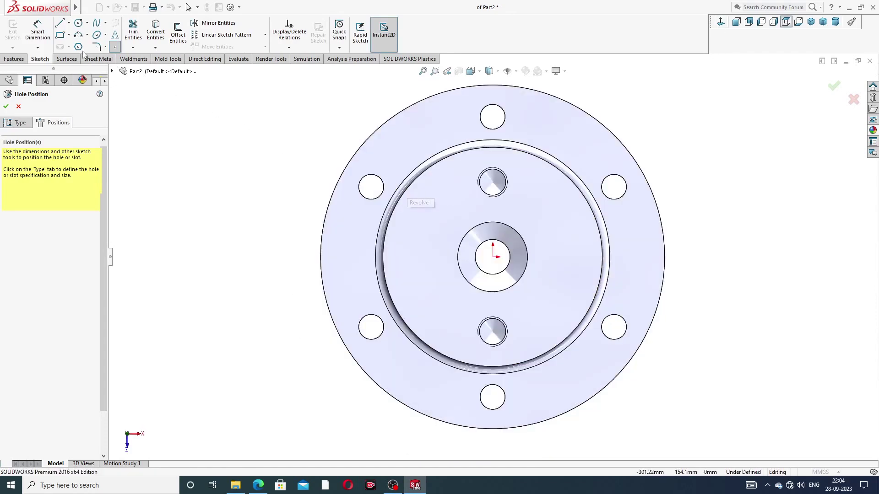
left_click(68, 23)
left_click(75, 46)
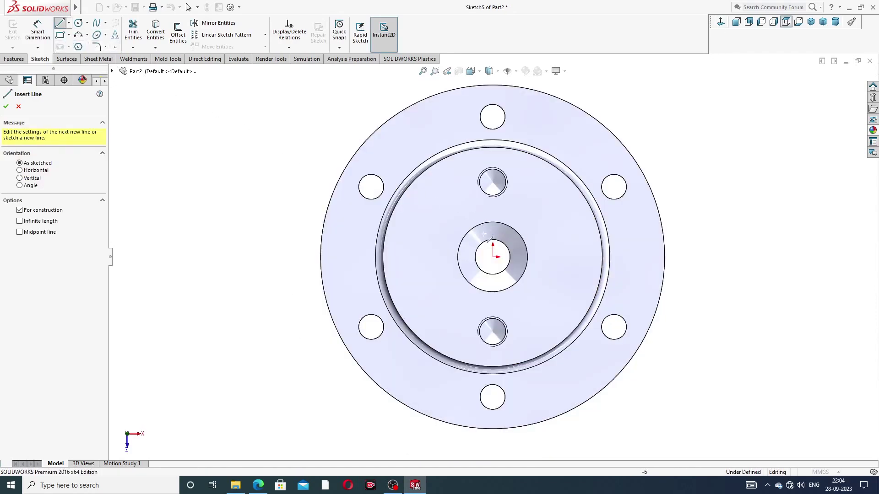
left_click(425, 256)
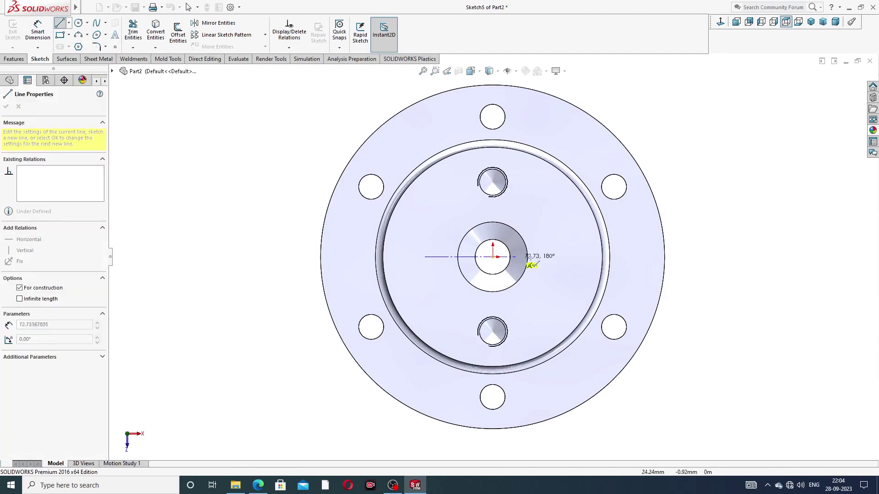
left_click(571, 257)
right_click(695, 176)
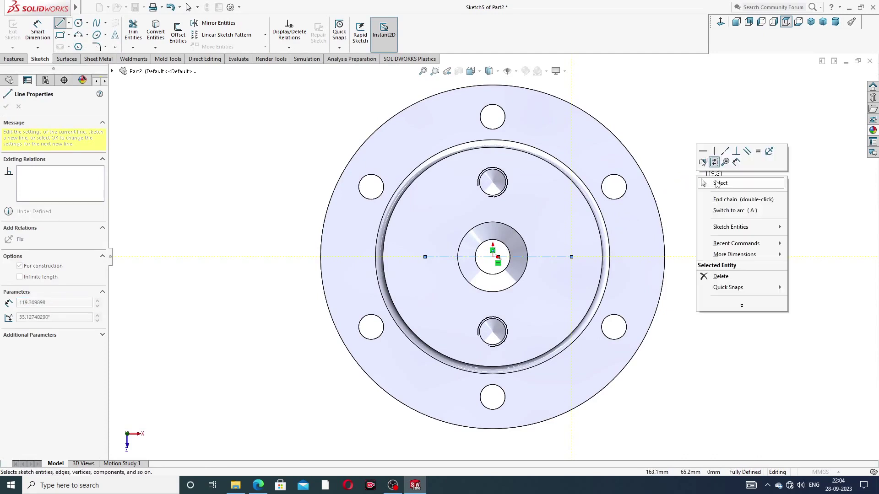
left_click(717, 183)
Add a midpoint relation between the horizontal centerline and the origin
left_click(541, 257)
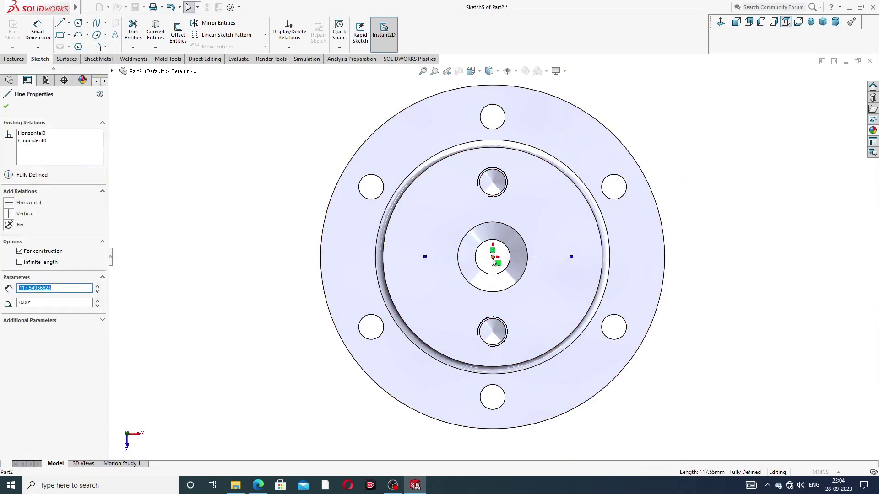
left_click(493, 258, "ctrl")
left_click(513, 229)
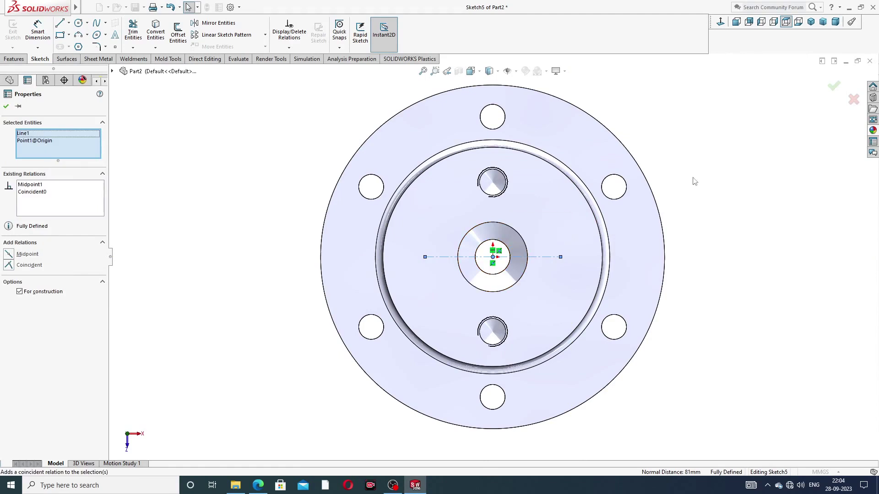
Dimension the horizontal construction centerline through the origin to 88 mm
left_click(713, 176)
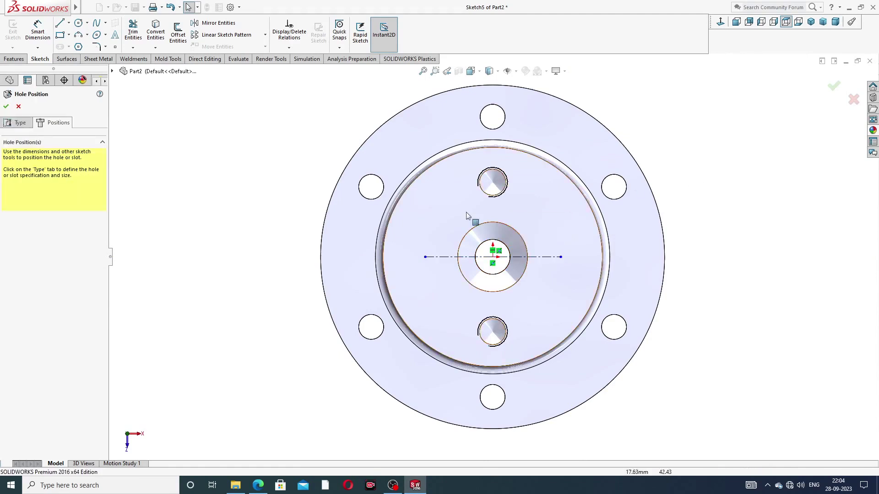
left_click(37, 31)
left_click(457, 257)
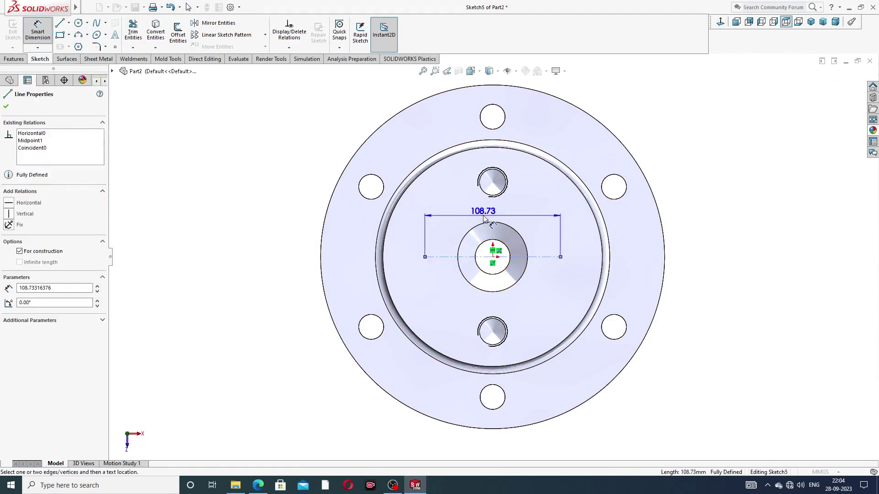
left_click(486, 218)
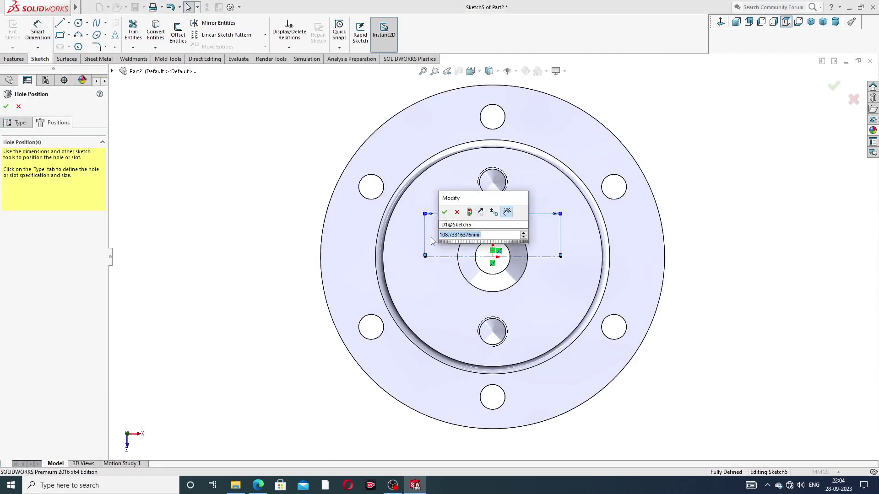
type("88")
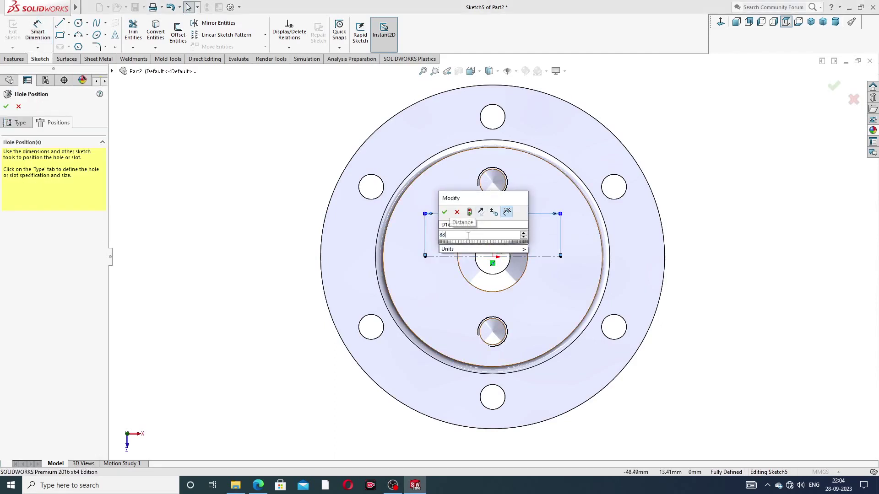
key("Return")
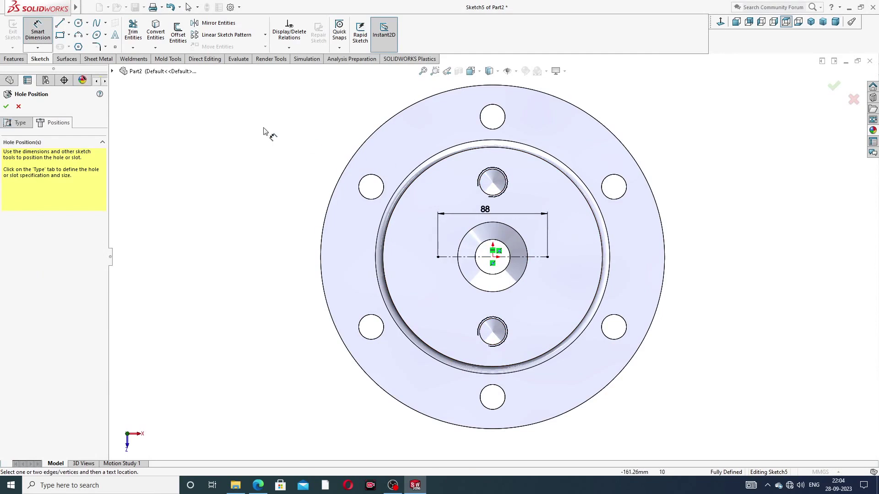
right_click(255, 132)
left_click(275, 153)
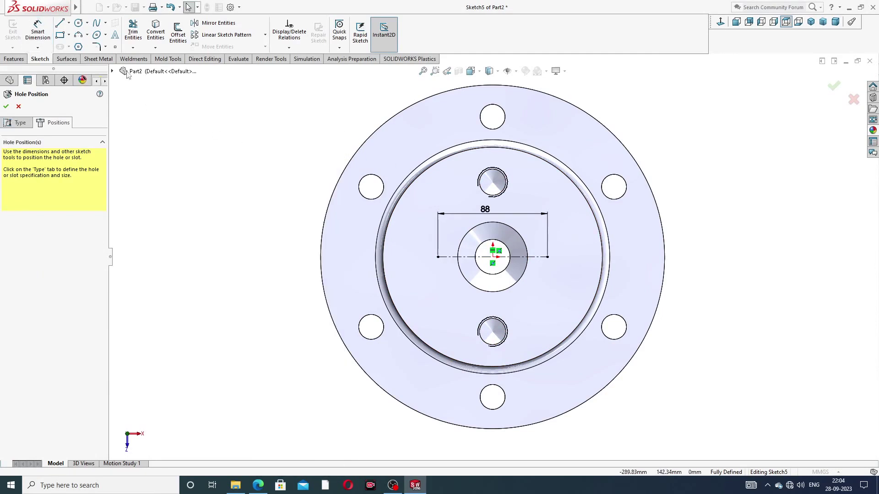
Place M12 tapped hole points on both ends of the 88 mm centerline and finish the hole feature
left_click(115, 46)
left_click(438, 258)
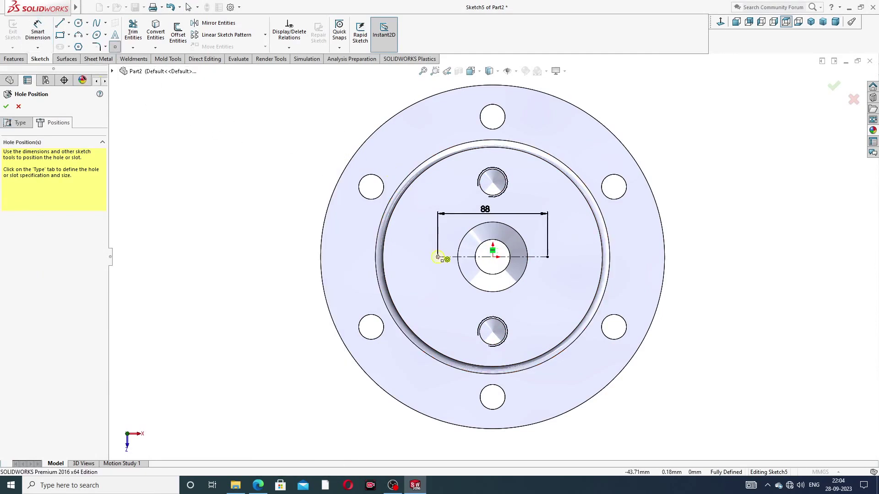
left_click(547, 257)
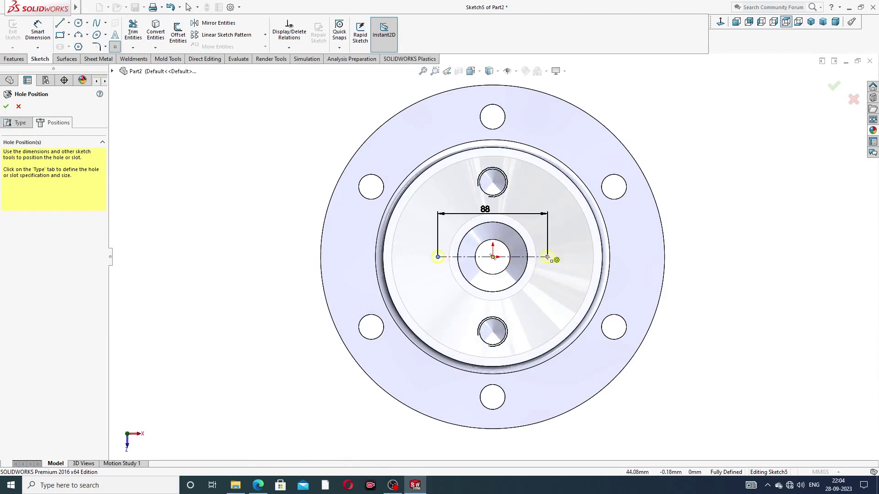
right_click(672, 162)
left_click(695, 168)
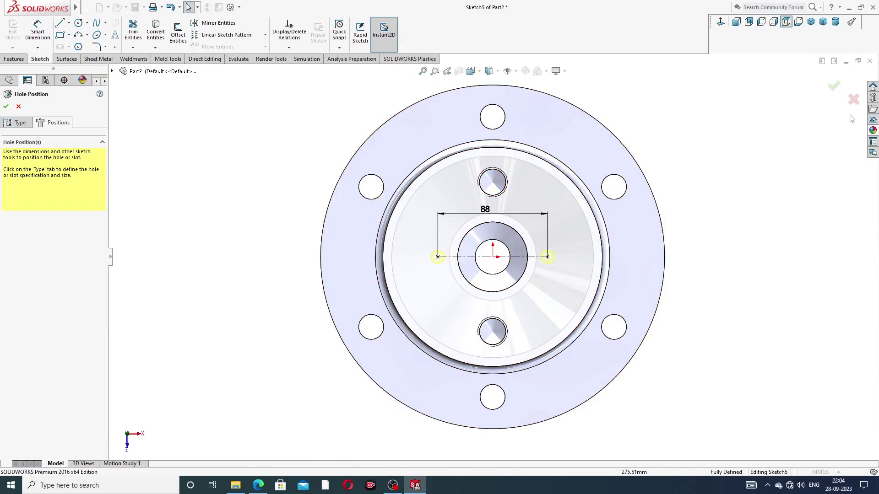
left_click(835, 89)
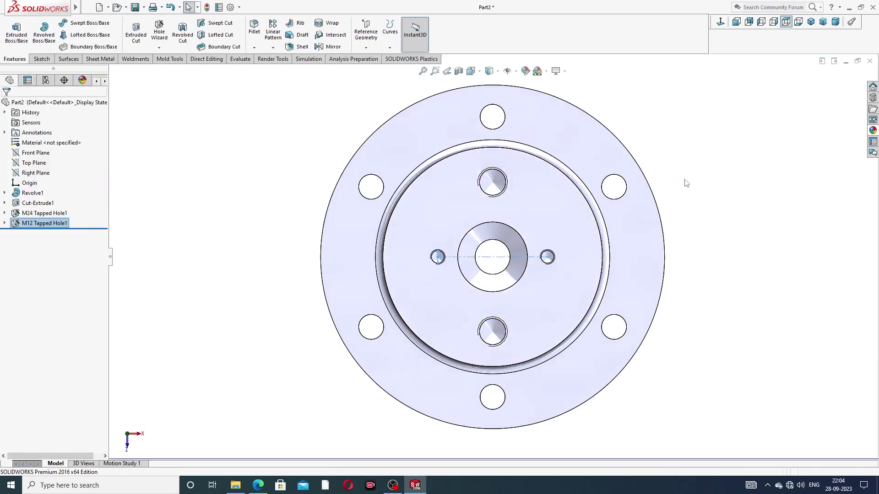
Apply the polished brass appearance to the whole valve cover
scroll(542, 233, "down", 3)
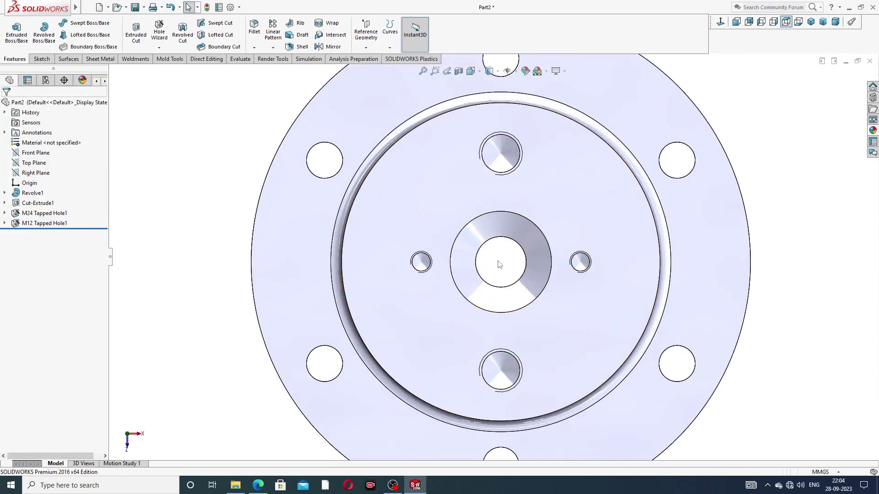
middle_click_drag(500, 264, 458, 244)
scroll(528, 201, "up", 4)
scroll(453, 247, "down", 10)
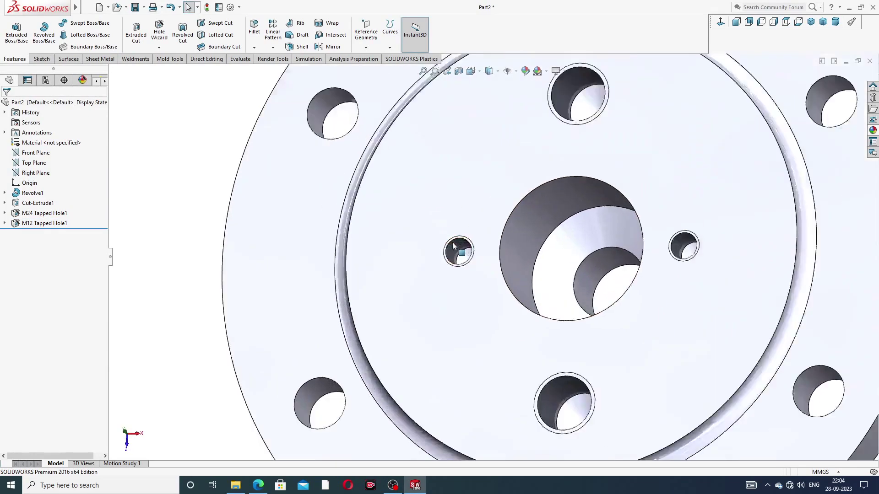
scroll(451, 264, "up", 10)
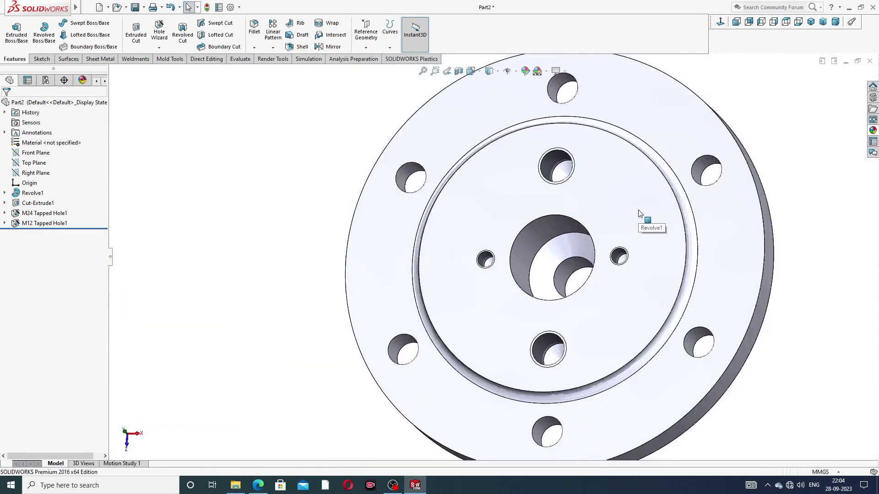
left_click(872, 131)
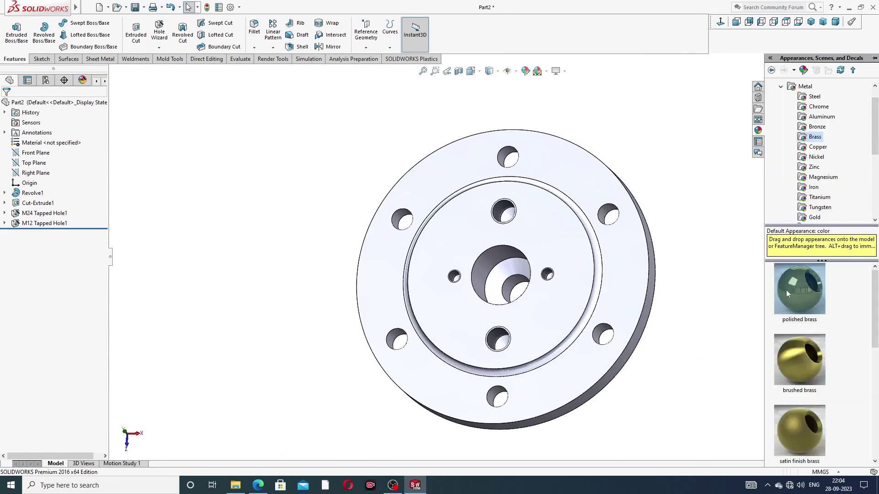
double_click(798, 291)
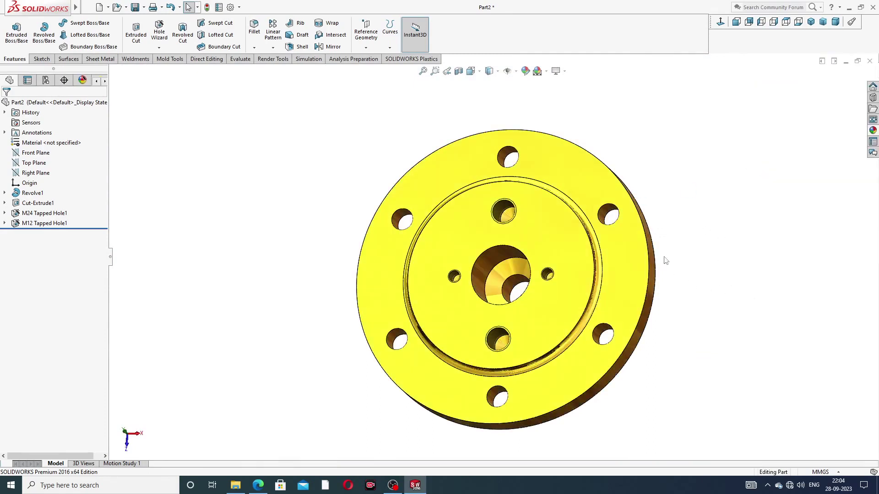
Examine the brass valve cover from above, below and in isometric view, comparing it with the Part 10 PDF drawing in the browser
middle_click_drag(668, 247, 620, 320)
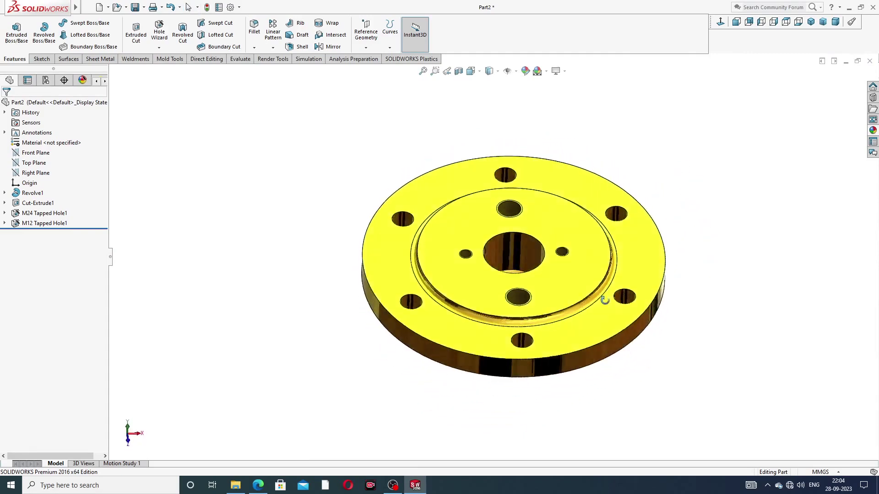
middle_click_drag(564, 294, 588, 286)
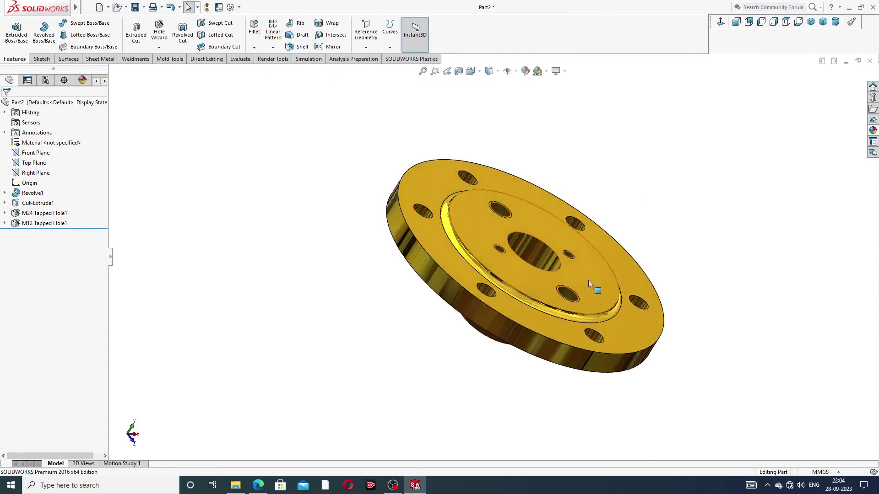
left_click(259, 486)
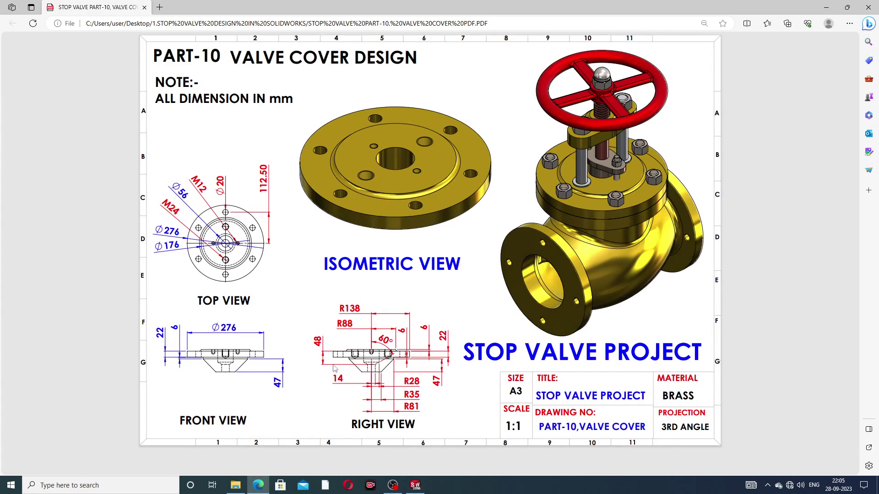
left_click(415, 487)
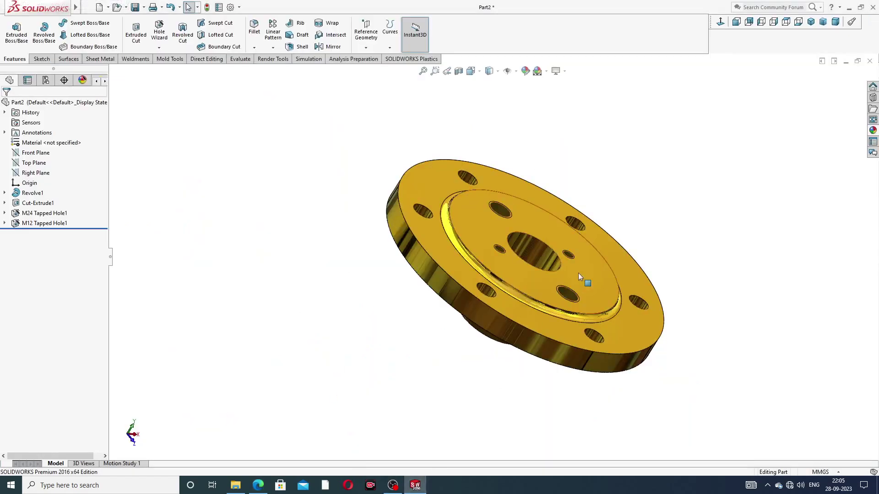
middle_click_drag(566, 281, 536, 273)
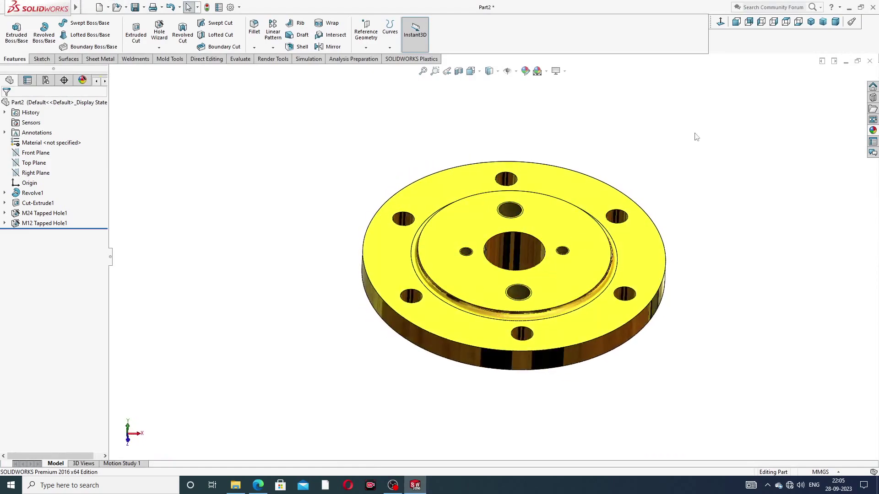
left_click(811, 23)
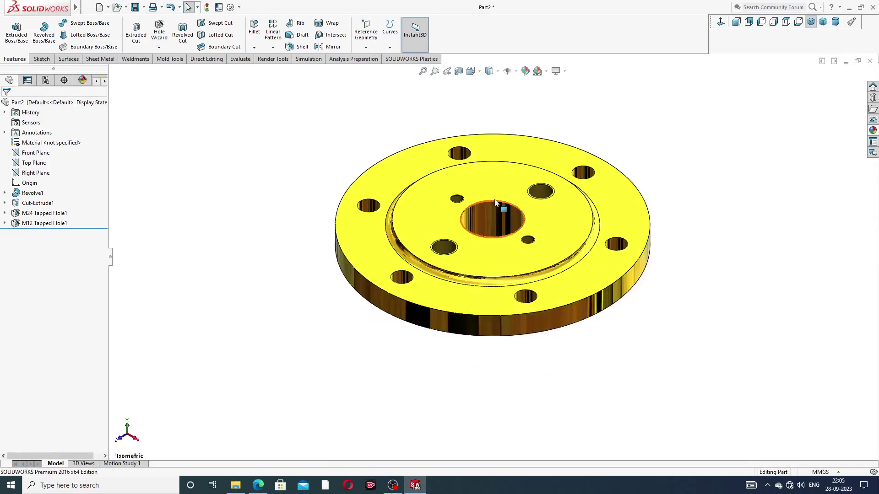
scroll(494, 202, "down", 1)
scroll(494, 201, "down", 2)
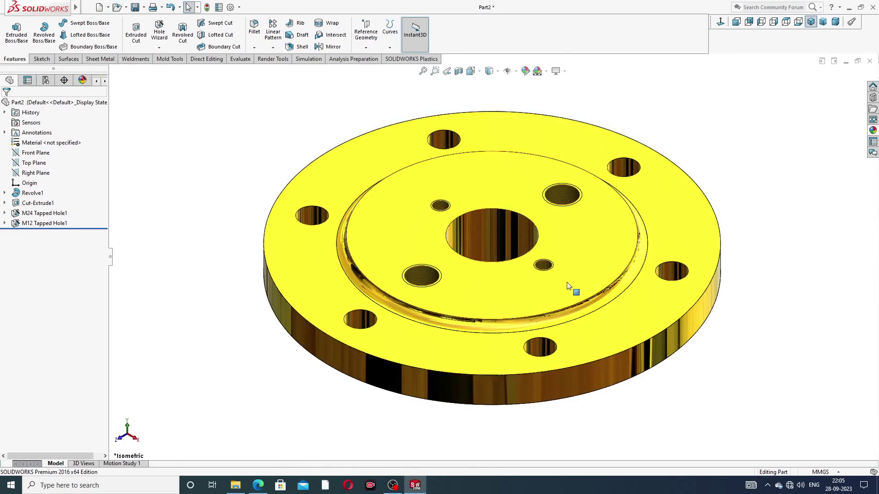
middle_click_drag(568, 283, 555, 202)
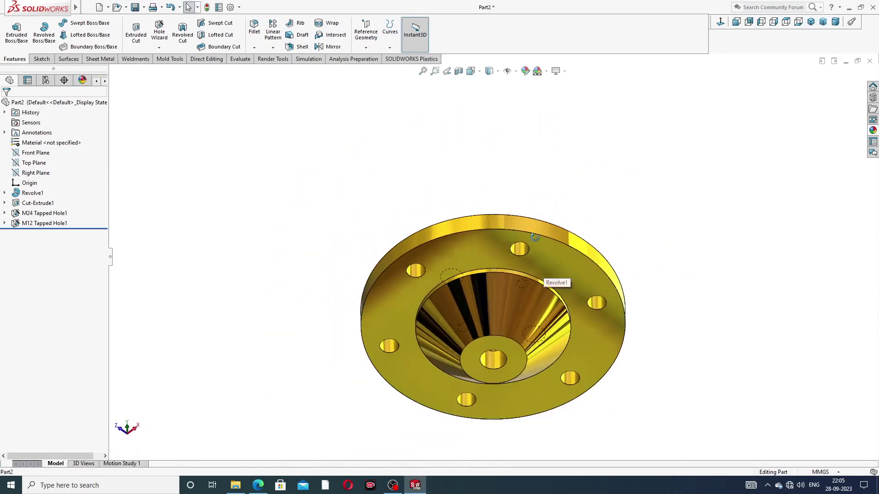
middle_click_drag(571, 283, 567, 362)
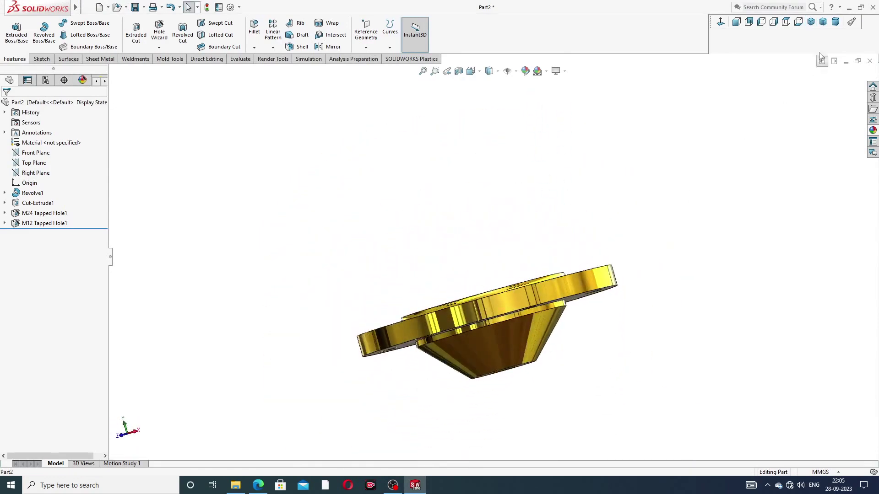
left_click(811, 22)
scroll(536, 169, "down", 2)
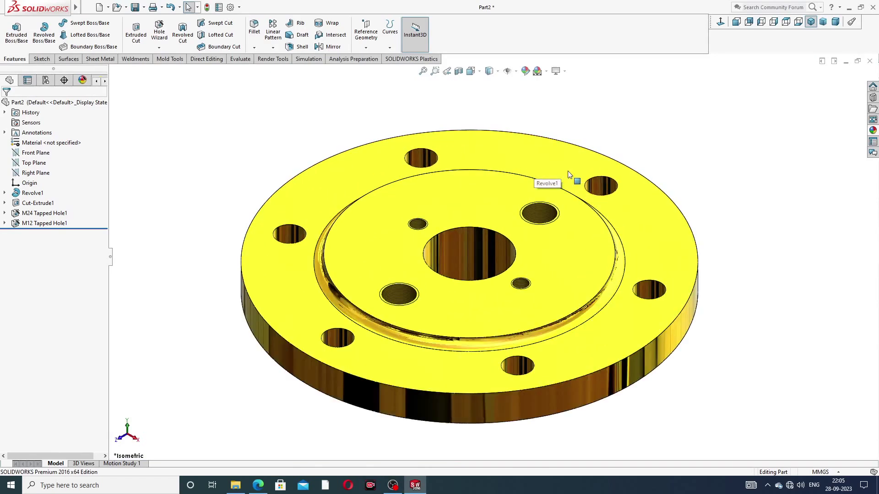
scroll(666, 177, "up", 1)
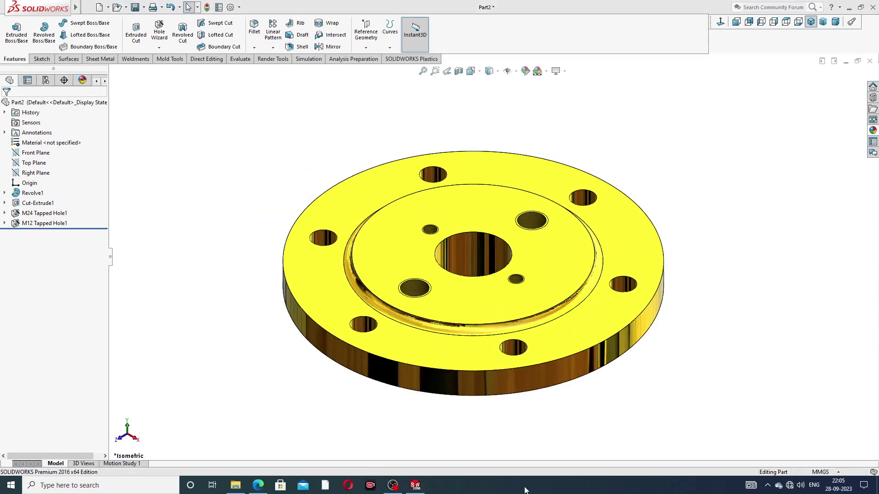
left_click(267, 487)
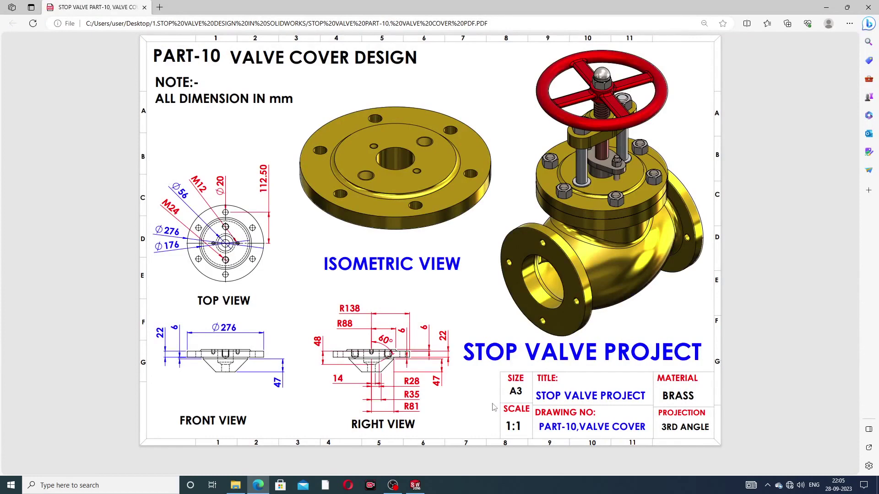
left_click(510, 489)
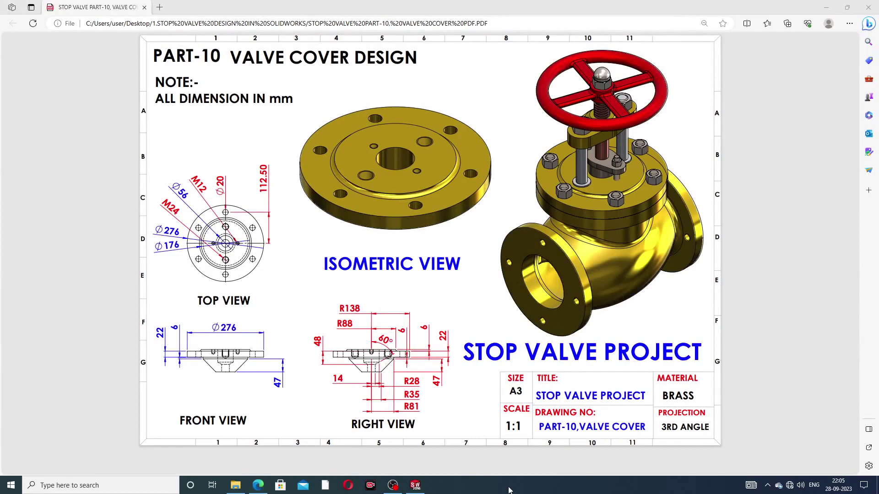
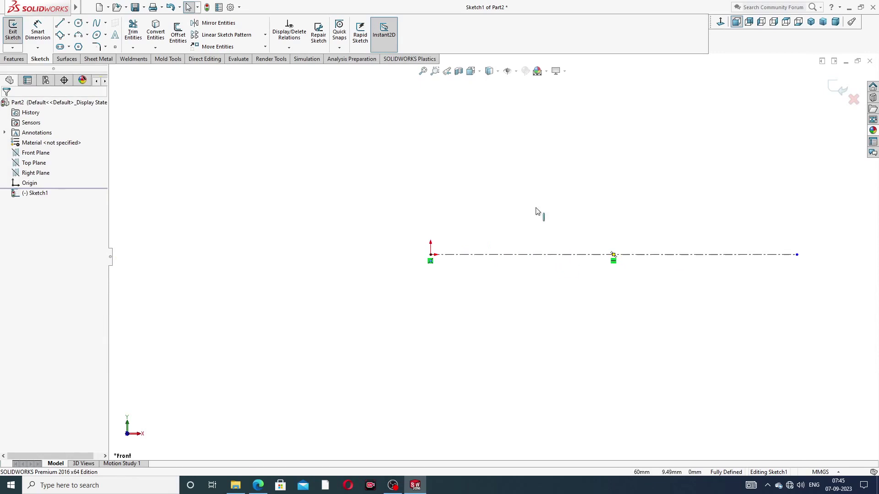
Dimension the horizontal centerline from the origin to 87 mm in the new part's front-plane sketch
scroll(539, 212, "up", 1)
left_click(39, 30)
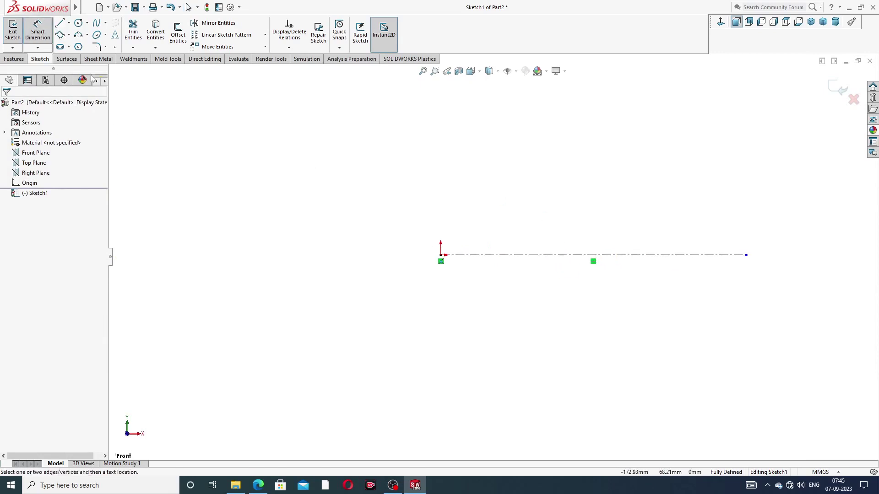
left_click(611, 255)
left_click(591, 290)
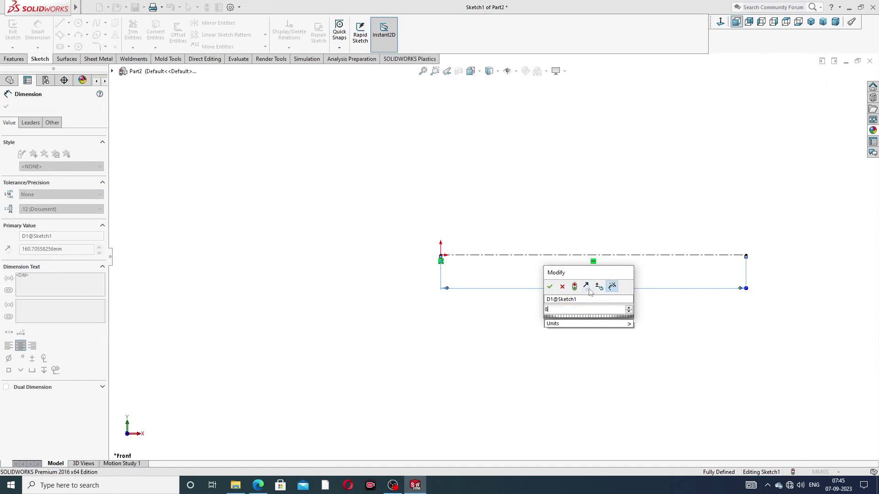
type("87")
key("Return")
scroll(615, 192, "up", 3)
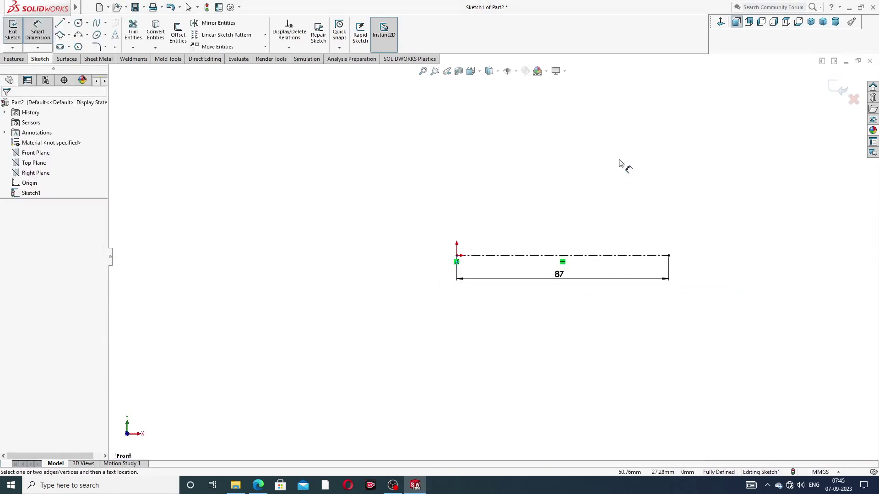
scroll(572, 250, "down", 5)
right_click(513, 174)
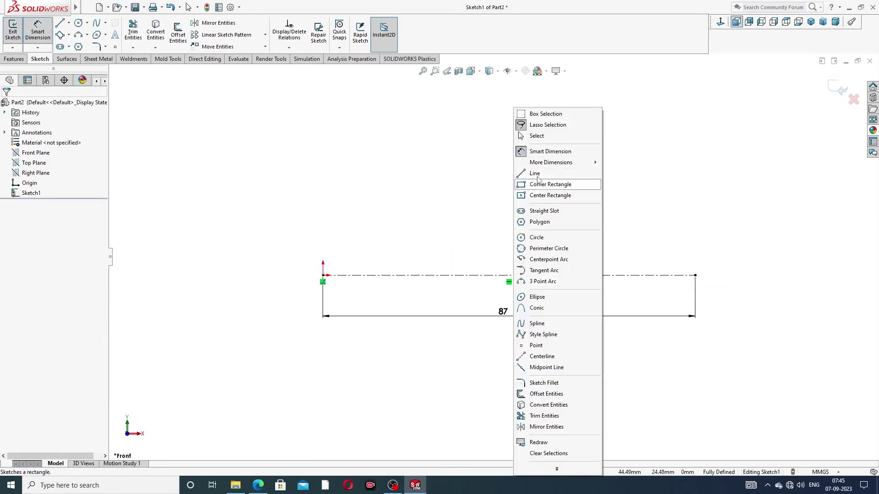
left_click(533, 137)
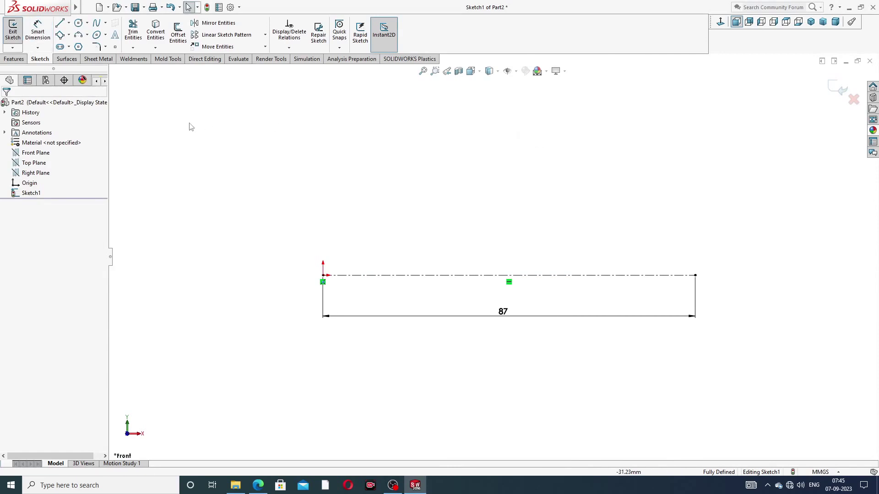
Draw a stepped profile from the centerline's free end: about 4 mm up, two rises of about 3.3 mm, and down the raised collar's far side
left_click(60, 23)
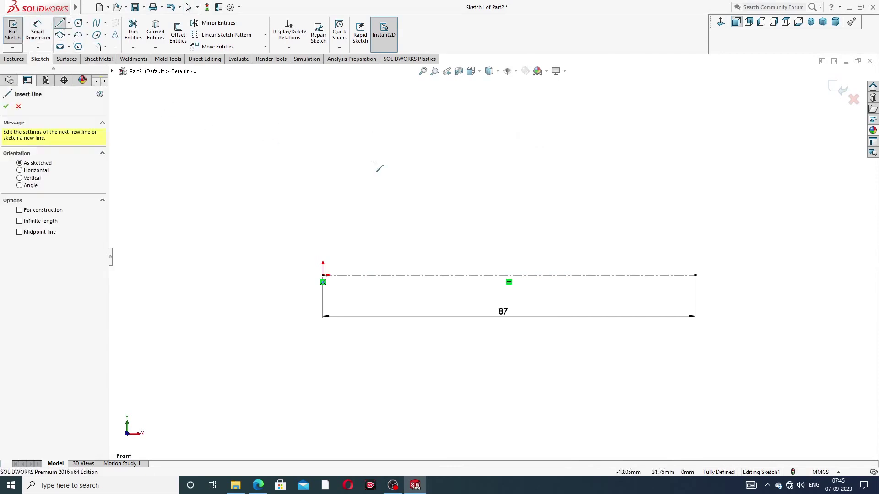
left_click(694, 275)
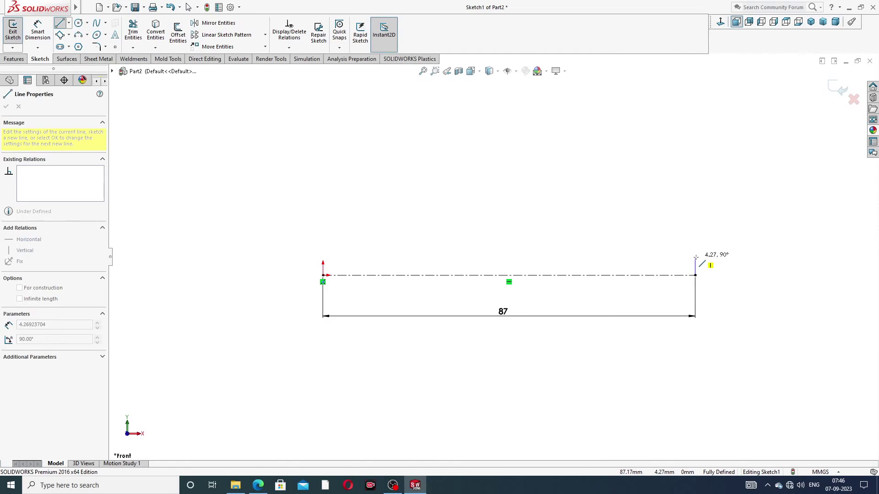
left_click(695, 258)
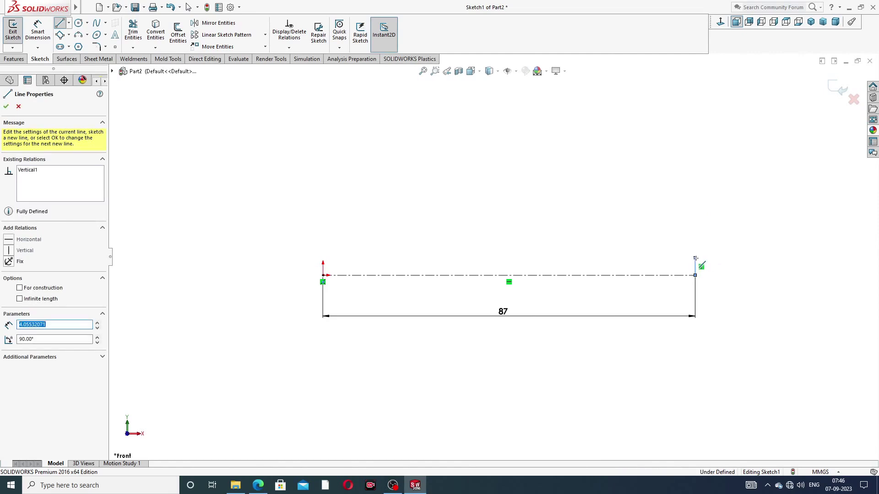
left_click(657, 259)
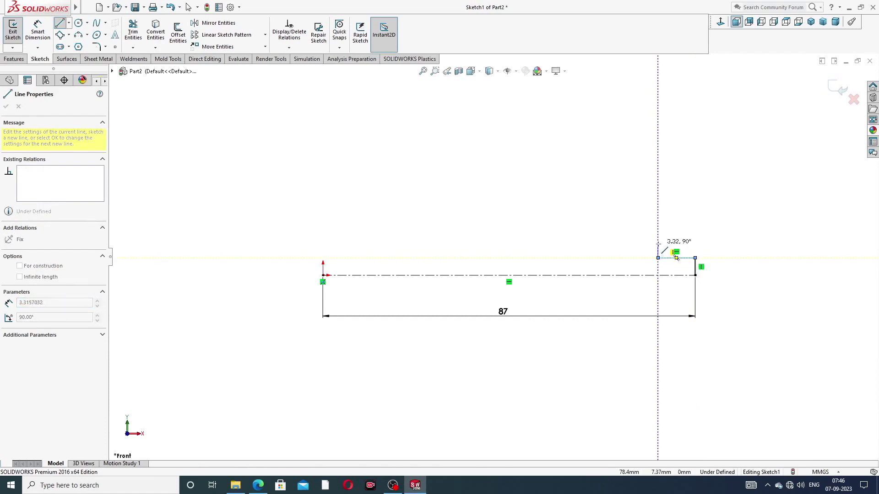
left_click(657, 244)
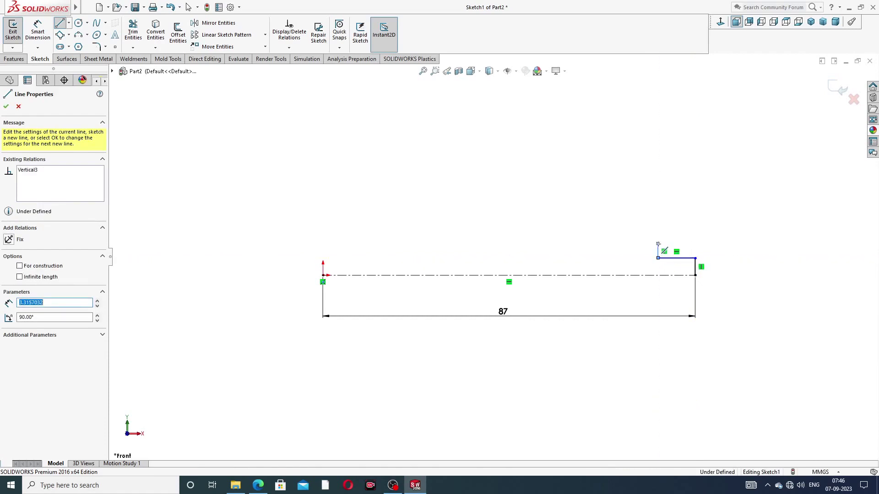
left_click(544, 243)
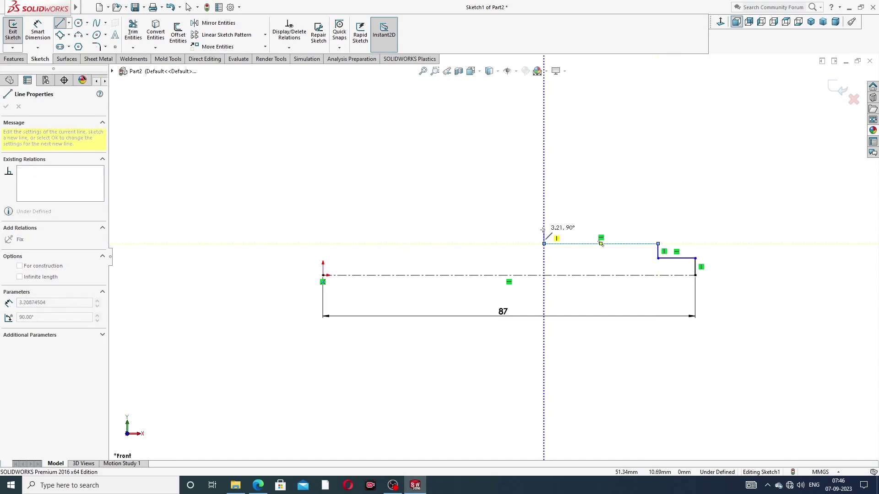
left_click(544, 229)
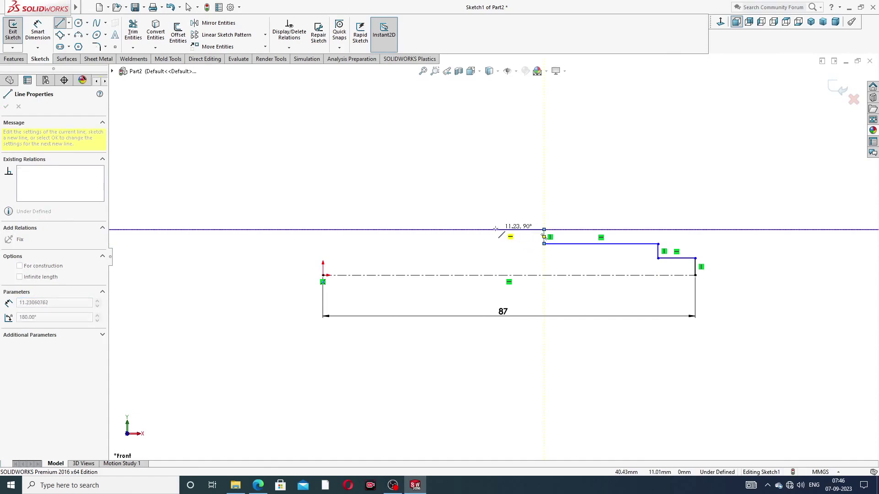
left_click(493, 229)
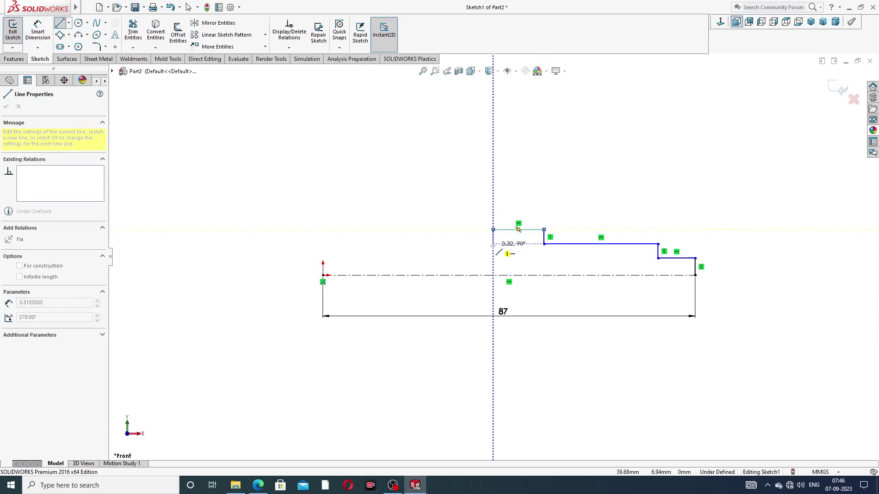
left_click(493, 244)
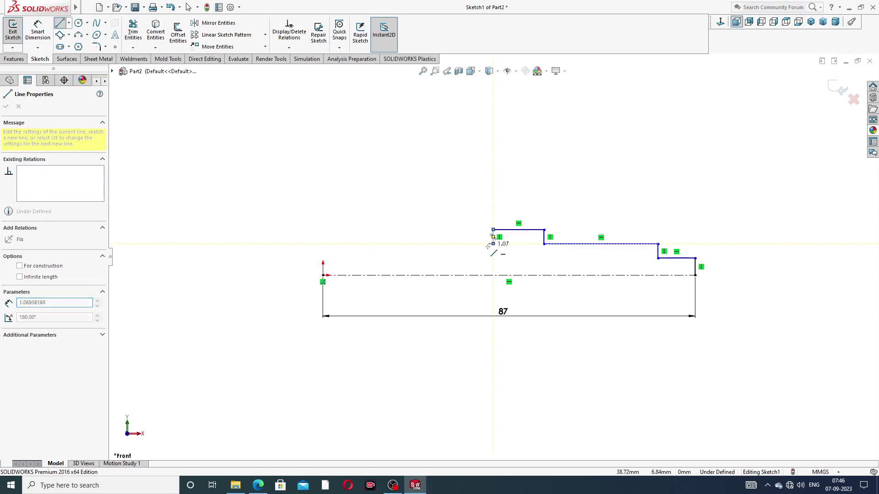
Continue the profile toward the origin with a shoulder, a groove about 3.3 mm deep and an end line about 9 mm long
left_click(449, 244)
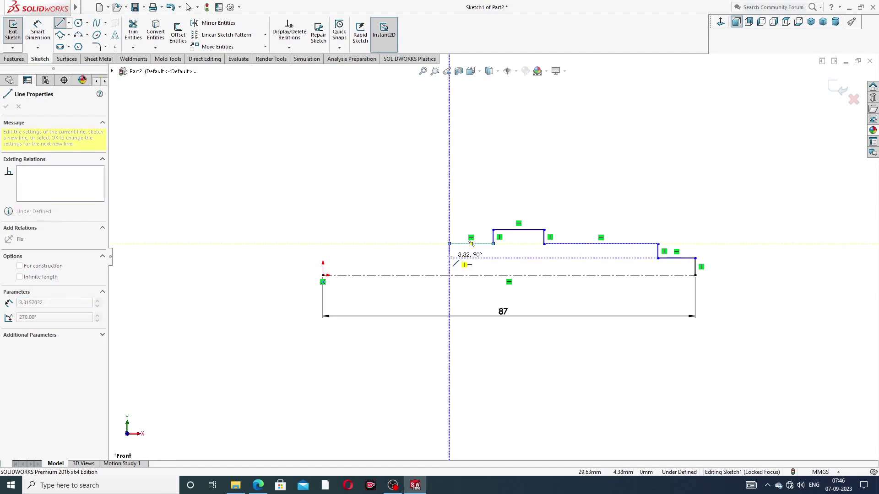
left_click(449, 258)
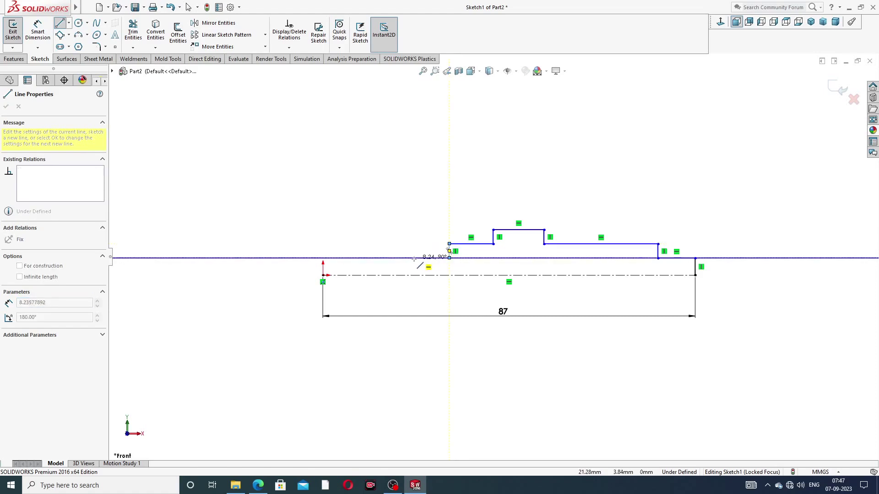
left_click(414, 259)
left_click(413, 244)
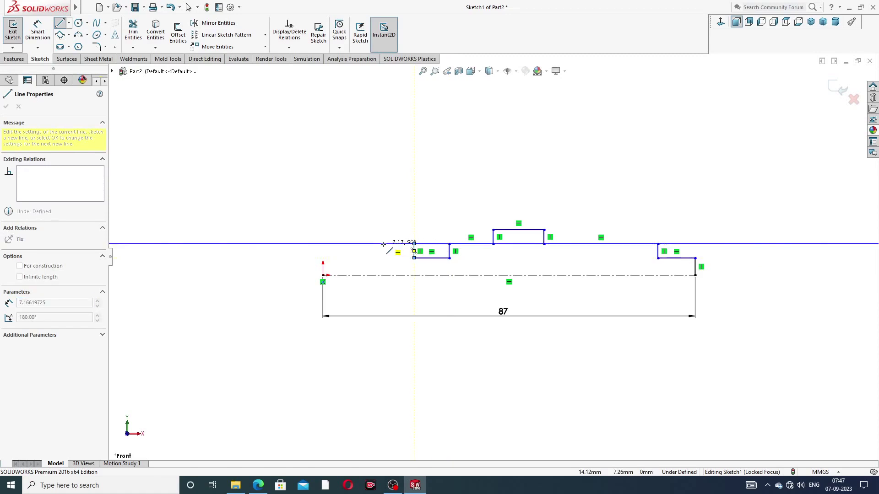
left_click(375, 244)
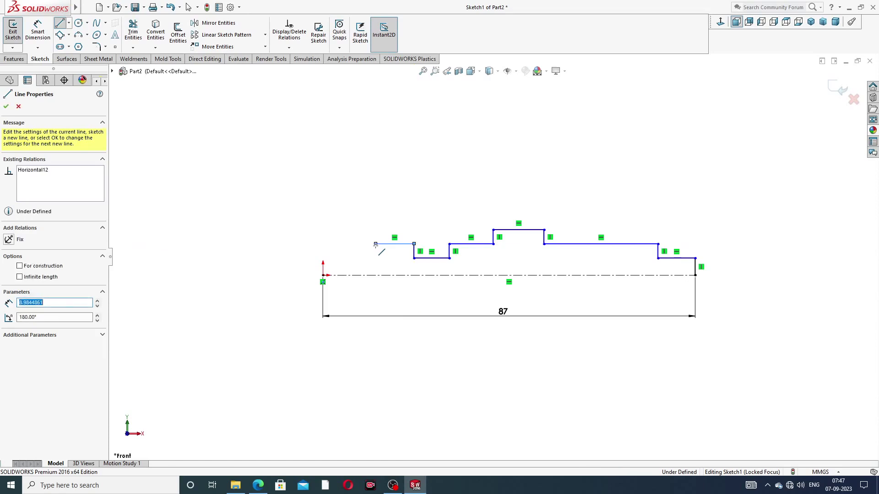
right_click(409, 194)
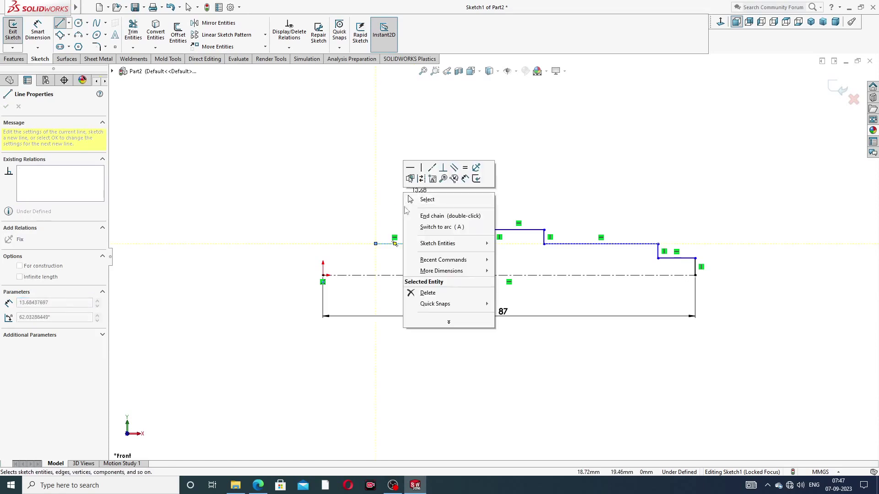
left_click(427, 199)
scroll(462, 229, "down", 1)
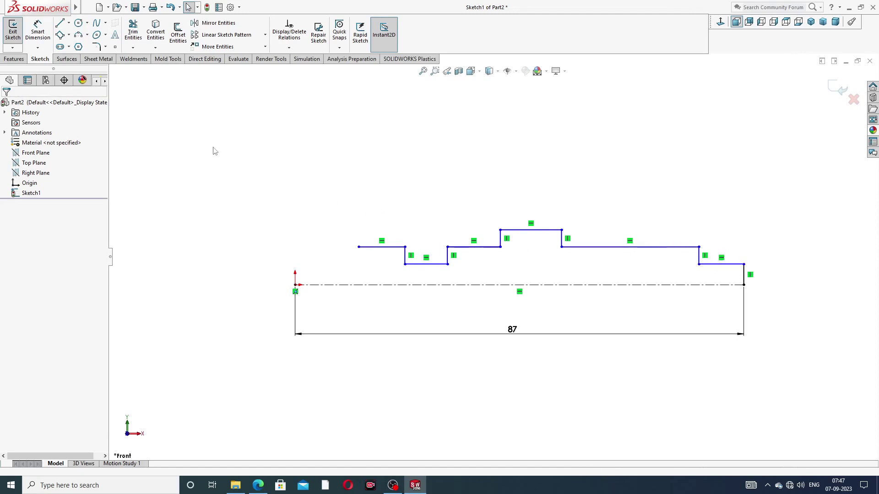
left_click(87, 35)
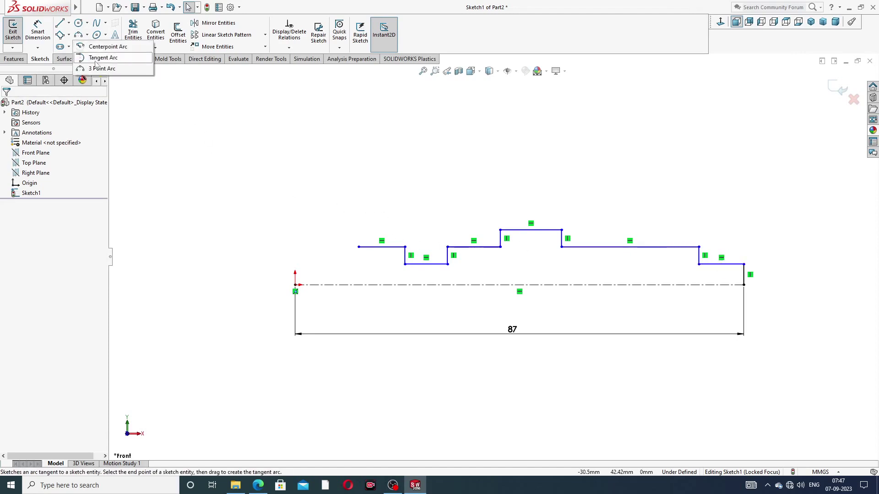
left_click(120, 69)
scroll(366, 258, "down", 2)
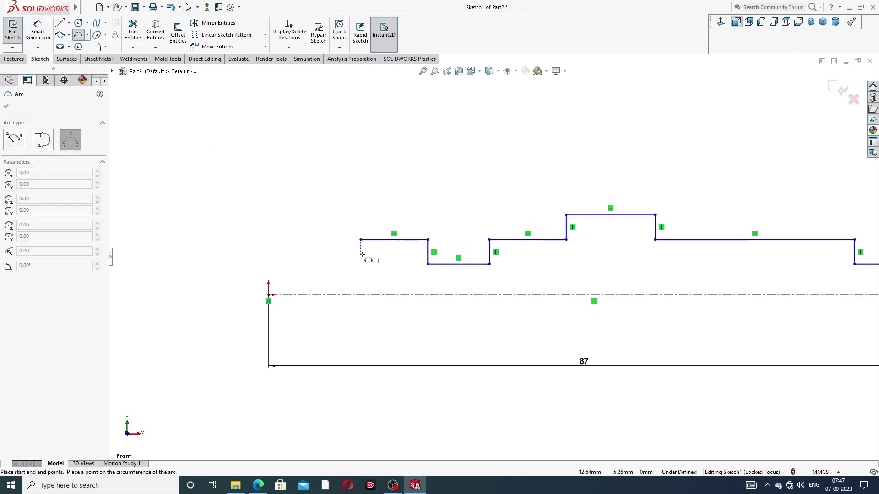
right_click(410, 178)
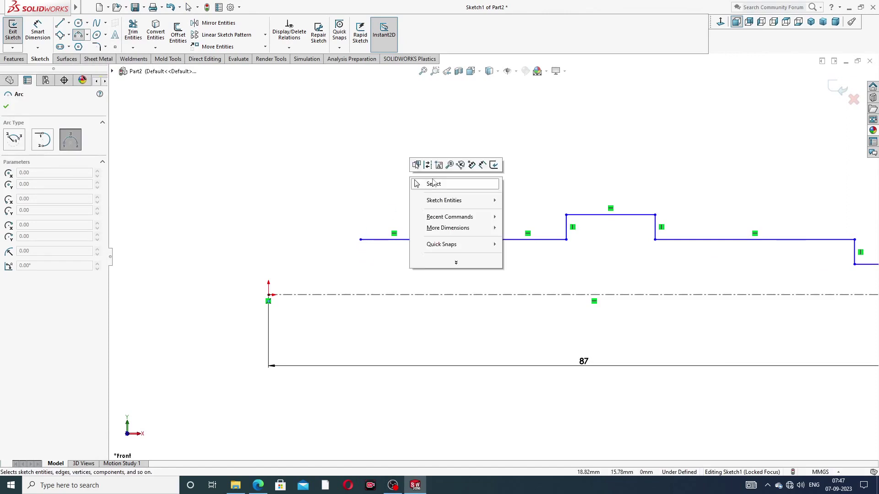
left_click(431, 182)
Stretch the profile's open end toward the origin and draw a three-point arc of about 9.5 mm radius from it through the origin
left_click_drag(361, 242, 314, 247)
left_click(314, 204)
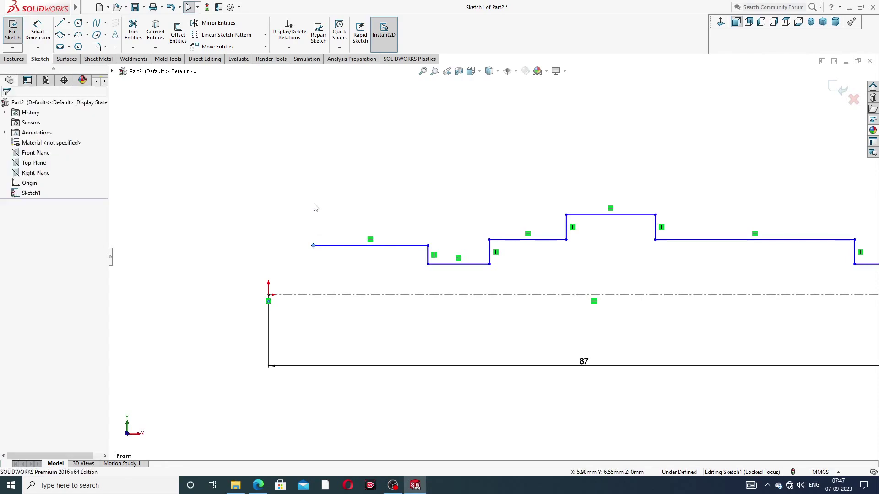
left_click(87, 36)
left_click(107, 69)
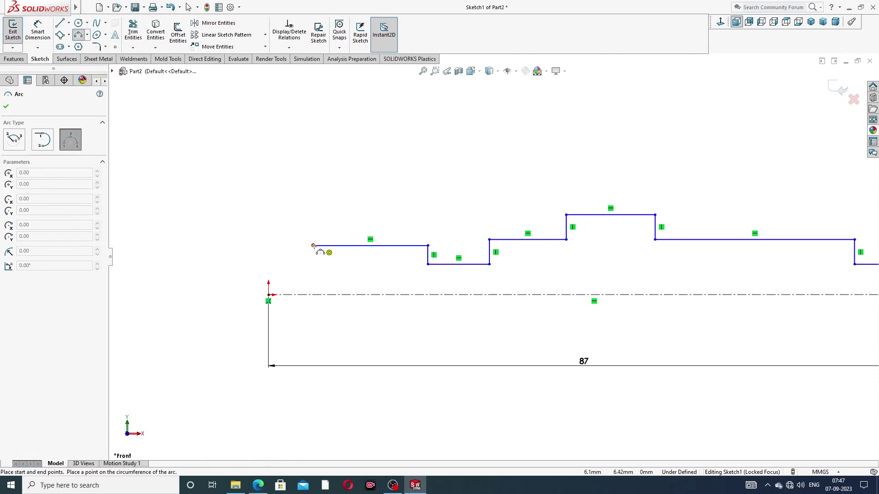
left_click(313, 246)
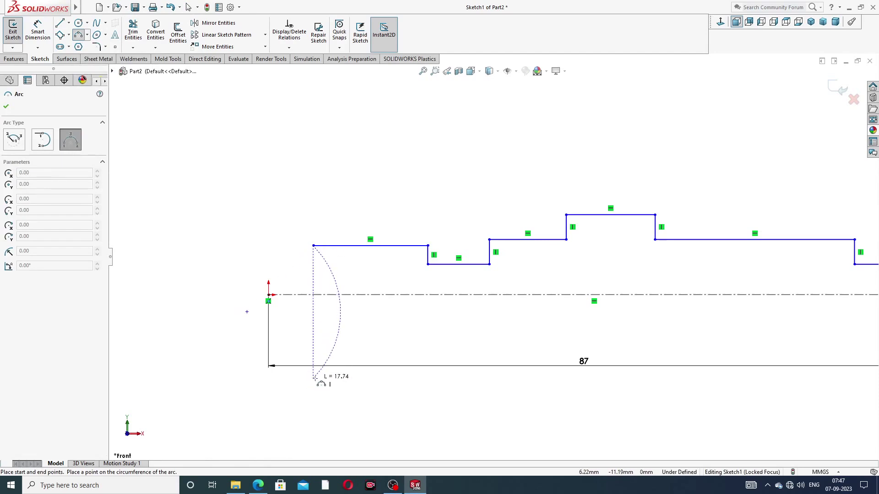
left_click(314, 378)
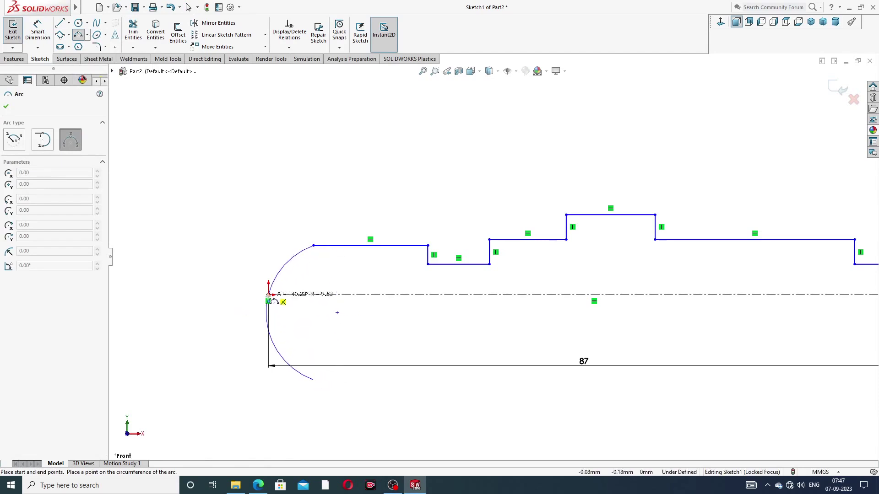
left_click(268, 297)
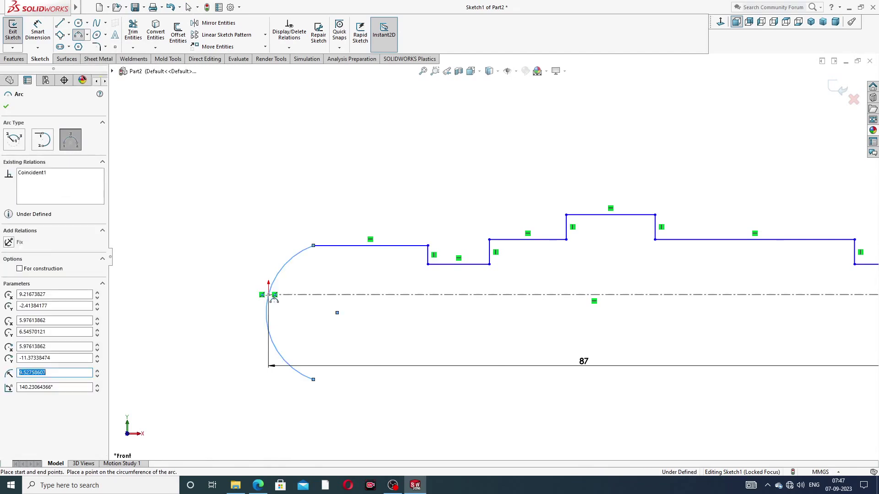
right_click(406, 190)
left_click(426, 195)
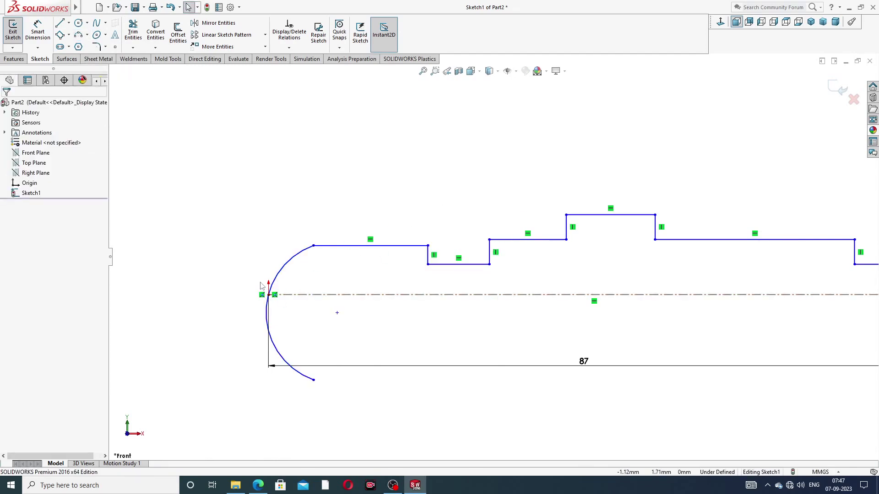
Trim away the part of the end arc below the centerline
left_click(132, 31)
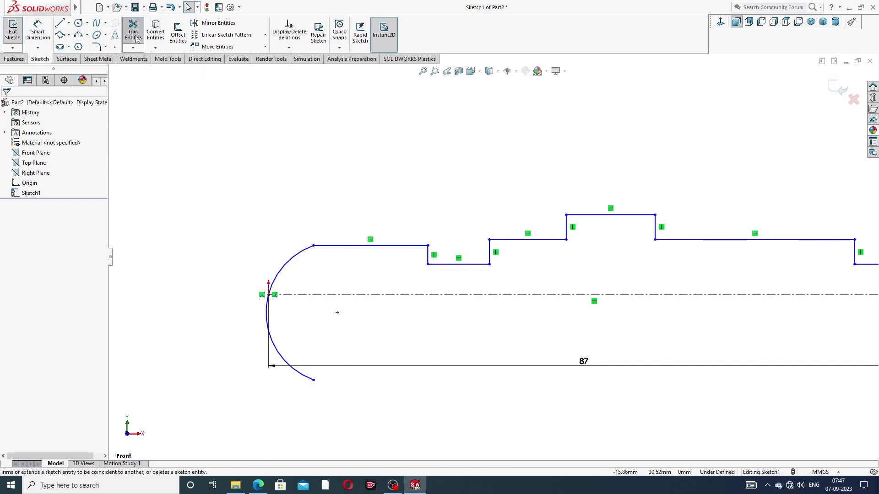
left_click(276, 351)
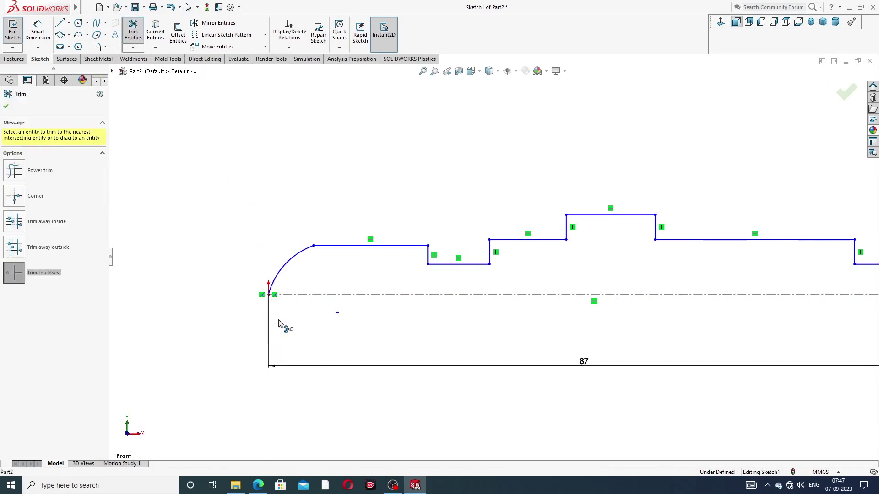
right_click(297, 198)
left_click(331, 136)
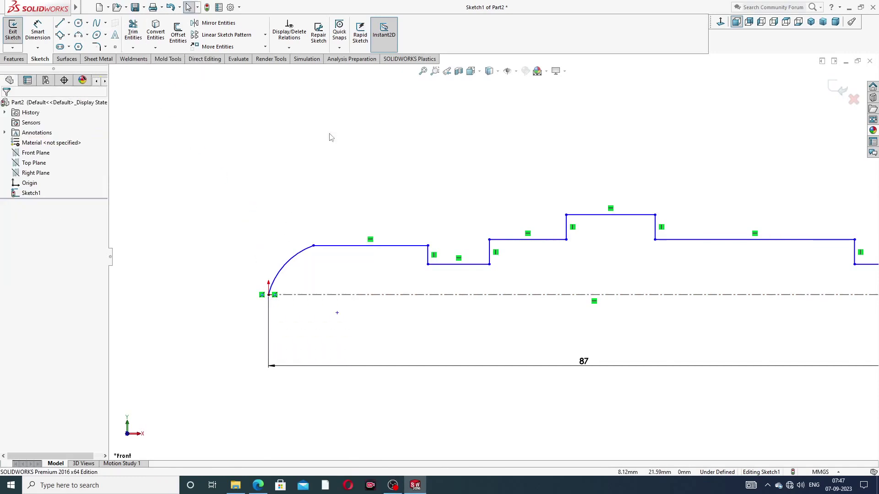
Dimension the short vertical line at the centerline's far end to 3 mm and check the Part-05 spindle PDF drawing in the browser
scroll(632, 304, "down", 4)
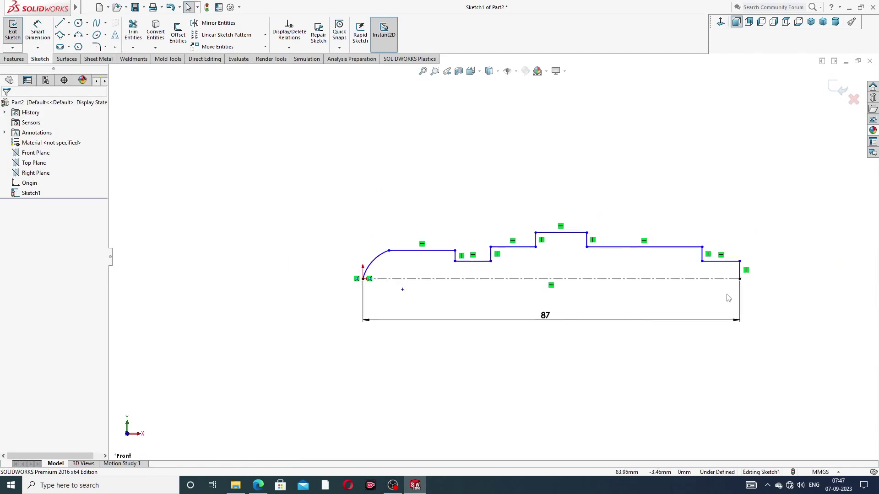
scroll(631, 304, "up", 2)
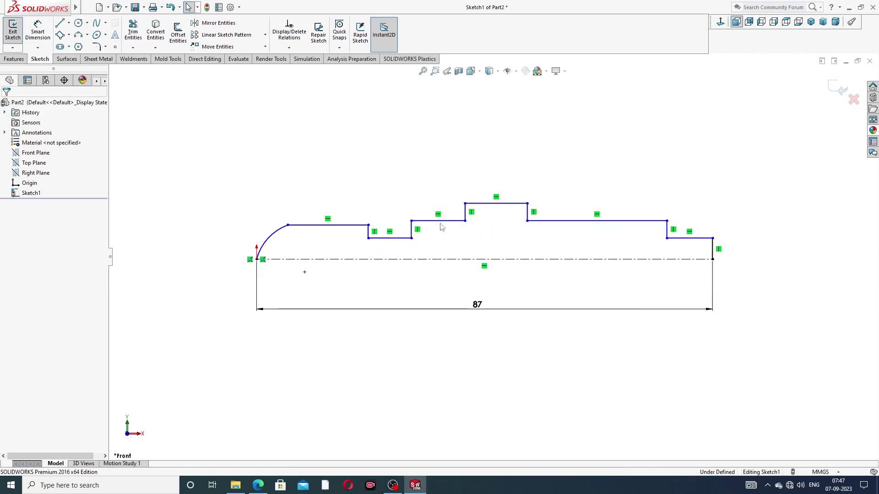
left_click(39, 32)
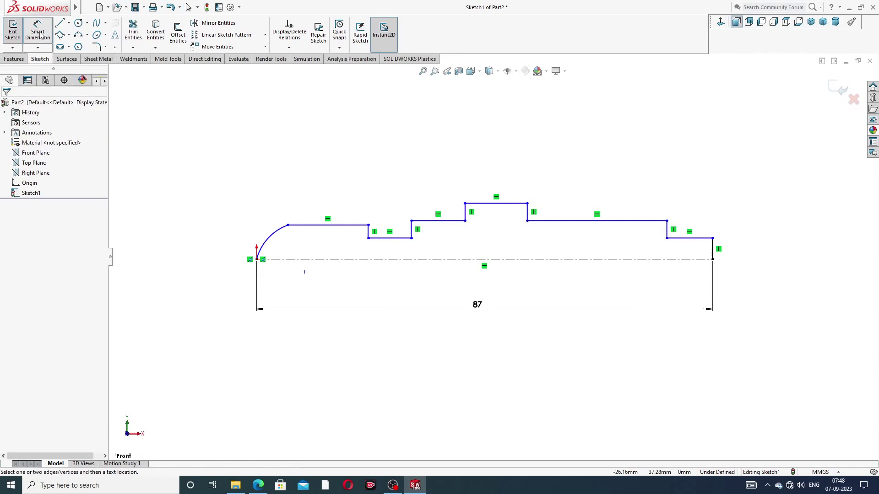
scroll(708, 261, "down", 1)
left_click(704, 252)
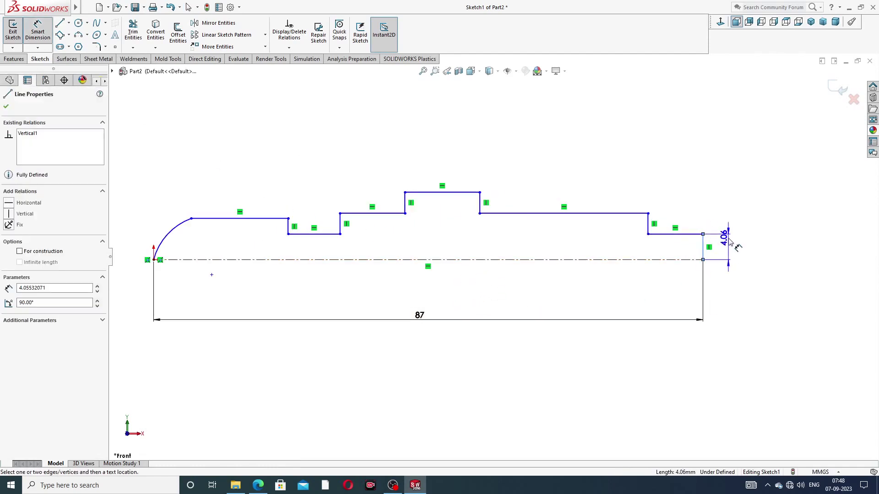
left_click(738, 250)
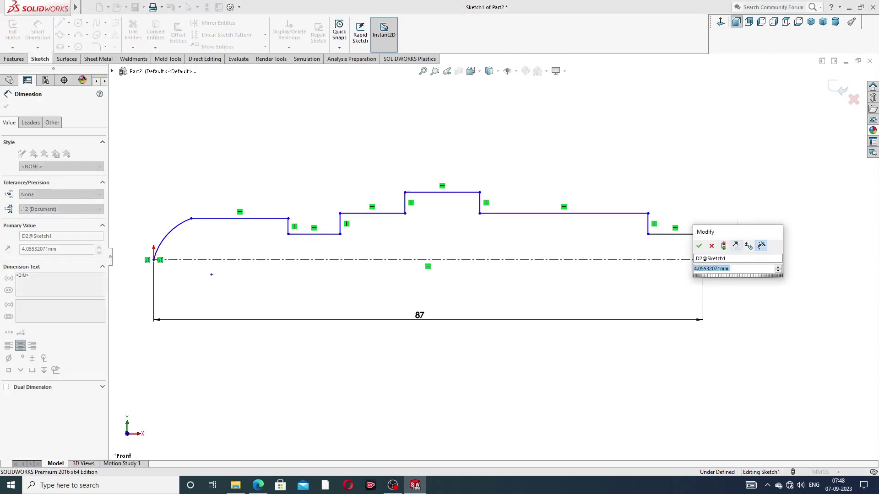
type("3")
key("Return")
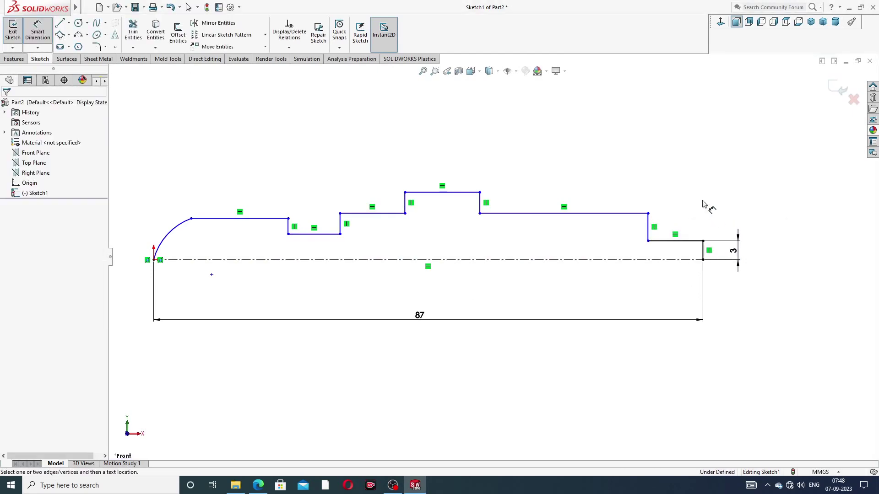
left_click(258, 485)
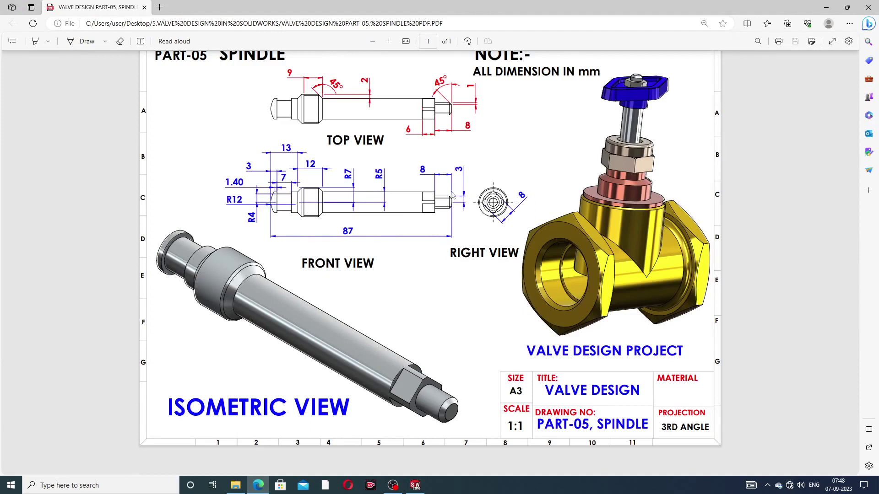
left_click(258, 485)
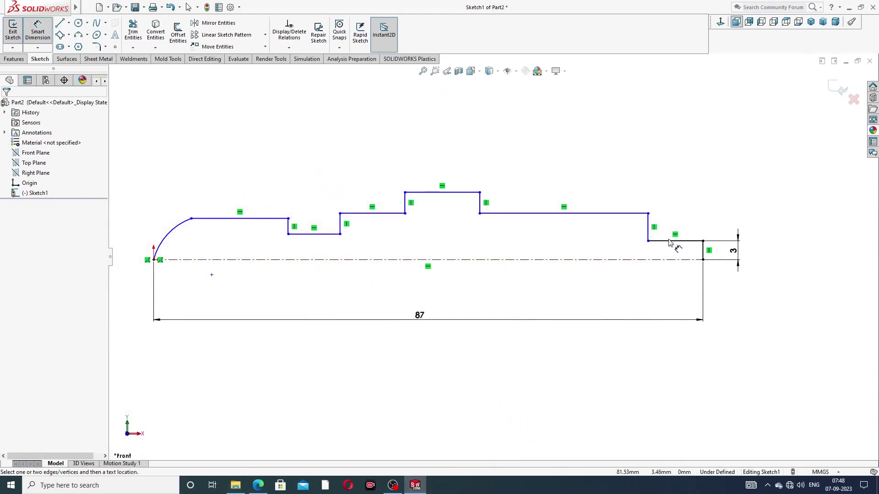
Dimension the horizontal line at the centerline's far end to 11 mm and the raised collar's top line to 12 mm
left_click(675, 241)
left_click(678, 205)
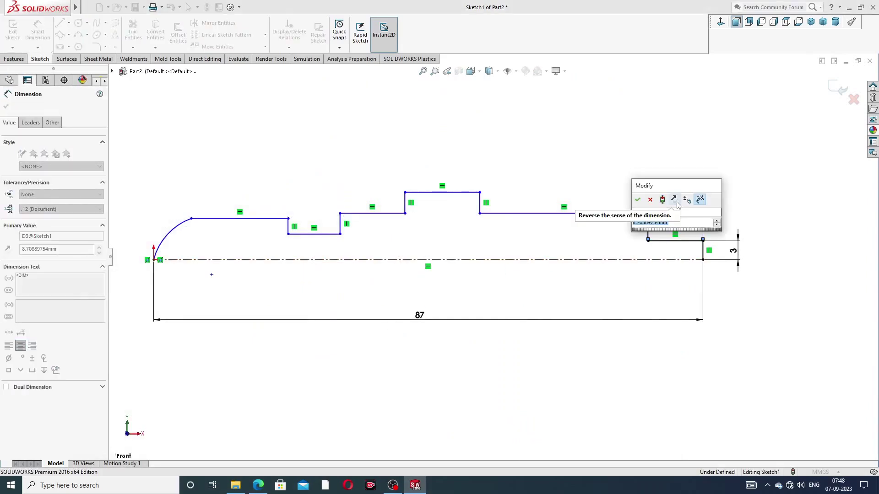
type("11")
key("Return")
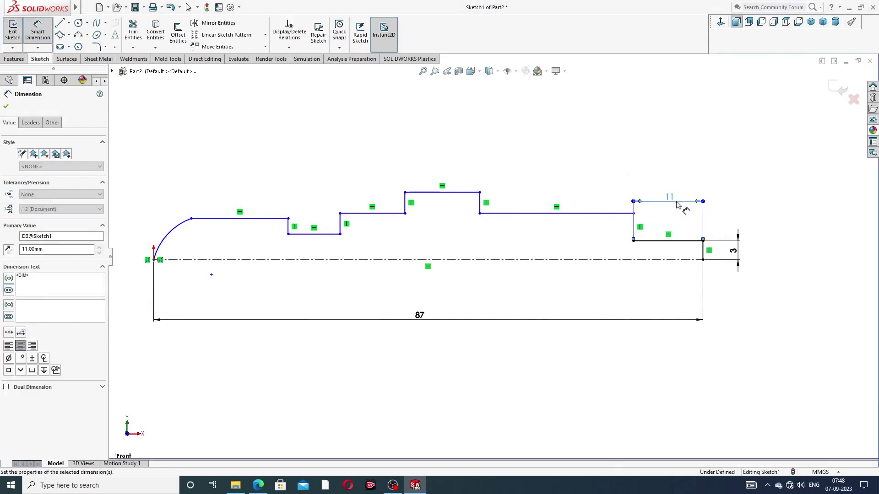
left_click(627, 175)
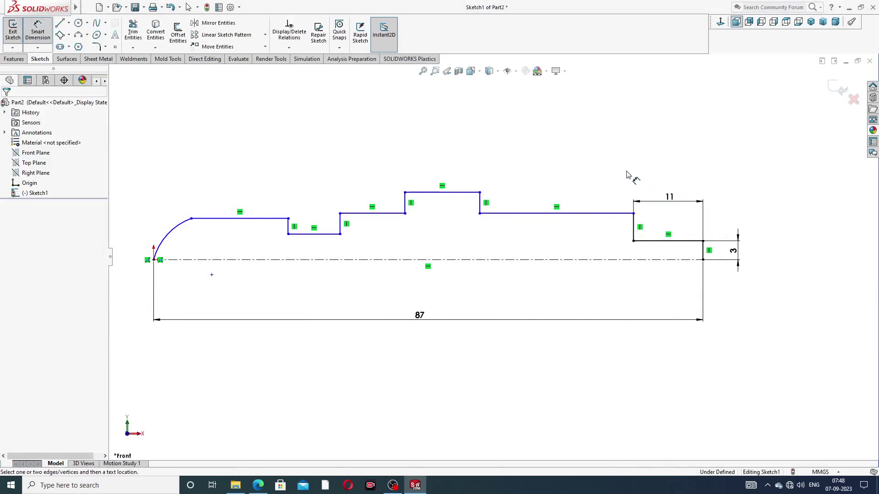
left_click(464, 193)
left_click(443, 175)
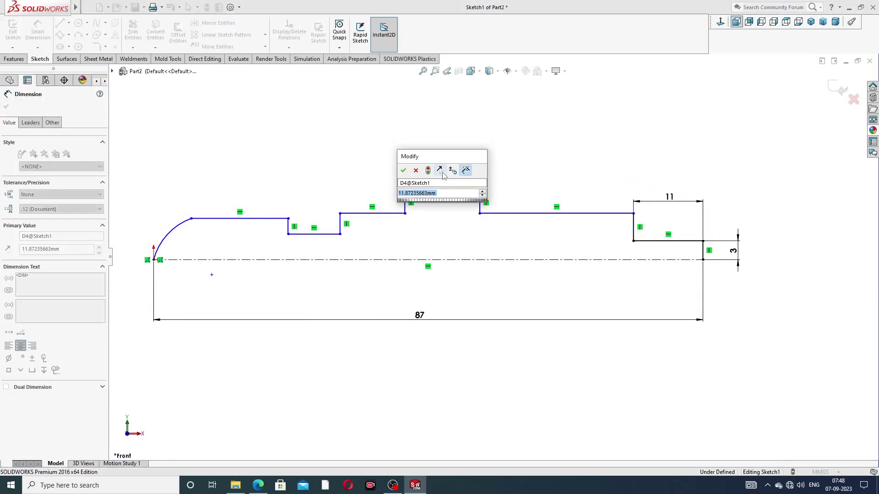
type("12")
key("Return")
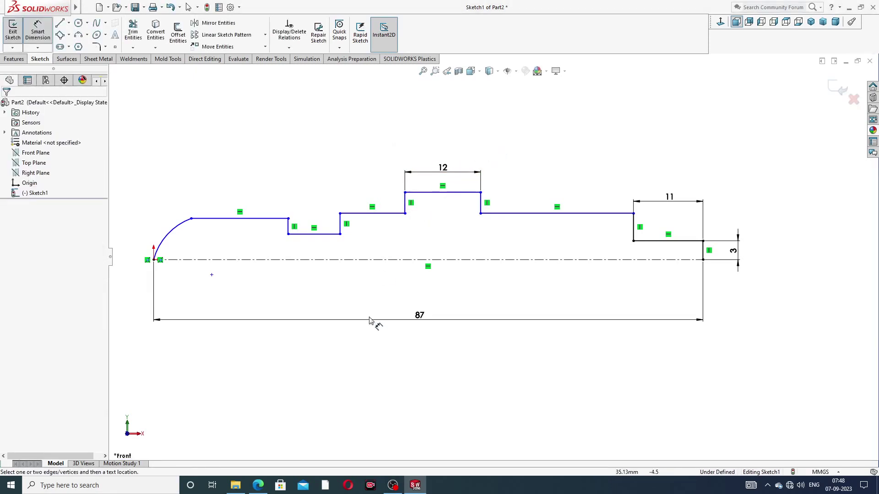
Dimension the long shaft line between the collar and the 11 mm end section 5 mm from the centerline
left_click(557, 213)
left_click(557, 260)
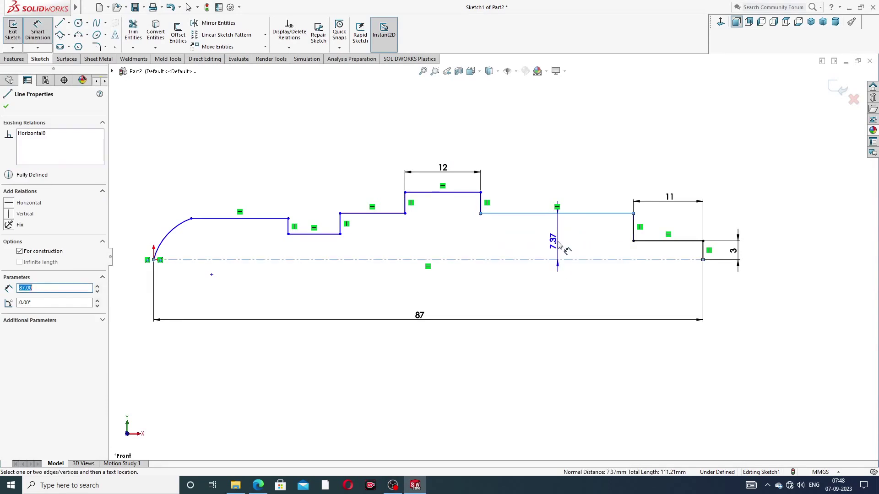
left_click(557, 246)
type("5")
key("Return")
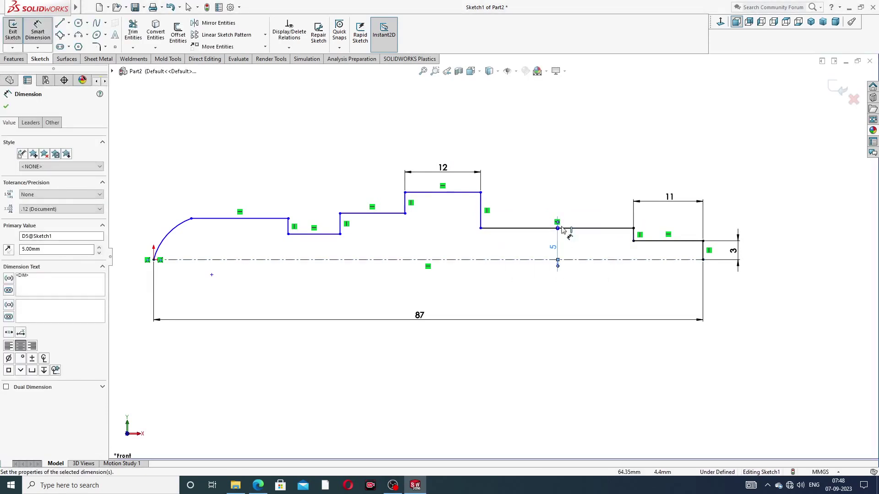
Dimension the raised collar's top line 7 mm from the centerline
left_click(471, 193)
left_click(449, 260)
left_click(446, 231)
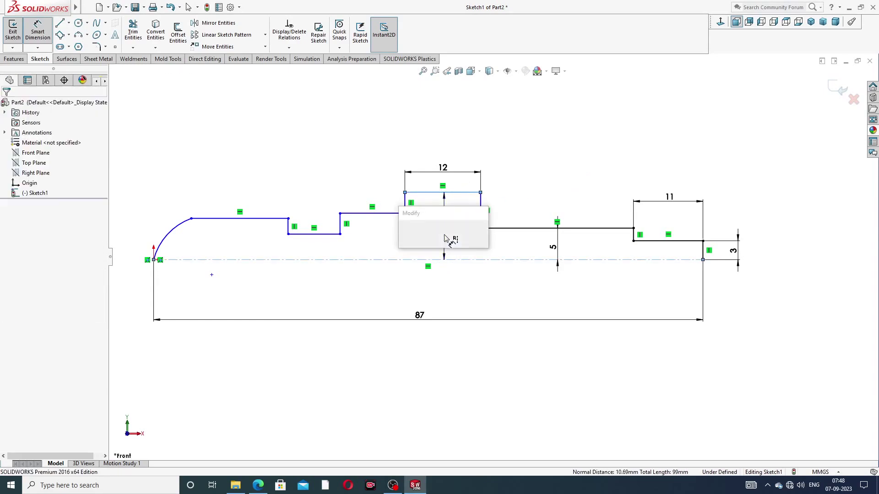
type("7")
key("Return")
left_click(527, 170)
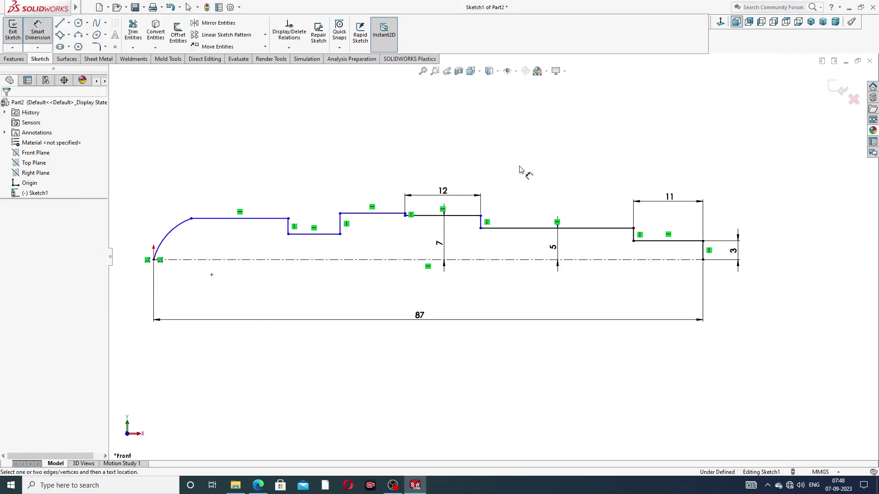
Dimension the horizontal line beside the end arc 4 mm from the centerline and leave Smart Dimension
left_click(260, 218)
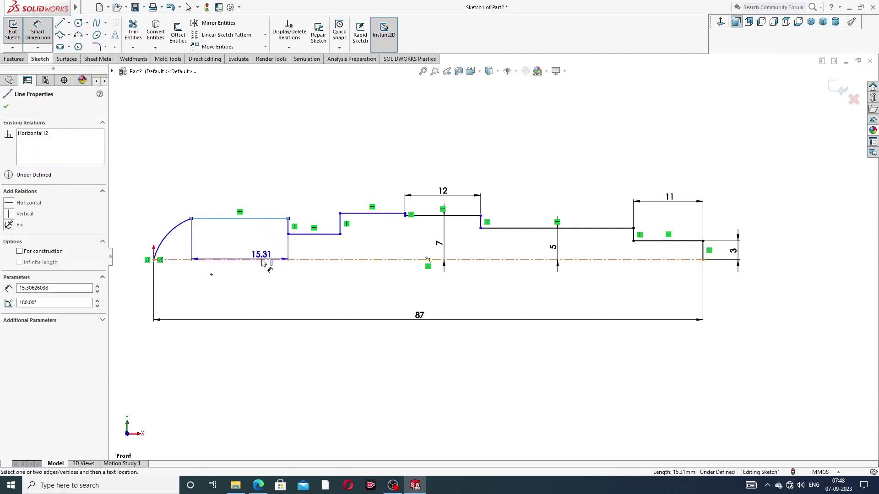
left_click(252, 259)
left_click(251, 246)
type("4")
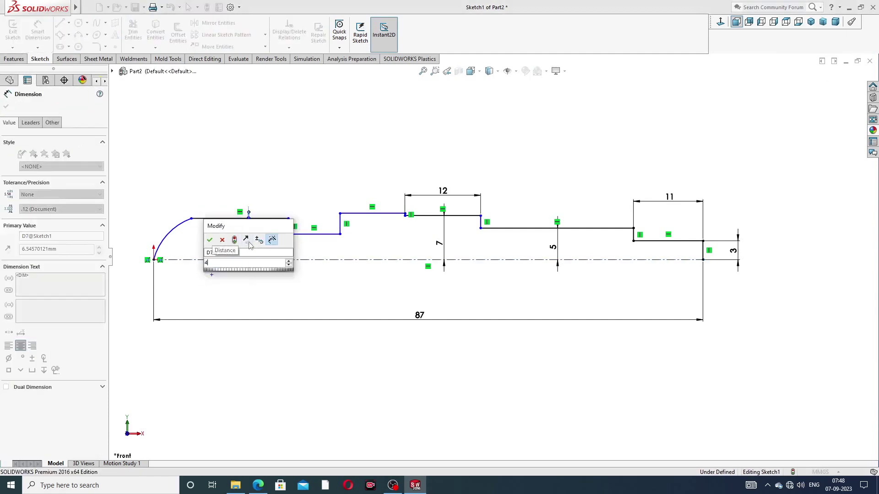
key("Return")
right_click(559, 125)
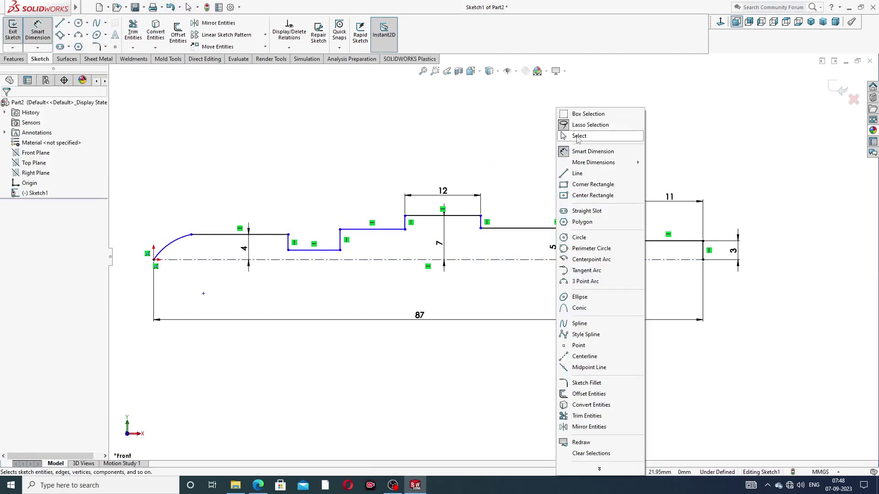
left_click(575, 131)
Try to make the long shaft line, the line before the collar and the line beside the arc collinear
left_click(530, 228)
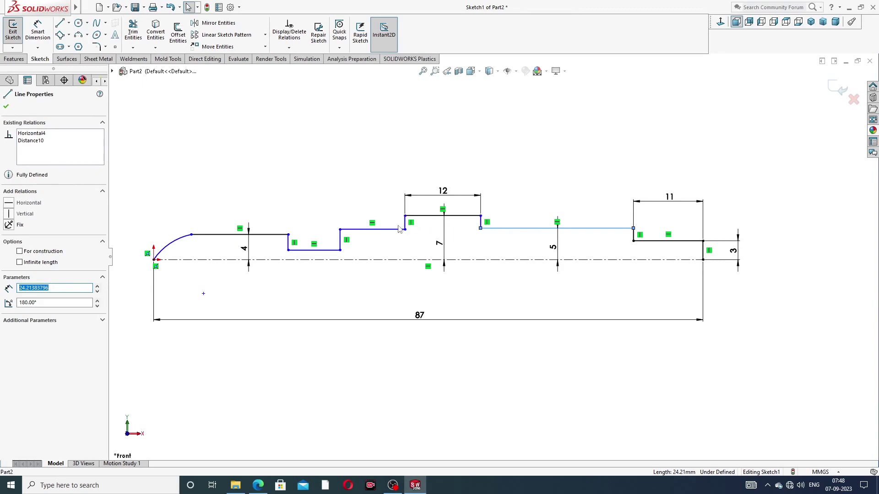
left_click(364, 230, "ctrl")
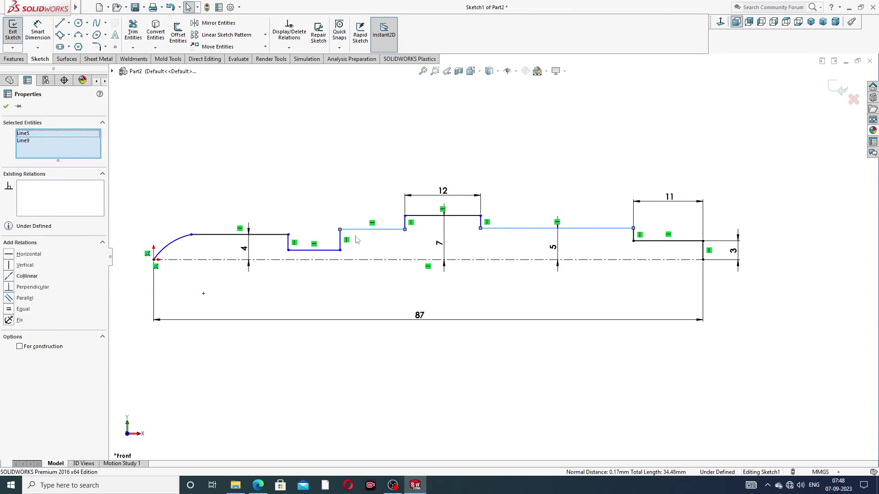
left_click(274, 236, "ctrl")
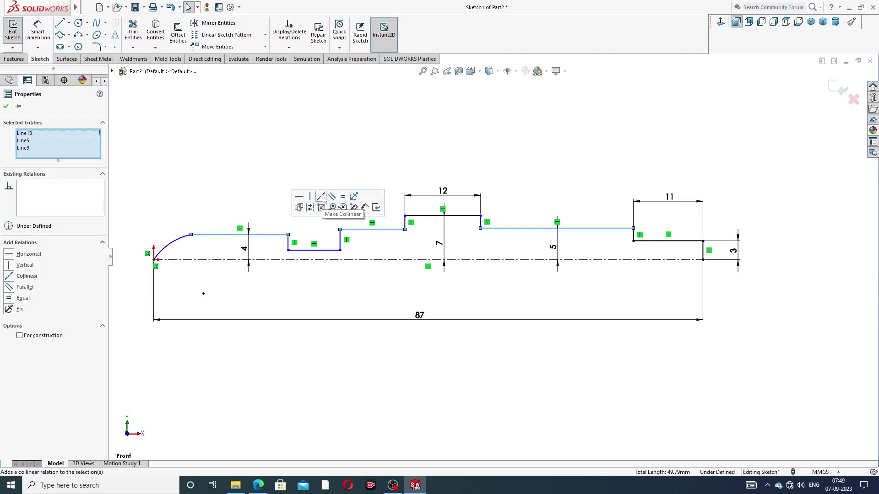
left_click(322, 197)
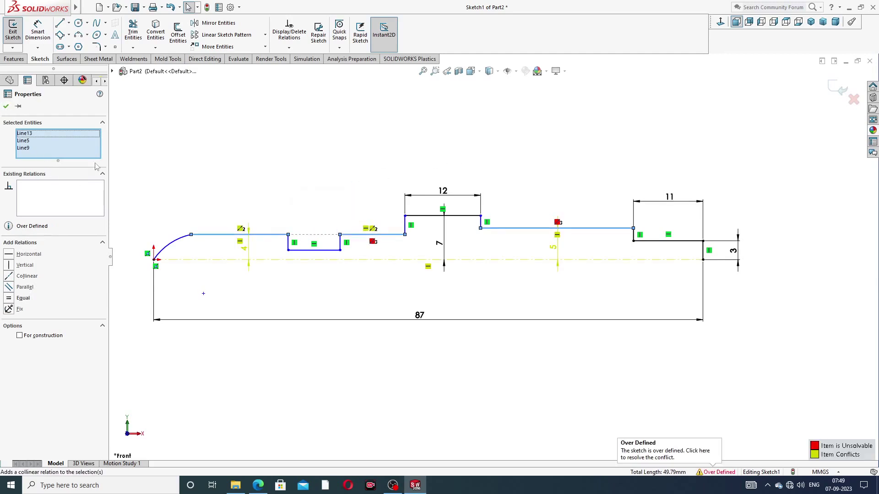
key("Escape")
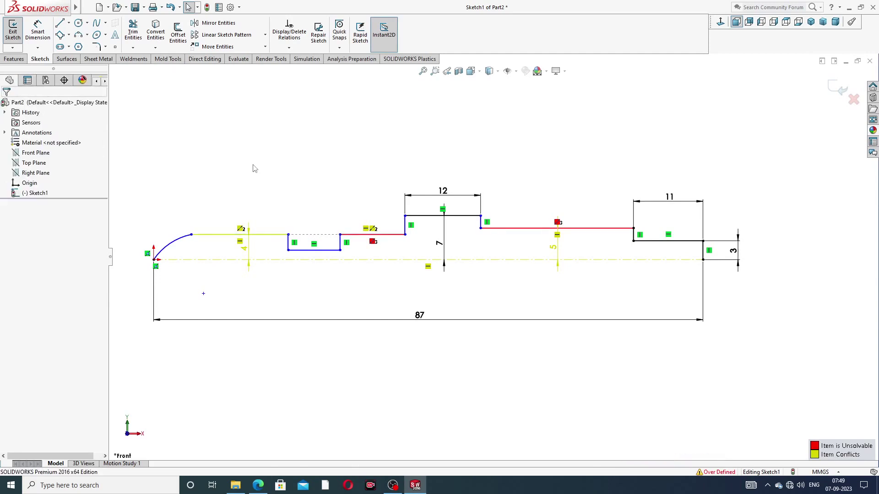
Undo the collinear relation, the arc-side and collar height dimensions, and the shaft height's value change
key("ctrl+z")
key("Escape")
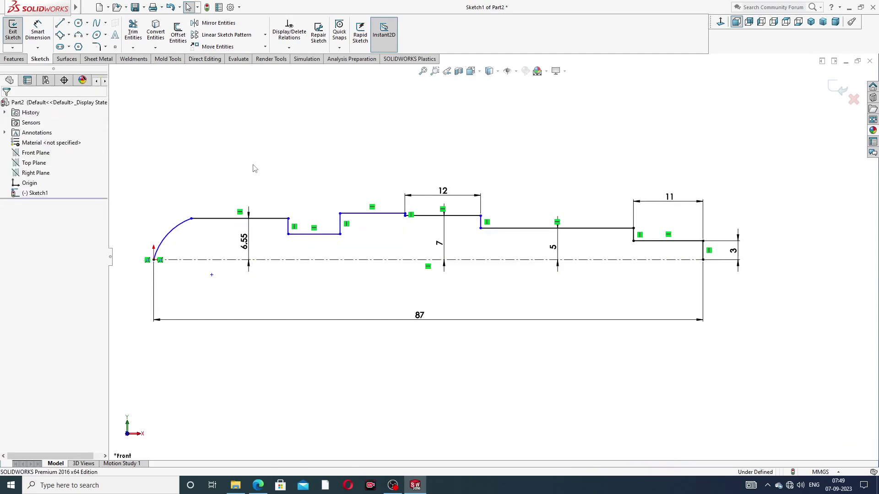
key("ctrl+z")
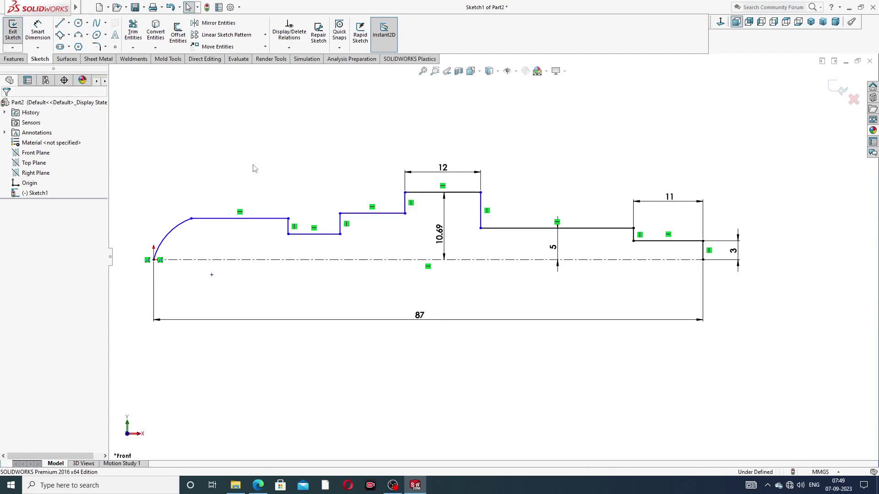
key("ctrl+z")
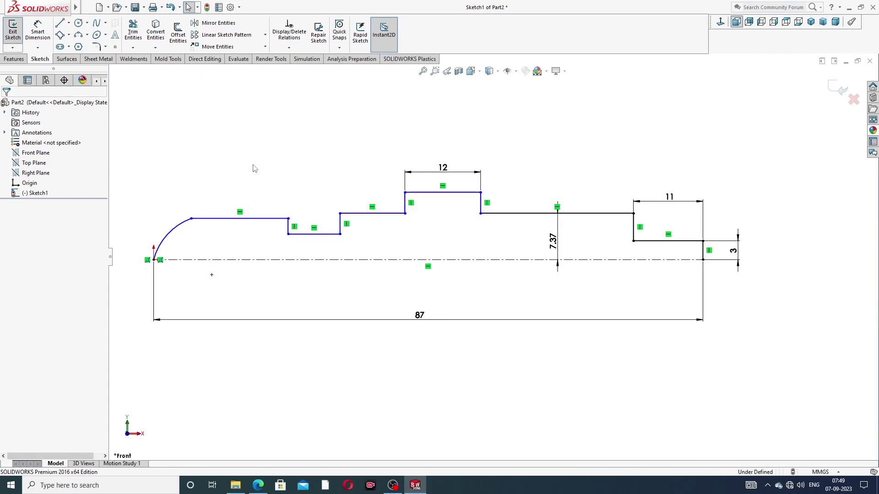
Set the long shaft line's distance from the centerline to 5 mm
double_click(552, 239)
type("5")
key("Return")
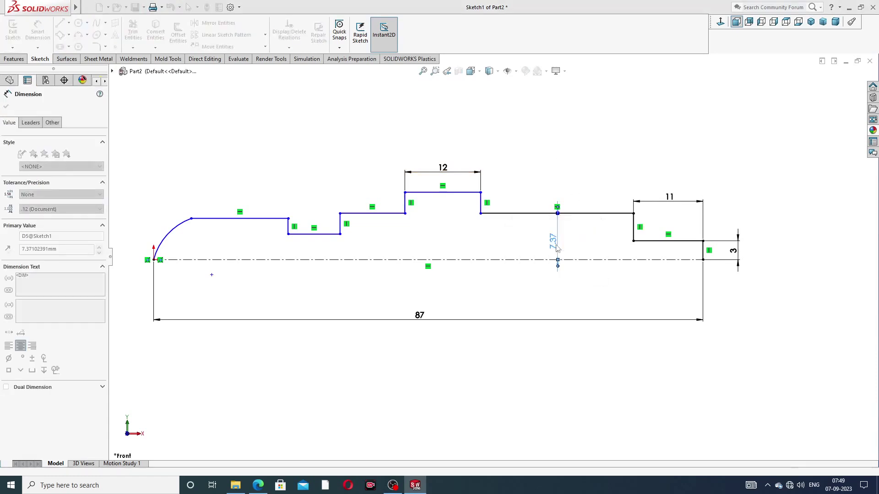
left_click(570, 211)
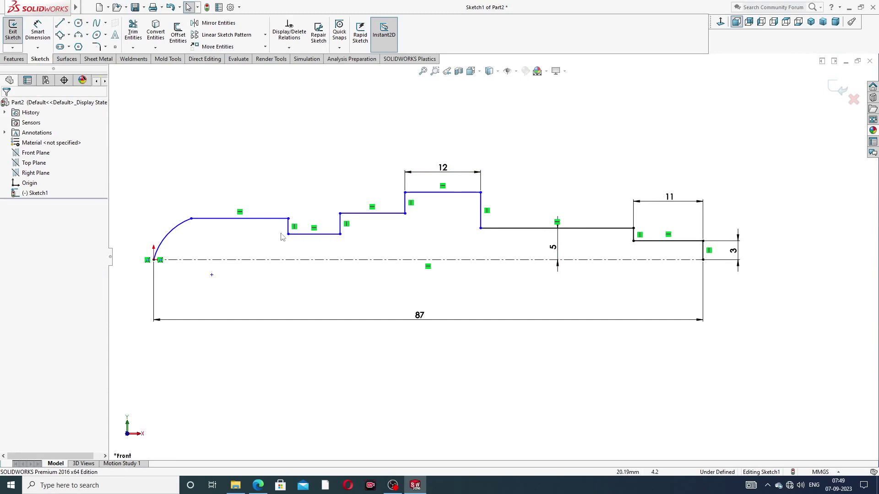
Make the lines on both sides of the groove collinear with the long shaft line beyond the collar
left_click(494, 230)
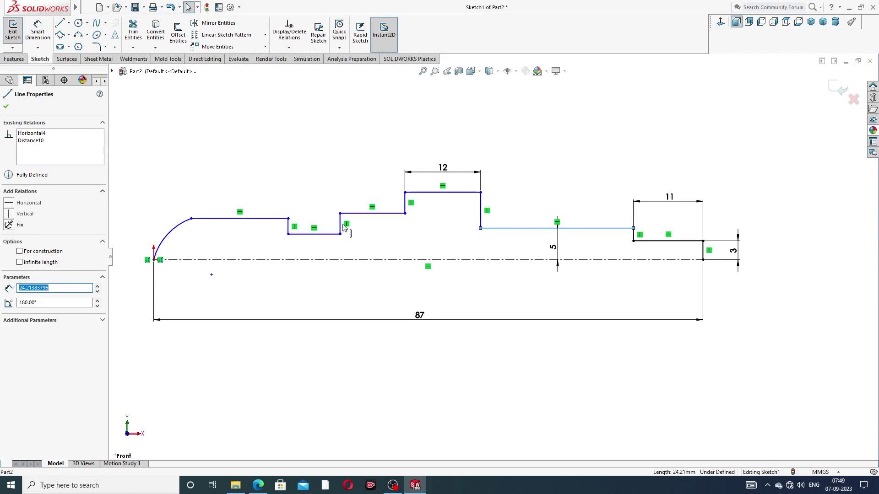
left_click(366, 217, "ctrl")
left_click(275, 223, "ctrl")
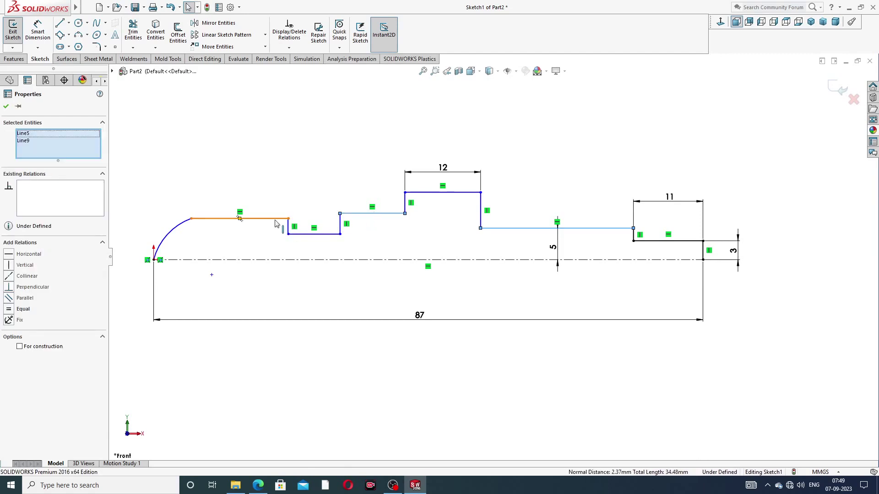
left_click(323, 182)
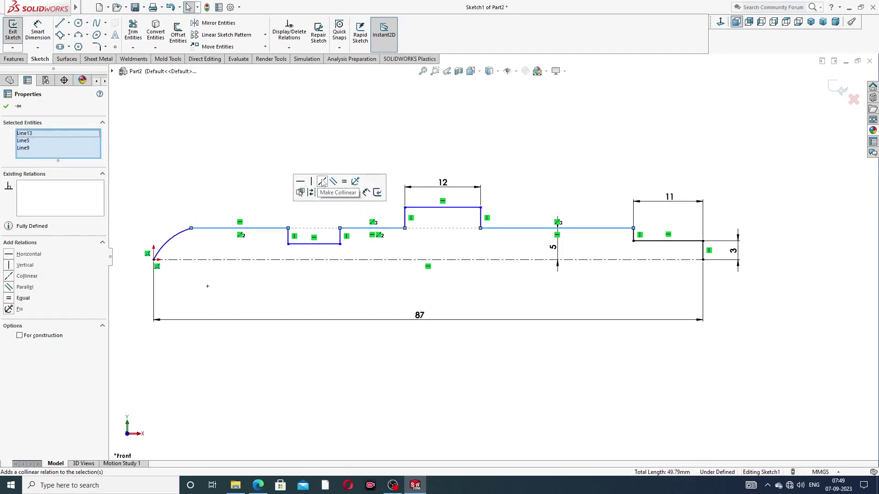
left_click(557, 146)
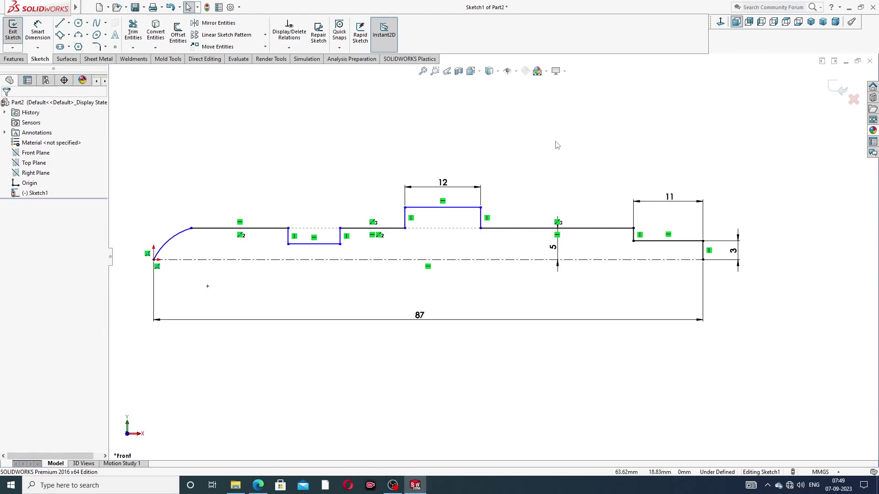
Dimension the collar's top line 7 mm from the centerline
left_click(37, 31)
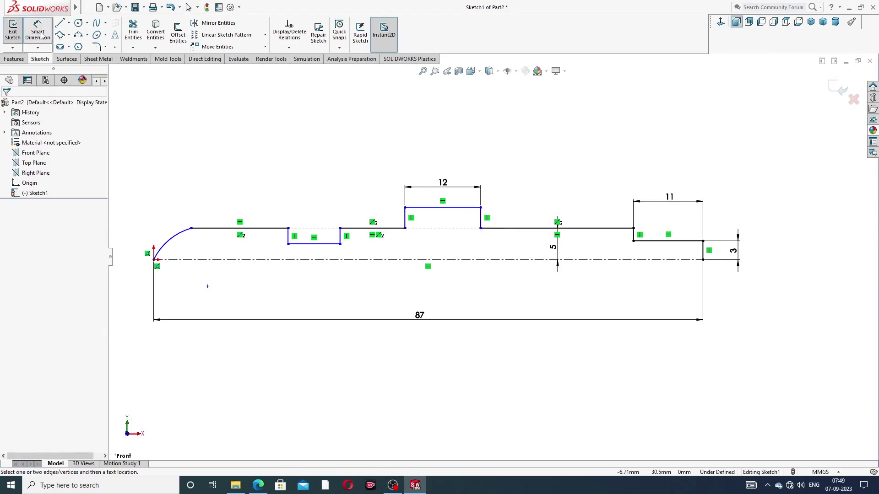
left_click(453, 208)
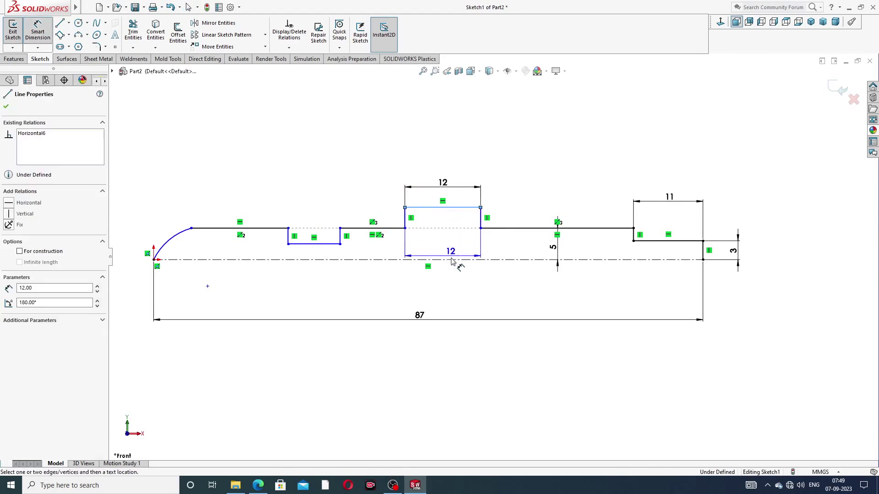
left_click(451, 260)
left_click(452, 242)
type("7")
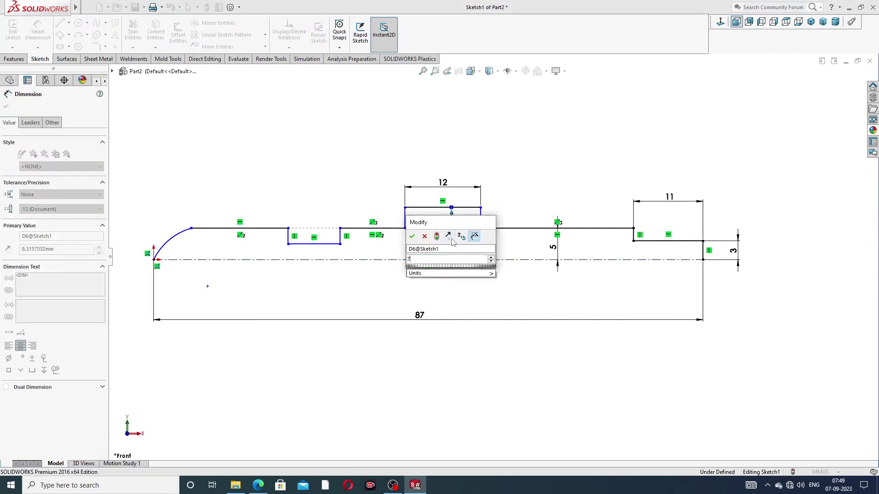
key("Return")
left_click(264, 228)
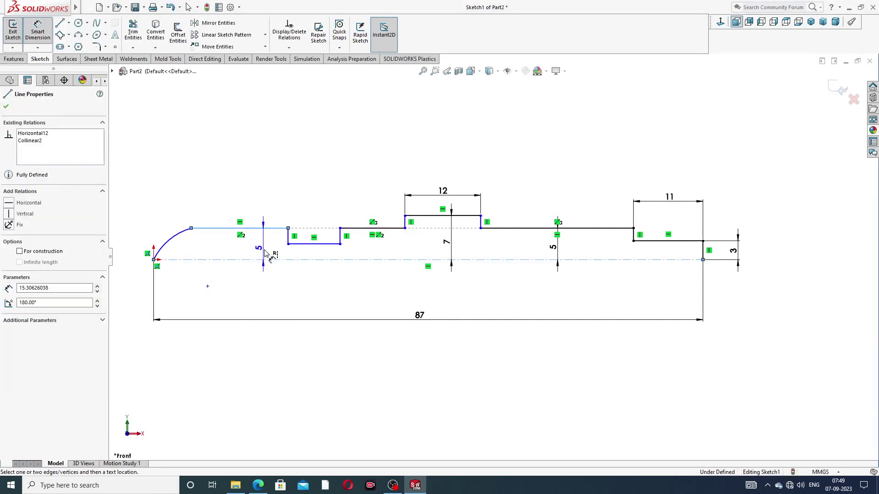
left_click(267, 260)
left_click(268, 249)
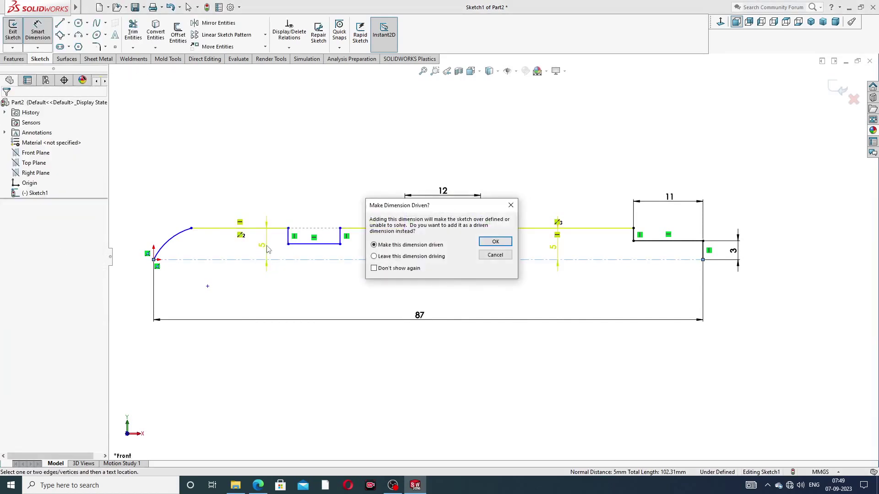
left_click(510, 204)
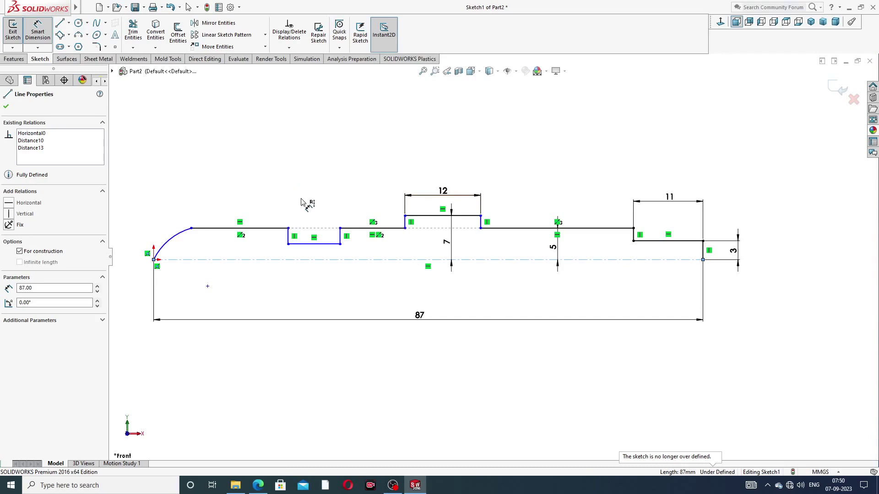
Dimension the groove's bottom line 4 mm from the centerline and shift the dimension slightly toward the arc
left_click(316, 245)
left_click(324, 260)
left_click(326, 254)
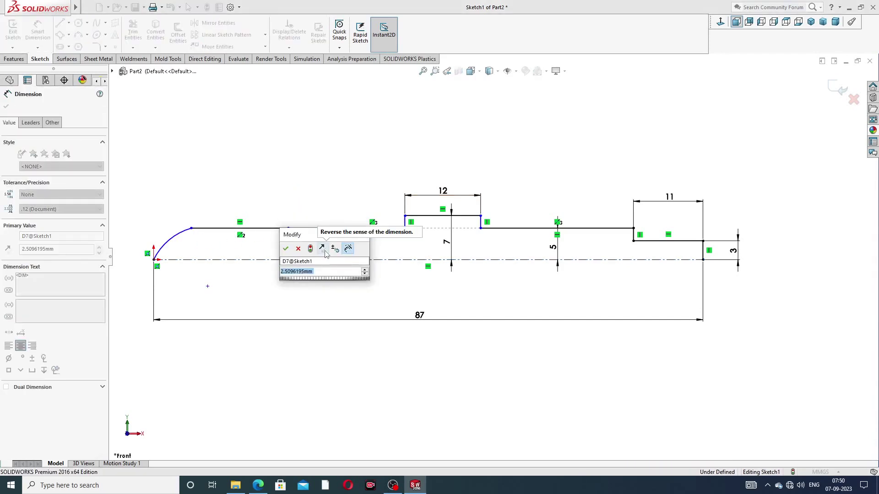
type("4")
key("Return")
left_click(511, 151)
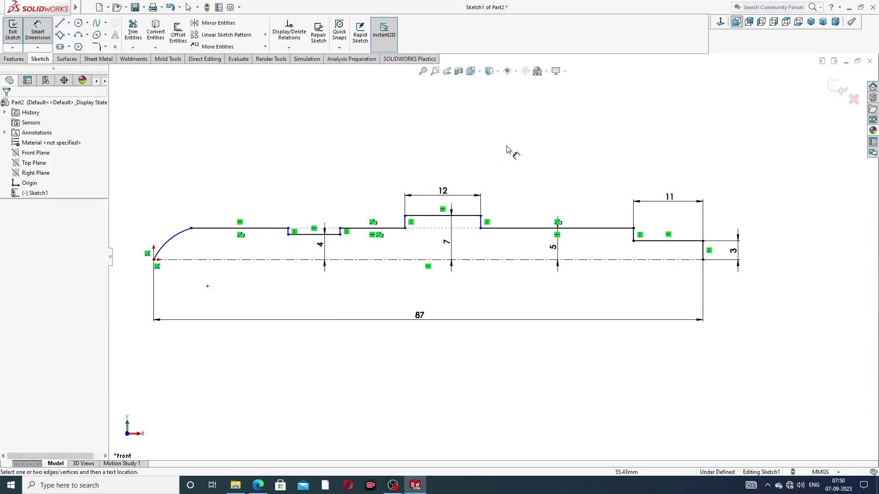
left_click(320, 250)
right_click(559, 169)
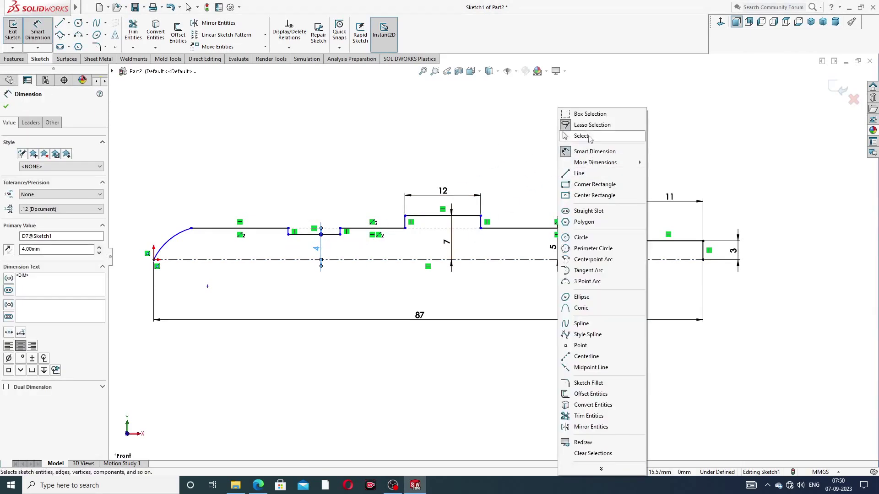
Dimension the rounded end arc's radius as 12 mm
left_click(308, 311)
left_click(258, 485)
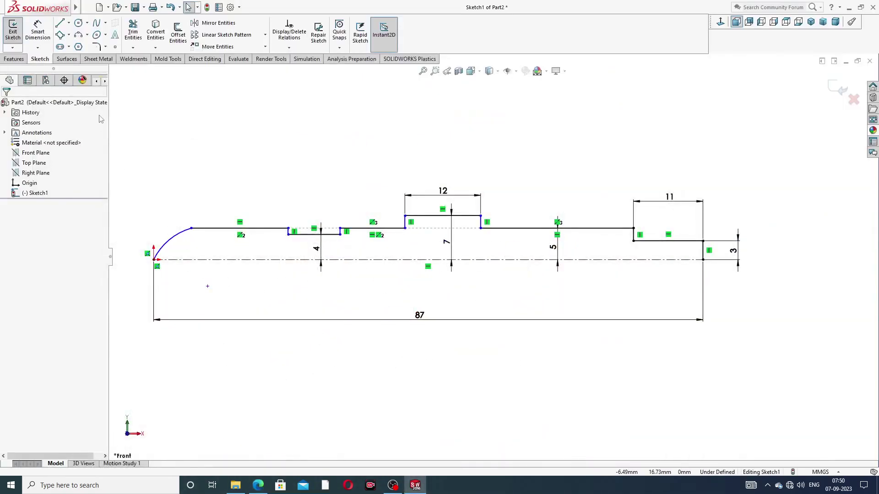
left_click(38, 35)
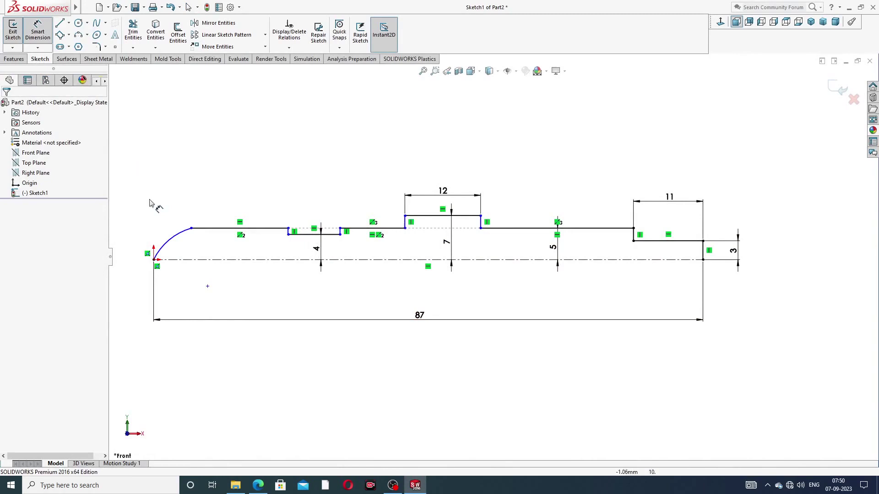
left_click(165, 242)
left_click(153, 232)
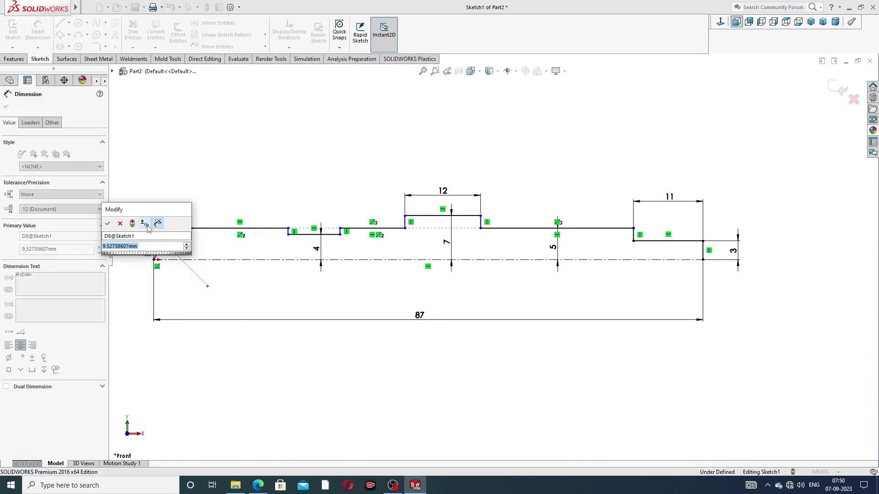
key("Return")
left_click(218, 190)
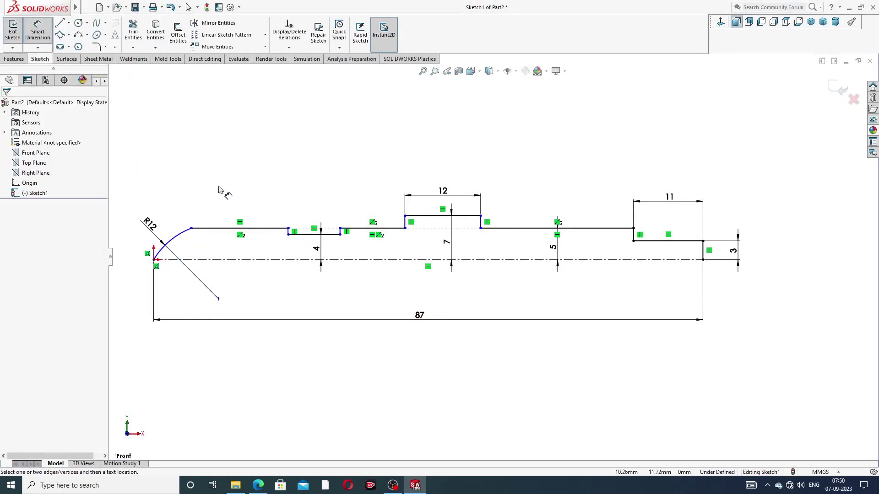
Dimension the horizontal distance from the origin to the groove's near edge as 7 mm, after checking the spindle drawing
scroll(220, 191, "up", 1)
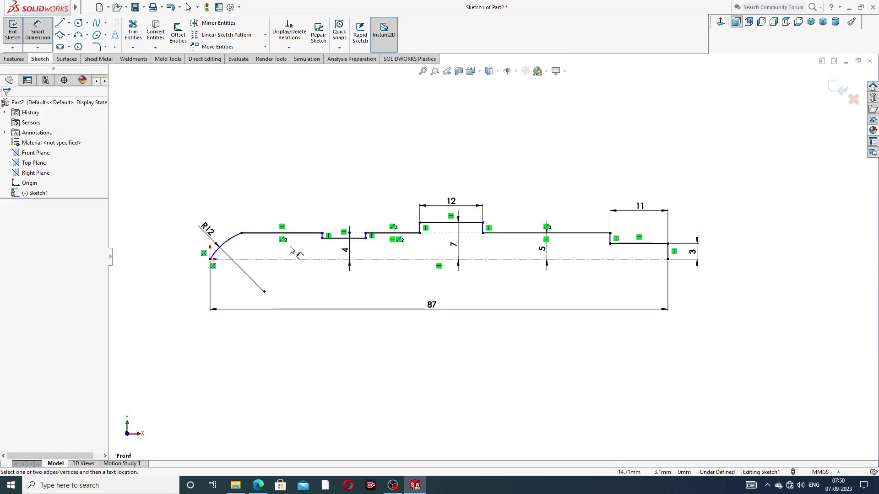
scroll(292, 252, "down", 1)
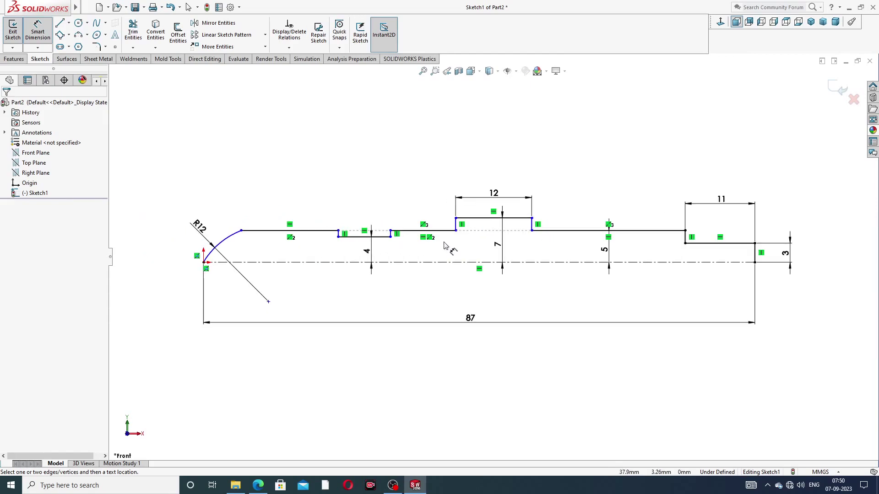
scroll(398, 250, "down", 1)
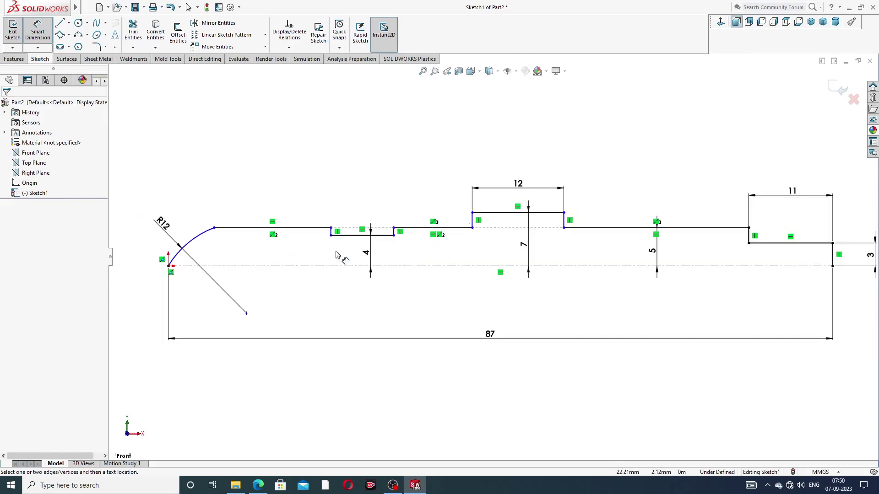
left_click(258, 485)
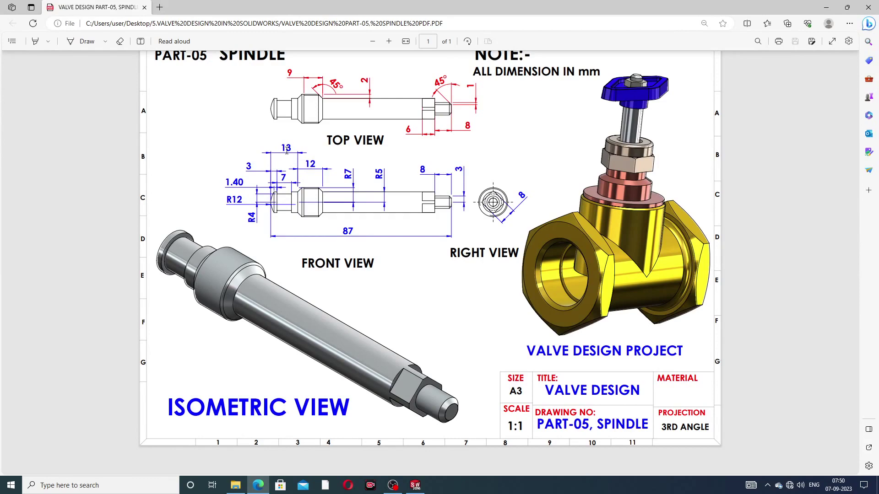
left_click(258, 485)
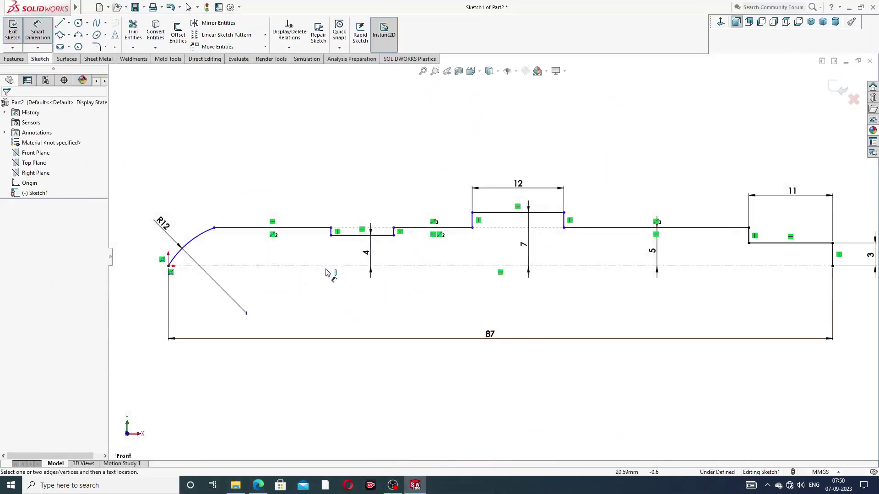
left_click(168, 266)
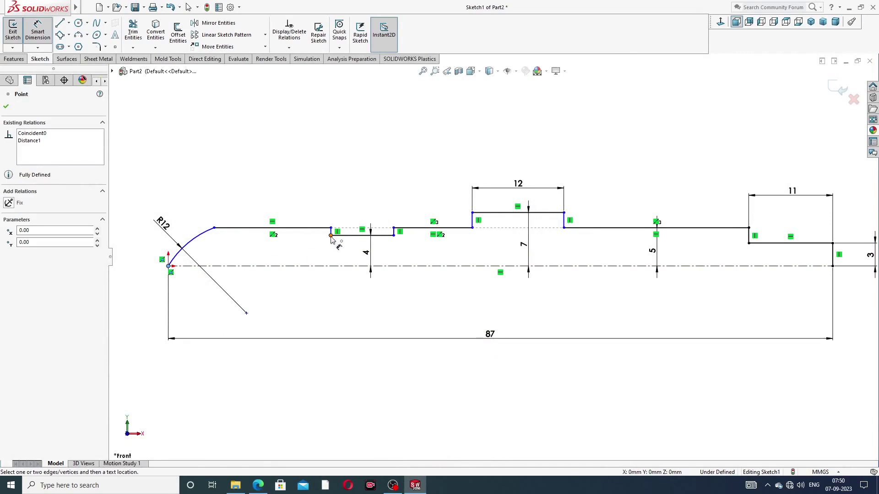
left_click(331, 228)
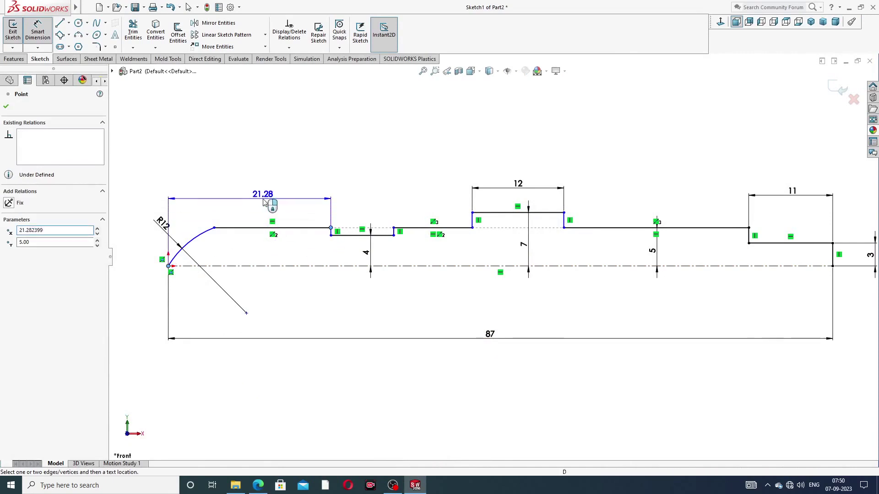
left_click(264, 203)
type("7")
key("Return")
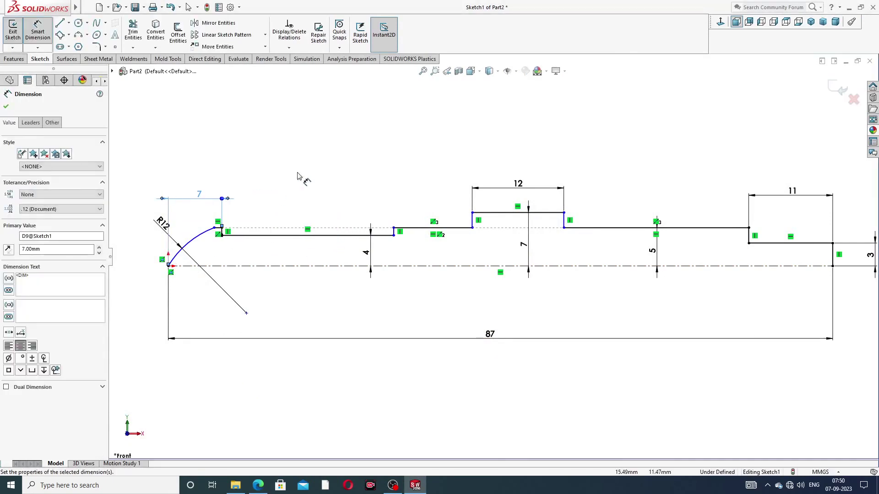
left_click(299, 175)
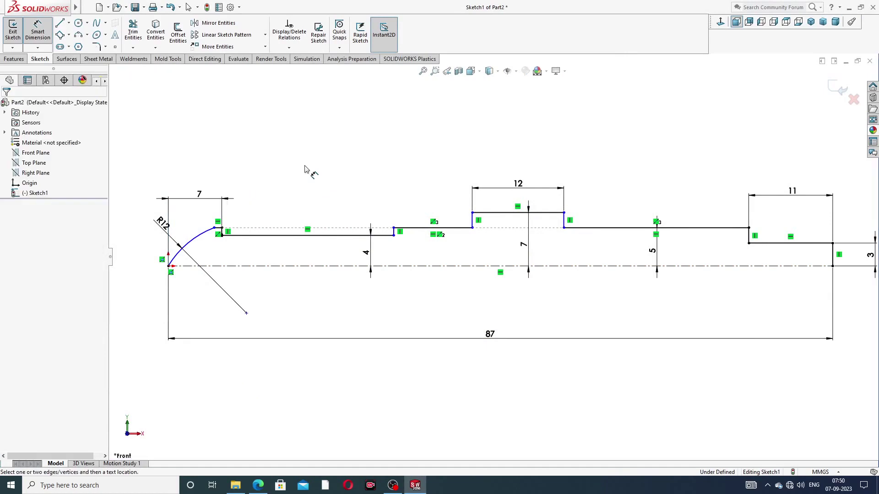
Dimension the horizontal distance from the origin to the collar's near edge as 13 mm
left_click(169, 266)
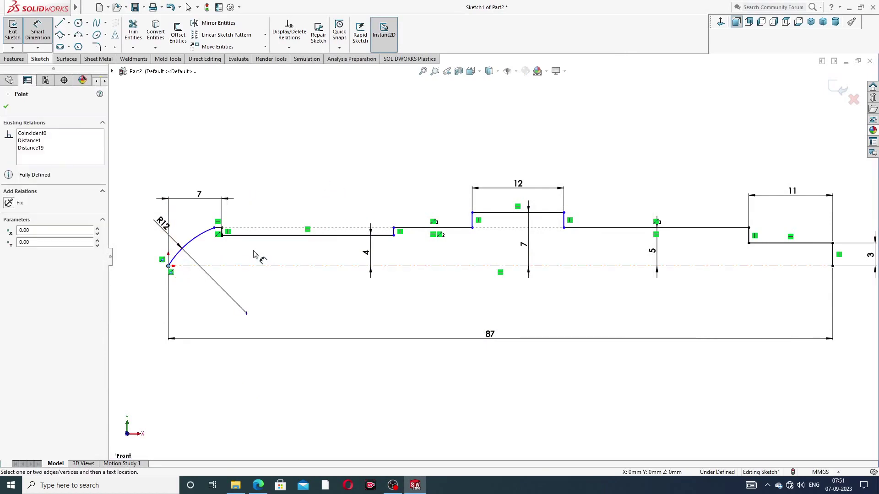
left_click(473, 213)
left_click(339, 178)
type("1")
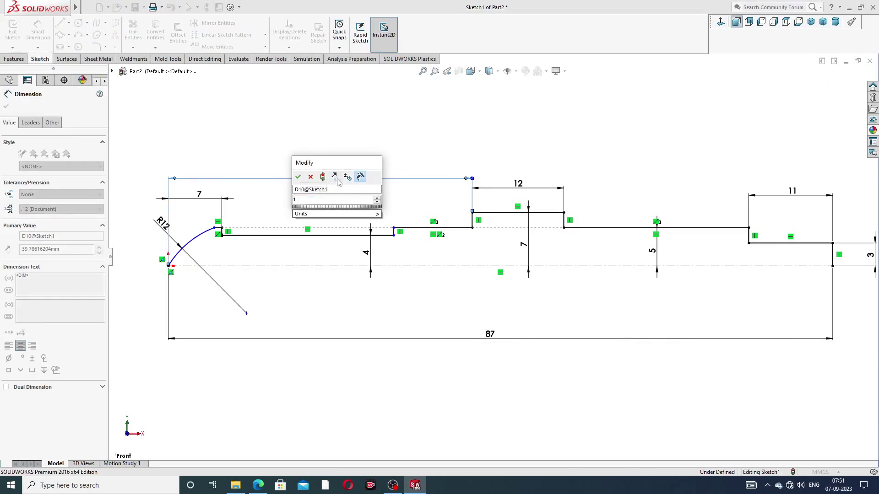
type("3")
key("Return")
left_click(401, 157)
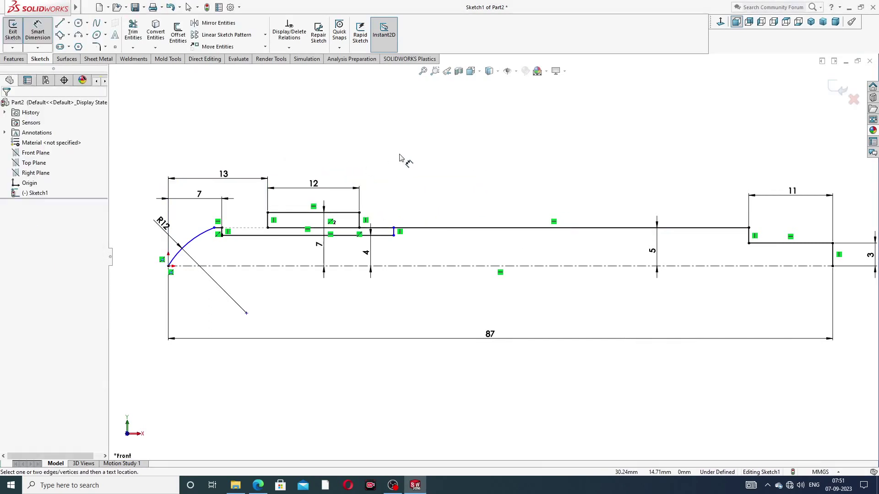
Move the groove's far lower corner back between the arc and the collar, about 11.7 mm from the origin
scroll(331, 247, "down", 1)
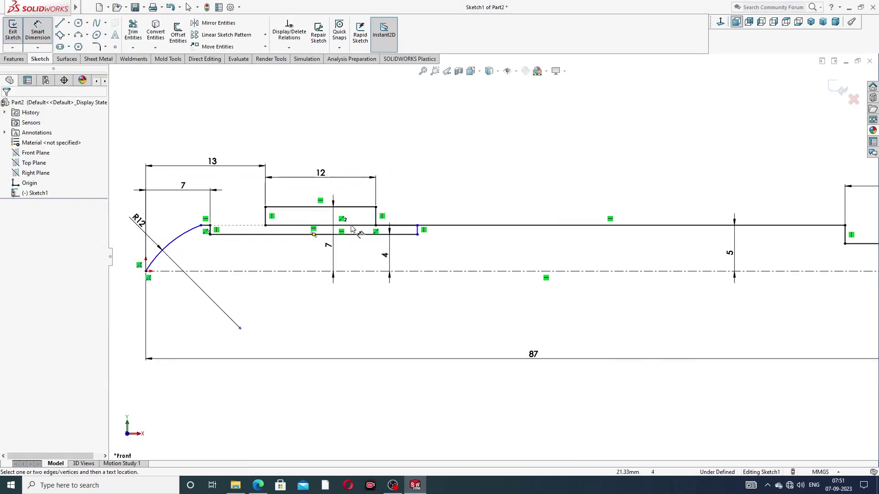
right_click(468, 154)
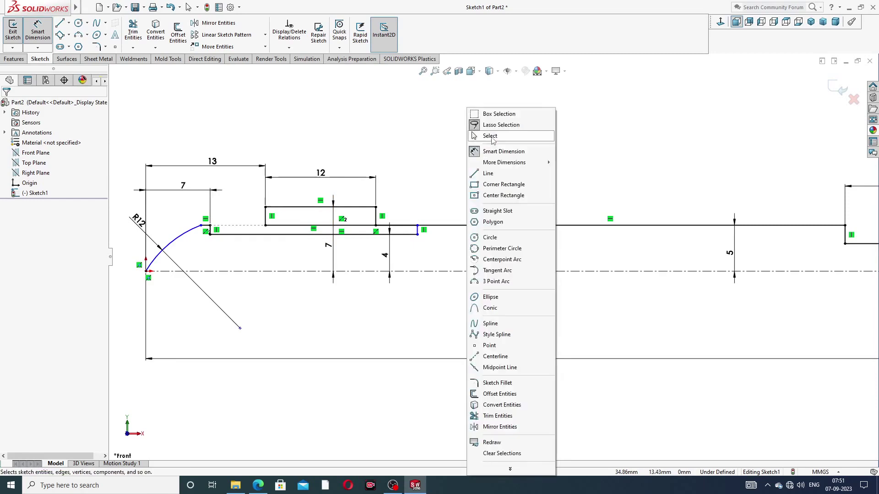
left_click(490, 135)
left_click_drag(418, 236, 255, 240)
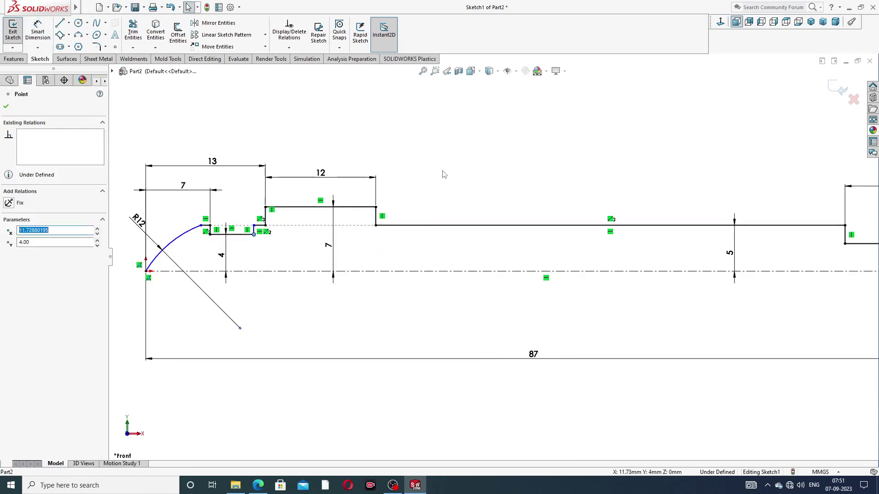
left_click(283, 244)
Add an equal relation between the groove's two vertical side lines
scroll(251, 239, "down", 2)
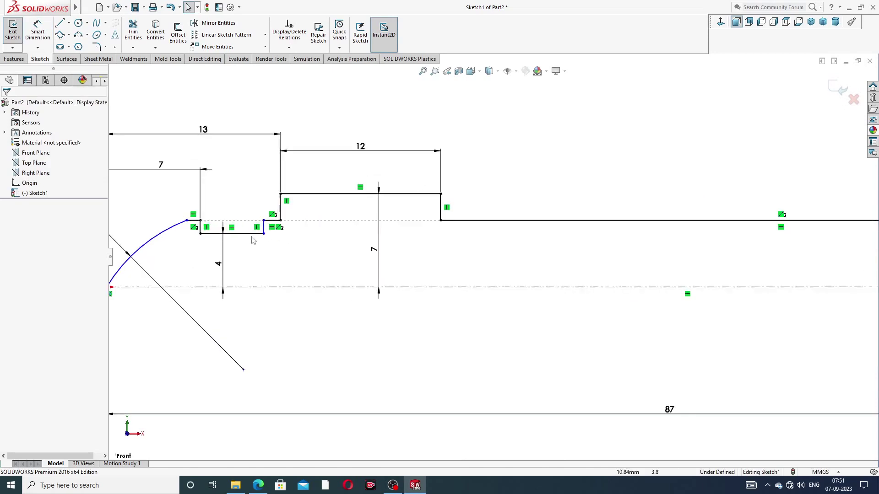
scroll(254, 238, "down", 2)
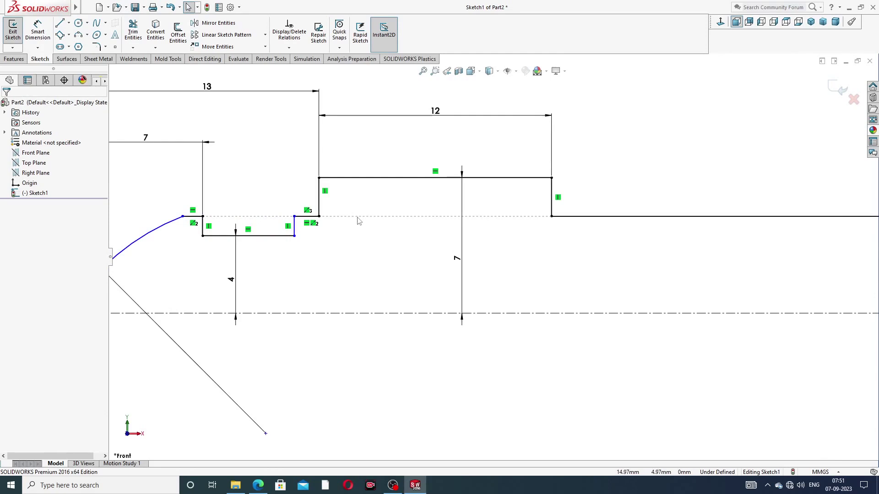
scroll(359, 222, "up", 2)
key("z")
key("z")
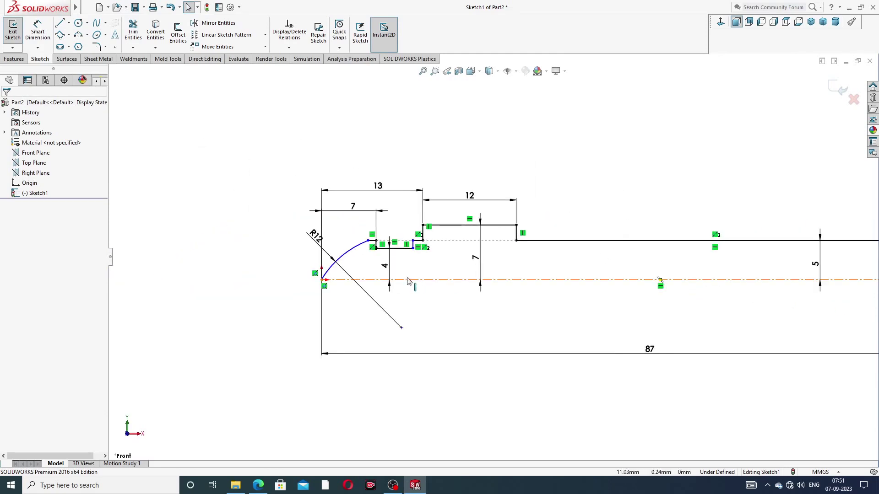
scroll(384, 257, "down", 5)
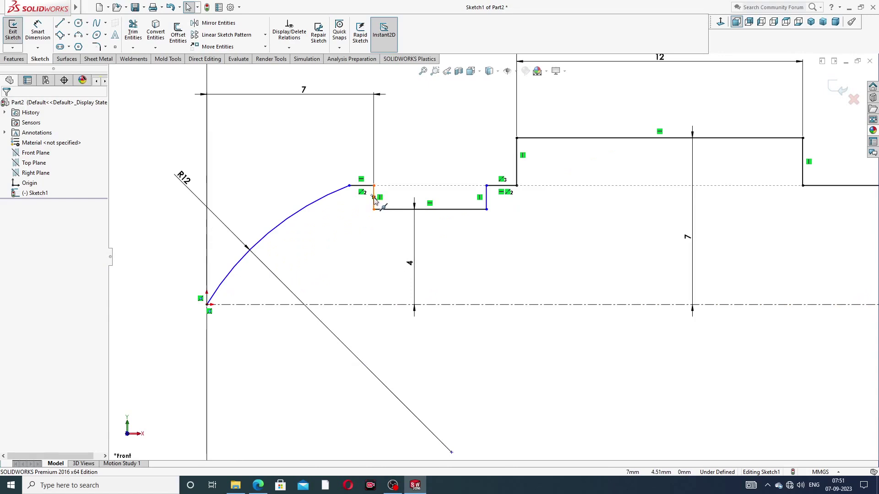
left_click(374, 196)
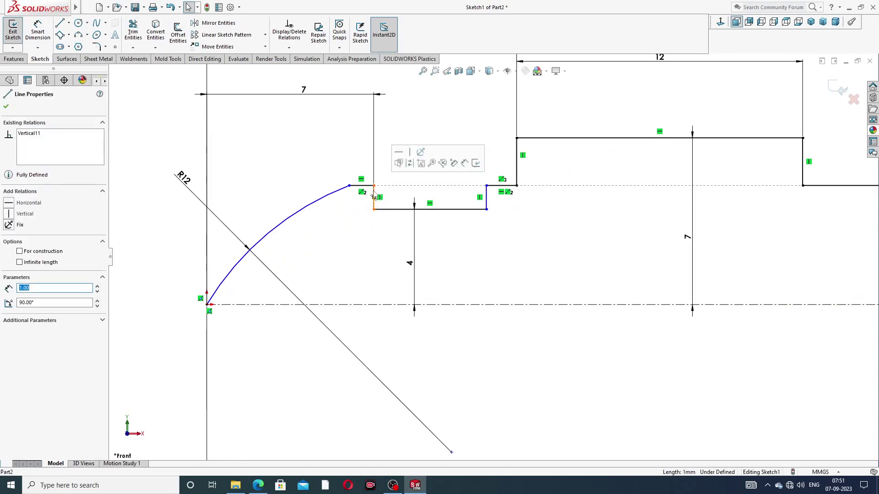
left_click(486, 198, "ctrl")
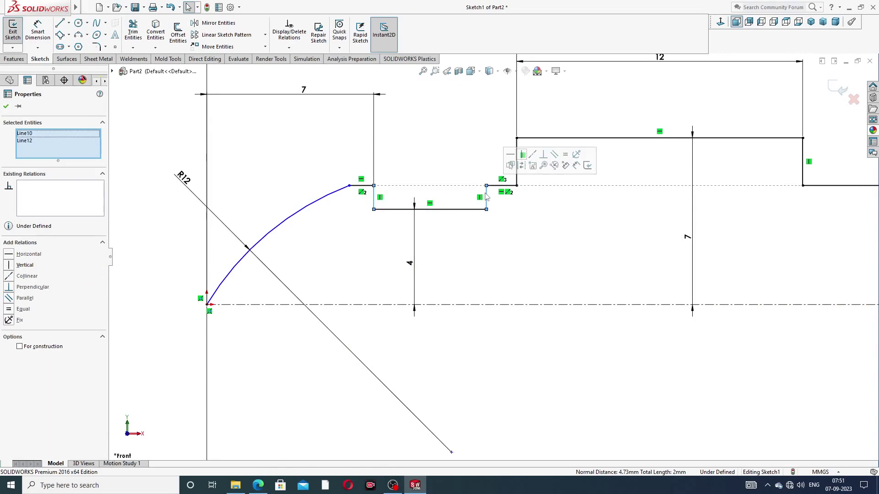
left_click(565, 154)
left_click(546, 233)
Check the spindle drawing and set the distance from the origin to the groove's near edge to 3 mm
scroll(546, 233, "up", 2)
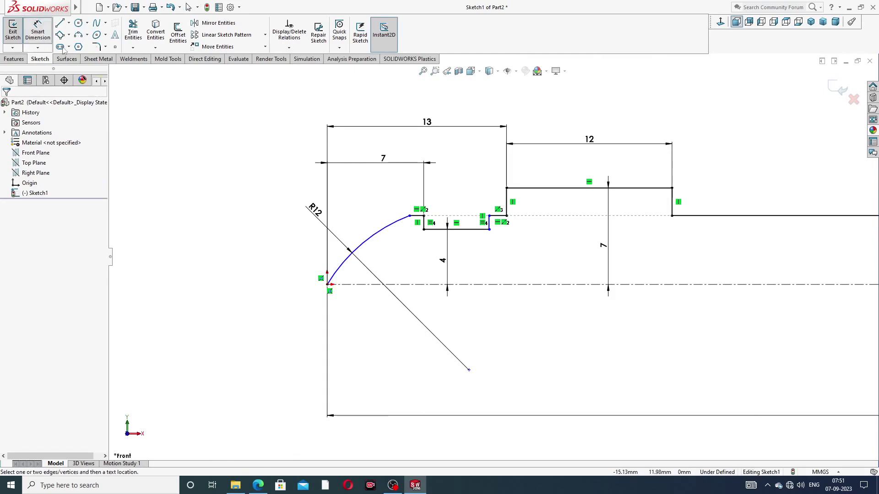
left_click(258, 485)
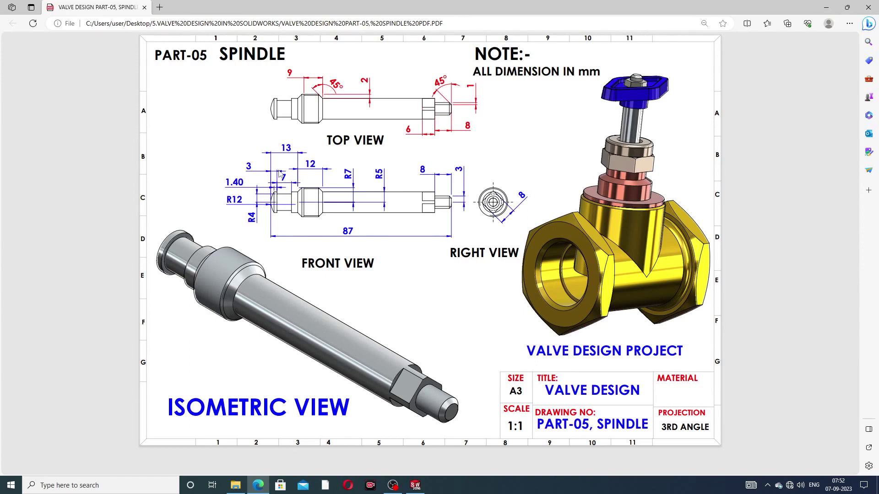
left_click(258, 485)
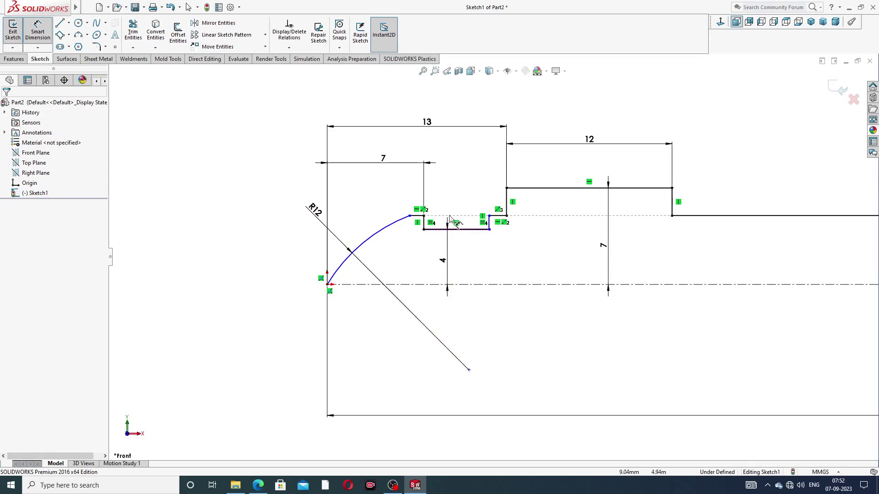
left_click(385, 167)
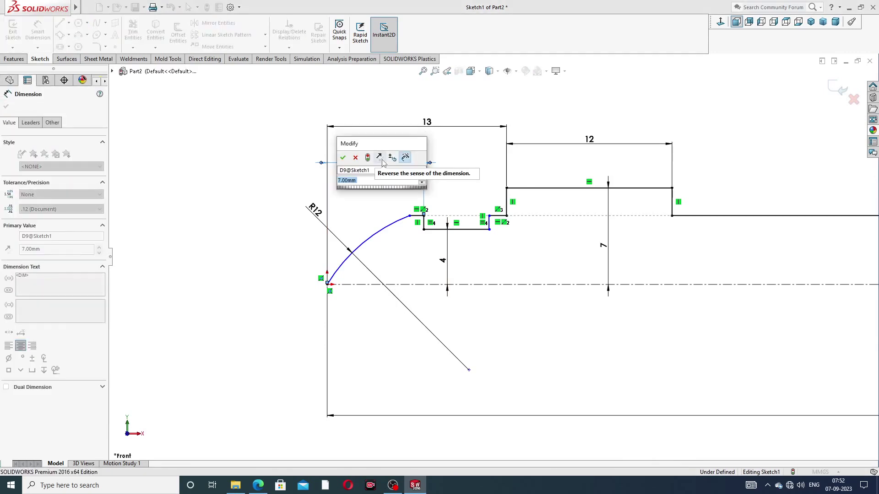
type("3")
key("Return")
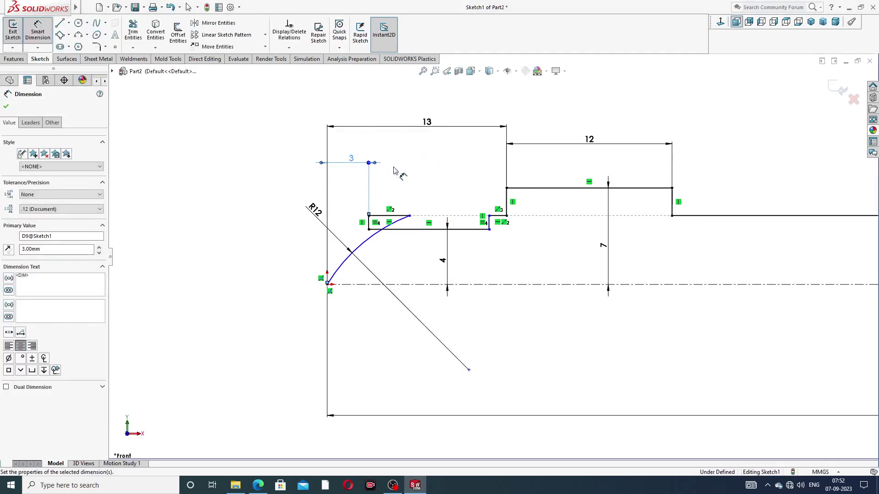
Move the arc's upper endpoint to about 1.6 mm from the origin horizontally and reposition its radius dimension outside the profile
right_click(422, 187)
left_click(452, 136)
left_click_drag(410, 215, 350, 246)
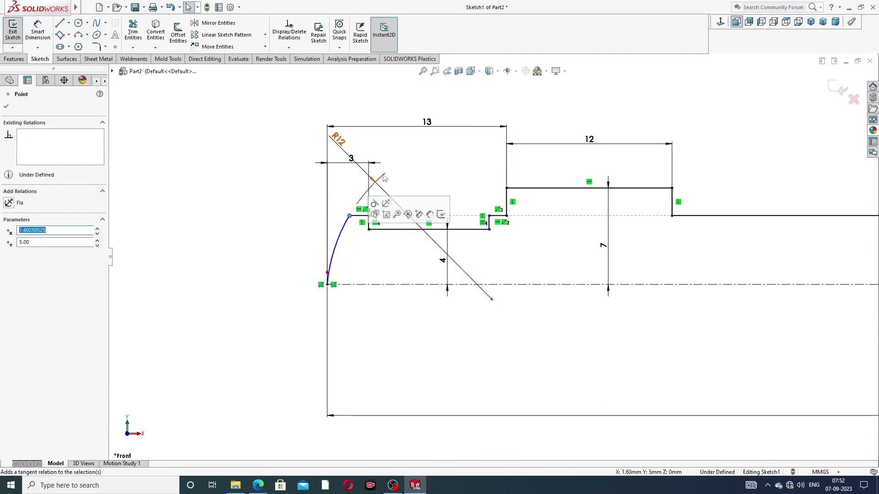
left_click(281, 161)
left_click_drag(339, 141, 288, 244)
key("Escape")
Dimension the groove's bottom line length as 7 mm
left_click(38, 31)
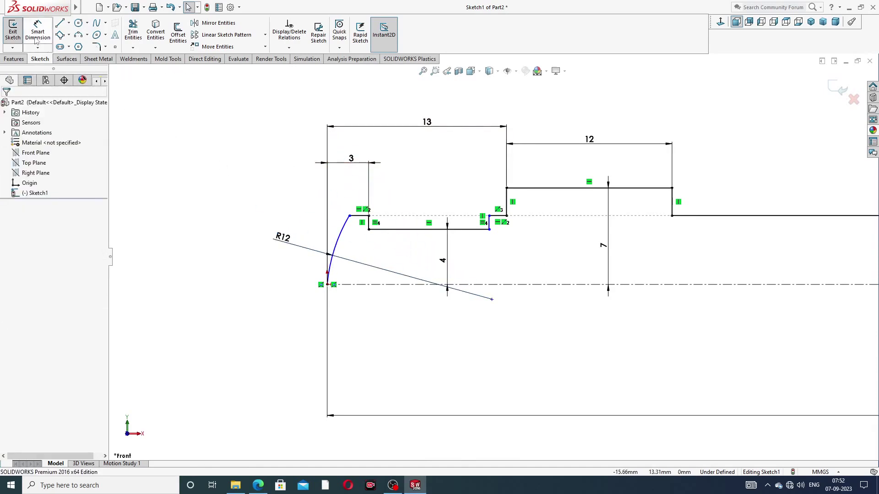
left_click(437, 230)
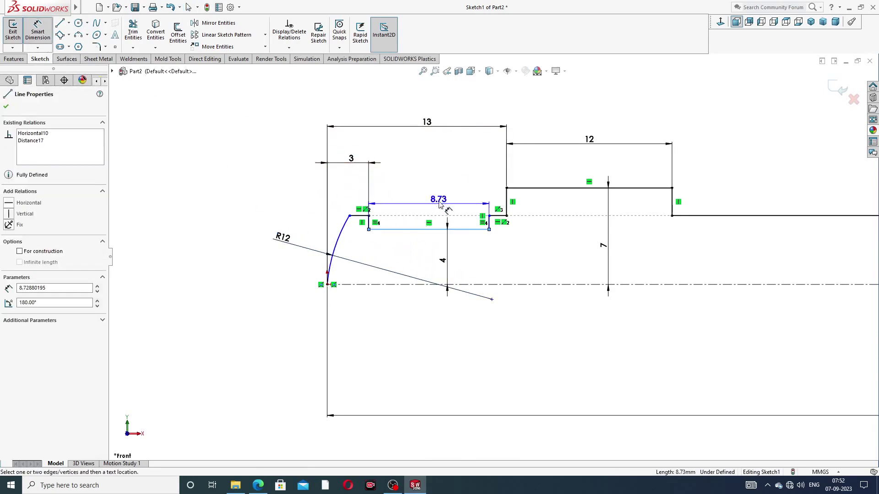
left_click(435, 186)
type("7")
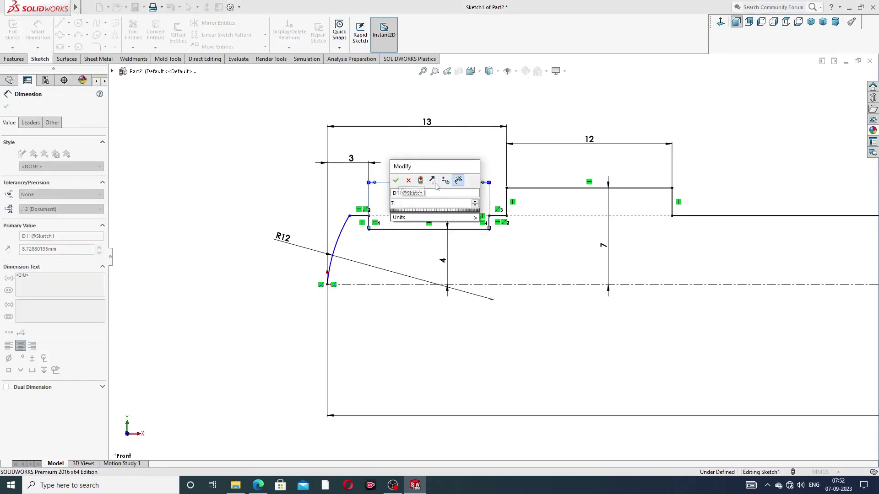
key("Return")
left_click(551, 109)
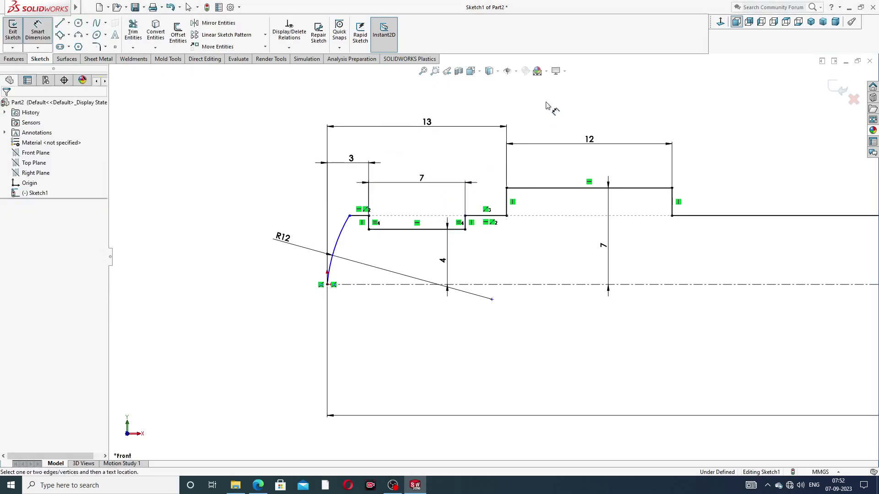
Raise the groove length dimension, dimension the short horizontal line between the arc and the groove, and compare it with the spindle drawing
left_click(423, 181)
left_click(490, 112)
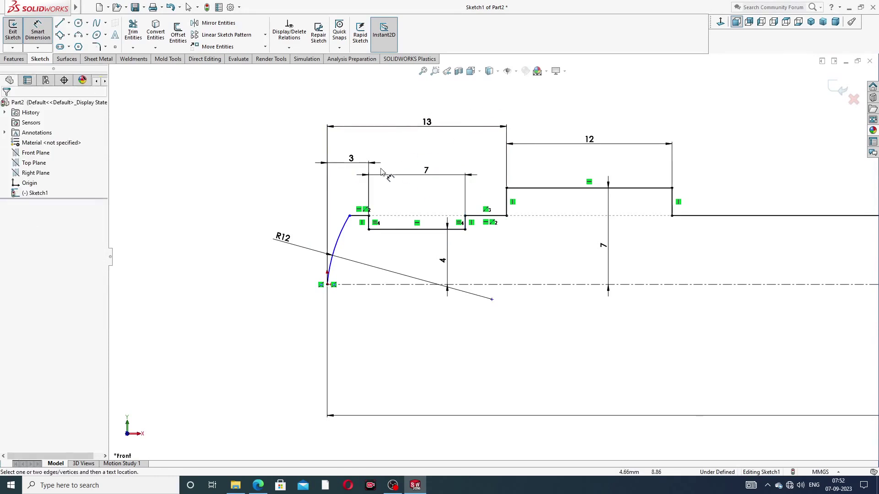
left_click(359, 216)
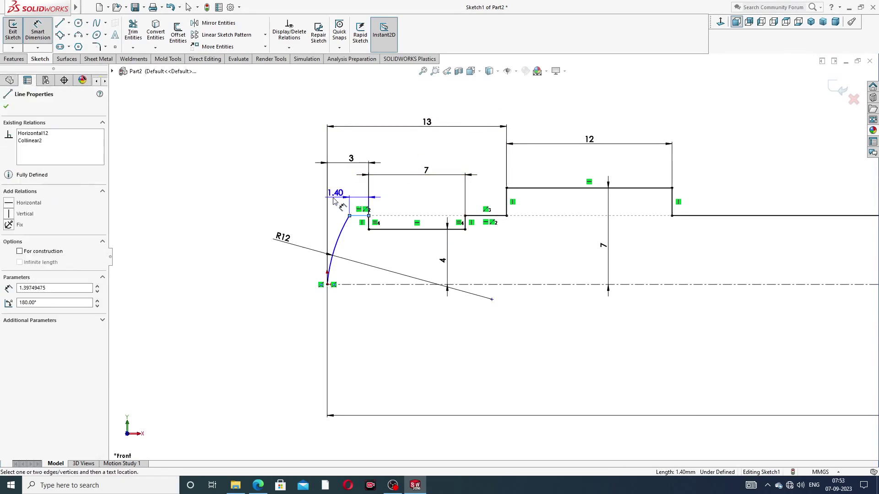
left_click(316, 201)
left_click(279, 196)
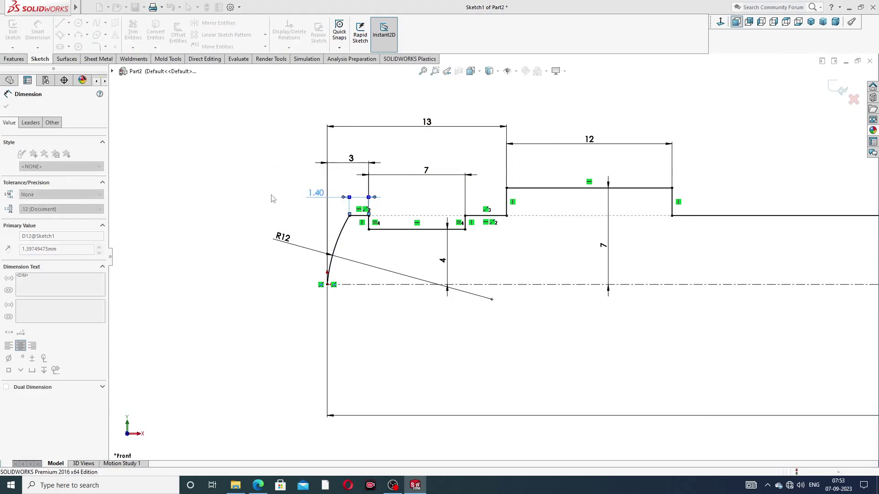
left_click(245, 183)
left_click(311, 190)
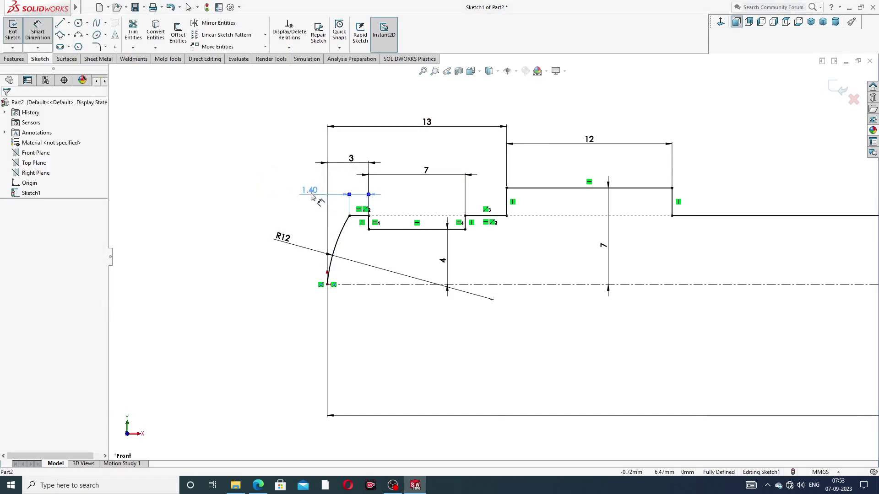
left_click(261, 484)
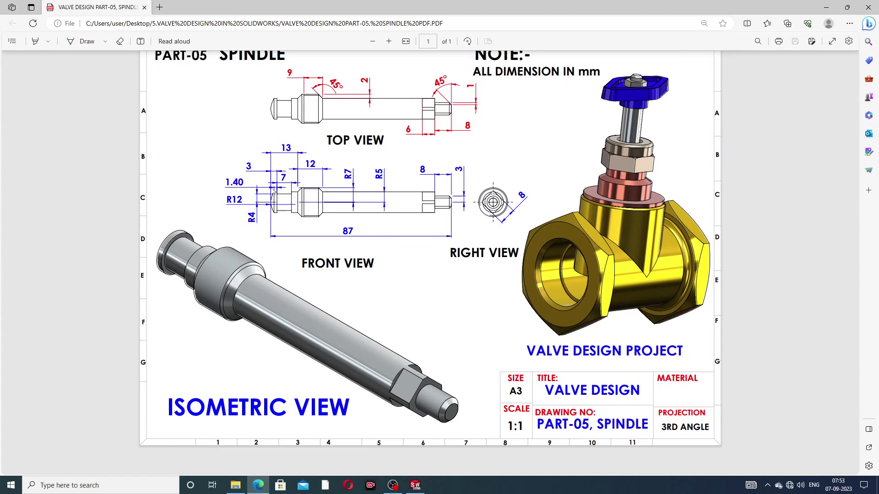
key("alt+Tab")
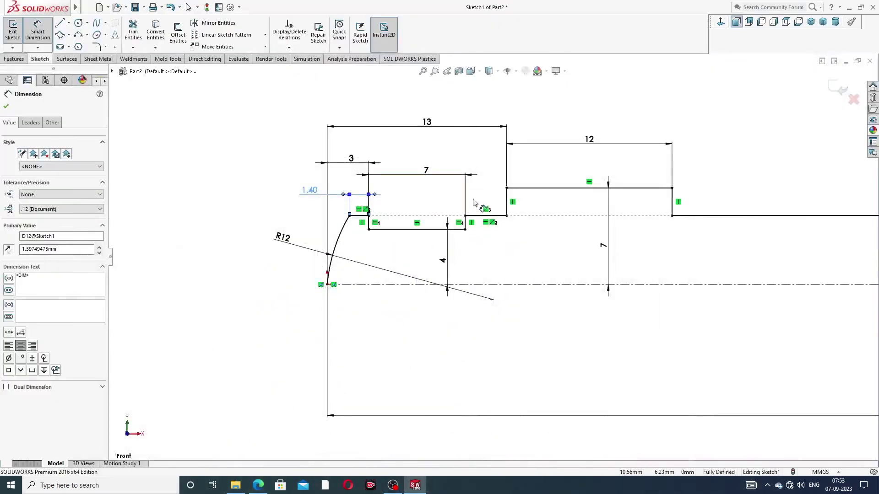
left_click(254, 215)
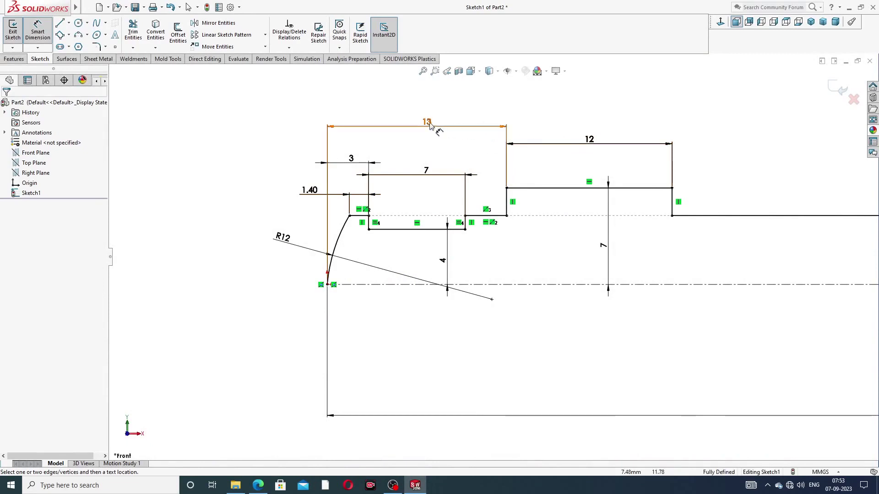
Rearrange the horizontal dimensions above the rounded end, groove and collar so they are evenly spaced and clear of each other
left_click_drag(428, 124, 437, 130)
left_click_drag(589, 140, 588, 131)
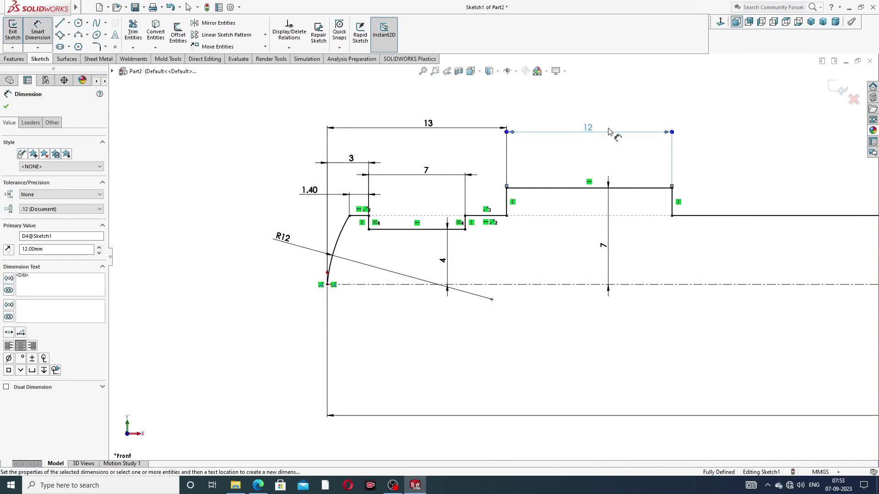
left_click(707, 127)
left_click_drag(442, 176, 420, 185)
left_click(559, 119)
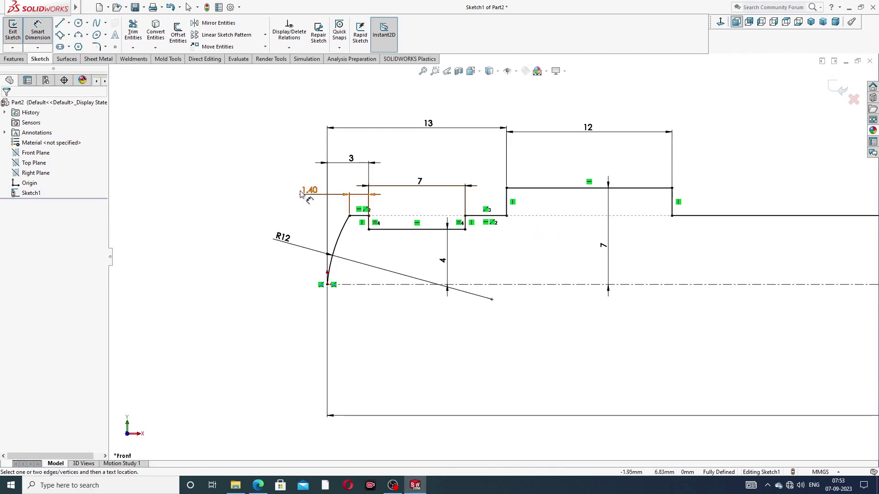
left_click_drag(310, 190, 271, 192)
left_click_drag(351, 159, 288, 164)
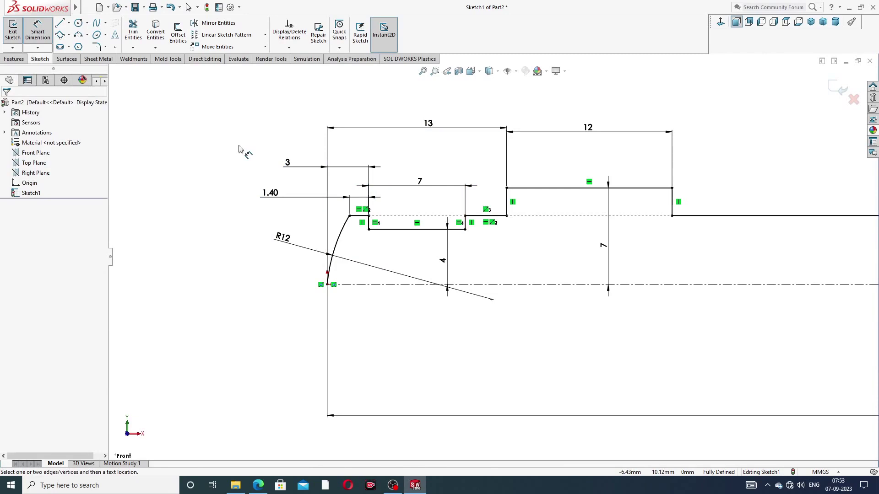
Reposition the groove and collar radius dimensions, bring the overall length dimension closer to the profile, and finish dimensioning
left_click_drag(443, 259, 431, 259)
left_click_drag(608, 250, 577, 249)
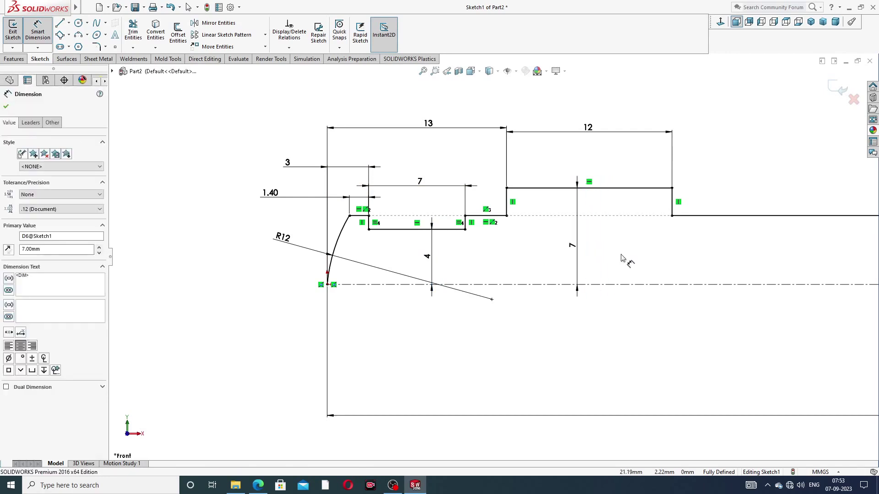
left_click(623, 259)
key("f")
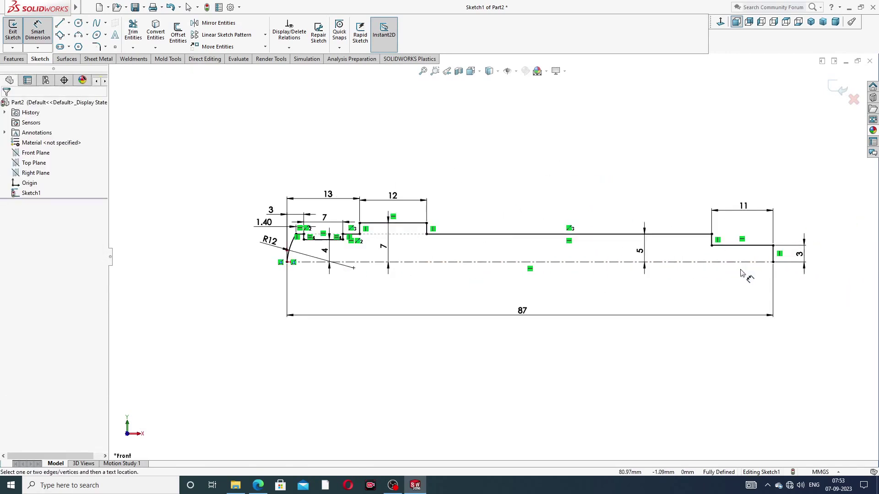
left_click_drag(521, 313, 526, 302)
left_click(751, 291)
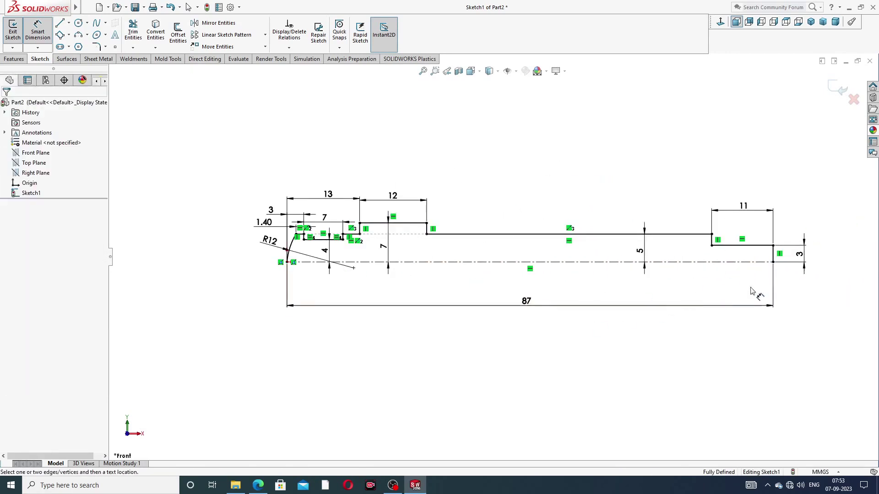
right_click(568, 143)
left_click(593, 136)
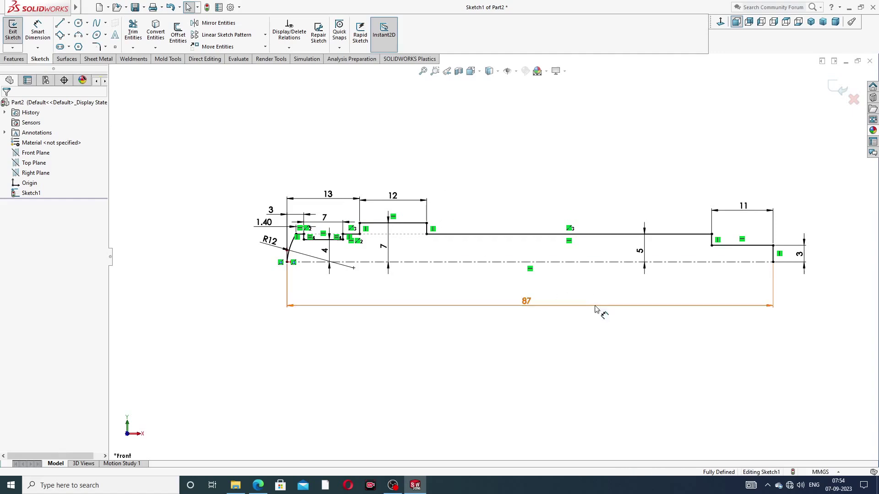
Revolve the half profile 360° about its centerline into a solid, letting the open sketch be closed automatically
scroll(594, 308, "down", 1)
scroll(289, 106, "up", 2)
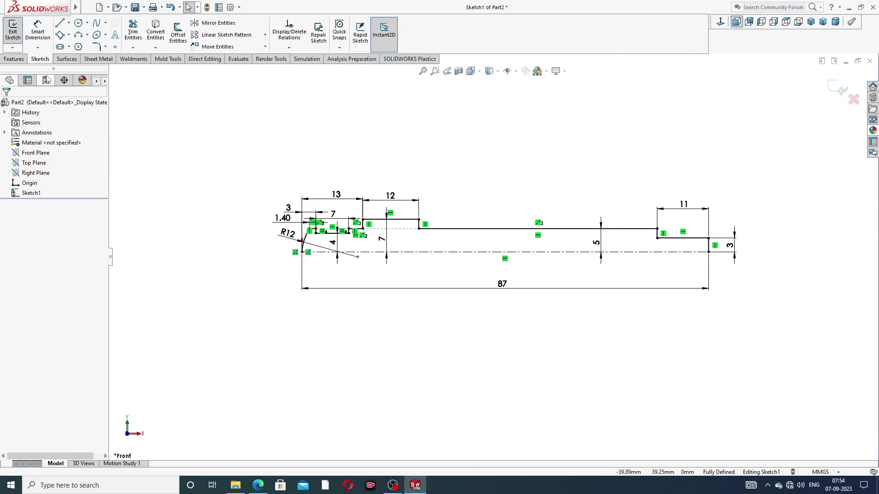
left_click(13, 58)
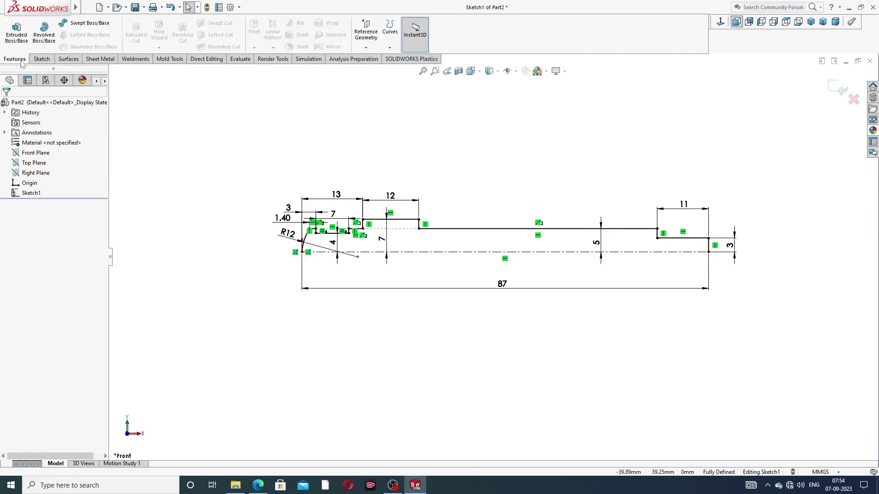
left_click(44, 33)
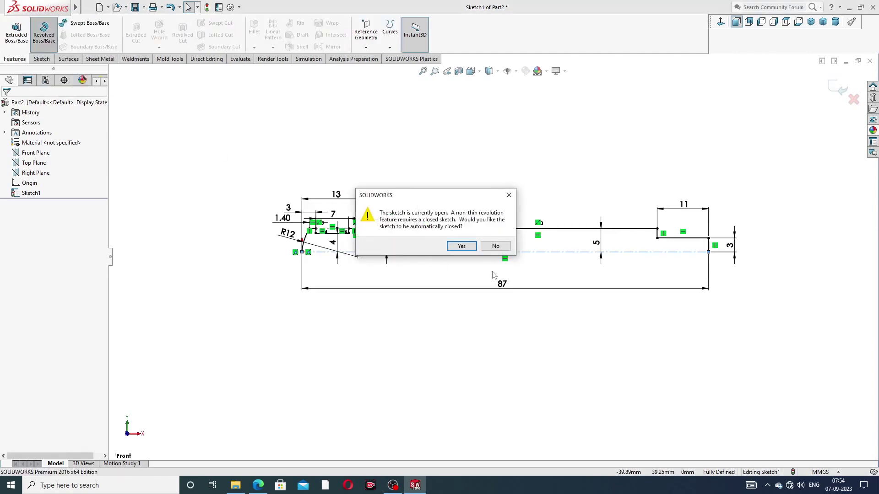
left_click(459, 246)
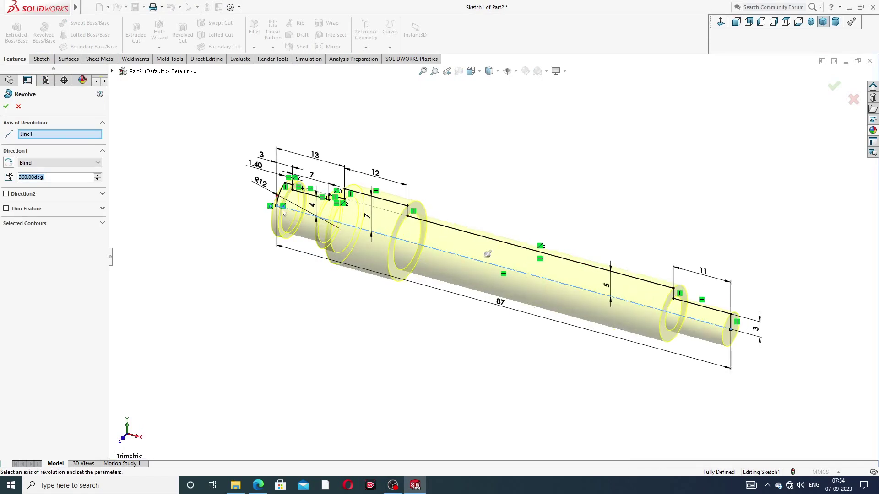
left_click(6, 106)
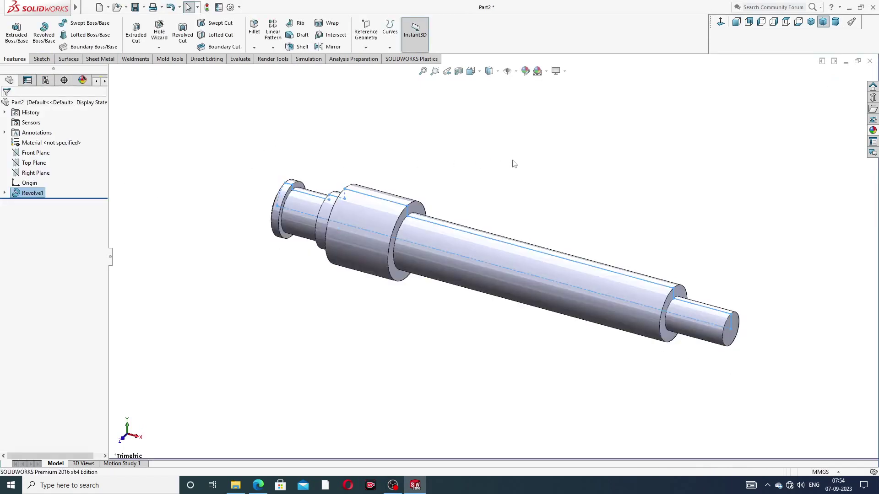
mouse_move(562, 261)
middle_mouse_down()
mouse_move(594, 235)
mouse_move(594, 188)
mouse_move(577, 202)
middle_mouse_up()
scroll(509, 252, "up", 2)
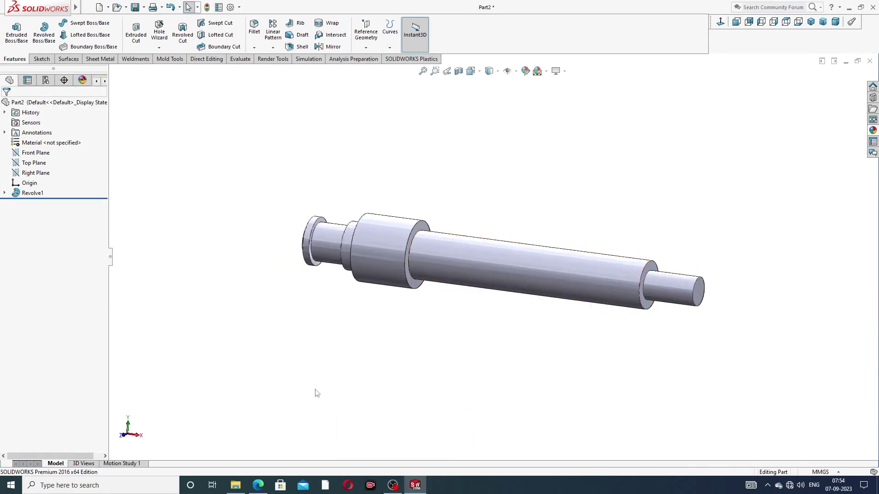
Check the chamfer sizes in the spindle drawing and chamfer the thin pin's outer end edge 1 mm at 45°
left_click(258, 485)
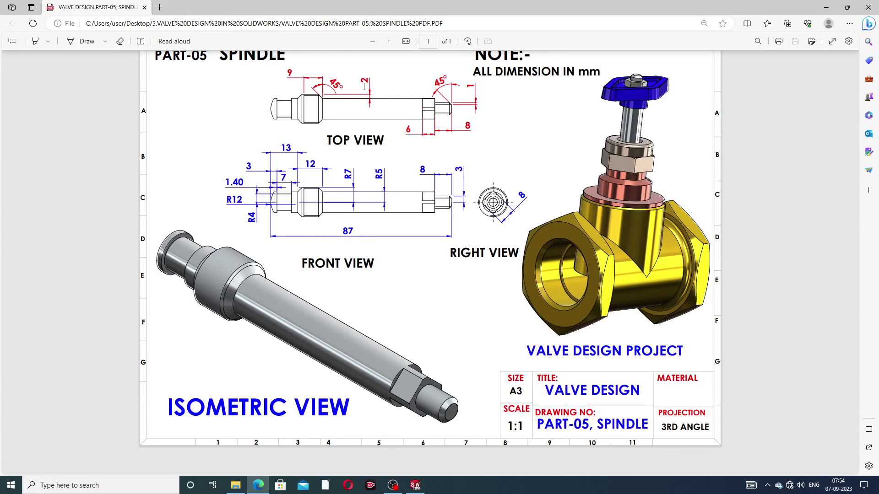
left_click(260, 484)
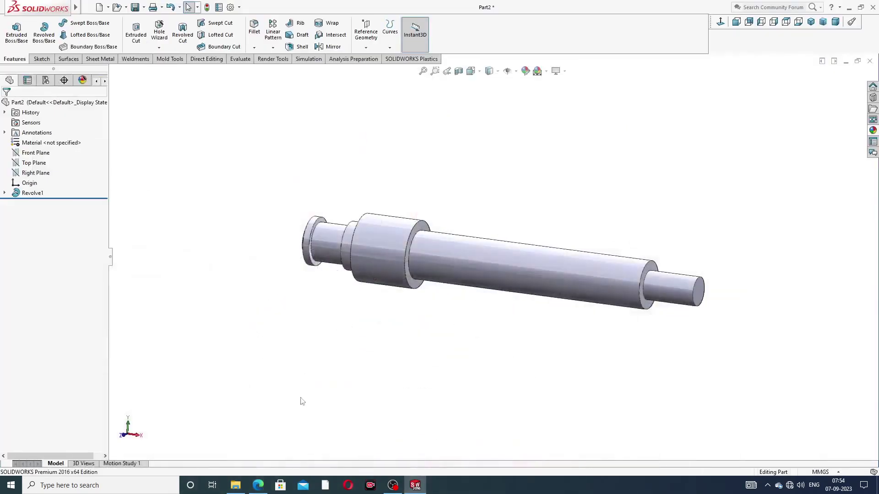
left_click(255, 49)
left_click(273, 70)
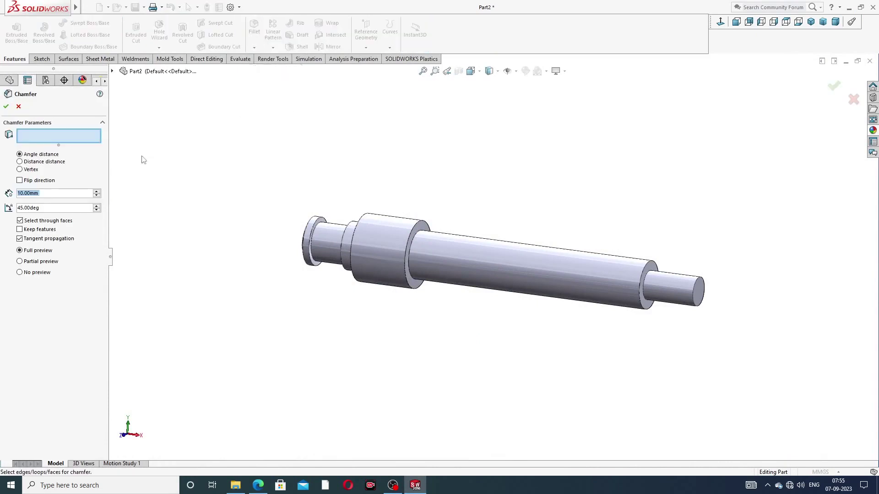
type("1")
key("Return")
scroll(685, 289, "down", 3)
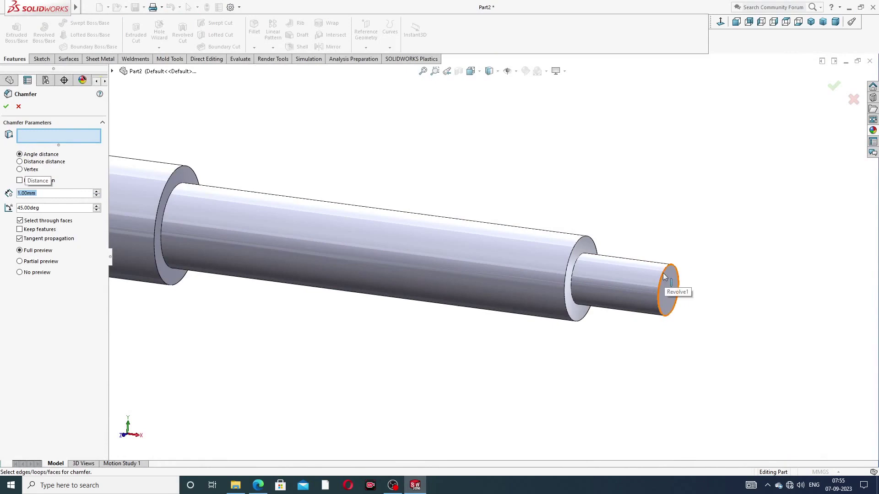
left_click(669, 290)
left_click(834, 86)
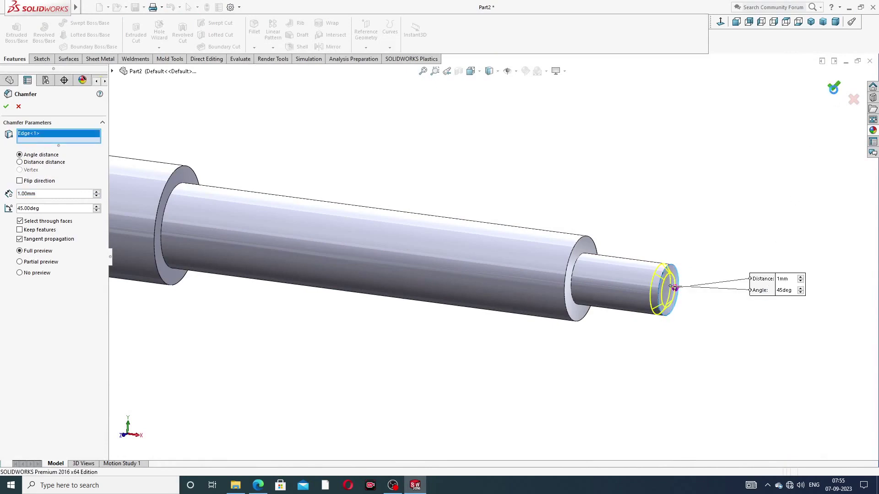
Chamfer both outer circular edges of the large collar 2 mm at 45°
left_click(254, 47)
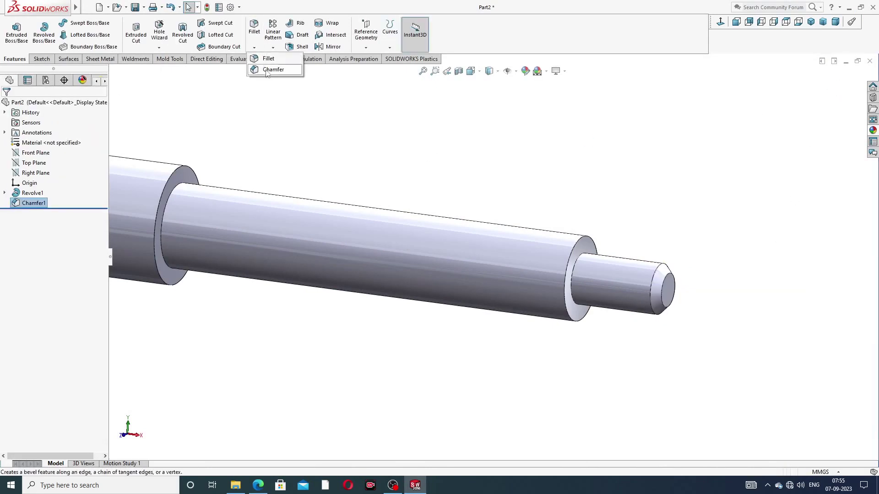
left_click(275, 72)
type("2")
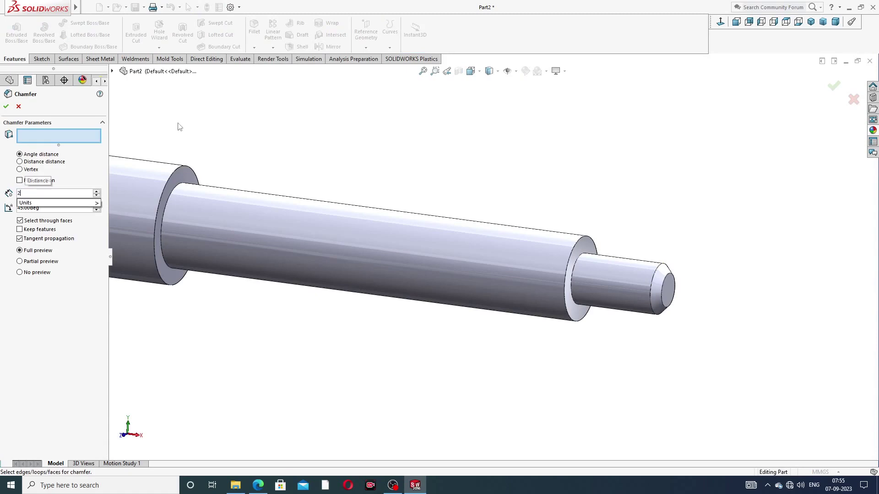
key("Return")
scroll(241, 178, "up", 3)
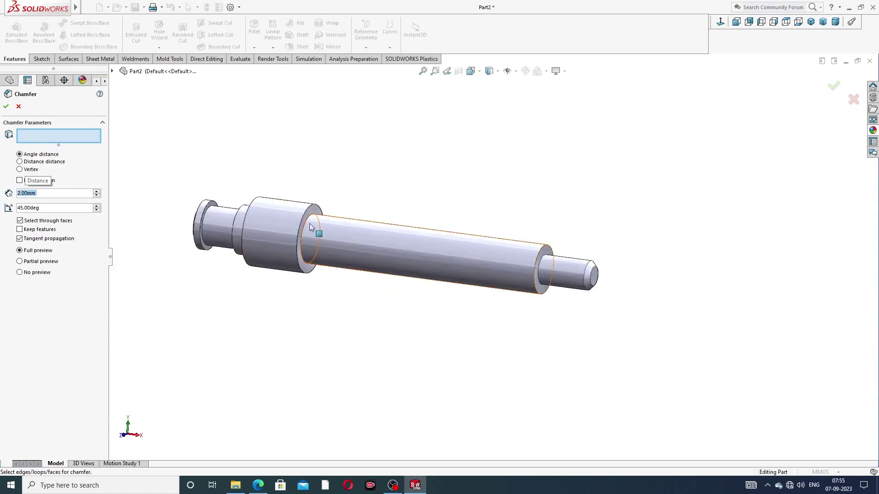
scroll(273, 202, "down", 3)
left_click(342, 203)
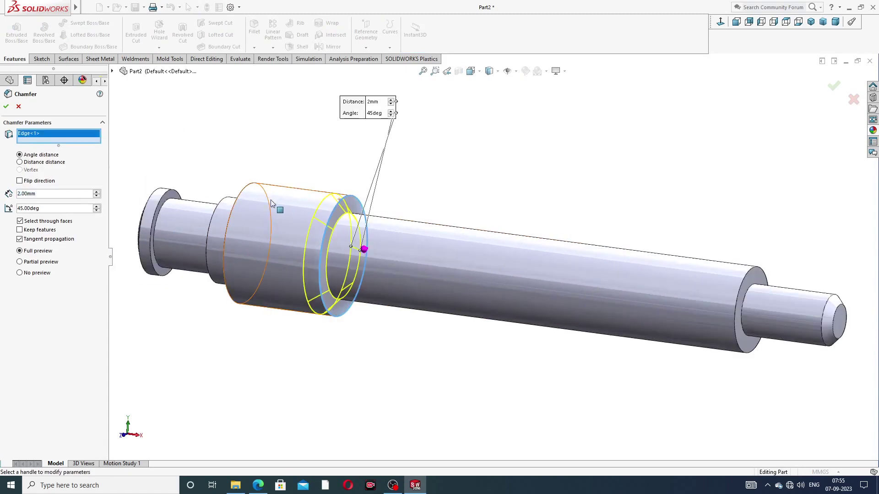
left_click(243, 192)
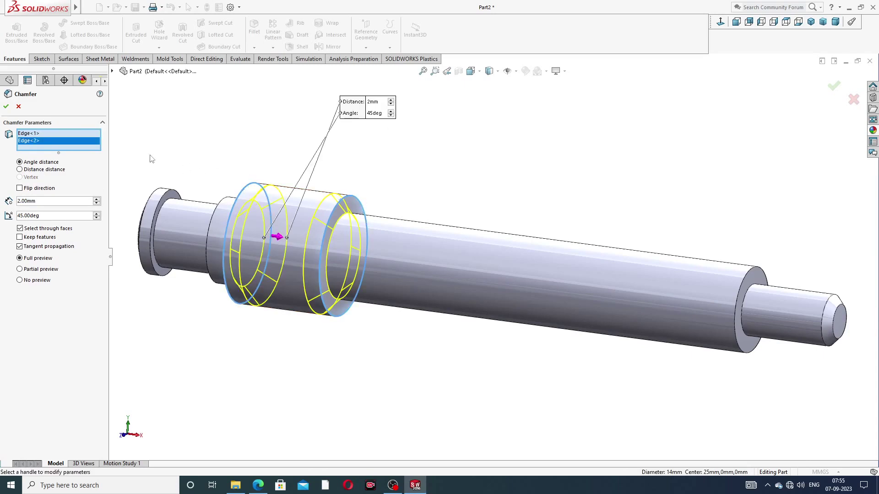
left_click(6, 108)
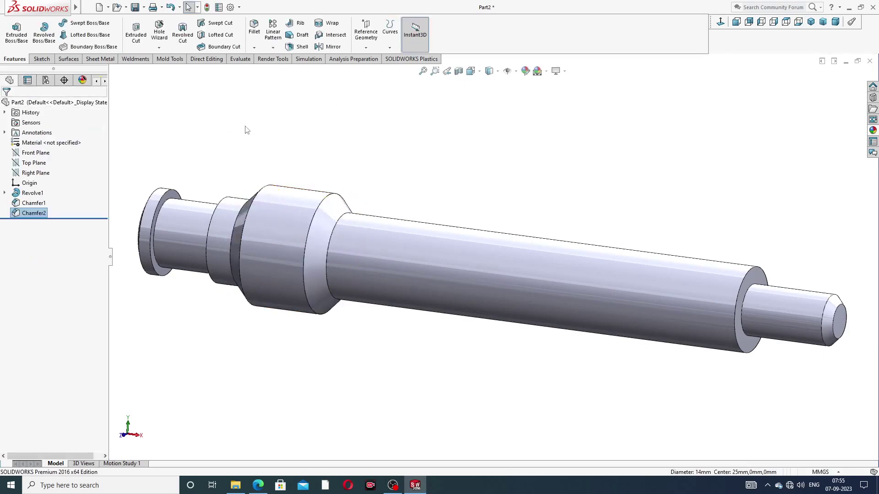
Check the squared end in the spindle drawing and start a sketch on the shaft's shoulder face beside the thin pin
scroll(332, 209, "up", 2)
middle_click_drag(333, 210, 490, 236)
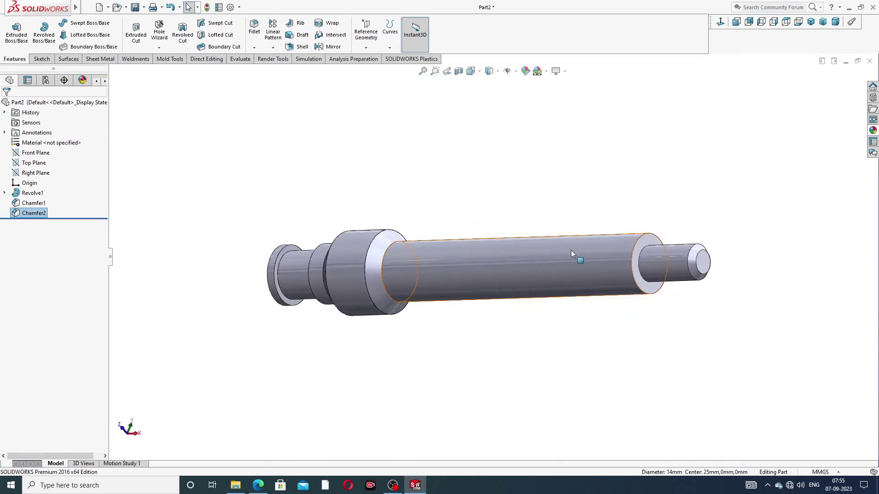
left_click(257, 486)
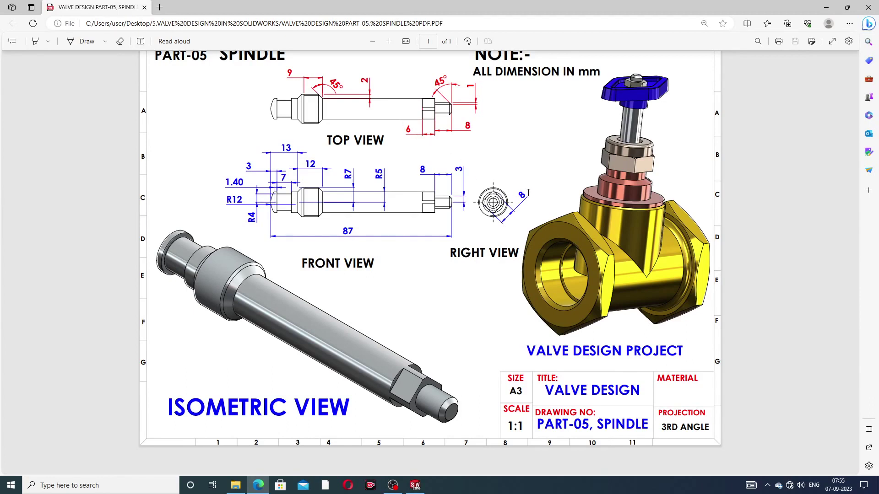
left_click(258, 485)
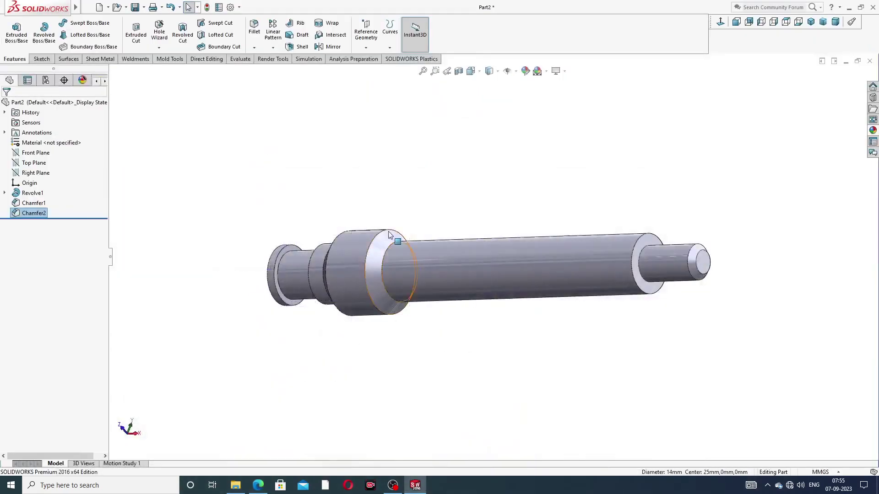
left_click(654, 245)
left_click(684, 224)
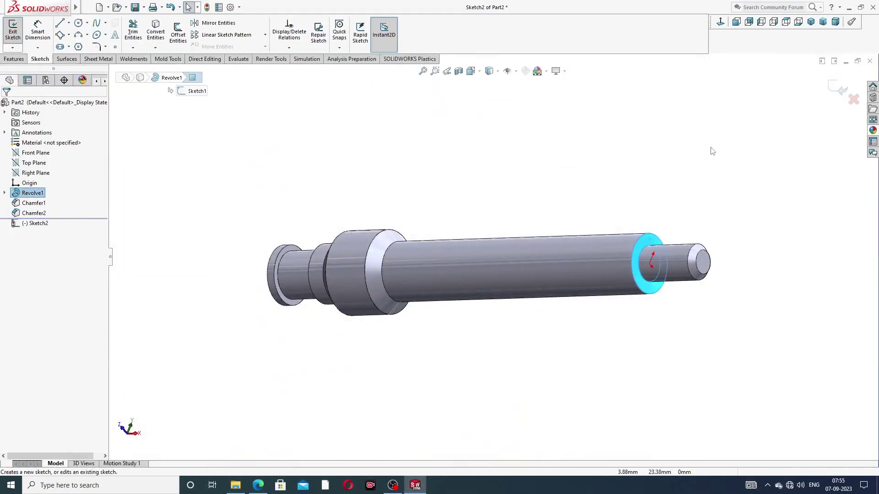
Sketch a tilted three-point corner rectangle with its shorter side about 5.6 mm on the shaft's shoulder face, around the thin pin
left_click(721, 21)
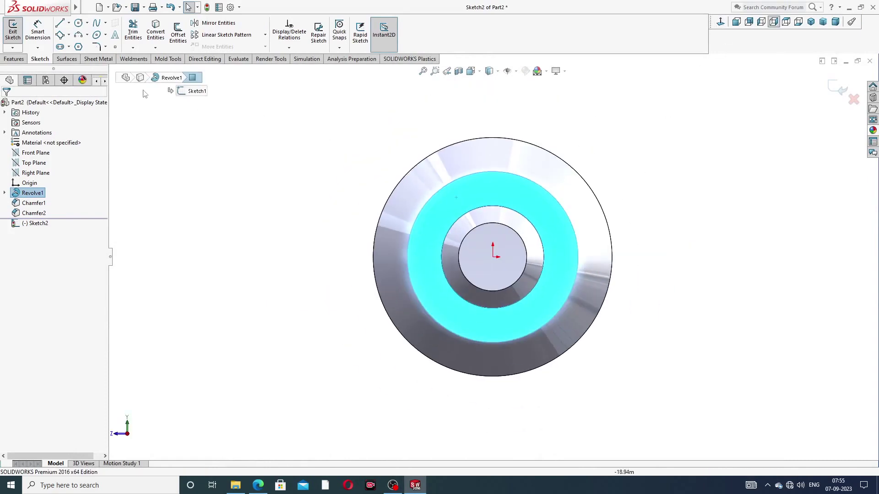
left_click(69, 35)
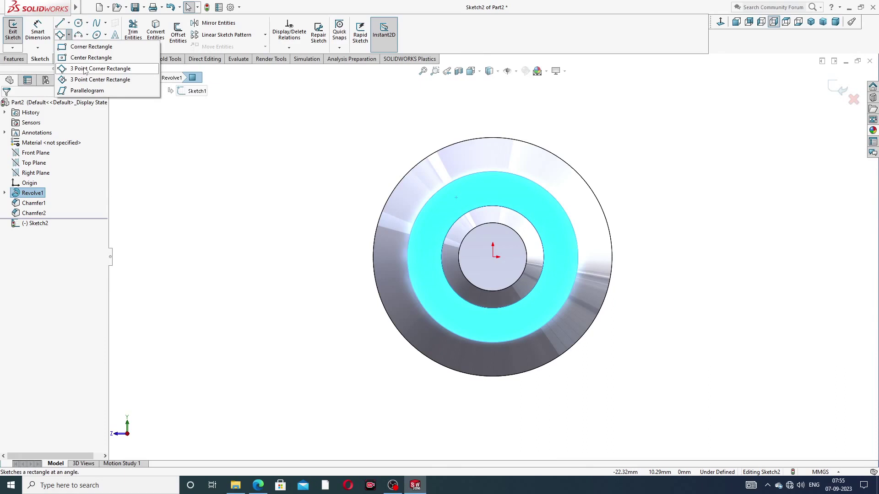
left_click(100, 69)
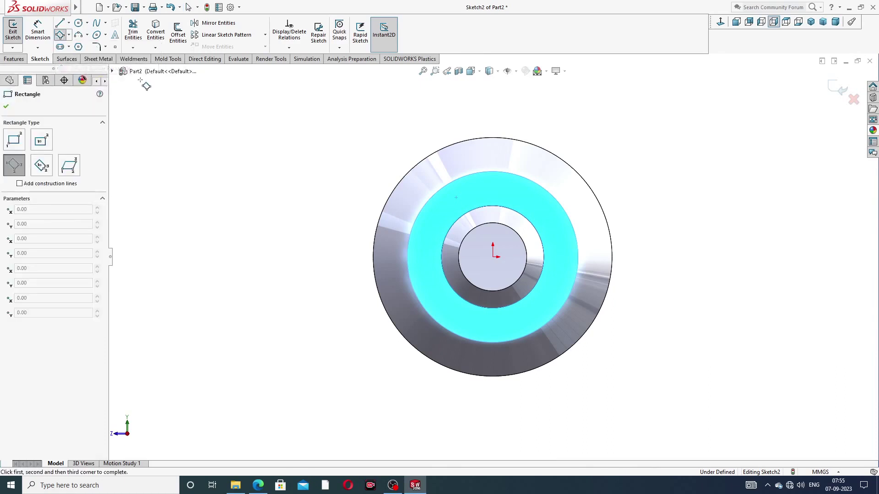
left_click(480, 188)
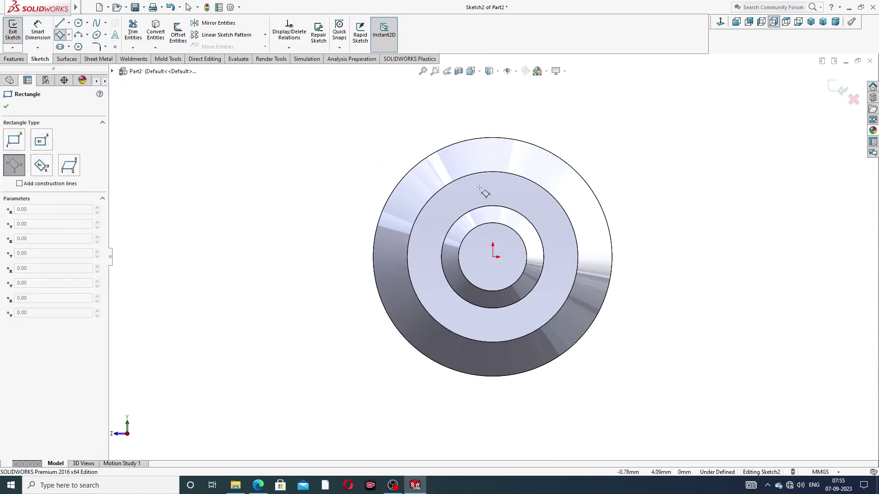
left_click(557, 280)
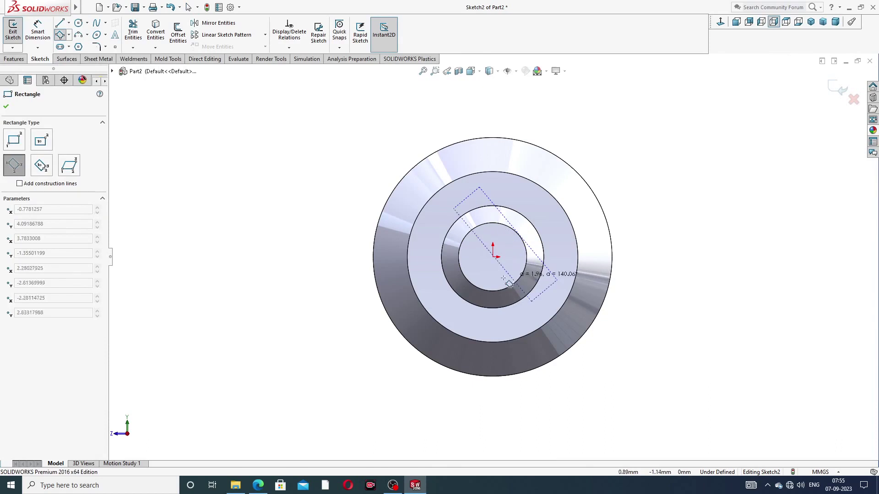
left_click(456, 306)
right_click(635, 146)
left_click(650, 149)
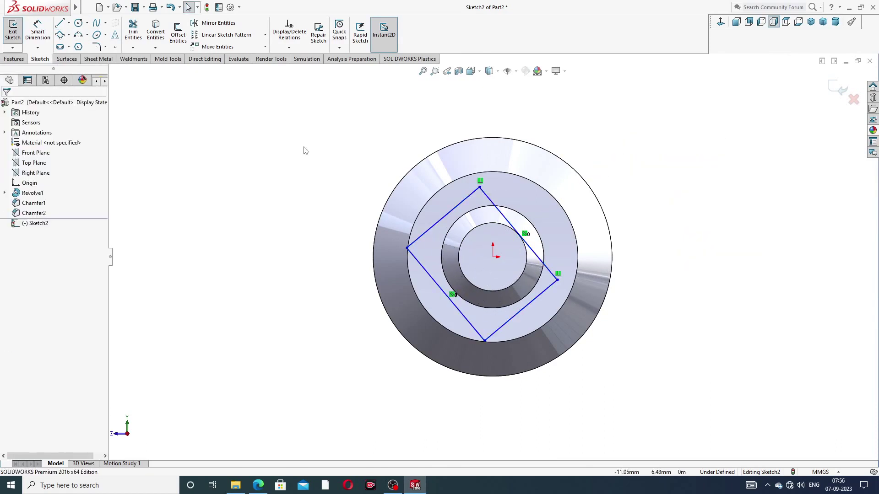
Draw two diagonal centerlines joining the opposite corners of the tilted rectangle
left_click(68, 23)
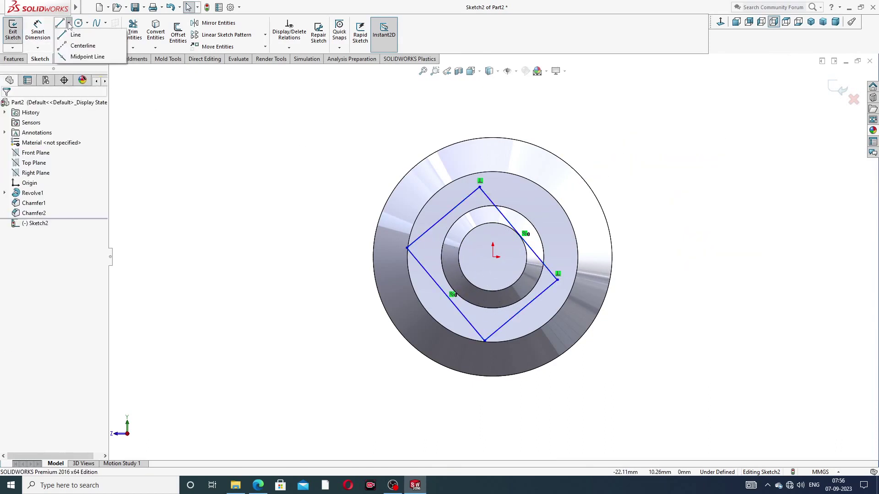
left_click(81, 45)
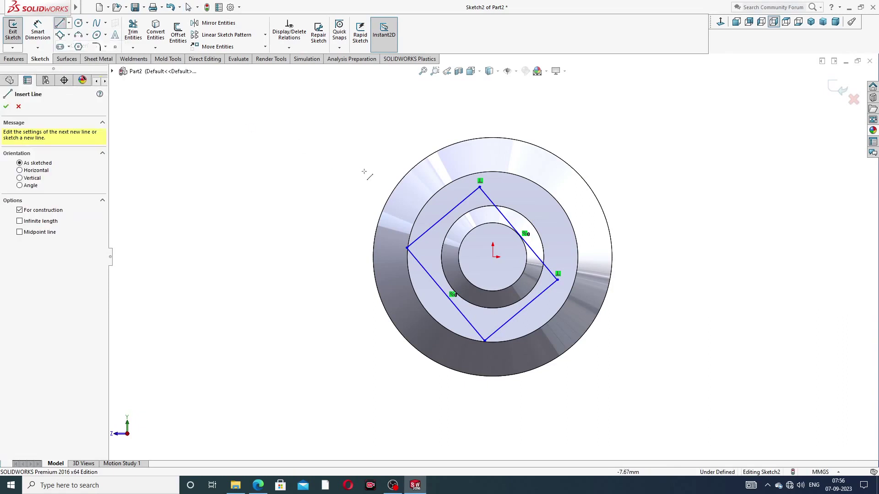
left_click(407, 248)
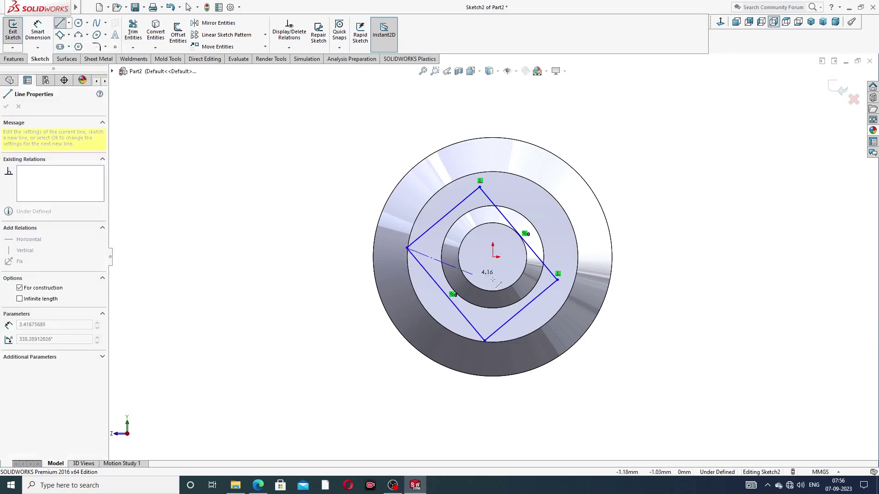
left_click(557, 280)
left_click(557, 279)
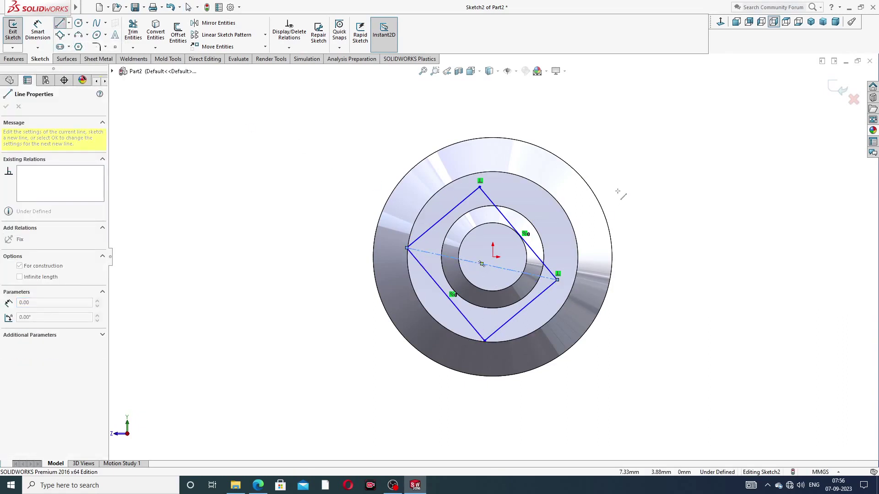
left_click(479, 186)
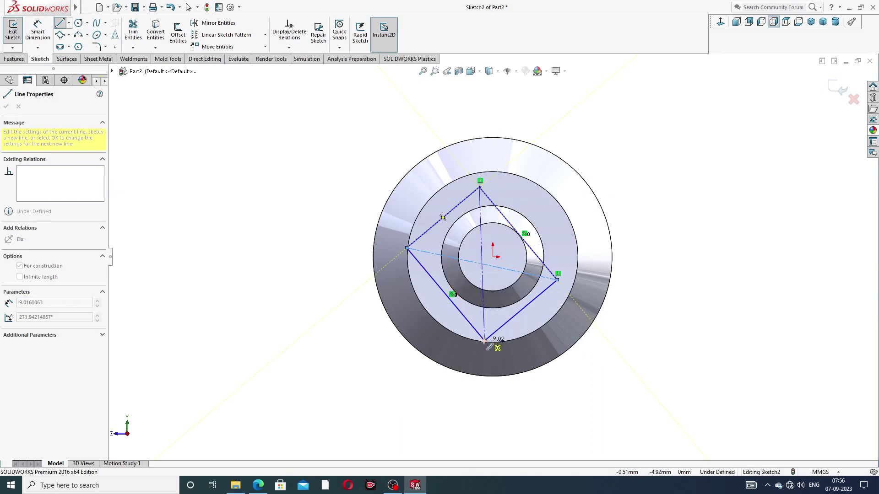
left_click(484, 340)
right_click(614, 191)
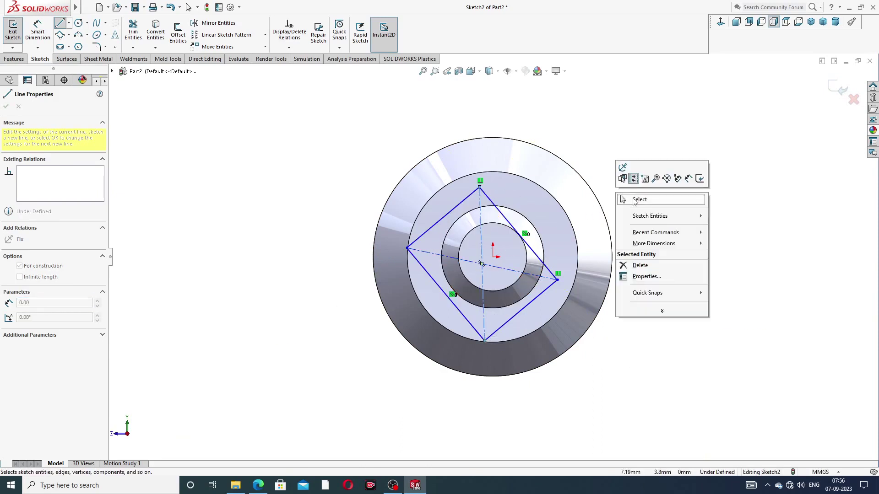
left_click(634, 198)
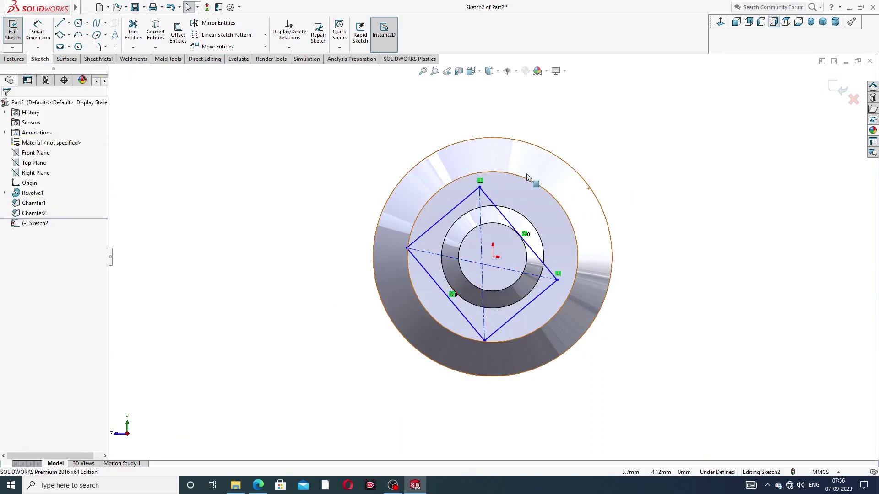
Make the rectangle's two upper adjacent sides equal and its upright diagonal vertical
left_click(459, 208)
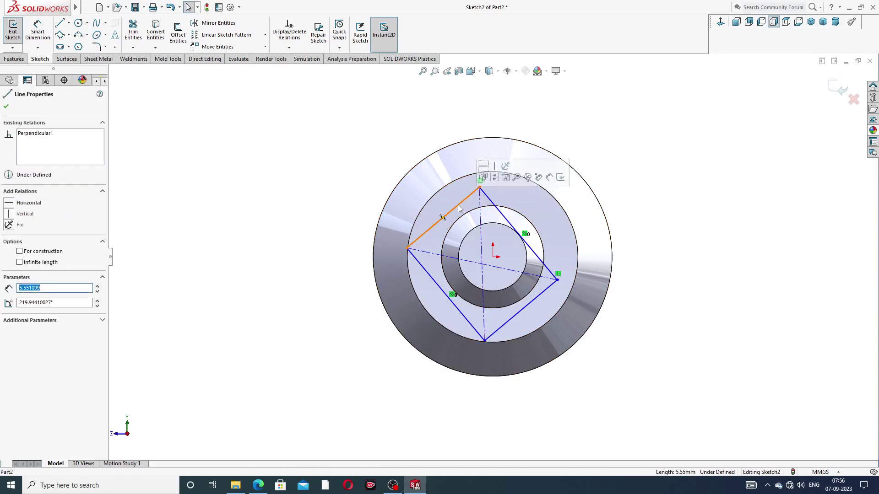
left_click(497, 207, "ctrl")
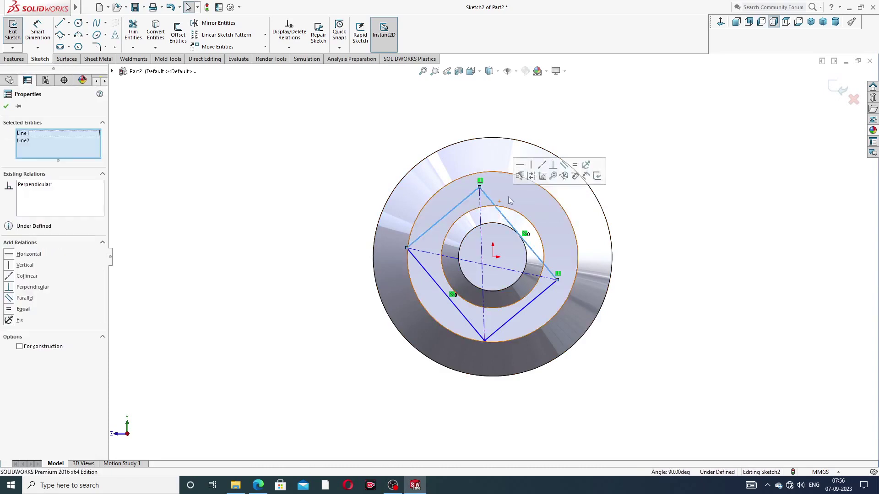
left_click(575, 165)
left_click(622, 147)
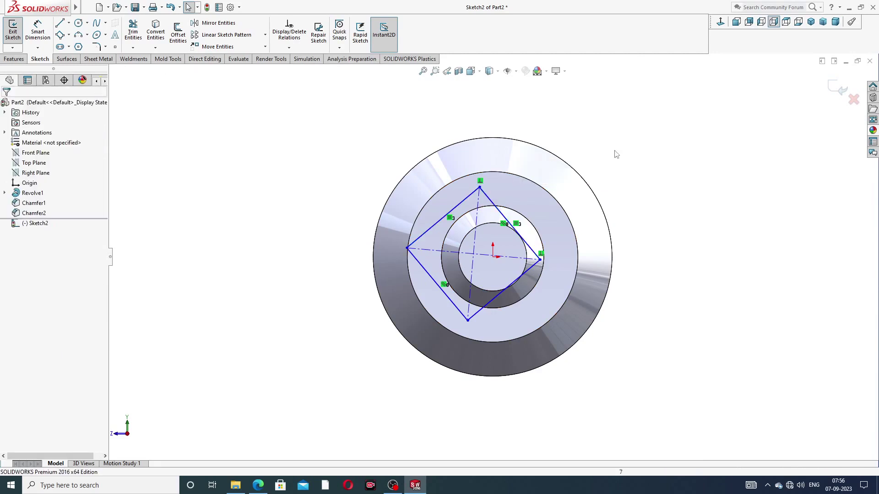
left_click(475, 242)
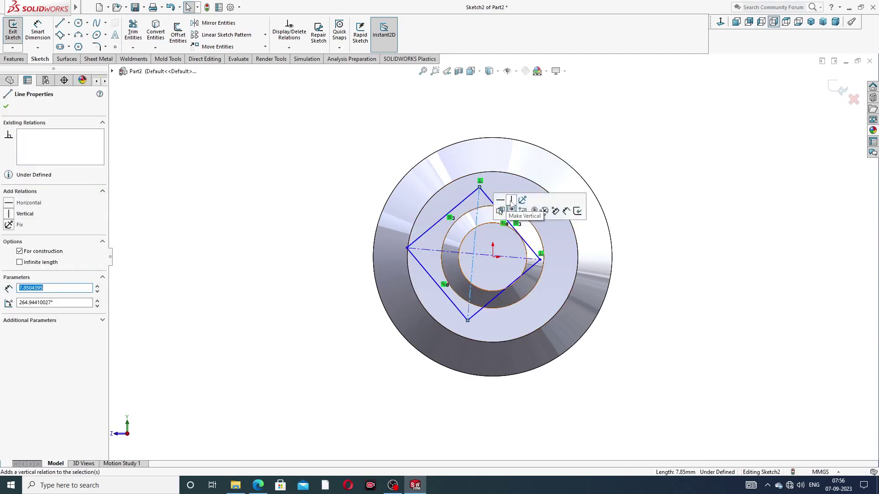
left_click(511, 200)
left_click(574, 176)
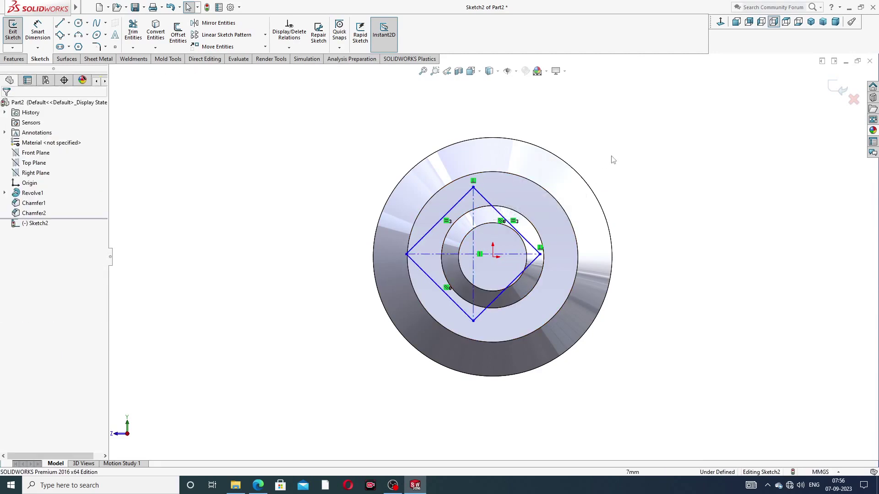
Center the tilted square on the spindle axis with a midpoint relation between its vertical diagonal and the origin
left_click(474, 243)
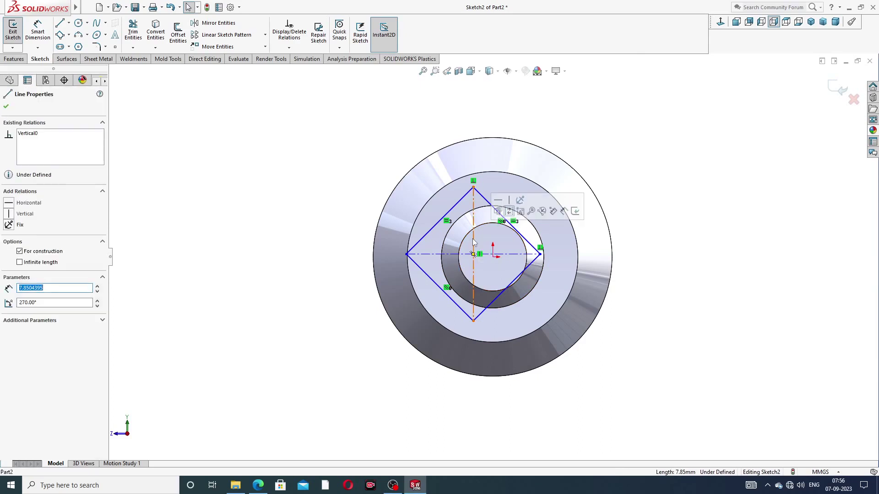
left_click(493, 257, "ctrl")
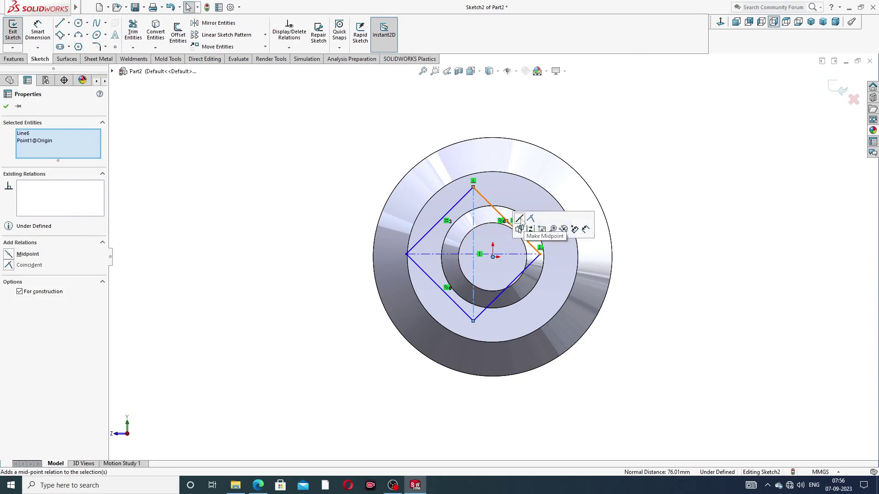
left_click(519, 229)
left_click(359, 171)
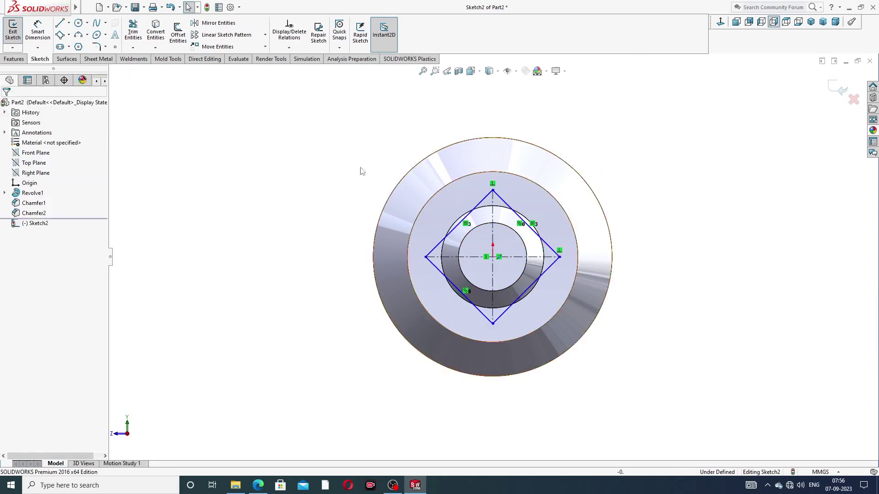
Dimension the upper sloping side of the square to 8 mm
left_click(38, 31)
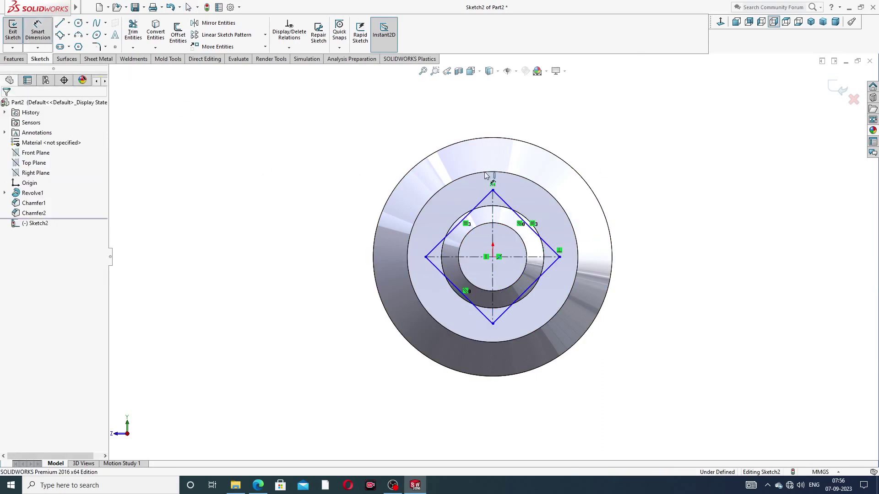
left_click(481, 207)
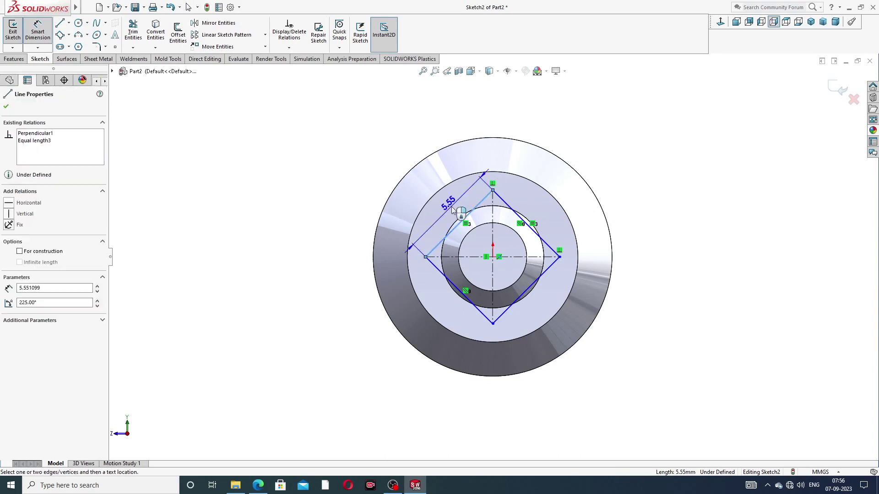
left_click(452, 209)
key("Return")
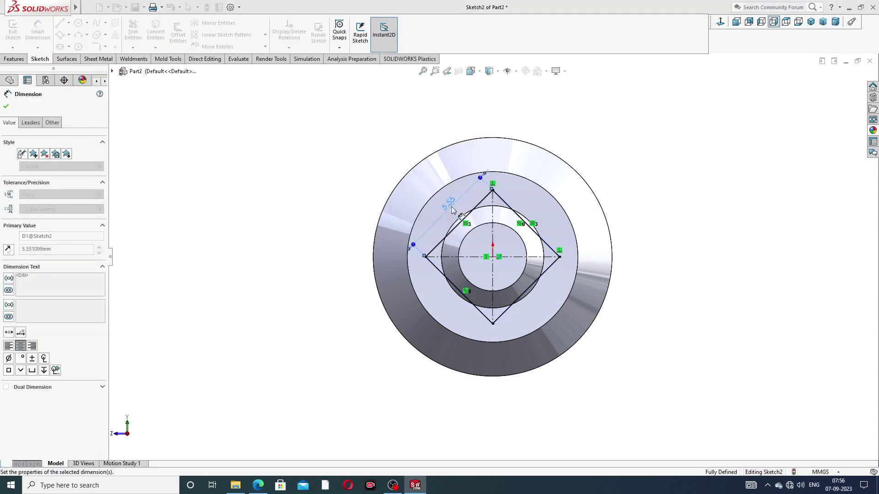
key("Escape")
right_click(655, 110)
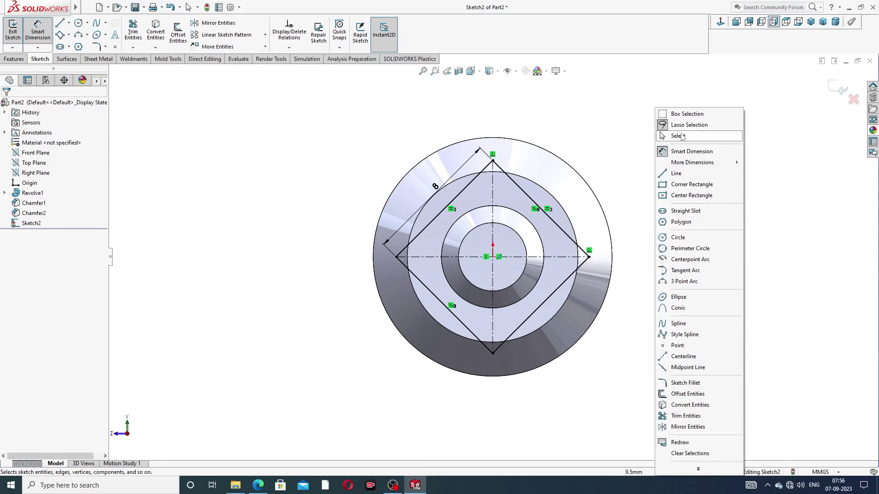
left_click(681, 136)
Cut-extrude the square sketch to a blind depth of 7 mm into the shaft with the side to cut flipped, removing material outside the square
left_click(14, 58)
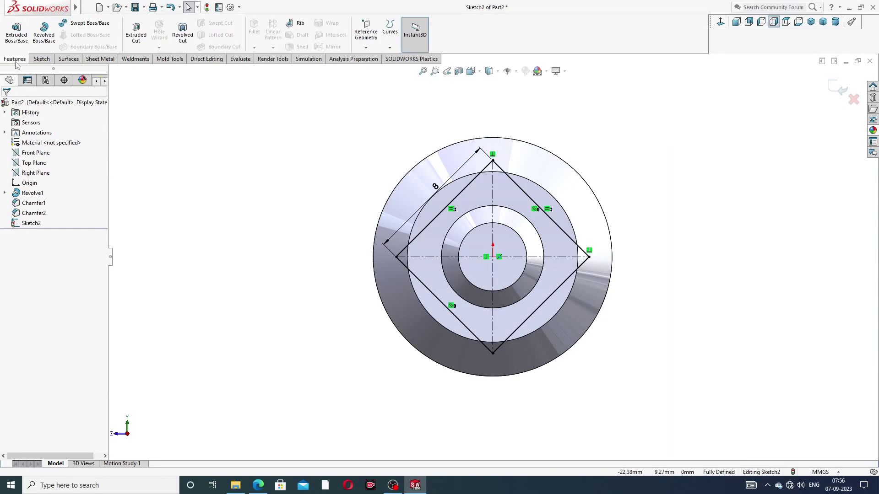
left_click(136, 33)
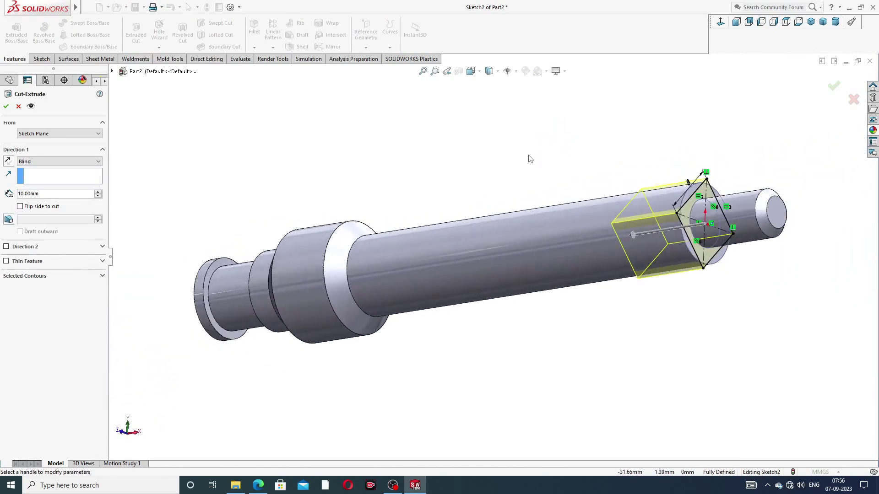
left_click_drag(42, 195, 17, 195)
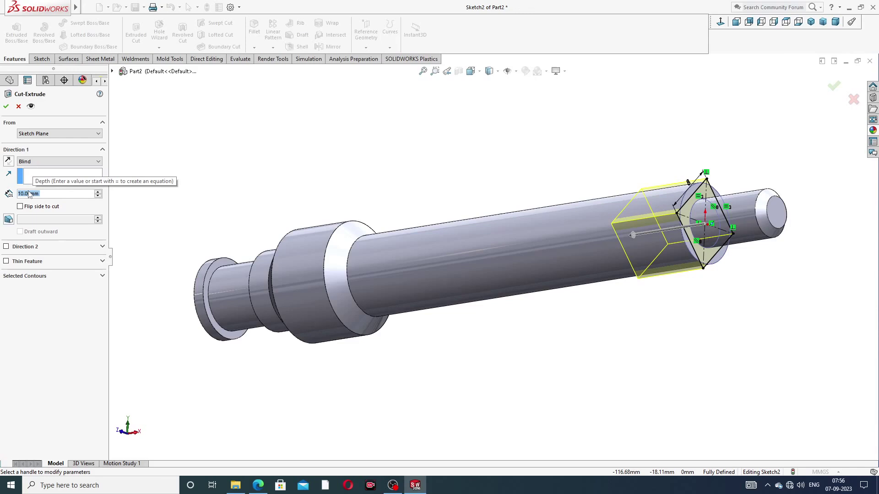
type("7")
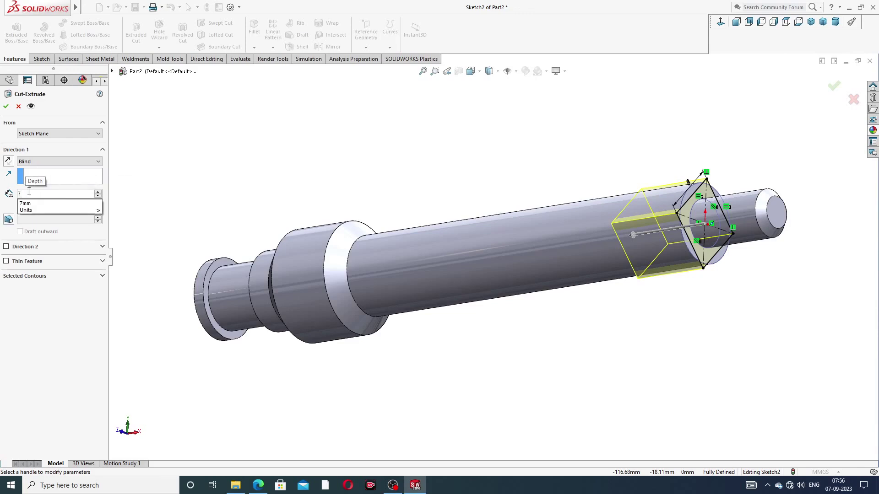
key("Return")
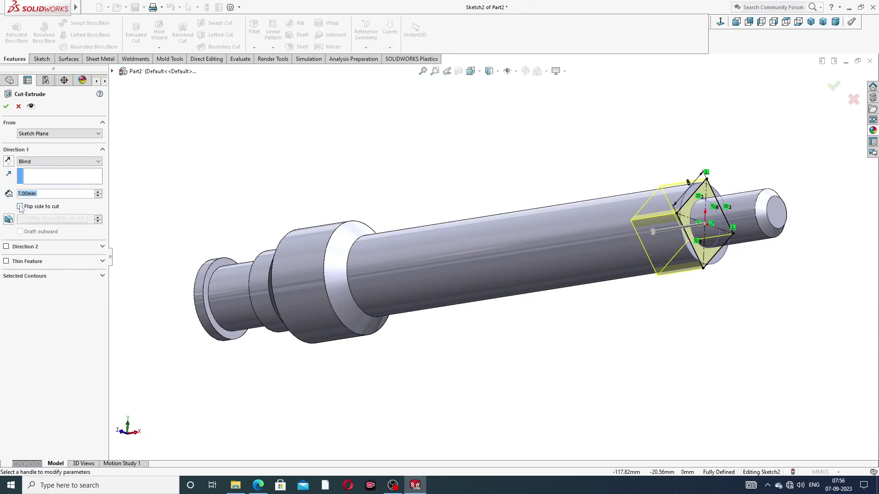
left_click(20, 207)
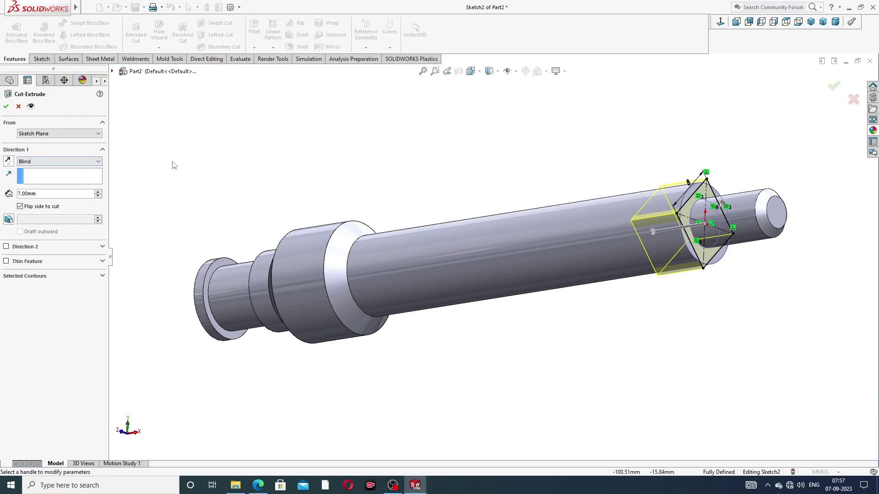
left_click(6, 107)
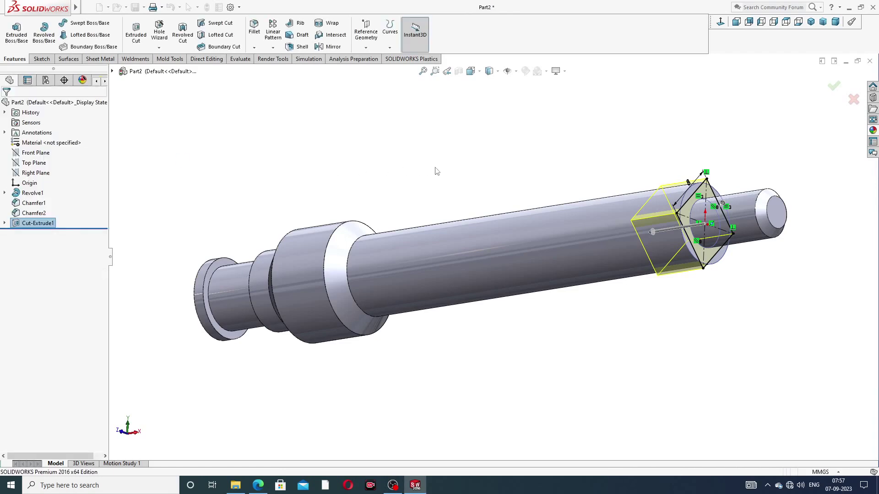
Apply the chromium plate appearance from the Chrome metals to the whole spindle
middle_click_drag(490, 194, 594, 182)
scroll(570, 247, "down", 2)
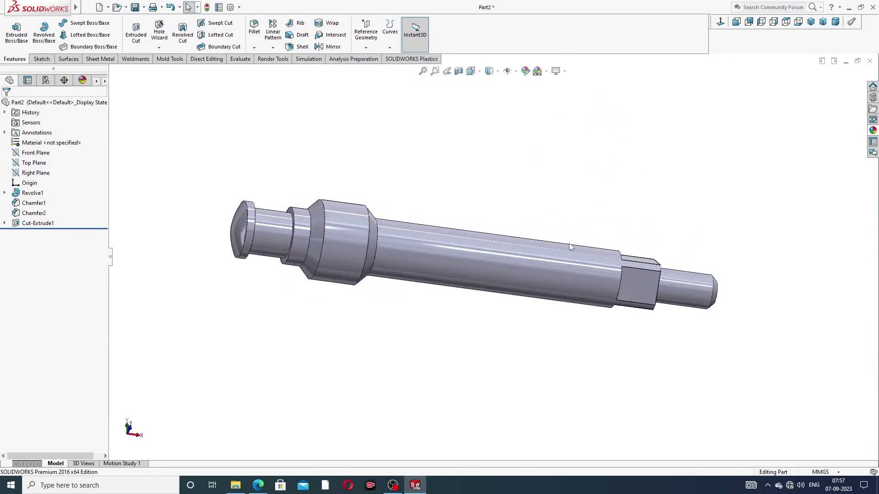
left_click(872, 131)
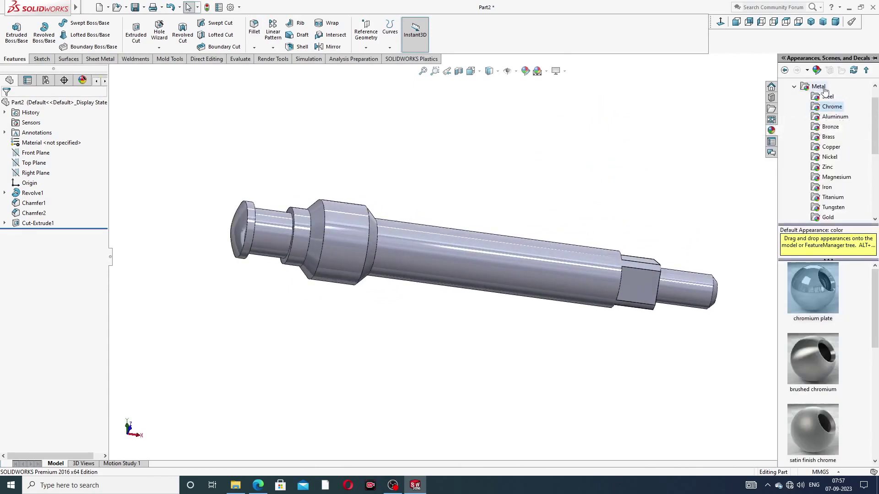
double_click(807, 292)
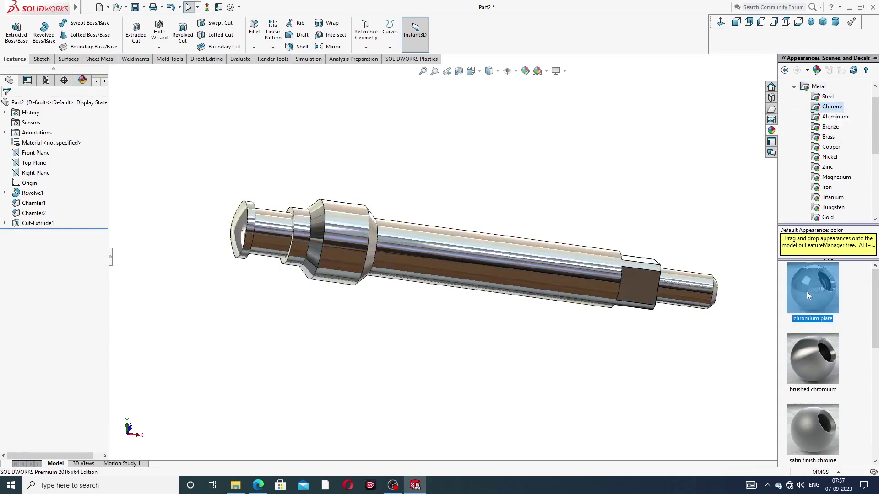
Enable shaded cosmetic threads in the document's detailing properties
middle_click_drag(684, 255, 687, 222)
scroll(673, 242, "down", 2)
scroll(677, 252, "up", 3)
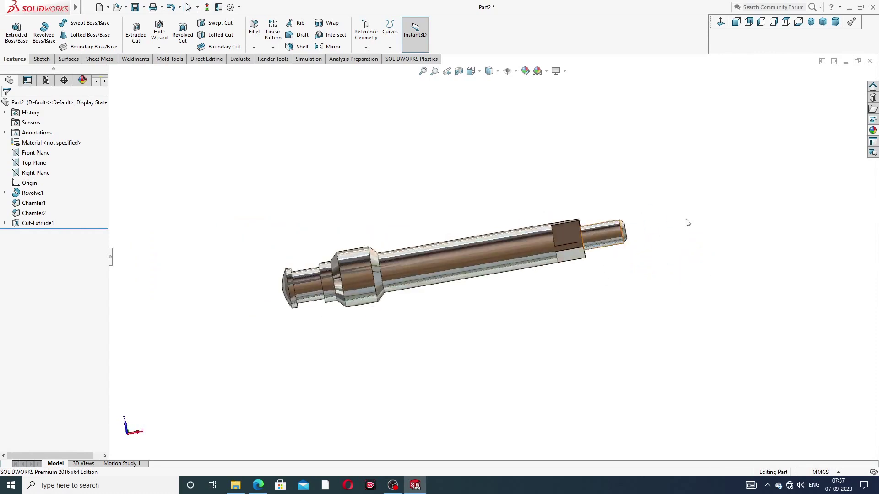
left_click(812, 23)
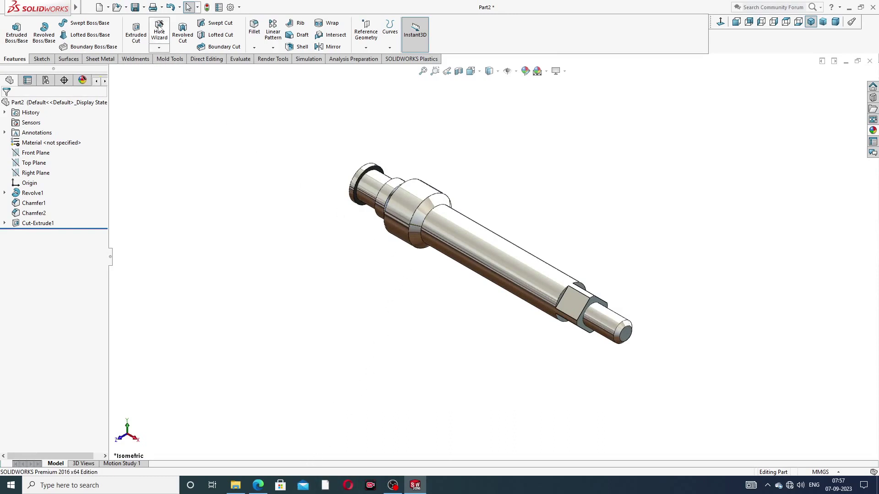
left_click(230, 7)
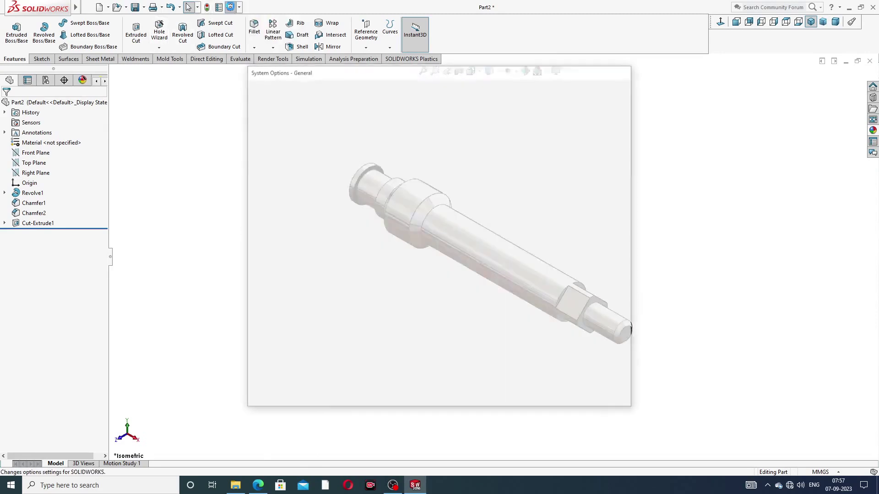
left_click(315, 91)
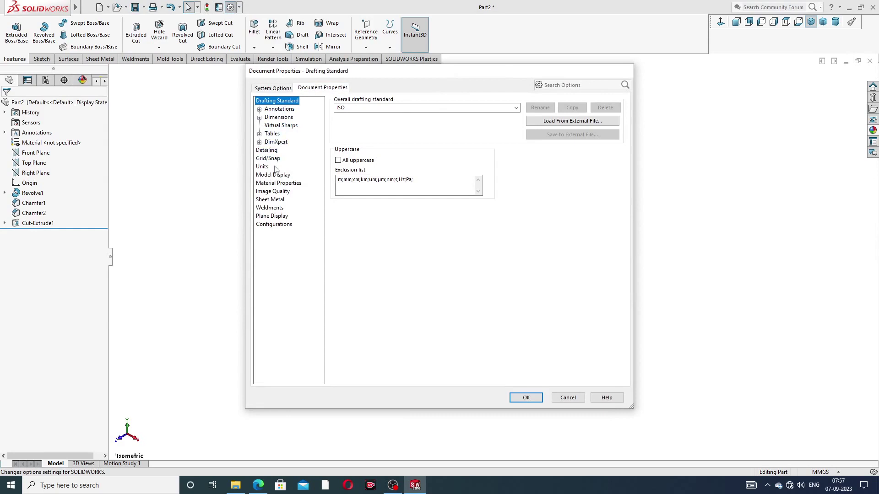
left_click(270, 150)
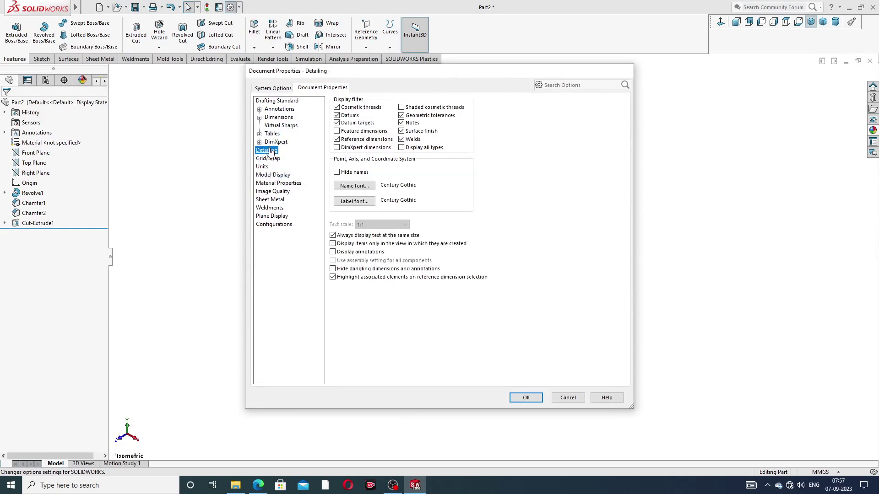
left_click(405, 108)
left_click(526, 398)
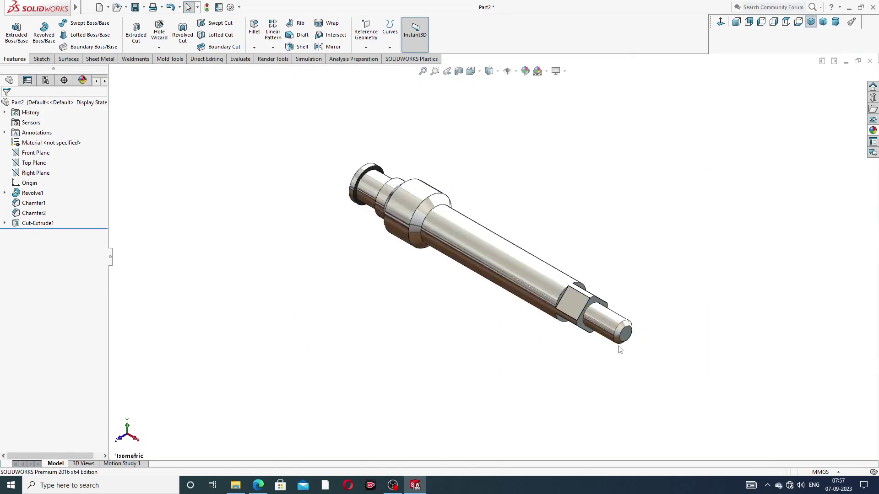
Start a cosmetic thread on the circular edge where the end chamfer meets the spindle's thin stub beyond the square
middle_click_drag(619, 350, 319, 227)
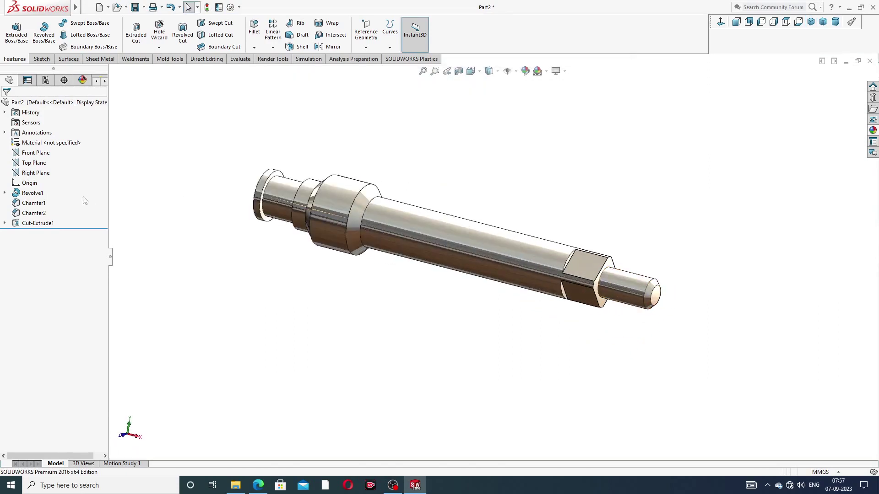
left_click(159, 48)
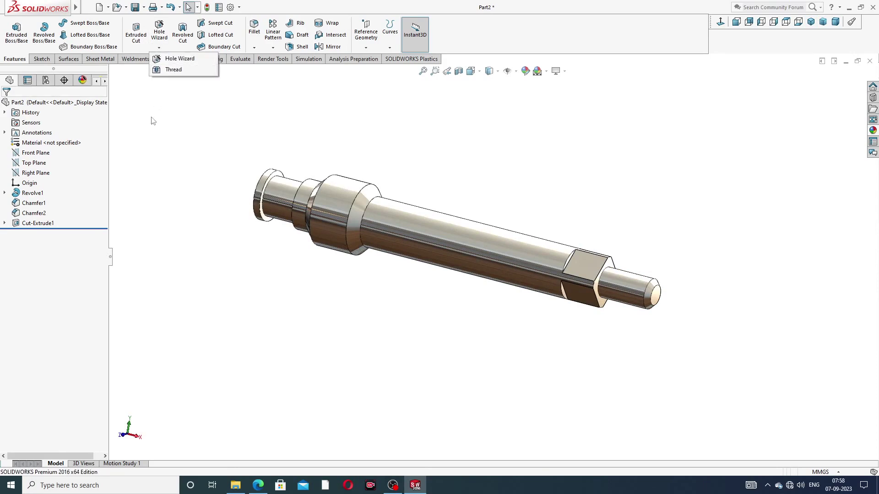
mouse_move(76, 8)
left_click(140, 7)
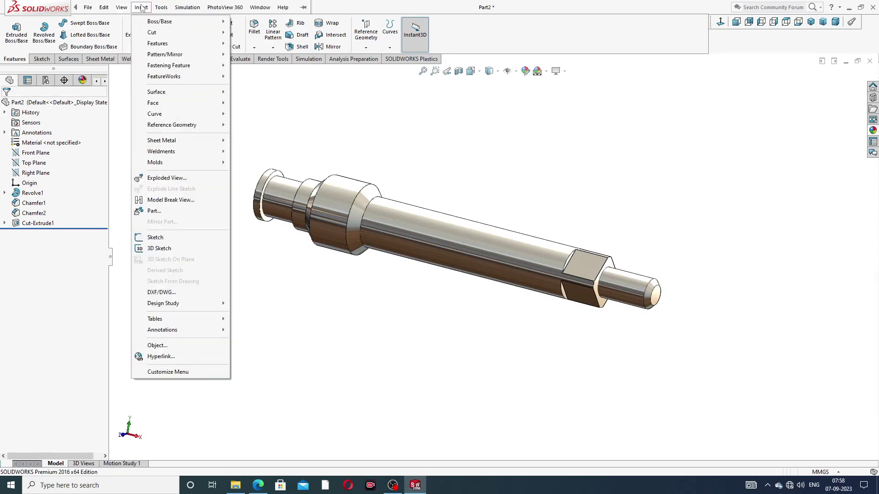
mouse_move(191, 330)
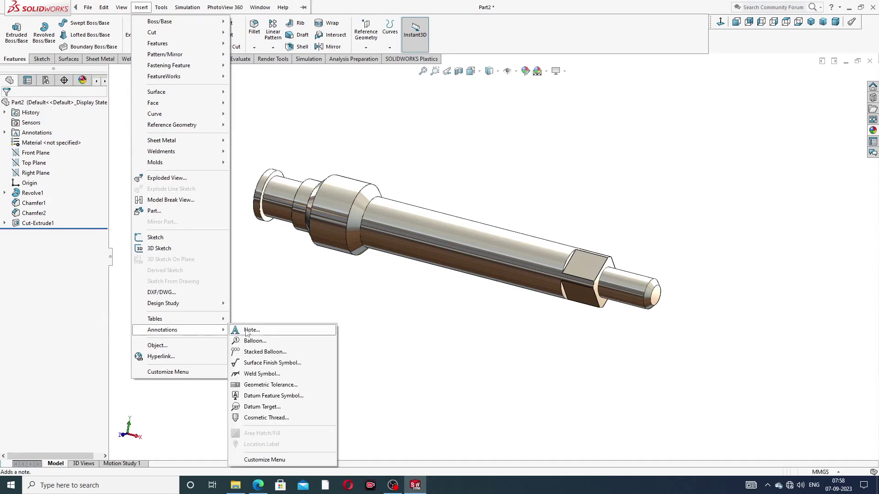
left_click(269, 418)
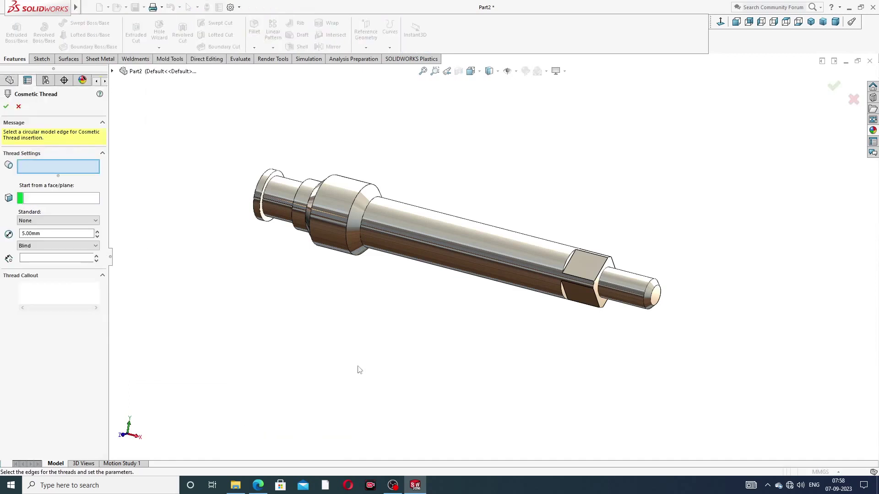
middle_click_drag(620, 320, 655, 295)
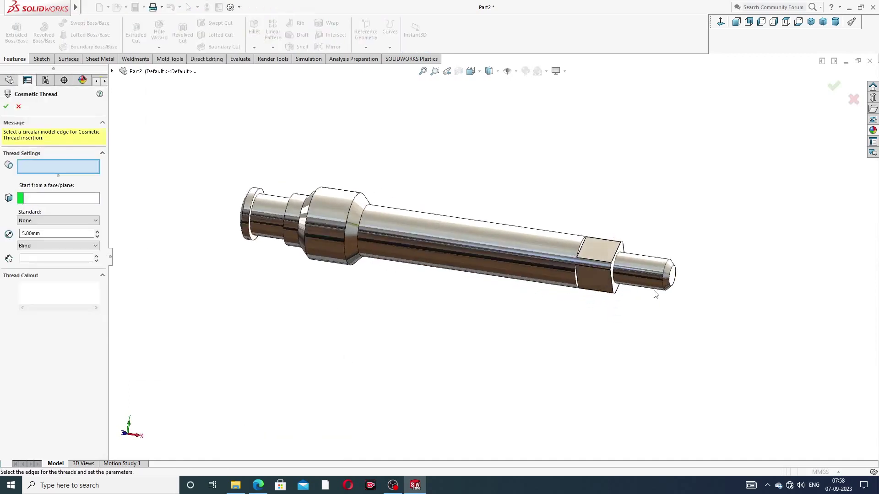
scroll(655, 295, "down", 2)
left_click(654, 257)
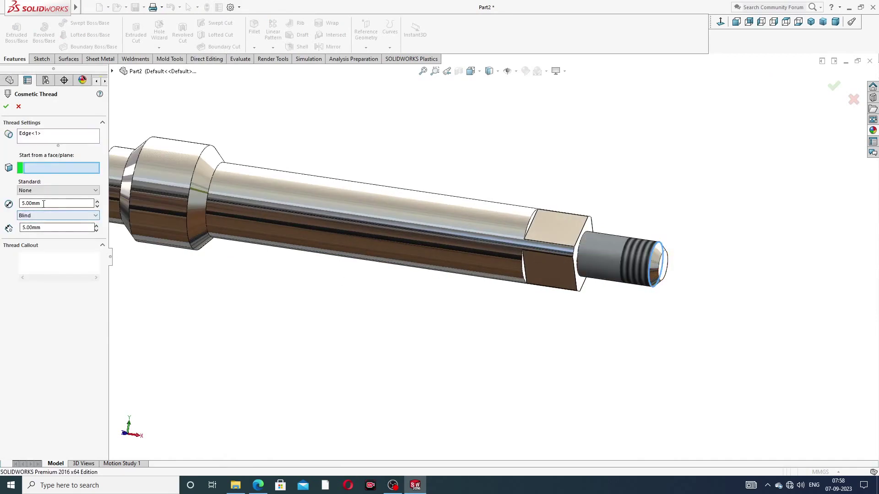
Set the cosmetic thread's end condition to Blind and its minor diameter to 5.5 mm
left_click_drag(51, 203, 2, 212)
key("Home")
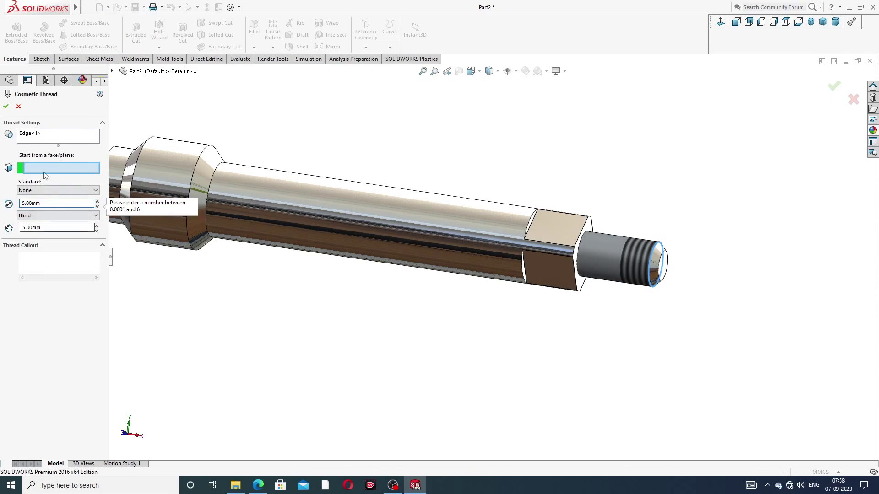
left_click(38, 216)
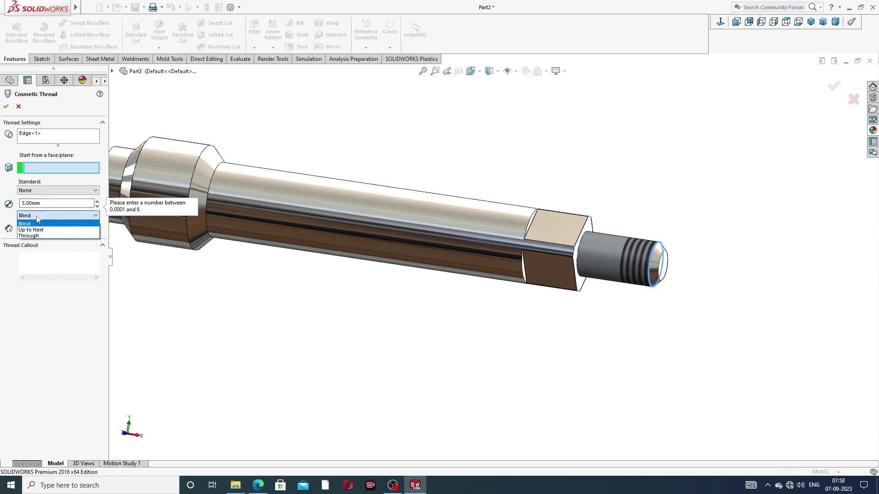
left_click(38, 224)
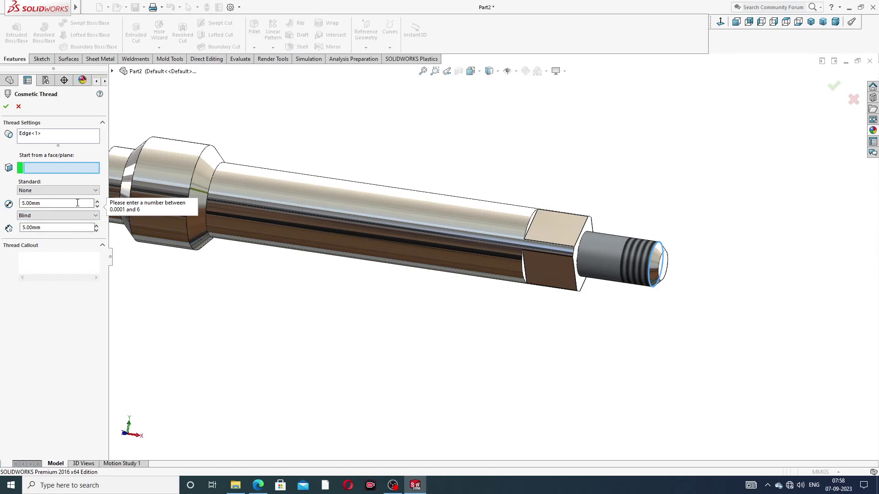
left_click_drag(41, 203, 22, 203)
type("5.5")
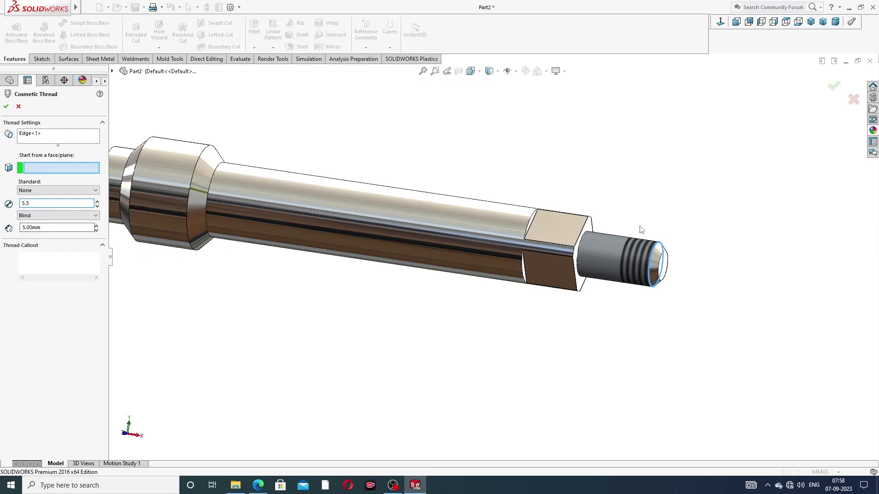
Set the stub's flat end face as the thread's starting face and create the cosmetic thread with a 5 mm depth
middle_click_drag(657, 236, 649, 236)
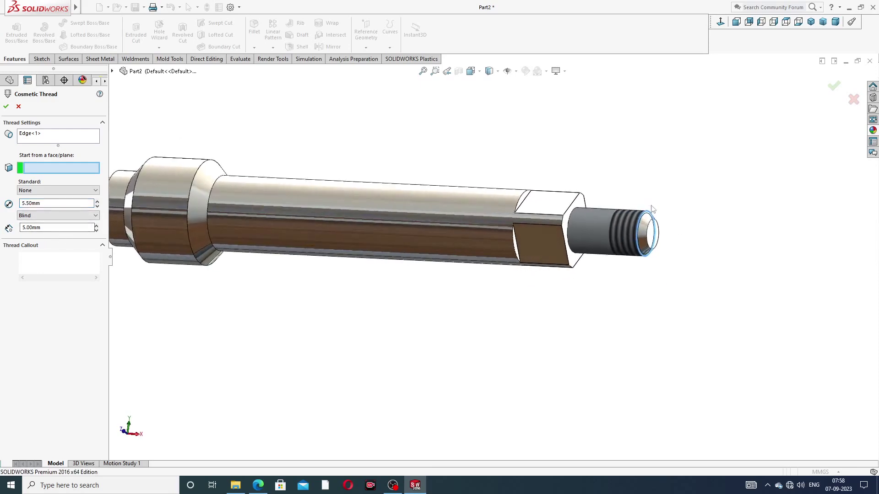
left_click(650, 236)
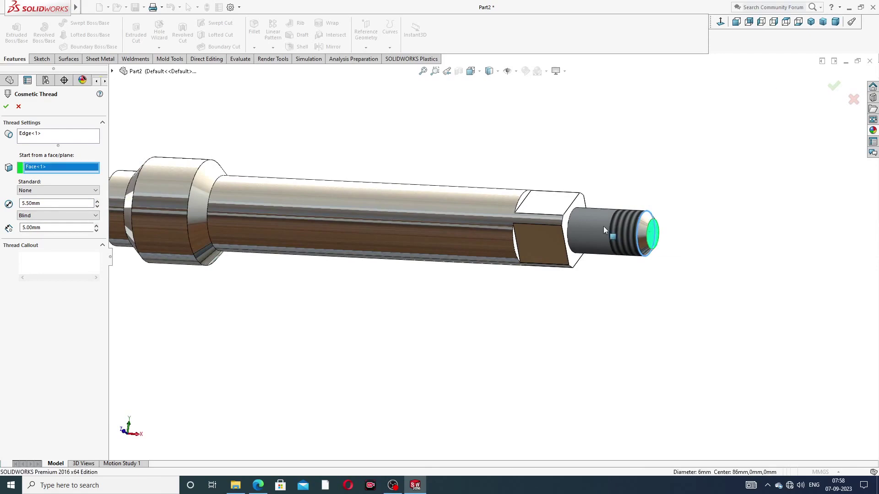
scroll(603, 226, "down", 2)
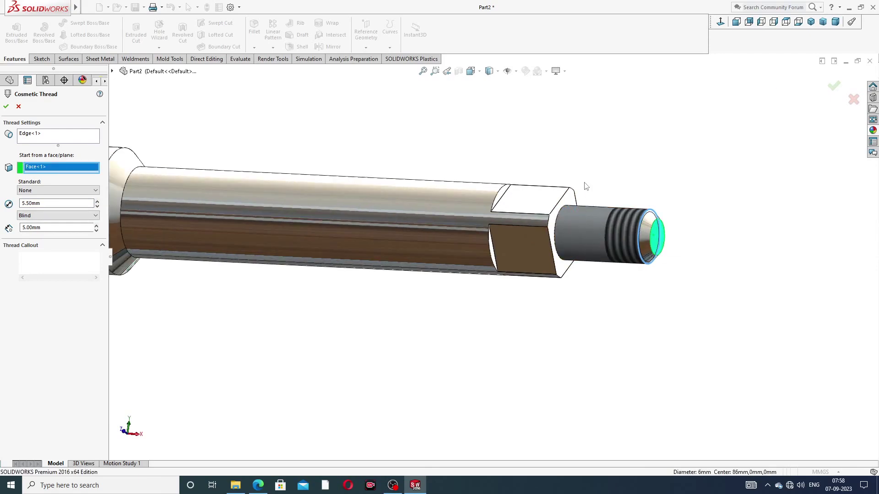
scroll(588, 210, "up", 2)
scroll(589, 211, "down", 2)
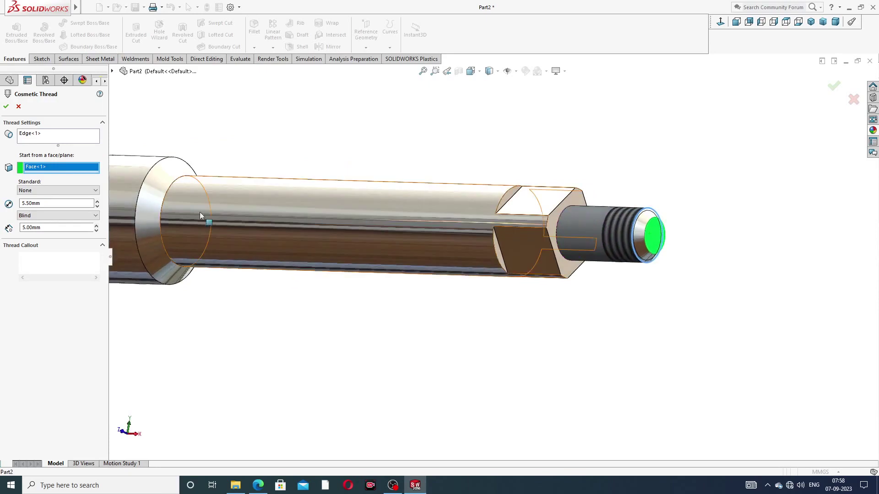
left_click(6, 107)
Inspect the threaded spindle from several angles and return to an isometric view fitted to the whole part
scroll(476, 139, "up", 2)
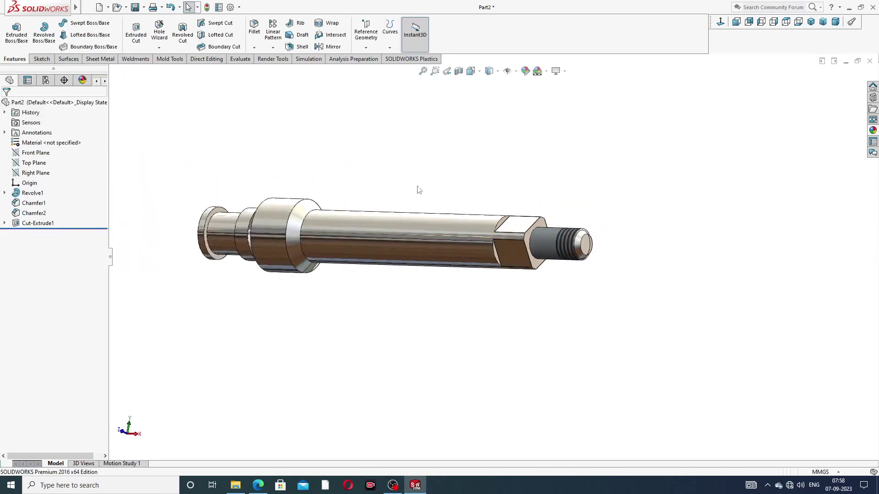
middle_click_drag(411, 195, 353, 259)
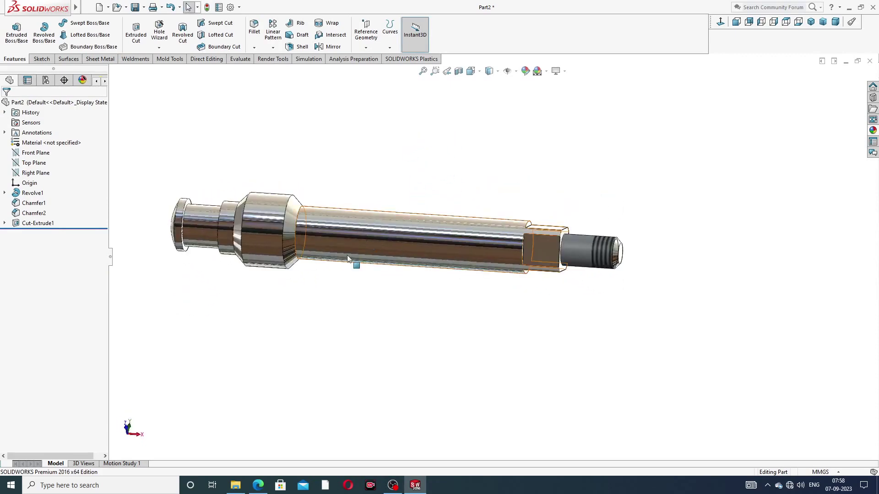
middle_click_drag(515, 252, 520, 201)
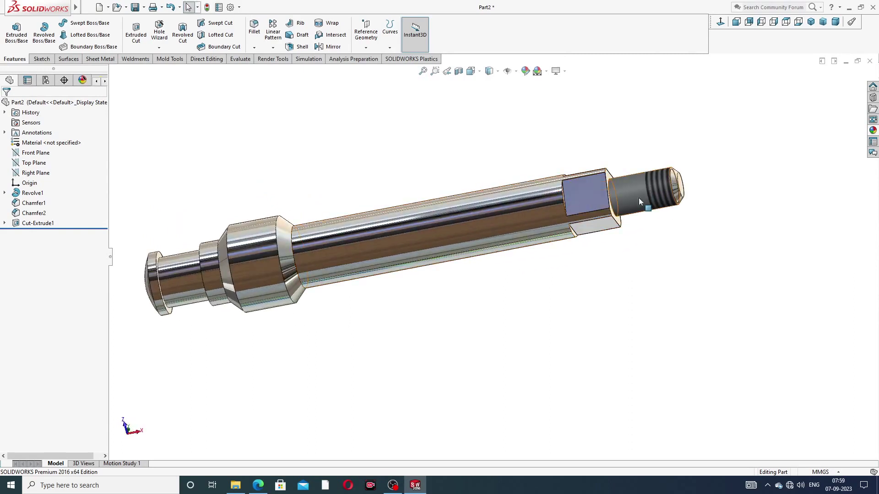
scroll(517, 263, "up", 3)
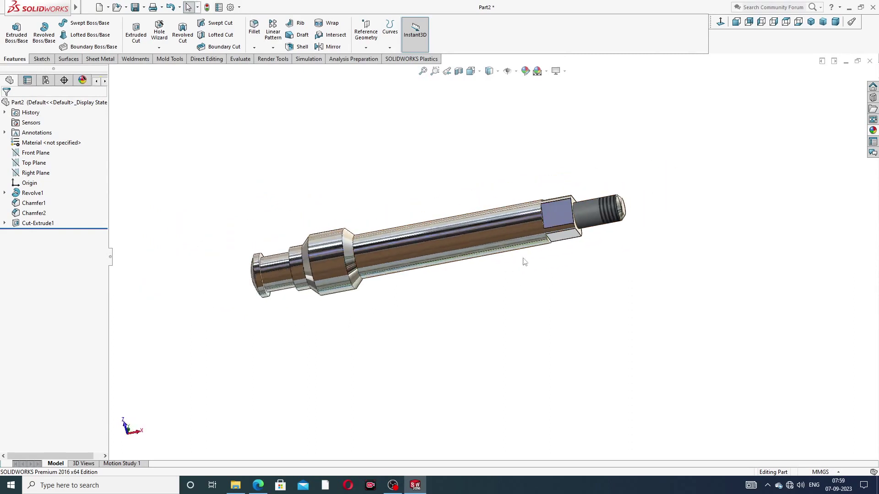
left_click(810, 21)
key("f")
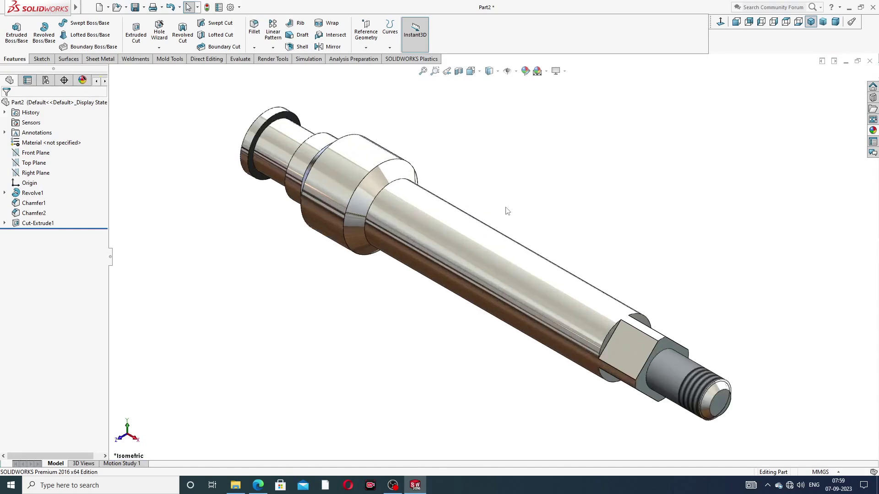